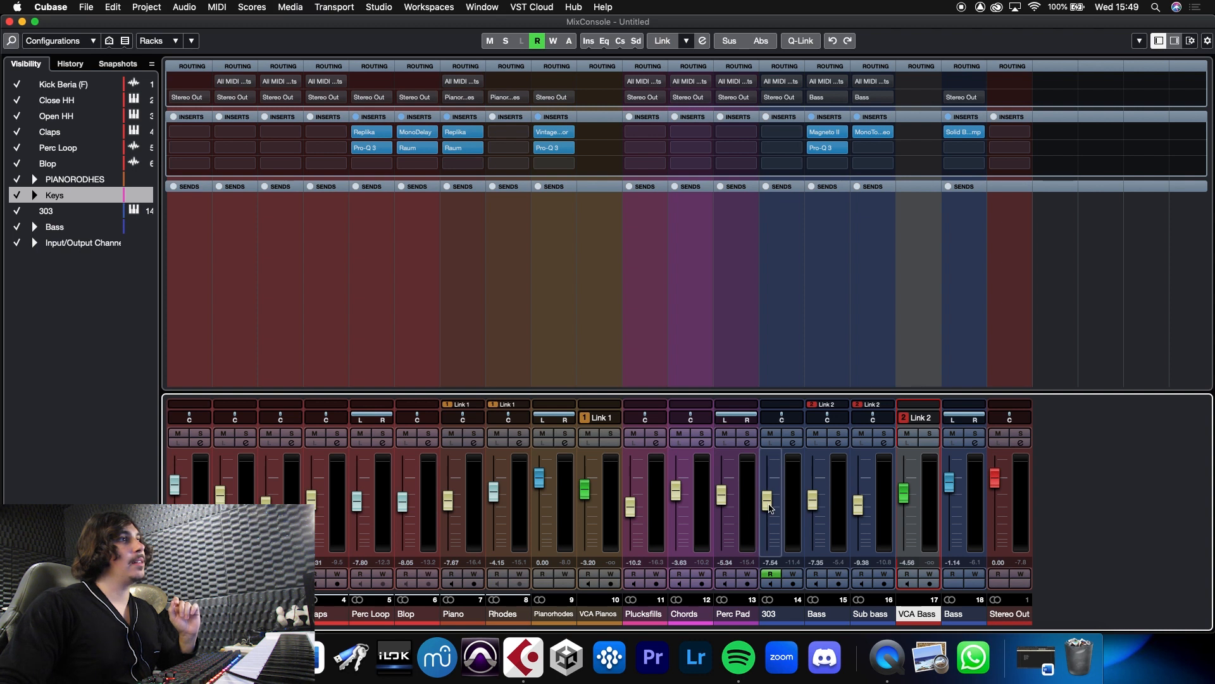
pyautogui.click(678, 494)
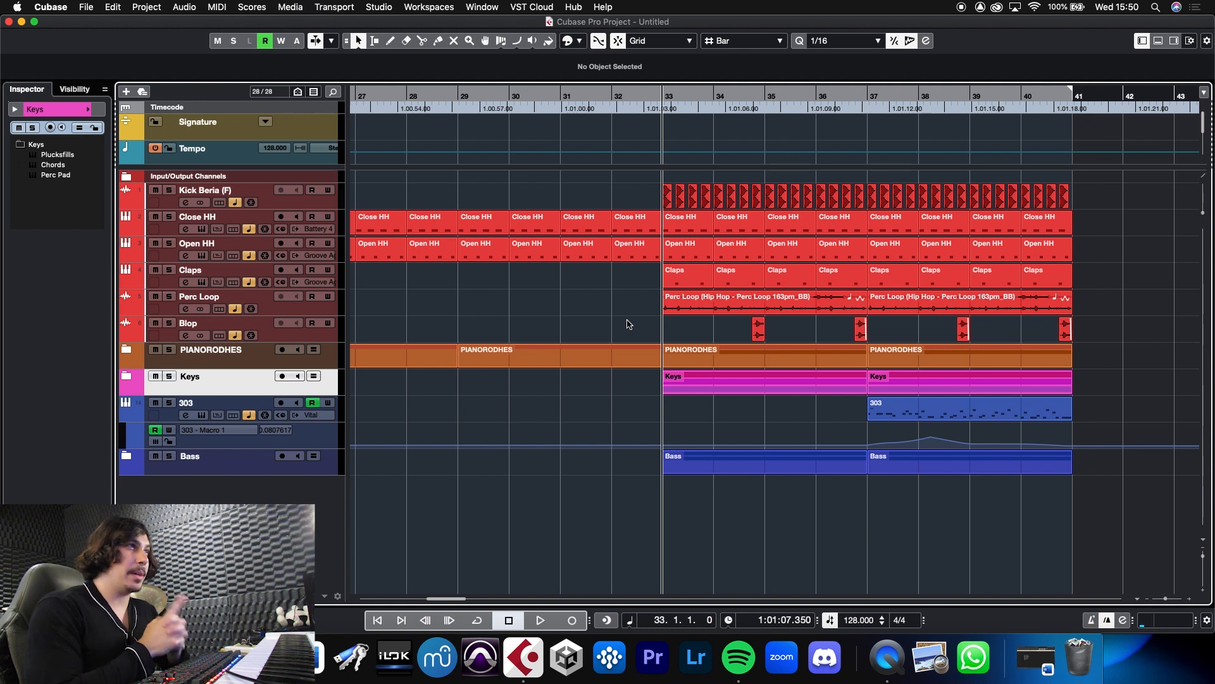
pyautogui.click(696, 227)
pyautogui.click(733, 225)
pyautogui.click(736, 251)
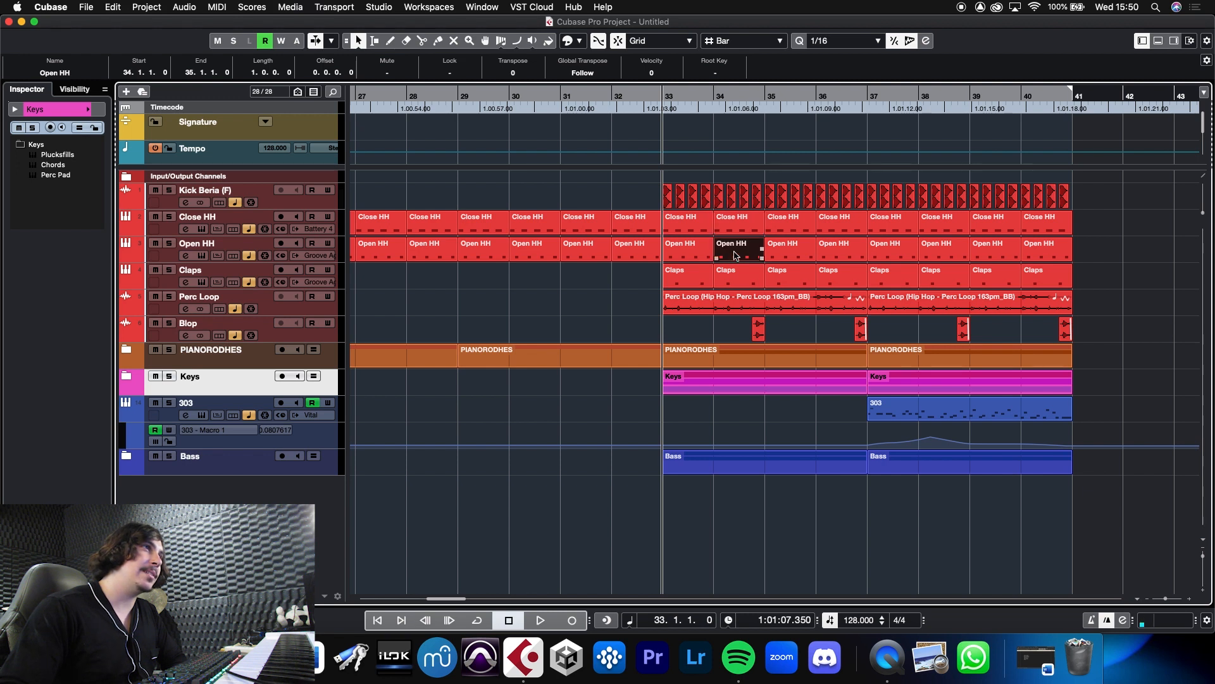
pyautogui.click(736, 285)
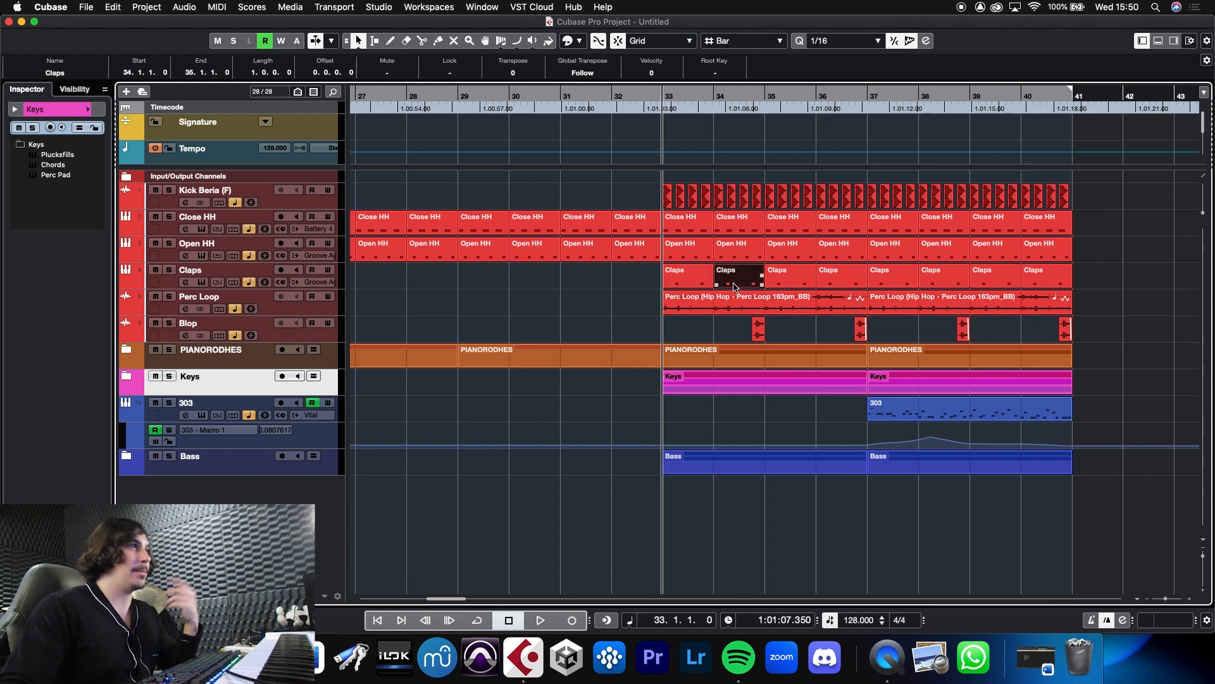
pyautogui.click(734, 308)
pyautogui.moveTo(736, 323); pyautogui.dragTo(1115, 327)
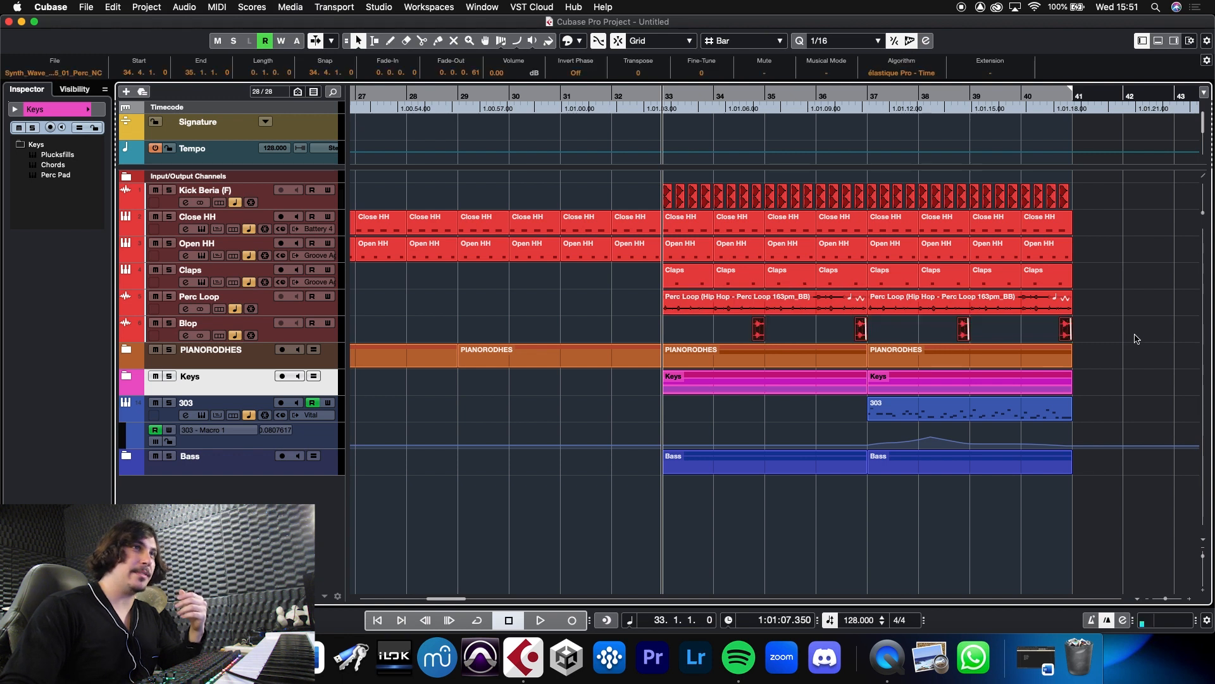
pyautogui.click(1137, 338)
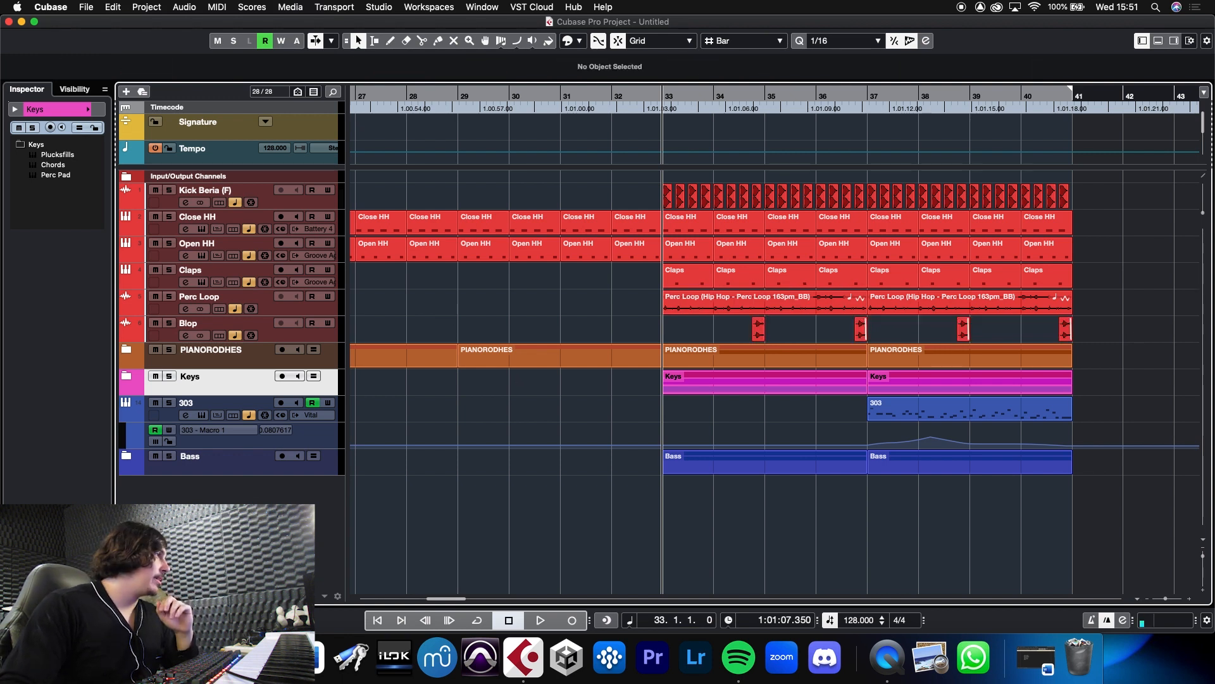
# Add one Battery 4 instrument track routed to Stereo Out and search its sample library for "snare"
pyautogui.press('t')
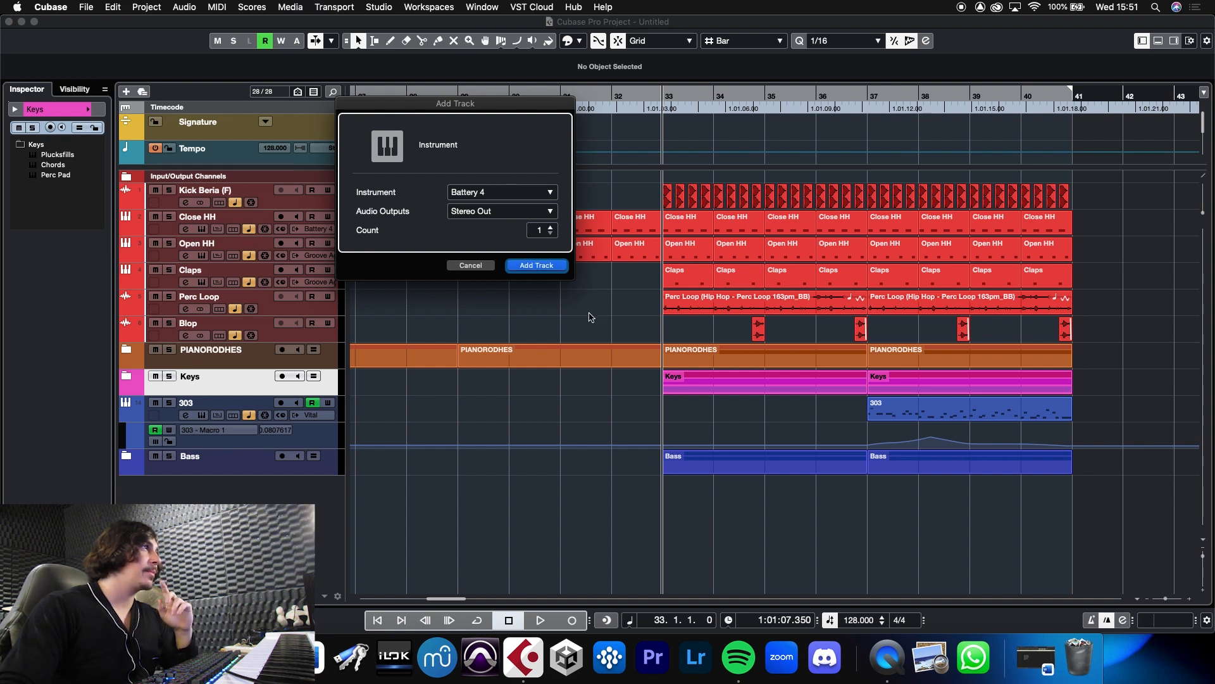
pyautogui.press('Return')
pyautogui.click(274, 115)
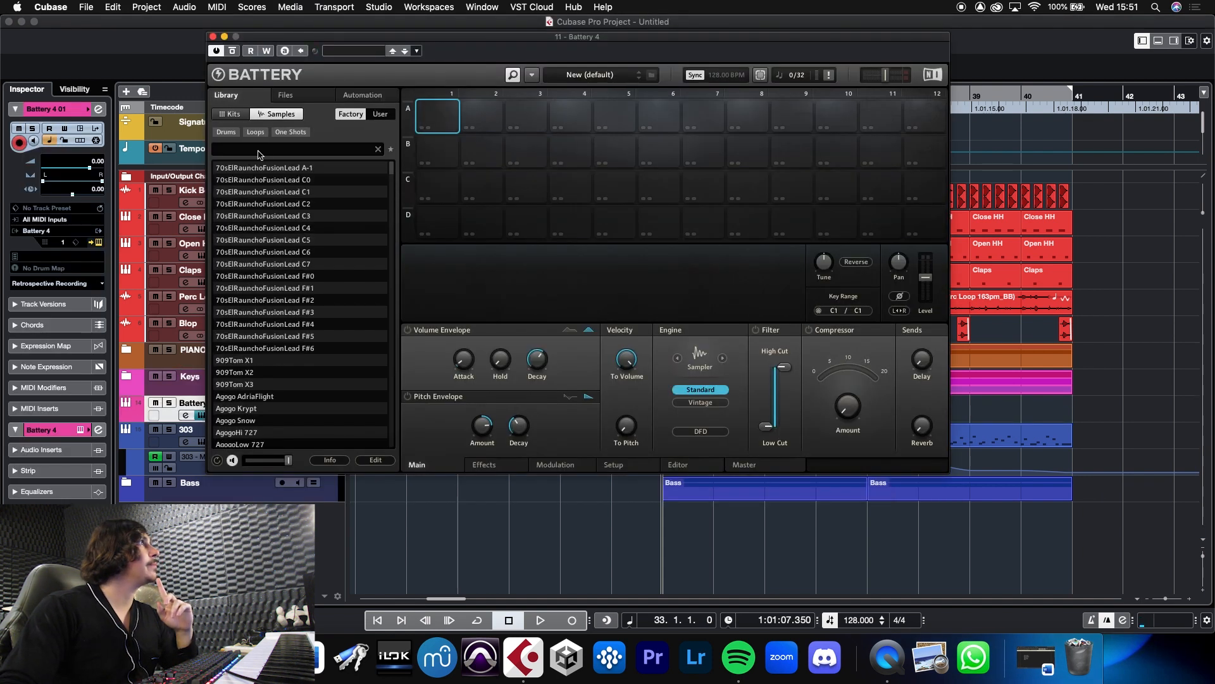
pyautogui.write('snare')
# Audition the 909 snare samples in the Battery search results to find a suitable sound
pyautogui.moveTo(391, 169); pyautogui.dragTo(397, 206)
pyautogui.press('Down')
pyautogui.press('Down')
pyautogui.press('Down')
pyautogui.press('Down')
pyautogui.press('Down')
pyautogui.press('Down')
pyautogui.press('Down')
pyautogui.press('Down')
pyautogui.press('Down')
pyautogui.press('Down')
pyautogui.press('Down')
pyautogui.press('Down')
pyautogui.press('Down')
pyautogui.press('Down')
pyautogui.press('Down')
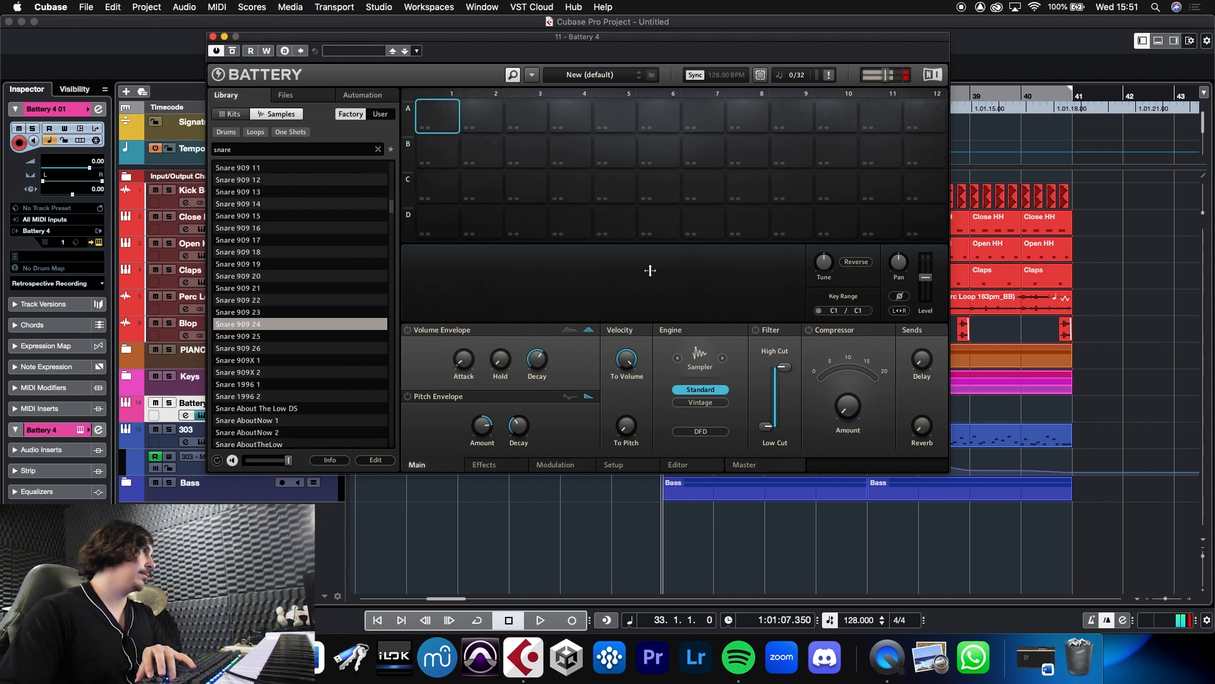
pyautogui.press('Up')
pyautogui.press('Up')
pyautogui.press('Up')
pyautogui.press('Up')
pyautogui.press('Up')
pyautogui.press('Up')
pyautogui.press('Up')
pyautogui.press('Up')
pyautogui.press('Up')
pyautogui.press('Up')
pyautogui.press('Up')
pyautogui.press('Up')
pyautogui.press('Up')
pyautogui.press('Up')
pyautogui.press('Up')
pyautogui.press('Up')
pyautogui.press('Up')
pyautogui.press('Up')
pyautogui.press('Up')
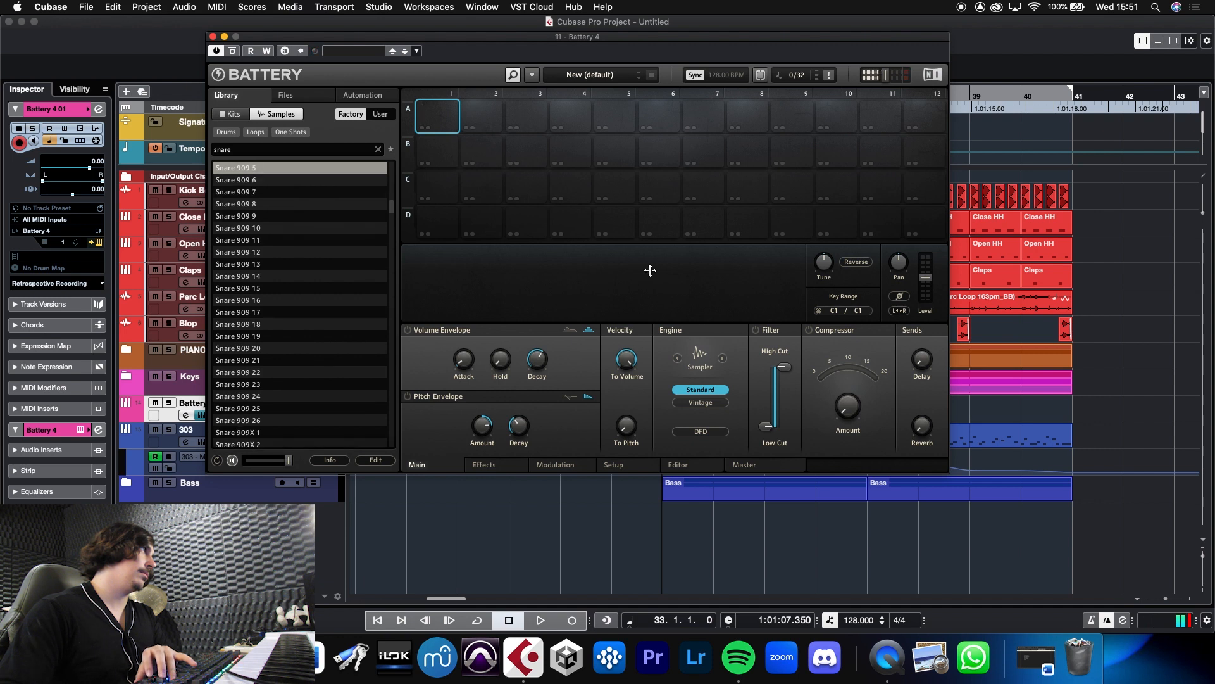
# Load Snare 909 9 into cell C1 and Snare DrumTraks X 2 into cell C3, auditioning both cells
pyautogui.scroll(3, 284, 253)
pyautogui.moveTo(251, 241); pyautogui.dragTo(437, 187)
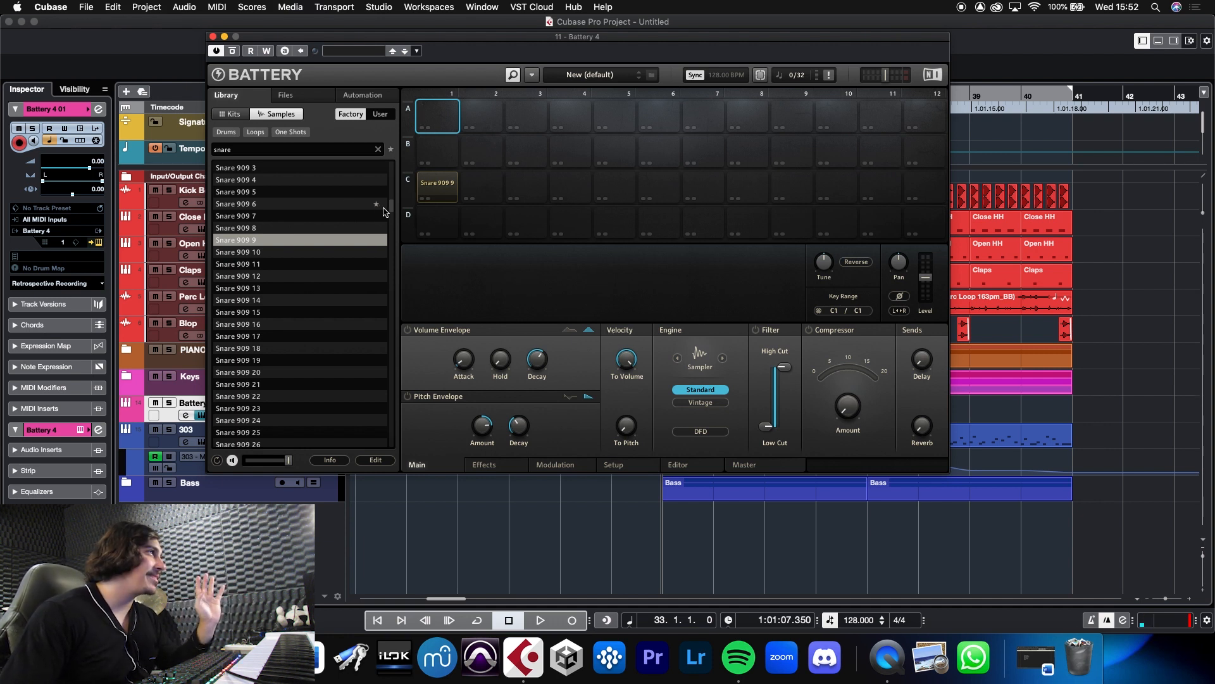
pyautogui.scroll(-5, 392, 208)
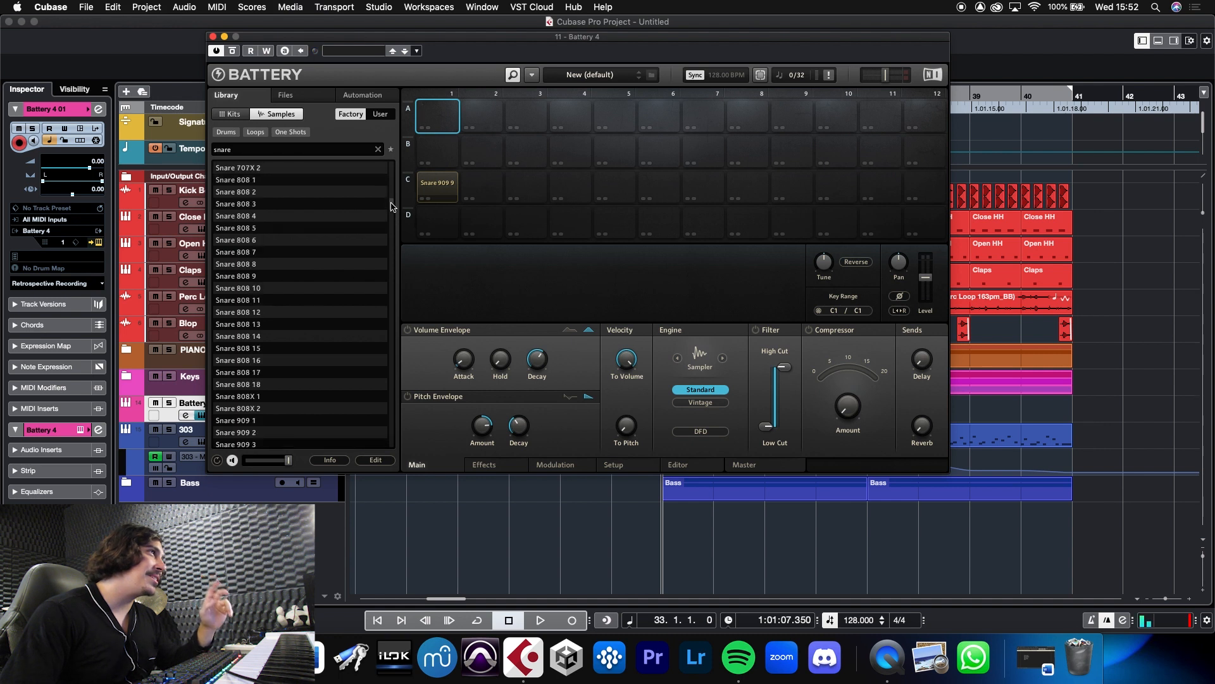
pyautogui.scroll(10, 393, 211)
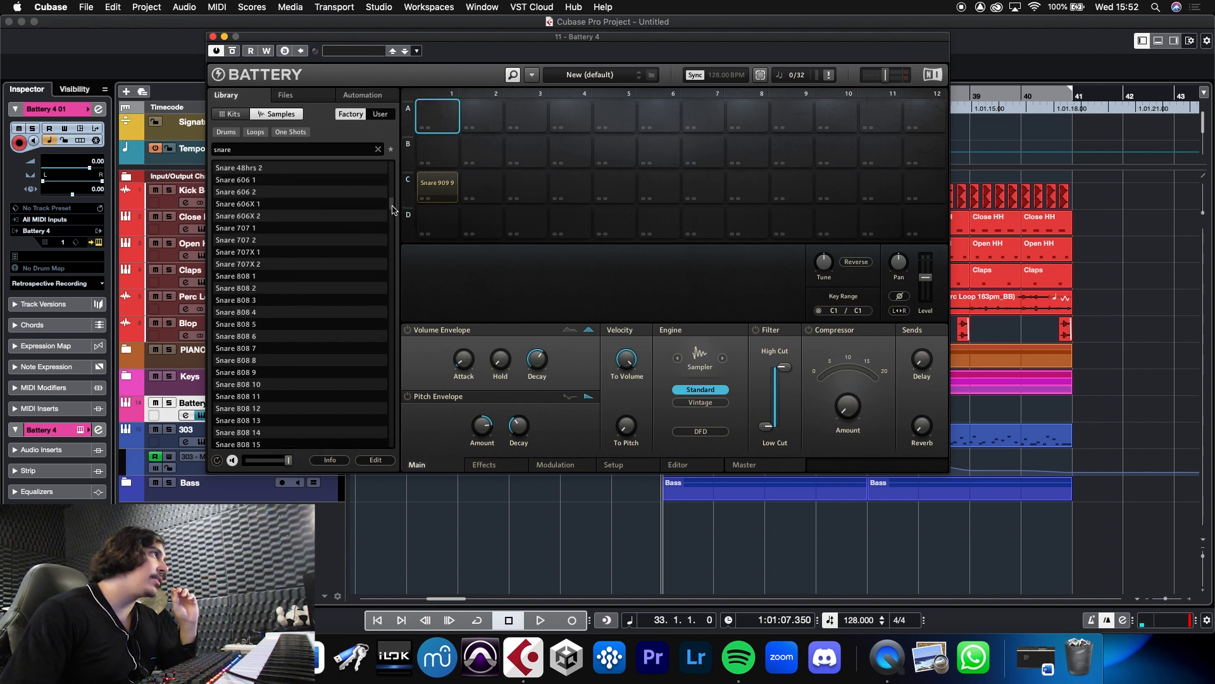
pyautogui.scroll(5, 392, 209)
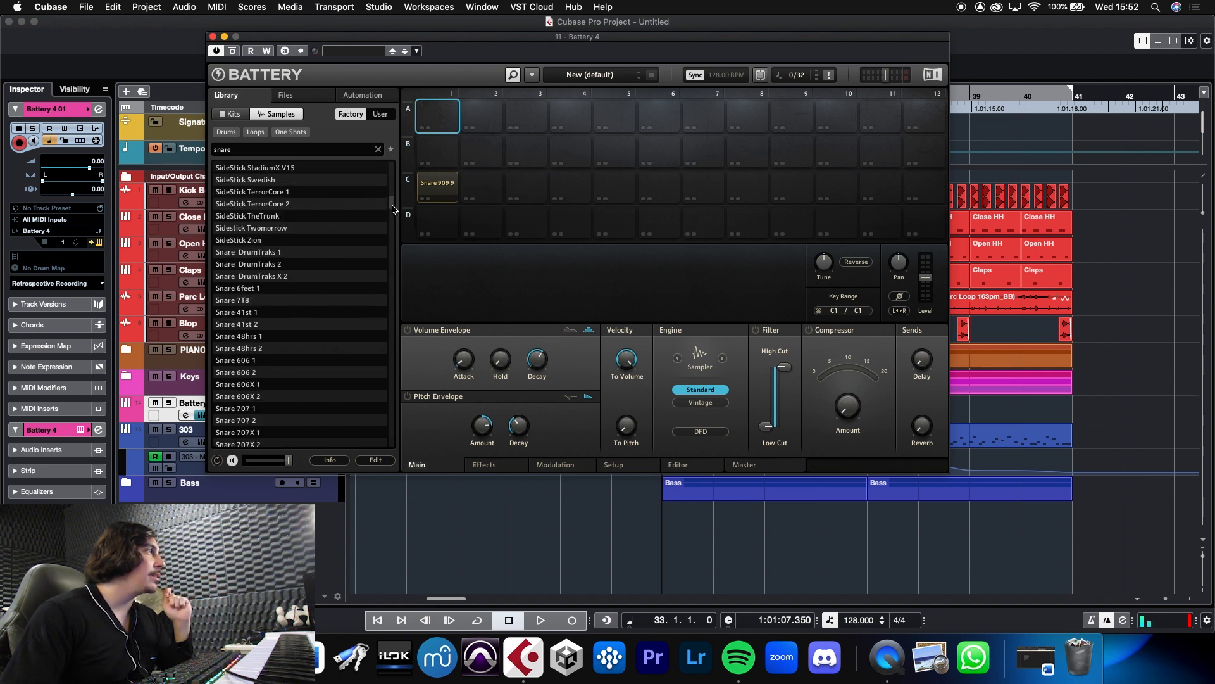
pyautogui.moveTo(254, 276); pyautogui.dragTo(527, 194)
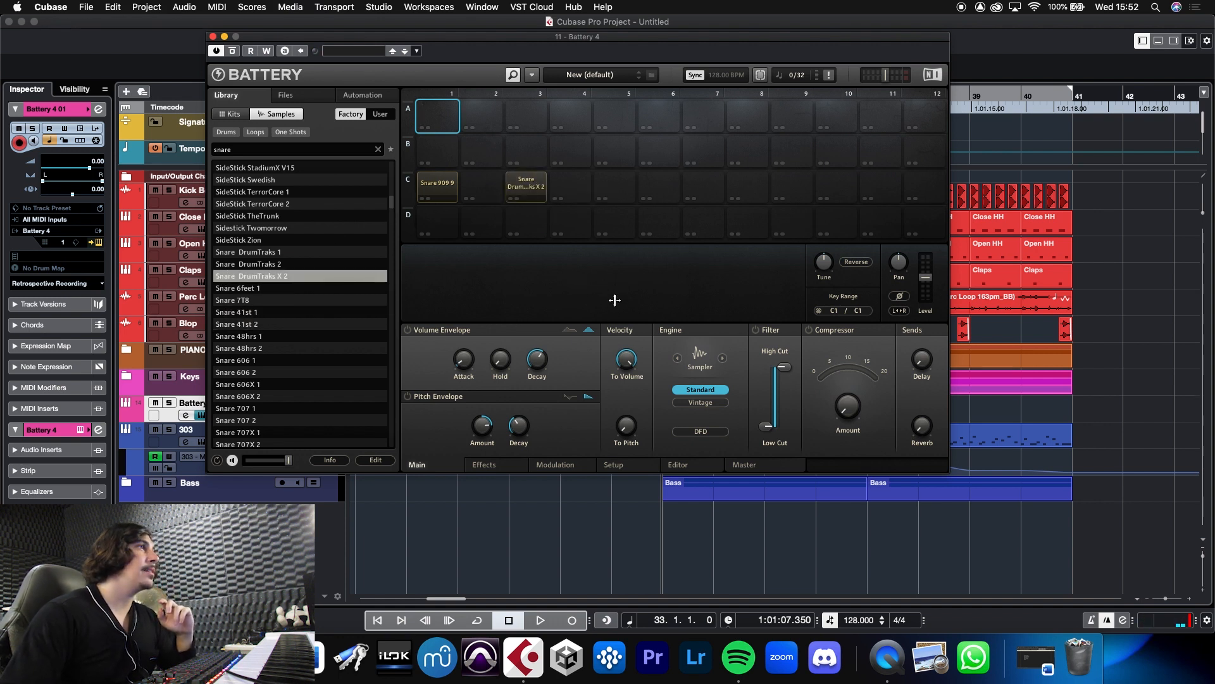
pyautogui.click(437, 187)
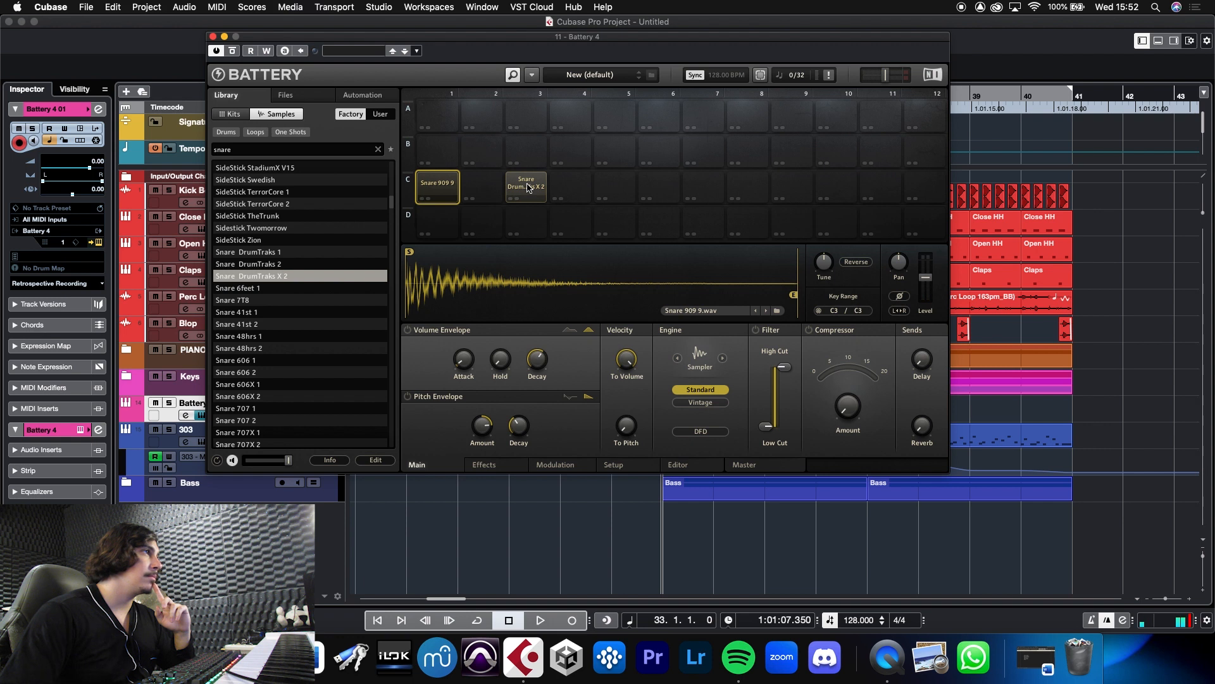
pyautogui.click(528, 188)
# Load the Snare Stadium 1 V6 sample into Battery cell C5 and compare it with the Snare 909 9 cell
pyautogui.moveTo(392, 207); pyautogui.dragTo(405, 323)
pyautogui.moveTo(285, 228); pyautogui.dragTo(624, 184)
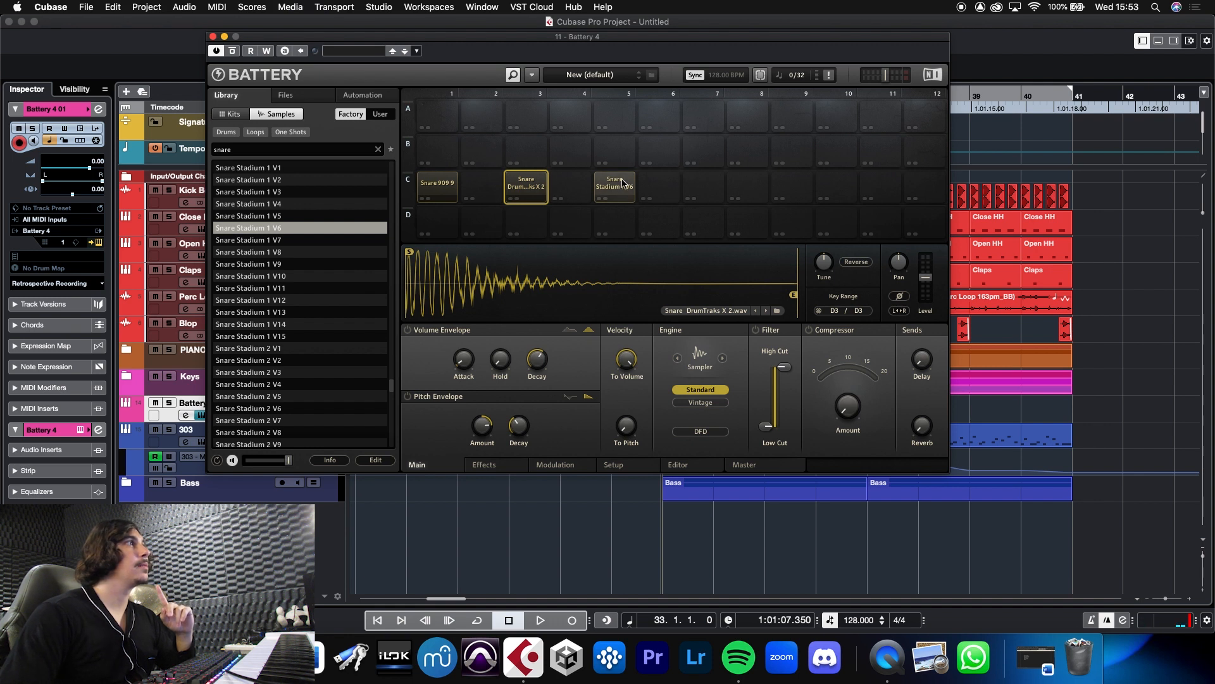
pyautogui.click(445, 183)
# Move the Battery 4 01 track directly below Blop and copy the bar 33 Claps clip onto it
pyautogui.click(214, 37)
pyautogui.moveTo(139, 401); pyautogui.dragTo(173, 369)
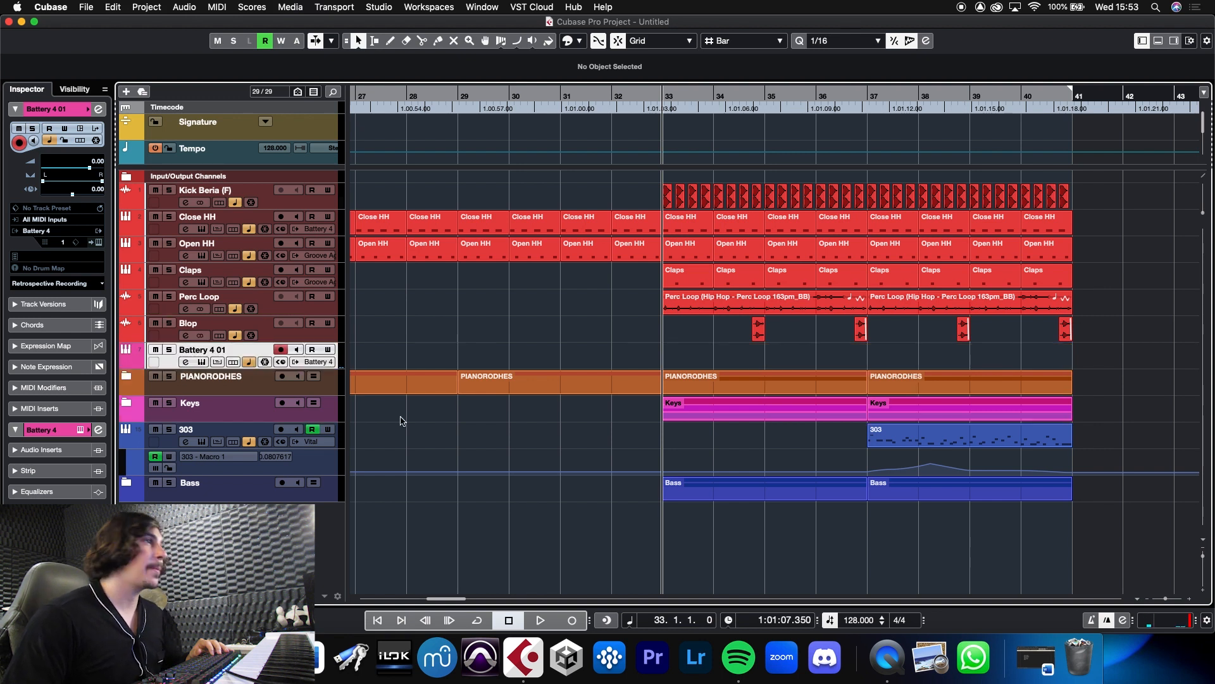
pyautogui.moveTo(688, 277); pyautogui.dragTo(688, 352)
# Open the copied clip in the Key Editor and transpose its two C4 notes to D3
pyautogui.doubleClick(686, 353)
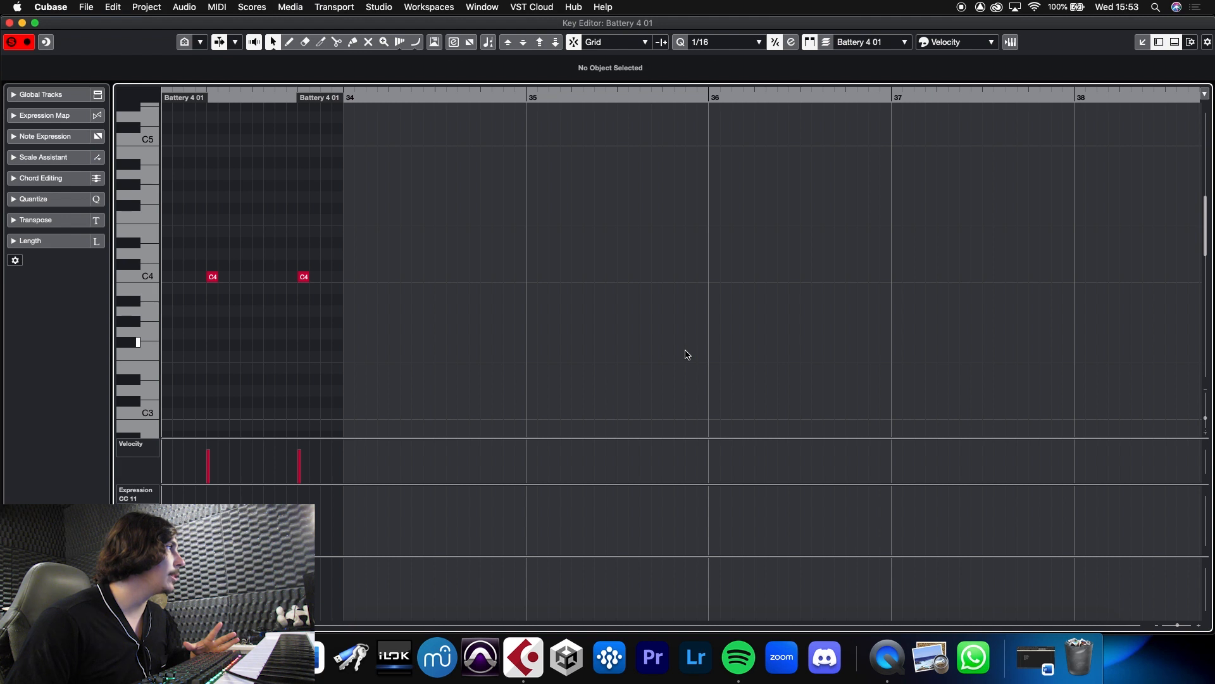
pyautogui.click(145, 276)
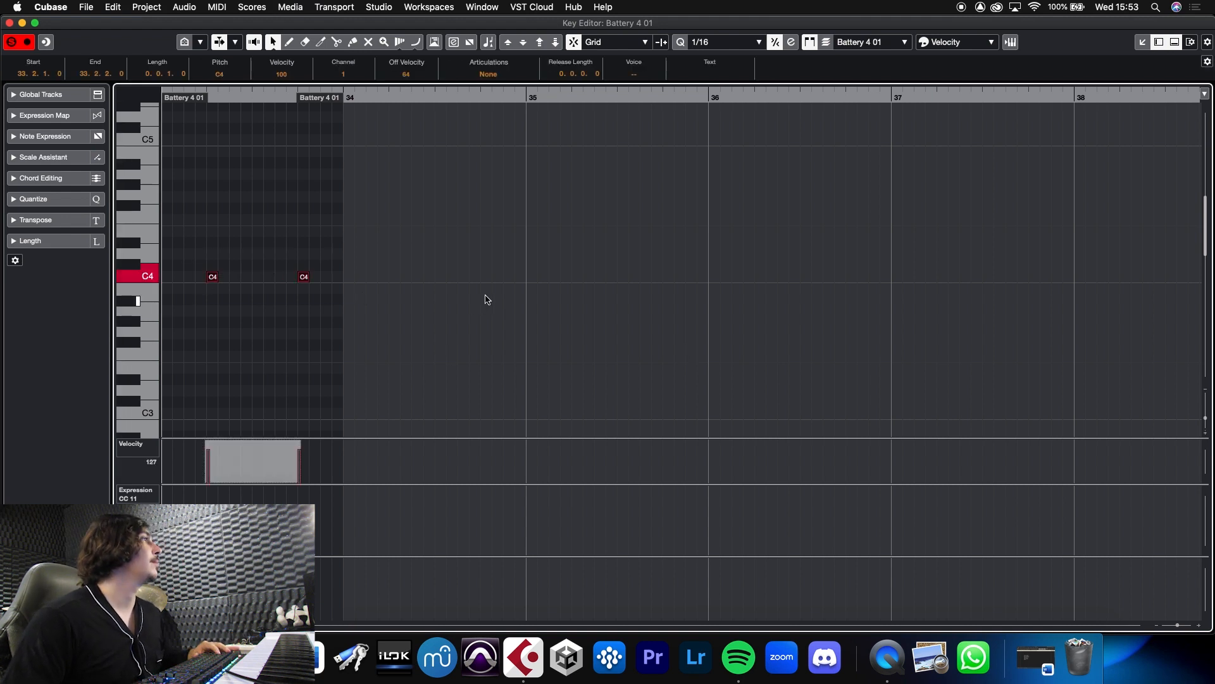
pyautogui.hotkey('shift', 'Down')
pyautogui.press('Up')
pyautogui.press('Up')
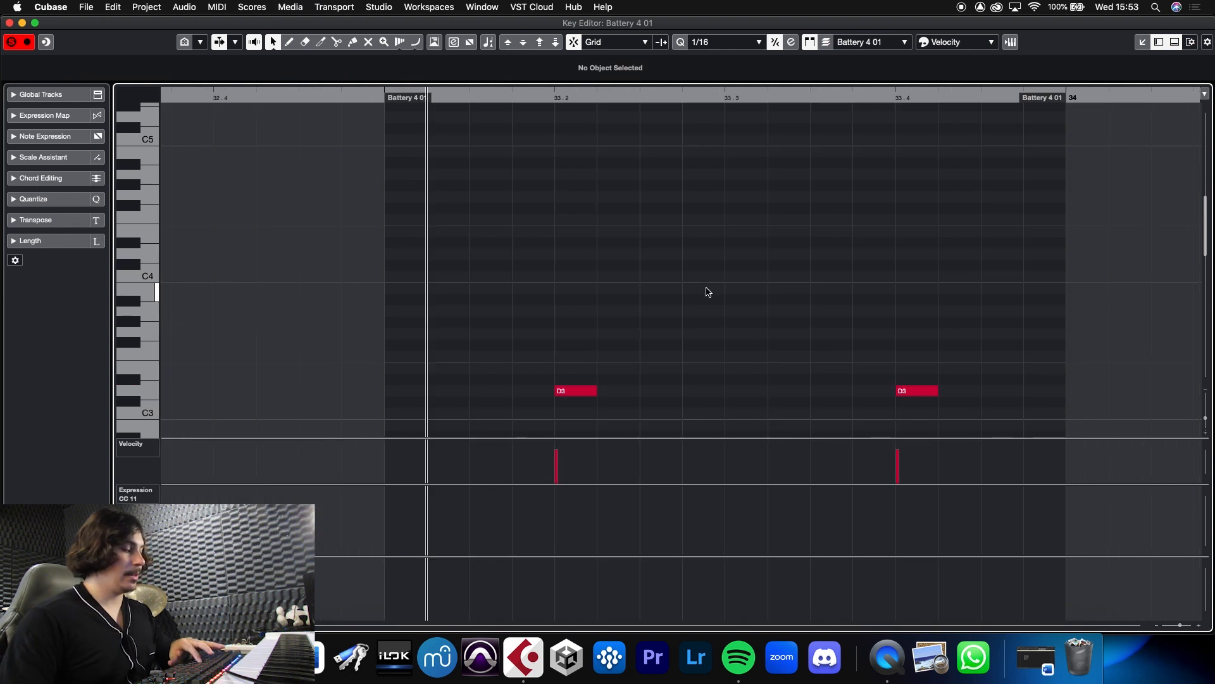
# Play back the D3 snare notes from the start of bar 33
pyautogui.moveTo(557, 324); pyautogui.dragTo(1092, 421)
pyautogui.moveTo(422, 98)
pyautogui.mouseDown()
pyautogui.moveTo(423, 110)
pyautogui.moveTo(410, 108)
pyautogui.mouseUp()
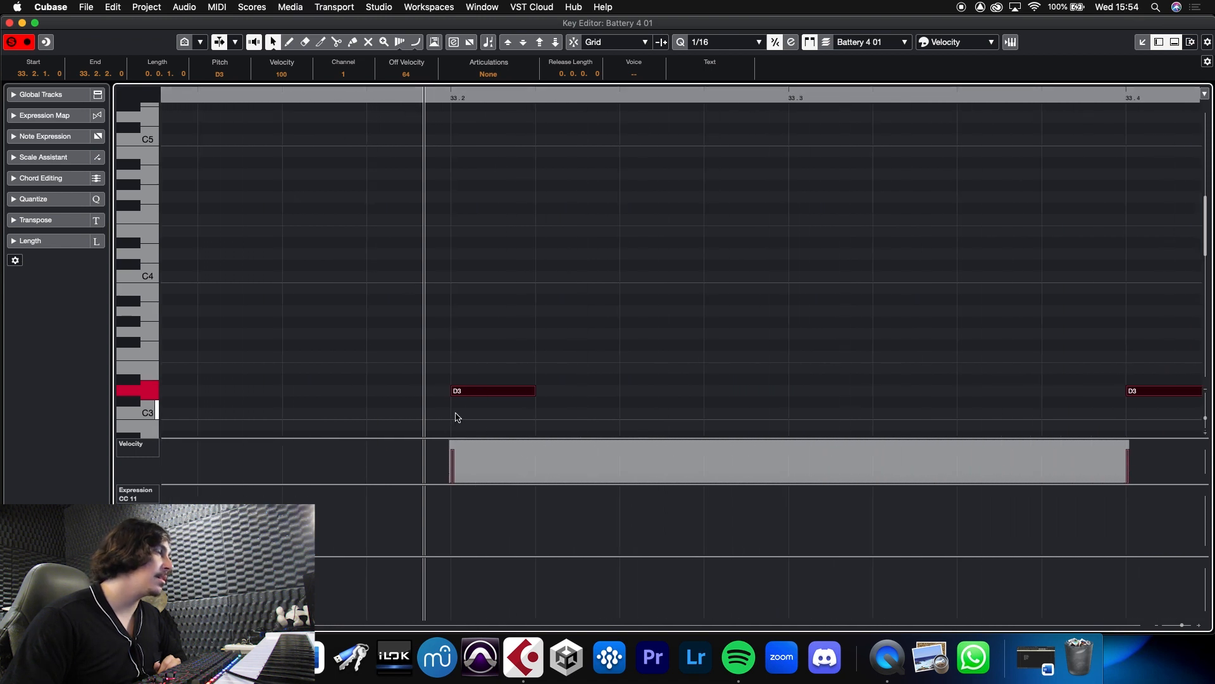
pyautogui.moveTo(458, 394); pyautogui.dragTo(451, 394)
pyautogui.click(523, 339)
pyautogui.moveTo(393, 93); pyautogui.dragTo(397, 74)
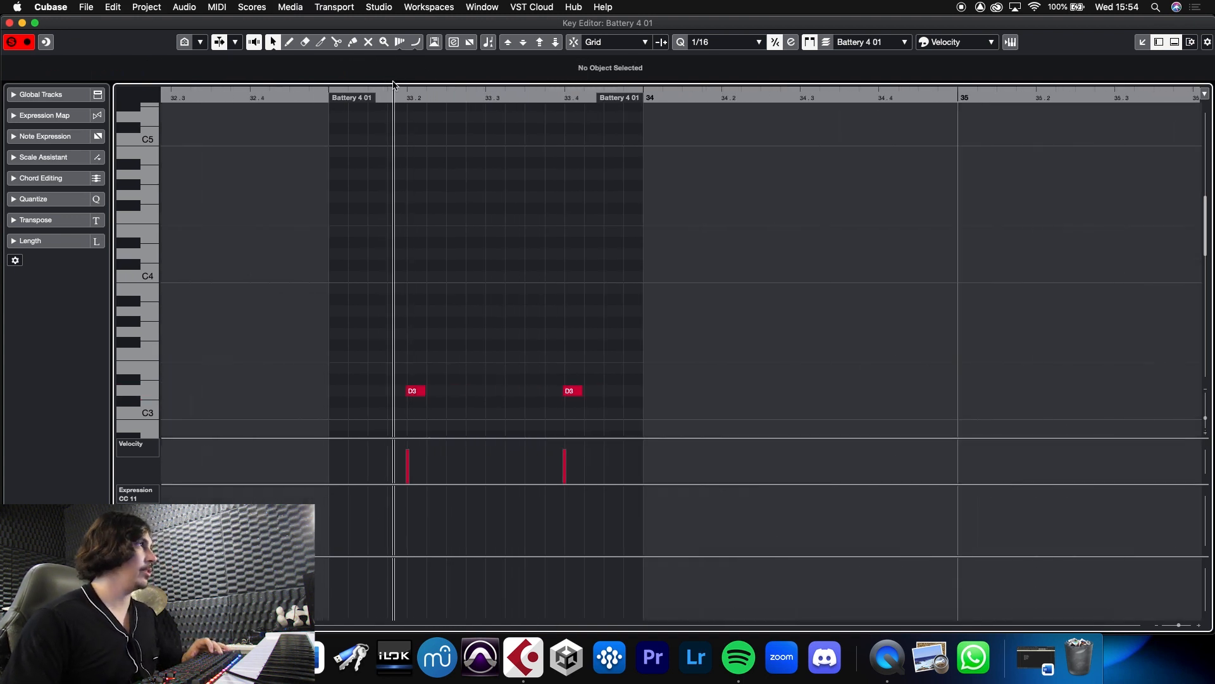
pyautogui.click(325, 98)
pyautogui.press('space')
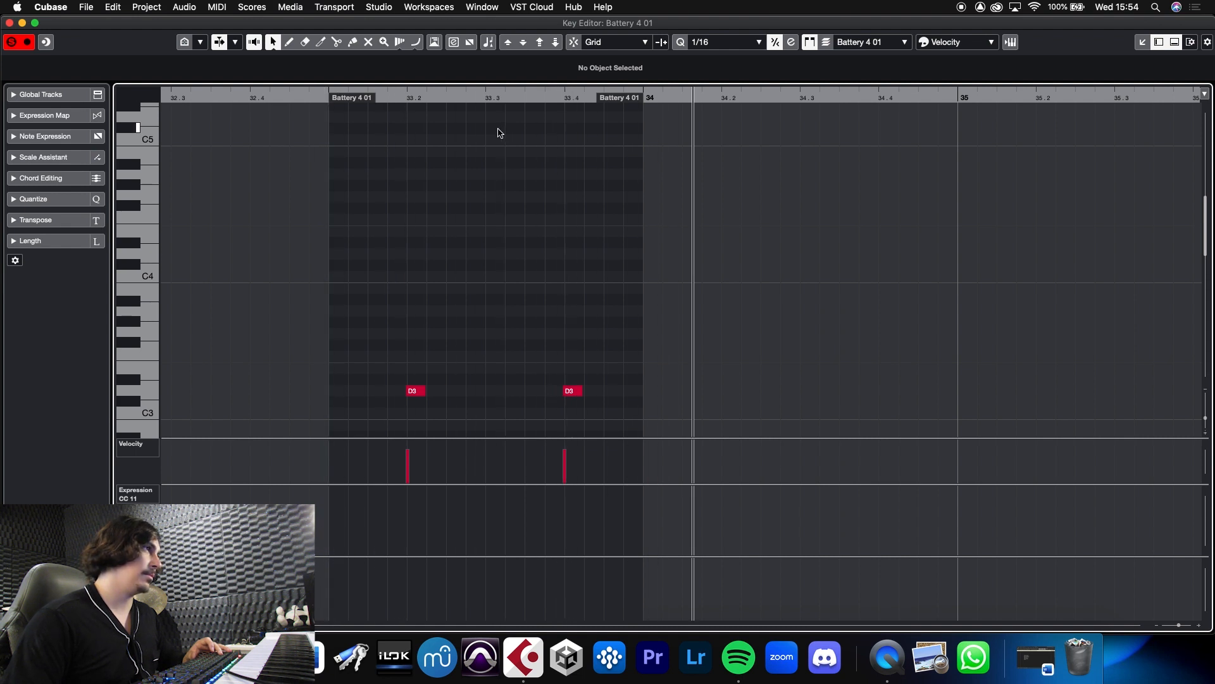
# Set the quantize swing to 43% on the 1/16 grid
pyautogui.click(395, 124)
pyautogui.press('h')
pyautogui.press('h')
pyautogui.press('h')
pyautogui.moveTo(395, 139); pyautogui.dragTo(172, 142)
pyautogui.press('g')
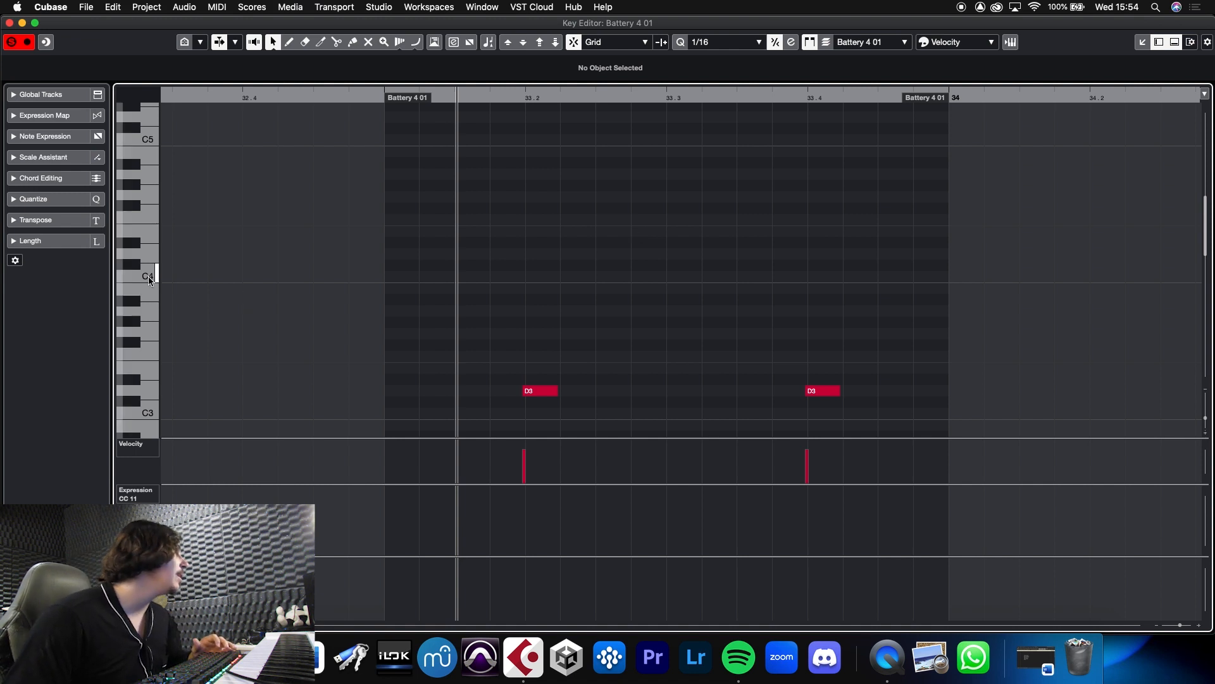
pyautogui.click(14, 198)
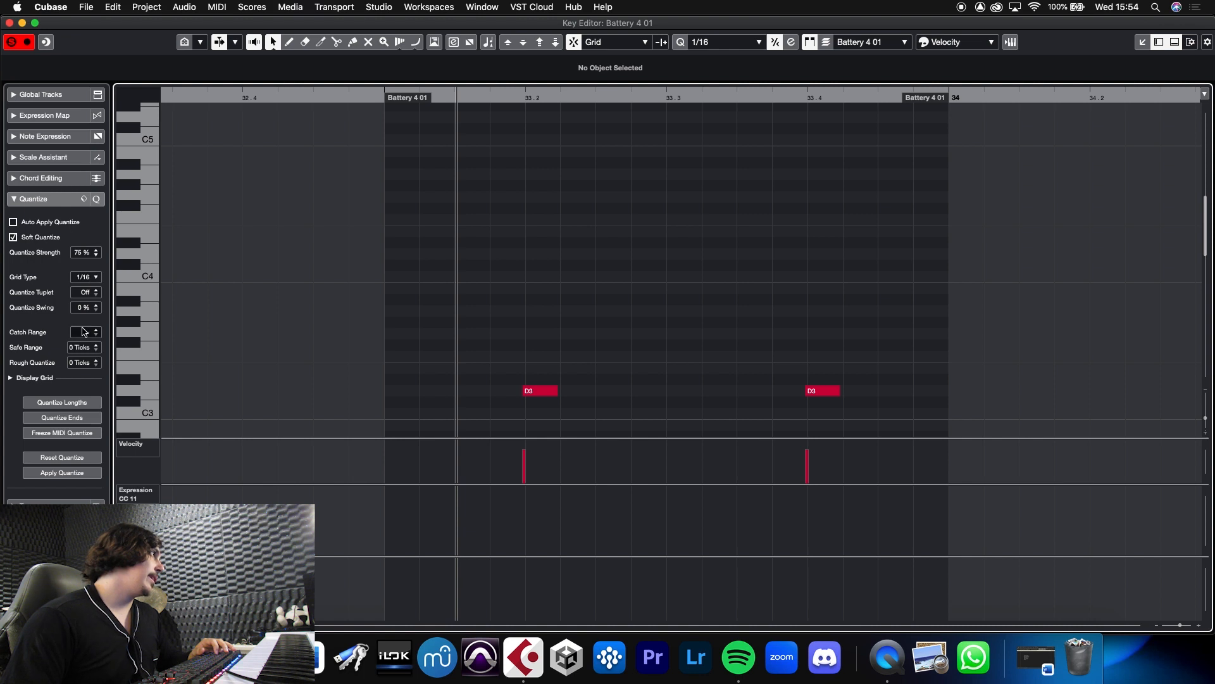
pyautogui.moveTo(88, 312); pyautogui.dragTo(98, 269)
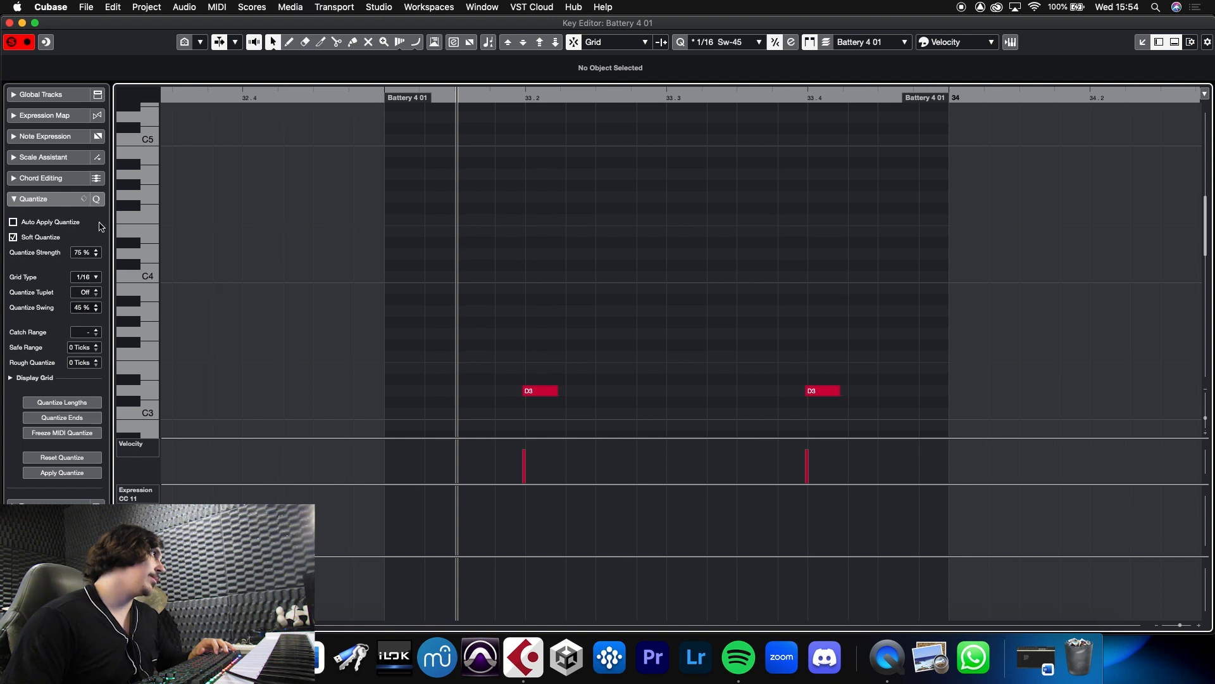
# Add three consecutive swung sixteenth notes after the first D3 note, place them on C3 and play the pattern
pyautogui.moveTo(449, 96); pyautogui.dragTo(412, 115)
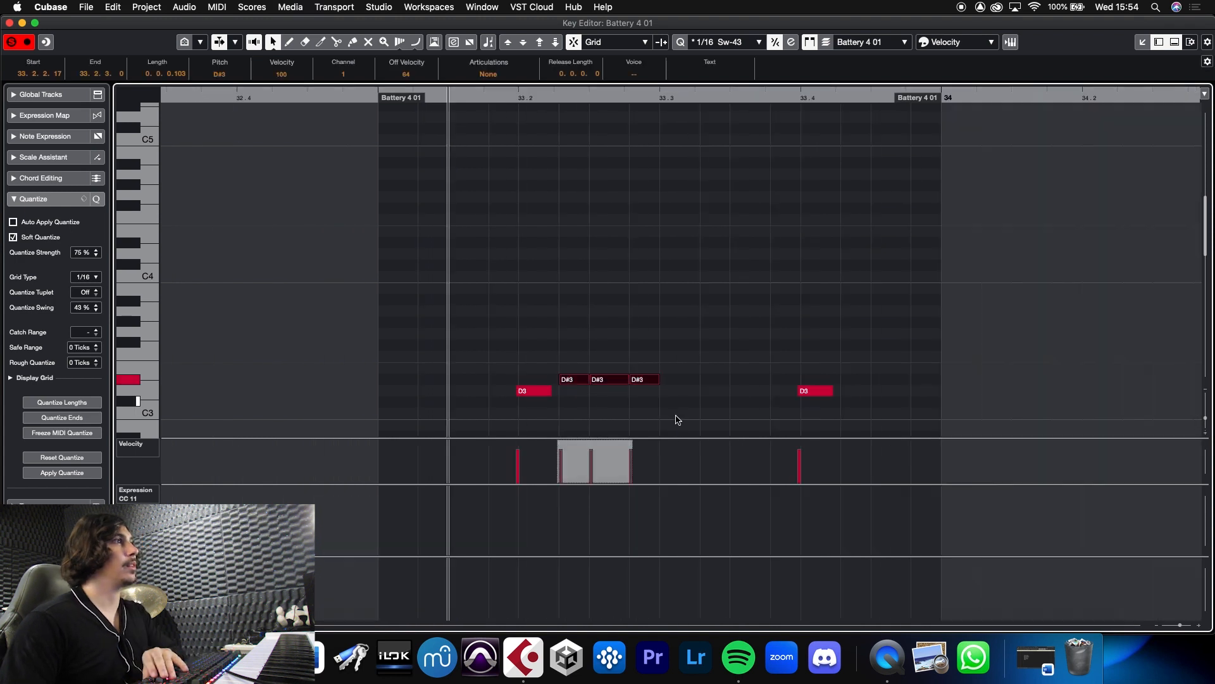
pyautogui.press('Down')
pyautogui.press('Down')
pyautogui.press('Down')
pyautogui.press('space')
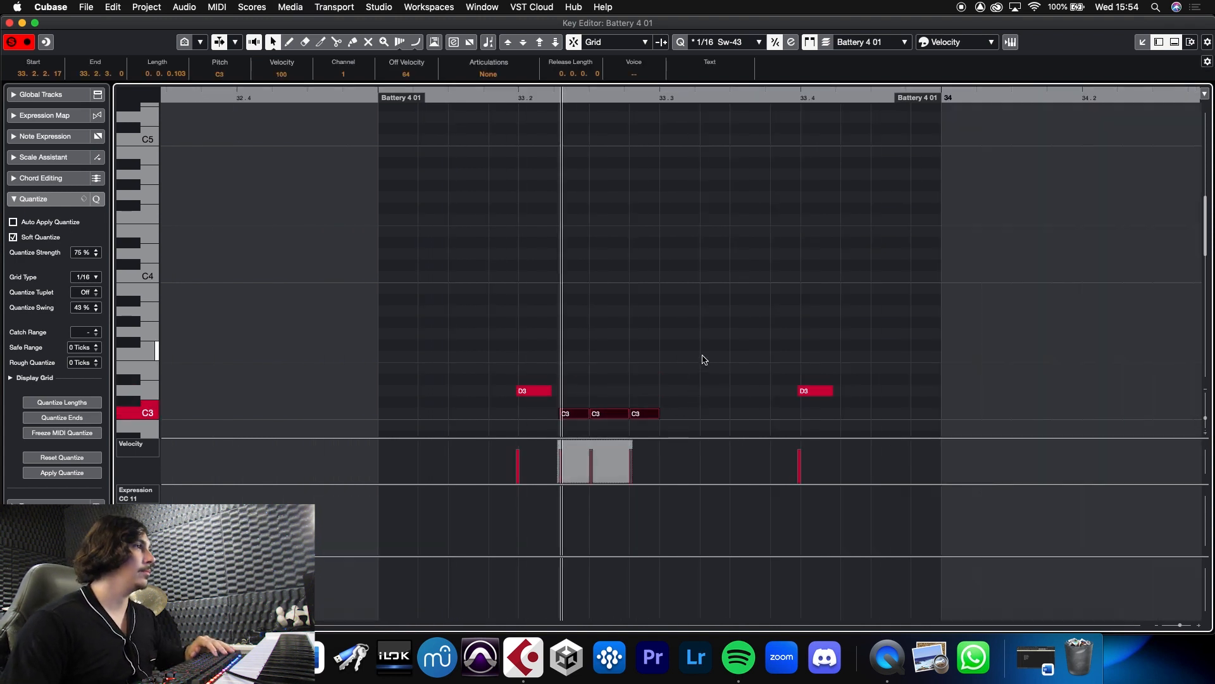
# Delete the middle C3 note and set the velocity of the first C3 note to 50 and the last to 64
pyautogui.click(571, 466)
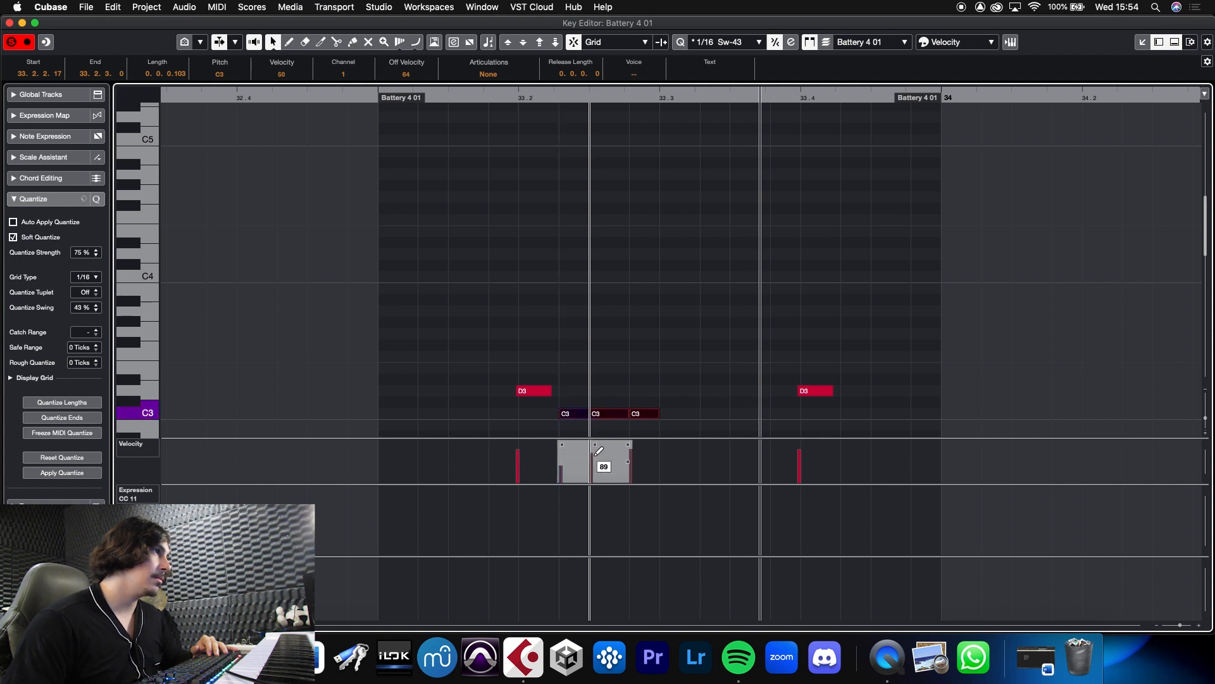
pyautogui.moveTo(615, 423); pyautogui.dragTo(610, 359)
pyautogui.press('BackSpace')
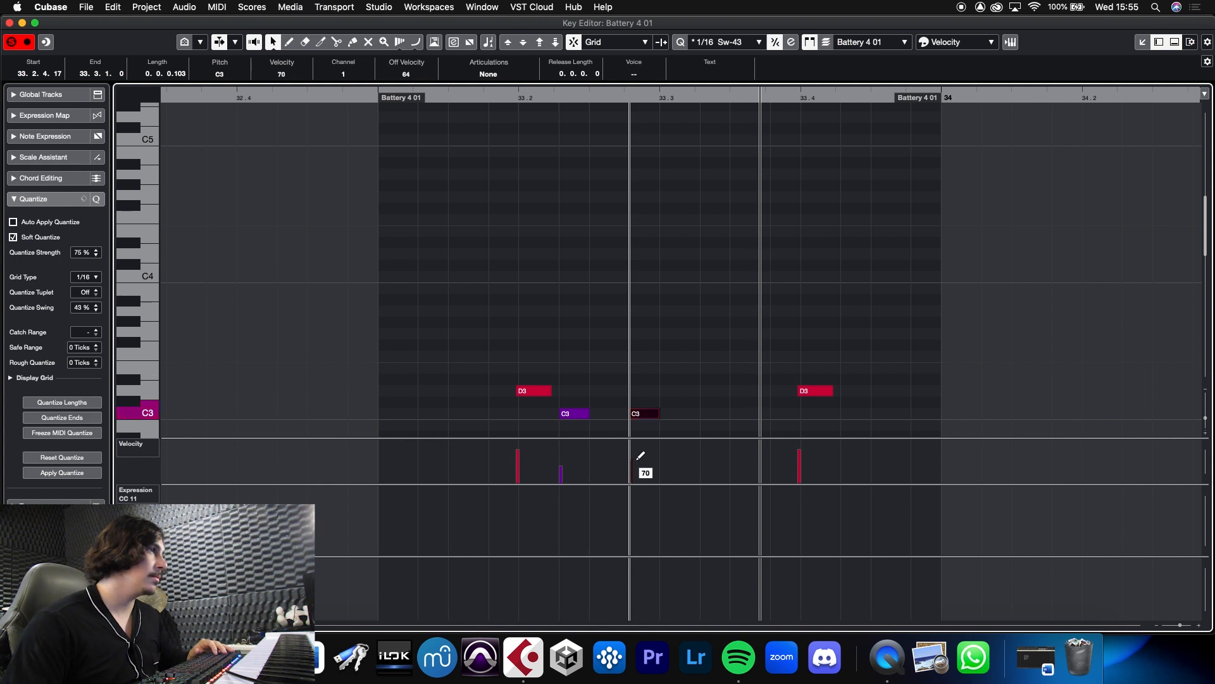
pyautogui.click(632, 462)
pyautogui.click(375, 97)
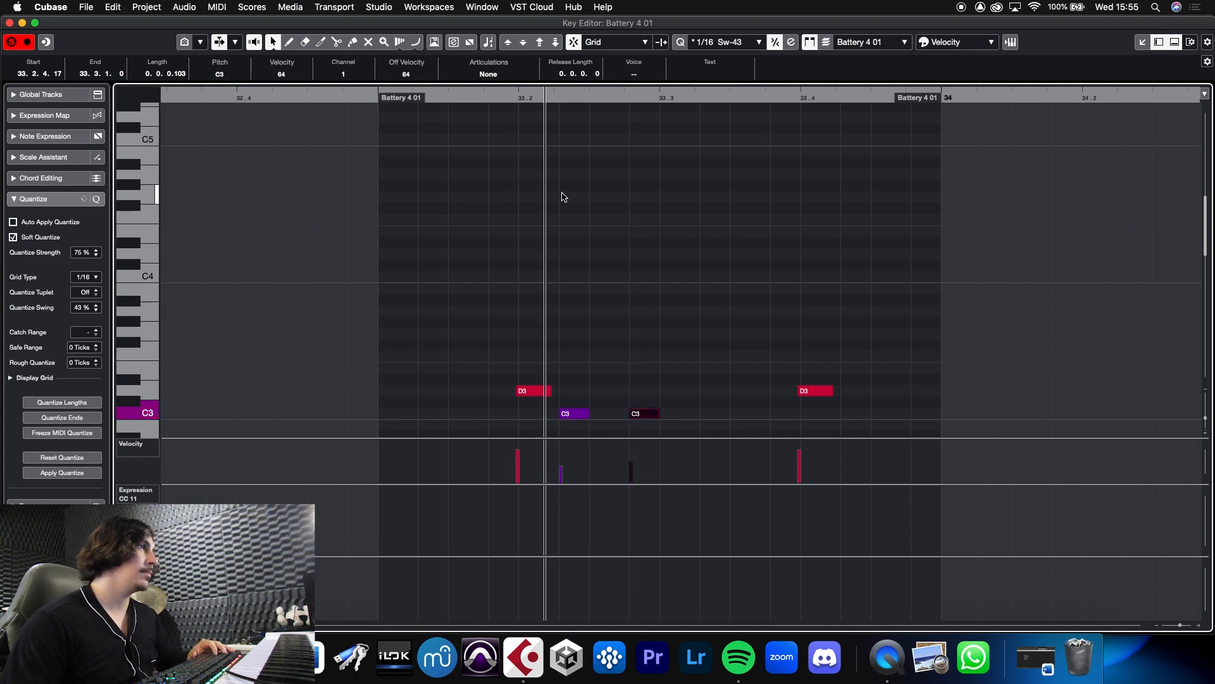
# Duplicate the two C3 notes, shift the copies one grid step later to fill the gap before beat 33.4, and play the result
pyautogui.moveTo(688, 417); pyautogui.dragTo(578, 367)
pyautogui.press('super+d')
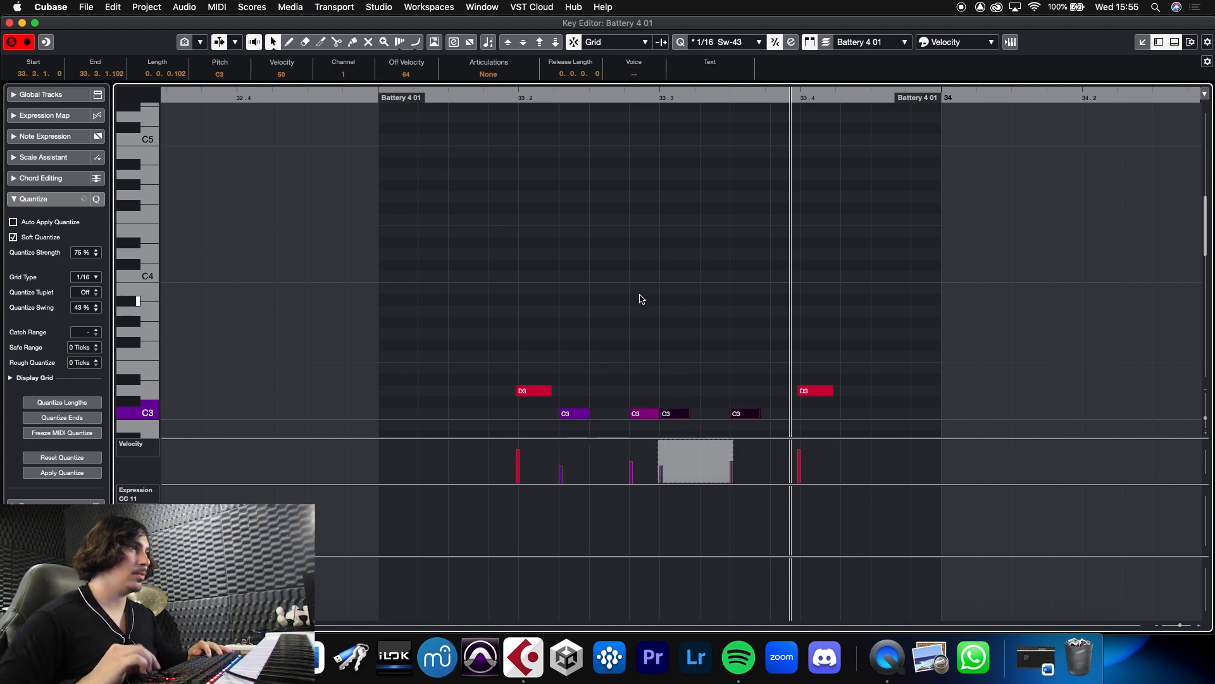
pyautogui.press('super+Right')
pyautogui.click(343, 97)
pyautogui.press('space')
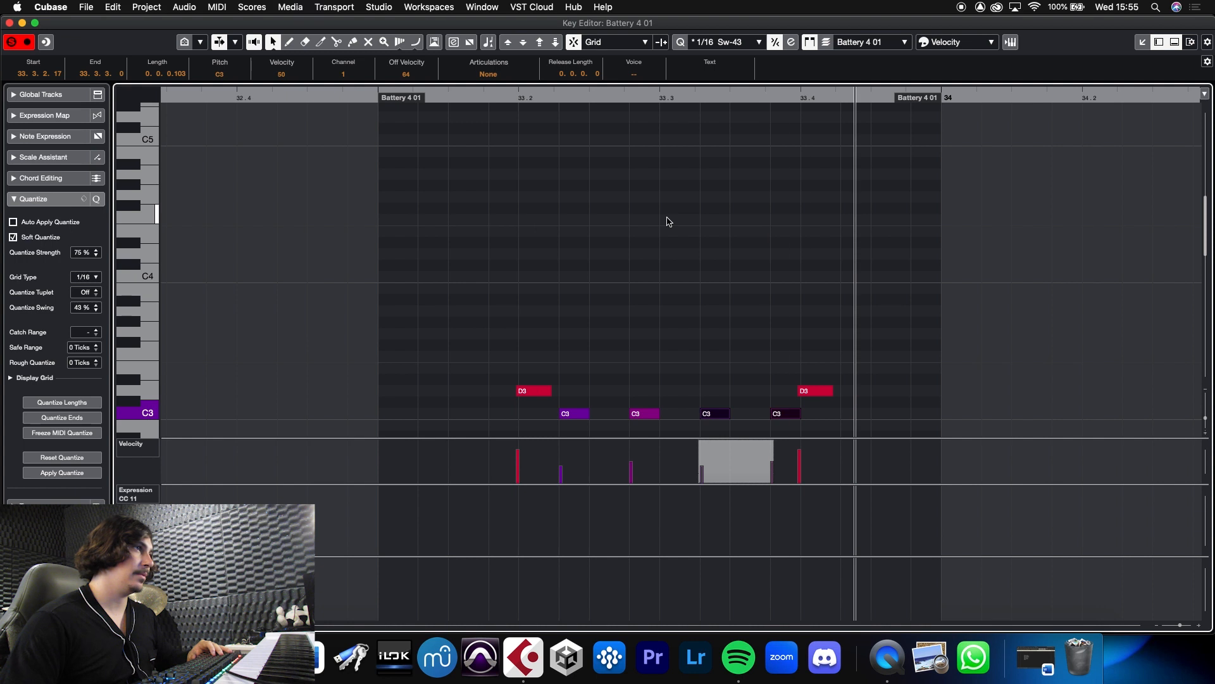
# Transpose all four C3 notes between the D3 hits up to E3 and raise their velocities
pyautogui.click(700, 230)
pyautogui.moveTo(803, 429); pyautogui.dragTo(572, 406)
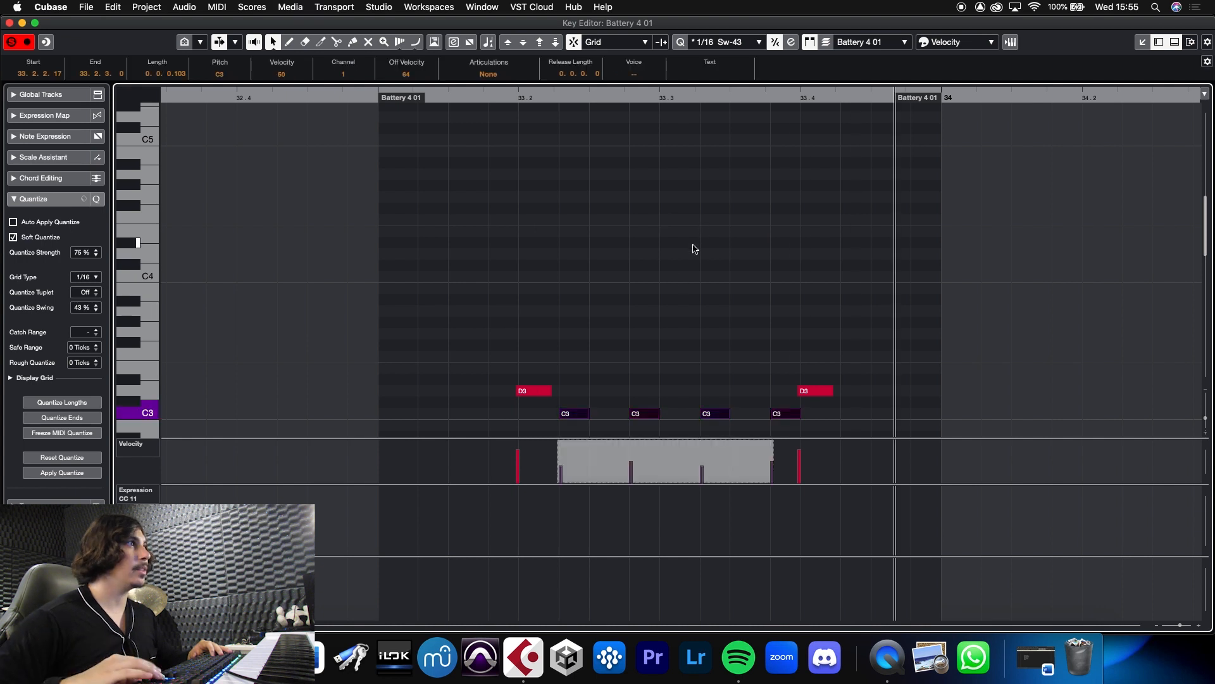
pyautogui.press('Up')
pyautogui.press('Up')
pyautogui.press('Up')
pyautogui.press('Up')
pyautogui.press('Down')
pyautogui.press('Down')
pyautogui.press('Up')
pyautogui.press('Up')
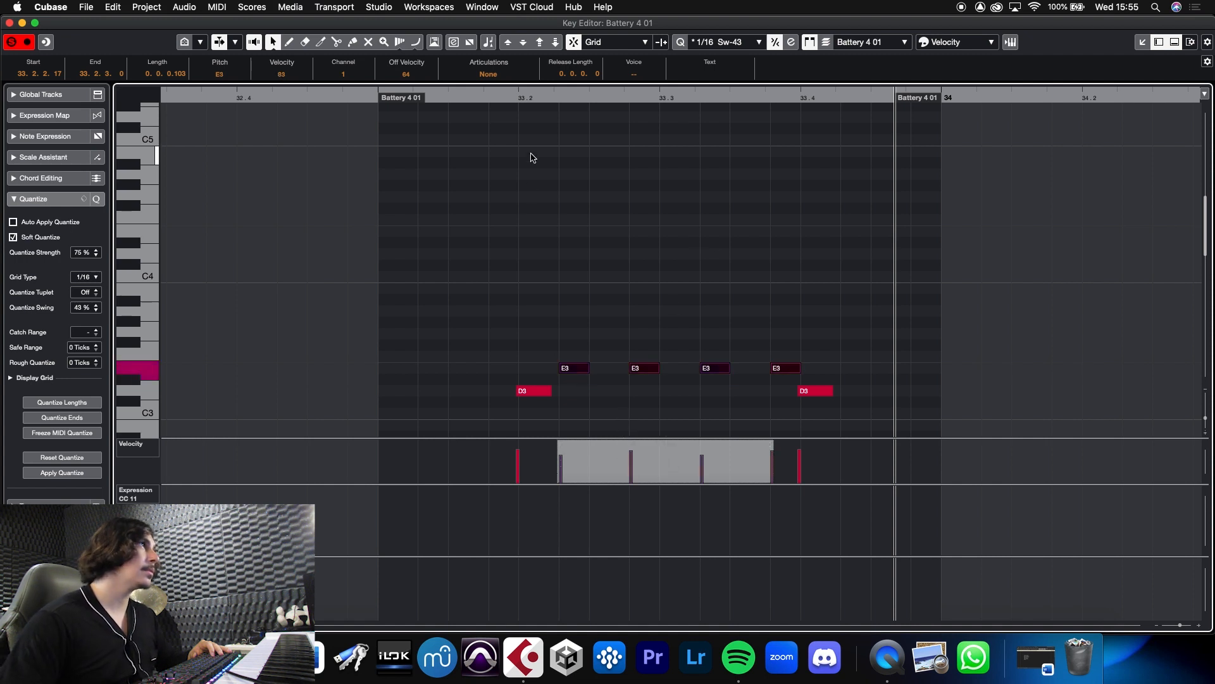
# Play the snare pattern, lower the velocities of the four E3 notes, and close the Key Editor
pyautogui.moveTo(361, 101); pyautogui.dragTo(347, 106)
pyautogui.press('space')
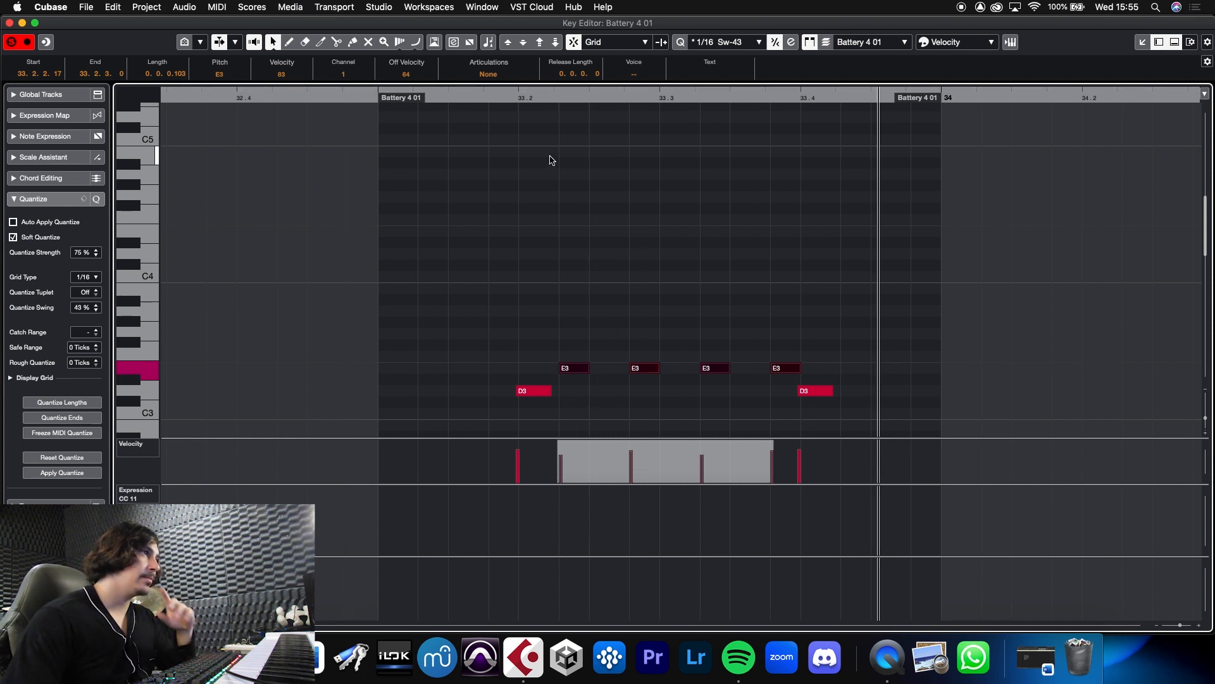
pyautogui.moveTo(629, 443)
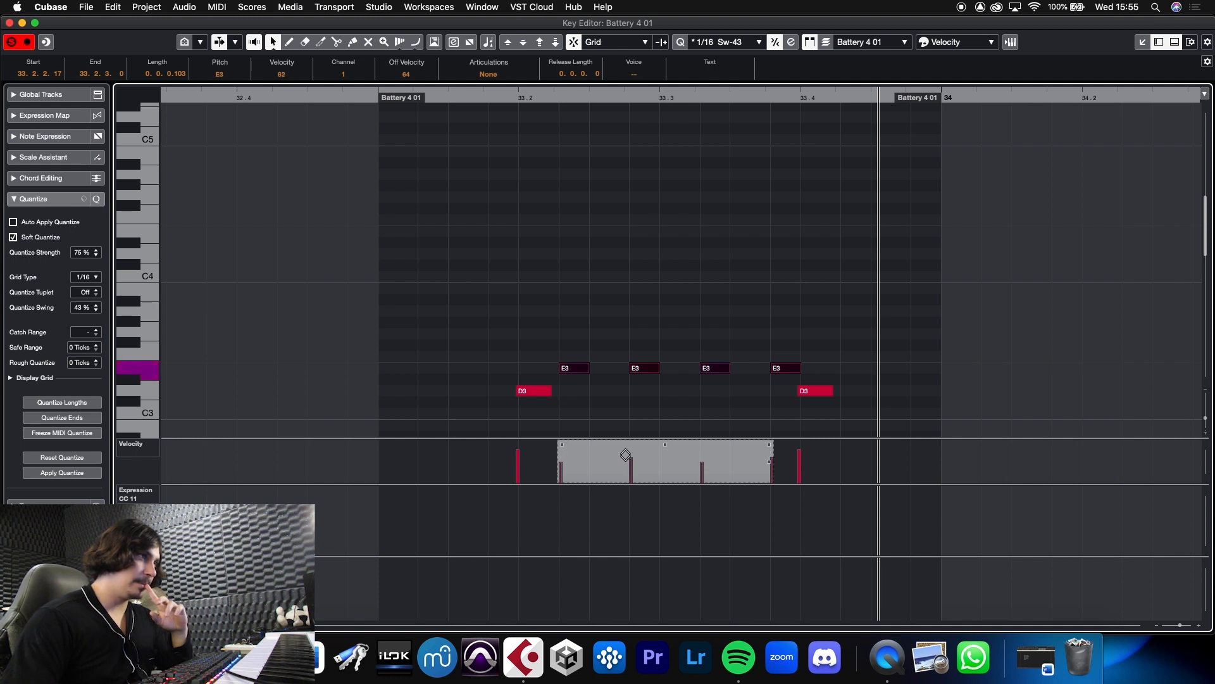
pyautogui.click(553, 175)
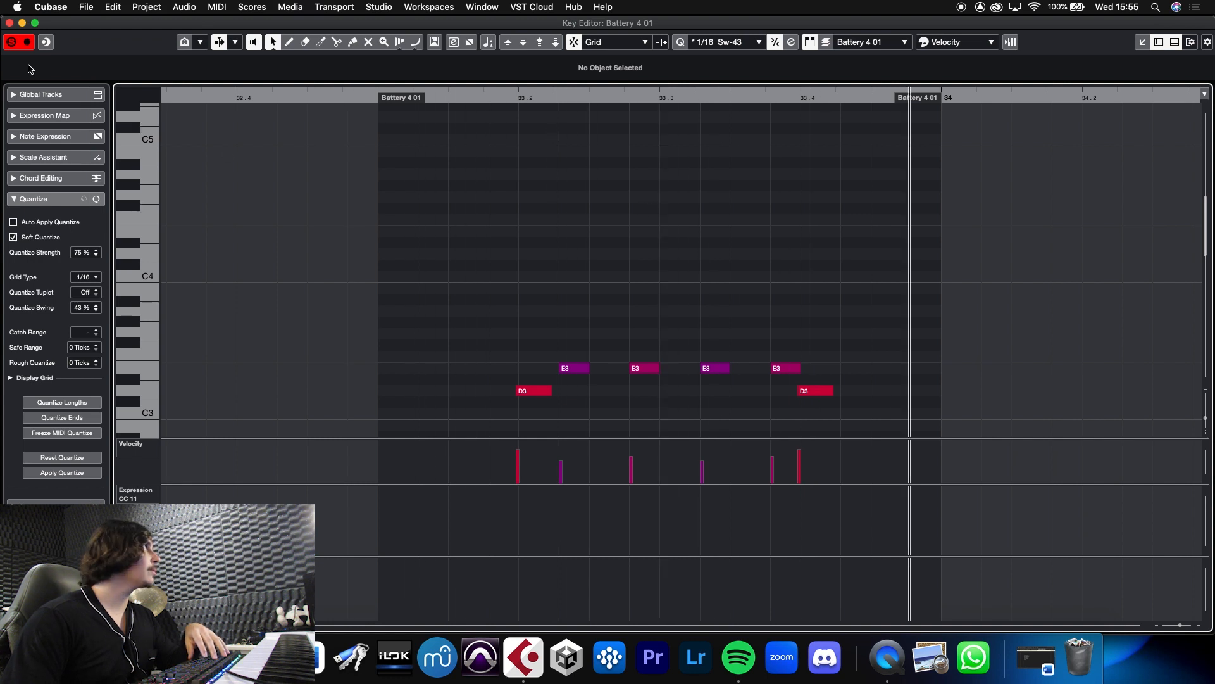
pyautogui.click(9, 23)
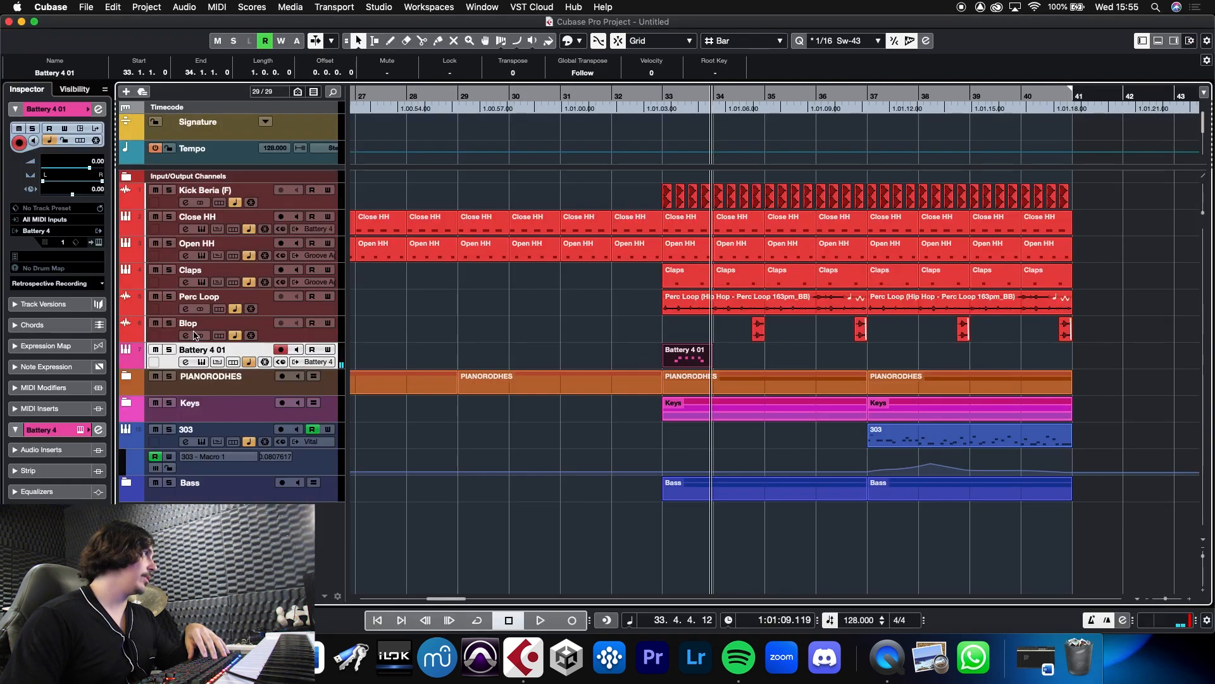
# Solo the drum tracks from Kick Beria (F) through Battery 4 01 and play them together
pyautogui.click(169, 351)
pyautogui.click(169, 323)
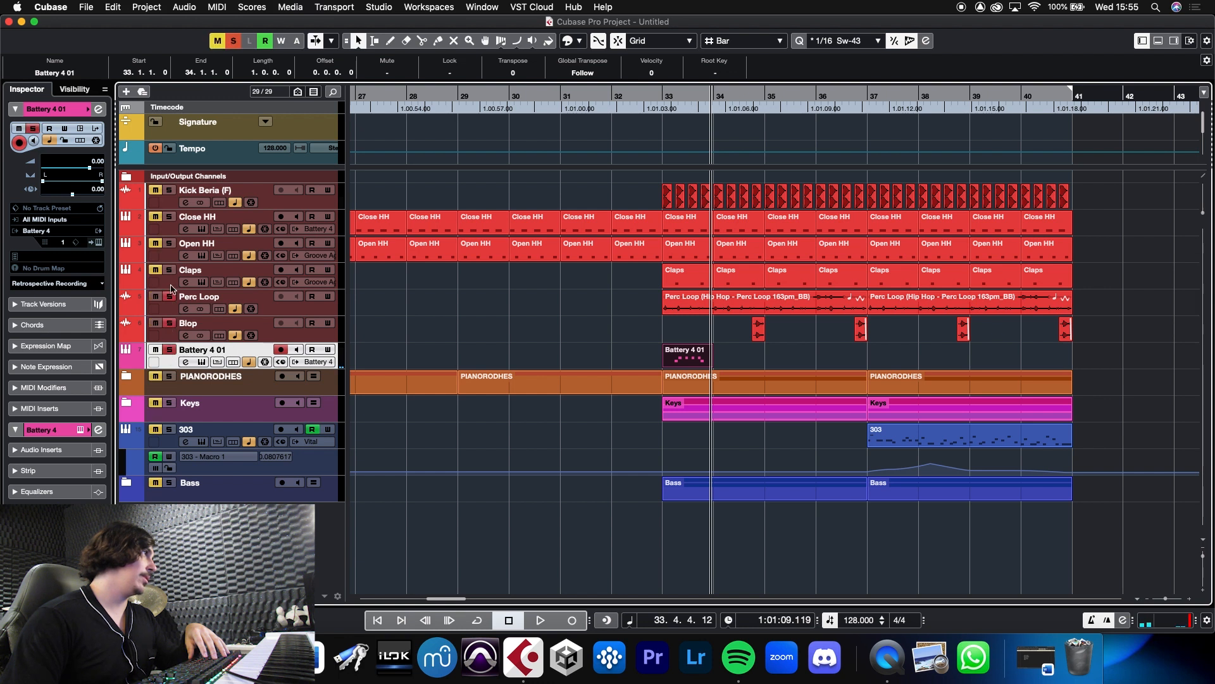
pyautogui.press('space')
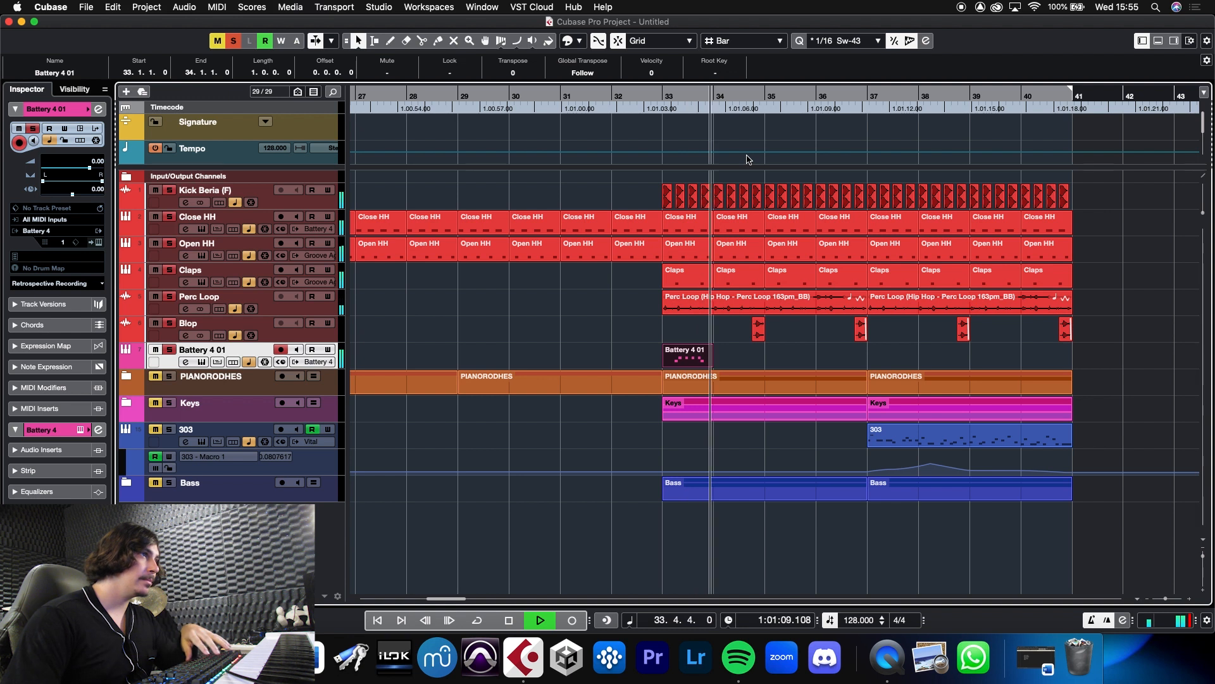
pyautogui.press('space')
# Transpose the two D3 hits in the bar 33 snare event down to C3 and play them with the soloed drums
pyautogui.doubleClick(690, 358)
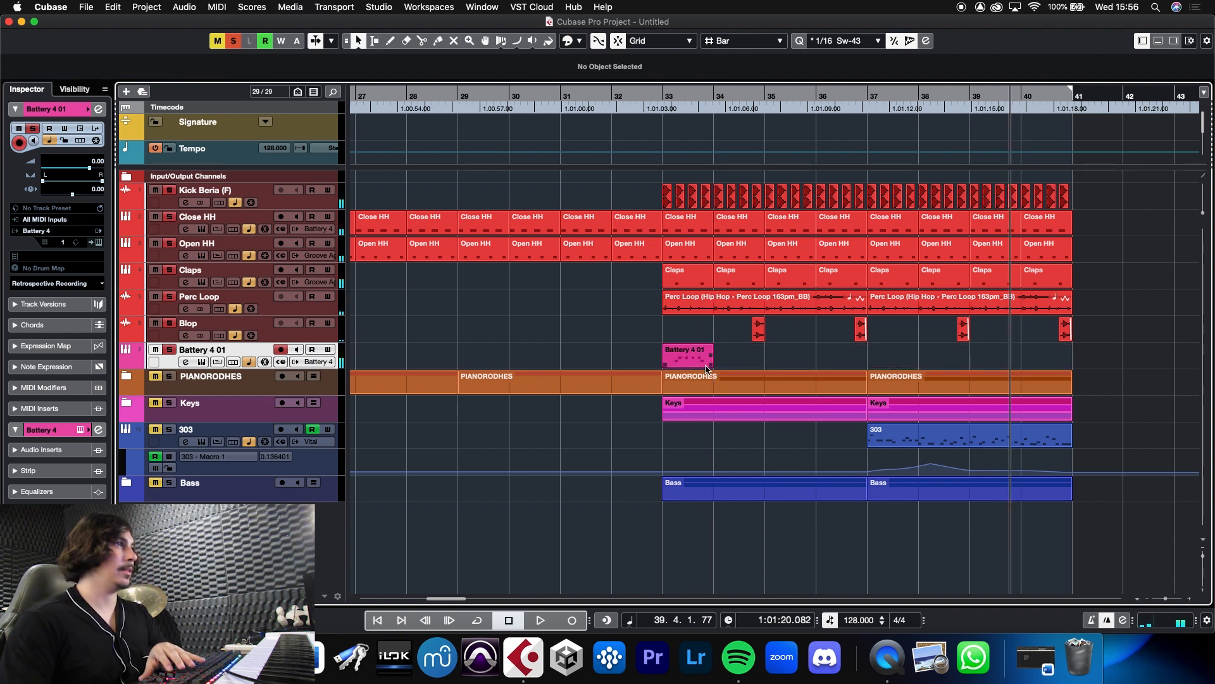
pyautogui.moveTo(613, 417); pyautogui.dragTo(255, 392)
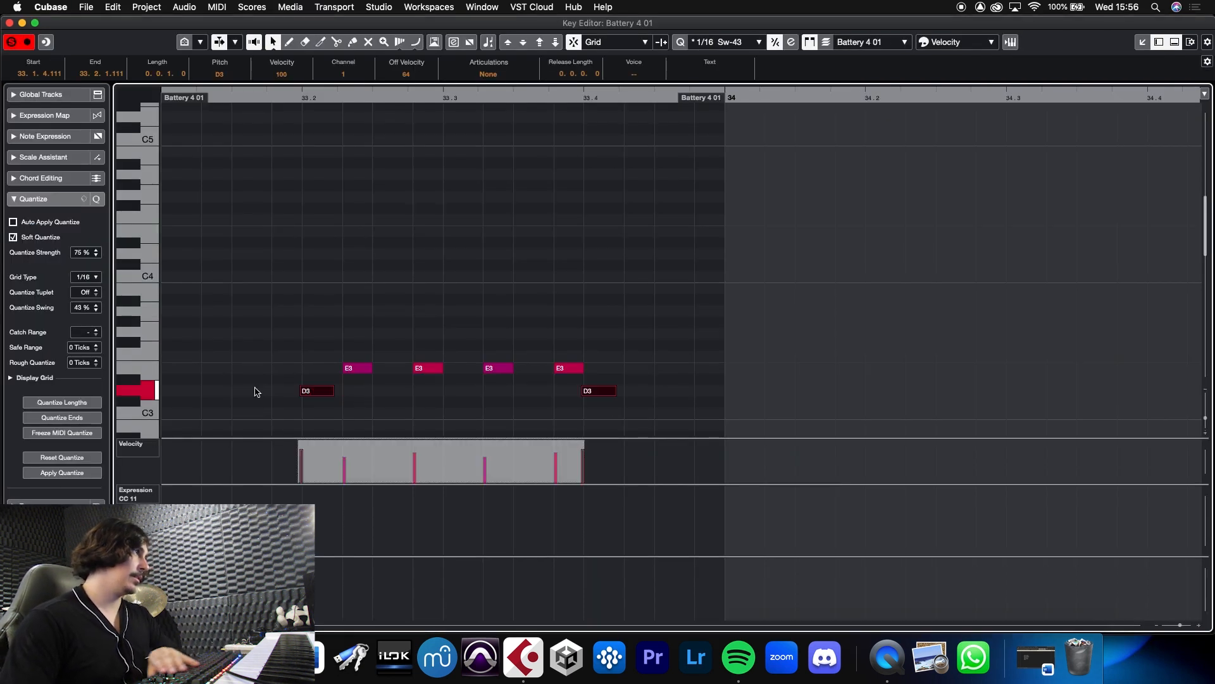
pyautogui.press('Down')
pyautogui.press('Down')
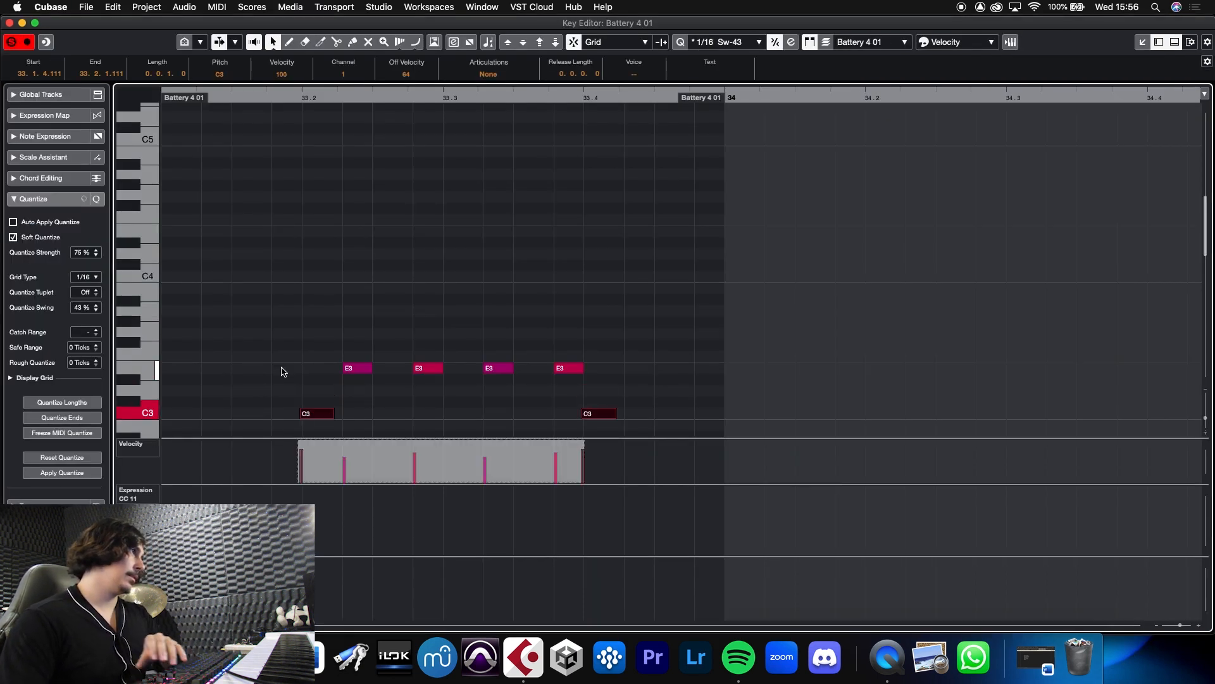
pyautogui.click(9, 23)
pyautogui.click(611, 105)
pyautogui.press('space')
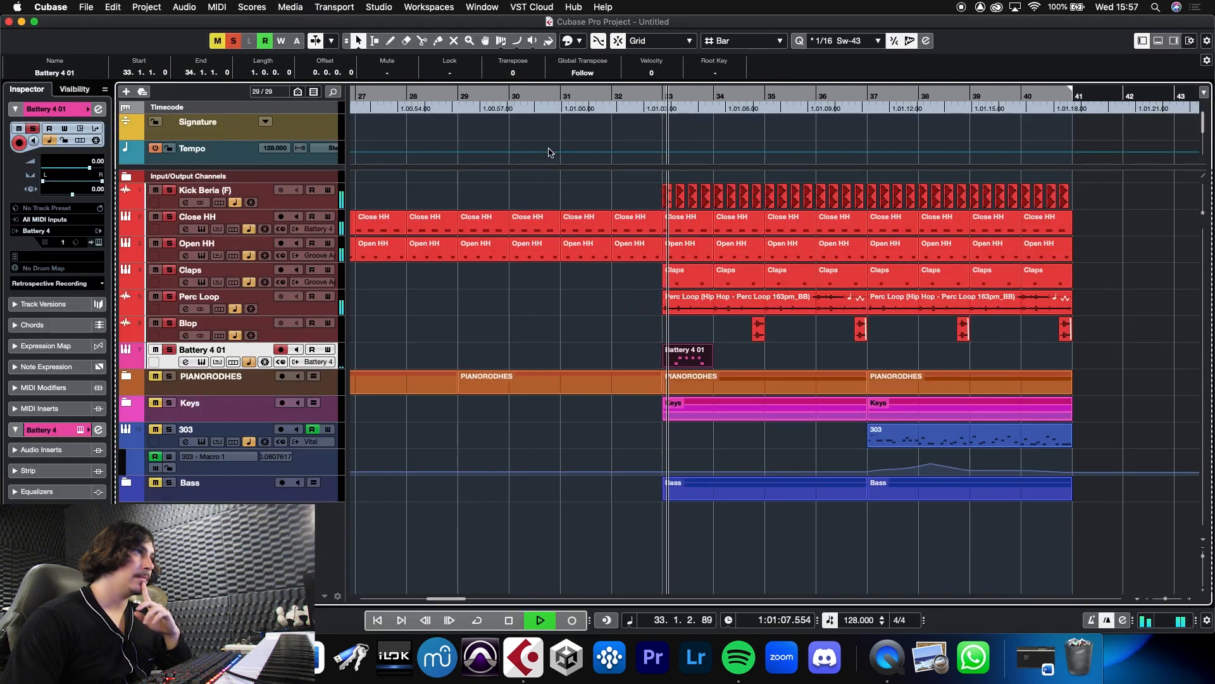
# Transpose the two C3 hits back up to D3 at velocity 84 and play the pattern with the soloed drums
pyautogui.doubleClick(687, 359)
pyautogui.moveTo(293, 401); pyautogui.dragTo(627, 425)
pyautogui.press('Up')
pyautogui.press('Up')
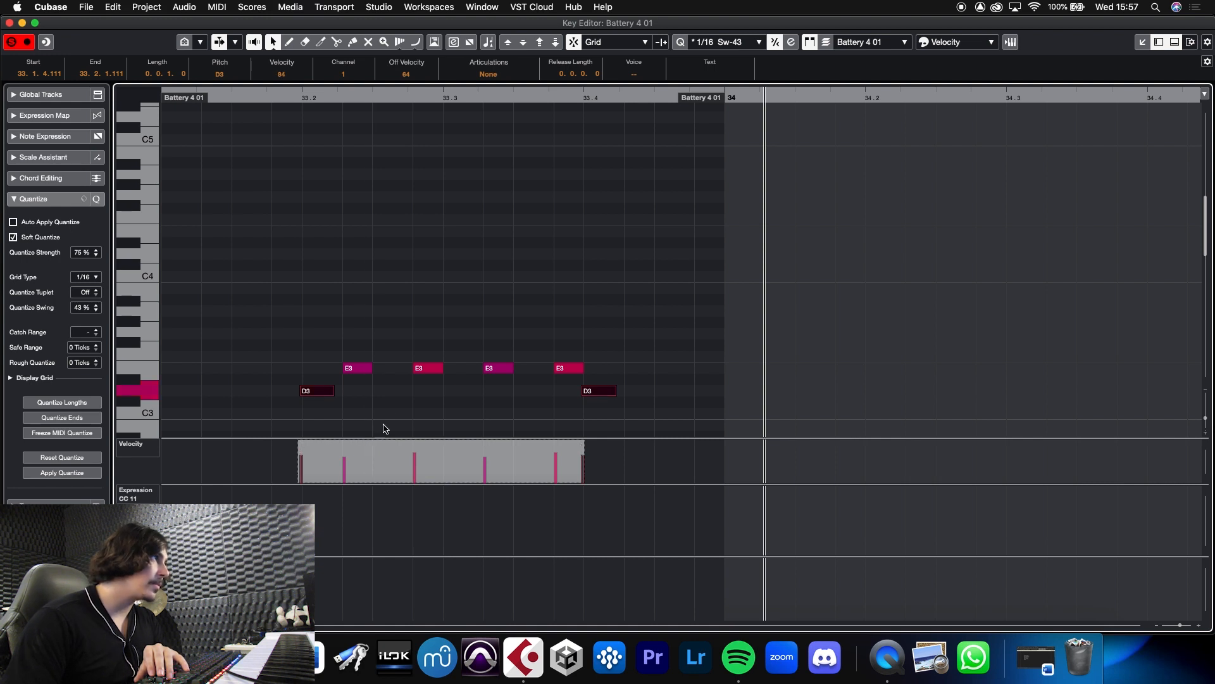
pyautogui.click(416, 408)
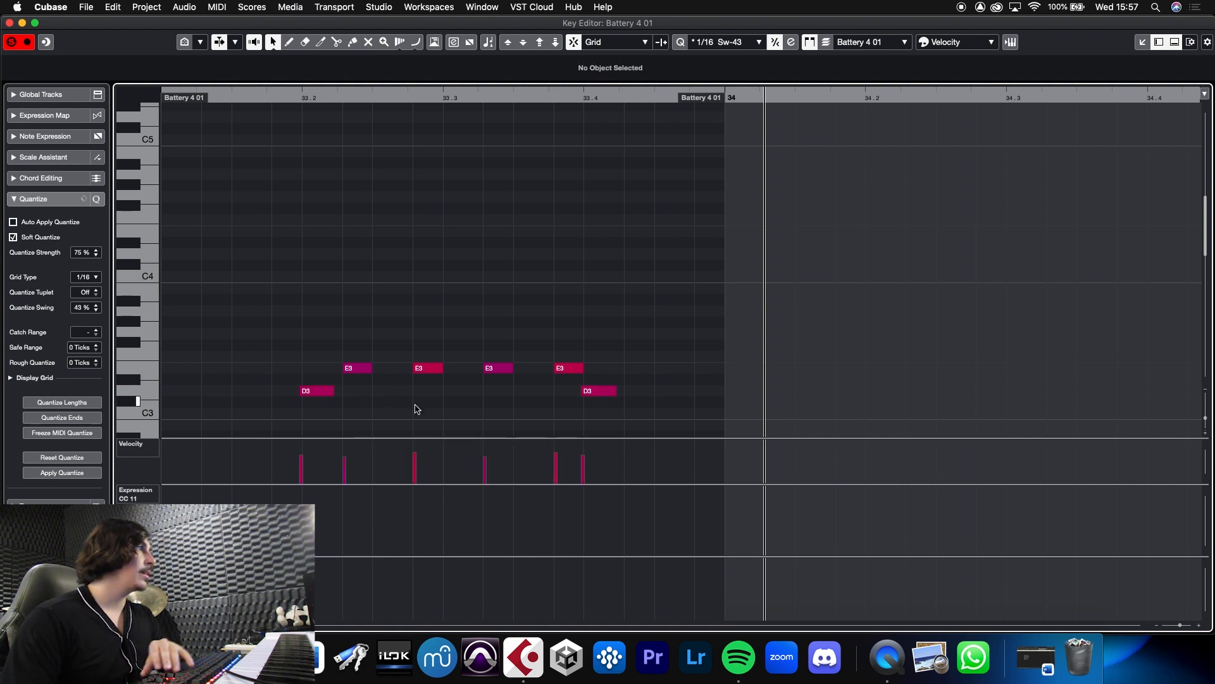
pyautogui.click(9, 23)
pyautogui.click(657, 99)
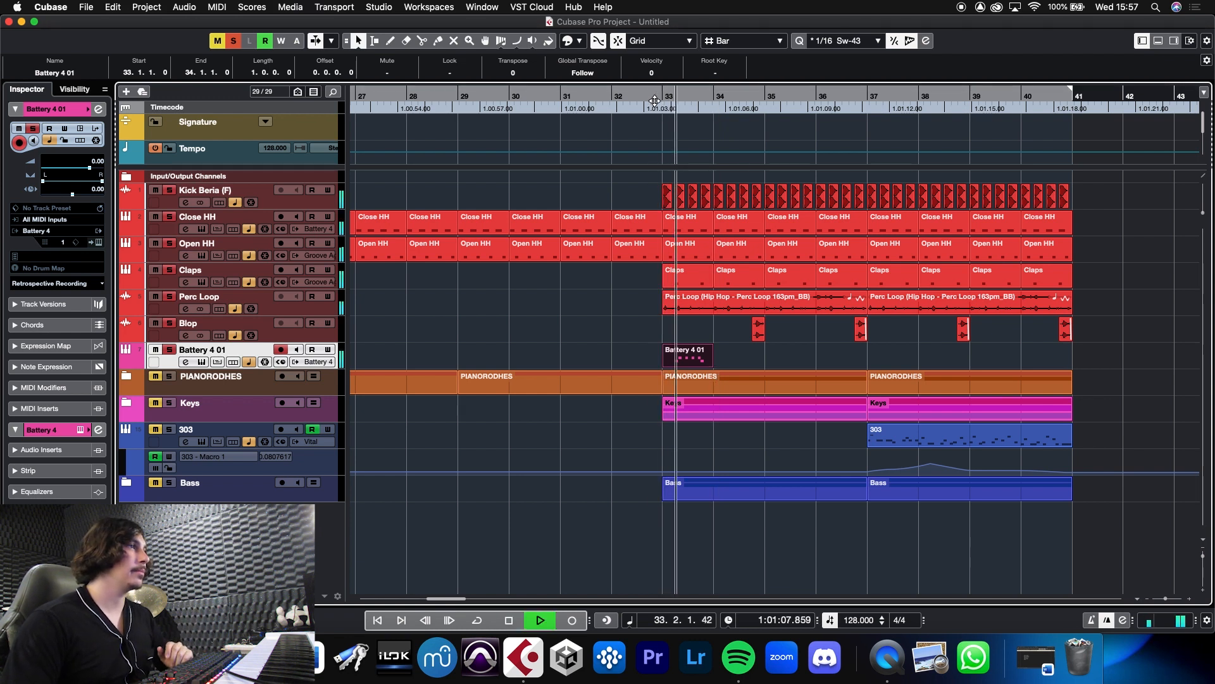
pyautogui.press('space')
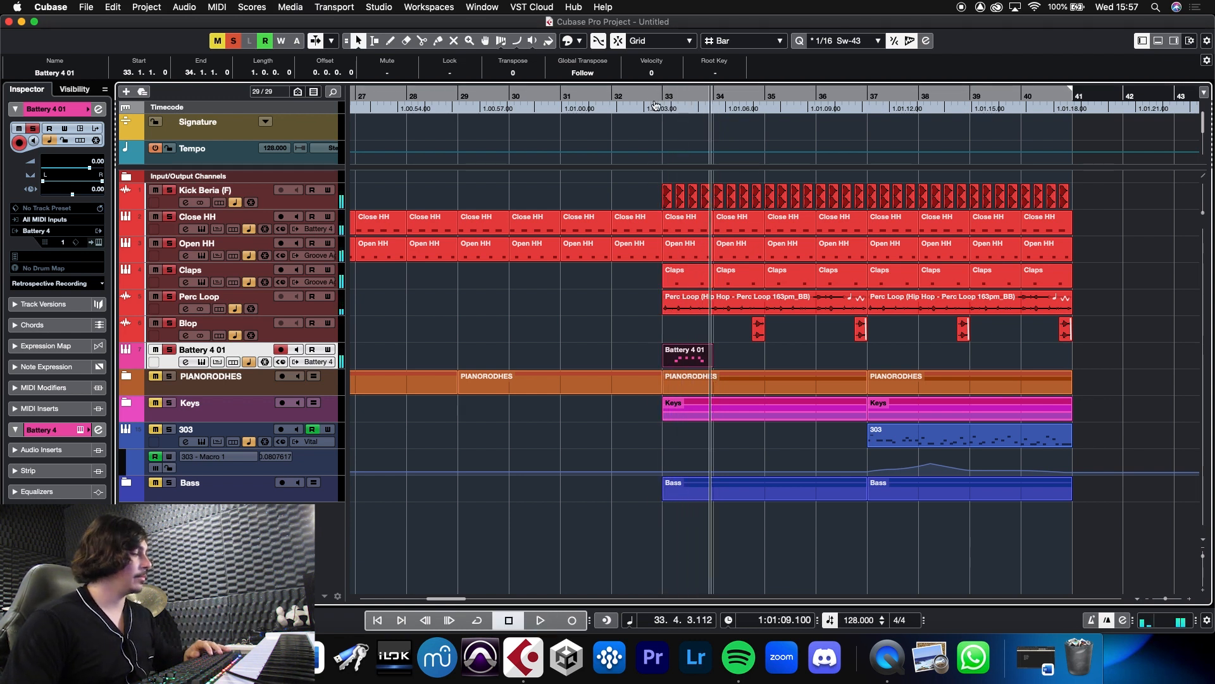
# Duplicate the bar 33 snare event seven times through bar 40 and play the arrangement with all tracks unsoloed
pyautogui.press('super+d')
pyautogui.press('super+d')
pyautogui.press('super+d')
pyautogui.press('super+d')
pyautogui.press('super+d')
pyautogui.press('super+d')
pyautogui.press('super+d')
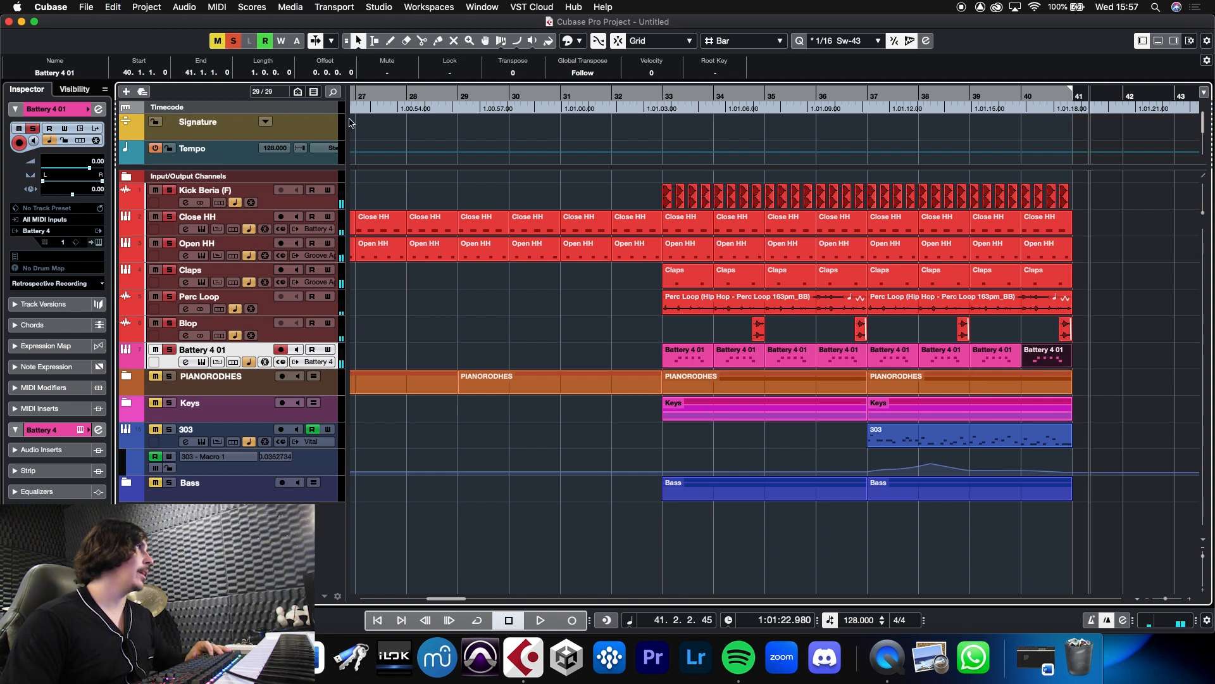
pyautogui.click(662, 96)
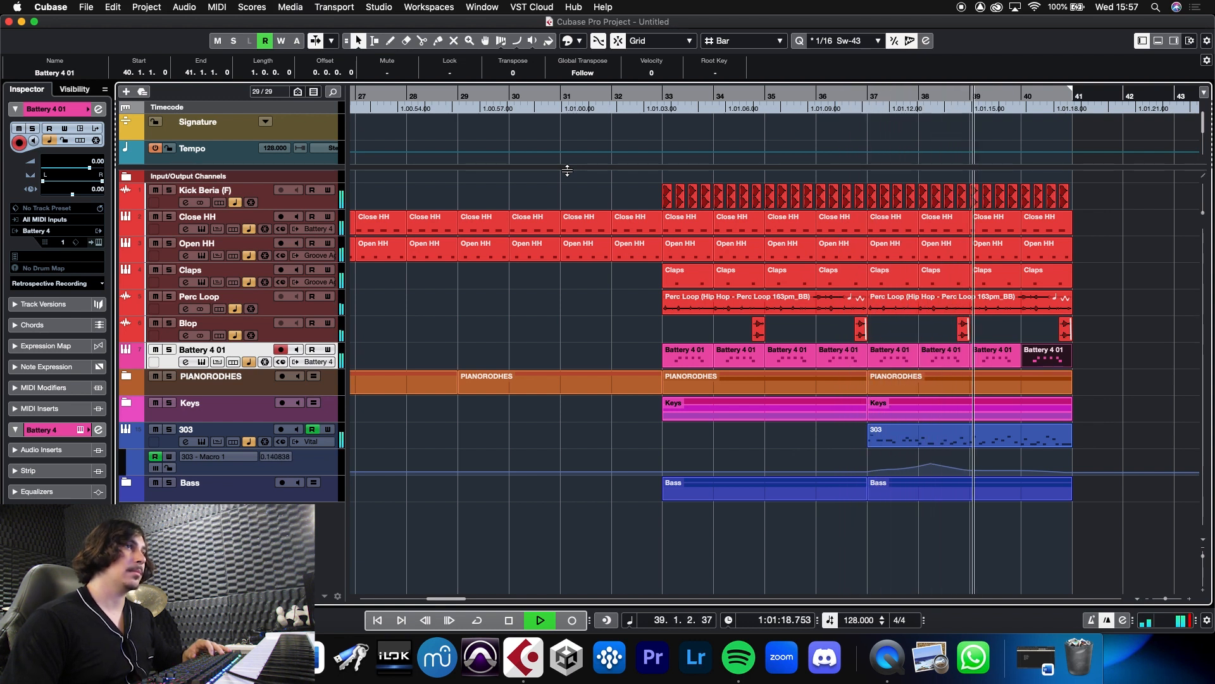
pyautogui.press('space')
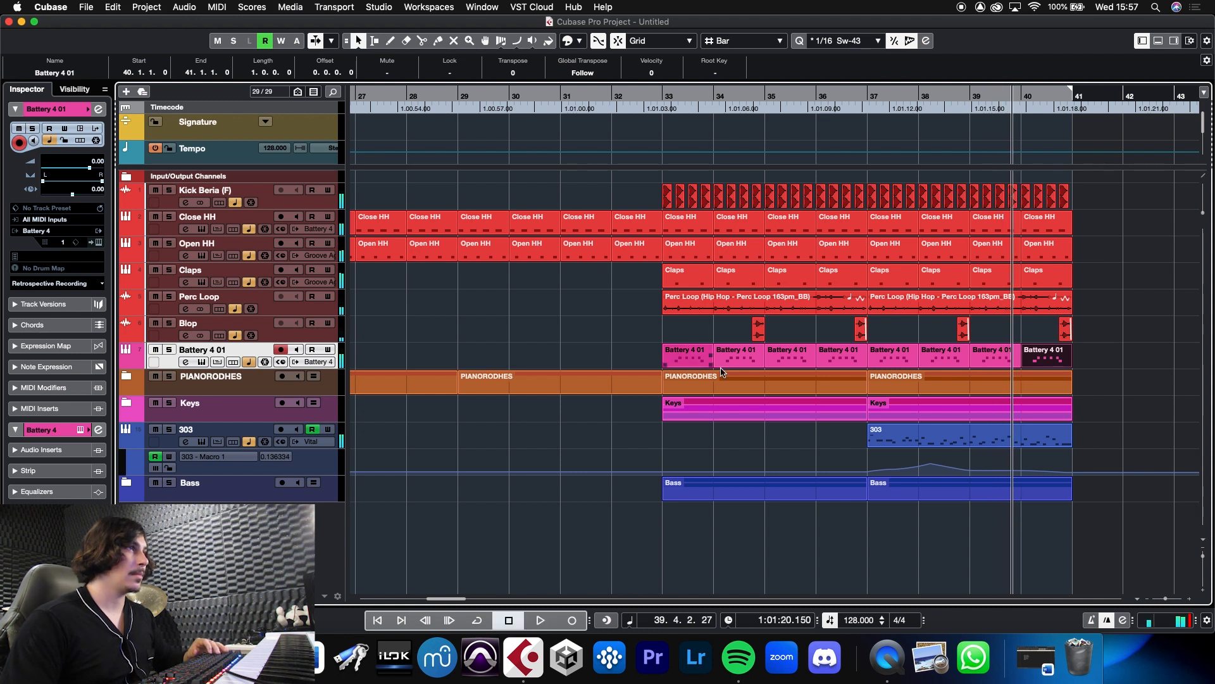
# Delete the seven snare copies after bar 33 and duplicate the bar 33 event once into bar 34
pyautogui.click(735, 356)
pyautogui.press('BackSpace')
pyautogui.press('BackSpace')
pyautogui.press('BackSpace')
pyautogui.press('BackSpace')
pyautogui.press('BackSpace')
pyautogui.press('BackSpace')
pyautogui.press('BackSpace')
pyautogui.click(707, 359)
pyautogui.press('super+d')
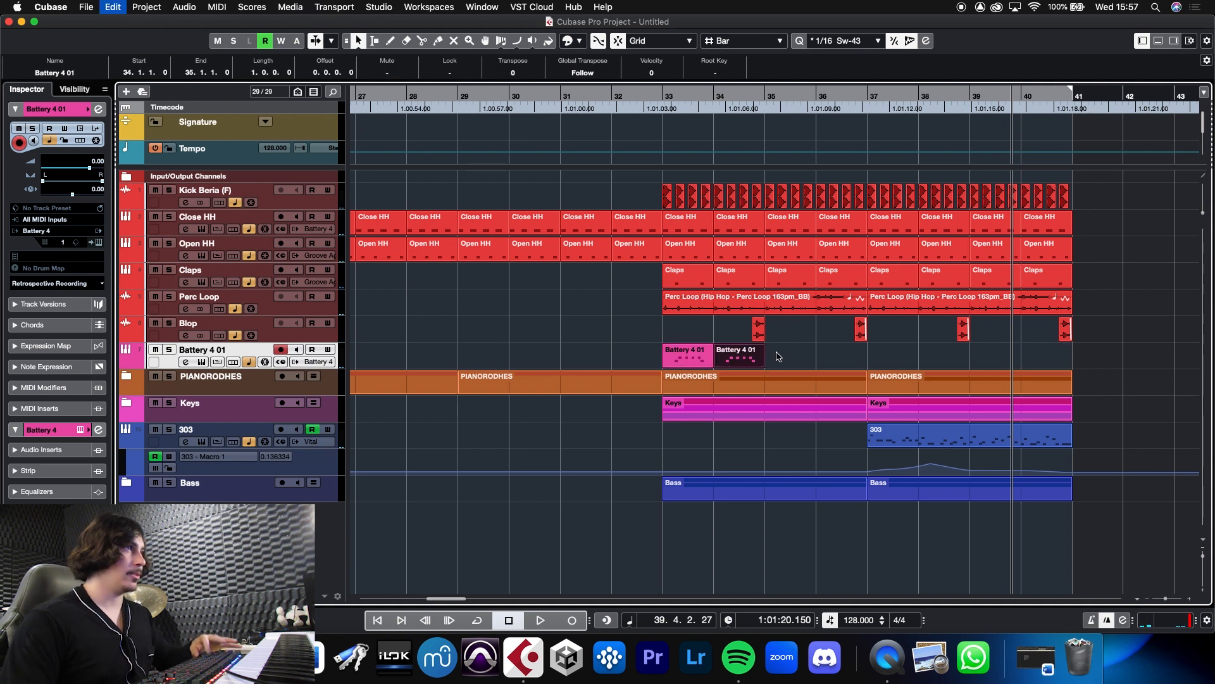
# Open the bar 34 snare event and transpose its four E3 notes down to C3
pyautogui.doubleClick(735, 359)
pyautogui.hscroll(-5, 279, 100)
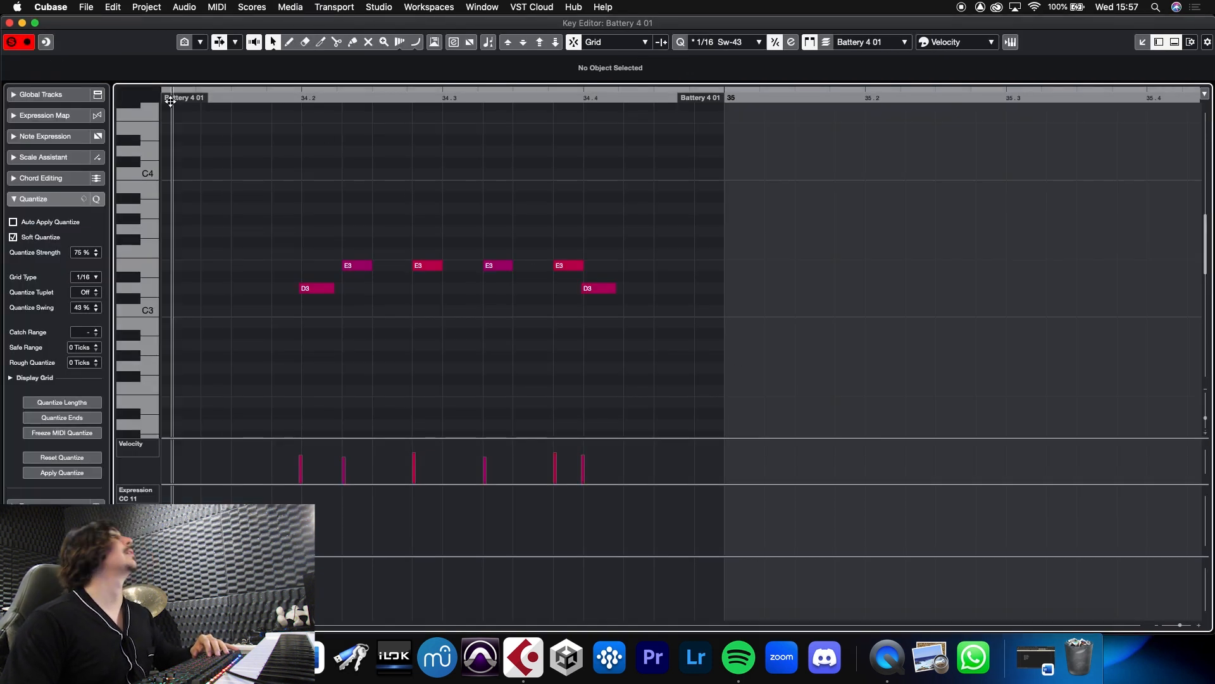
pyautogui.moveTo(635, 239); pyautogui.dragTo(764, 274)
pyautogui.press('Down')
pyautogui.press('Down')
pyautogui.press('Down')
pyautogui.press('Down')
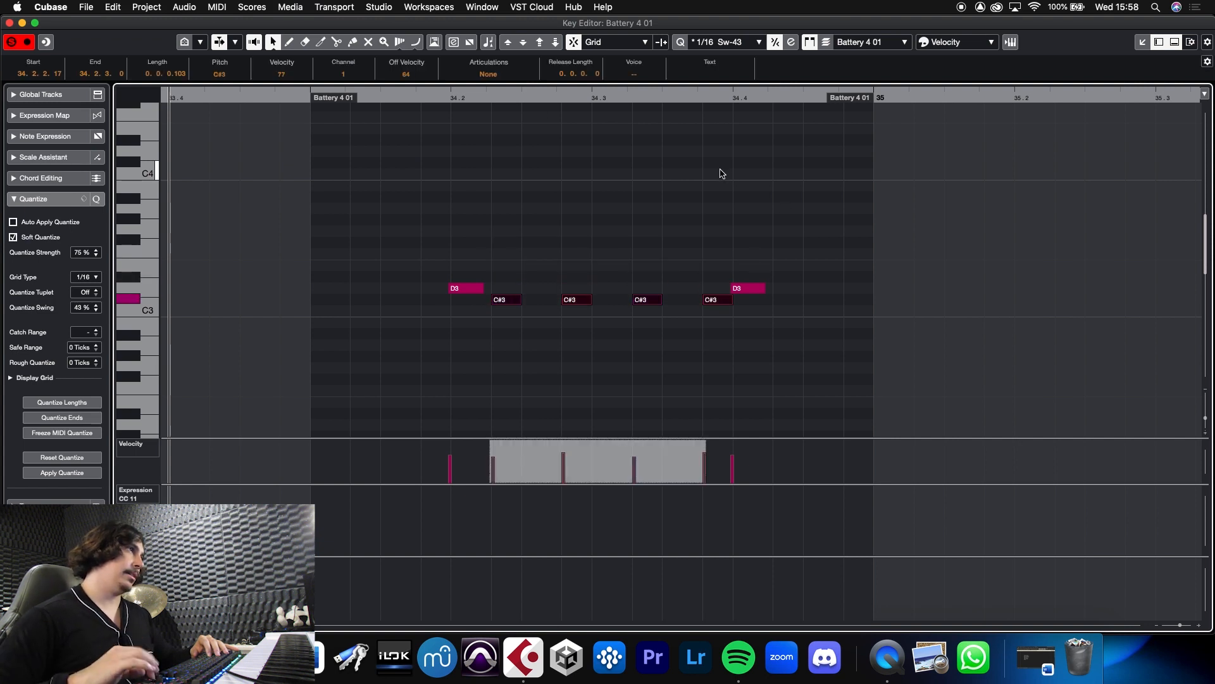
# Rearrange the C3 notes in bar 34 on a straight 1/16 grid, with two before beat 34.2 and two after it
pyautogui.click(547, 372)
pyautogui.moveTo(492, 331); pyautogui.dragTo(746, 318)
pyautogui.press('Up')
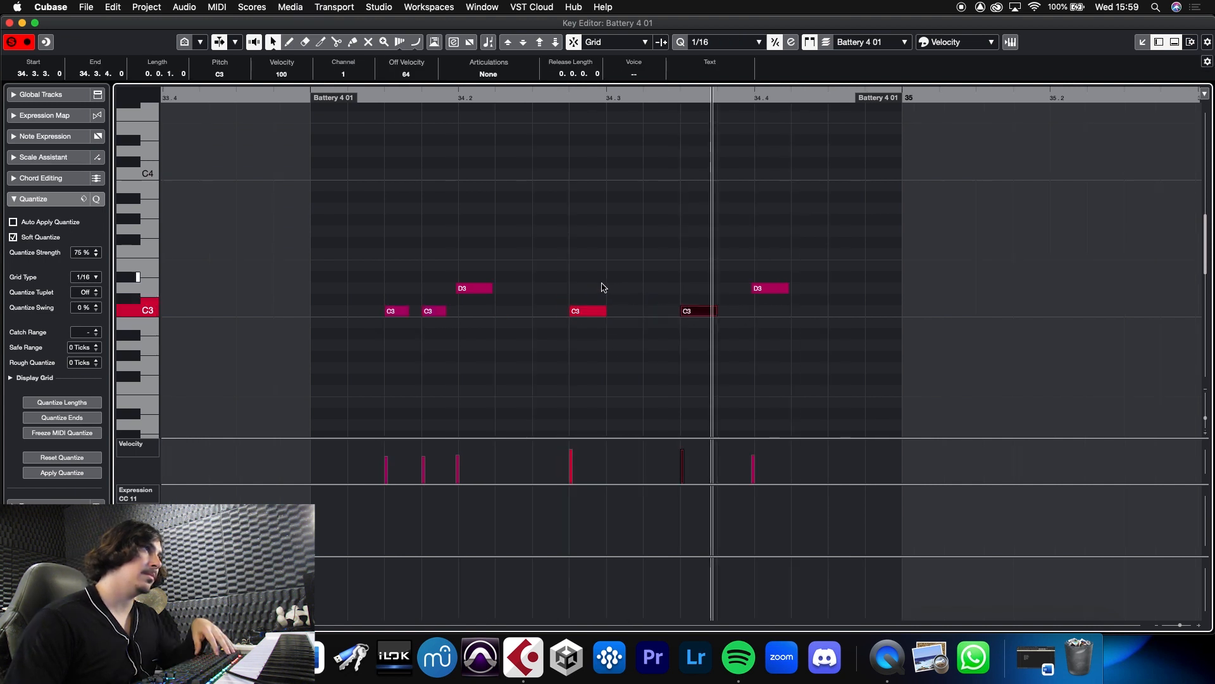
# Lower the velocities of the two C3 notes between the D3 hits in bar 34 and play the bar
pyautogui.moveTo(574, 462); pyautogui.dragTo(687, 452)
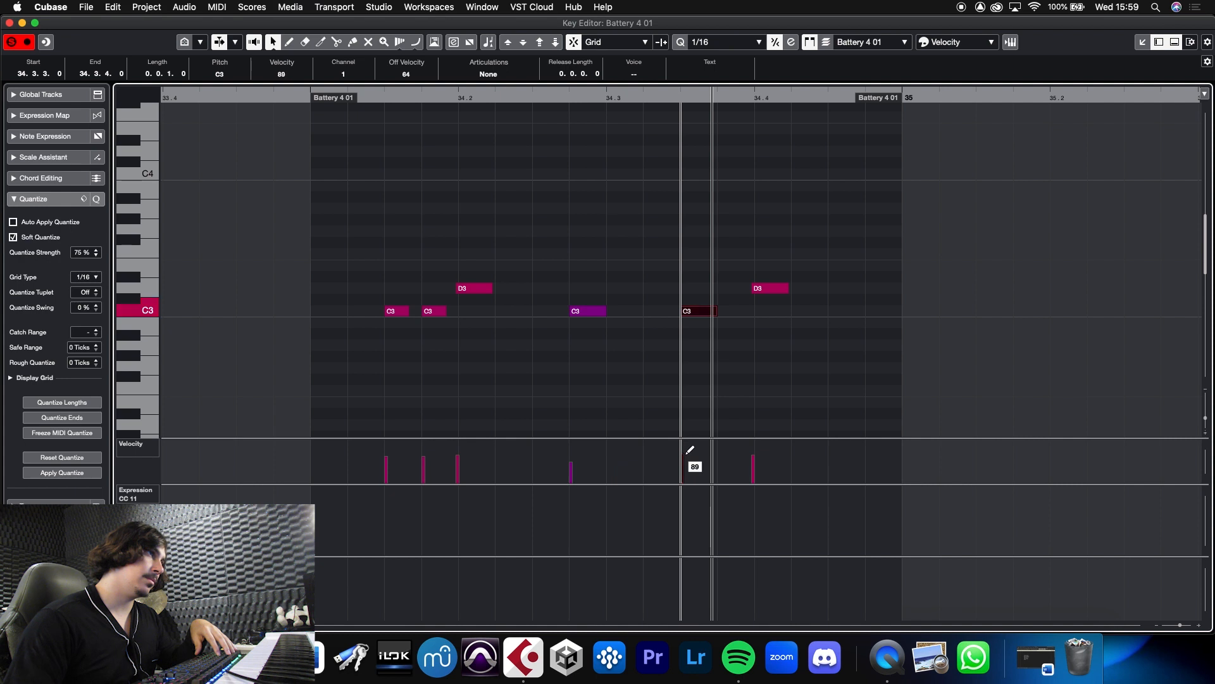
pyautogui.click(286, 93)
pyautogui.press('space')
# Move the C3 note just before beat 34.2 to the sixteenth right after the first D3 hit and play the result
pyautogui.moveTo(428, 310); pyautogui.dragTo(516, 317)
pyautogui.click(303, 98)
pyautogui.press('space')
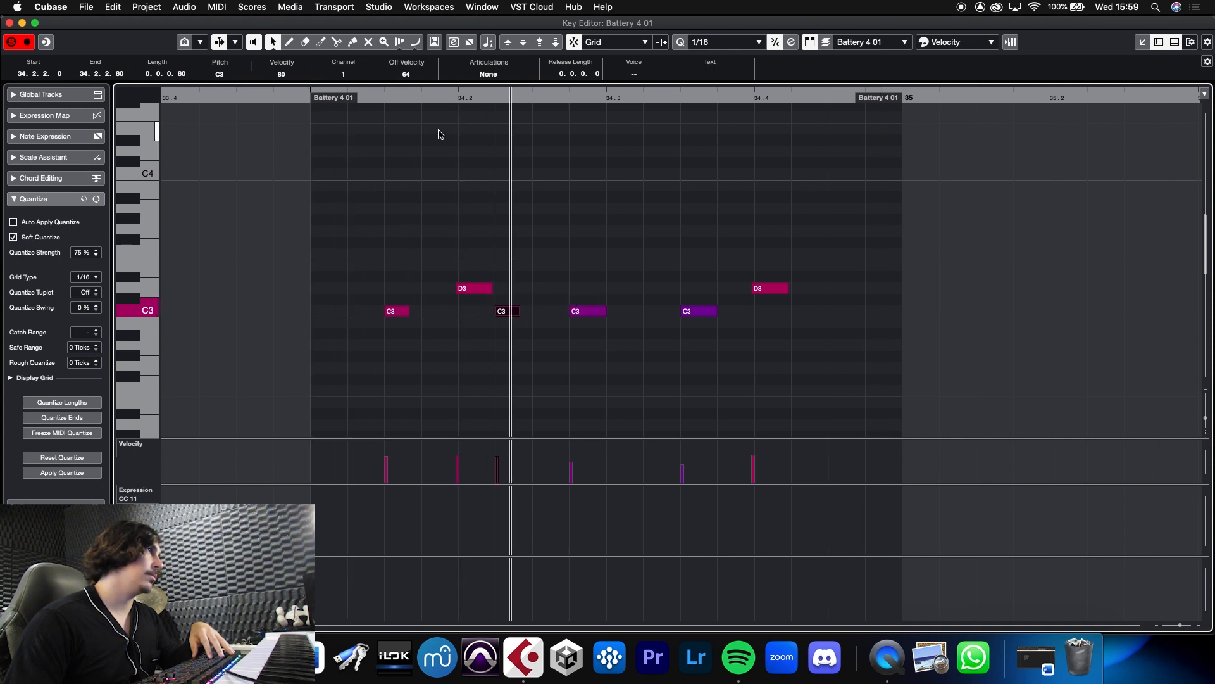
pyautogui.press('space')
# Close the Key Editor and play the soloed drums from bar 33 through the new bar 34 pattern
pyautogui.click(662, 213)
pyautogui.press('Return')
pyautogui.click(664, 97)
pyautogui.press('space')
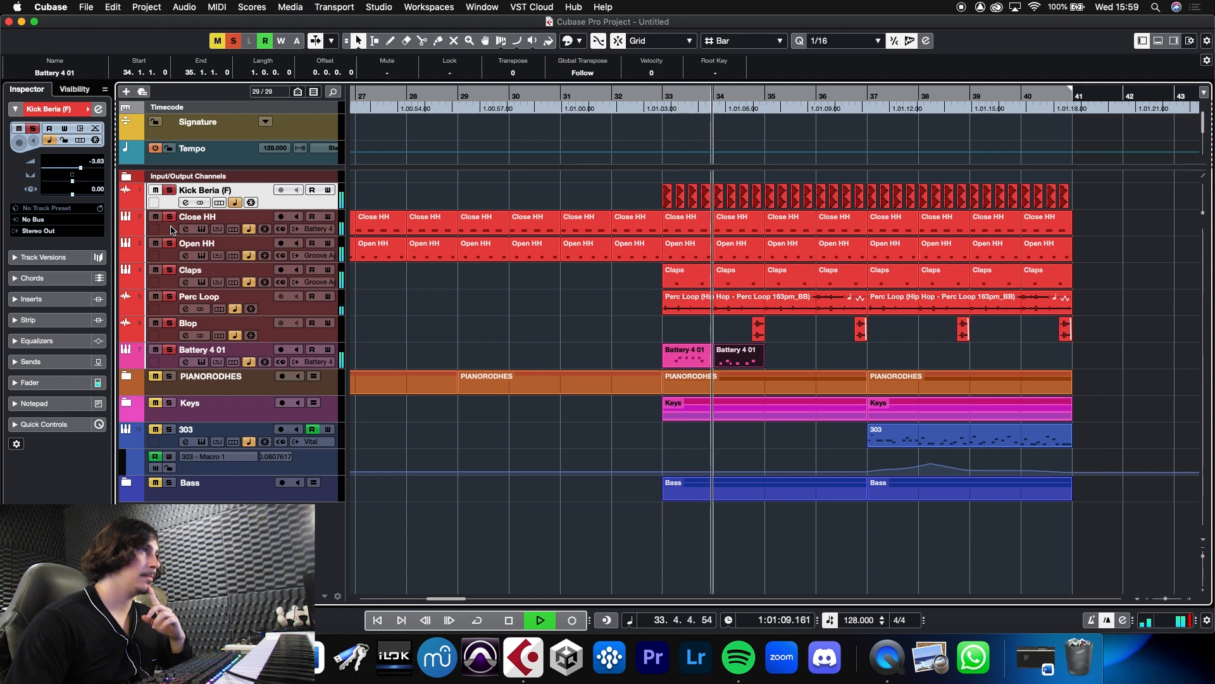
pyautogui.press('space')
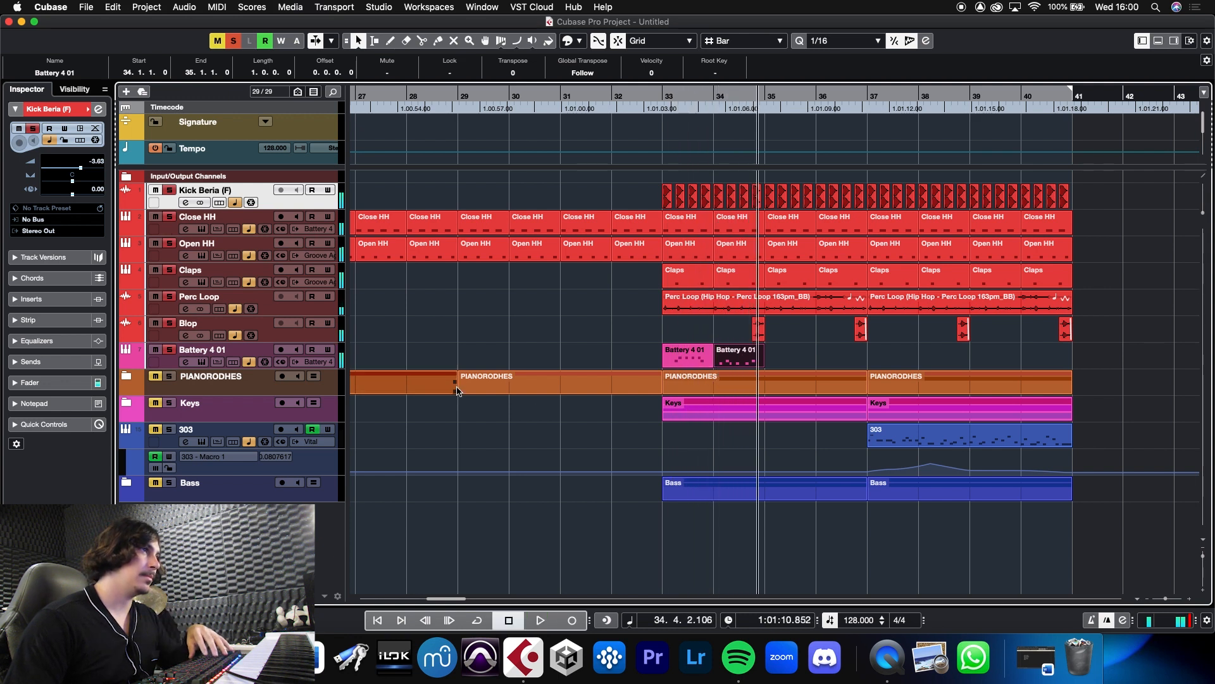
# Copy the four C3 notes in the bar 34 event up to E3, keeping the originals, and play the layered pattern
pyautogui.doubleClick(738, 361)
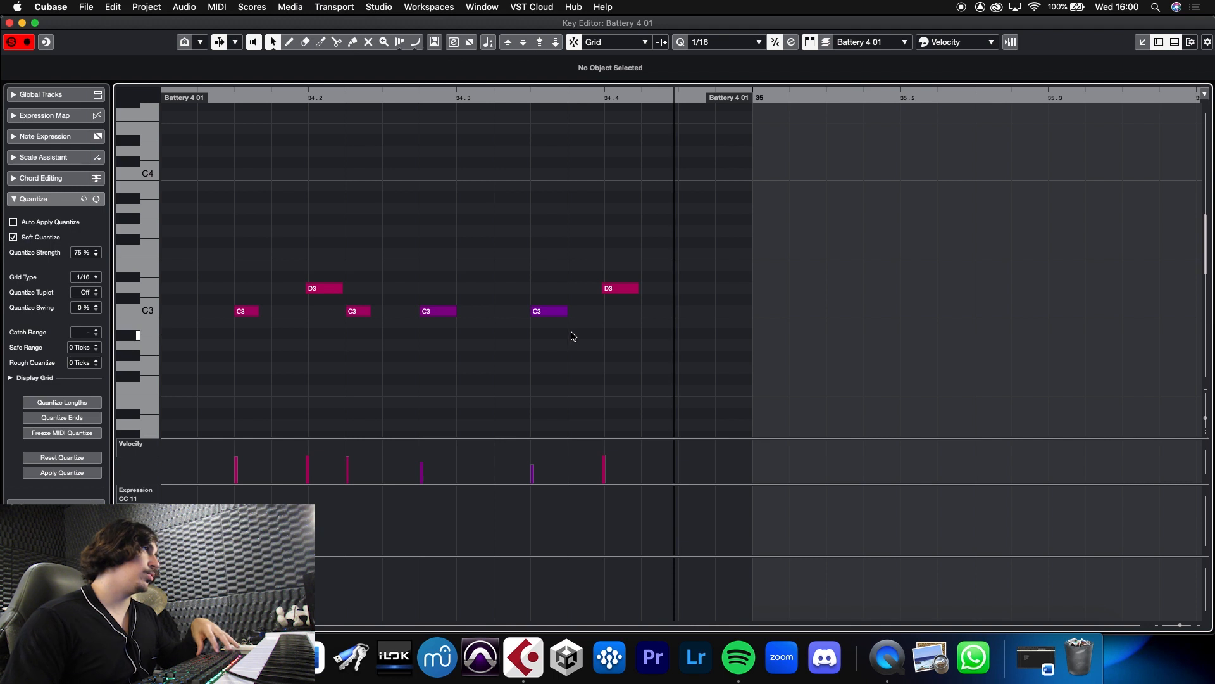
pyautogui.moveTo(247, 335); pyautogui.dragTo(244, 271)
pyautogui.click(226, 97)
pyautogui.press('space')
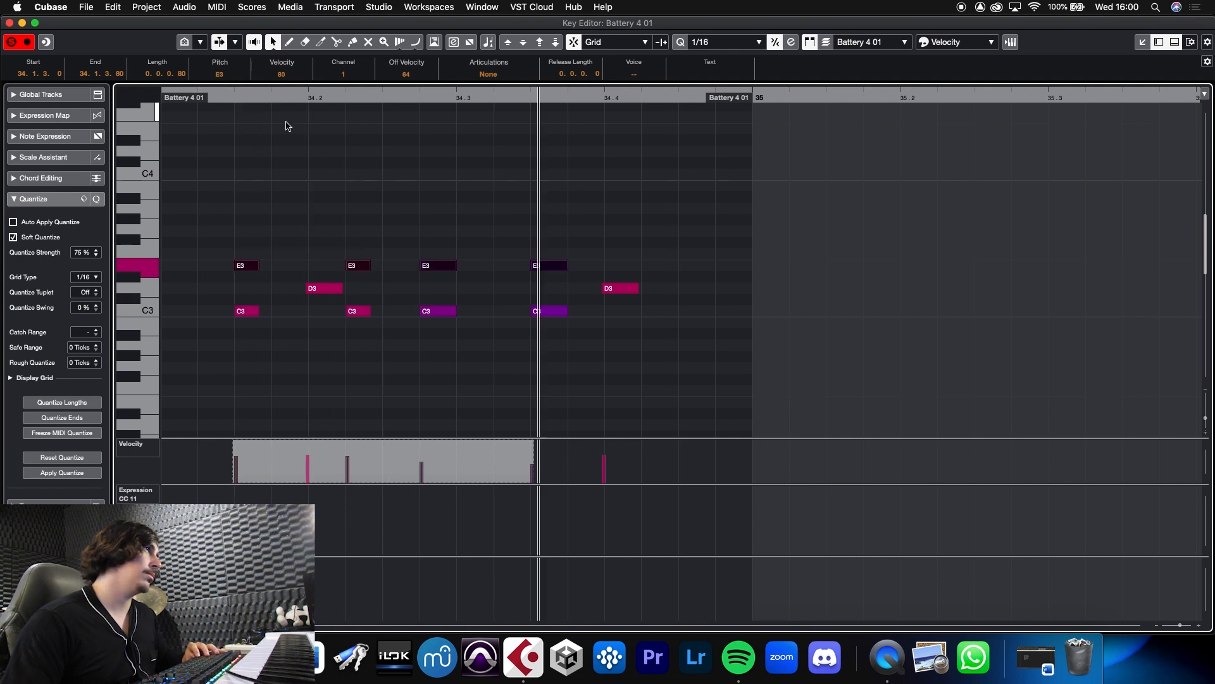
pyautogui.click(666, 232)
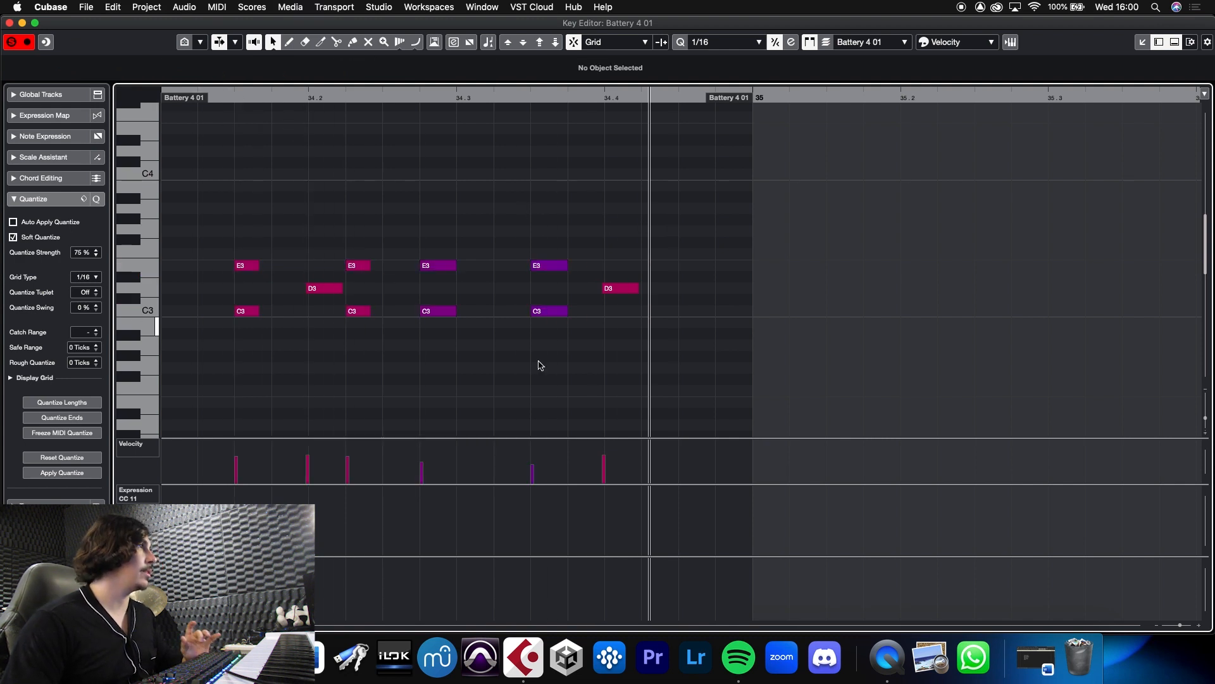
# Raise the velocities of the last two E3 notes in bar 34, the first of them to 76, and play the bar
pyautogui.moveTo(600, 267); pyautogui.dragTo(410, 220)
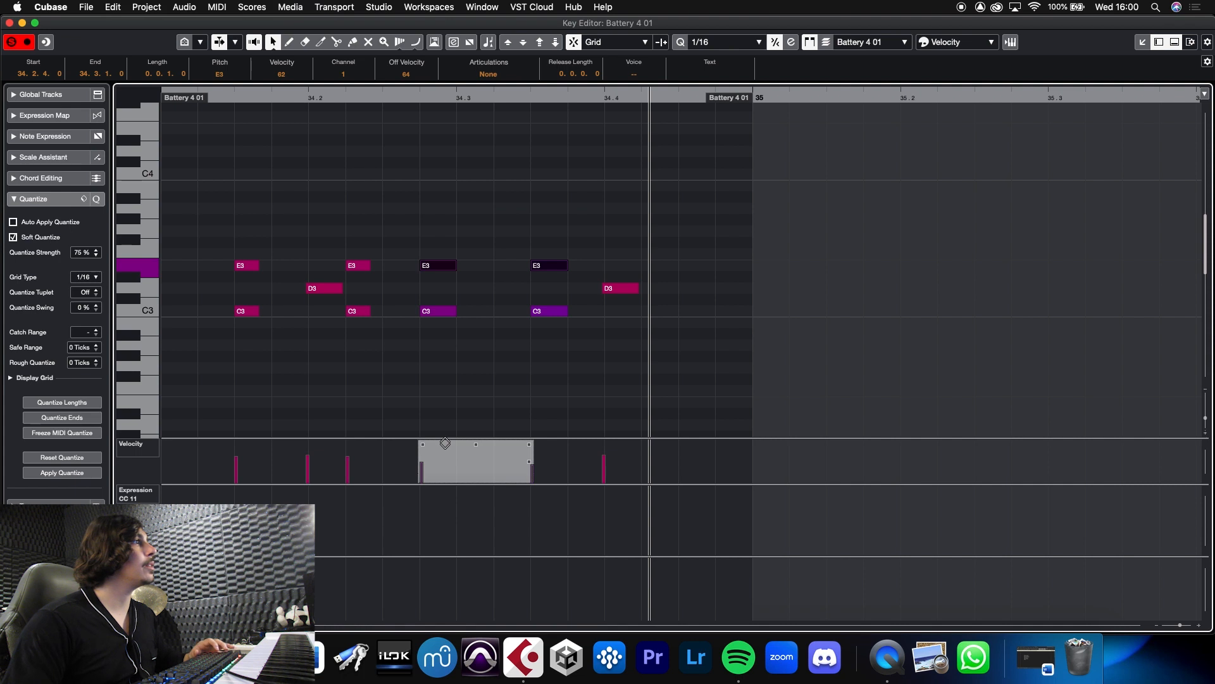
pyautogui.click(218, 98)
pyautogui.press('space')
pyautogui.press('space')
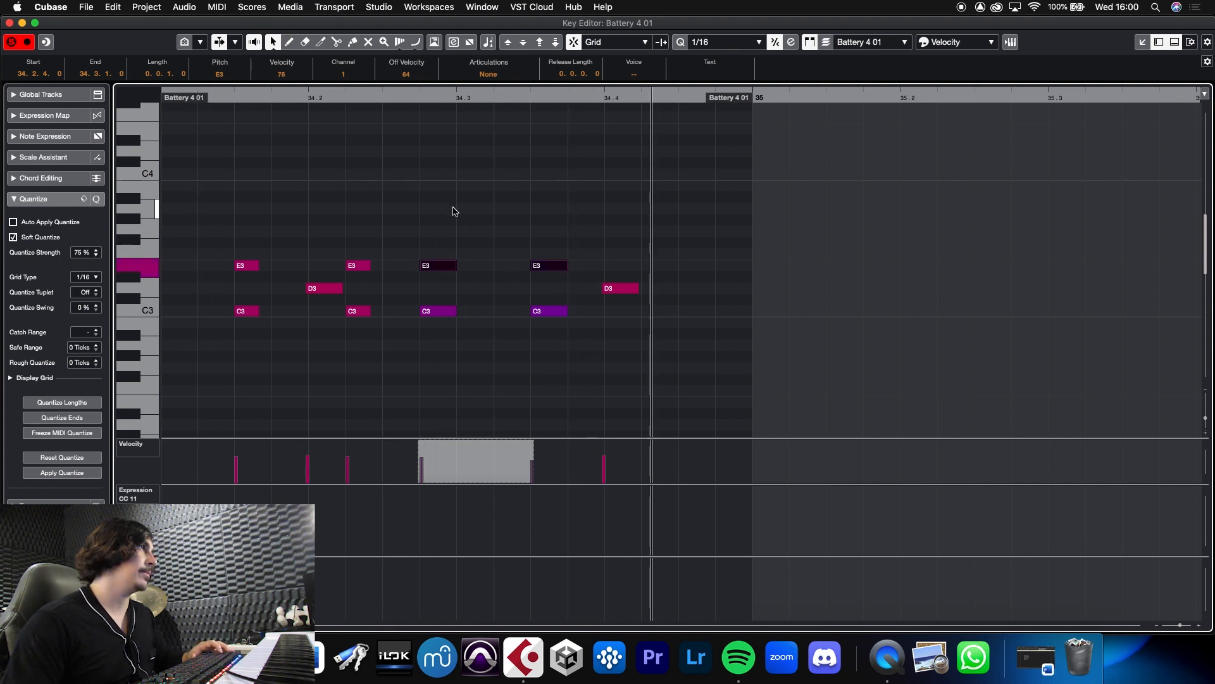
pyautogui.click(399, 195)
# Return to the project and play both snare bars with the soloed drums from bar 33
pyautogui.click(9, 22)
pyautogui.click(665, 98)
pyautogui.press('space')
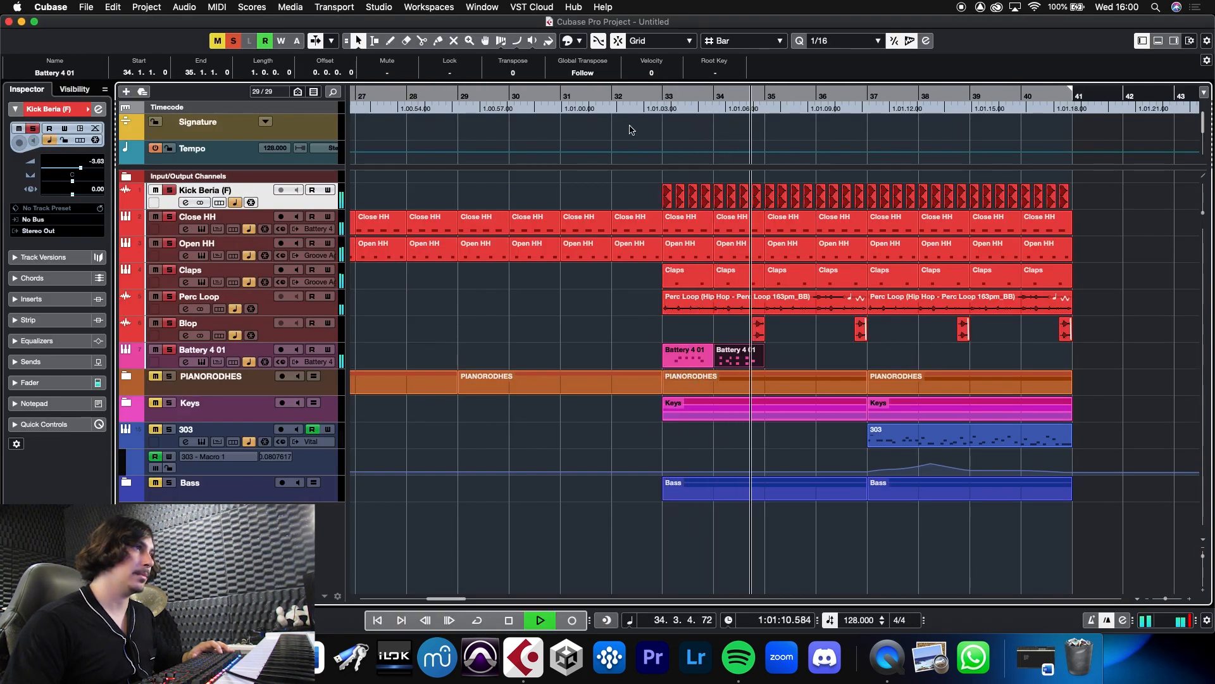
pyautogui.press('space')
# Duplicate the bar 33 and 34 snare events together three times through bar 40 and rename the track Snares
pyautogui.moveTo(642, 354); pyautogui.dragTo(791, 363)
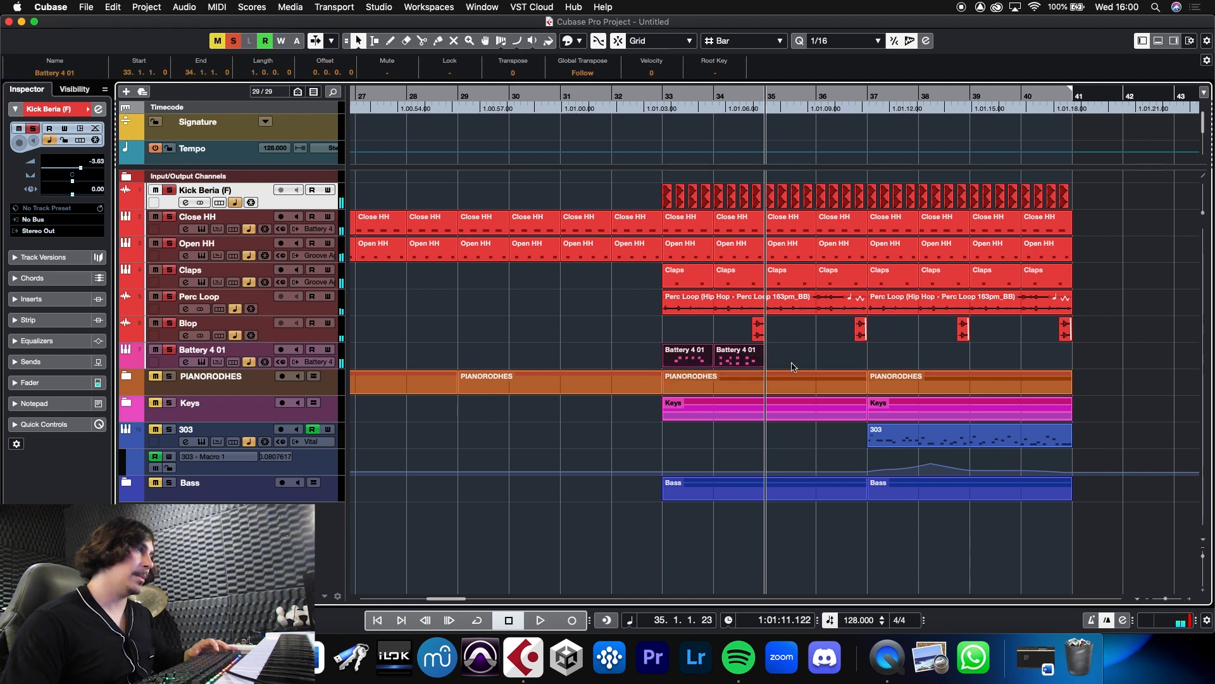
pyautogui.hotkey('alt', 'd')
pyautogui.hotkey('alt', 'd')
pyautogui.hotkey('alt', 'd')
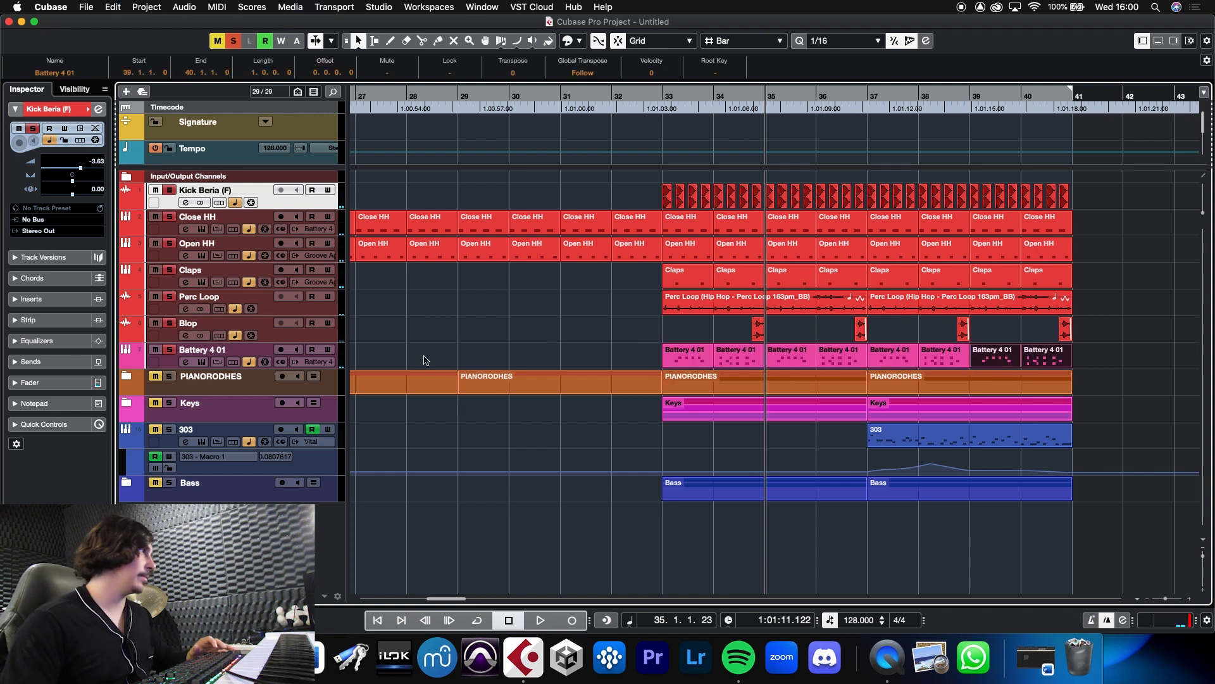
pyautogui.doubleClick(232, 351)
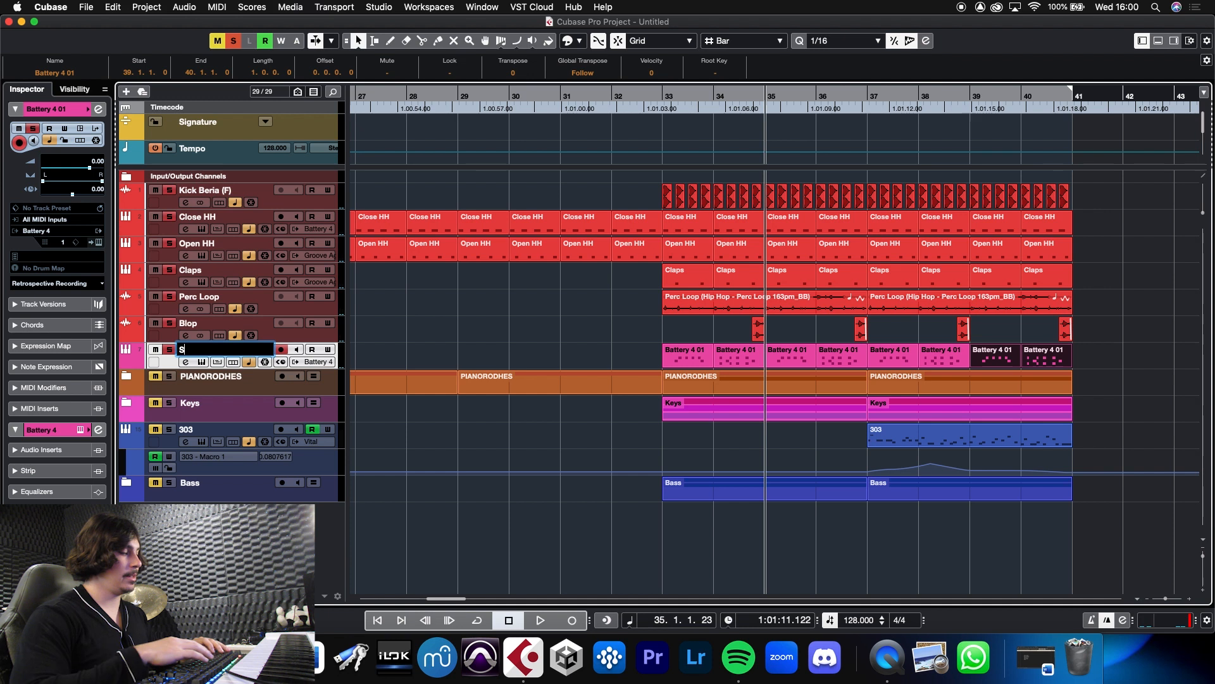
pyautogui.press('Return')
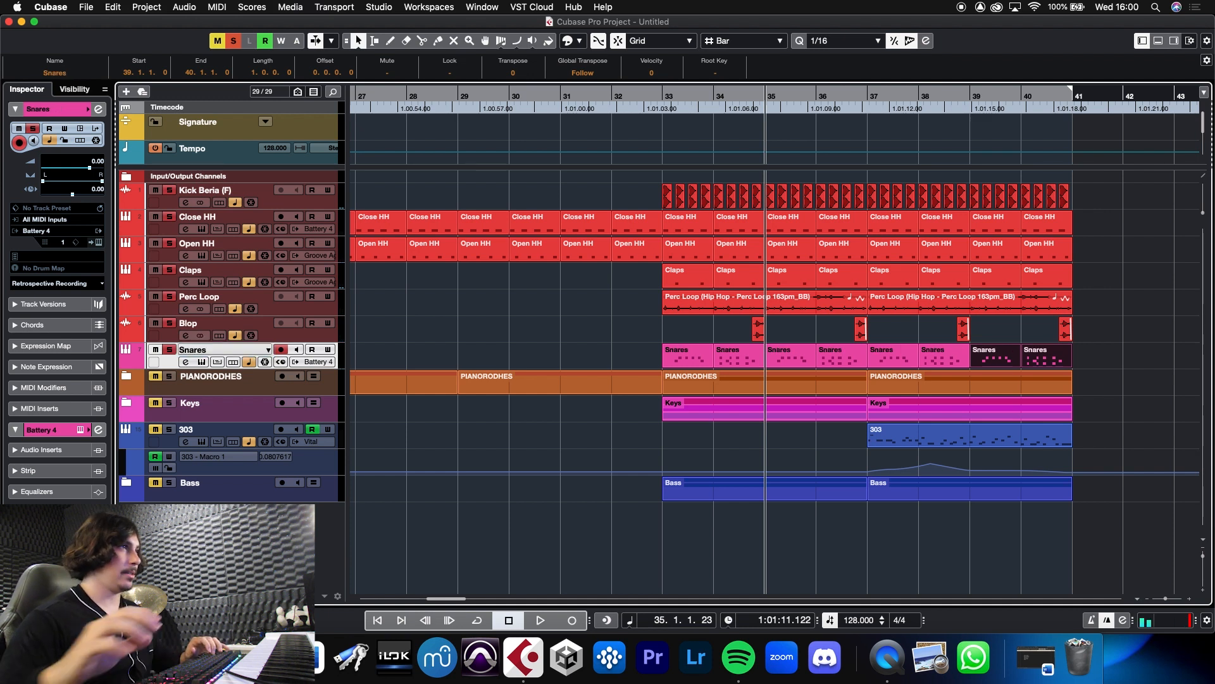
# Colour the Snares track and its events red like the other drum tracks and place the playhead at bar 36
pyautogui.click(451, 337)
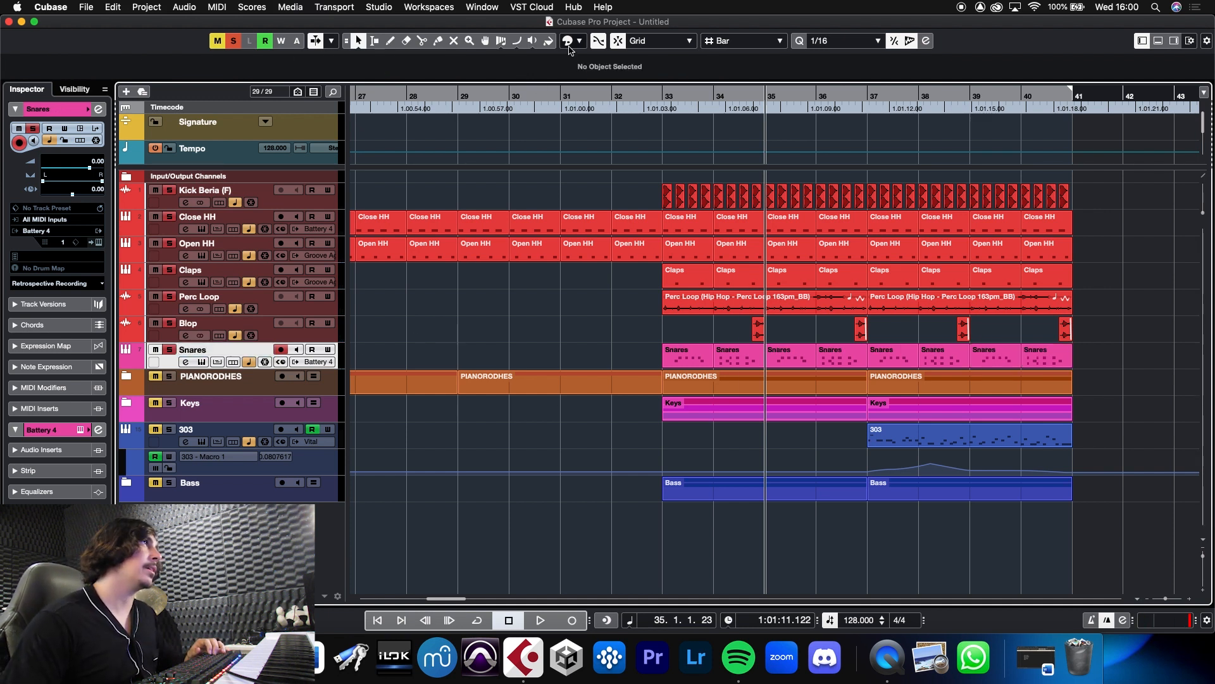
pyautogui.click(570, 41)
pyautogui.click(575, 153)
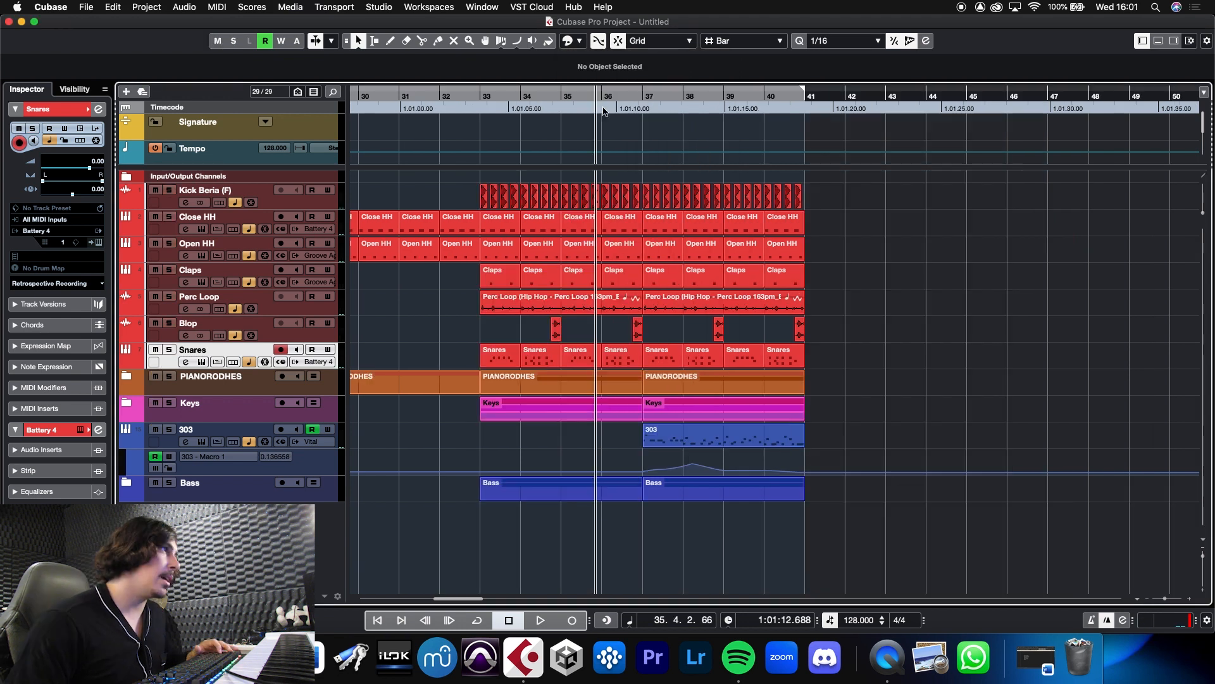
pyautogui.click(602, 109)
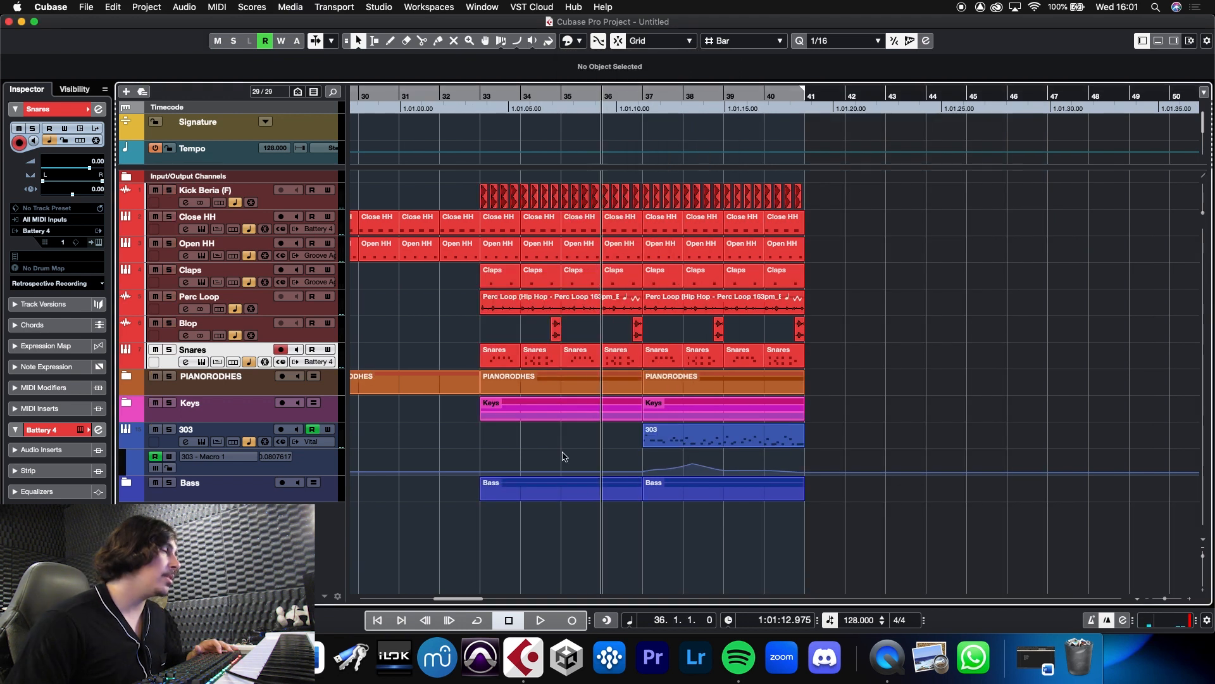
# Add one instrument track loaded with BBC Symphony Orchestra and routed to Stereo Out
pyautogui.click(126, 377)
pyautogui.click(127, 377)
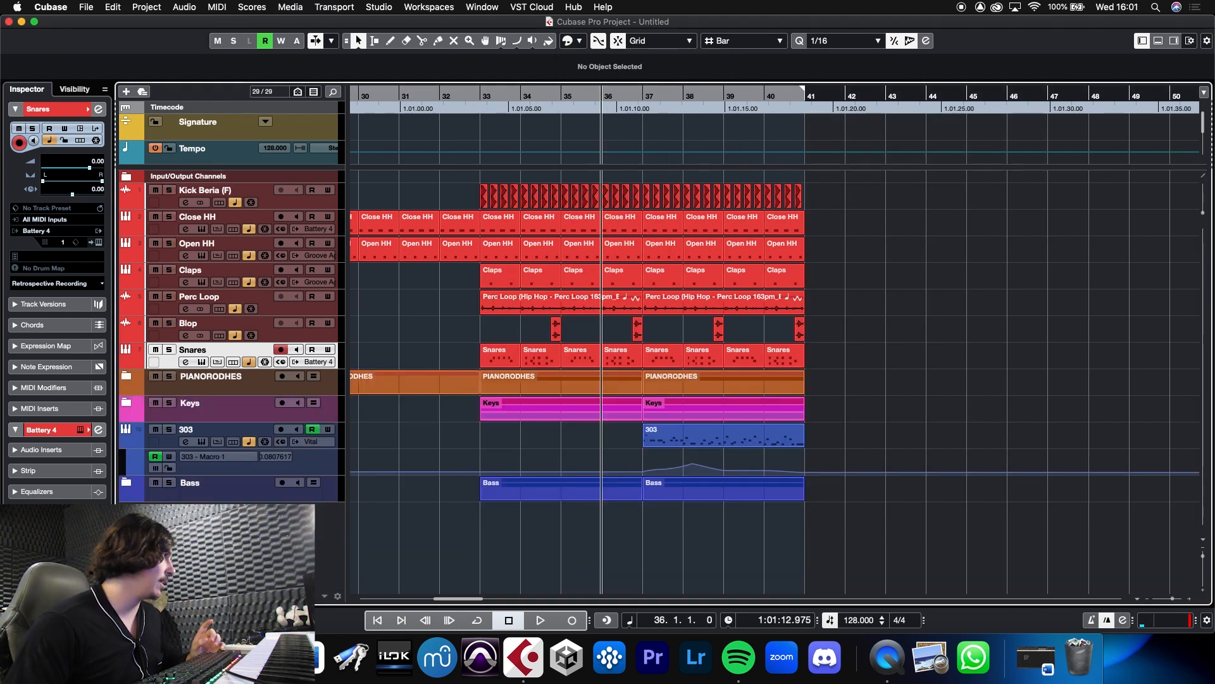
pyautogui.rightClick(234, 515)
pyautogui.click(366, 523)
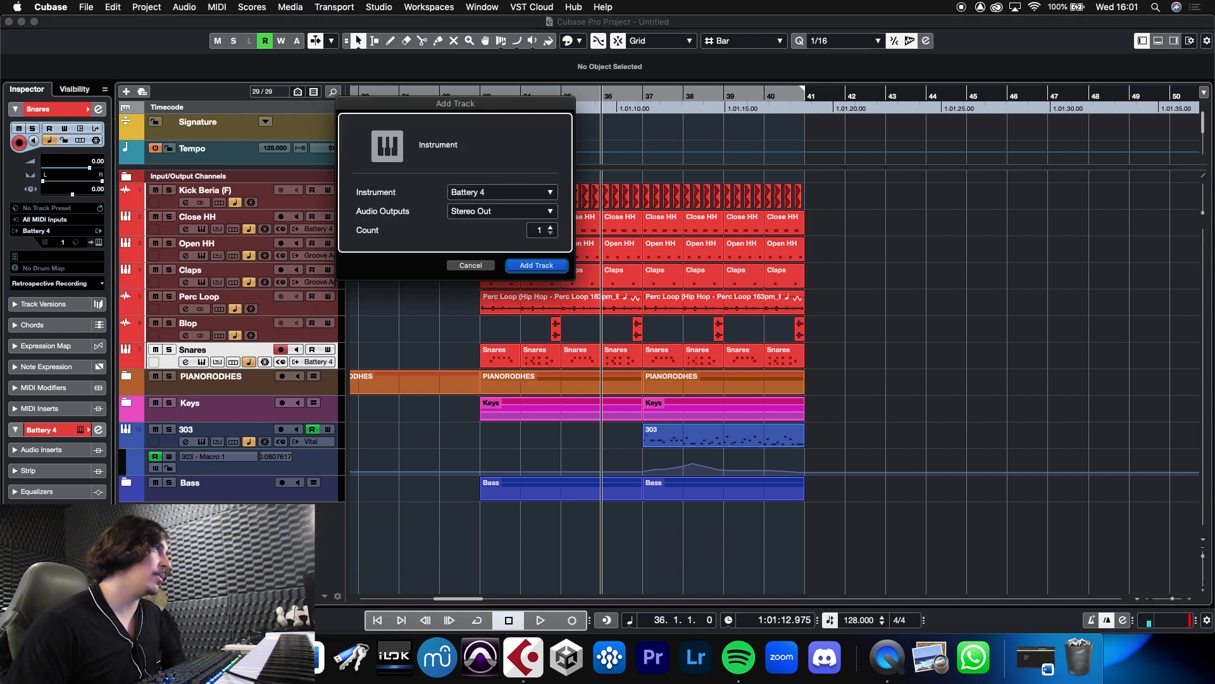
pyautogui.click(500, 192)
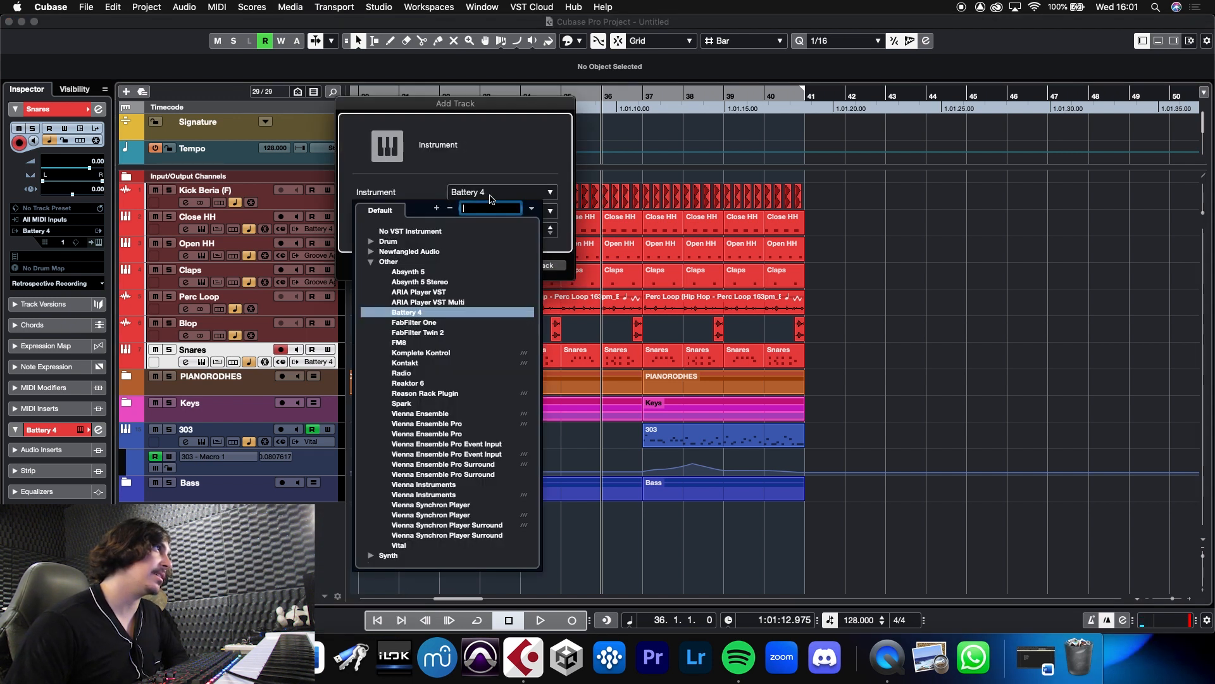
pyautogui.click(453, 303)
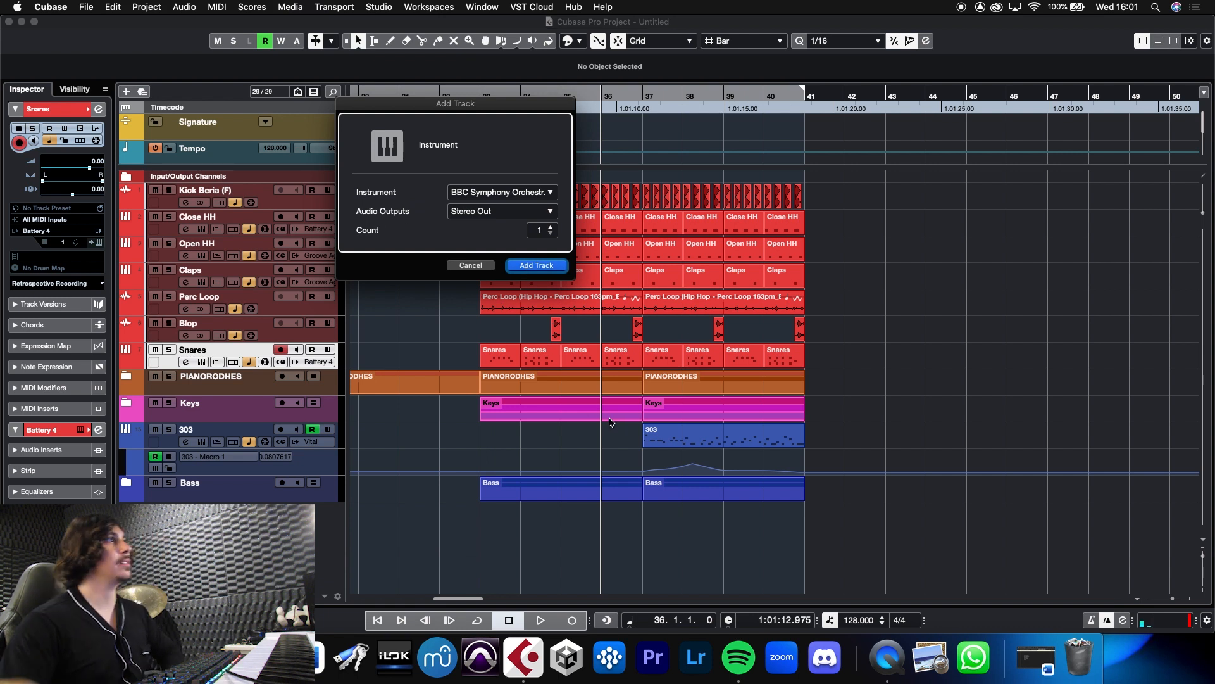
pyautogui.press('Return')
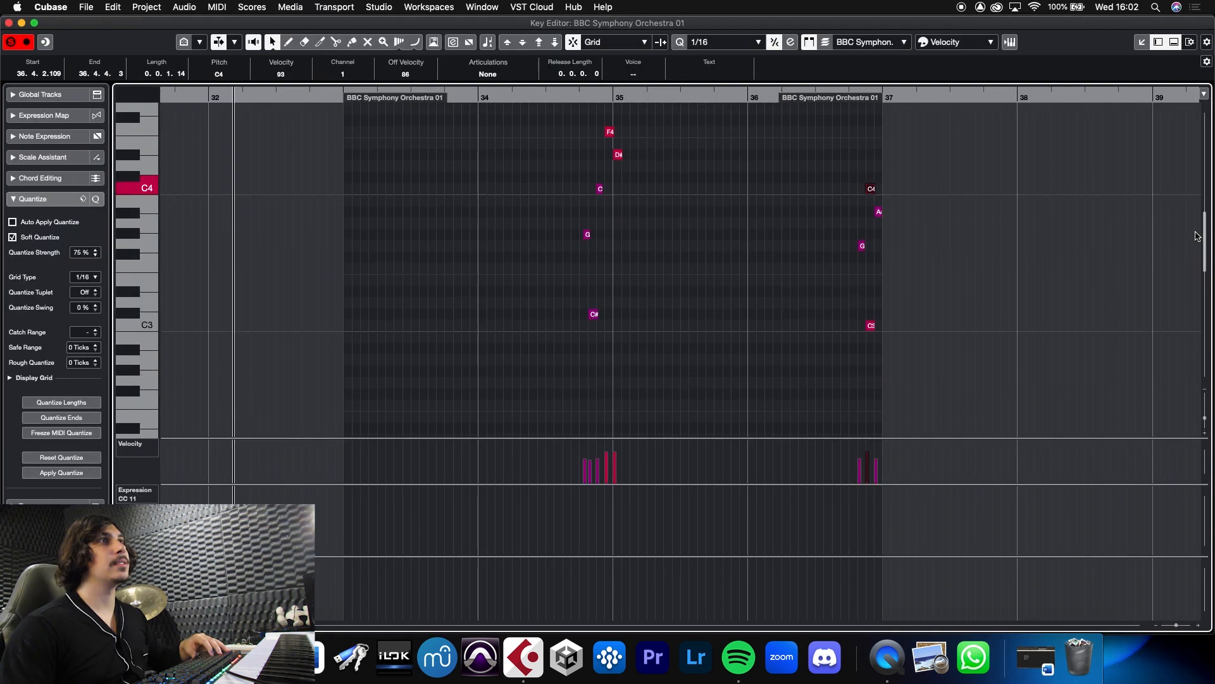
# Transpose all notes of the BBC Symphony Orchestra part up one octave and play the part
pyautogui.moveTo(955, 395); pyautogui.dragTo(501, 124)
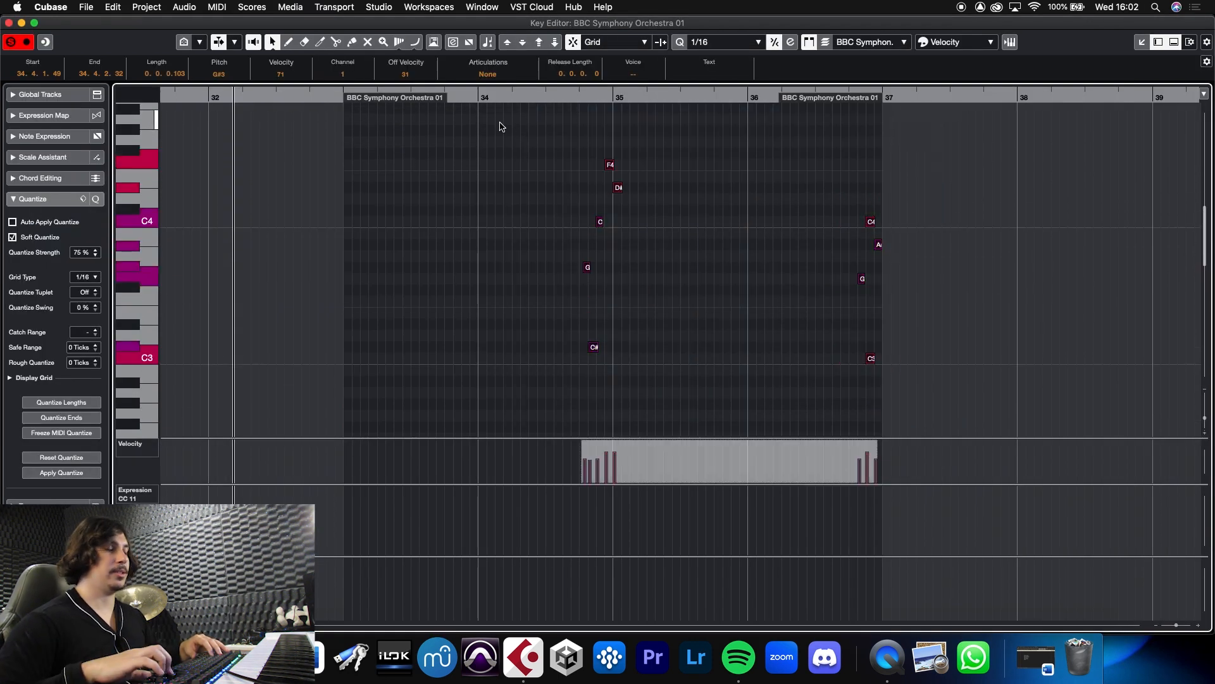
pyautogui.hotkey('shift', 'Up')
pyautogui.press('space')
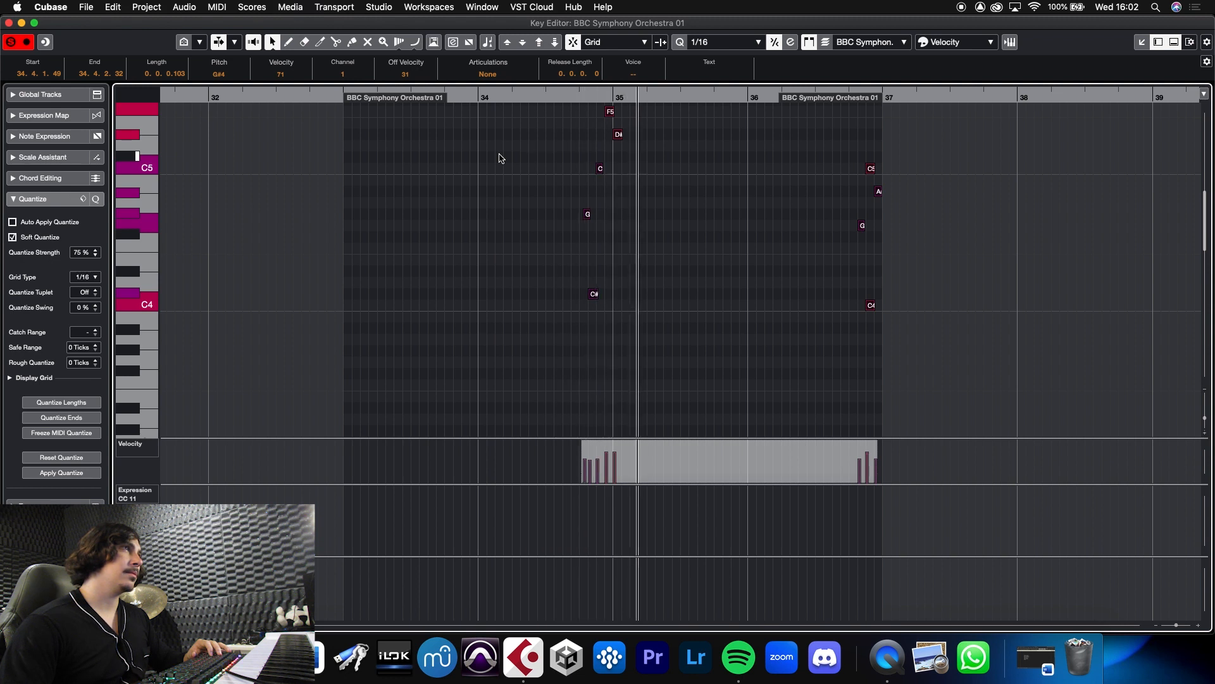
# Delete the low C#4 note in bar 34 and the low C4 note in bar 36, playing the part after each edit
pyautogui.click(594, 294)
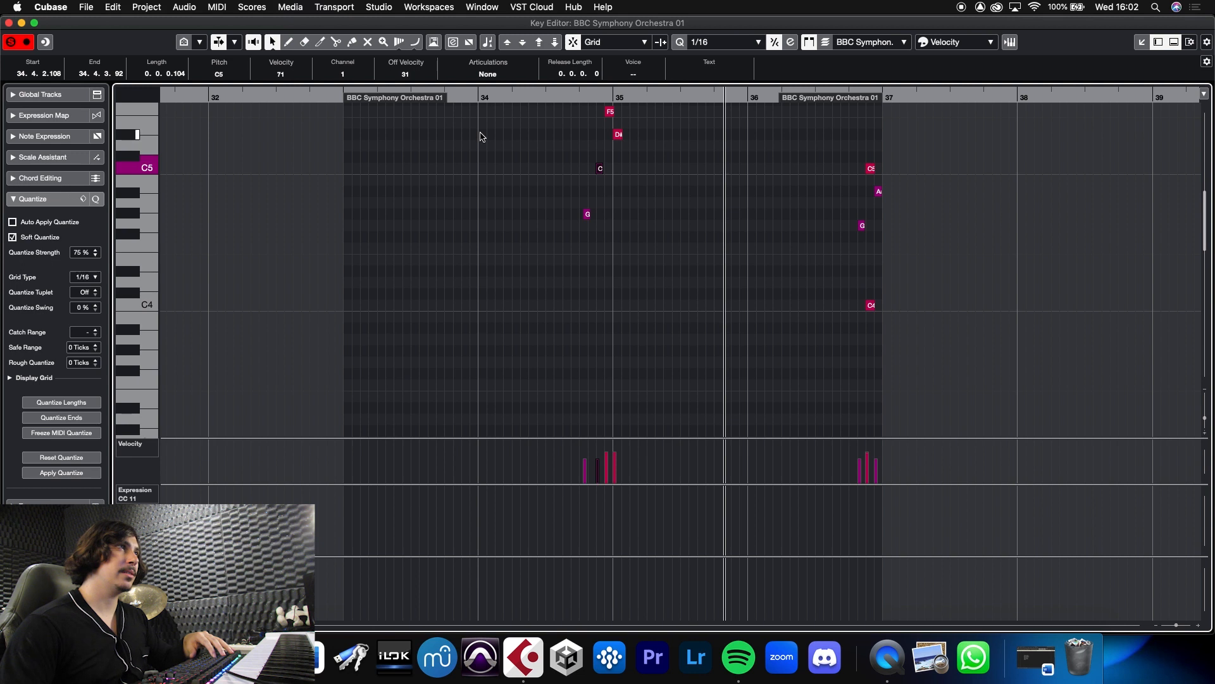
pyautogui.press('space')
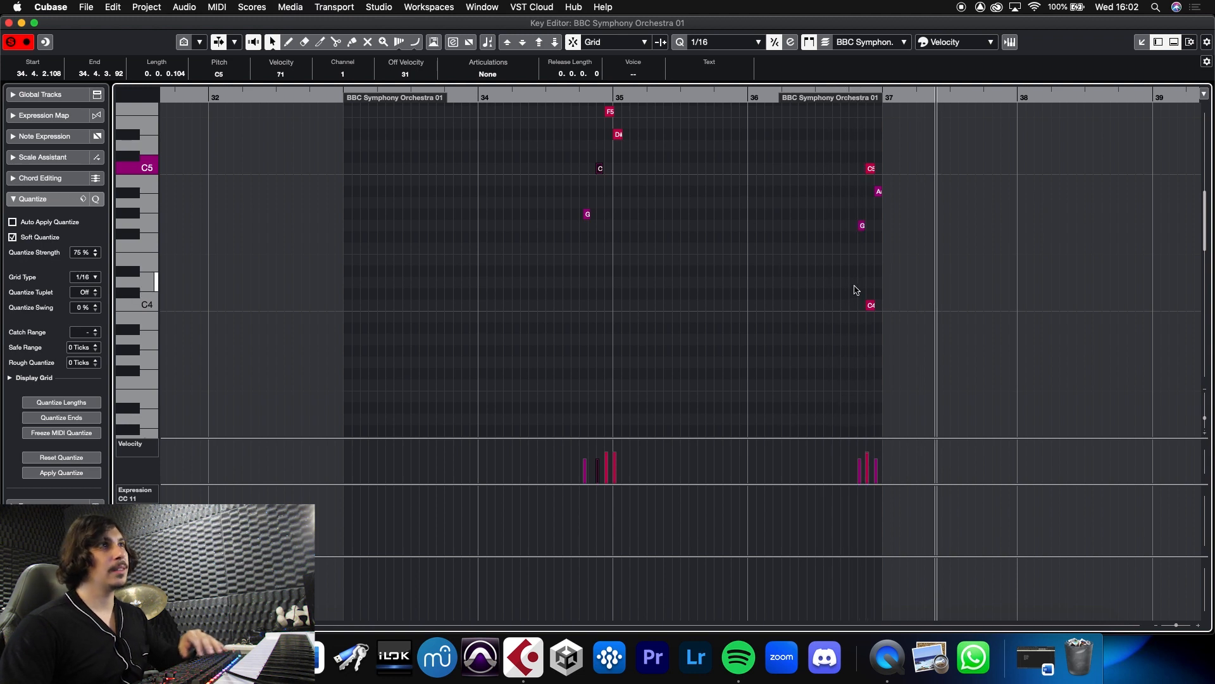
pyautogui.moveTo(855, 286); pyautogui.dragTo(917, 335)
pyautogui.press('Delete')
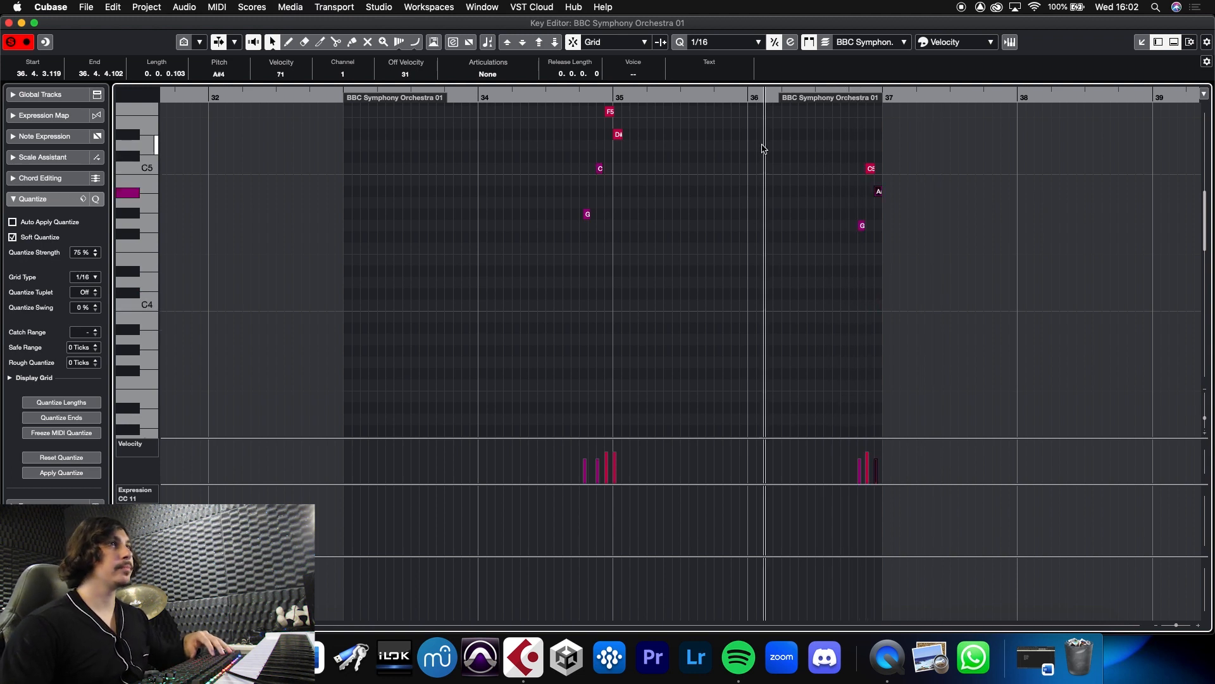
pyautogui.press('space')
# Transpose the first four-note phrase, from the end of bar 34, down one octave and play it in the project
pyautogui.moveTo(637, 104); pyautogui.dragTo(560, 239)
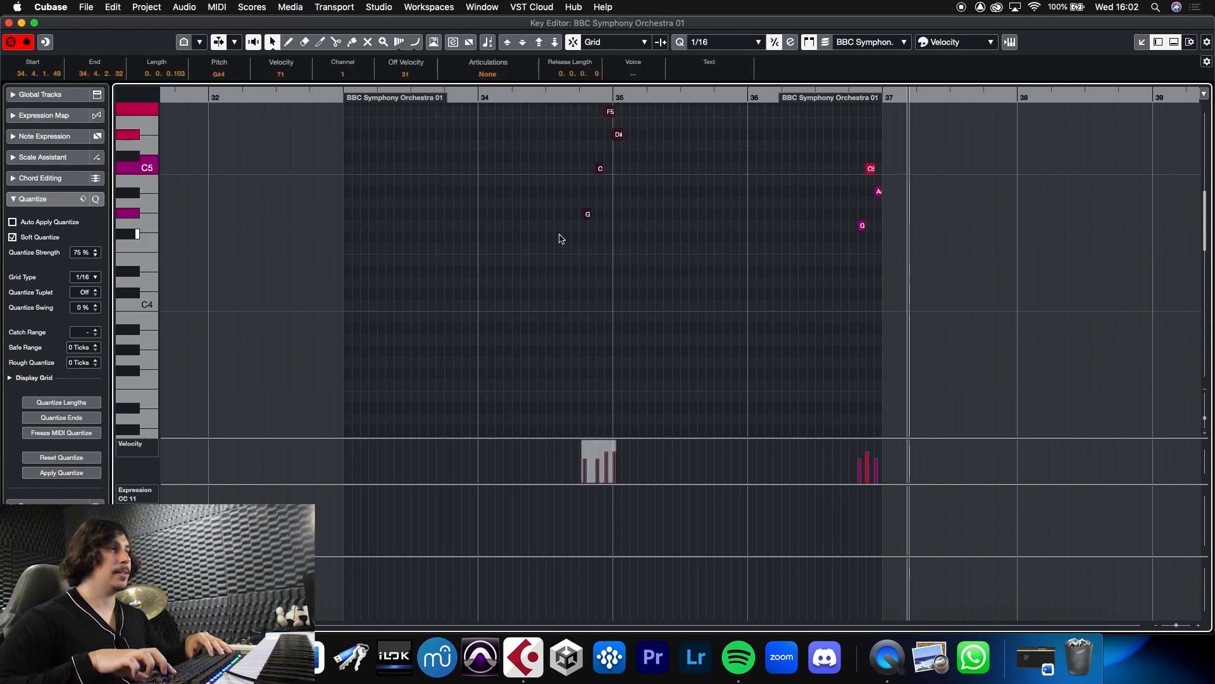
pyautogui.hotkey('shift', 'Down')
pyautogui.press('space')
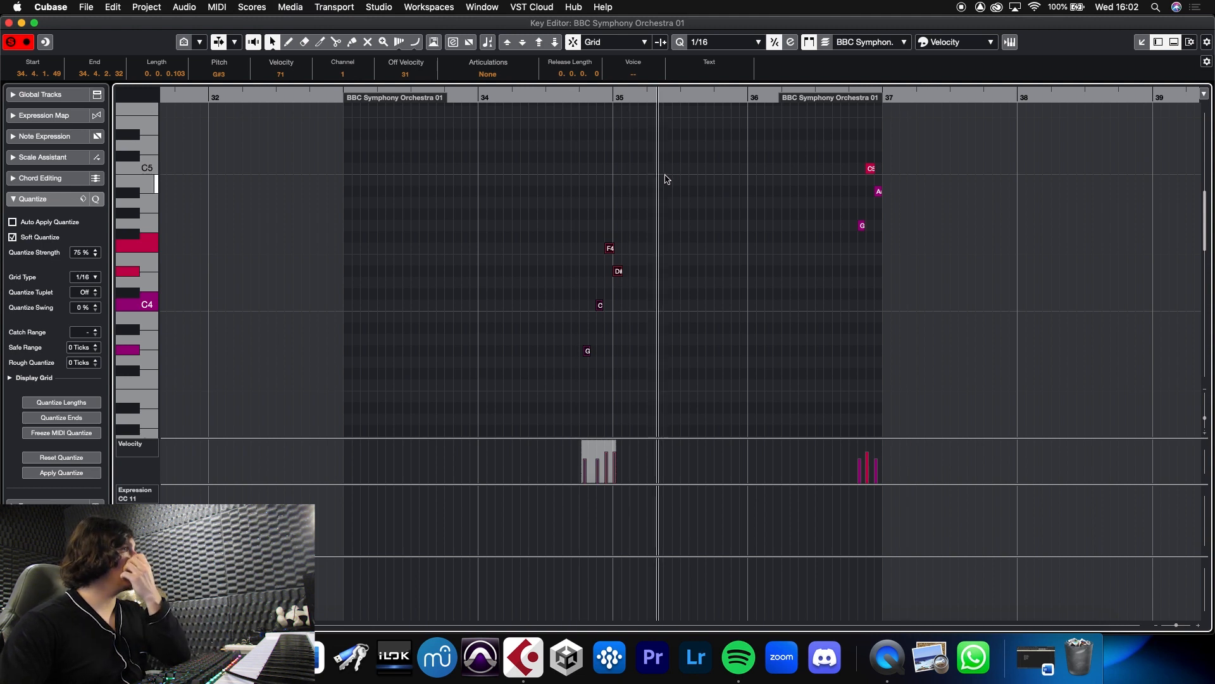
pyautogui.press('Escape')
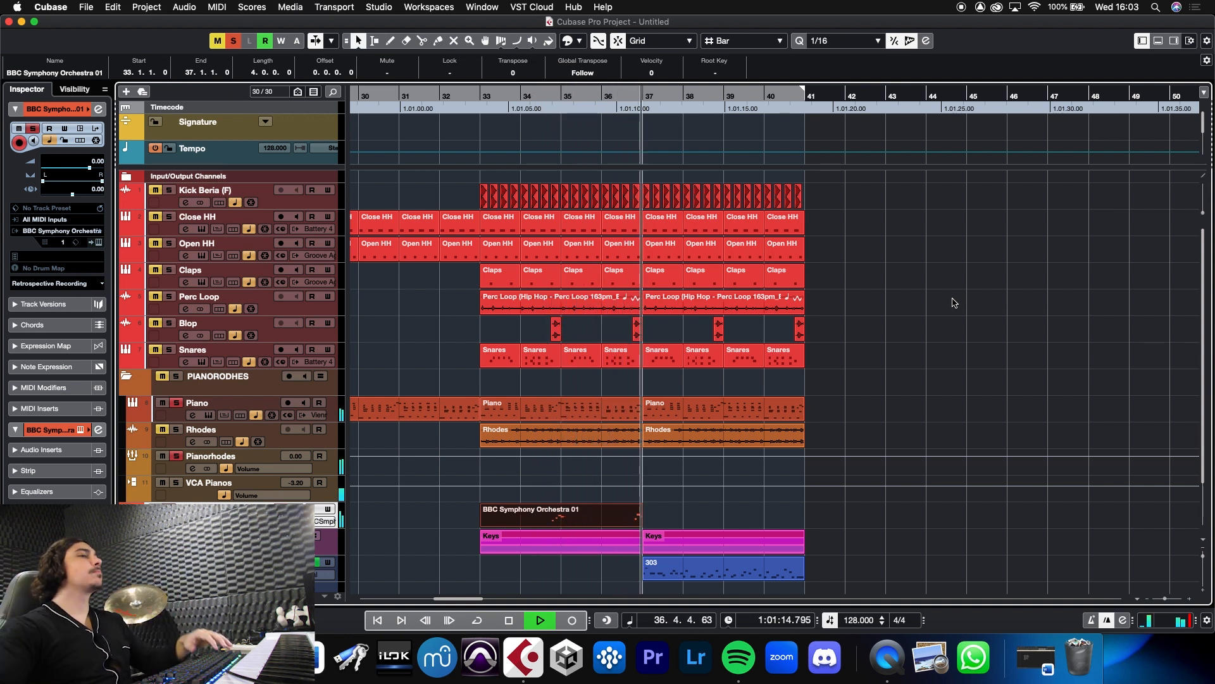
pyautogui.press('space')
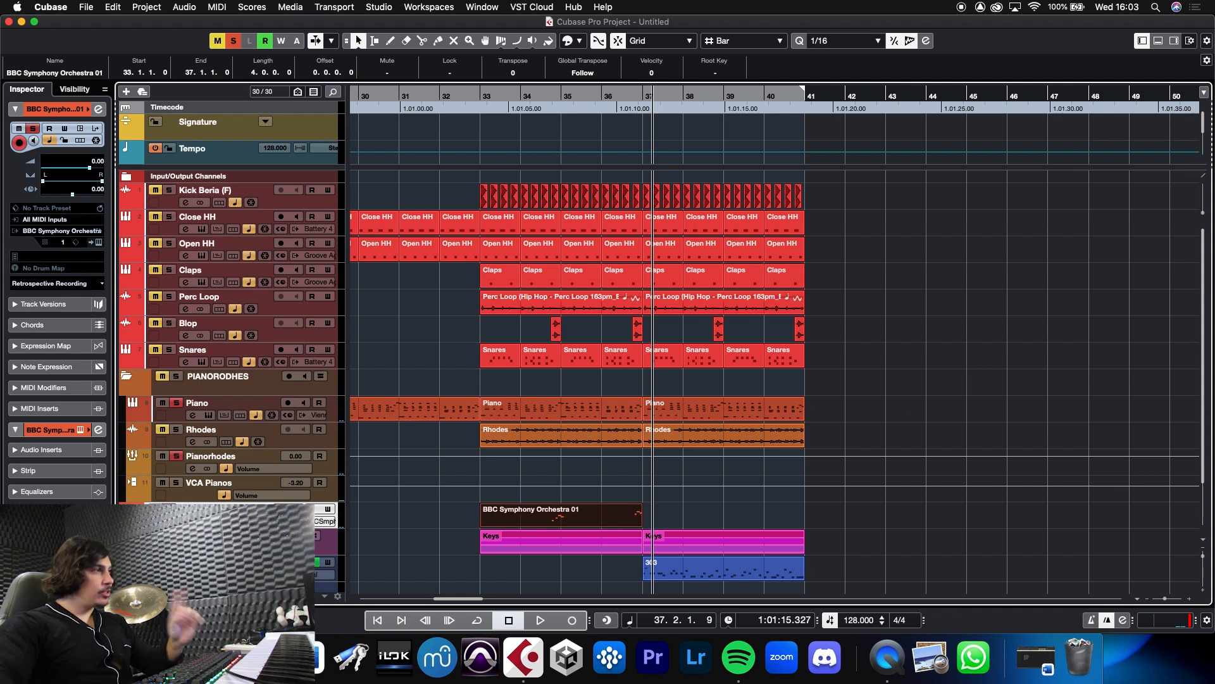
# Replace the track's BBC Symphony Orchestra with Vienna Instruments and load the Violins 1 (6) SE Full preset
pyautogui.click(201, 522)
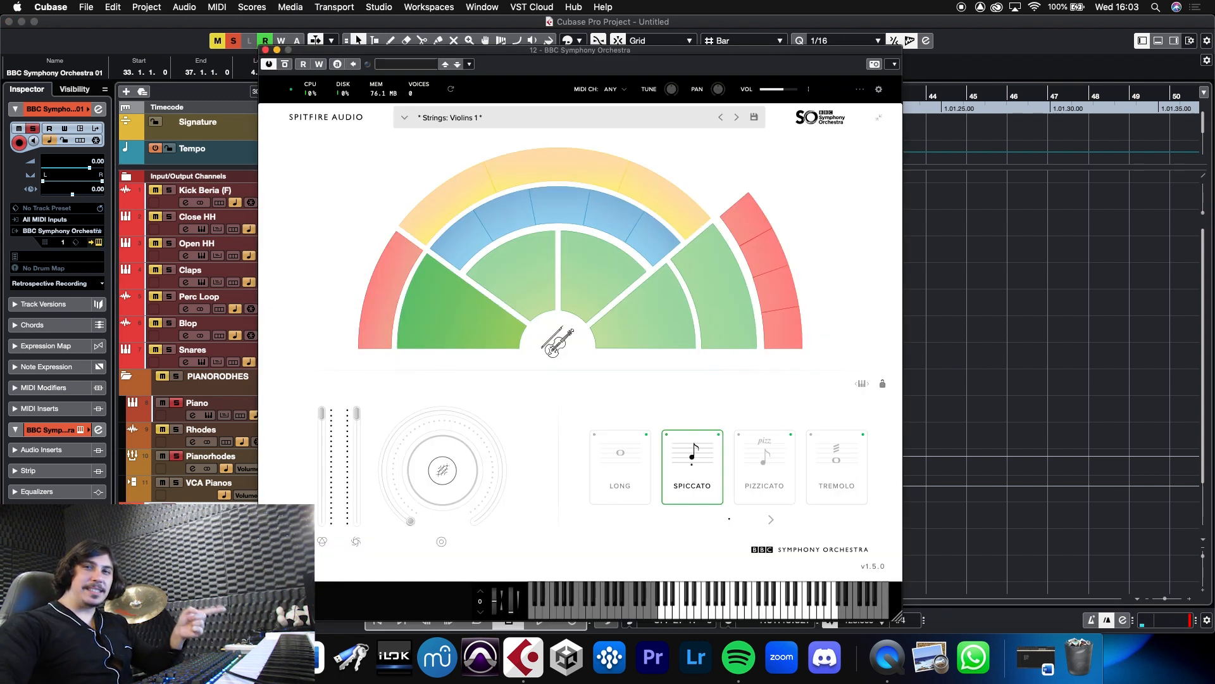
pyautogui.click(266, 50)
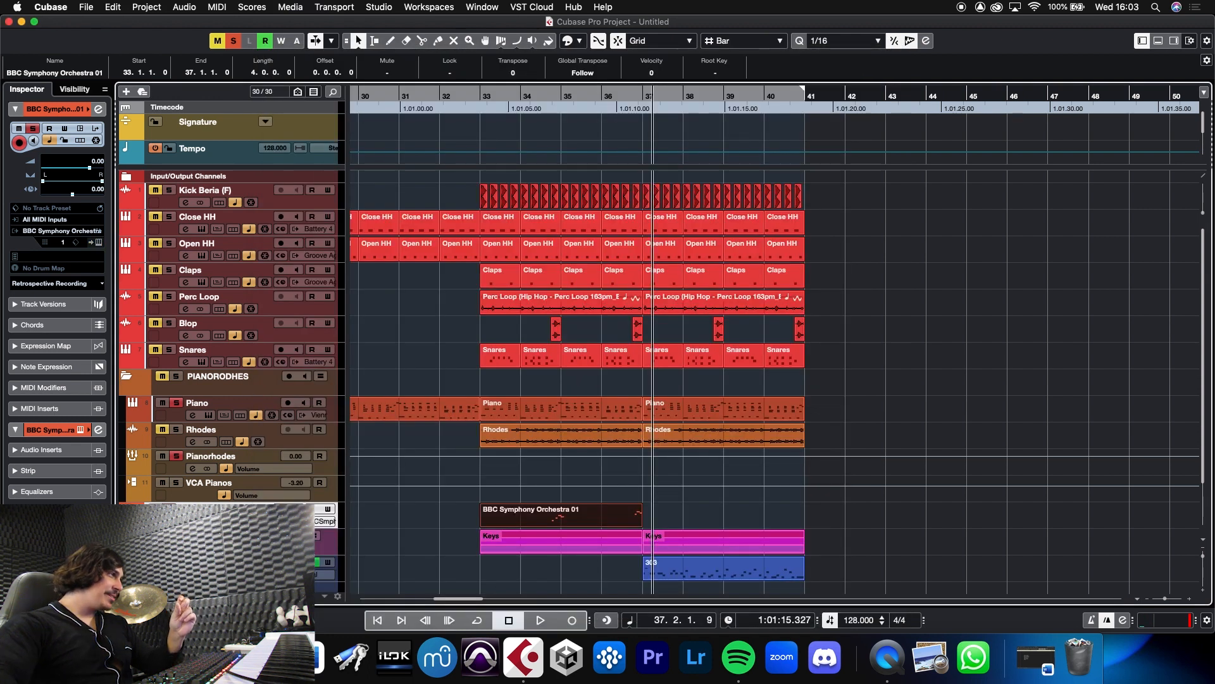
pyautogui.click(320, 521)
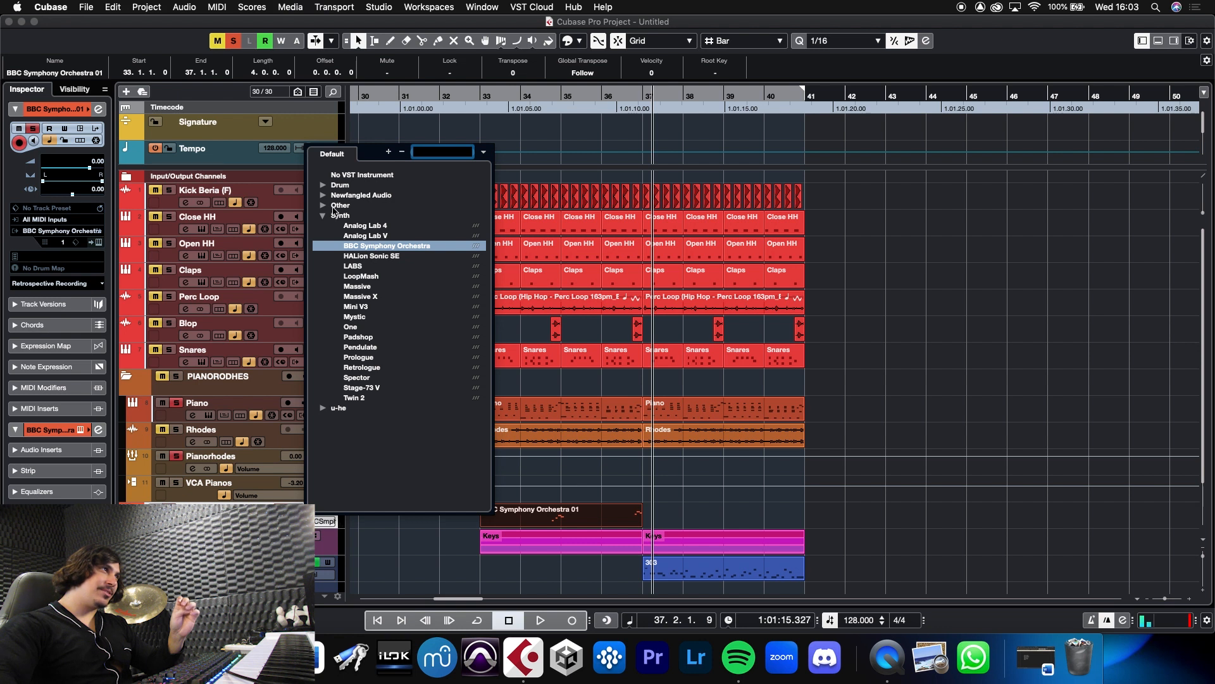
pyautogui.click(324, 206)
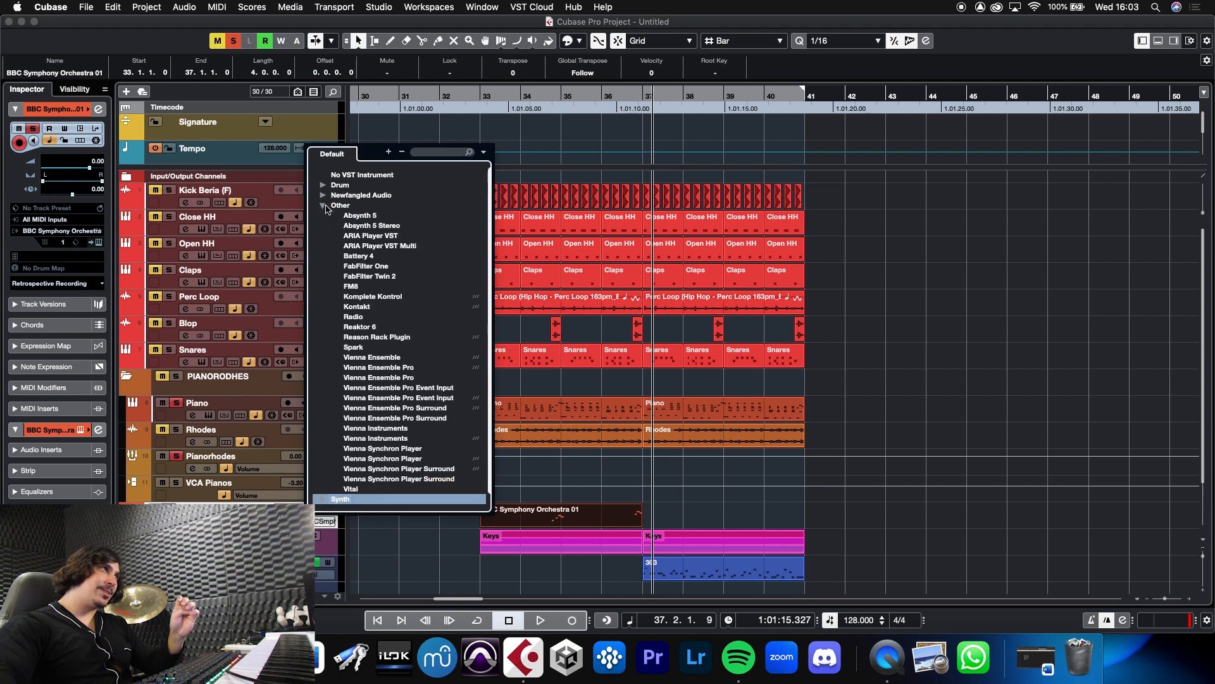
pyautogui.click(391, 439)
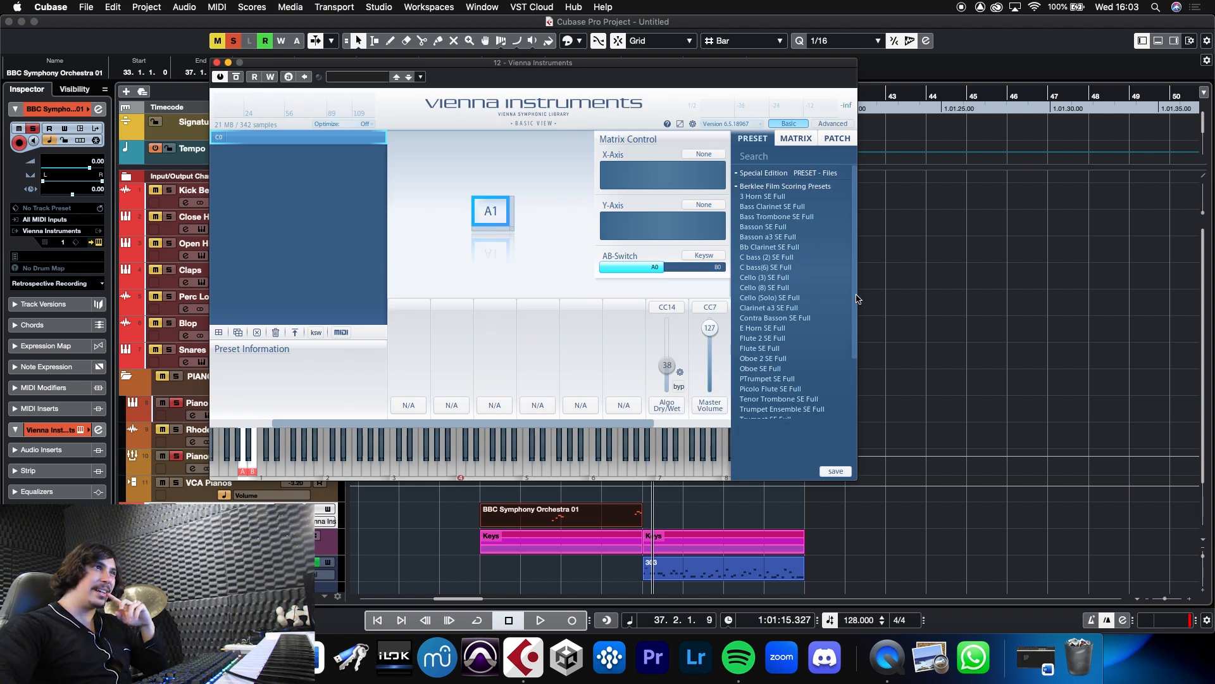
pyautogui.moveTo(856, 298); pyautogui.dragTo(860, 372)
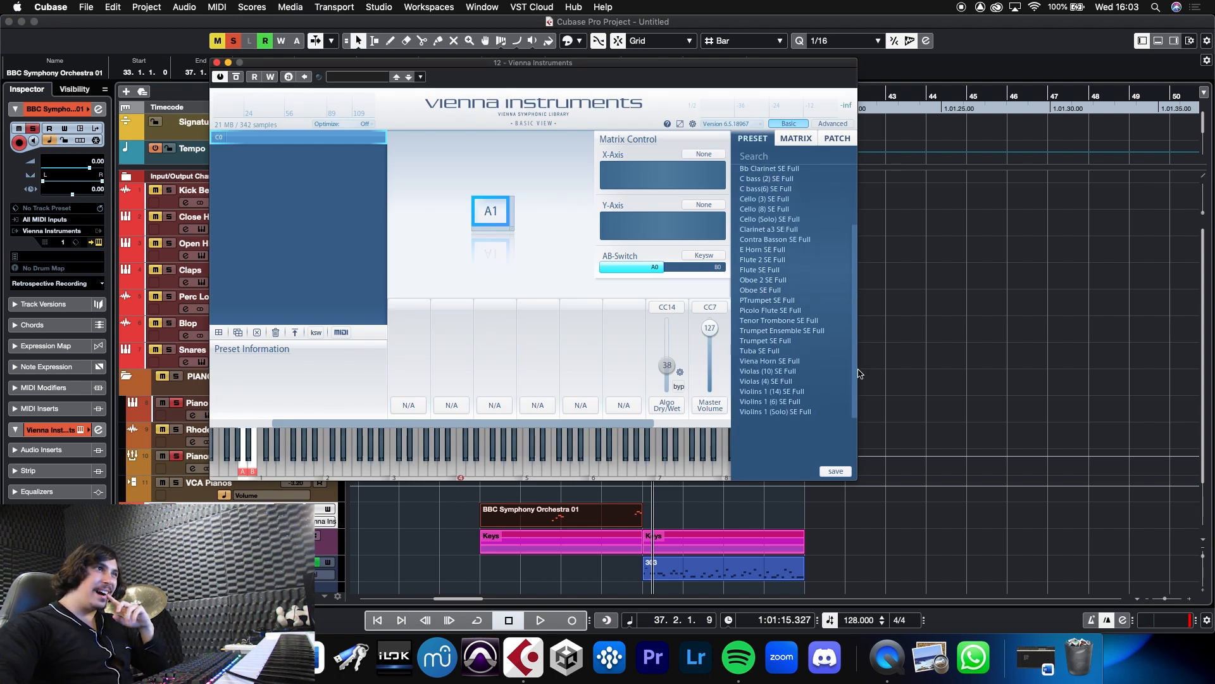
pyautogui.doubleClick(795, 405)
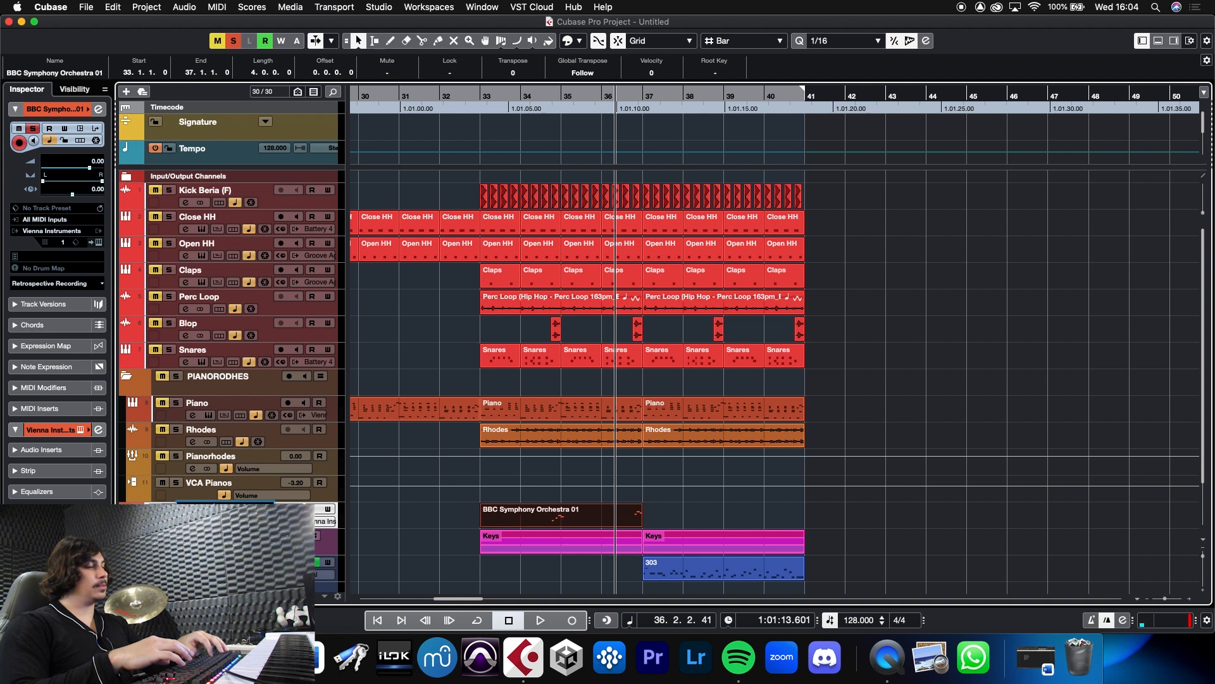
# Rename the strings track Violins 1 section and duplicate it together with its event
pyautogui.press('Return')
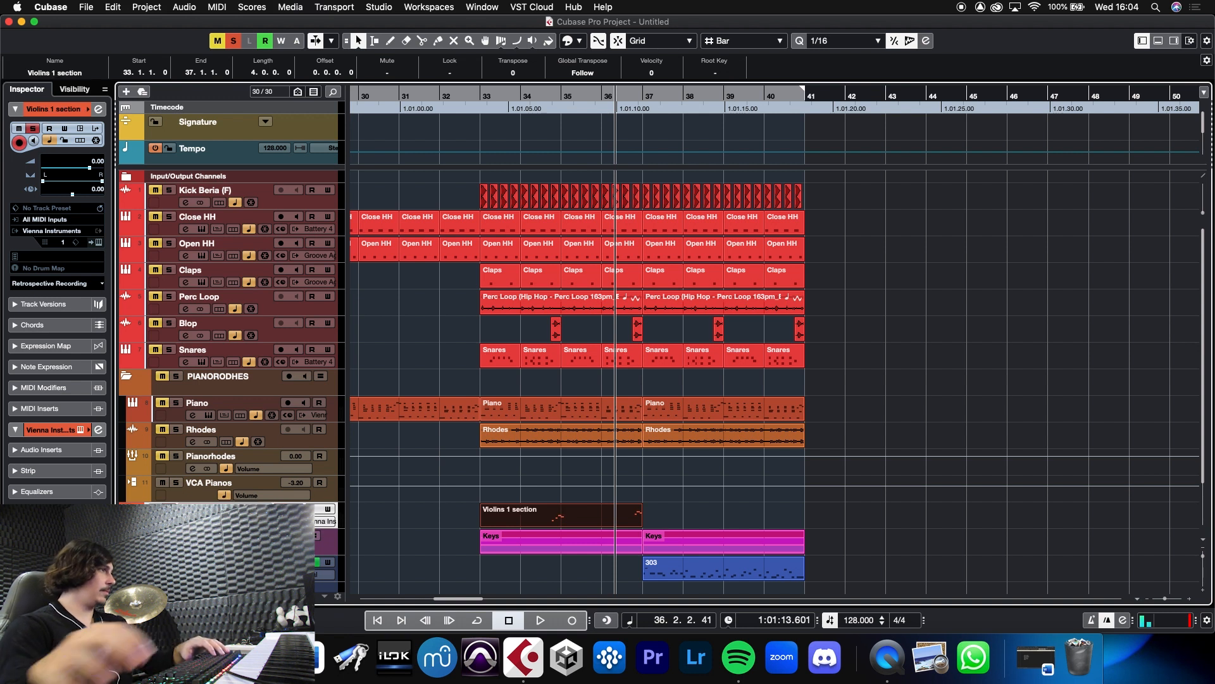
pyautogui.rightClick(176, 519)
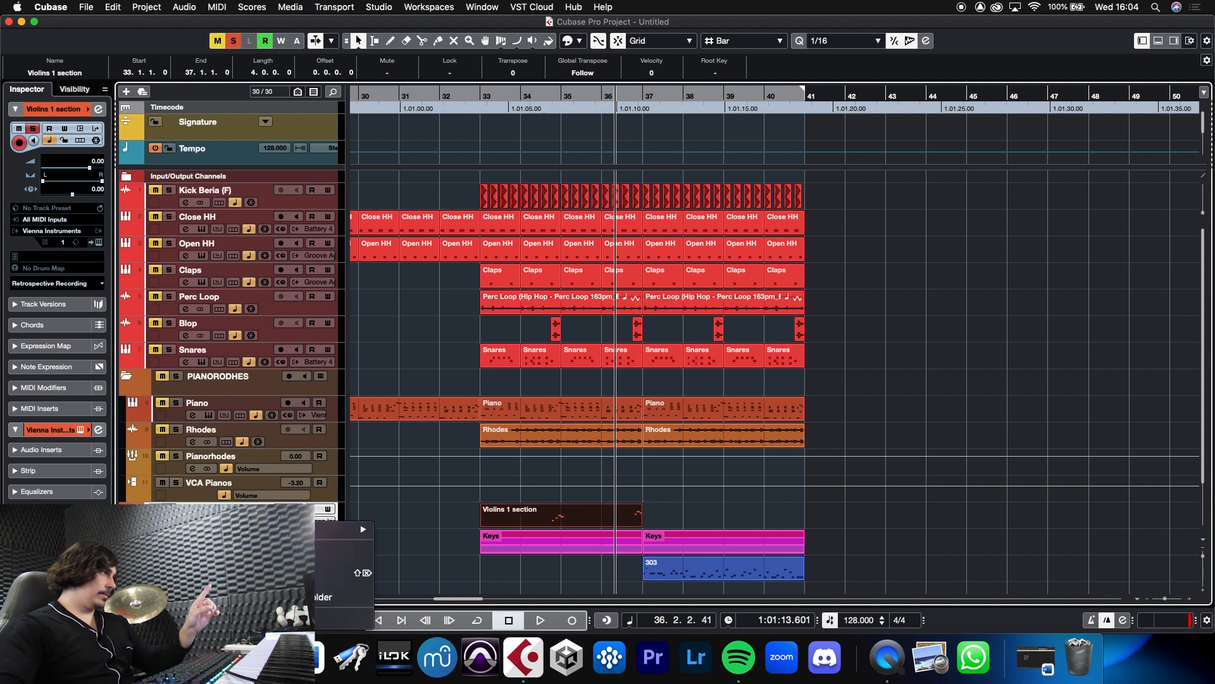
pyautogui.click(345, 561)
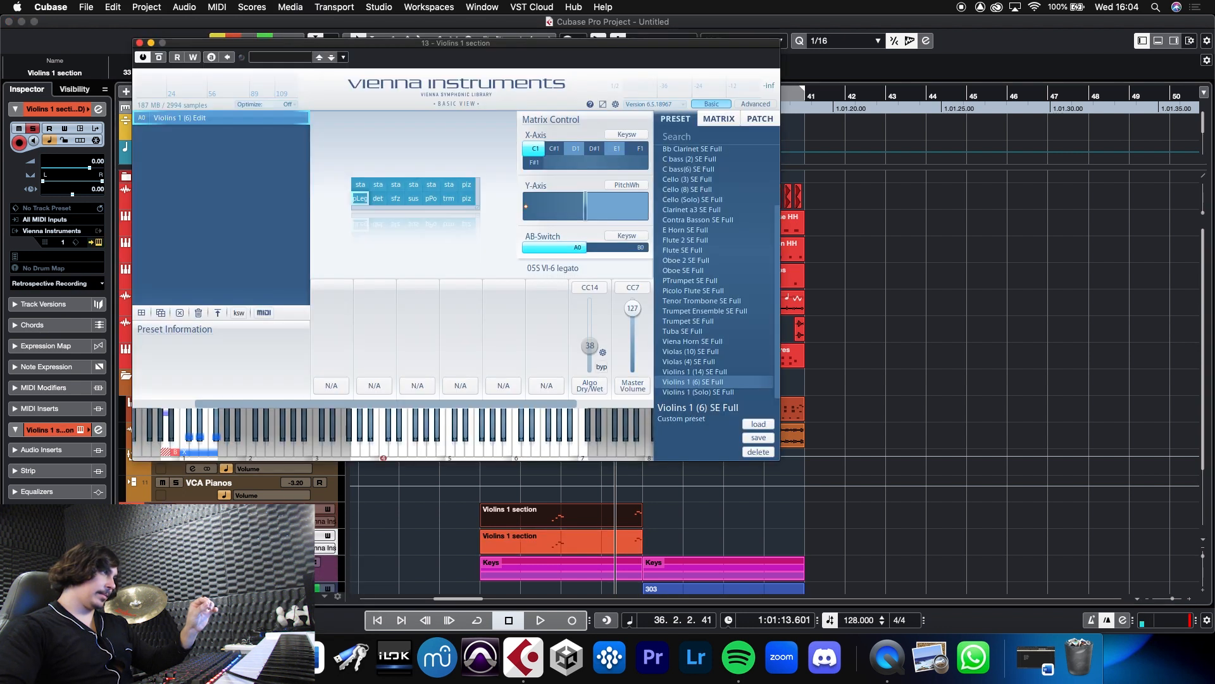
# Load the Violins 1 (Solo) SE Full preset on the duplicated track and play both violin tracks from bar 34
pyautogui.doubleClick(737, 393)
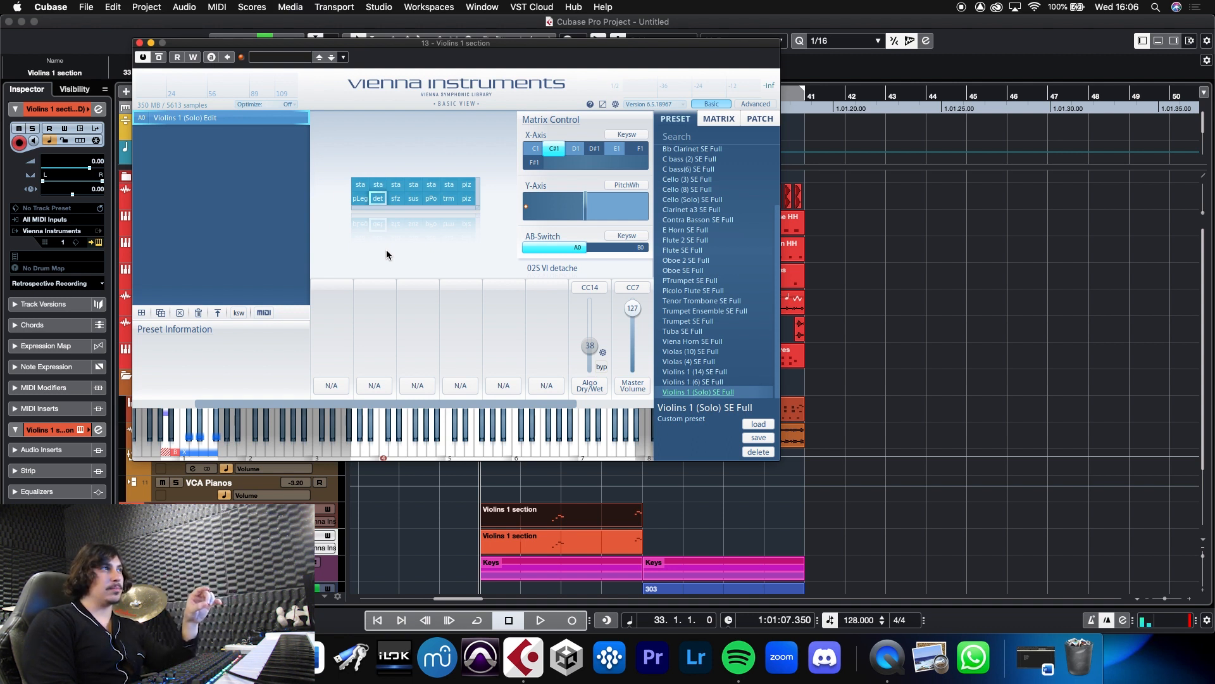
pyautogui.press('super+w')
pyautogui.doubleClick(519, 106)
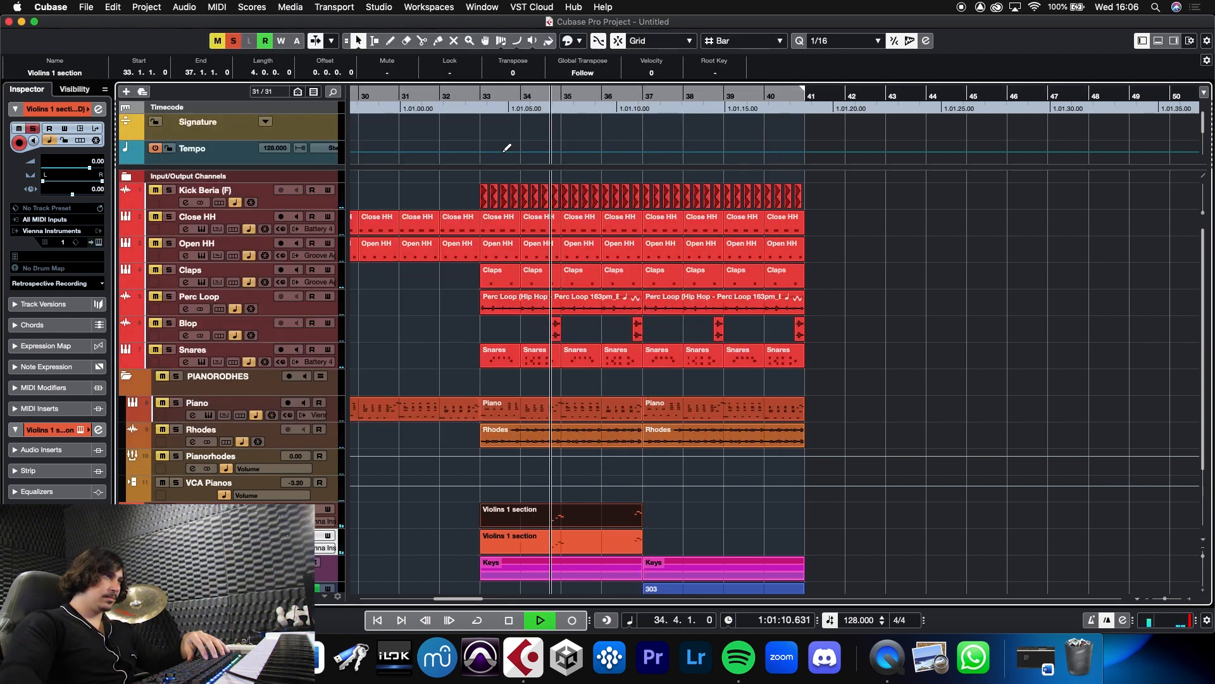
pyautogui.click(677, 517)
pyautogui.press('space')
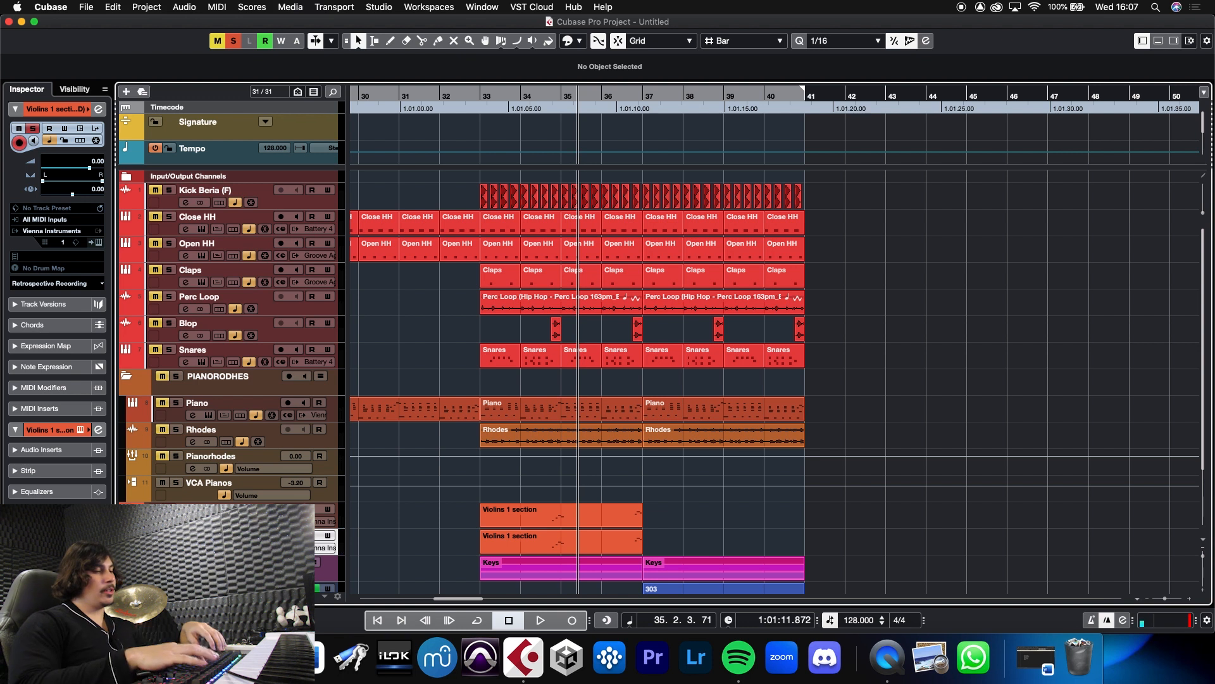
# Rename the duplicated track Violins 1 Solo and move it above the Violins 1 section track
pyautogui.write('Solo')
pyautogui.press('Return')
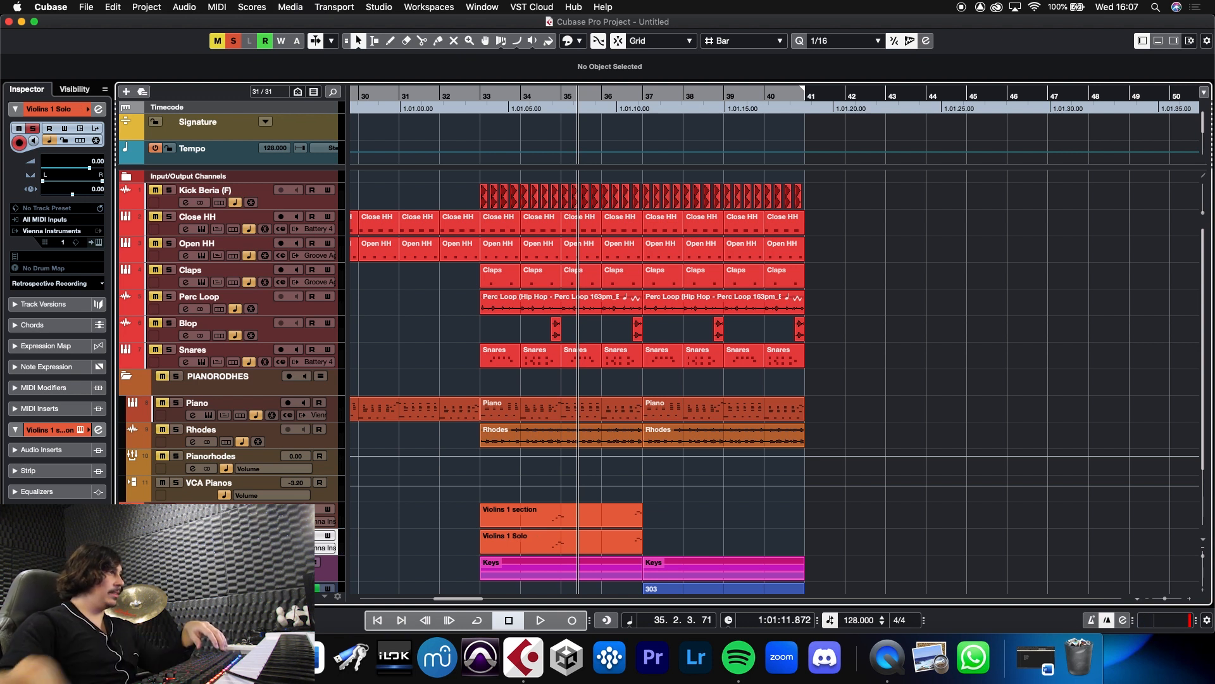
pyautogui.moveTo(209, 536); pyautogui.dragTo(209, 508)
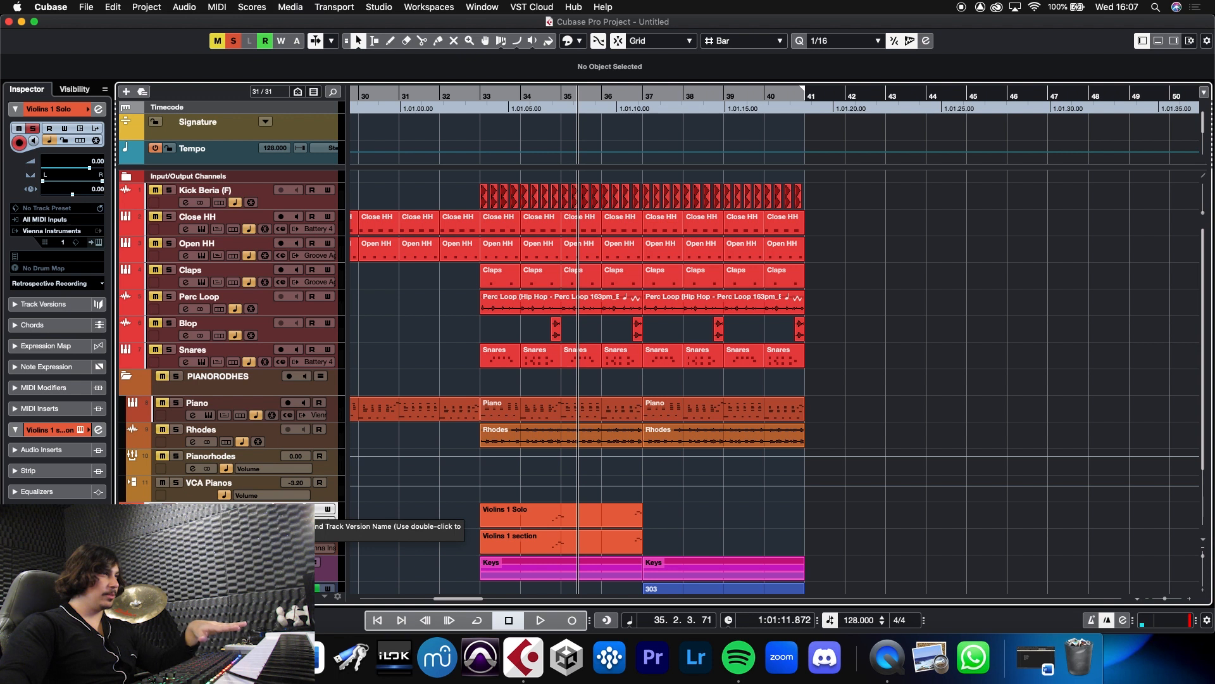
# Lower the volume of both violin tracks in the MixConsole, the Violins 1 section to -9.09 dB
pyautogui.scroll(-3, 380, 525)
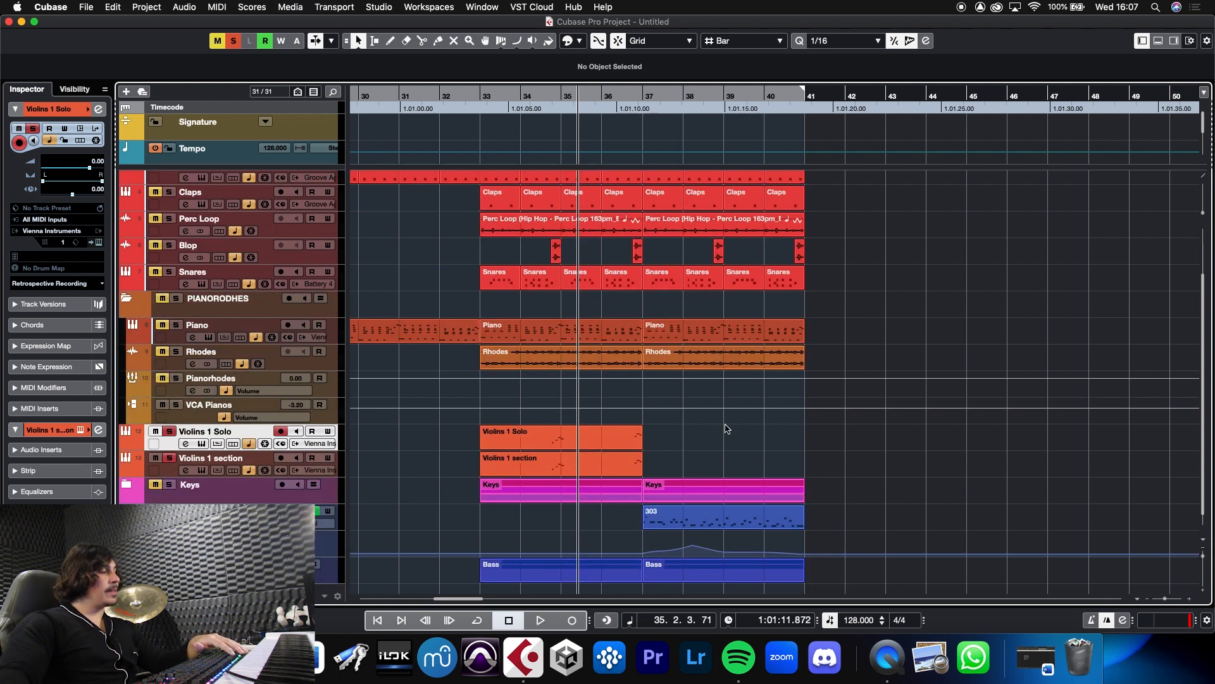
pyautogui.press('F3')
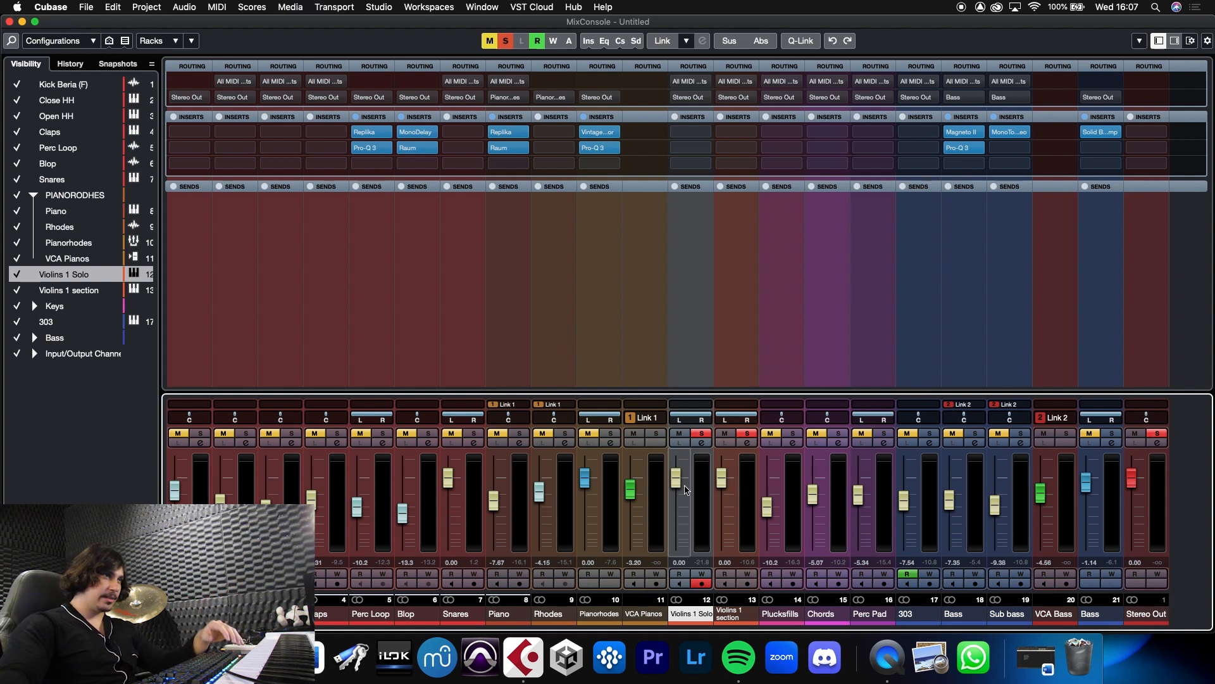
pyautogui.moveTo(678, 482); pyautogui.dragTo(725, 515)
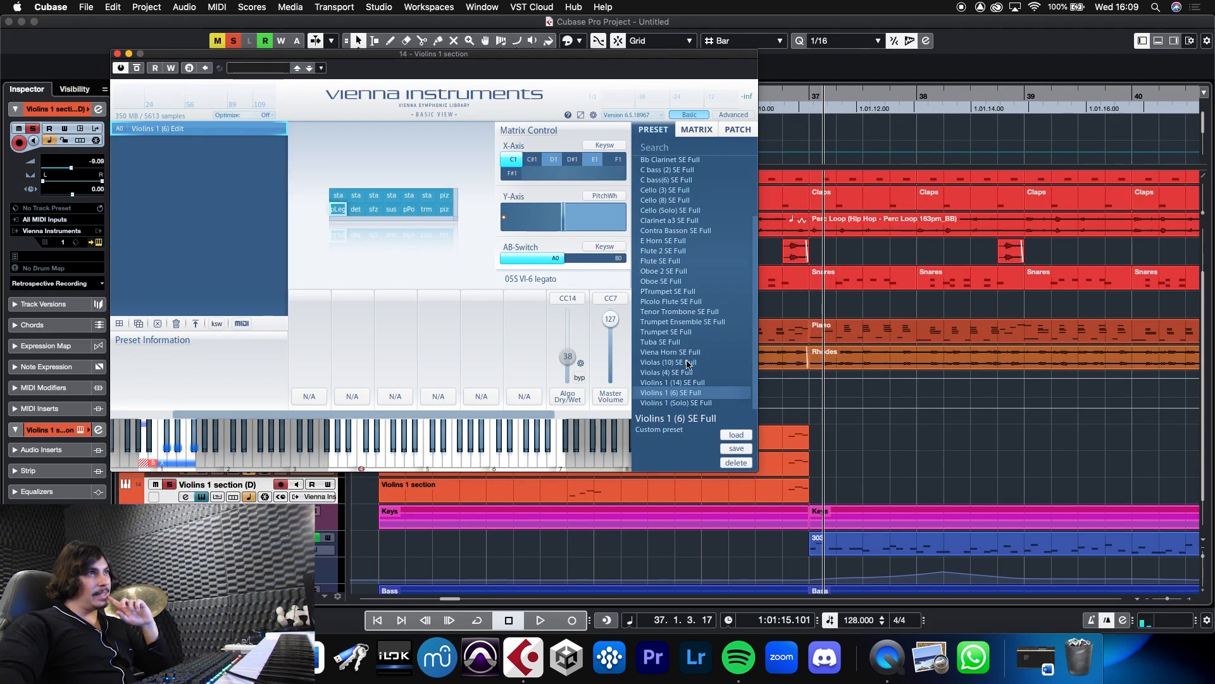
# Choose the Violas (4) SE Full preset for the duplicated section track, open its event in the Key Editor and play the run before bar 35
pyautogui.click(688, 364)
pyautogui.click(686, 372)
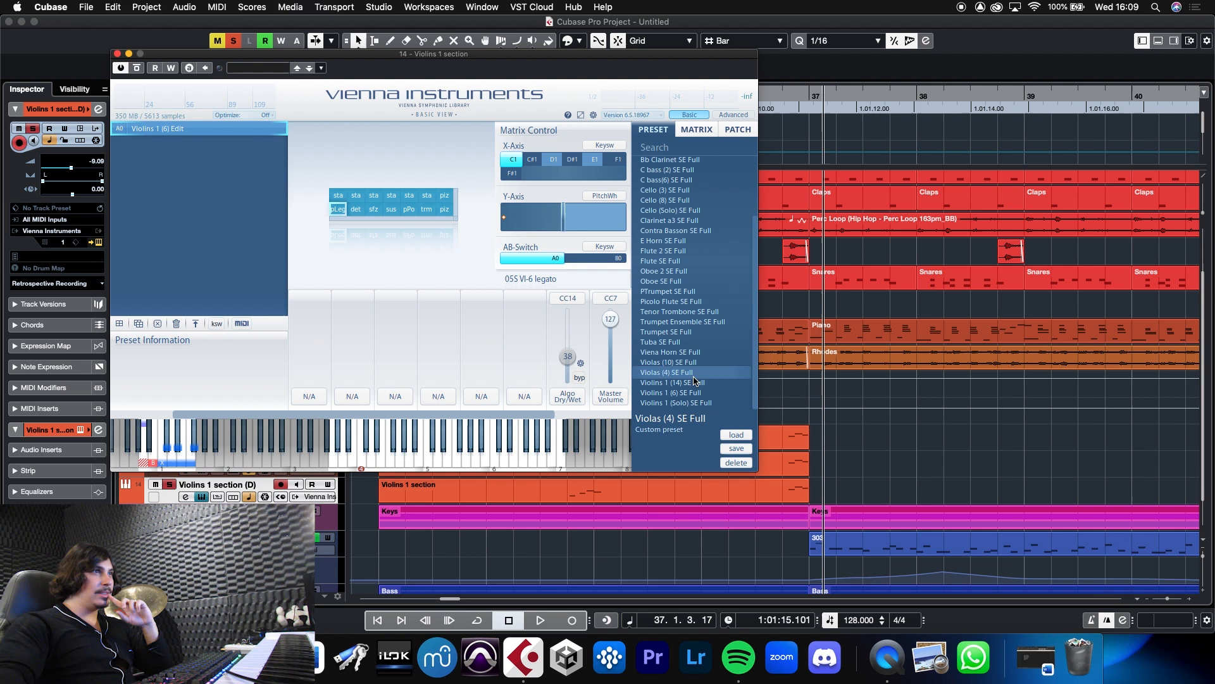
pyautogui.doubleClick(557, 489)
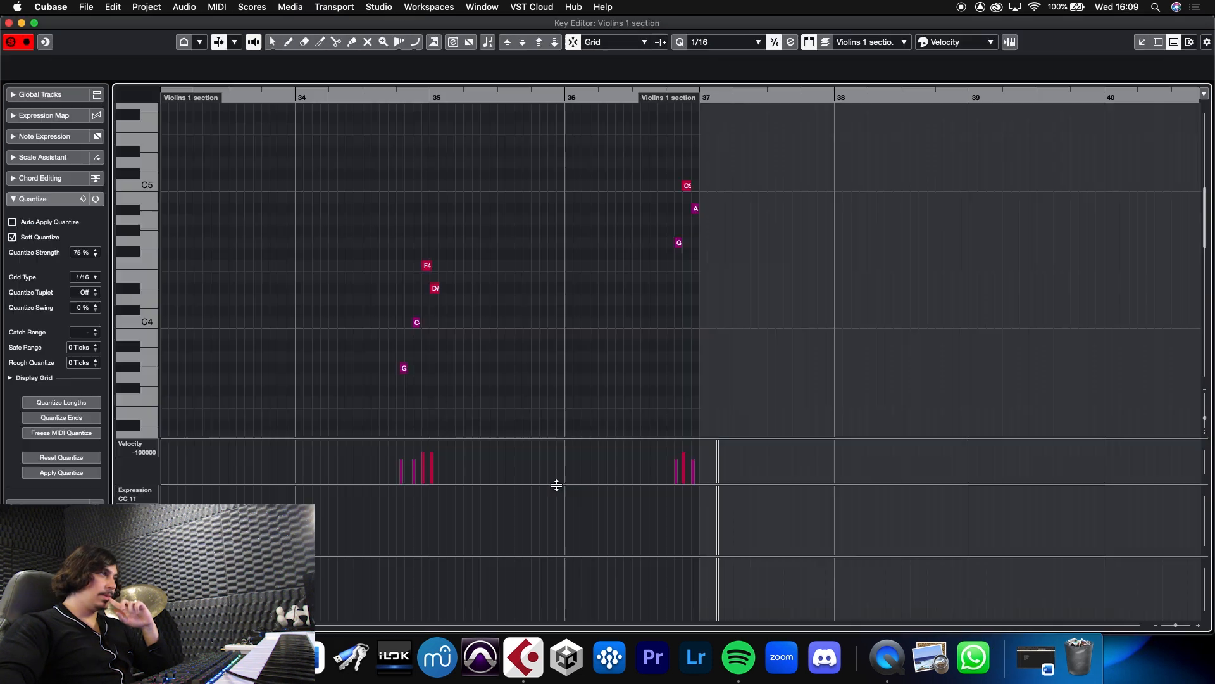
pyautogui.moveTo(410, 95); pyautogui.dragTo(387, 98)
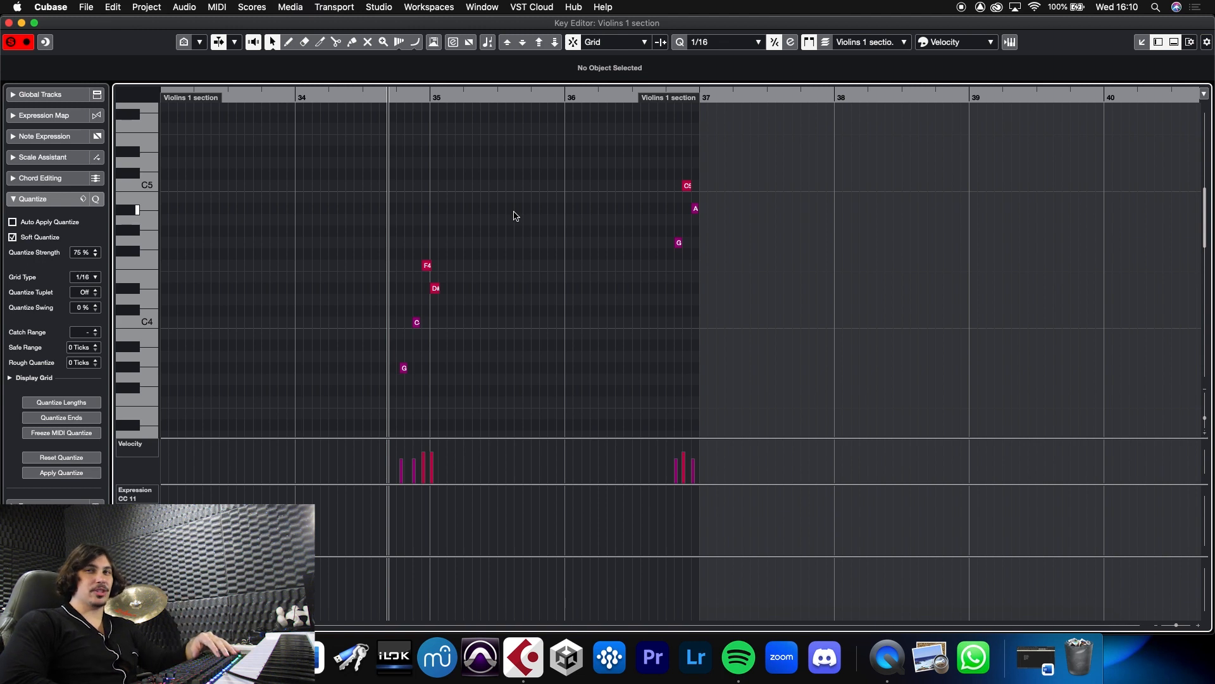
pyautogui.press('space')
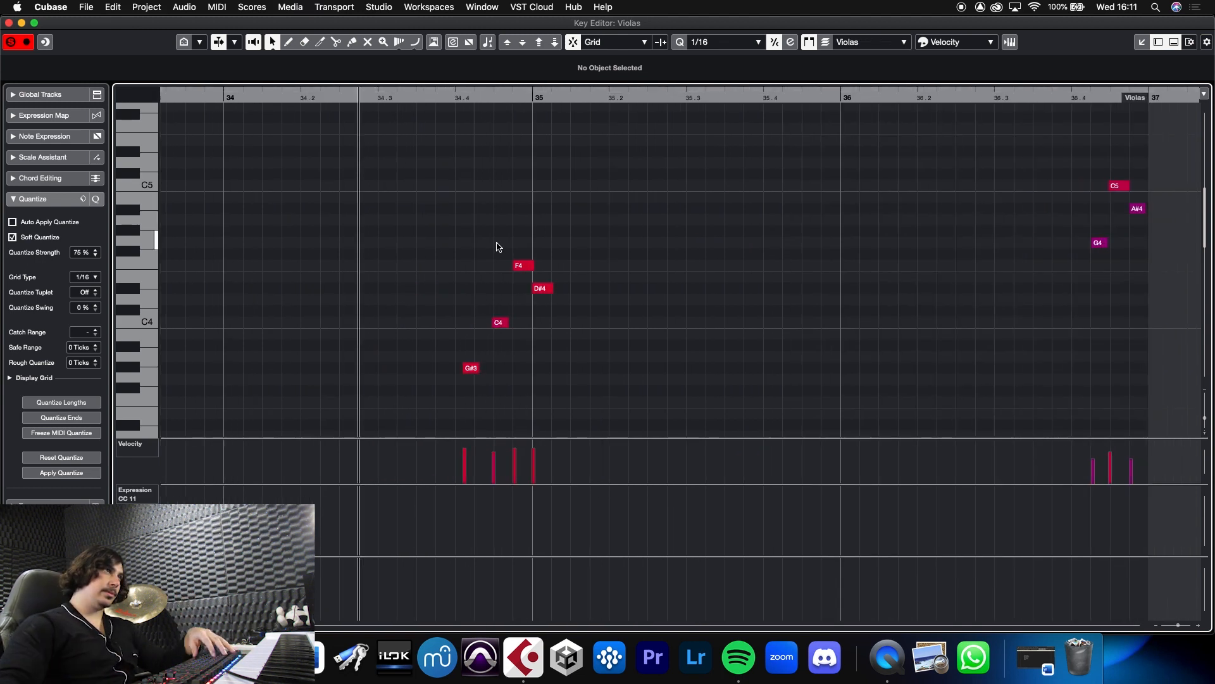
# Try the F4 and C4 viola notes before bar 35 one octave lower, play them, and restore their pitches
pyautogui.click(523, 266)
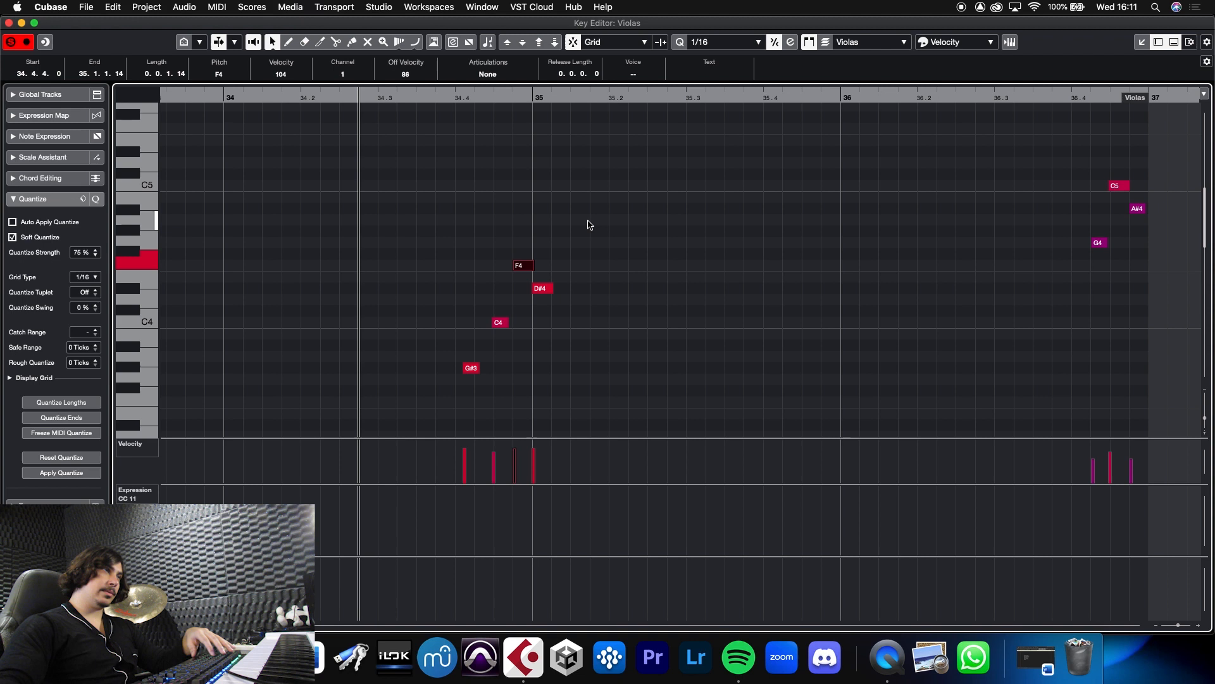
pyautogui.hotkey('shift', 'Down')
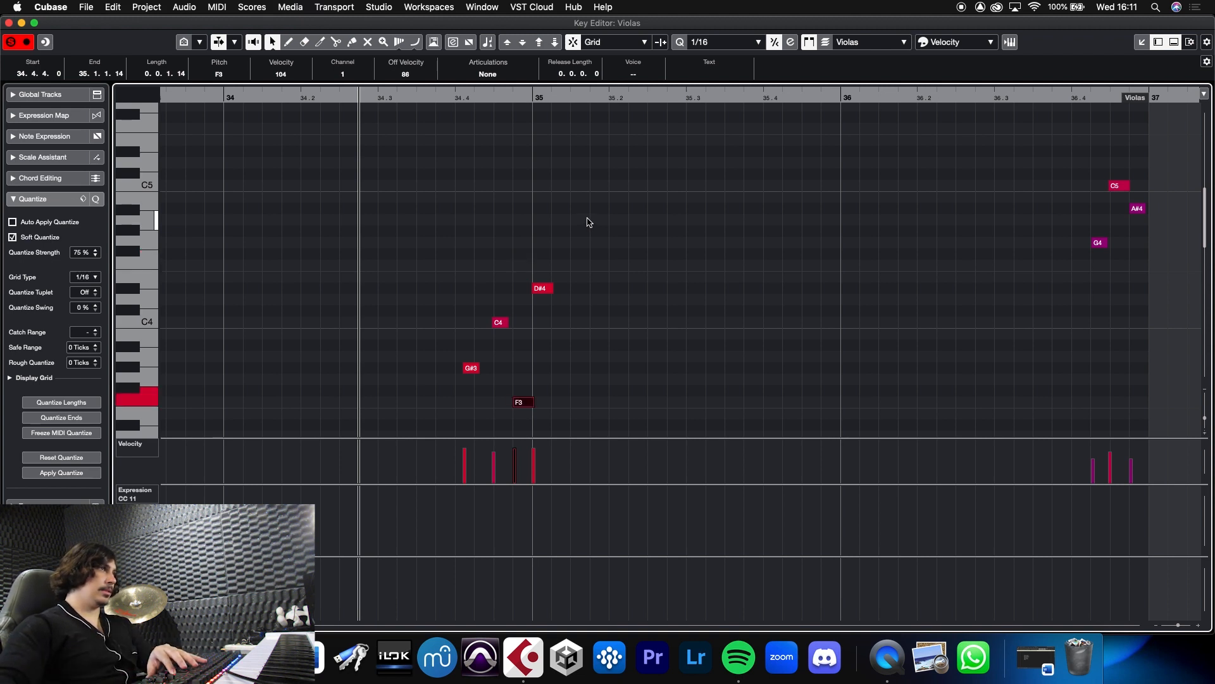
pyautogui.press('space')
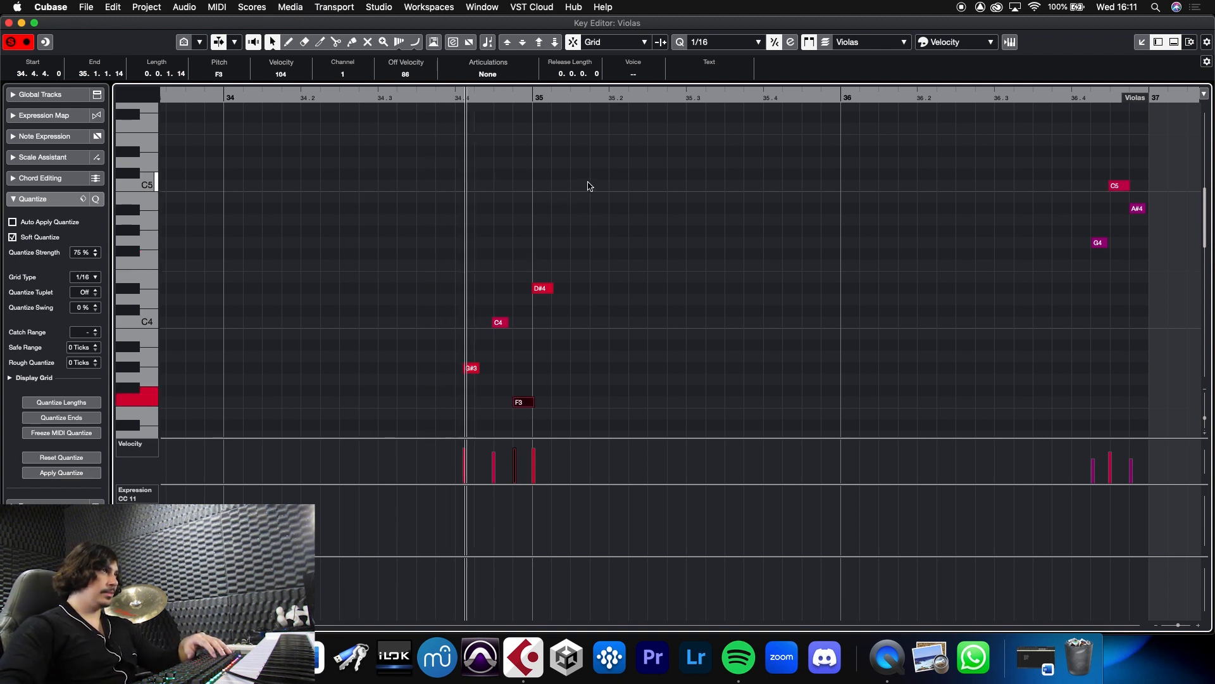
pyautogui.click(501, 323)
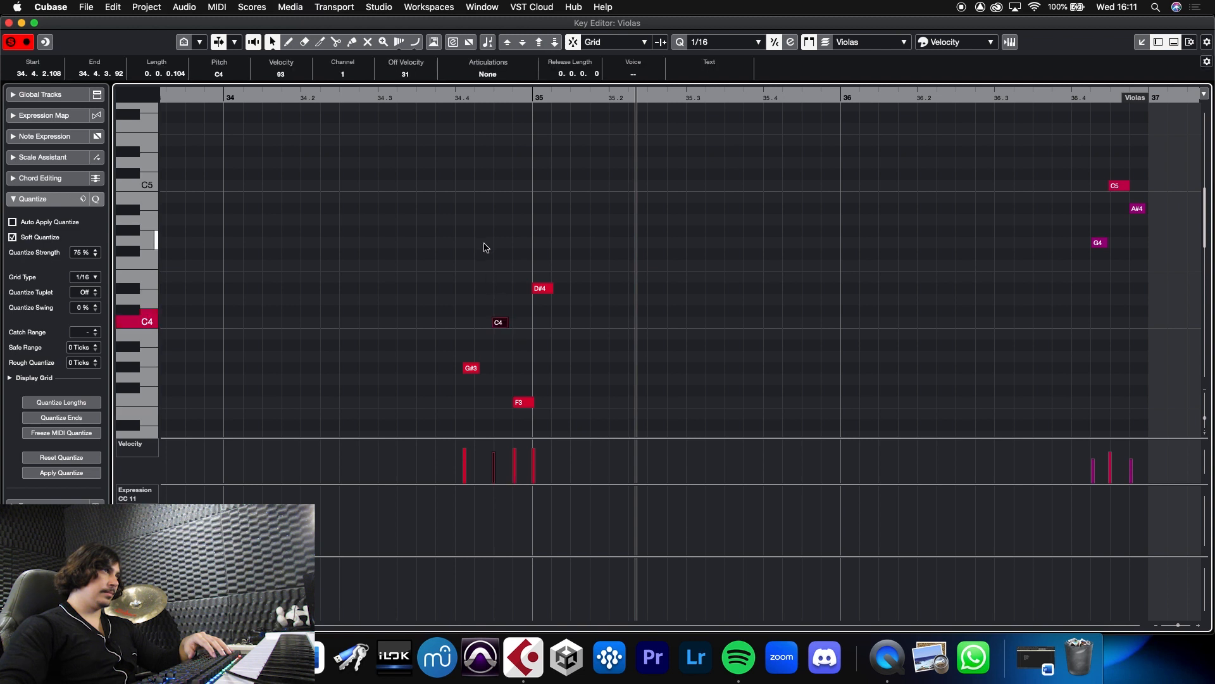
pyautogui.hotkey('shift', 'Down')
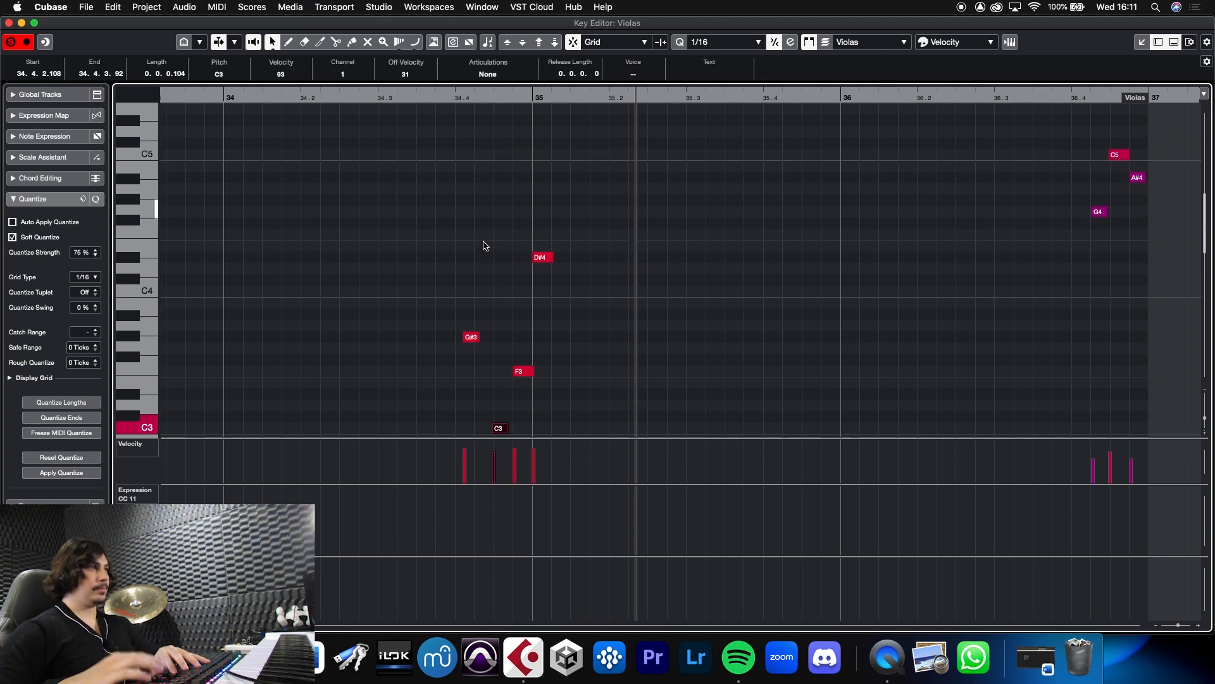
pyautogui.click(443, 97)
pyautogui.press('space')
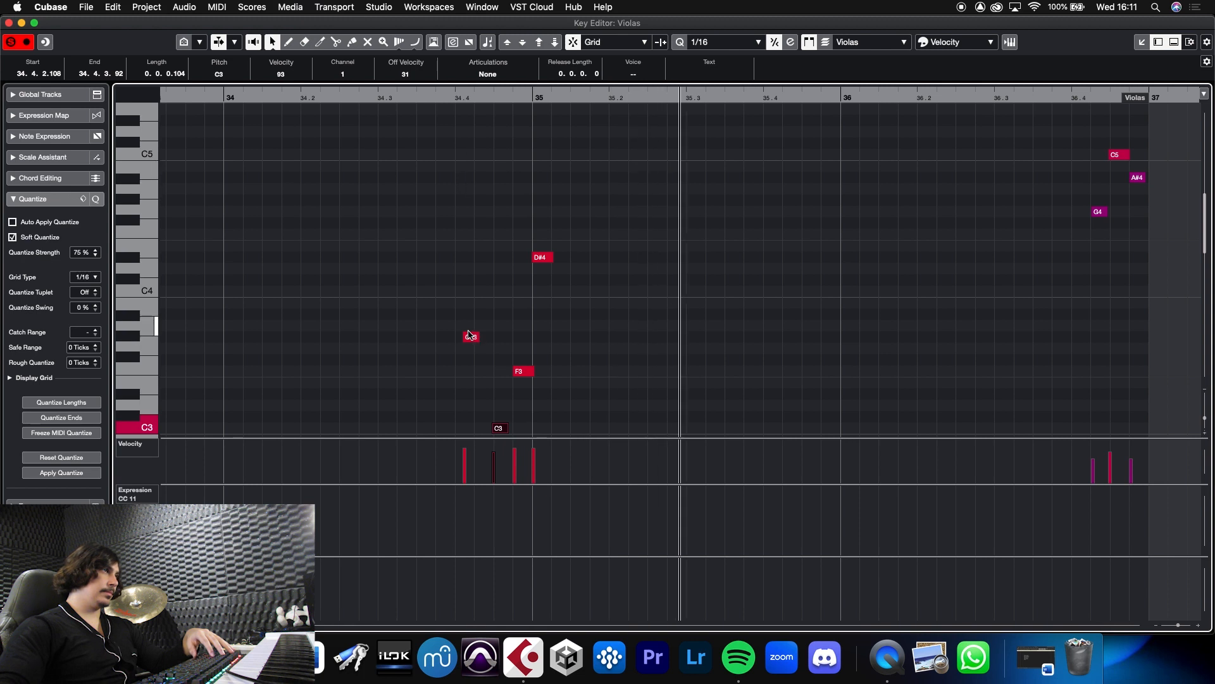
pyautogui.hotkey('shift', 'Up')
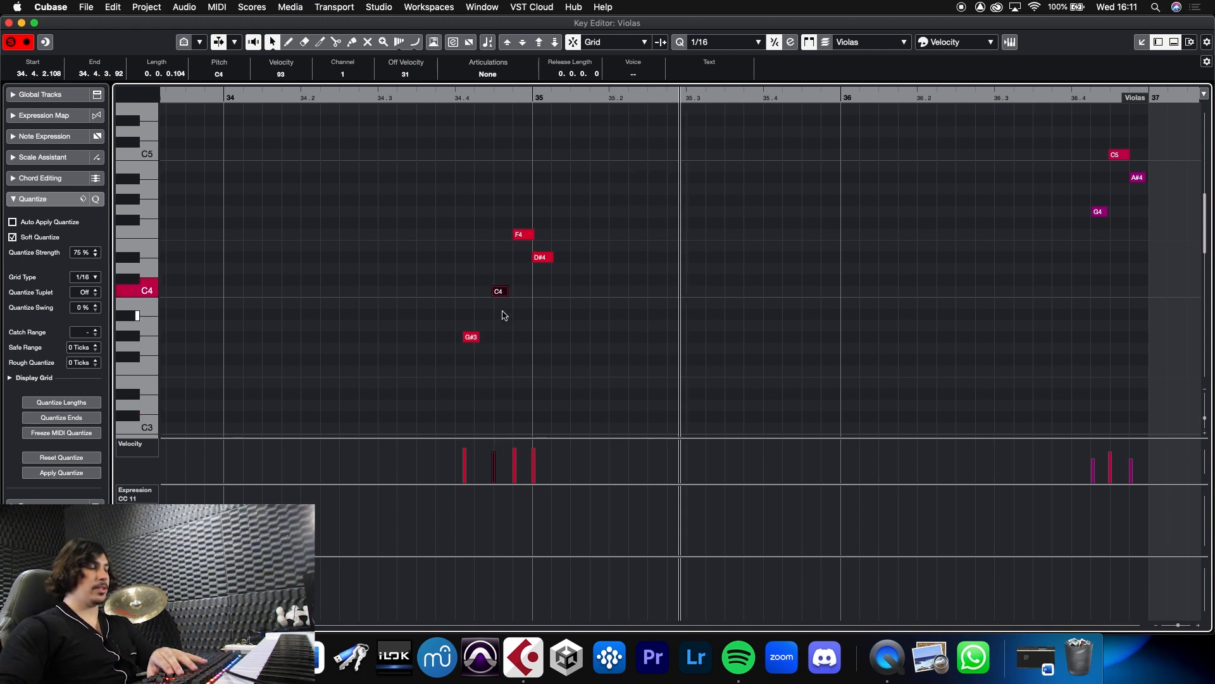
# Delete the C4 and D#4 notes around bar 35 from the Violas part and play the result
pyautogui.press('Delete')
pyautogui.moveTo(564, 274); pyautogui.dragTo(538, 256)
pyautogui.press('Delete')
pyautogui.click(440, 99)
pyautogui.press('space')
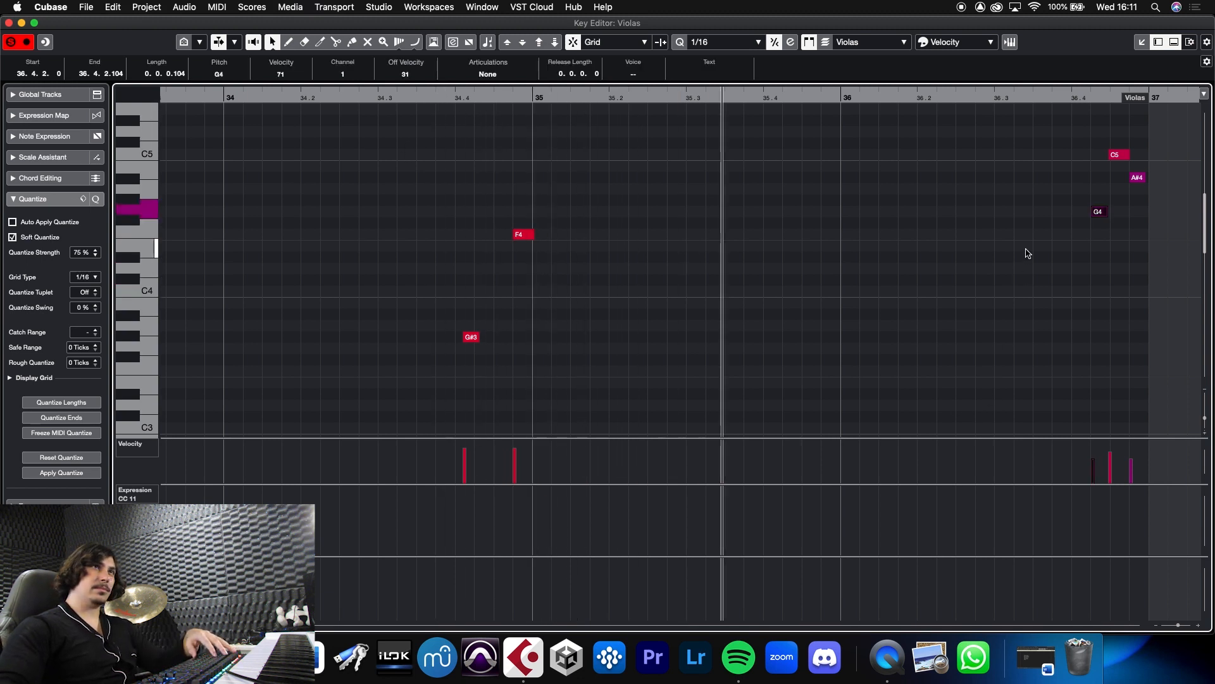
# Lower the G4 and C5 notes at the end of bar 36 by an octave, delete the A#4, and close the Key Editor
pyautogui.moveTo(1087, 132); pyautogui.dragTo(1122, 229)
pyautogui.hotkey('shift', 'Down')
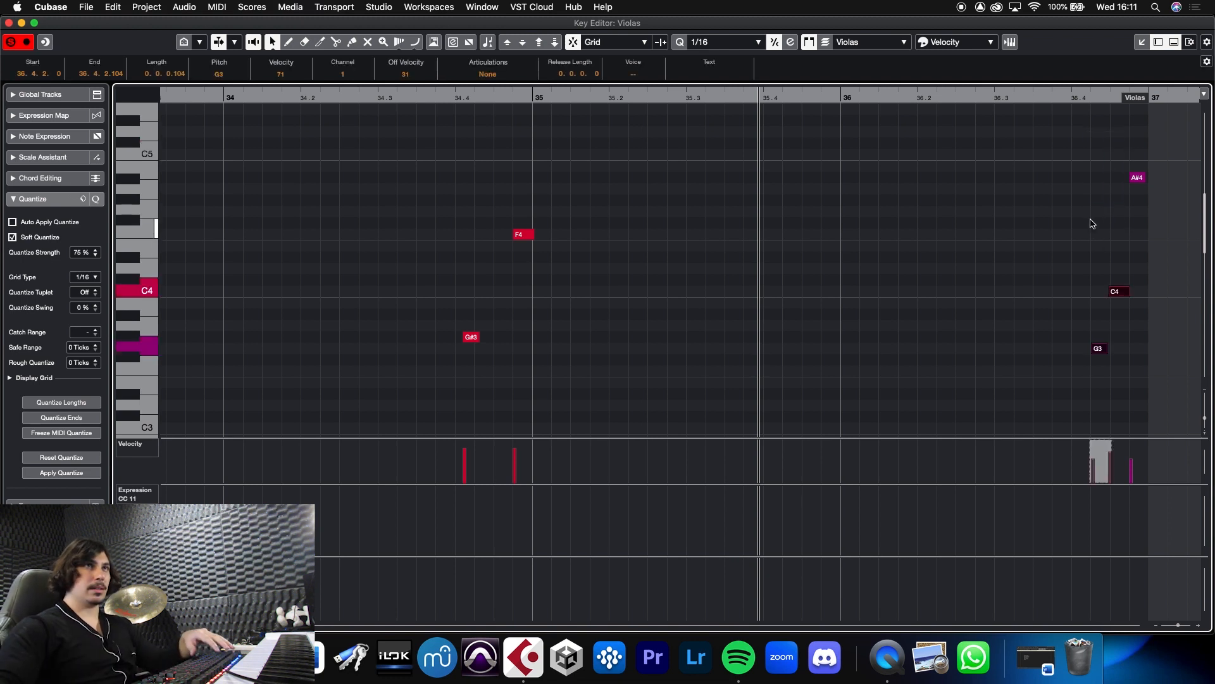
pyautogui.press('Right')
pyautogui.press('Delete')
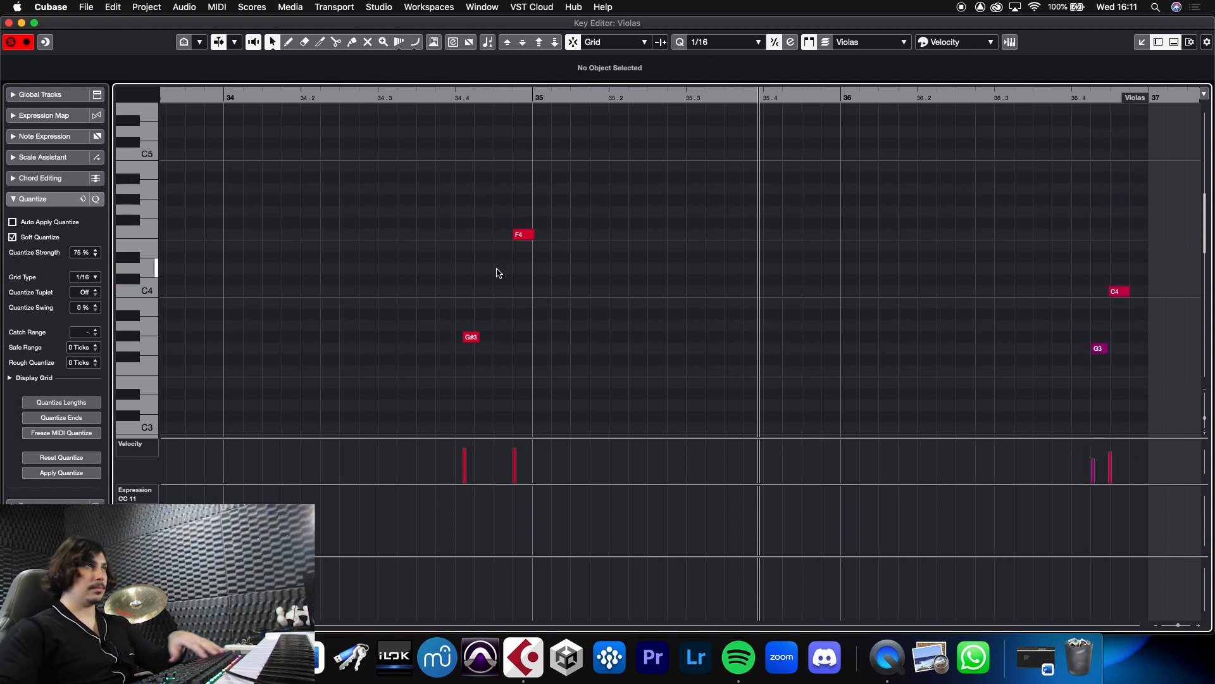
pyautogui.click(8, 23)
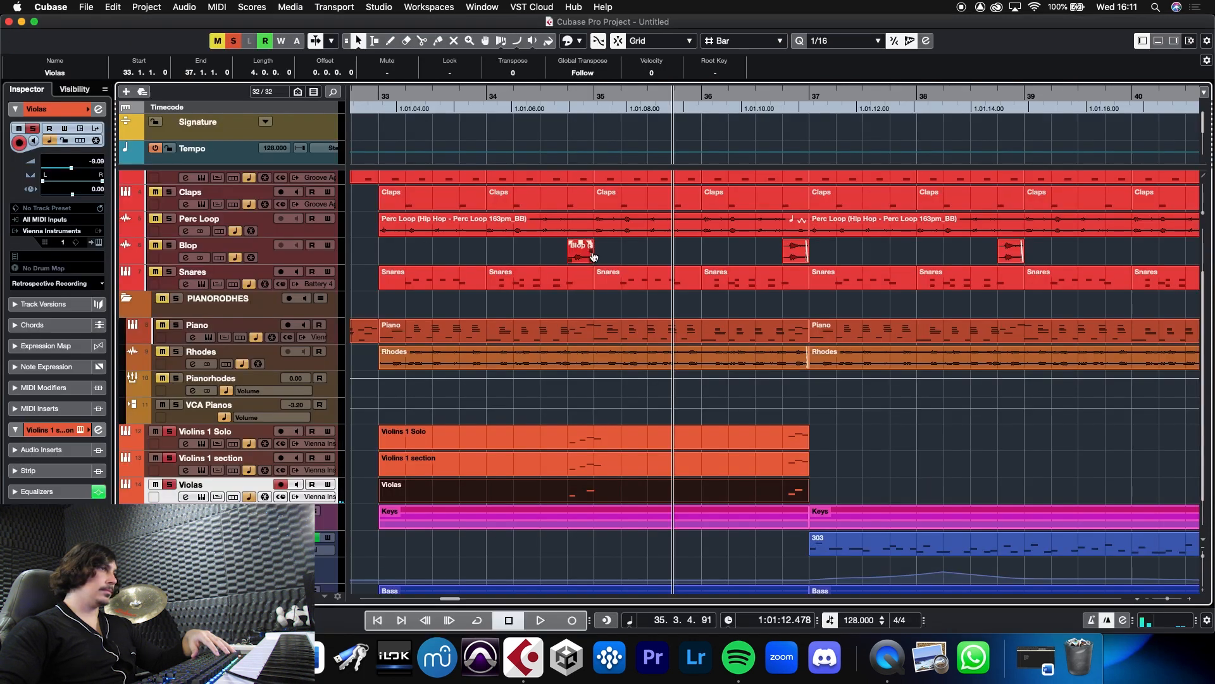
# Play the arrangement from bar 35 to check the violas against the violins
pyautogui.click(555, 98)
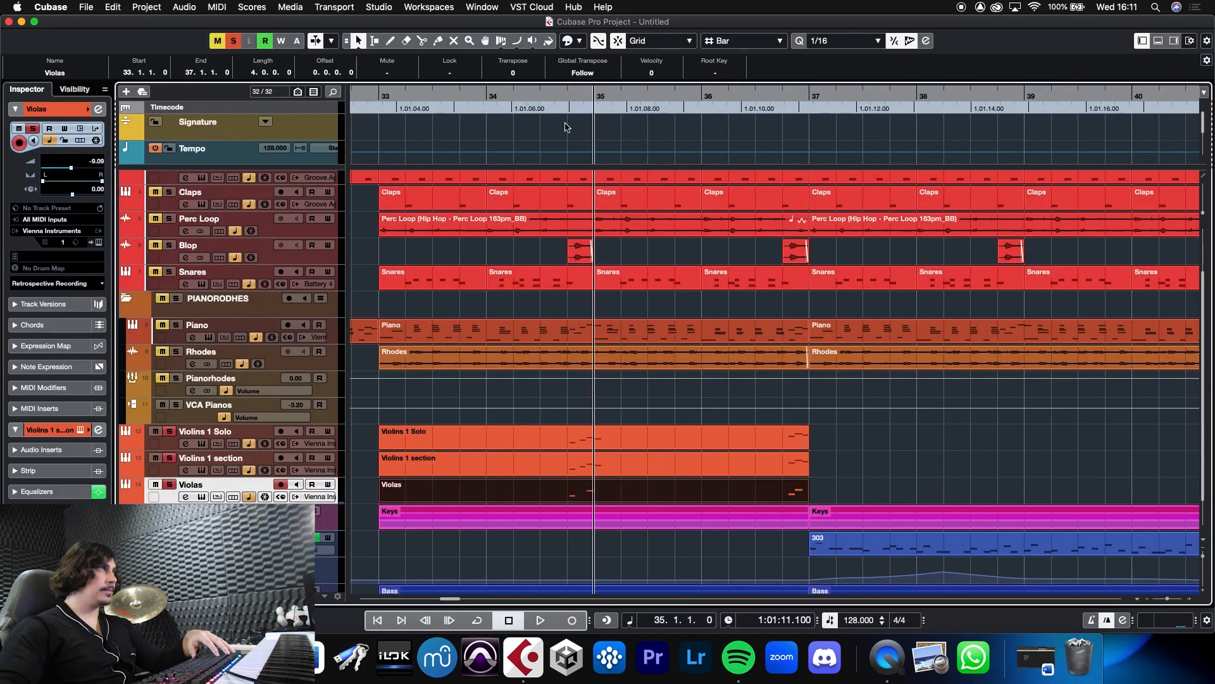
pyautogui.press('space')
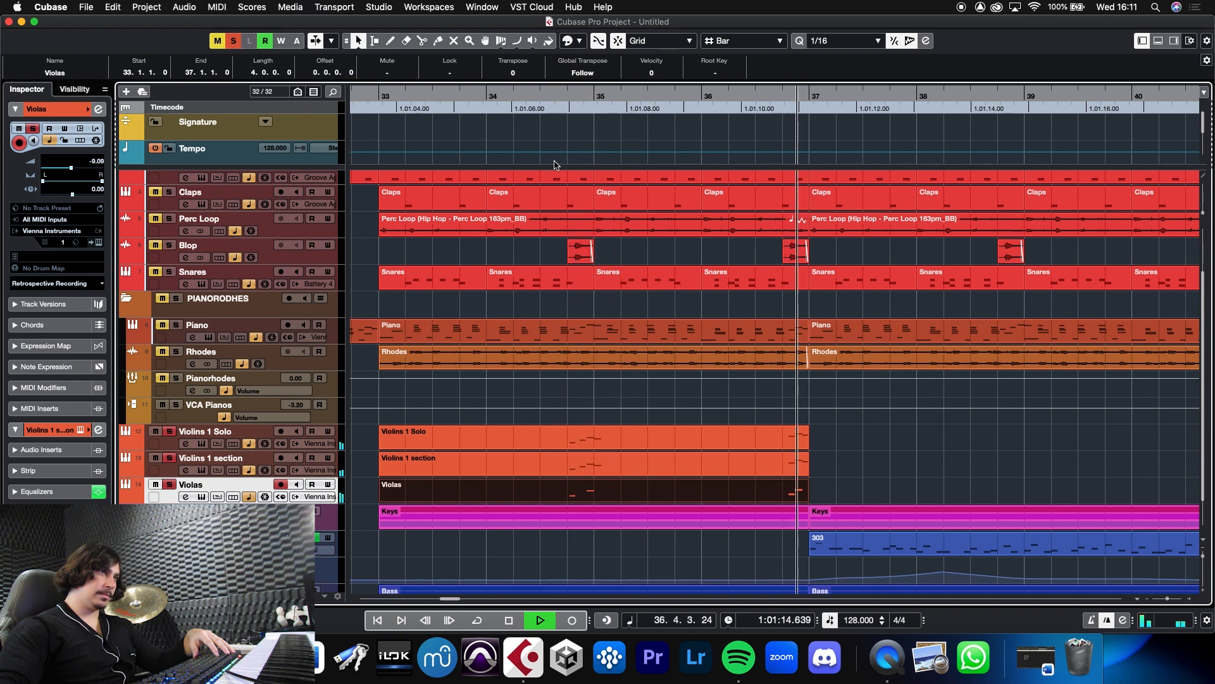
pyautogui.press('space')
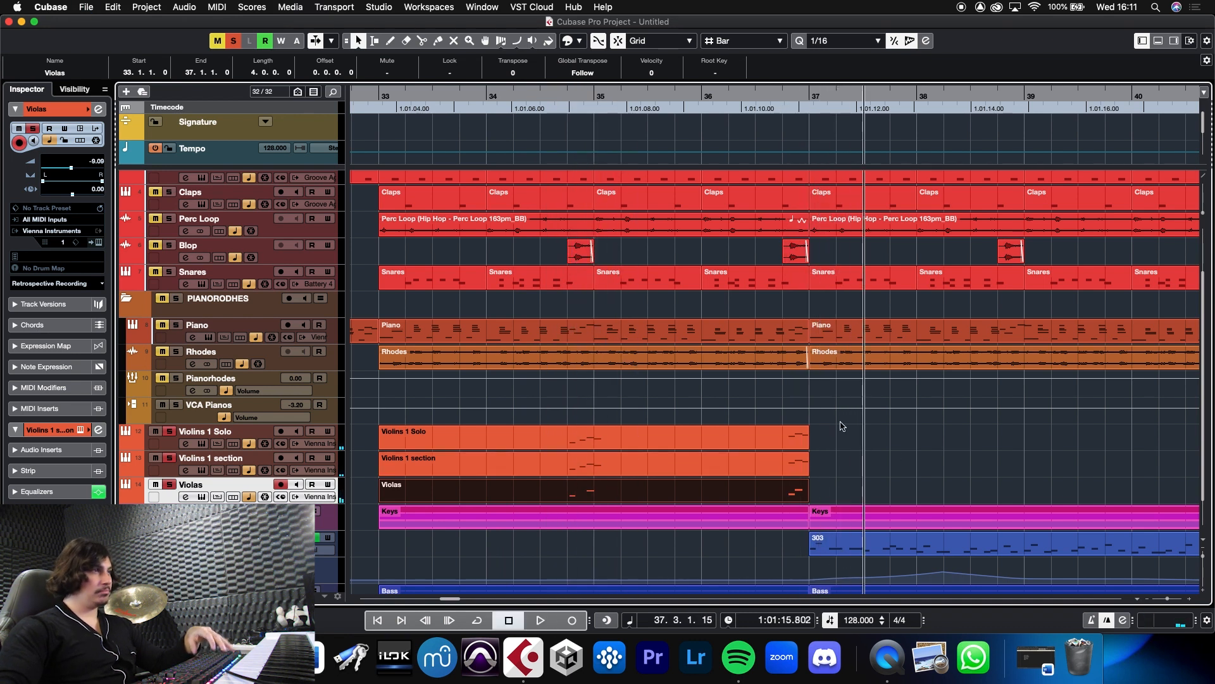
# Duplicate the Violas track and delete the copied event from the duplicate
pyautogui.press('shift+super+d')
pyautogui.scroll(-3, 816, 398)
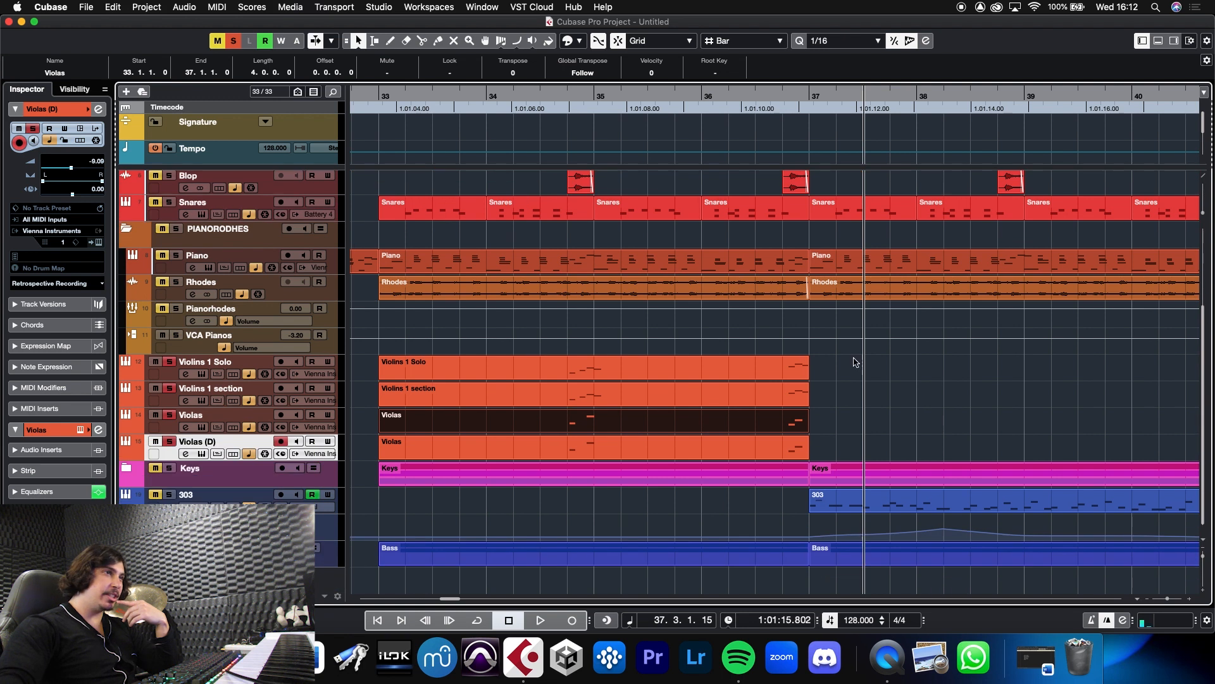
pyautogui.click(434, 457)
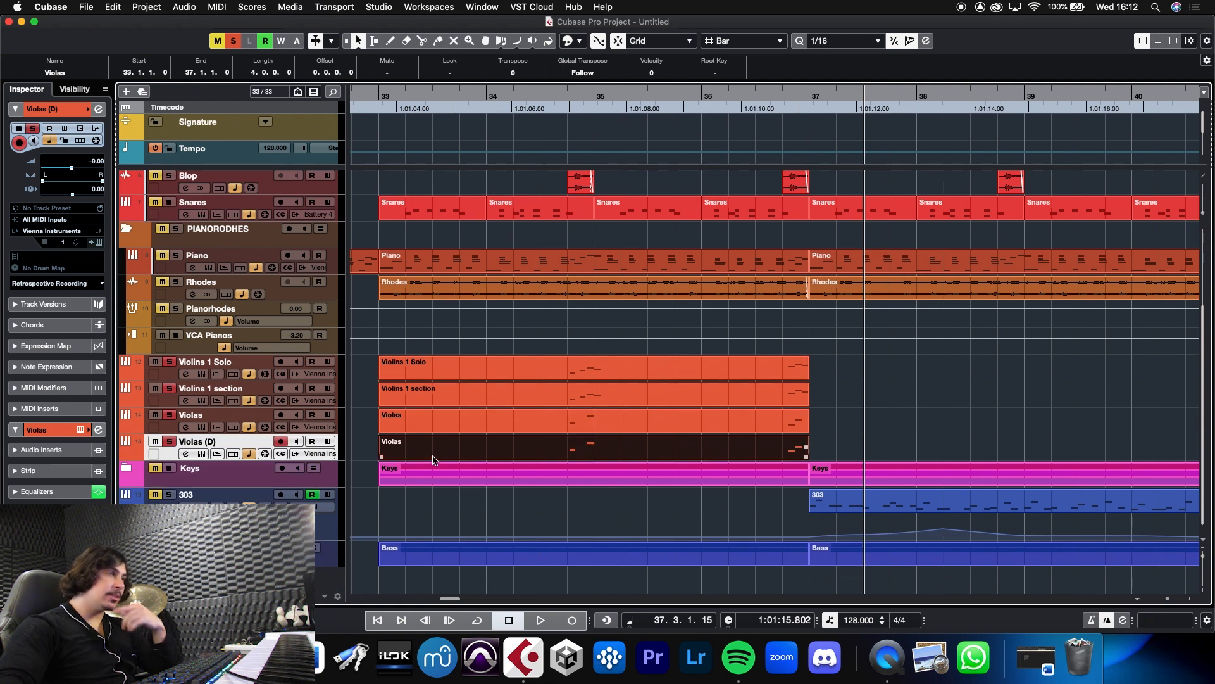
pyautogui.press('Delete')
# Rename the duplicated Violas track Cellos
pyautogui.doubleClick(217, 442)
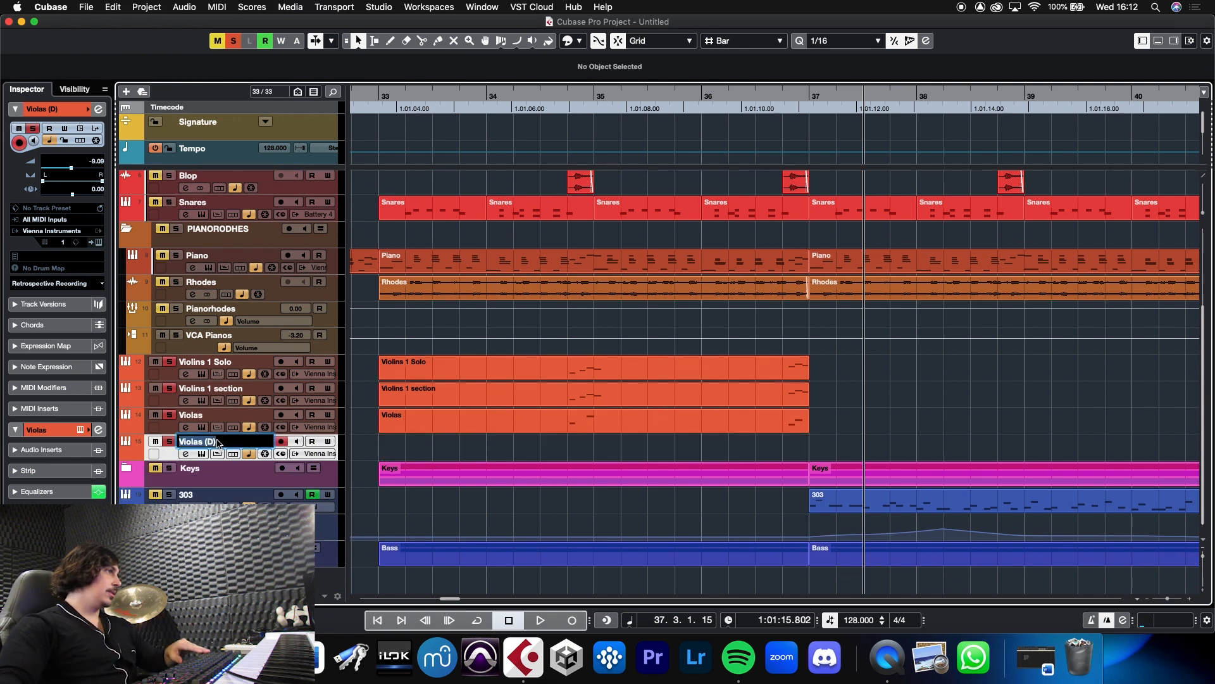
pyautogui.write('Cello')
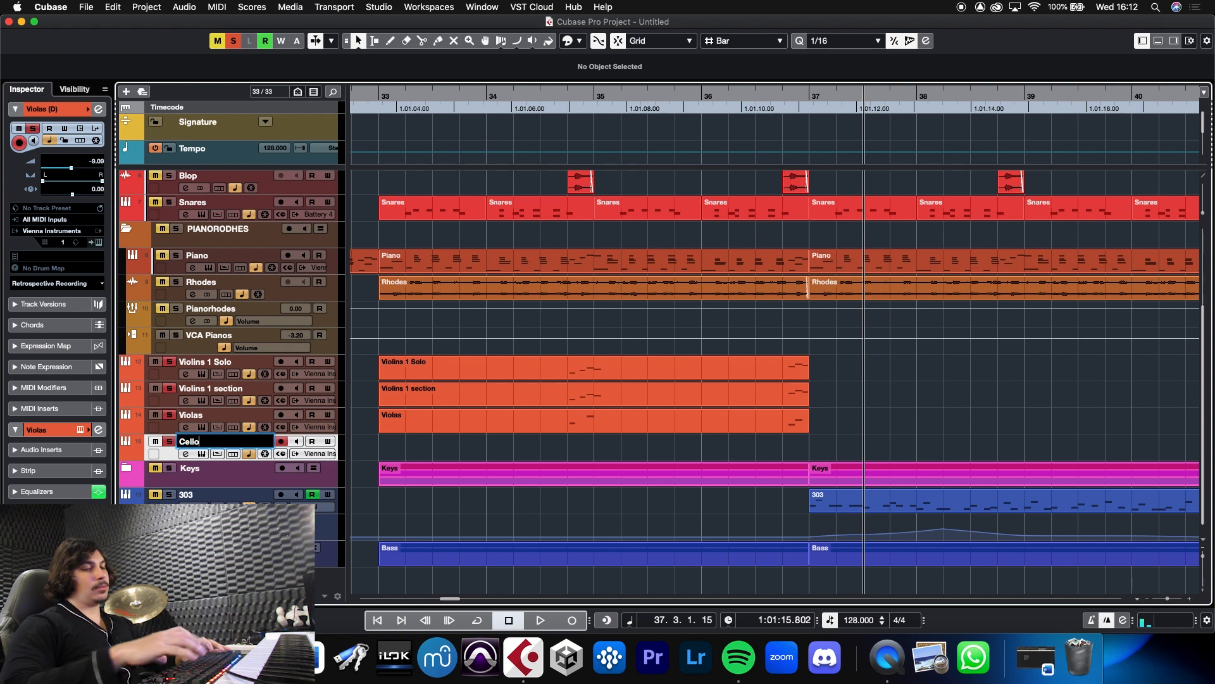
pyautogui.write('s')
pyautogui.press('Return')
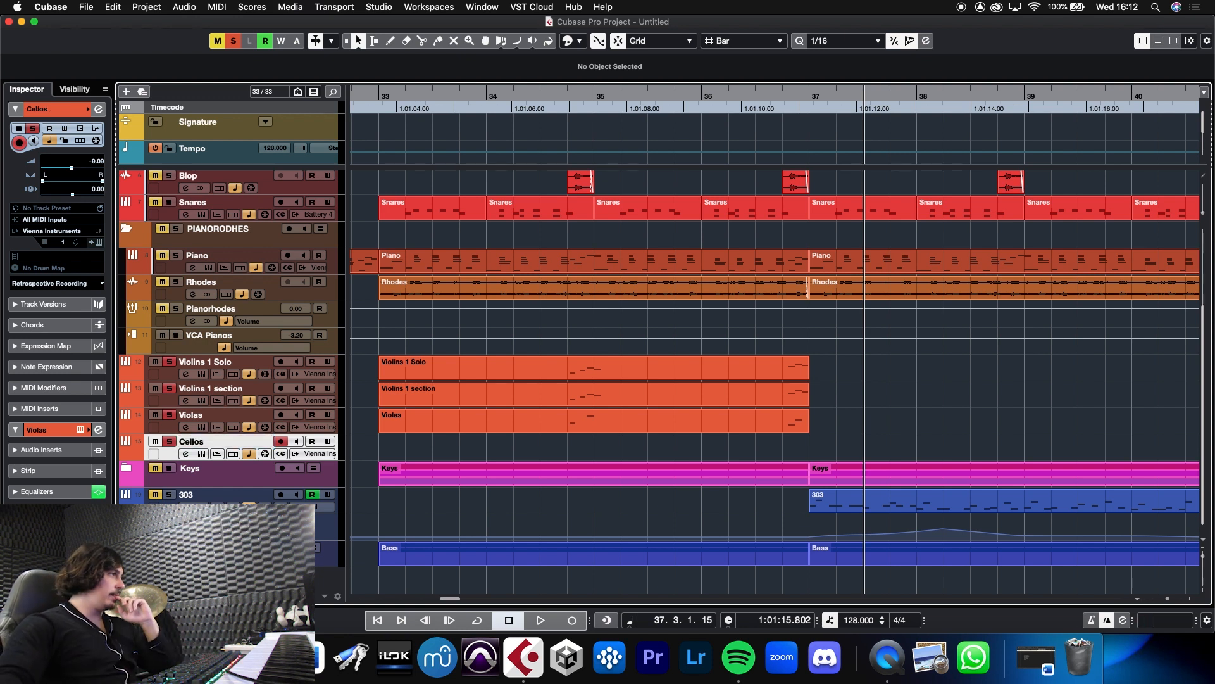
# Expand the Bass folder, copy the Bass event of bars 33 to 36 onto the Cellos track and open the copy in the Key Editor
pyautogui.click(126, 547)
pyautogui.scroll(-3, 1199, 334)
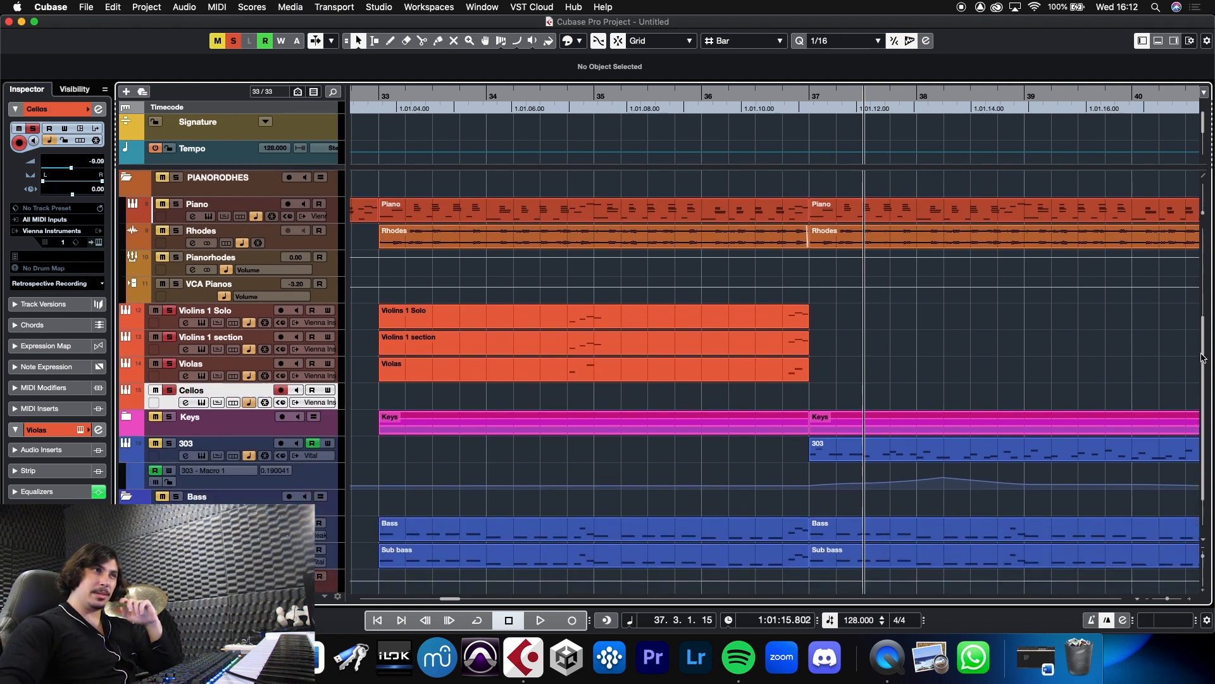
pyautogui.moveTo(415, 482); pyautogui.dragTo(412, 350)
pyautogui.doubleClick(412, 351)
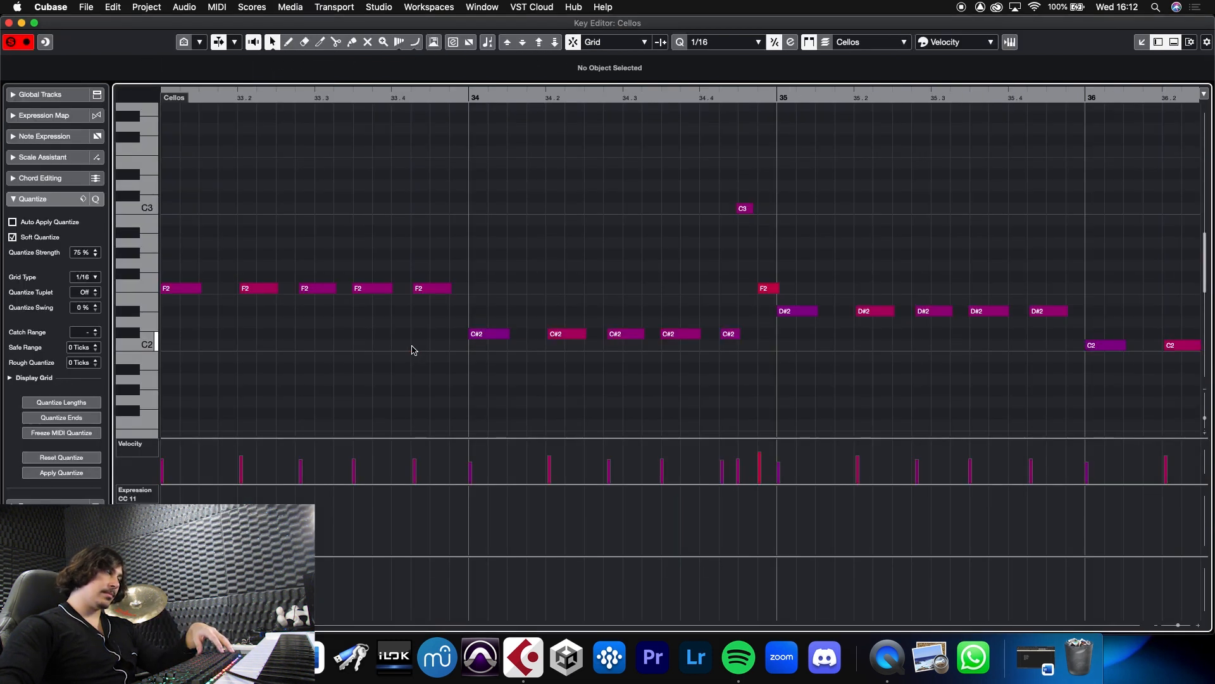
# Delete the repeated bass notes in bars 33 to 36 of the Cellos part, keeping only the short runs before bars 35 and 37
pyautogui.moveTo(618, 83); pyautogui.dragTo(618, 48)
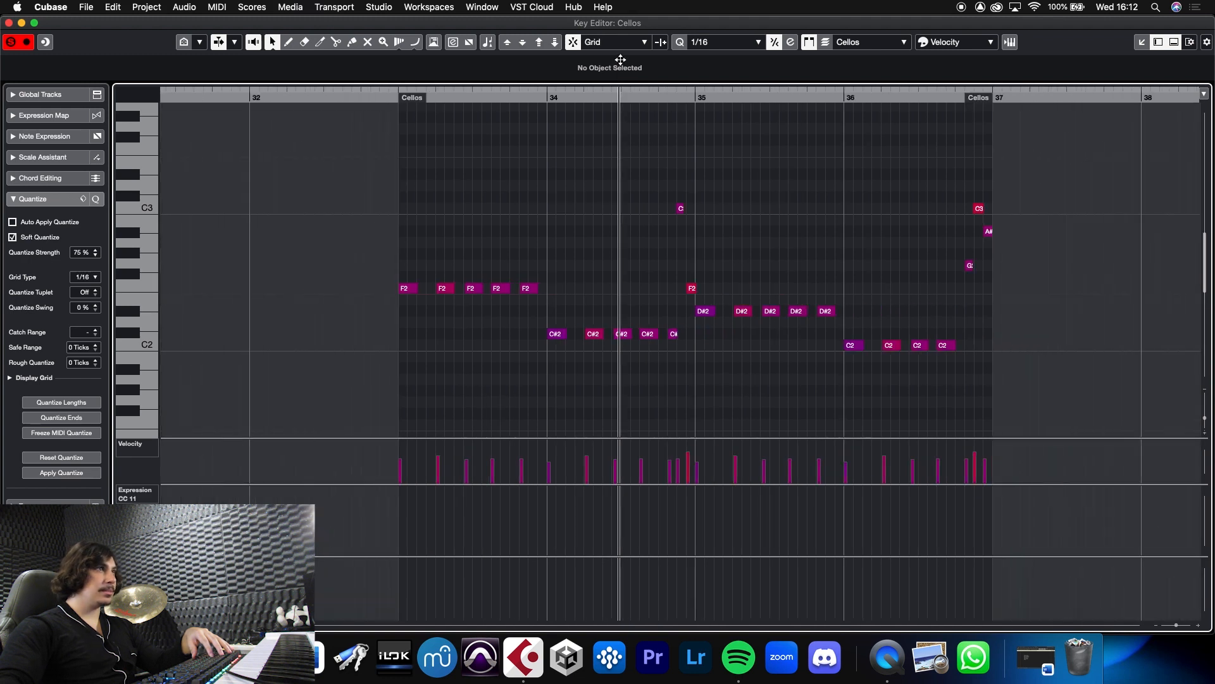
pyautogui.moveTo(393, 252); pyautogui.dragTo(654, 366)
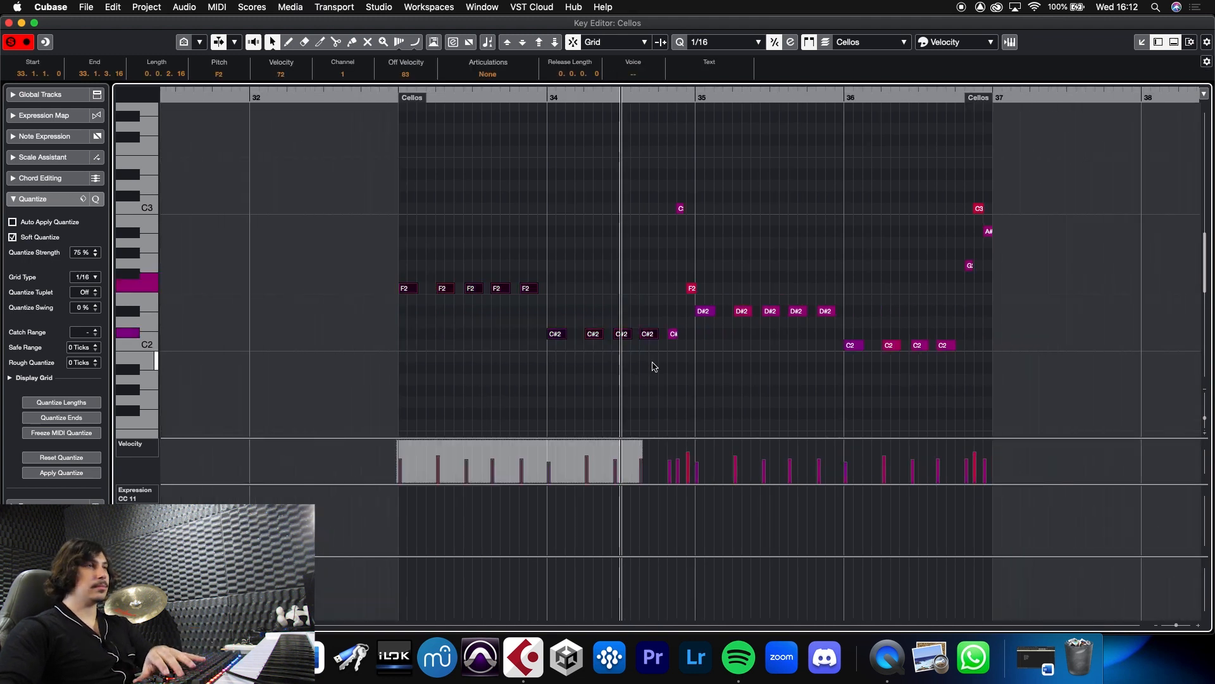
pyautogui.press('Delete')
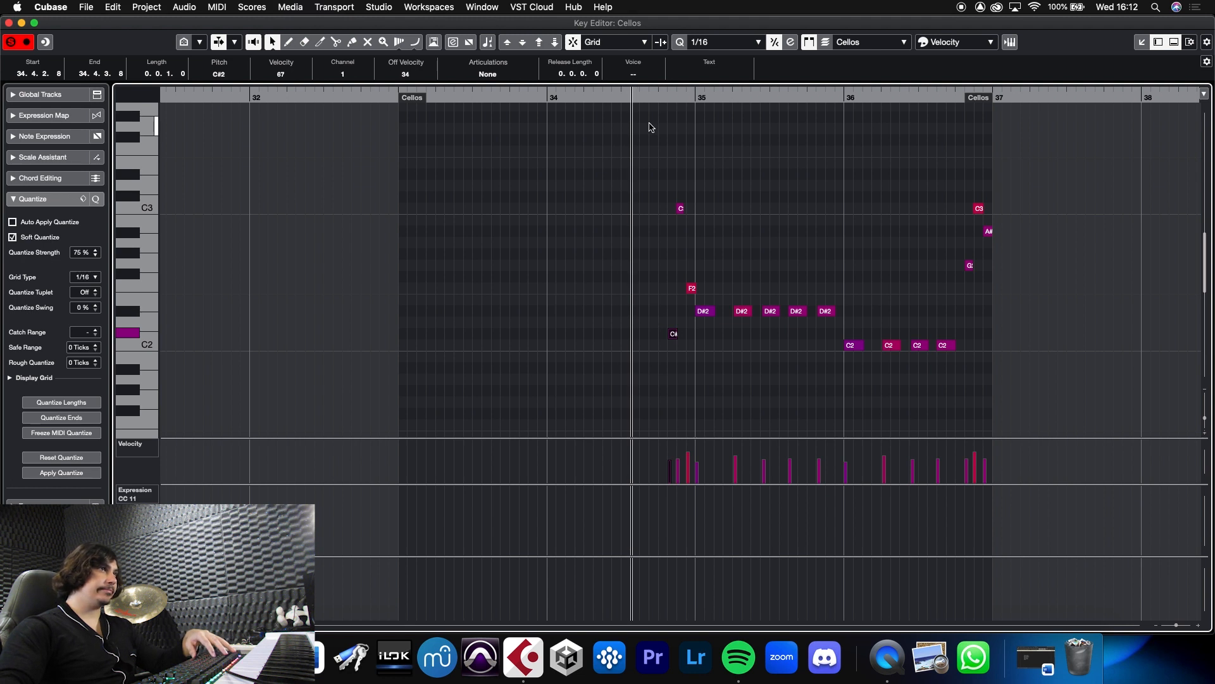
pyautogui.press('space')
pyautogui.click(719, 303)
pyautogui.moveTo(719, 303); pyautogui.dragTo(964, 372)
pyautogui.press('Delete')
pyautogui.press('Delete')
pyautogui.press('space')
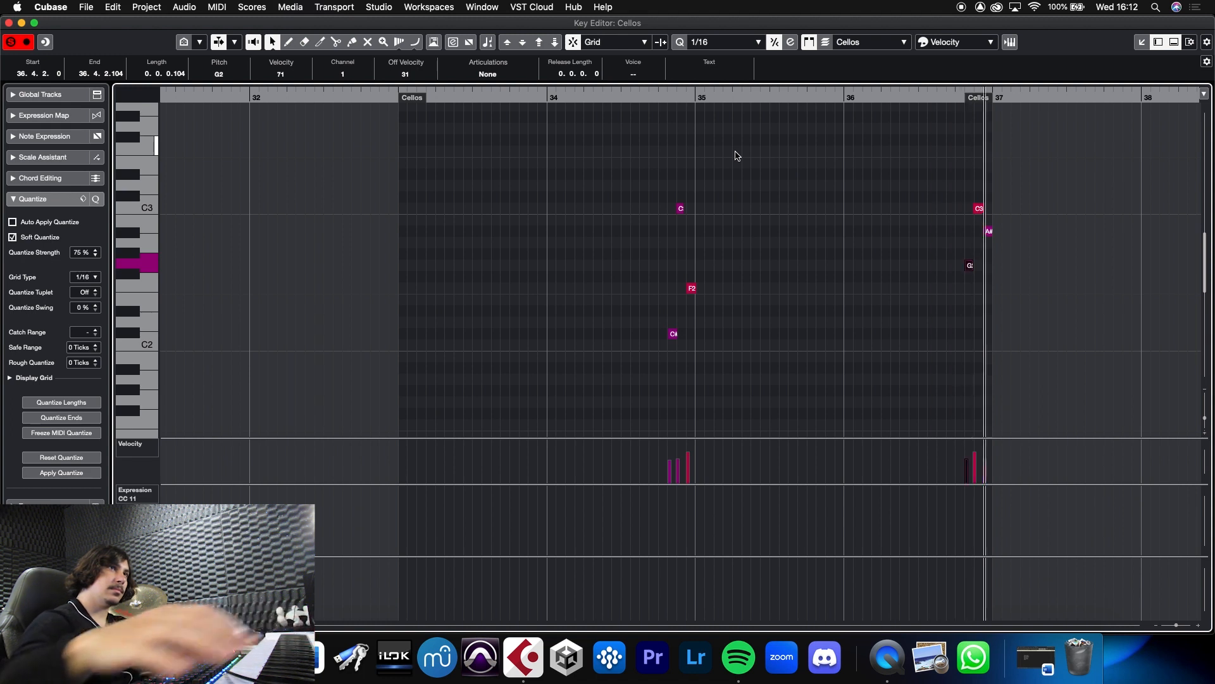
# Lower the C3 note before bar 35 in the Cellos part by an octave to C2 and play the run
pyautogui.press('space')
pyautogui.press('space')
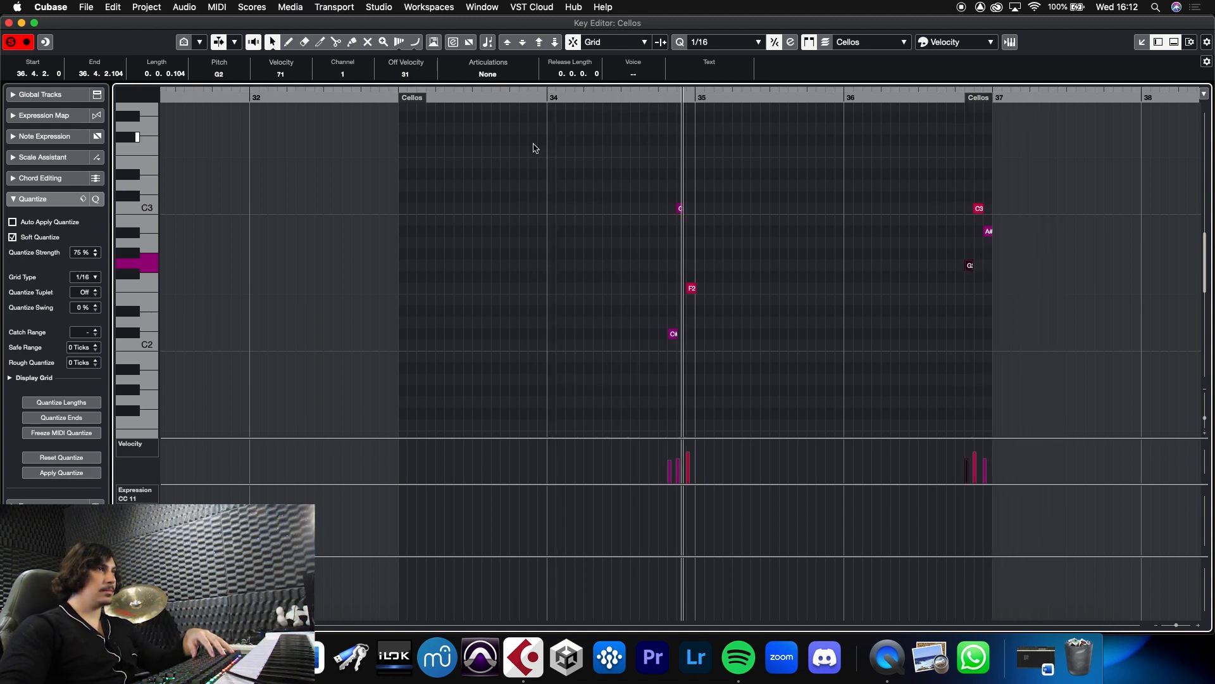
pyautogui.moveTo(677, 96); pyautogui.dragTo(669, 112)
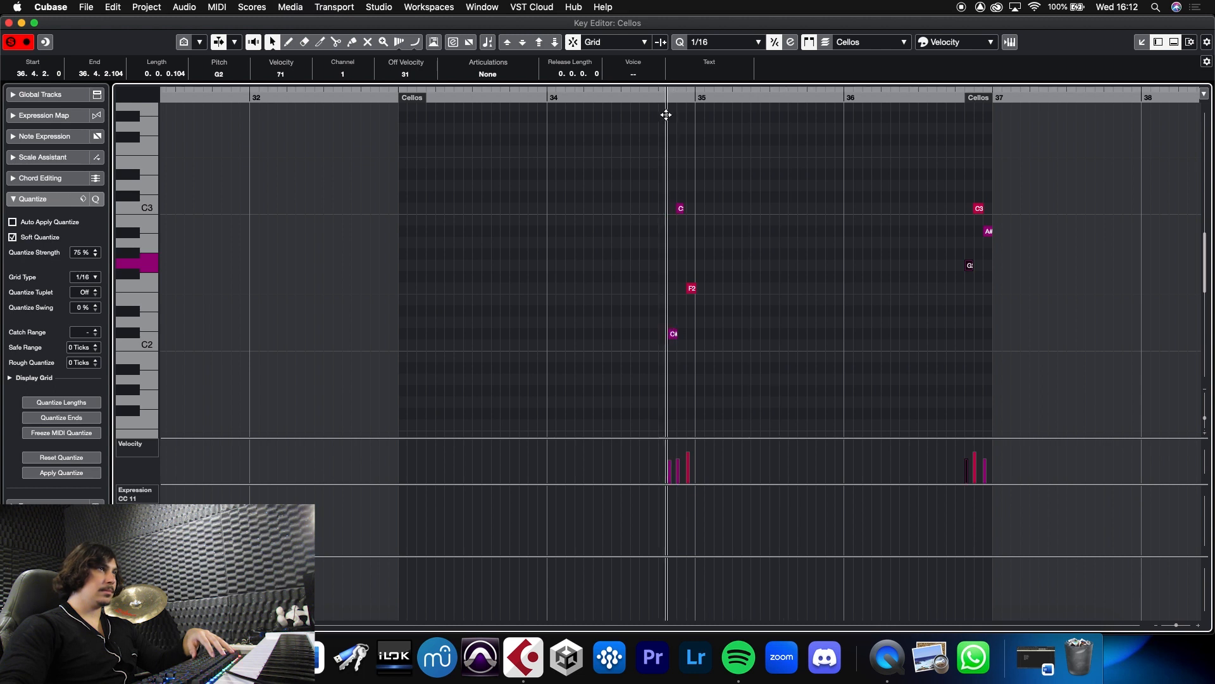
pyautogui.press('h')
pyautogui.press('h')
pyautogui.click(737, 208)
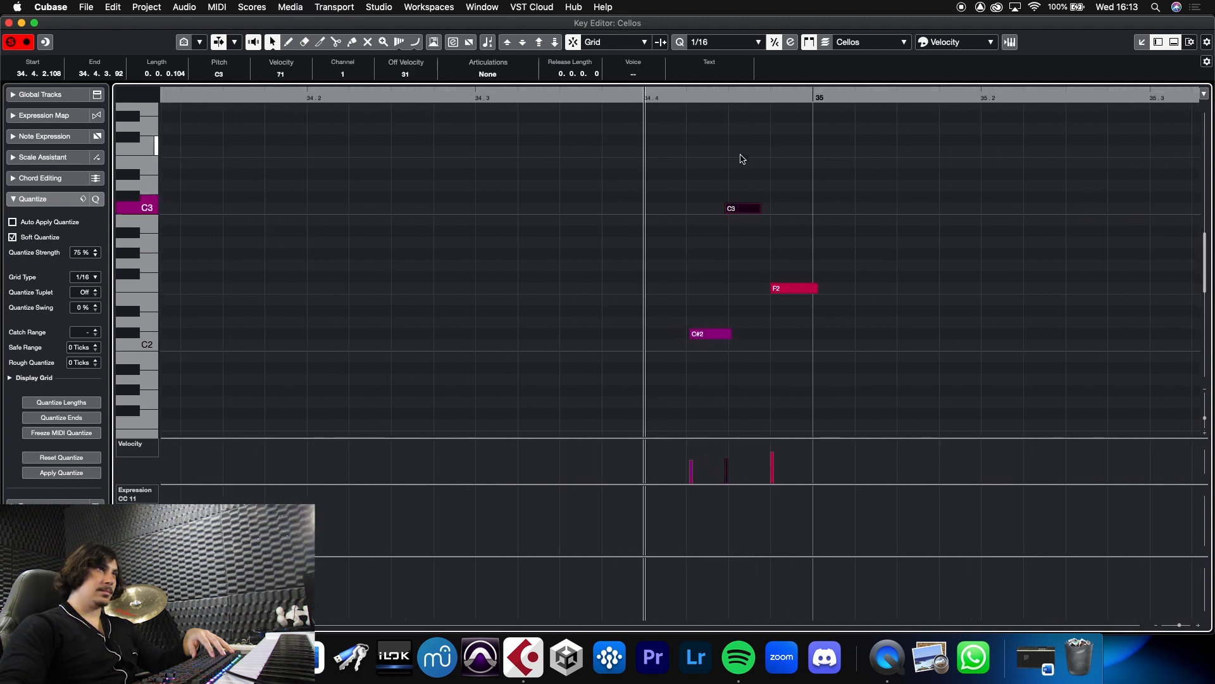
pyautogui.hotkey('shift', 'Down')
pyautogui.press('space')
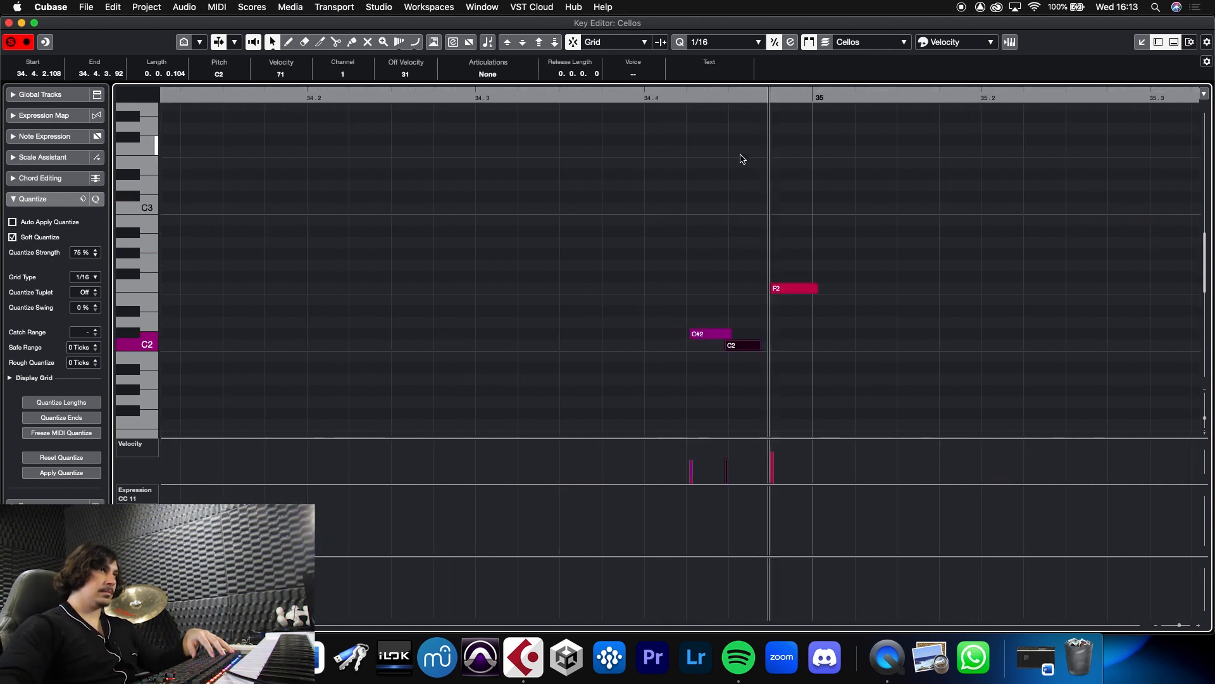
pyautogui.press('space')
# Play back the Cellos runs leading into bars 35 and 37 in the Key Editor, and again with the other strings in the project
pyautogui.press('g')
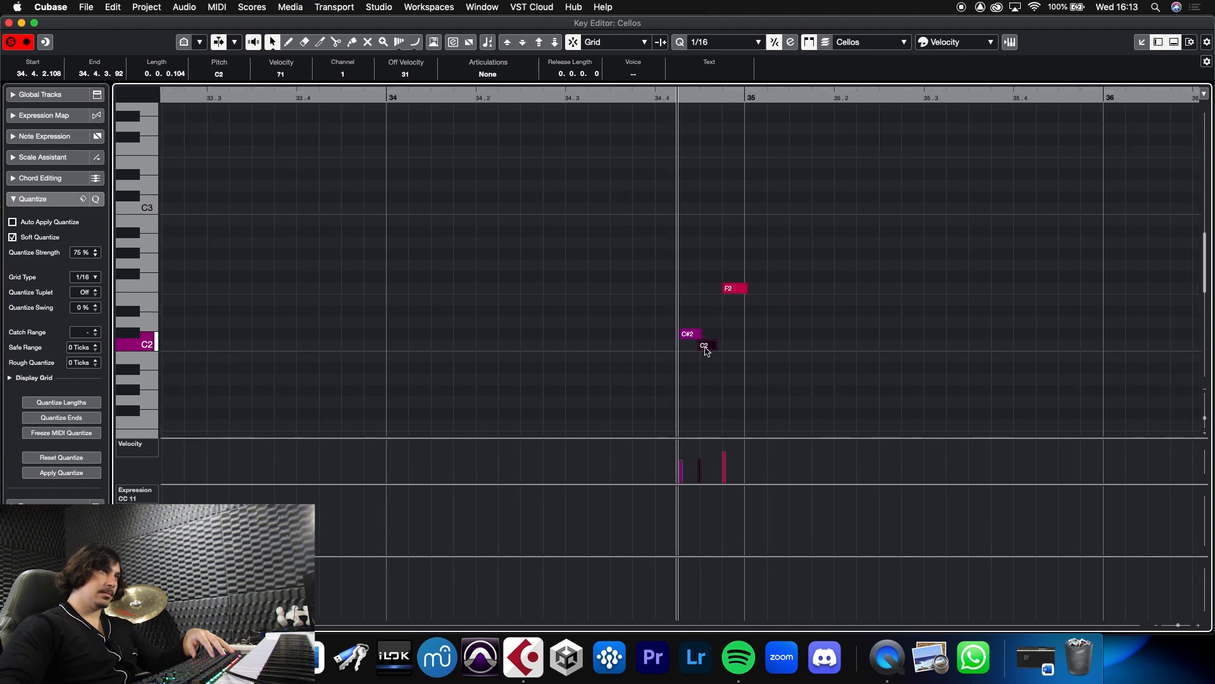
pyautogui.press('Left')
pyautogui.press('space')
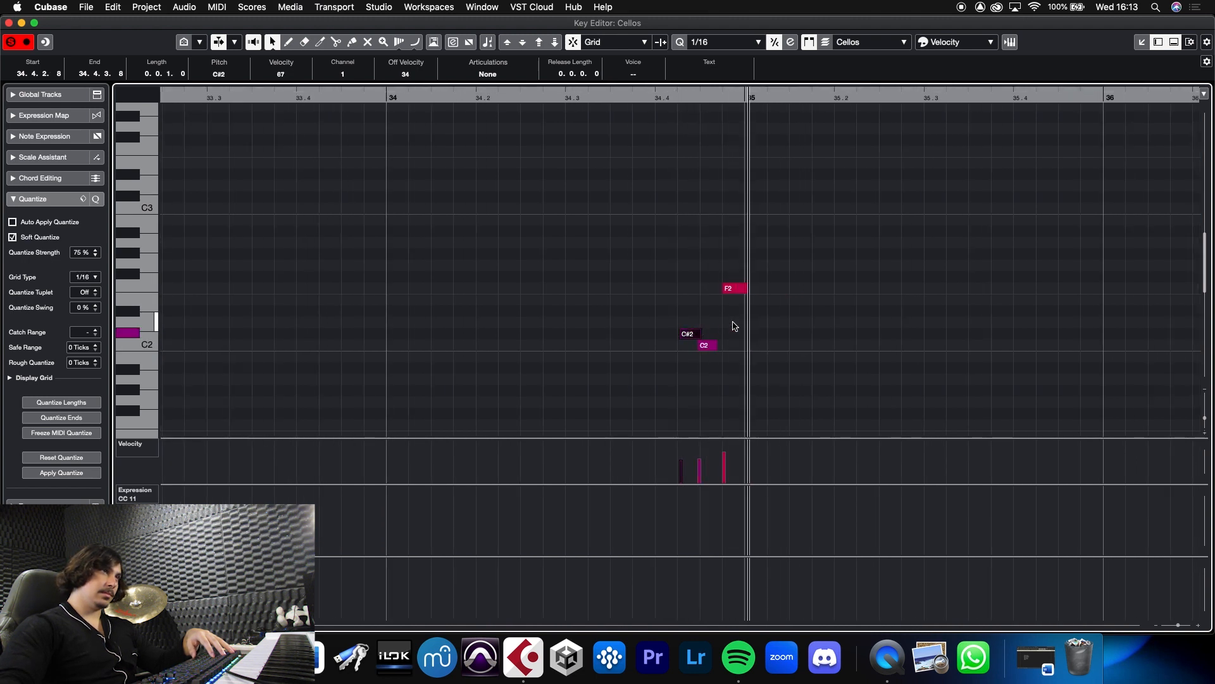
pyautogui.press('space')
pyautogui.moveTo(653, 103); pyautogui.dragTo(649, 92)
pyautogui.moveTo(652, 94); pyautogui.dragTo(652, 76)
pyautogui.moveTo(879, 109); pyautogui.dragTo(896, 224)
pyautogui.click(859, 101)
pyautogui.press('space')
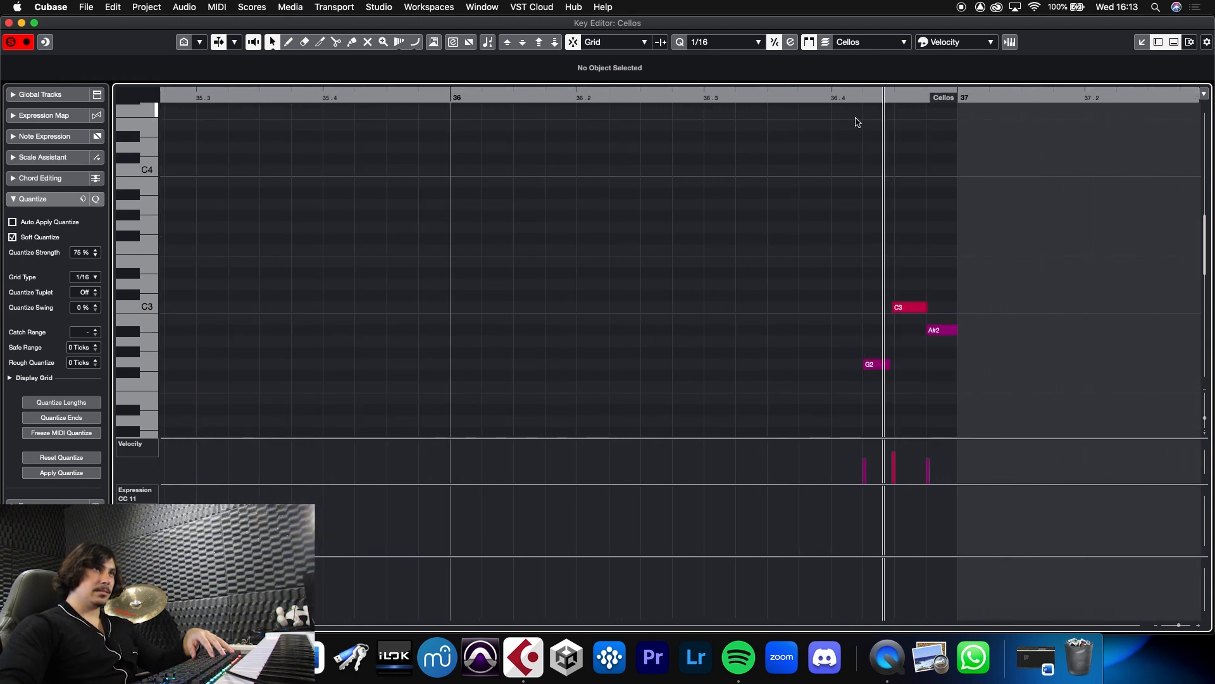
pyautogui.press('space')
pyautogui.click(9, 23)
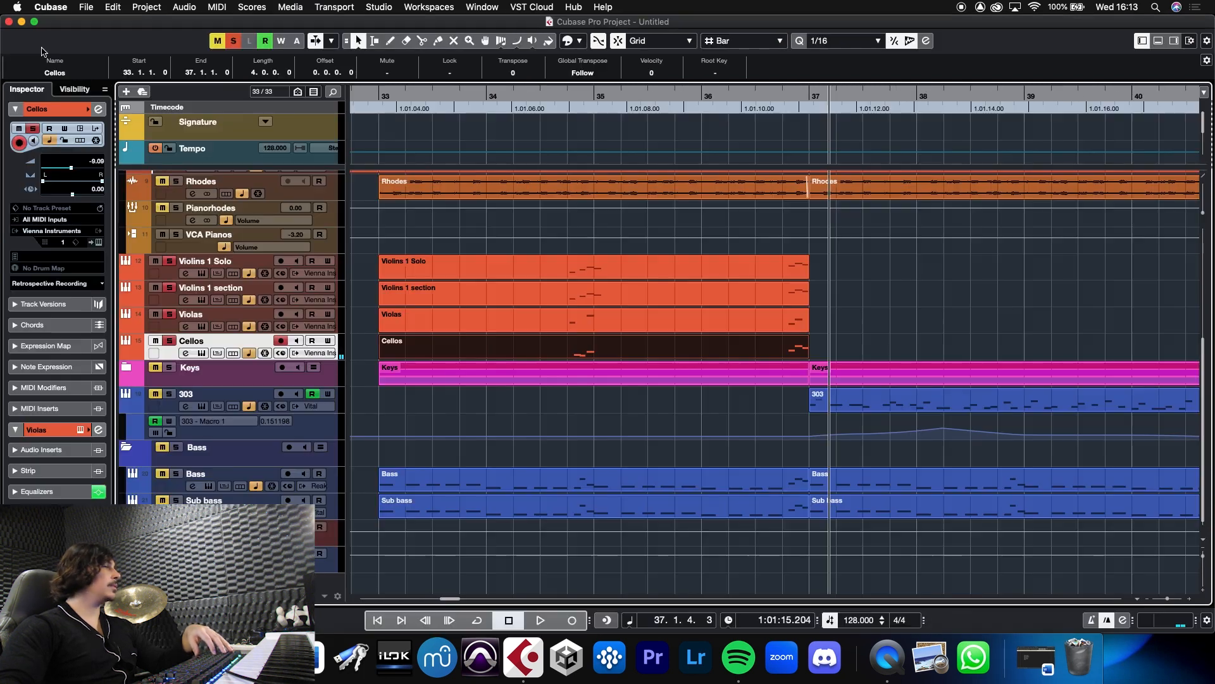
pyautogui.press('space')
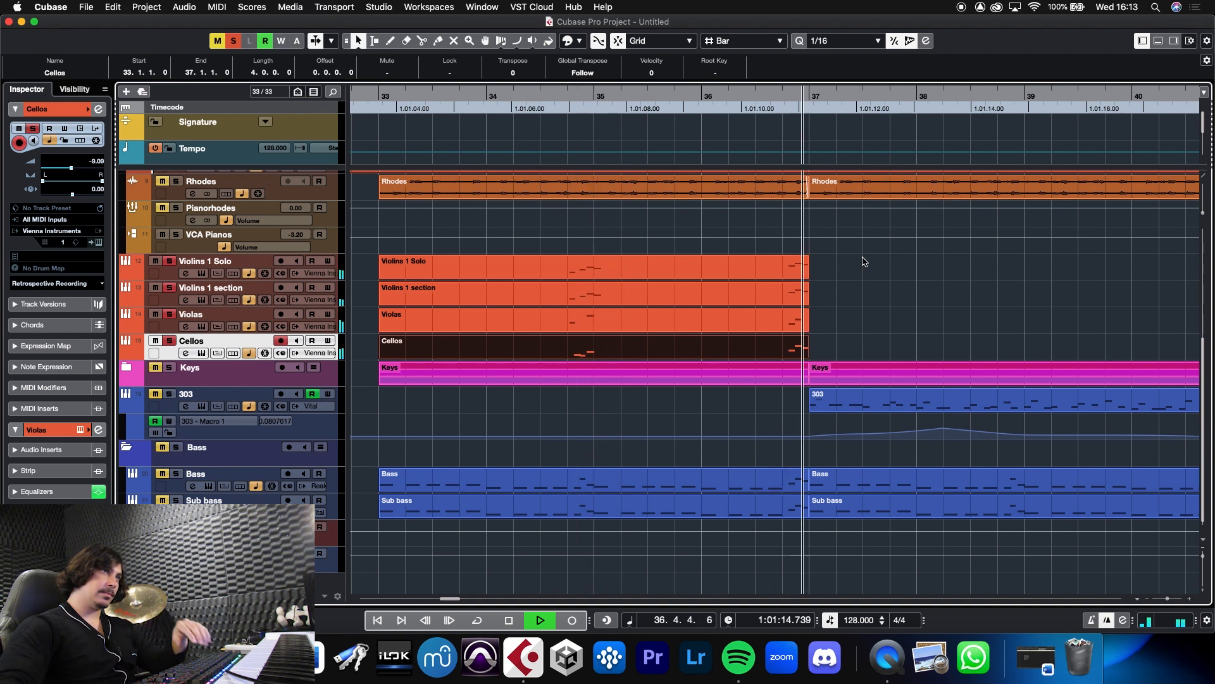
# Open the Violins 1 Solo part in the Key Editor and set the Expression controller lane to Pitchbend
pyautogui.doubleClick(791, 266)
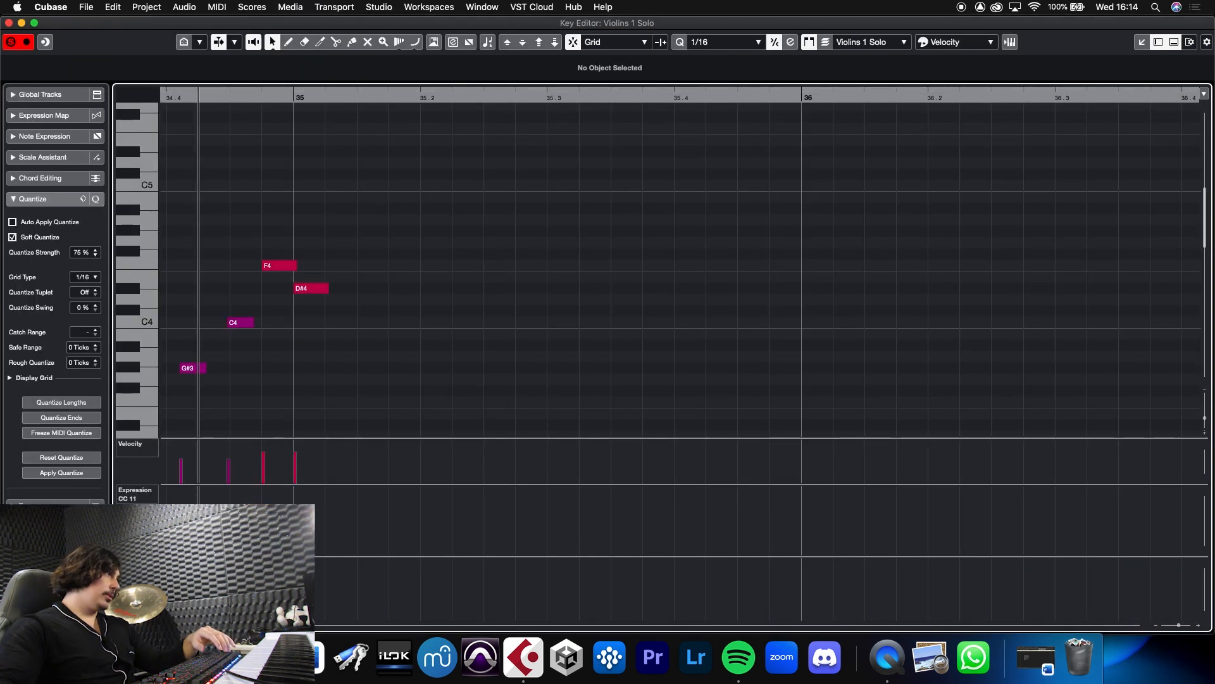
pyautogui.click(138, 498)
pyautogui.click(194, 504)
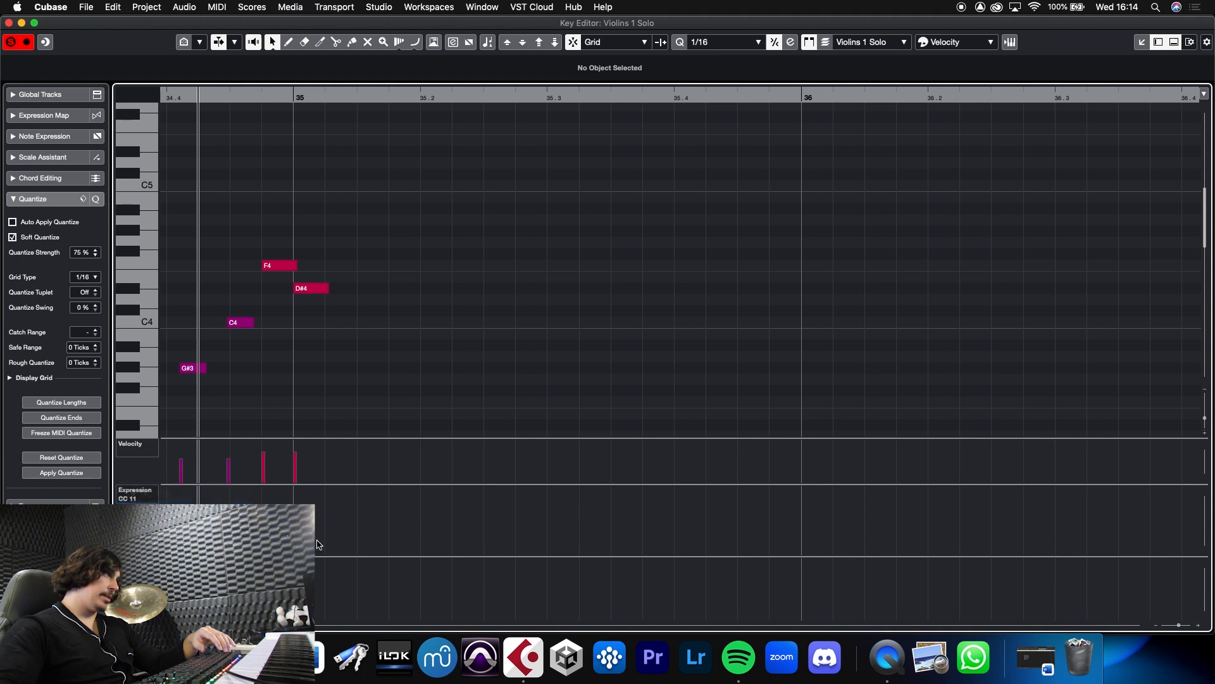
pyautogui.click(229, 96)
pyautogui.moveTo(230, 96); pyautogui.dragTo(353, 157)
pyautogui.press('g')
pyautogui.press('g')
pyautogui.press('g')
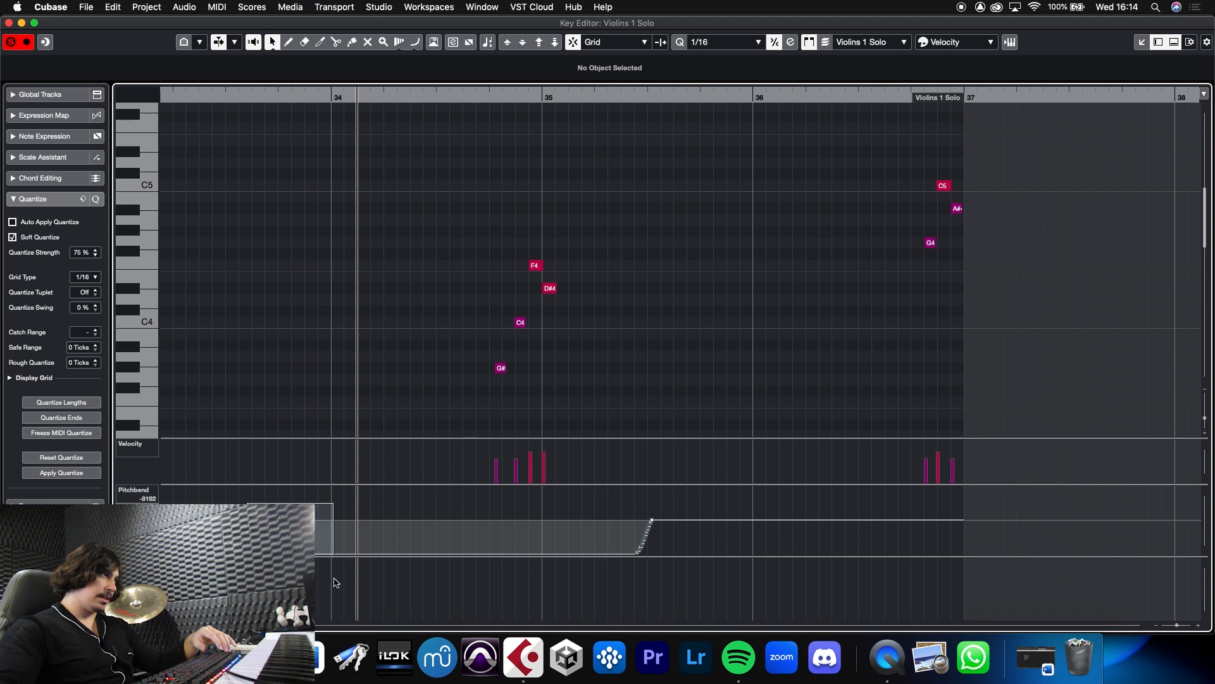
# Replace the existing Violins 1 Solo pitch bend curve with a step down to about -5200 at 36.2.4
pyautogui.moveTo(335, 579); pyautogui.dragTo(335, 579)
pyautogui.press('Delete')
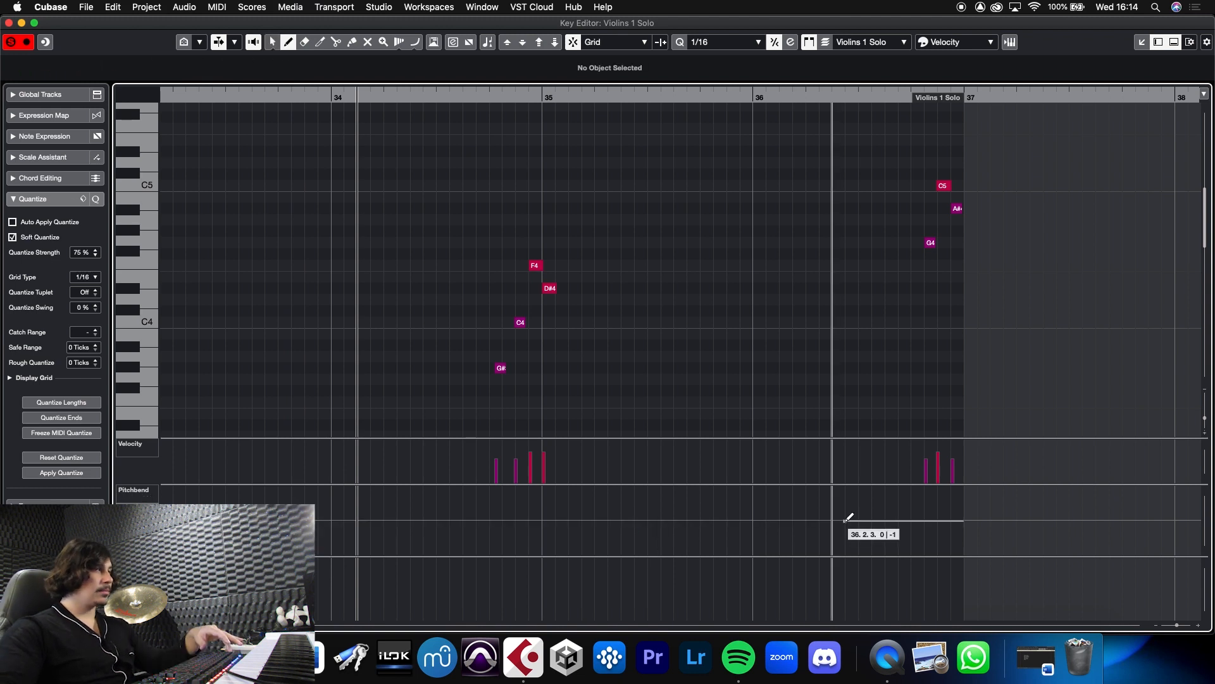
pyautogui.press('1')
pyautogui.moveTo(847, 520); pyautogui.dragTo(846, 544)
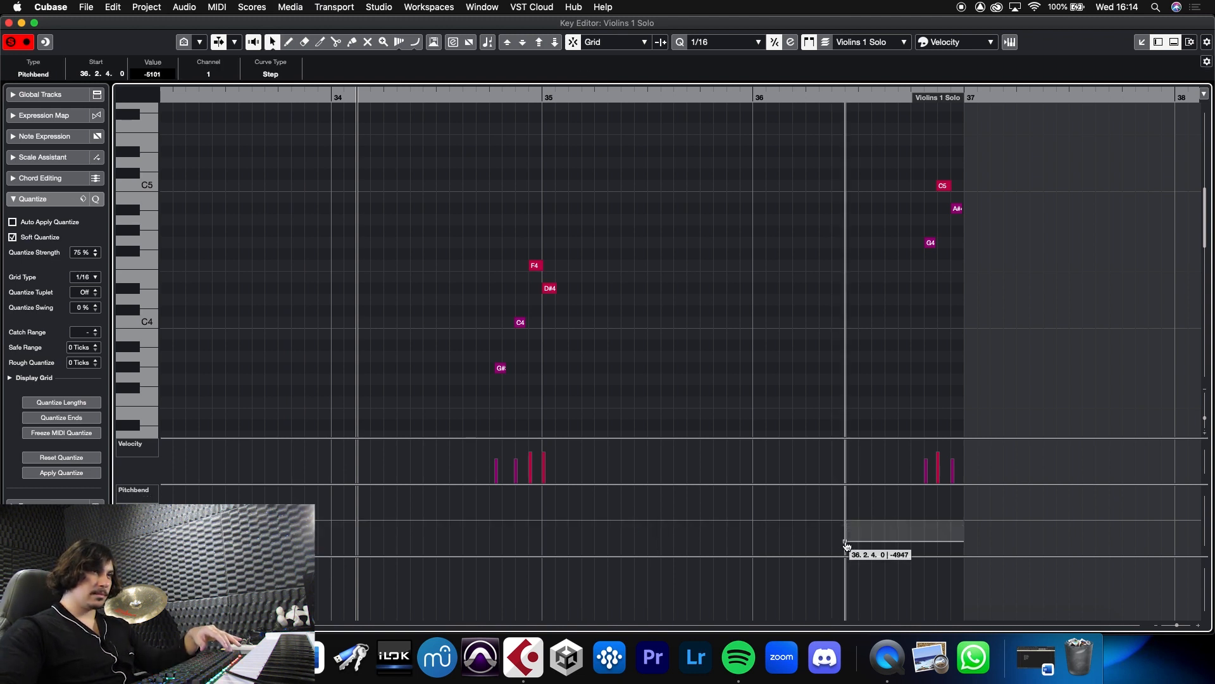
pyautogui.press('Return')
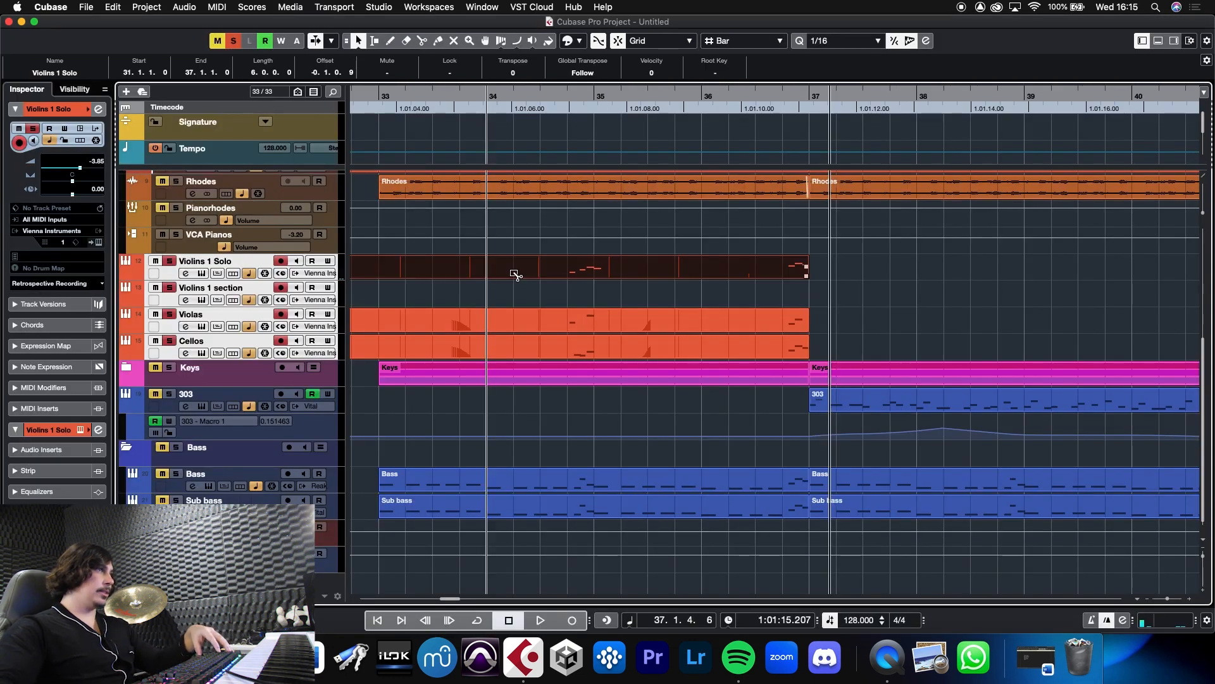
# Extend the Violas part to bar 38 and add a sixteenth-length F3 note at the start of bar 37
pyautogui.doubleClick(587, 324)
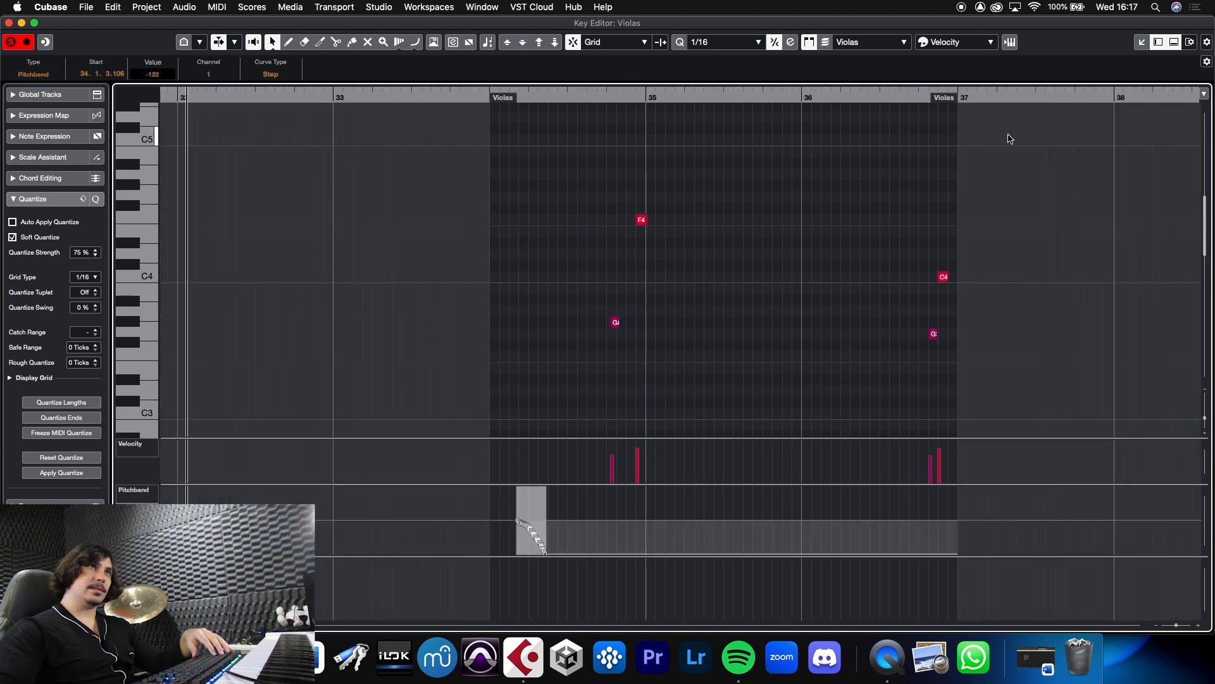
pyautogui.moveTo(954, 103); pyautogui.dragTo(1110, 112)
pyautogui.moveTo(971, 96); pyautogui.dragTo(989, 163)
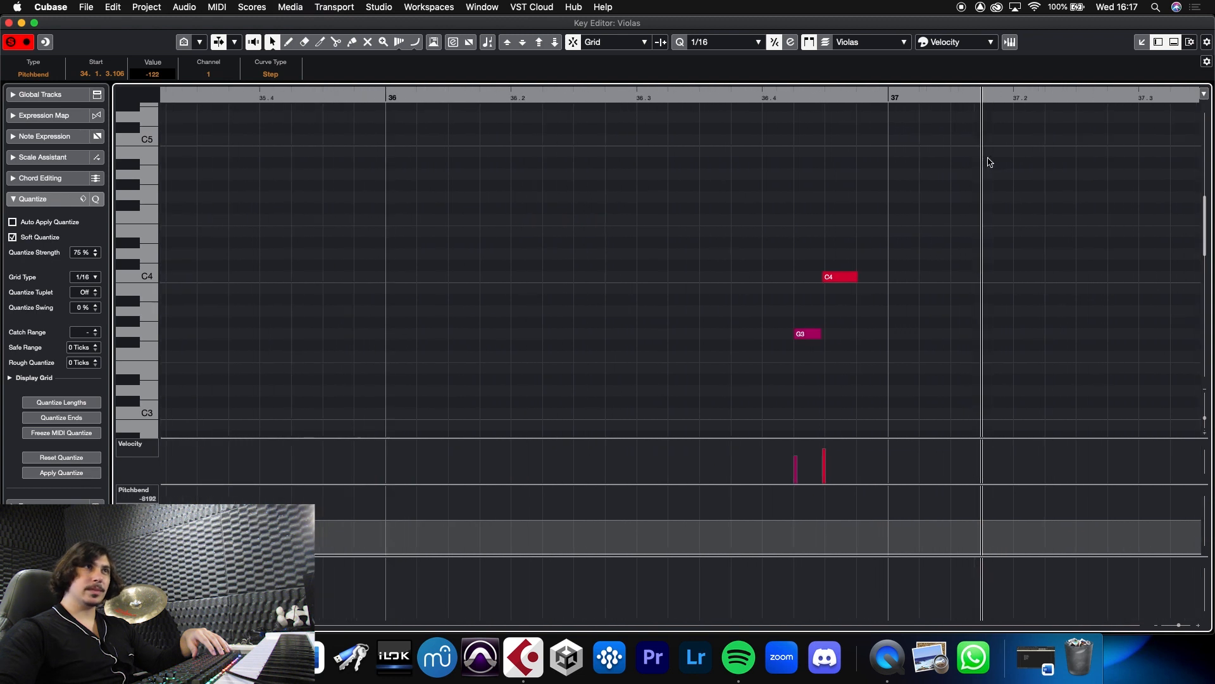
pyautogui.doubleClick(896, 362)
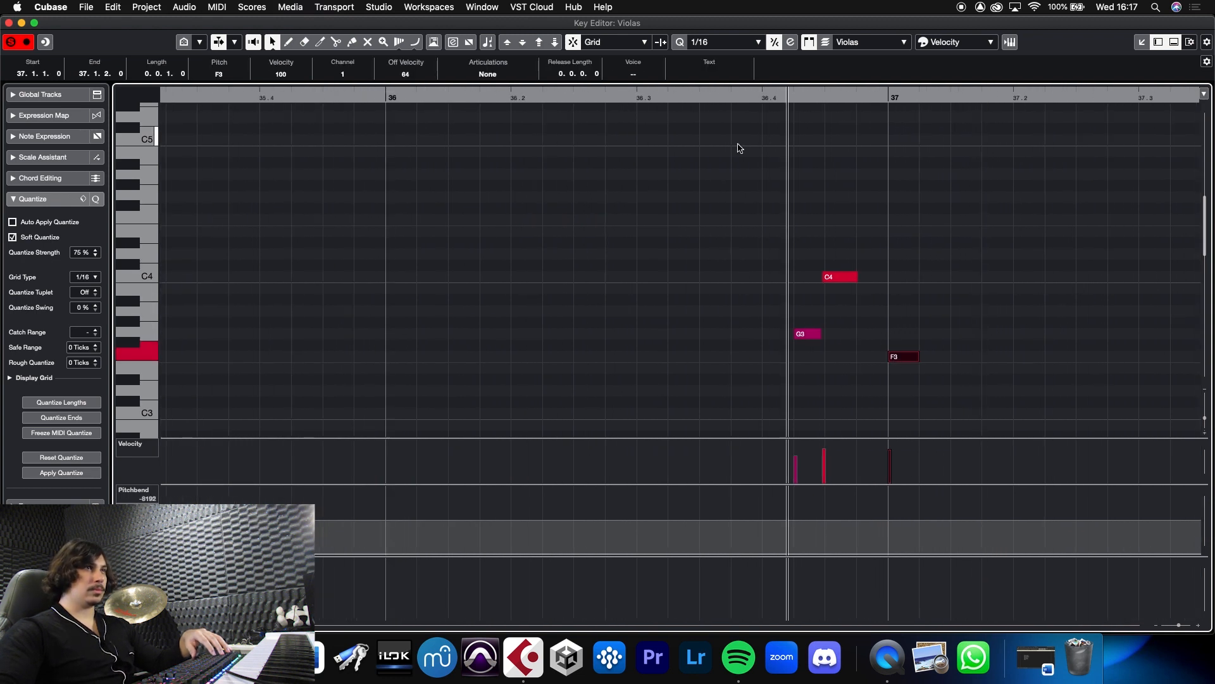
pyautogui.click(9, 23)
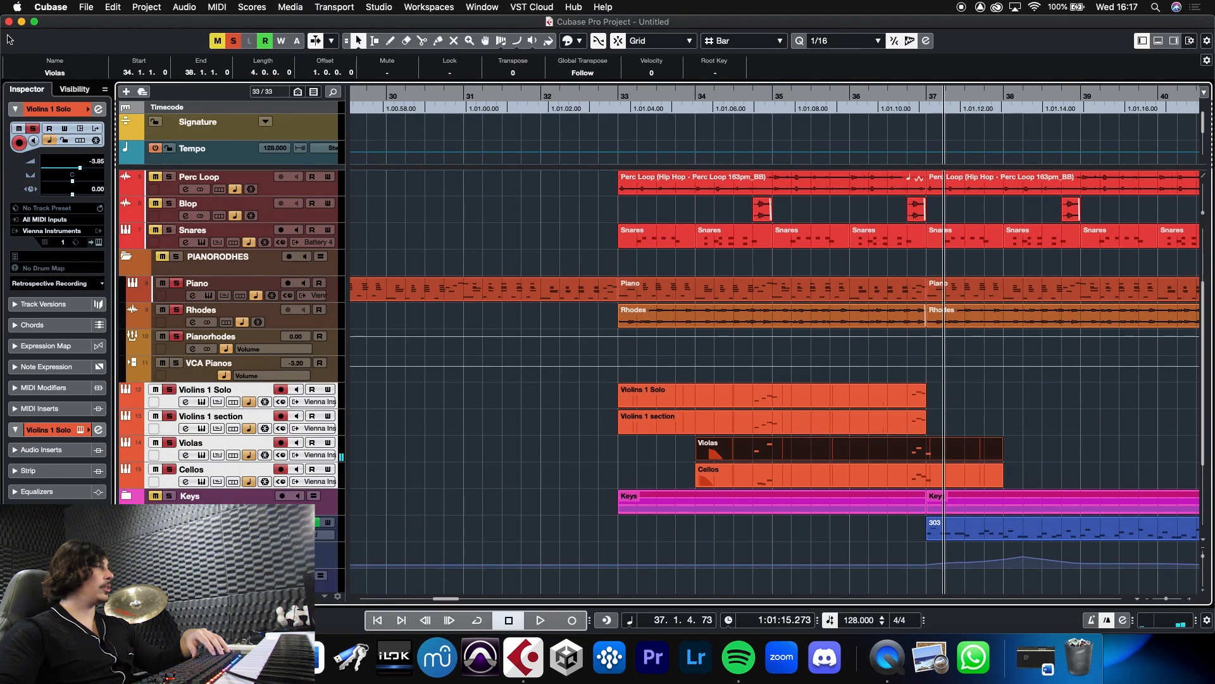
# Extend the ends of the Violins 1 Solo and Violins 1 section events to bar 38
pyautogui.moveTo(899, 373); pyautogui.dragTo(1003, 433)
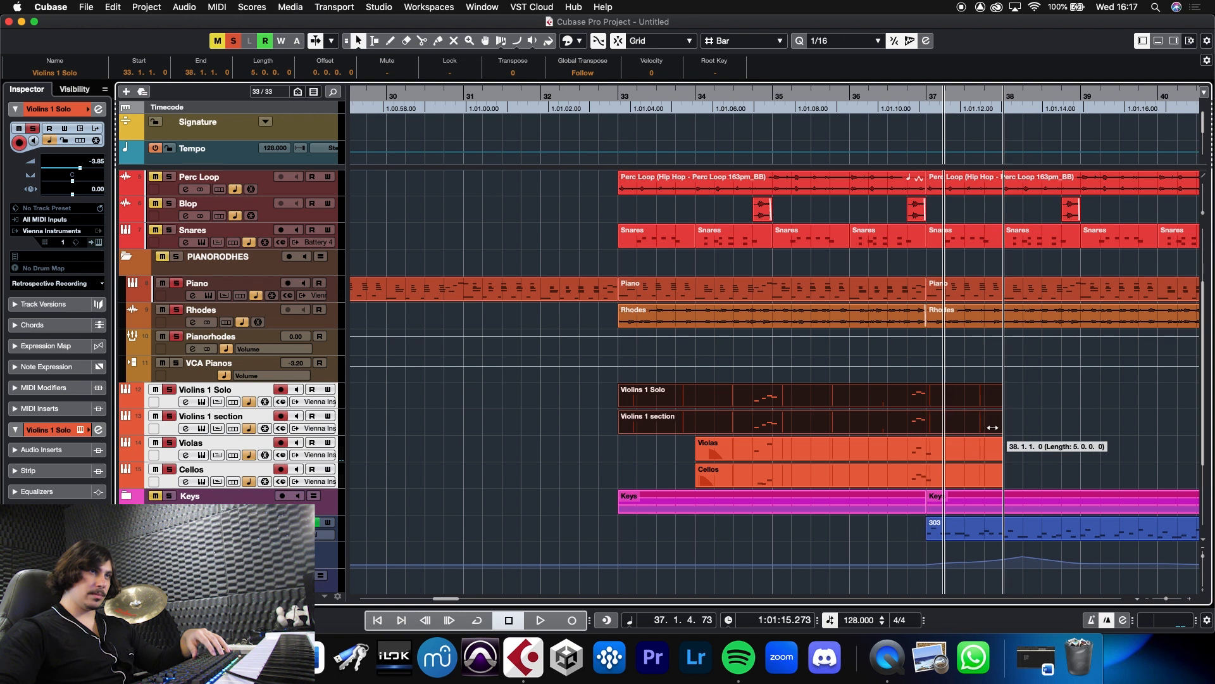
pyautogui.click(737, 437)
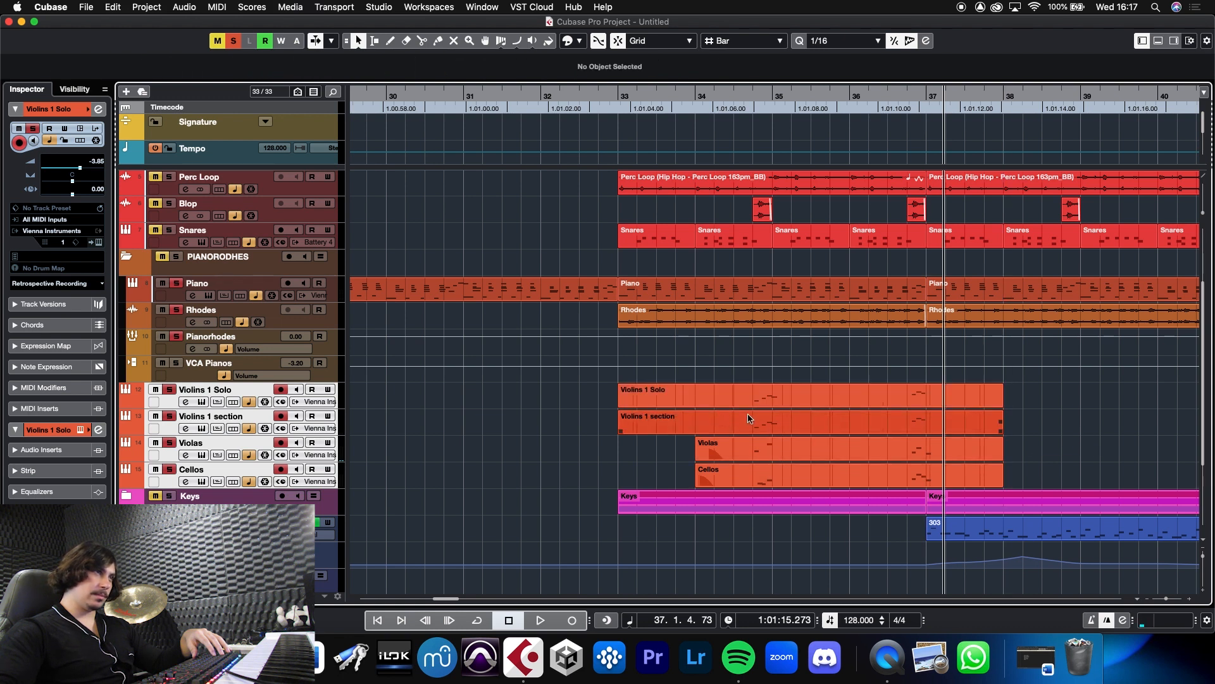
# Trim the start of the Violins 1 Solo part to bar 34 and add a sixteenth-length F4 note at bar 37
pyautogui.doubleClick(747, 396)
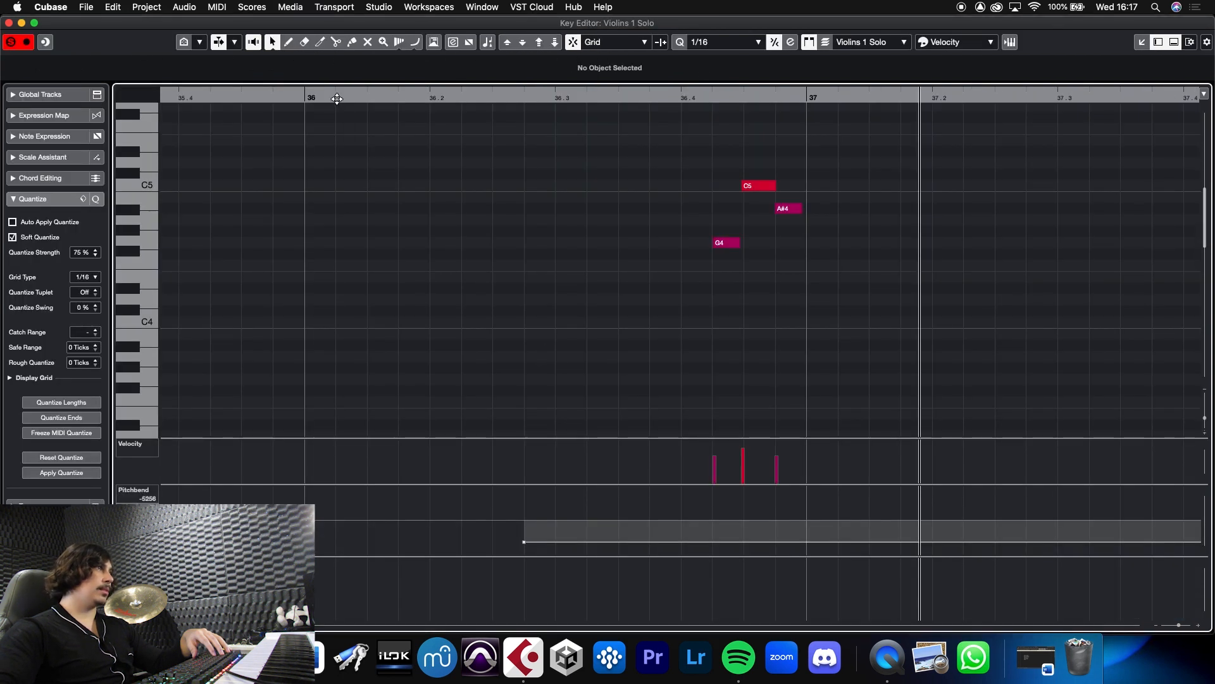
pyautogui.moveTo(336, 76); pyautogui.dragTo(200, 60)
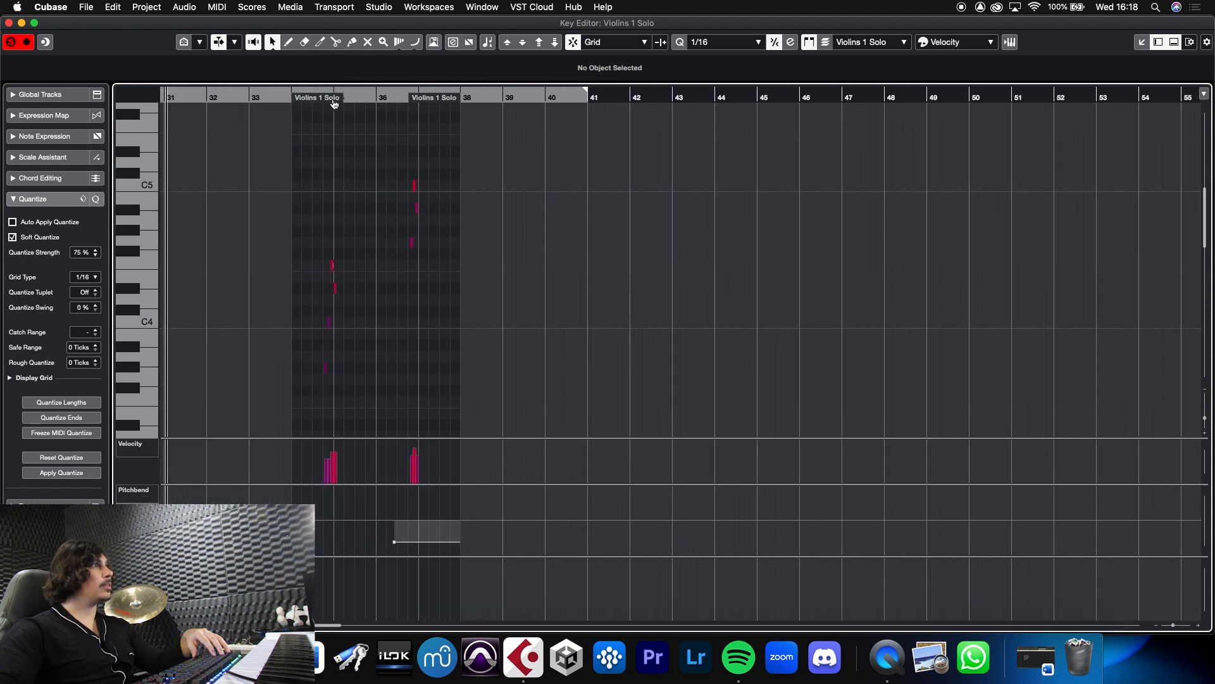
pyautogui.moveTo(400, 100); pyautogui.dragTo(412, 154)
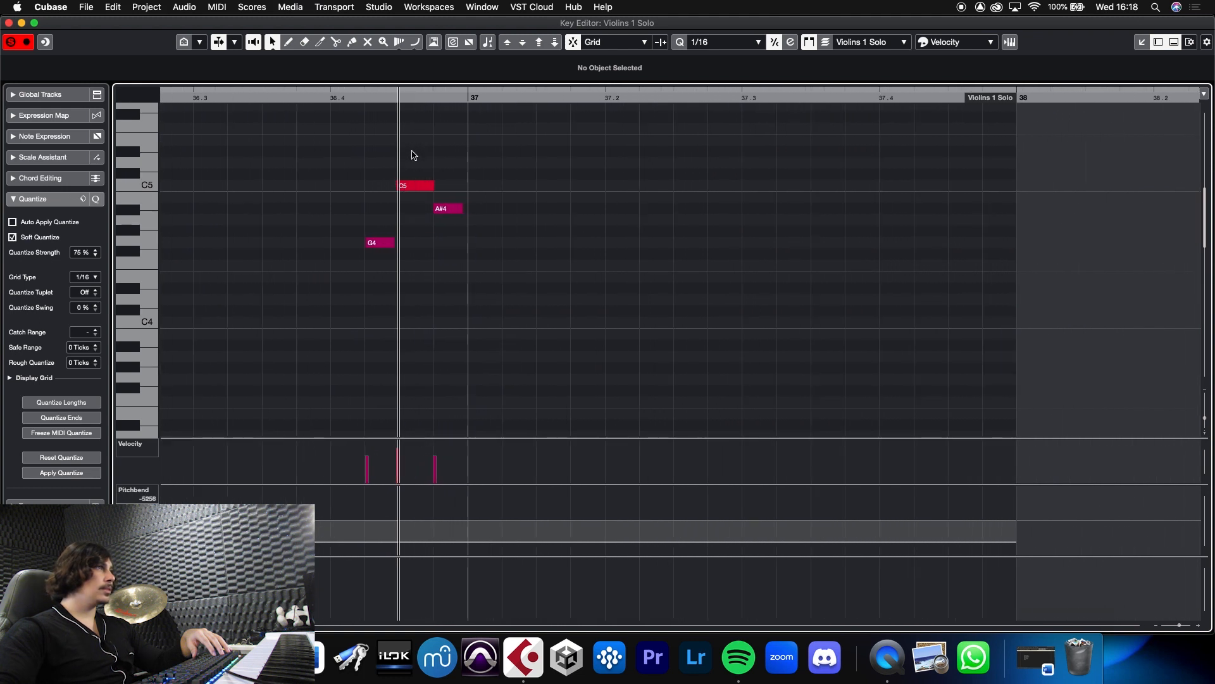
pyautogui.keyDown('alt'); pyautogui.click(489, 267); pyautogui.keyUp('alt')
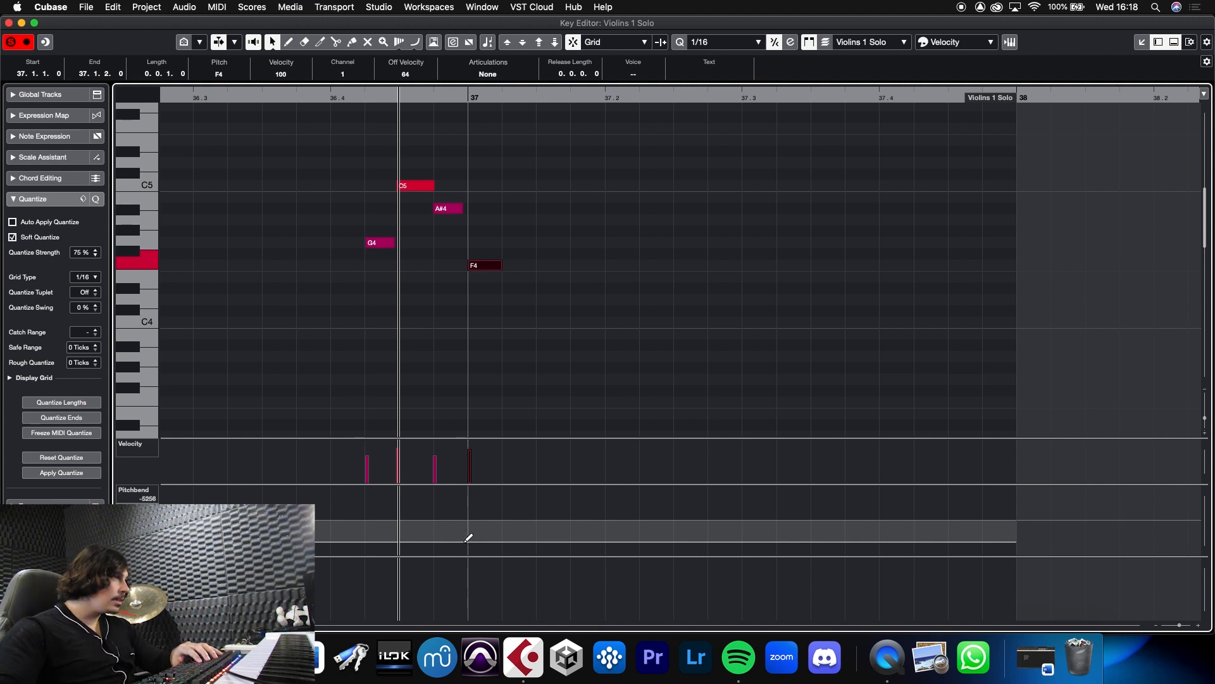
# Step the Violins 1 Solo pitch bend up to about 2700 at bar 37 and lengthen the F4 note there to a quarter note
pyautogui.moveTo(466, 538); pyautogui.dragTo(467, 507)
pyautogui.press('space')
pyautogui.moveTo(502, 268); pyautogui.dragTo(606, 267)
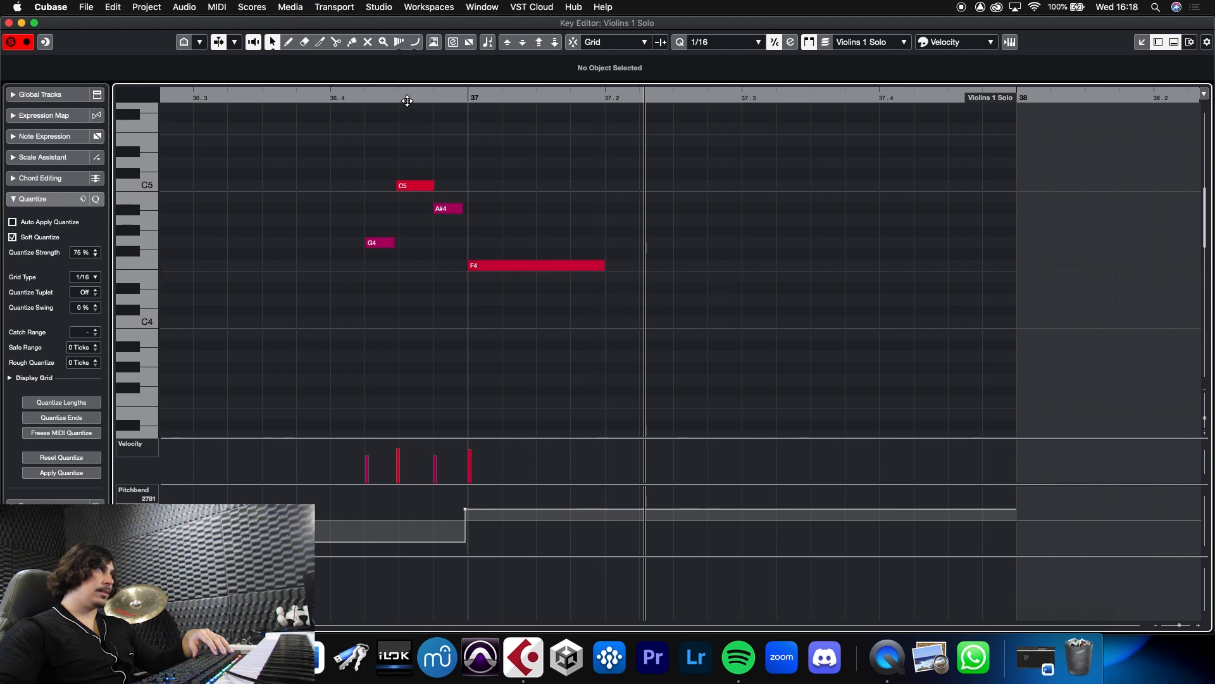
pyautogui.moveTo(407, 101); pyautogui.dragTo(215, 120)
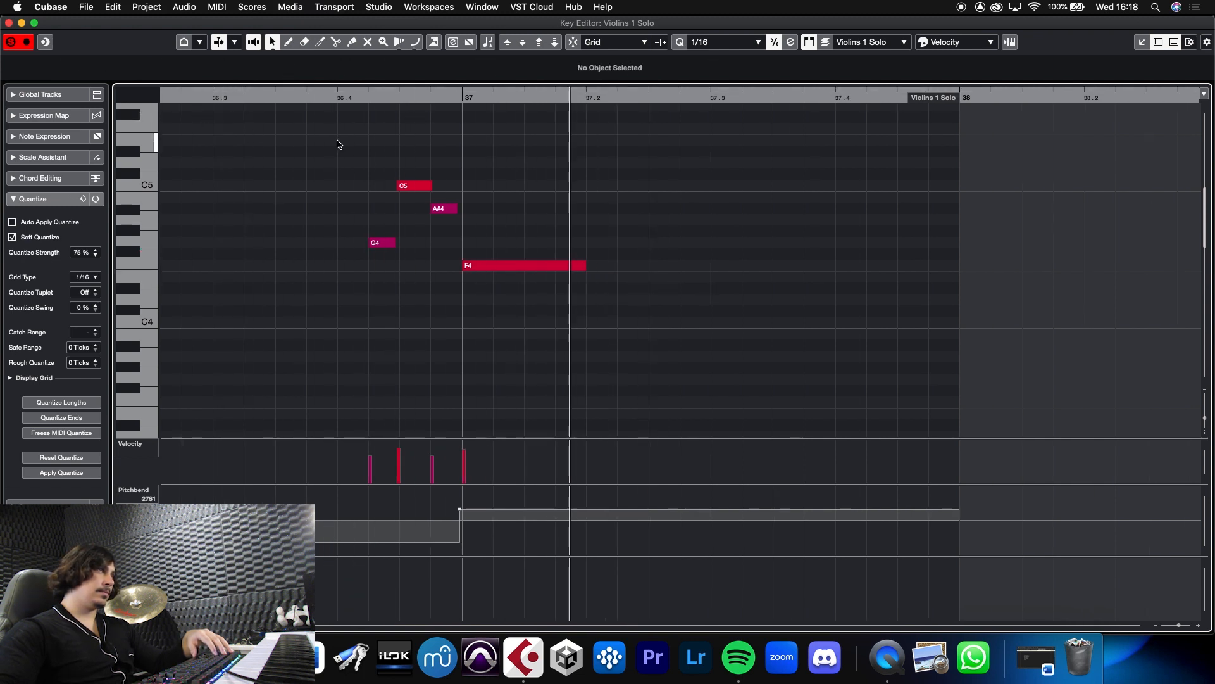
pyautogui.click(9, 23)
# Replace the Violins 1 section event with a copy of the Violins 1 Solo event at bar 34
pyautogui.click(844, 423)
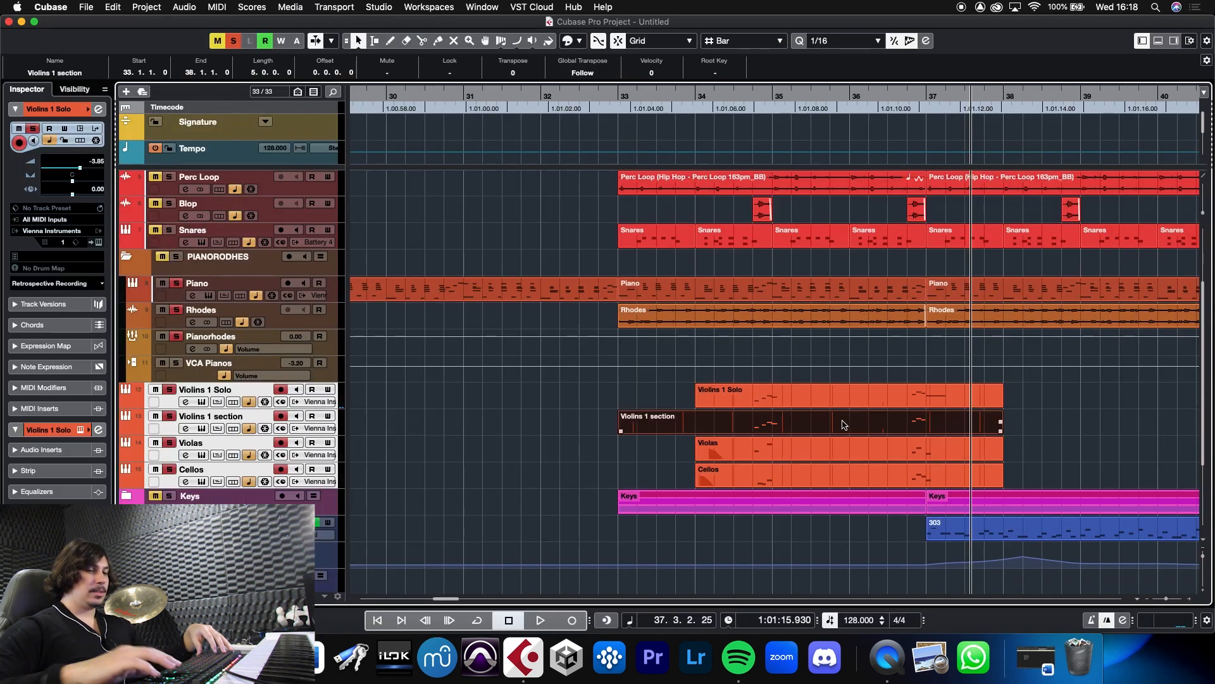
pyautogui.press('Delete')
pyautogui.moveTo(799, 402); pyautogui.dragTo(809, 415)
# Play the arrangement from bar 33 to just past bar 38 to hear the layered strings
pyautogui.moveTo(654, 93); pyautogui.dragTo(617, 99)
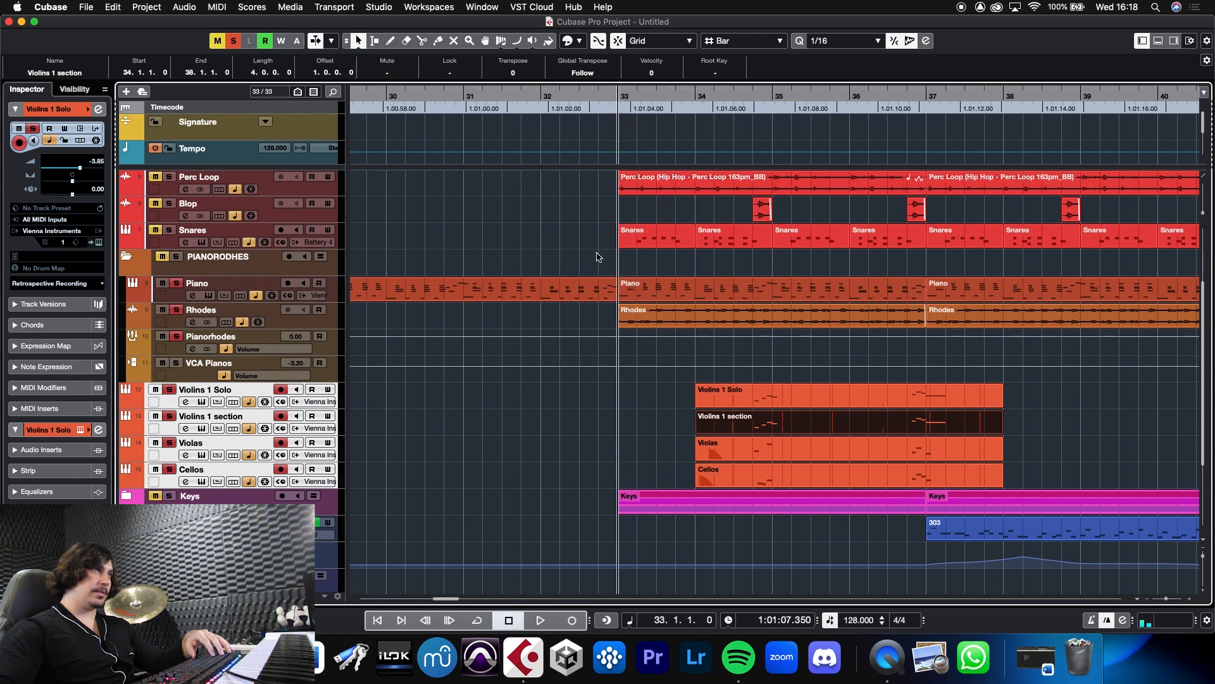
pyautogui.press('space')
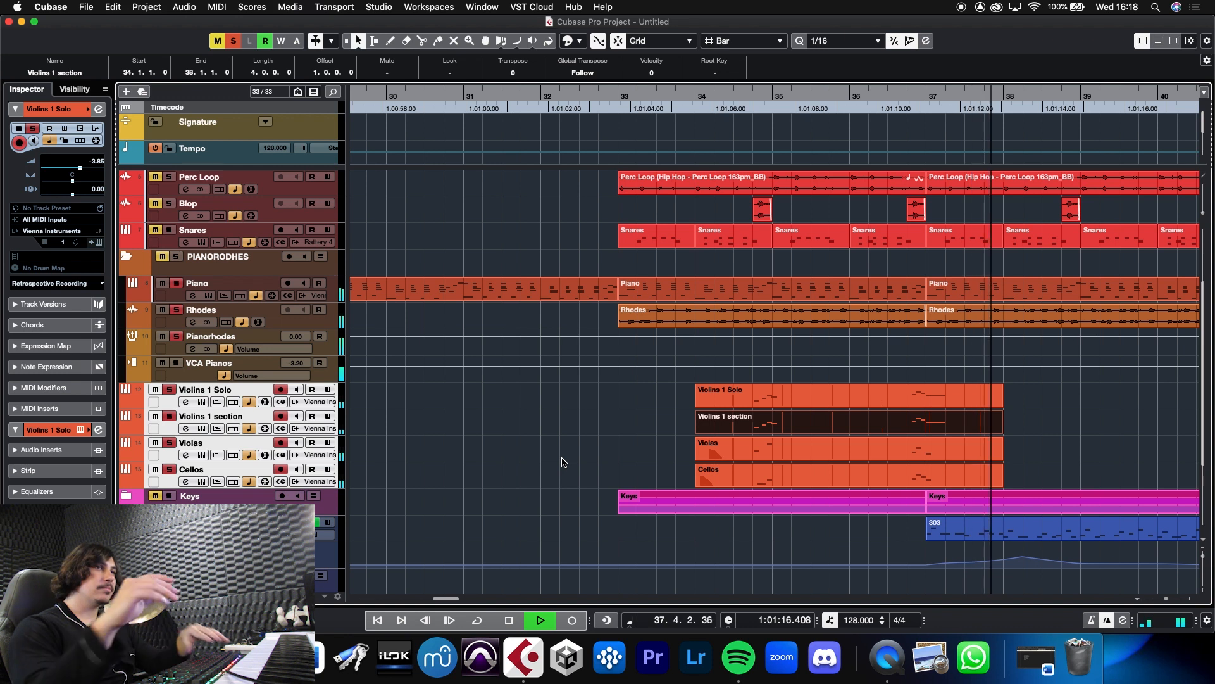
pyautogui.press('space')
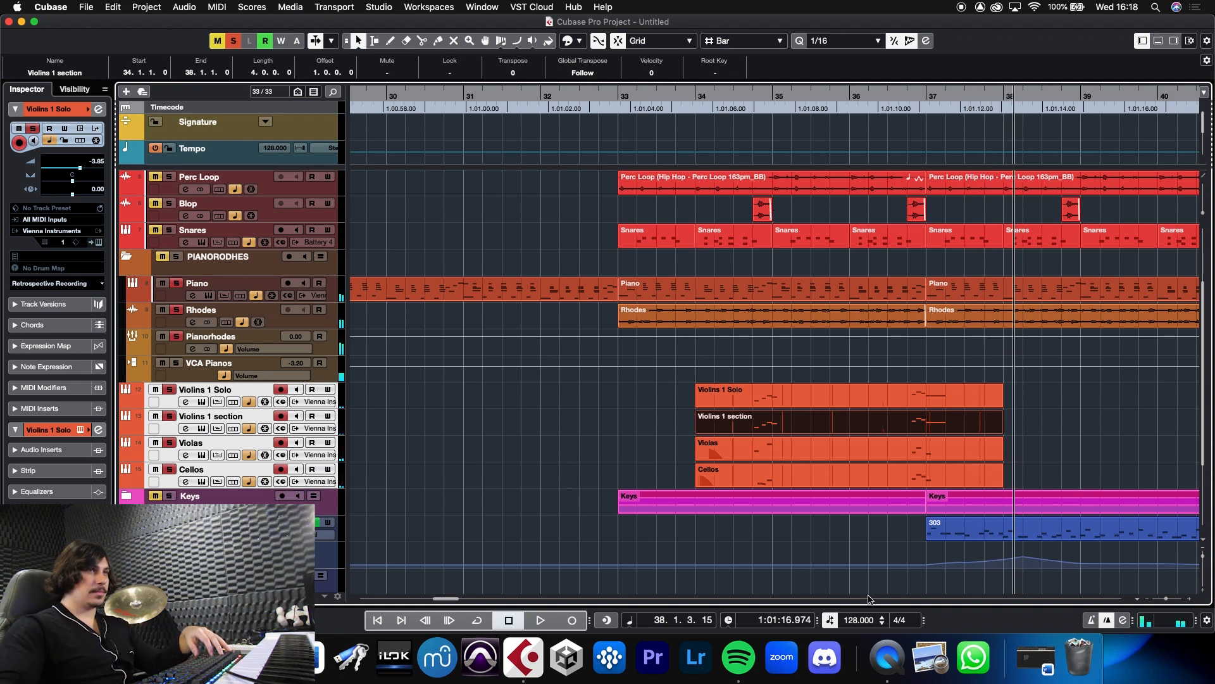
# Shorten the F4 note at bar 37 in the Violins 1 Solo part to about an eighth note and play the run
pyautogui.doubleClick(989, 392)
pyautogui.moveTo(666, 97); pyautogui.dragTo(738, 276)
pyautogui.moveTo(520, 100); pyautogui.dragTo(298, 119)
pyautogui.press('space')
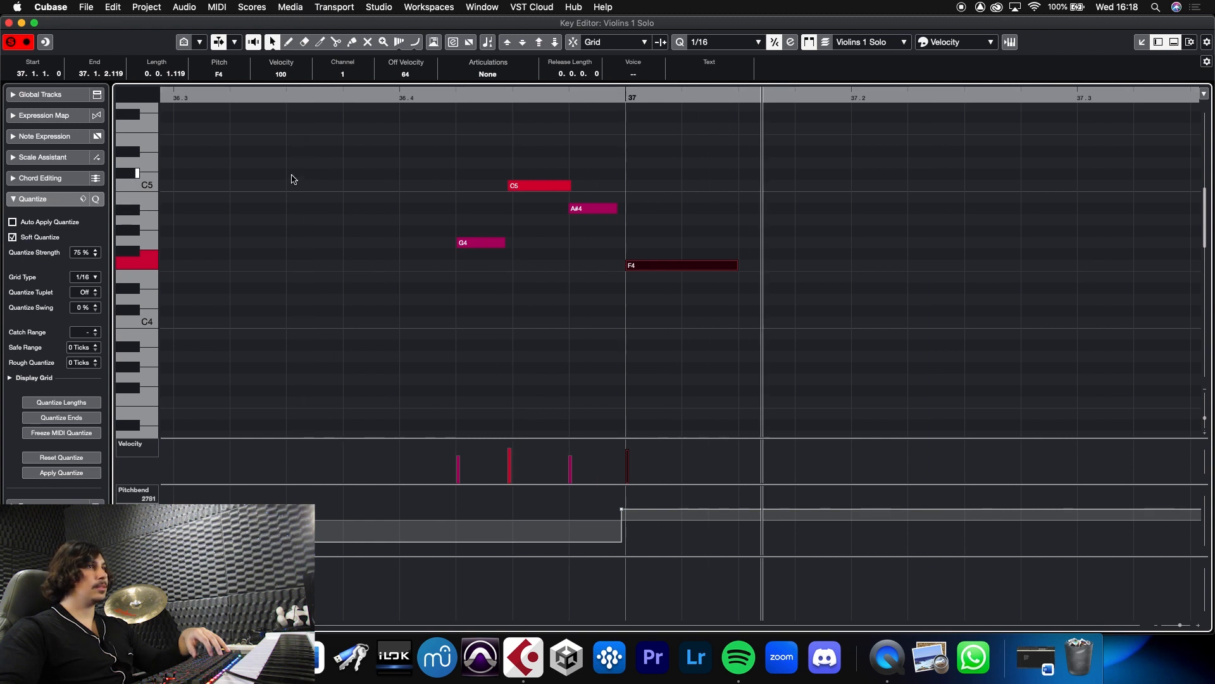
pyautogui.press('super+w')
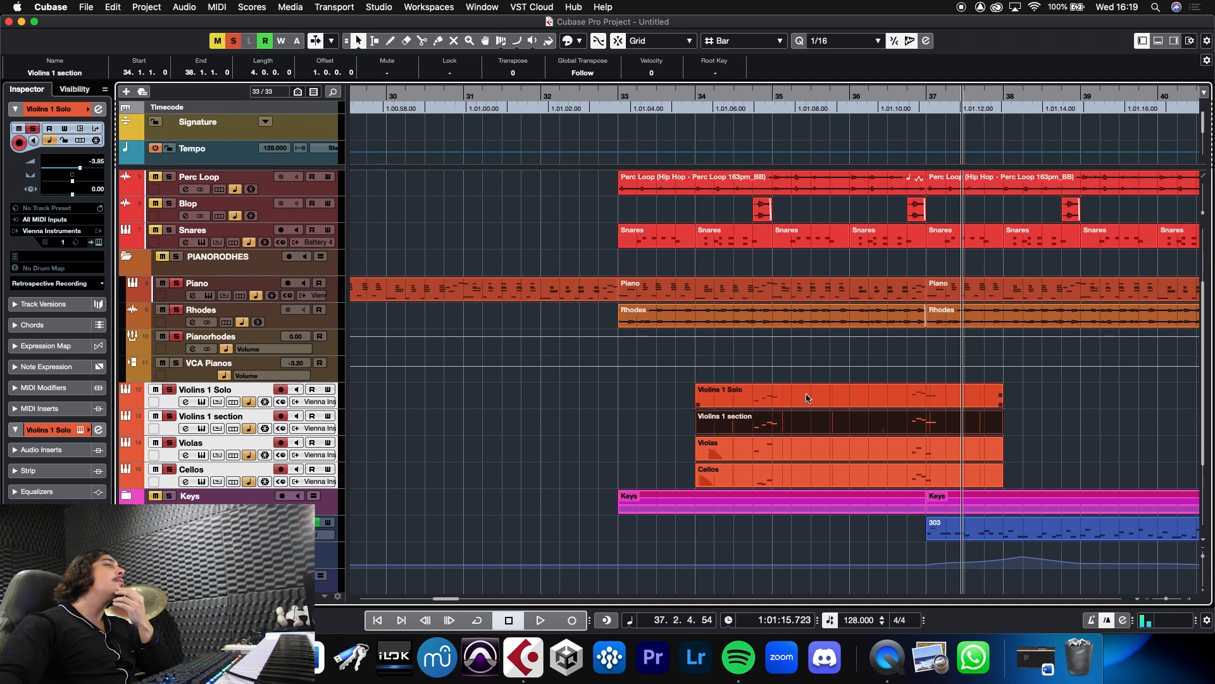
# Examine the Piano chords of bars 33 to 36 in the Key Editor and reopen the Violins 1 Solo part for comparison
pyautogui.click(807, 398)
pyautogui.click(794, 404)
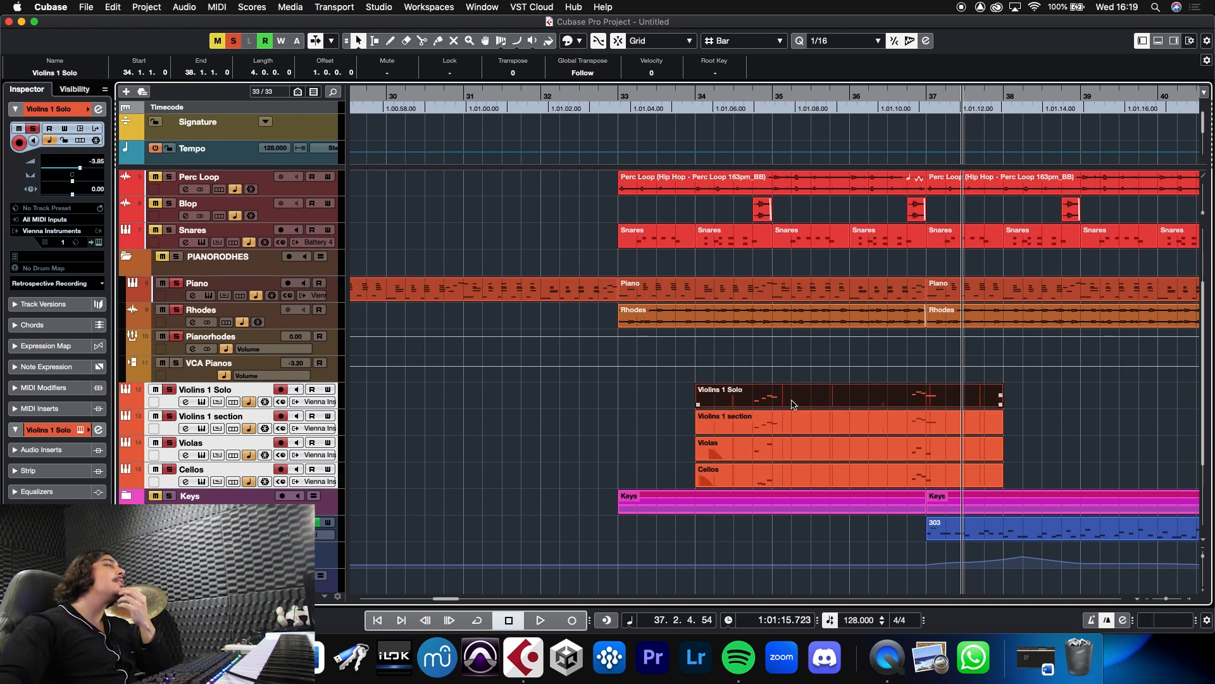
pyautogui.doubleClick(800, 290)
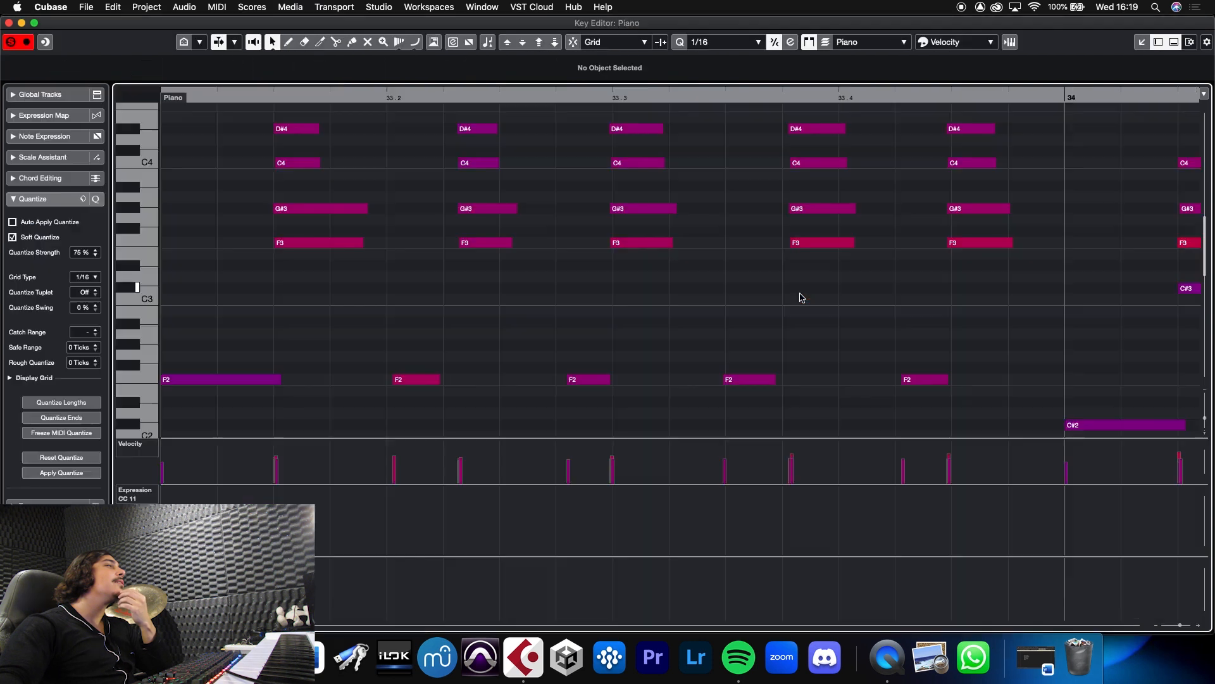
pyautogui.moveTo(519, 89); pyautogui.dragTo(684, 79)
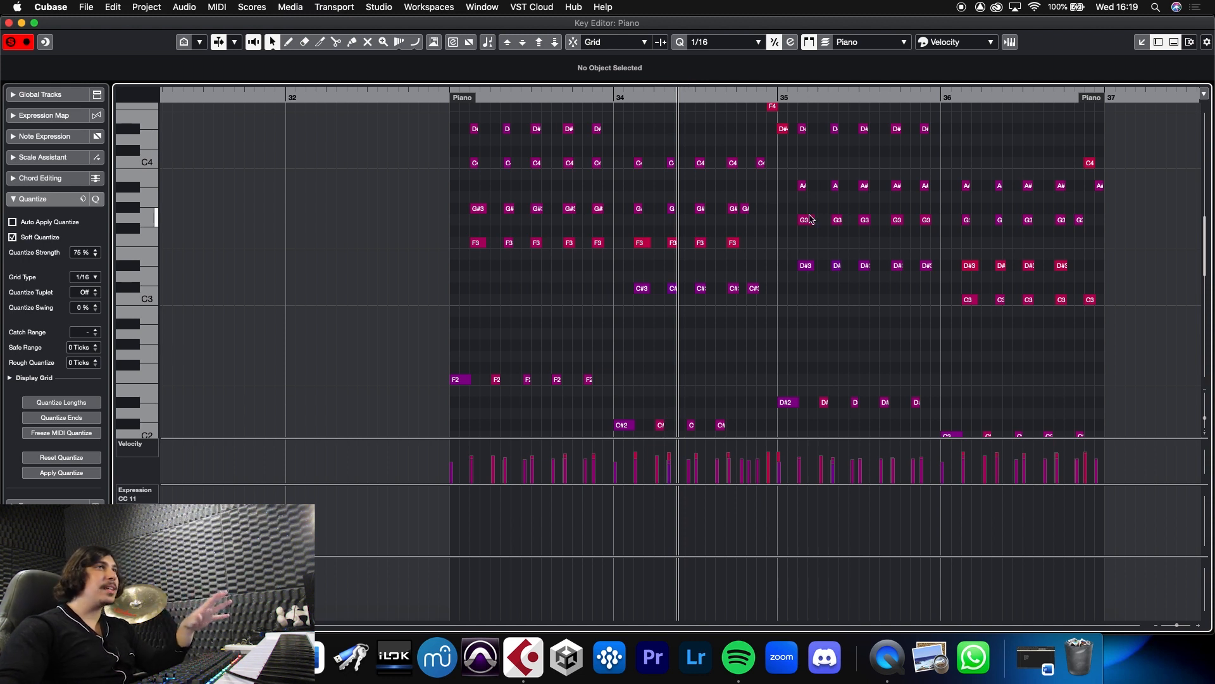
pyautogui.moveTo(746, 100); pyautogui.dragTo(725, 134)
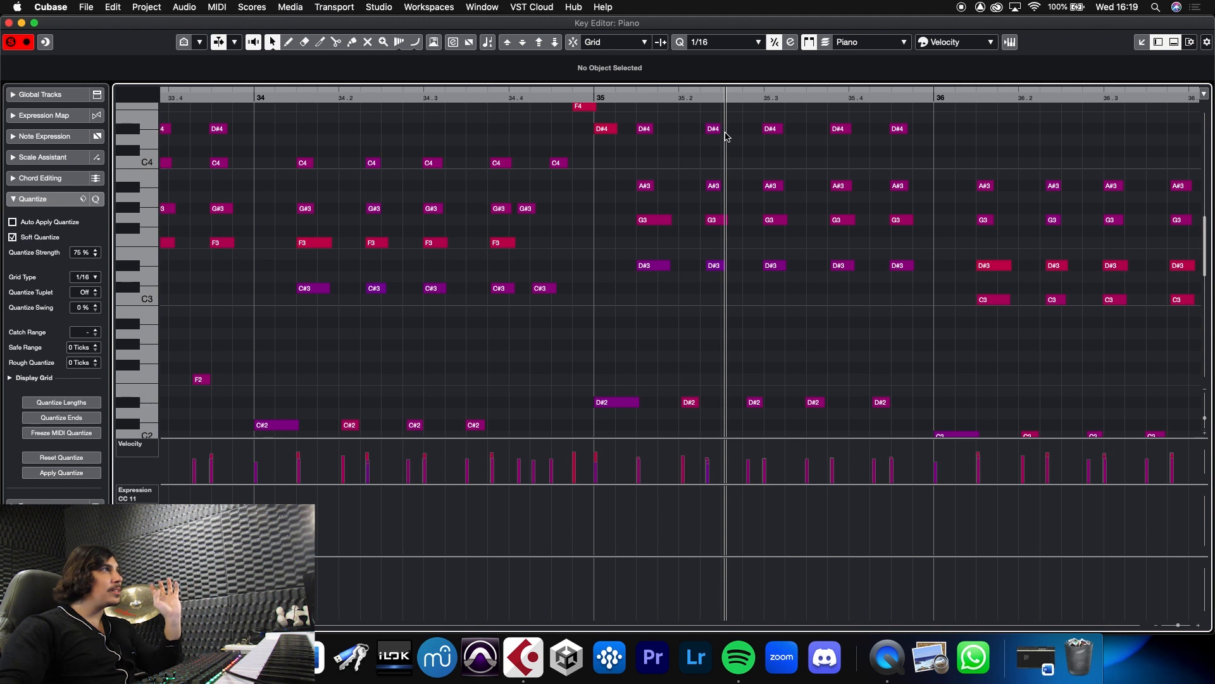
pyautogui.moveTo(725, 136); pyautogui.dragTo(785, 142)
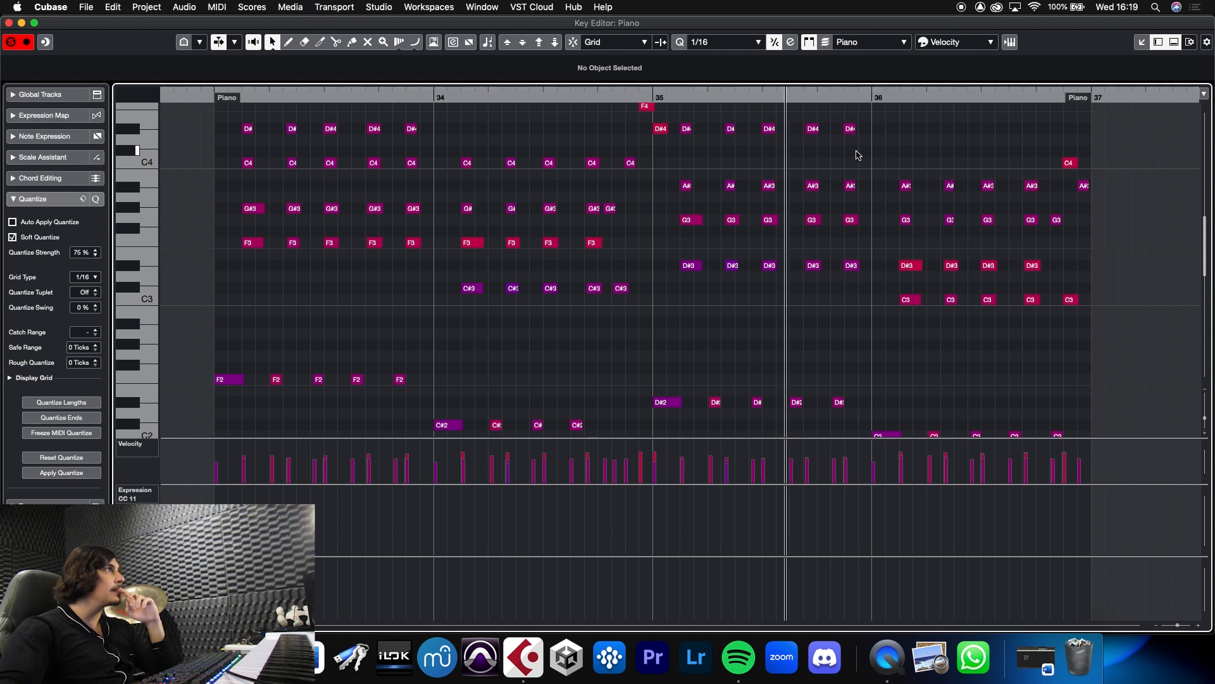
pyautogui.click(9, 23)
pyautogui.doubleClick(849, 397)
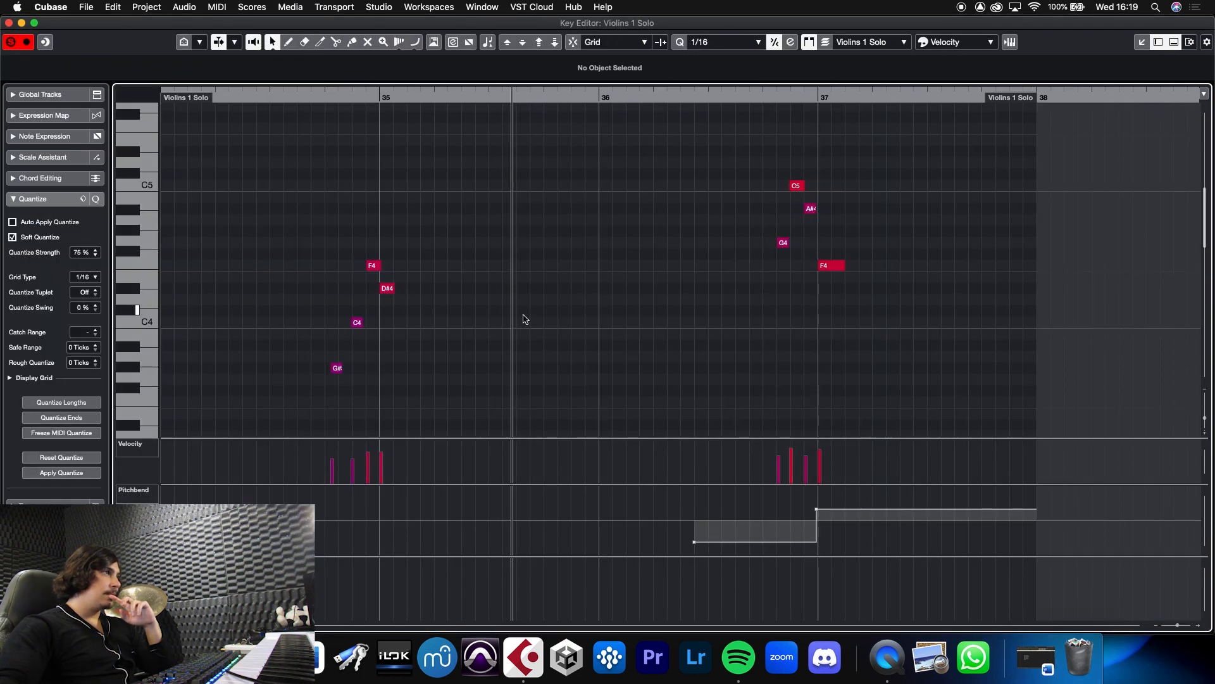
# Lengthen the D#4 note at bar 35 in the Violins 1 Solo part to one full bar
pyautogui.moveTo(392, 288); pyautogui.dragTo(595, 289)
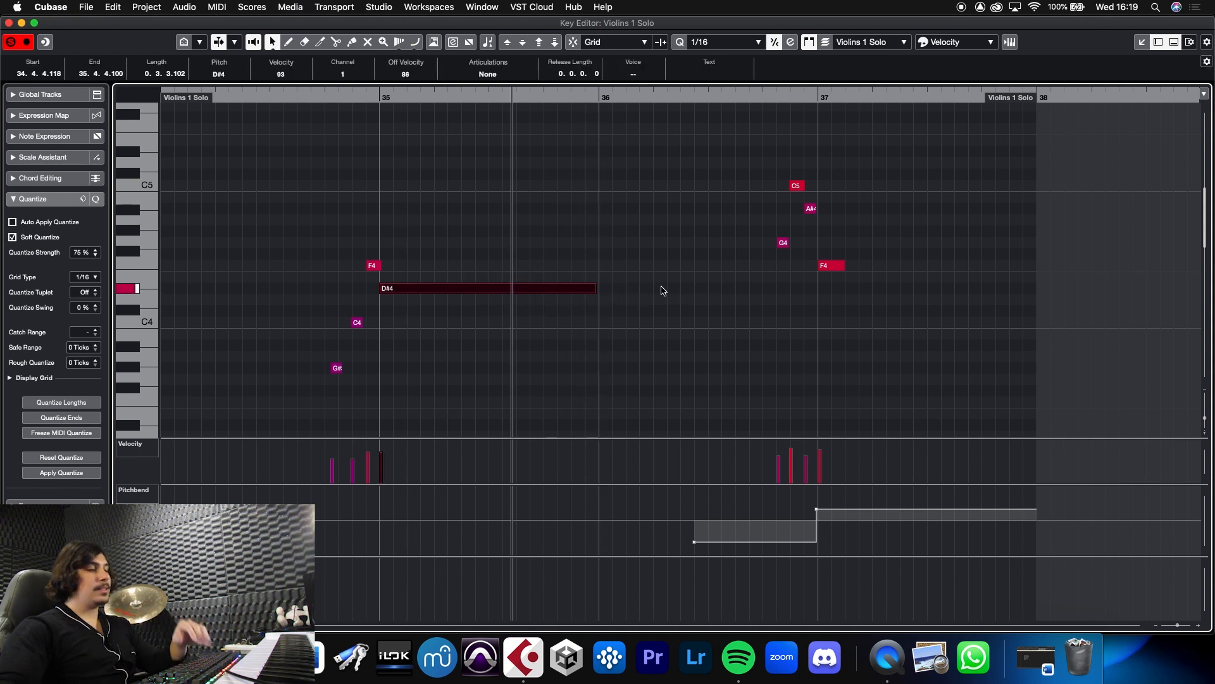
pyautogui.moveTo(596, 289); pyautogui.dragTo(598, 288)
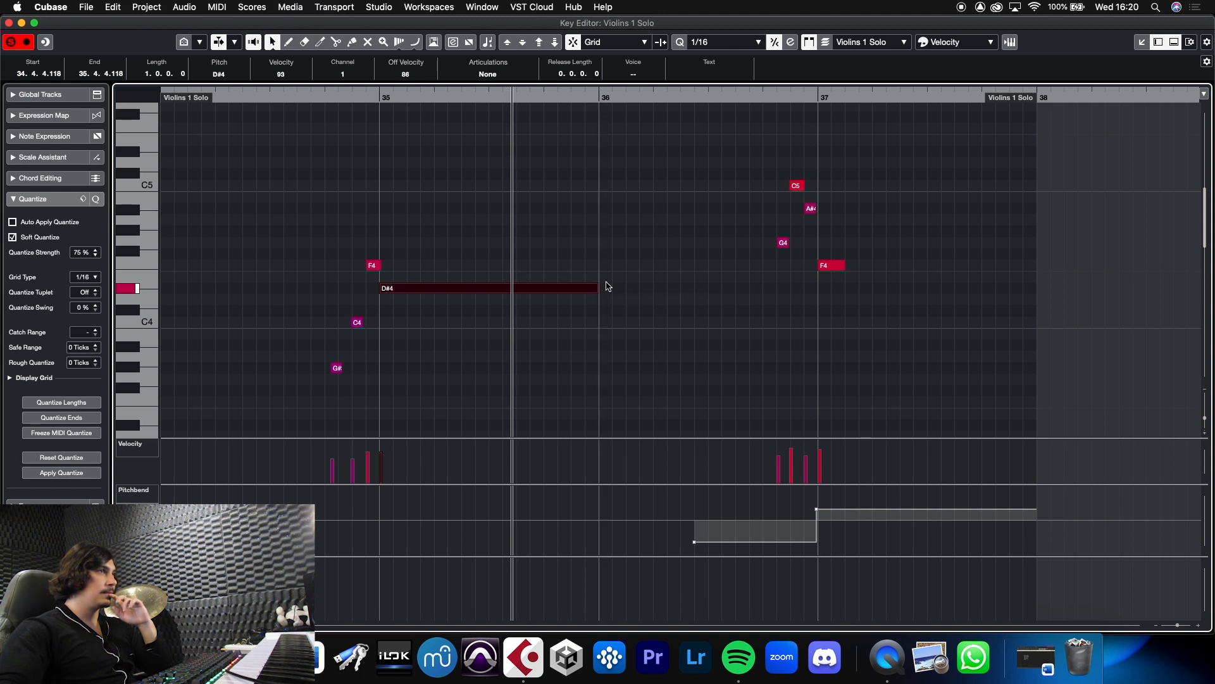
pyautogui.click(9, 24)
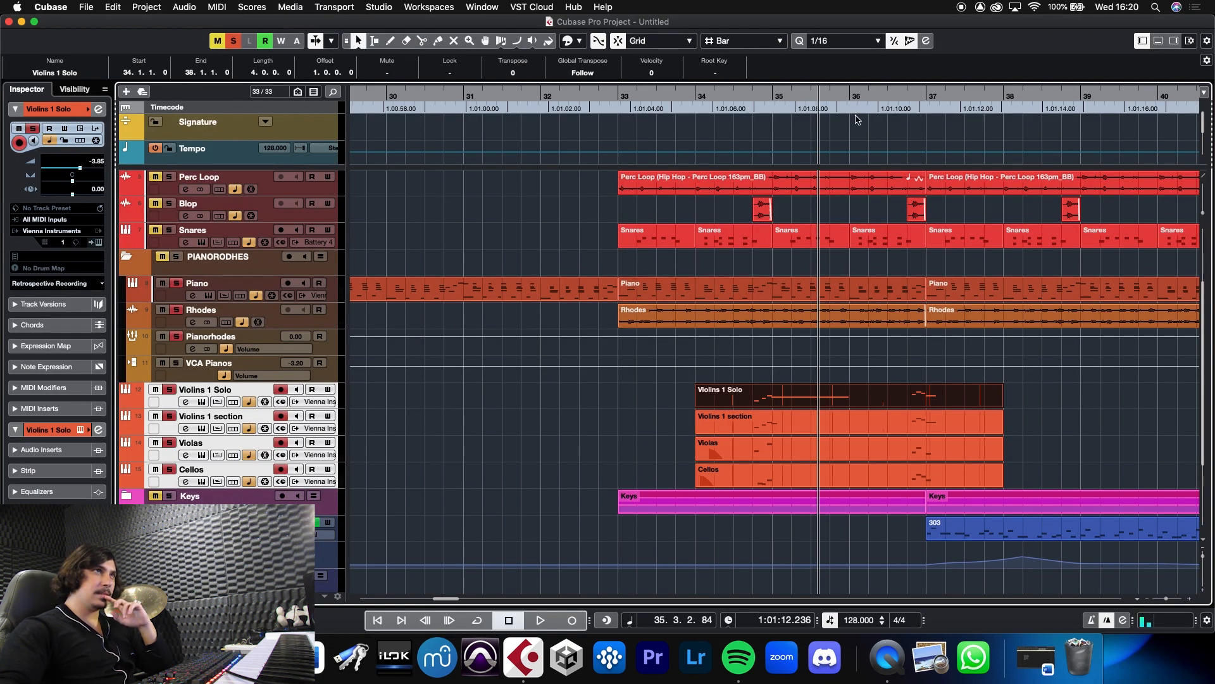
# Check the Piano chord at bar 36, and fill that bar in Violins 1 Solo with a copy of the long D#4 lowered to C4
pyautogui.doubleClick(865, 290)
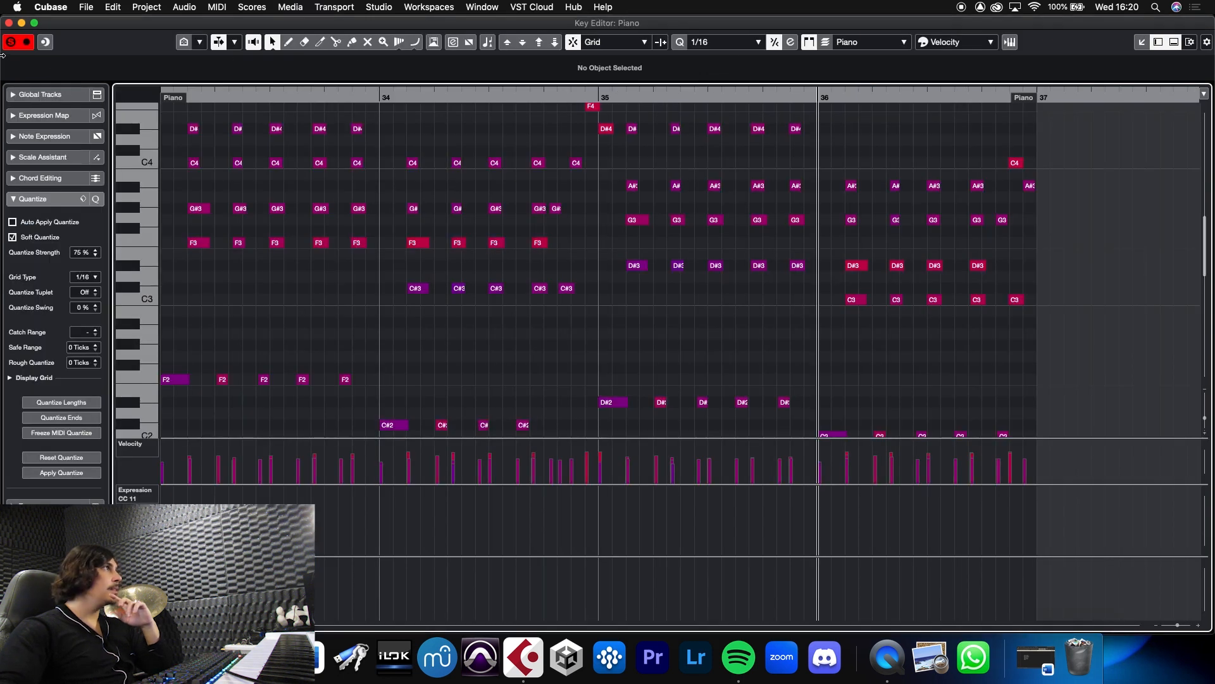
pyautogui.click(9, 24)
pyautogui.doubleClick(893, 400)
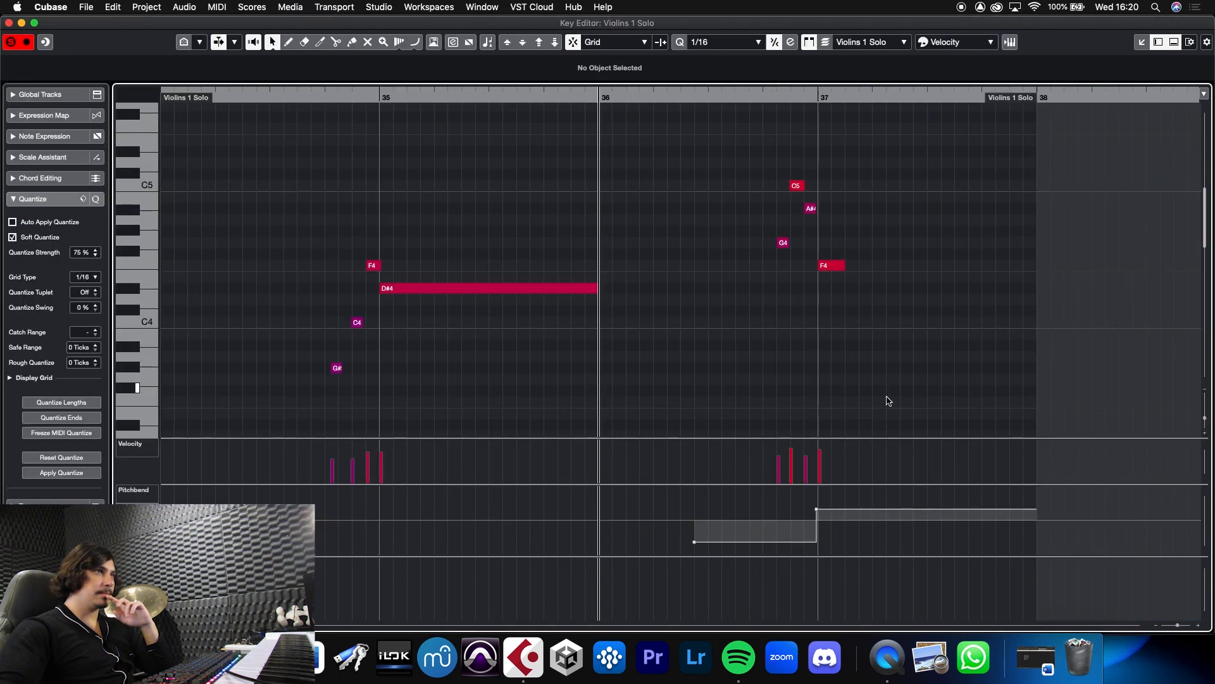
pyautogui.click(587, 289)
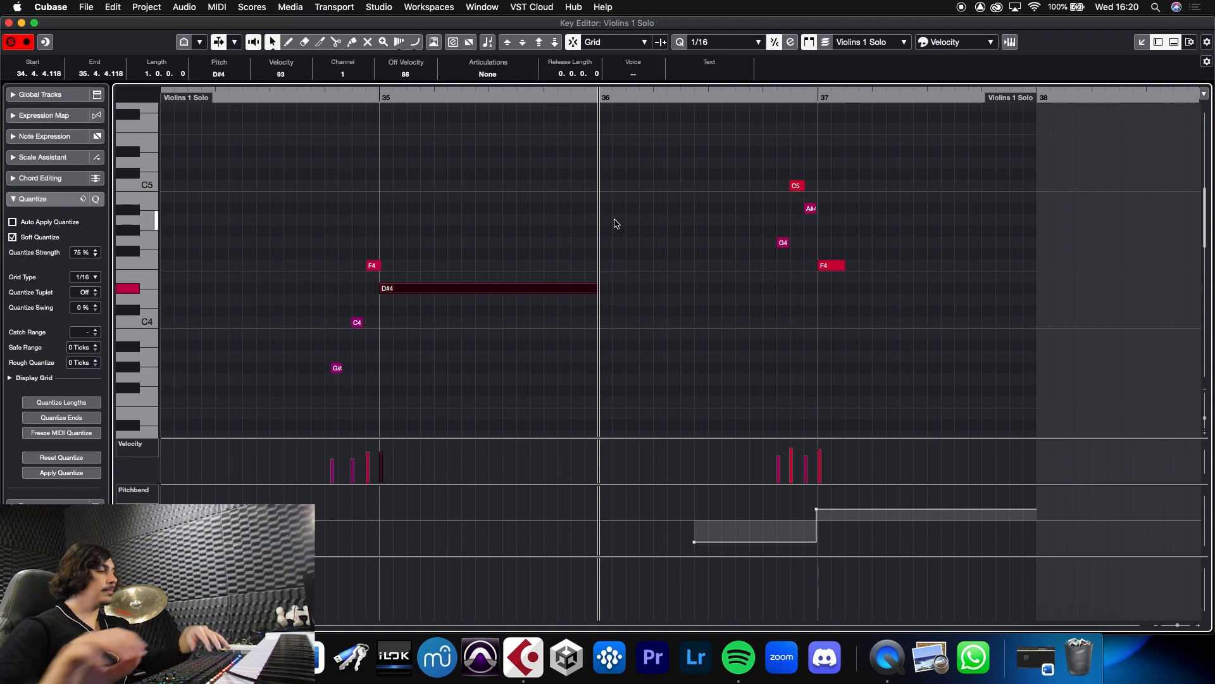
pyautogui.press('super+d')
pyautogui.press('Down')
pyautogui.press('Down')
pyautogui.press('Down')
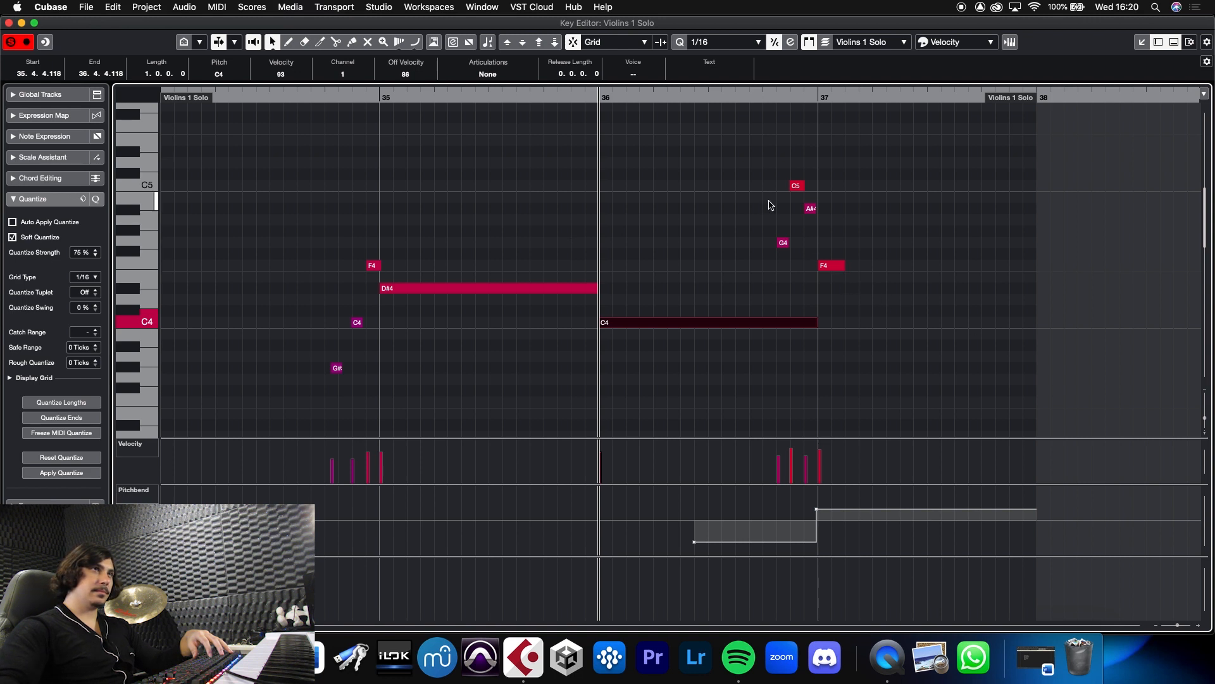
# Play the arrangement from around bar 34 to hear the long violin notes in bars 35 and 36
pyautogui.click(9, 23)
pyautogui.moveTo(817, 94); pyautogui.dragTo(746, 96)
pyautogui.press('space')
pyautogui.click(708, 119)
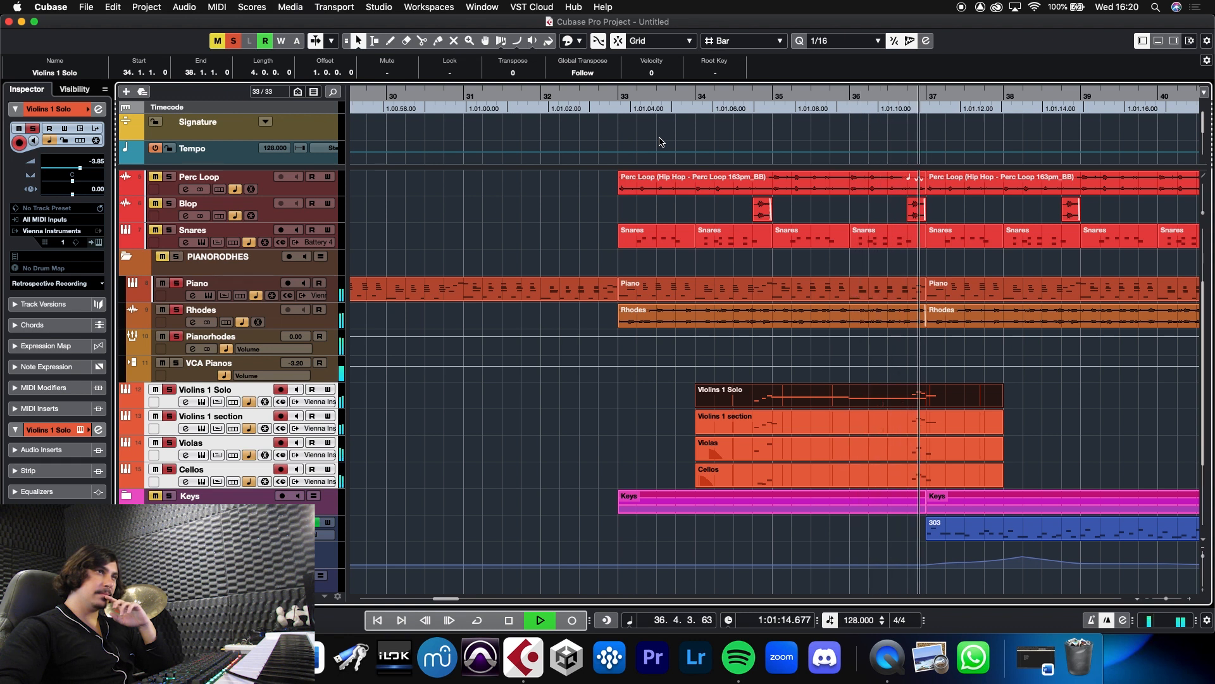
# Shorten the C4 note to end just before the bar 36 run and move the -5256 pitch-bend step to 36.4.1.88, right after it
pyautogui.doubleClick(875, 398)
pyautogui.moveTo(814, 325); pyautogui.dragTo(777, 325)
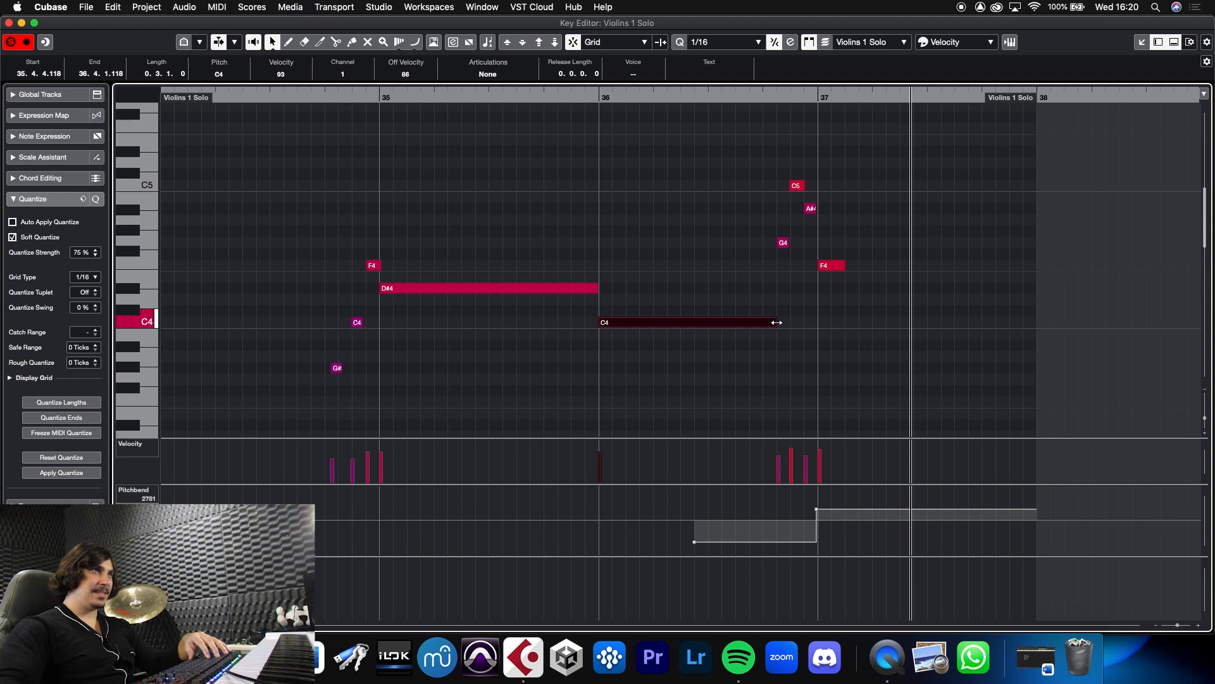
pyautogui.moveTo(764, 97); pyautogui.dragTo(778, 204)
pyautogui.moveTo(833, 324); pyautogui.dragTo(812, 324)
pyautogui.moveTo(461, 546); pyautogui.dragTo(819, 546)
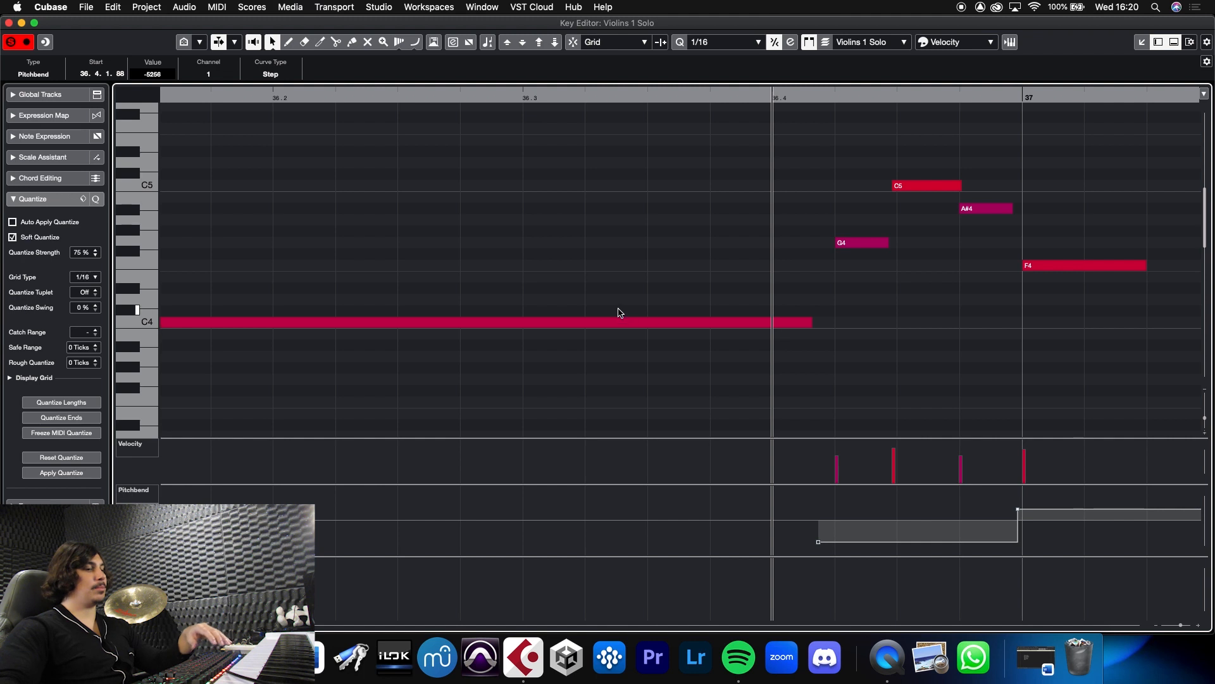
pyautogui.press('j')
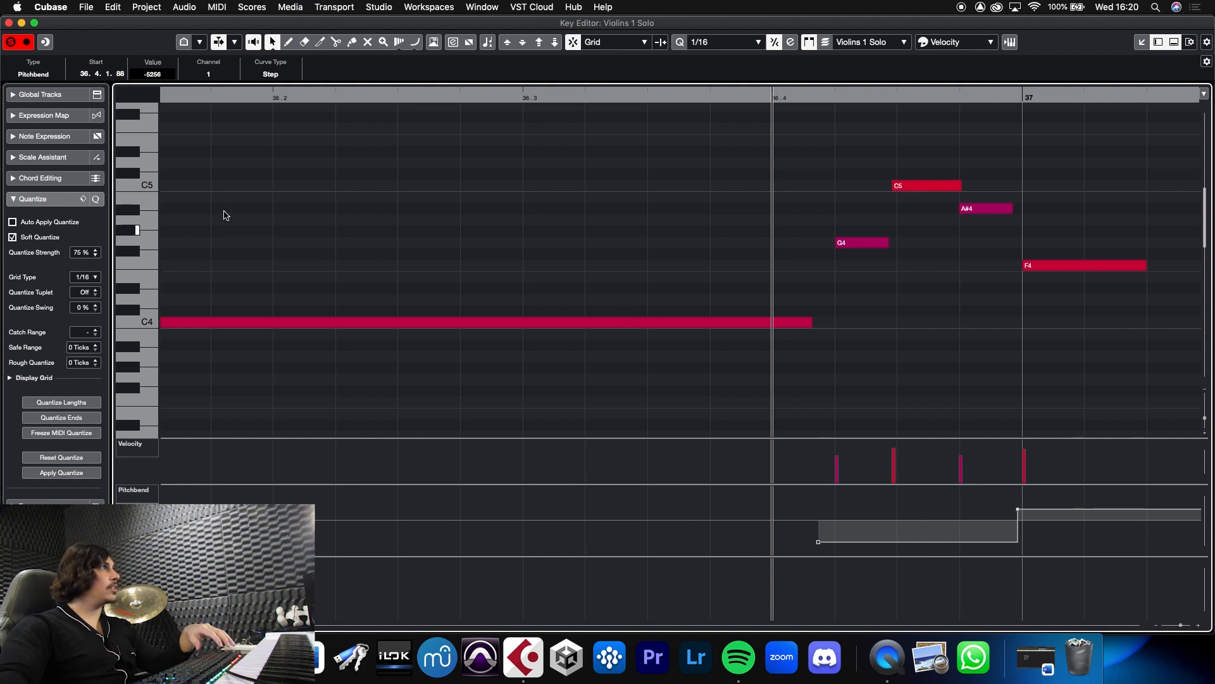
pyautogui.click(9, 23)
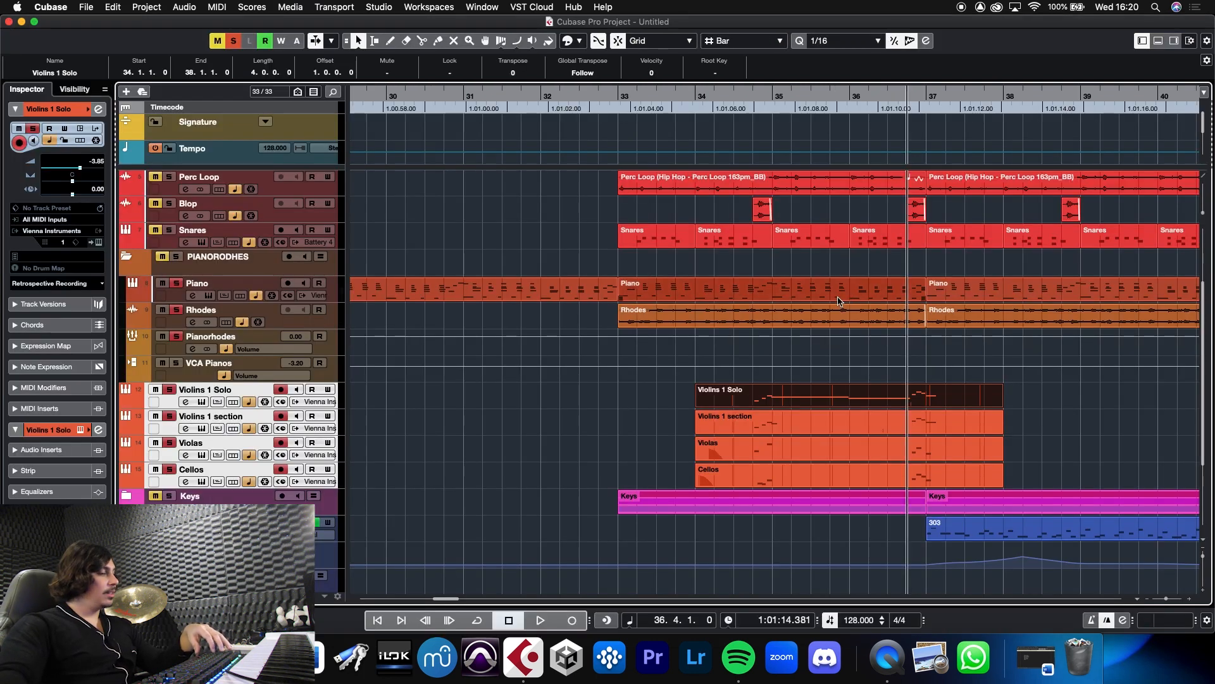
# Play the arrangement to just past bar 37 to hear the shortened violin note and the run
pyautogui.moveTo(777, 96); pyautogui.dragTo(650, 105)
pyautogui.press('space')
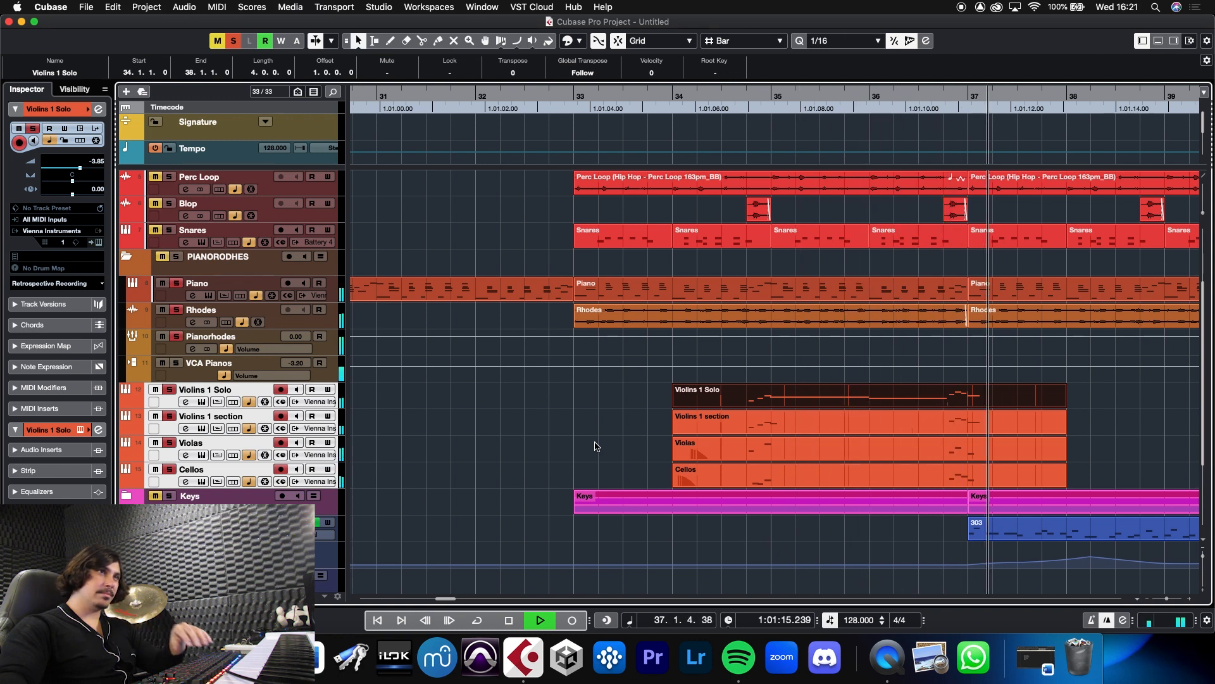
pyautogui.press('space')
pyautogui.click(595, 447)
# Lengthen the F4 note at bar 37 in the Violins 1 Solo part to fill the whole bar up to bar 38
pyautogui.doubleClick(753, 398)
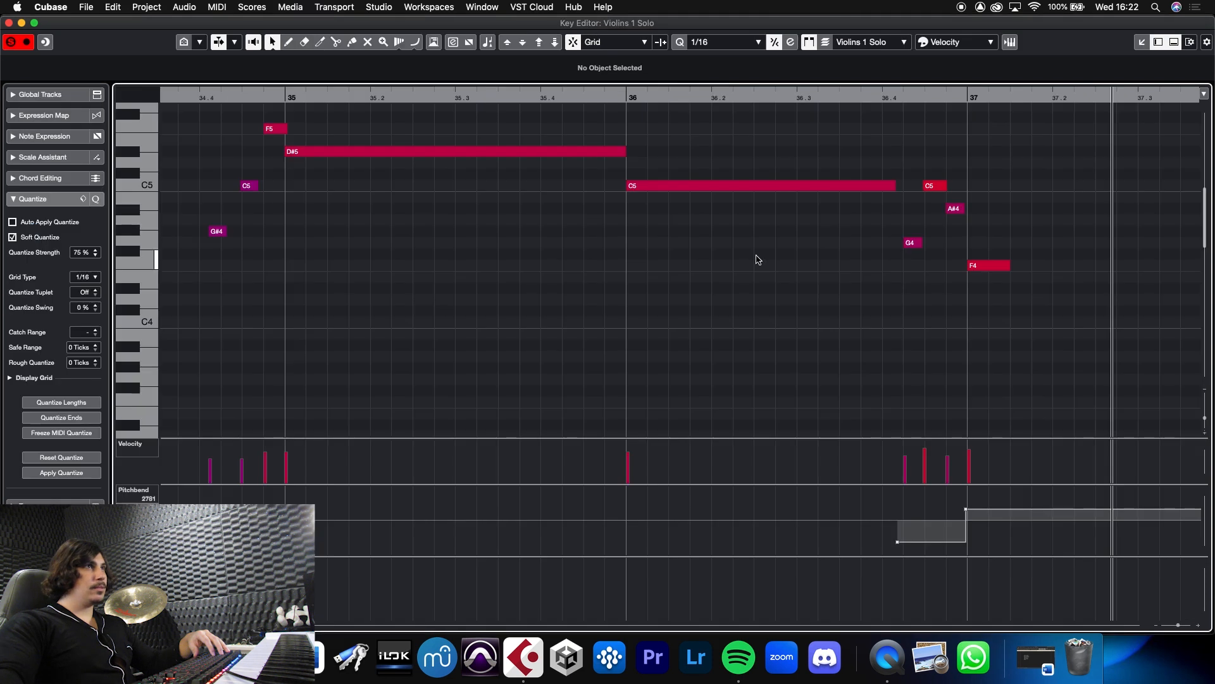
pyautogui.press('g')
pyautogui.press('g')
pyautogui.press('g')
pyautogui.click(828, 265)
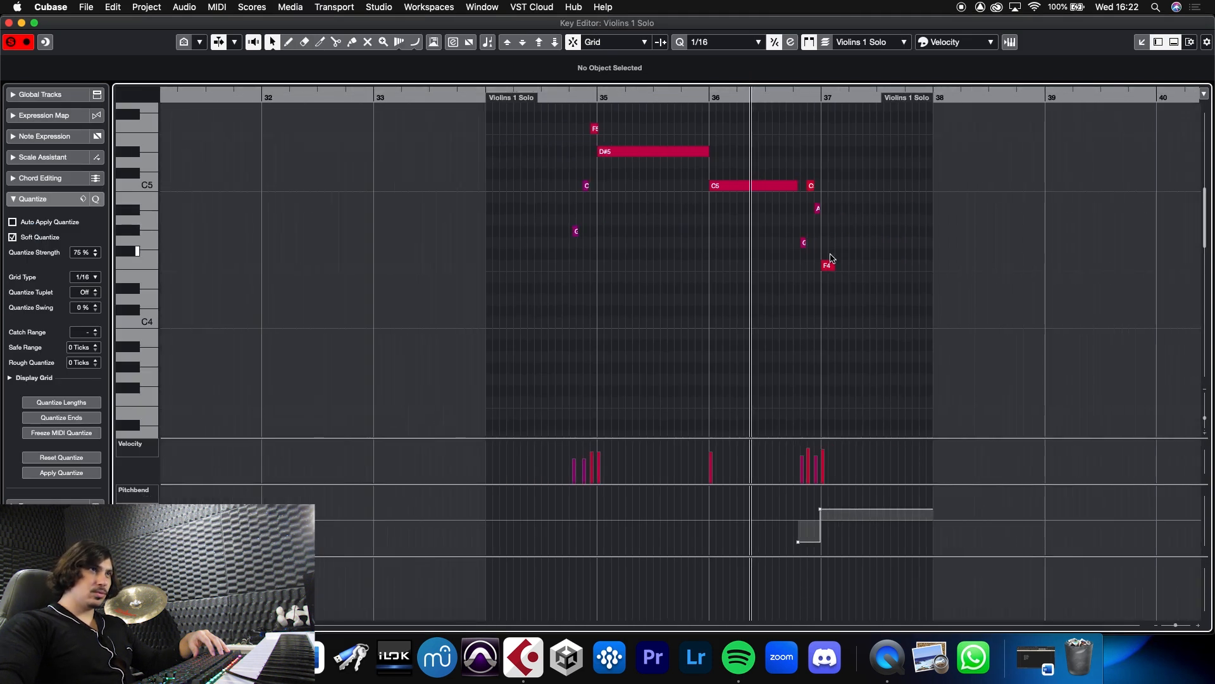
pyautogui.moveTo(840, 266); pyautogui.dragTo(936, 266)
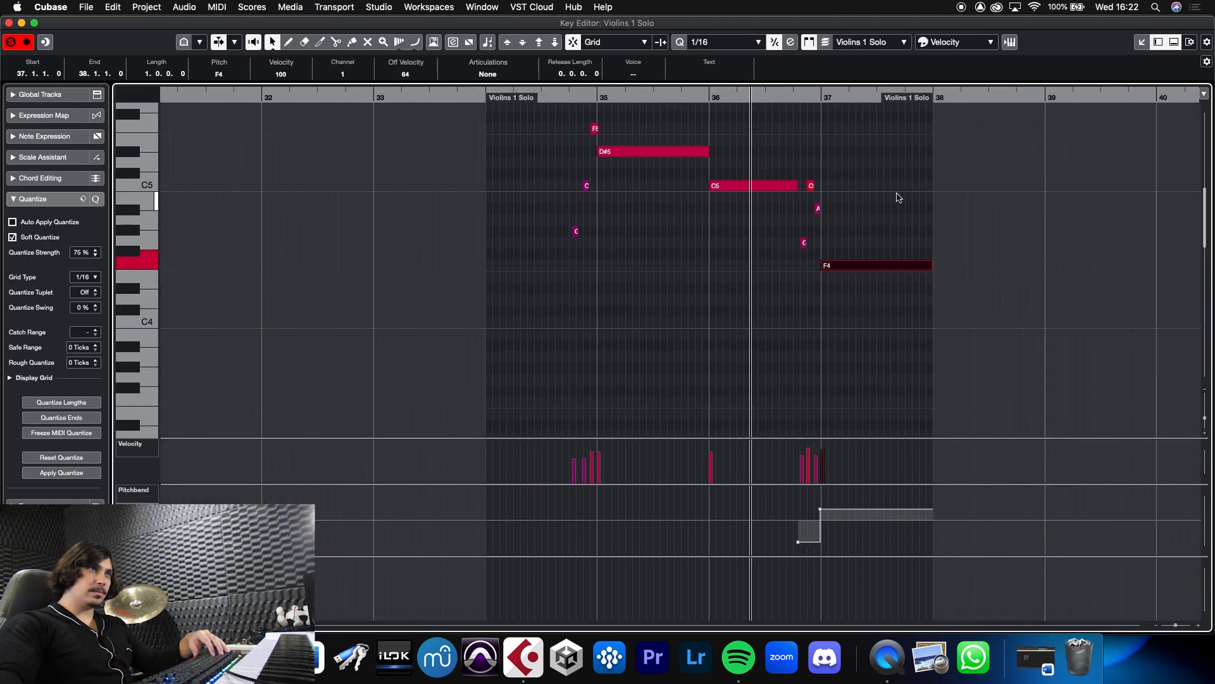
pyautogui.click(10, 23)
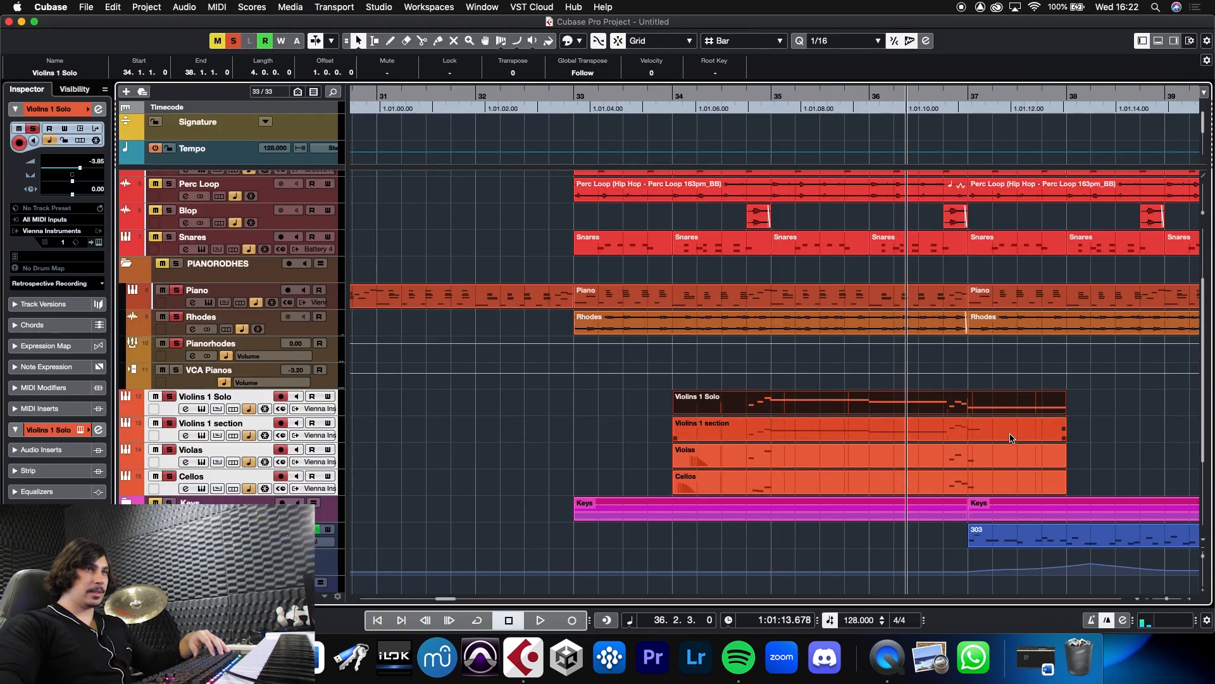
# Lengthen the F4 note at bar 37 in the Violins 1 section part to reach bar 38
pyautogui.doubleClick(932, 404)
pyautogui.moveTo(510, 265); pyautogui.dragTo(607, 265)
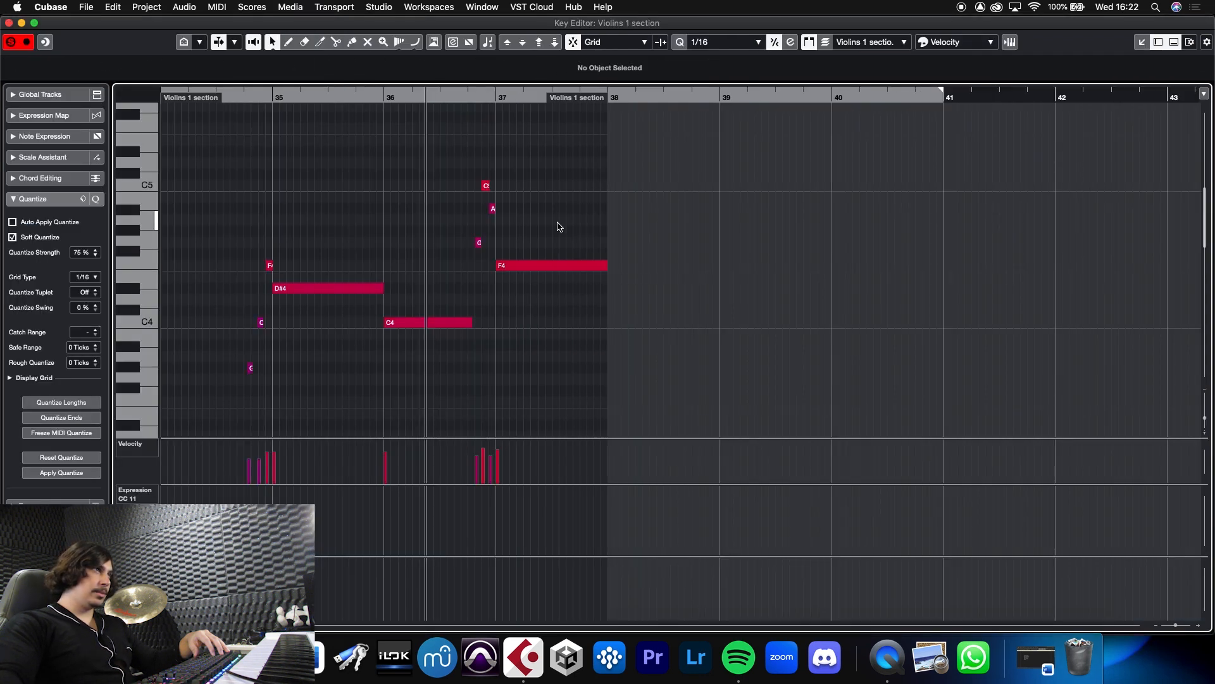
pyautogui.click(9, 23)
# Examine the Violas run before bar 35 and identify the Piano chord in bar 35 with Chord Editing
pyautogui.doubleClick(436, 455)
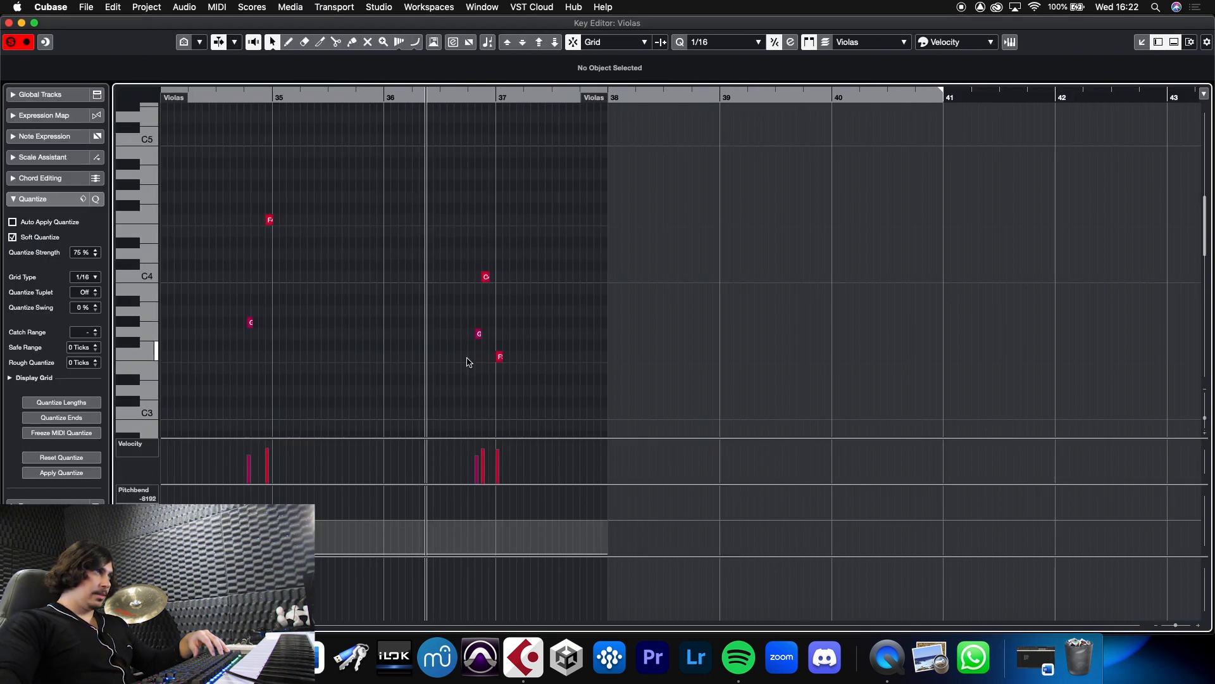
pyautogui.moveTo(248, 98); pyautogui.dragTo(255, 144)
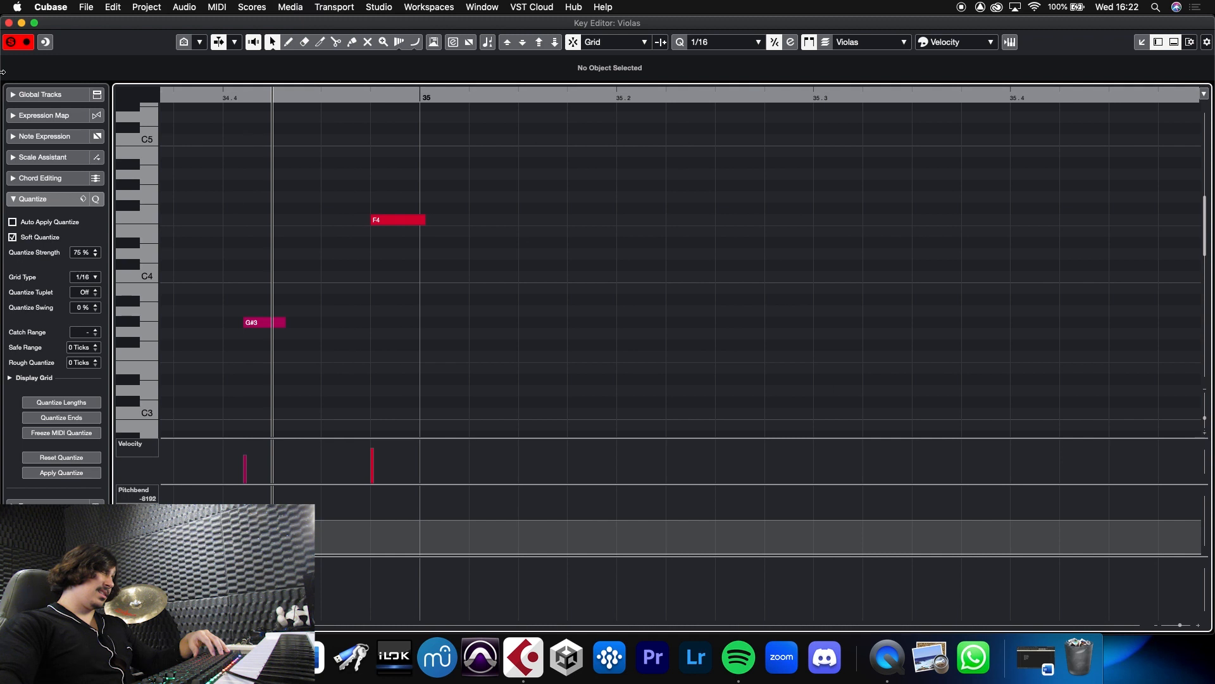
pyautogui.click(9, 23)
pyautogui.doubleClick(831, 297)
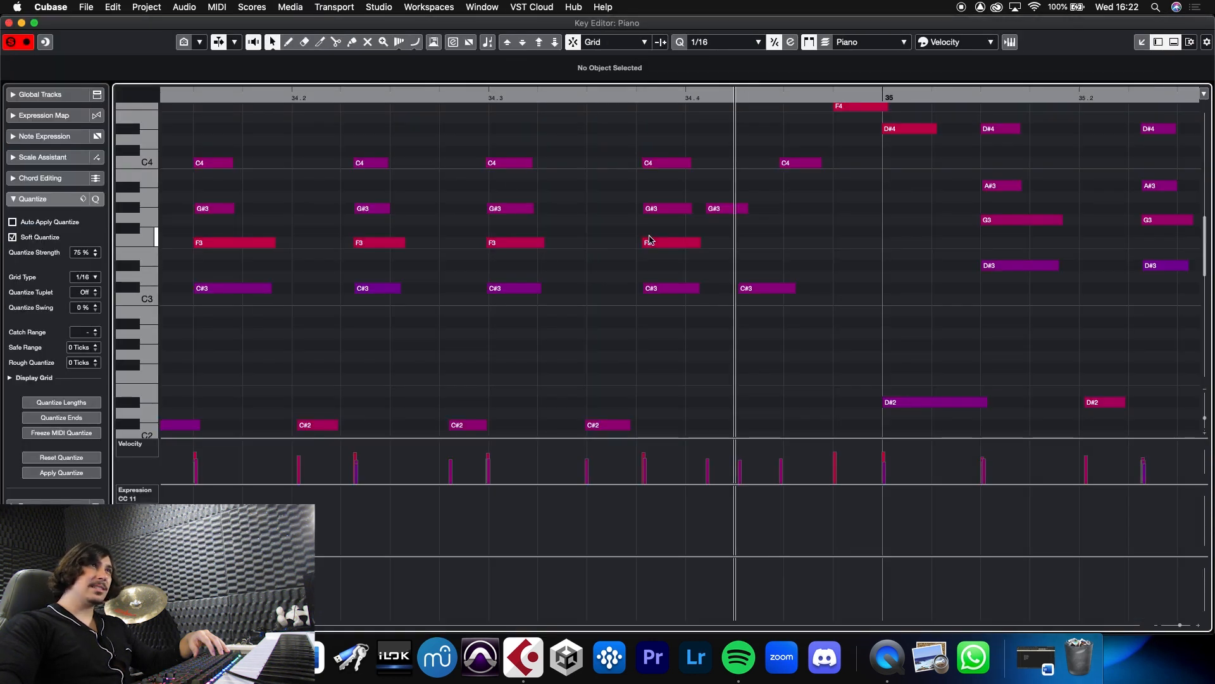
pyautogui.moveTo(970, 115); pyautogui.dragTo(1057, 322)
pyautogui.click(14, 178)
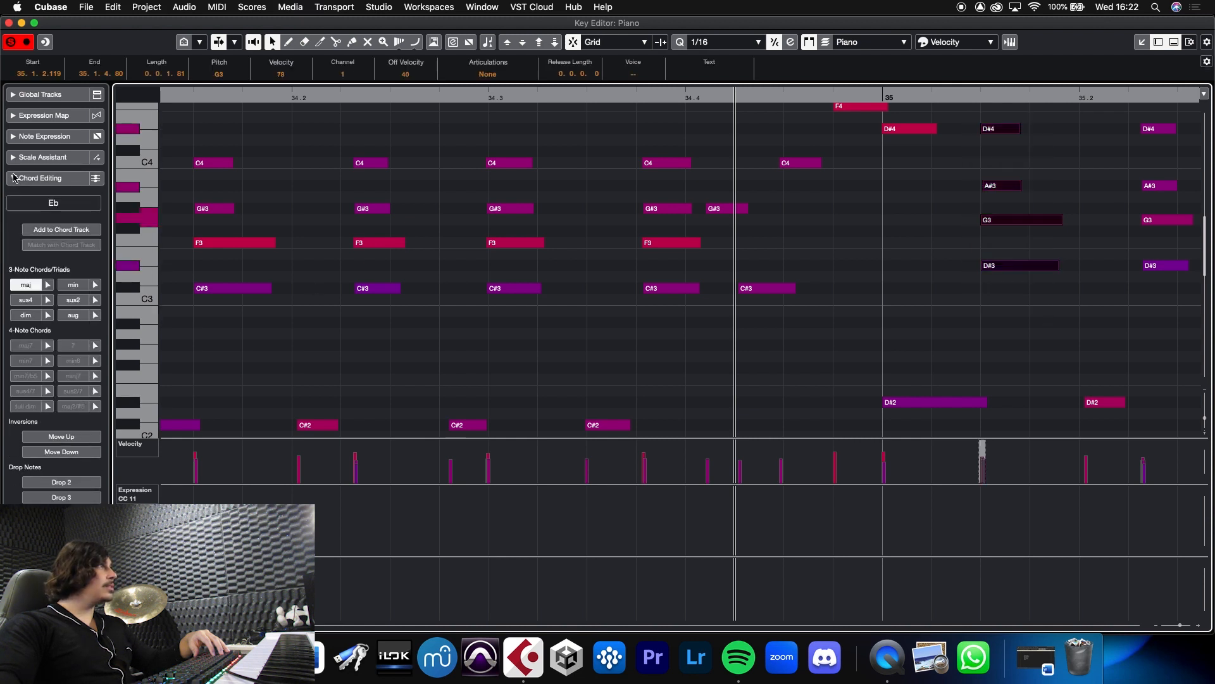
pyautogui.click(13, 178)
pyautogui.moveTo(944, 95); pyautogui.dragTo(635, 89)
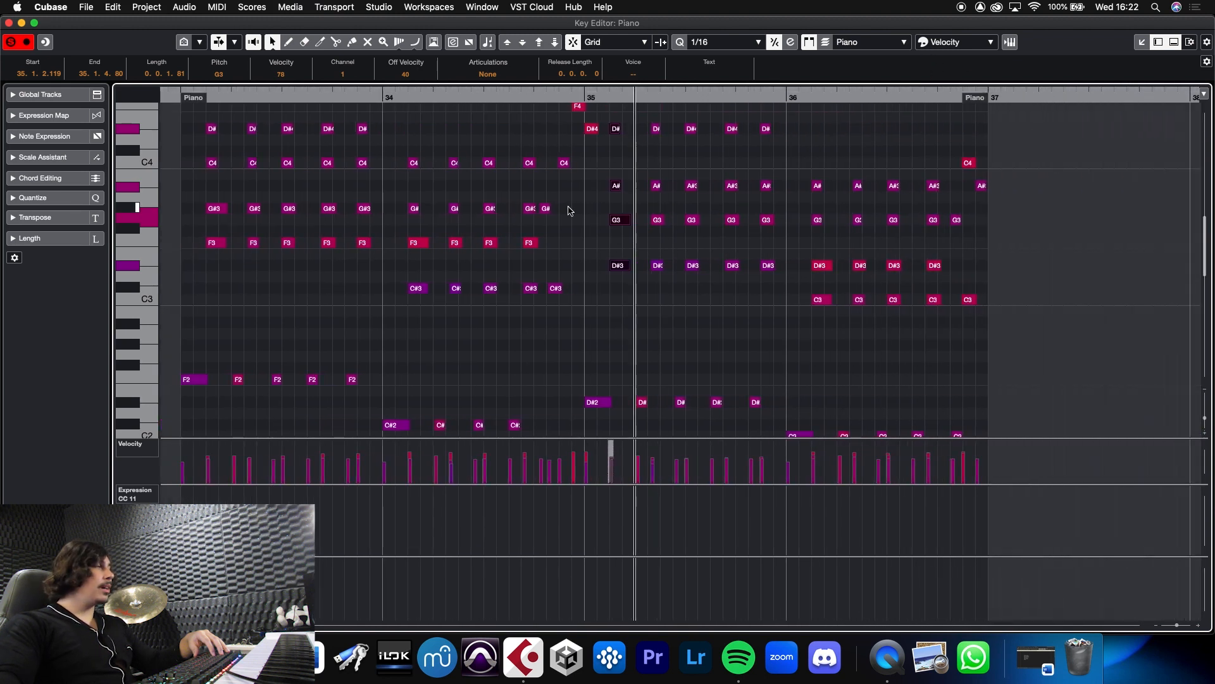
pyautogui.click(9, 24)
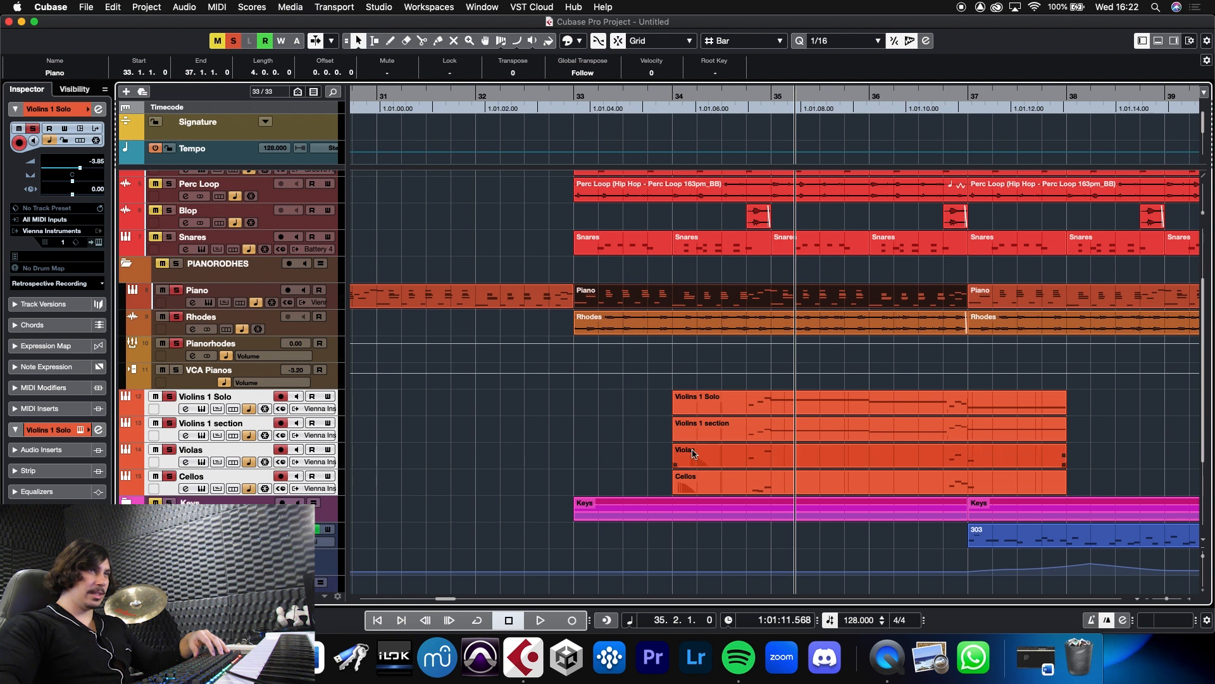
# Add a note at bar 35 in the Violas part, raise it to G4 and stretch it to one full bar
pyautogui.doubleClick(709, 455)
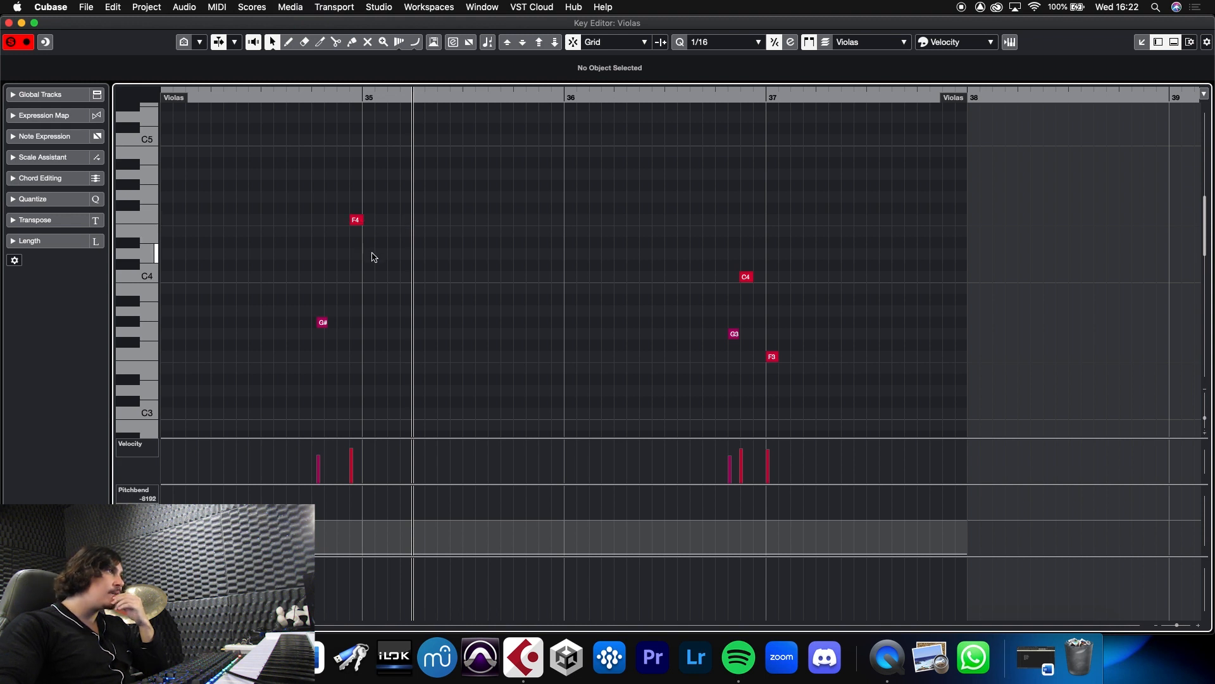
pyautogui.click(367, 312)
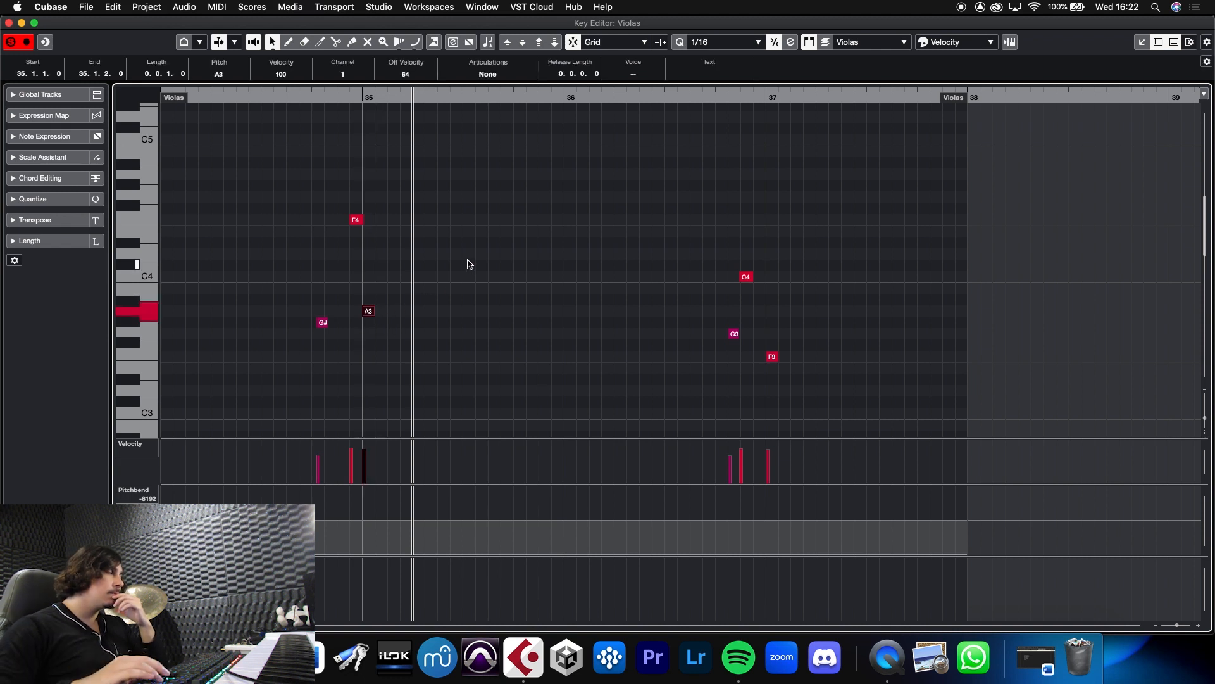
pyautogui.press('Up')
pyautogui.press('Up')
pyautogui.press('Up')
pyautogui.press('Up')
pyautogui.press('Up')
pyautogui.press('Up')
pyautogui.press('Up')
pyautogui.press('Up')
pyautogui.press('Up')
pyautogui.press('Up')
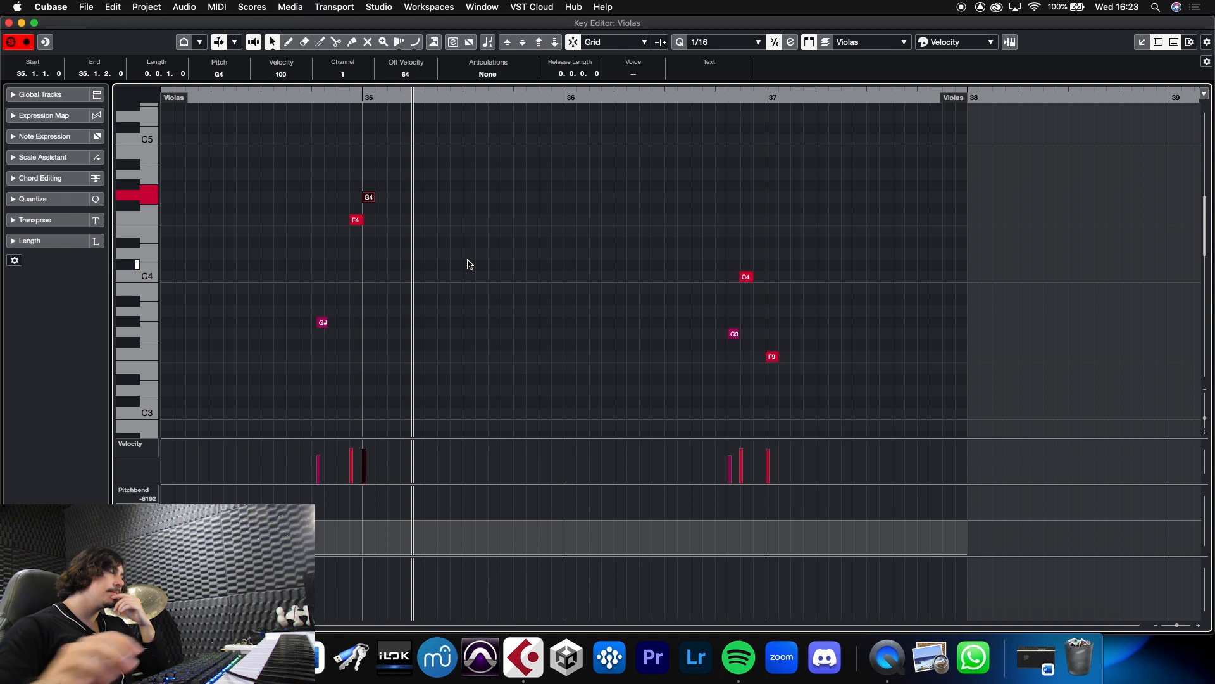
pyautogui.moveTo(370, 197); pyautogui.dragTo(564, 199)
# Shorten the Violas F4 before bar 35 to 0.0.0.110 and add a pitch-bend step of 3554 at 34.4.4.113
pyautogui.click(347, 99)
pyautogui.moveTo(347, 100); pyautogui.dragTo(378, 166)
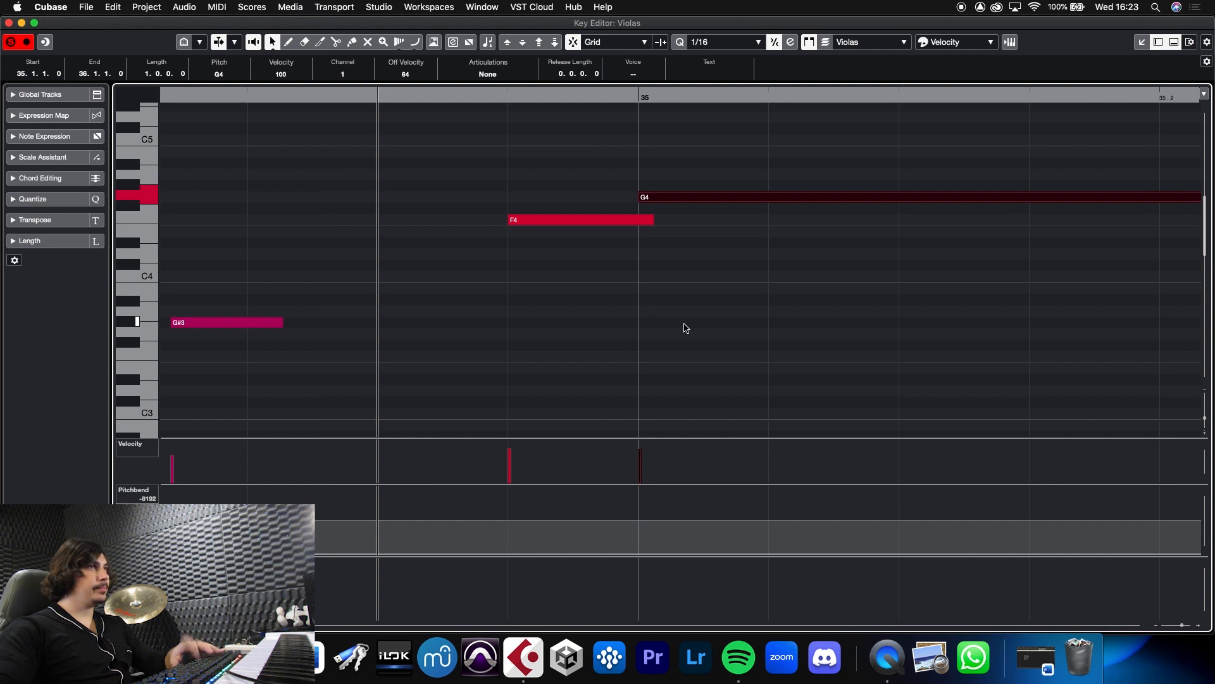
pyautogui.moveTo(654, 221); pyautogui.dragTo(626, 223)
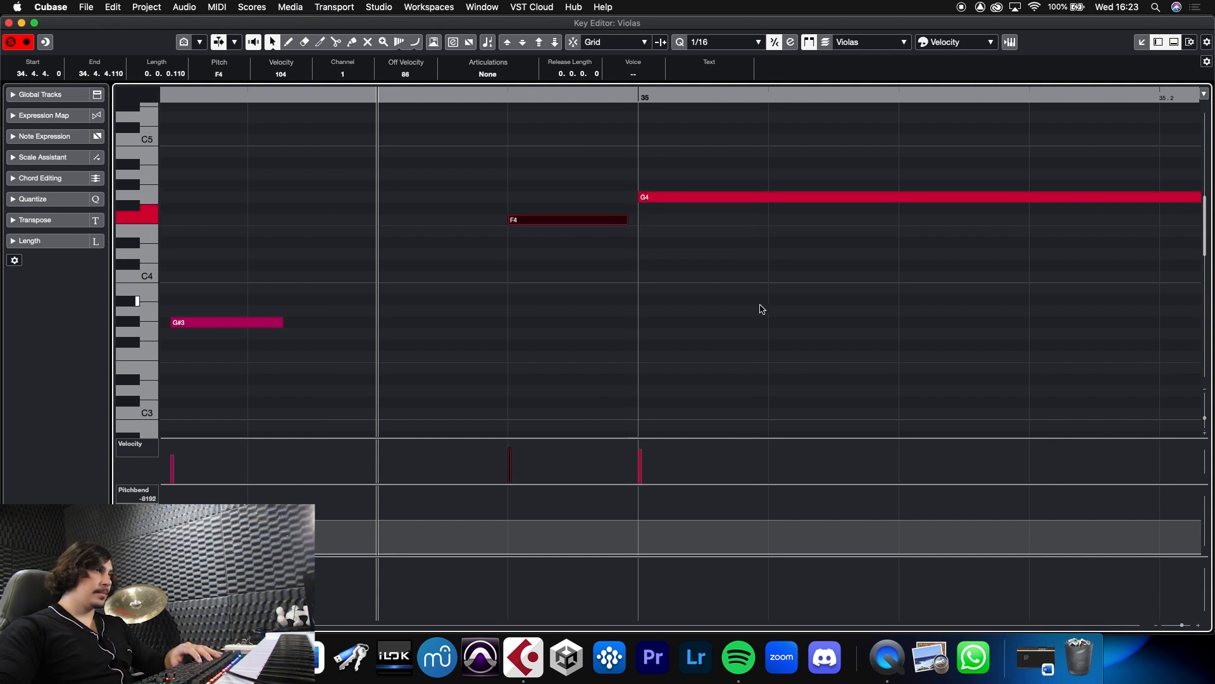
pyautogui.moveTo(628, 549); pyautogui.dragTo(633, 510)
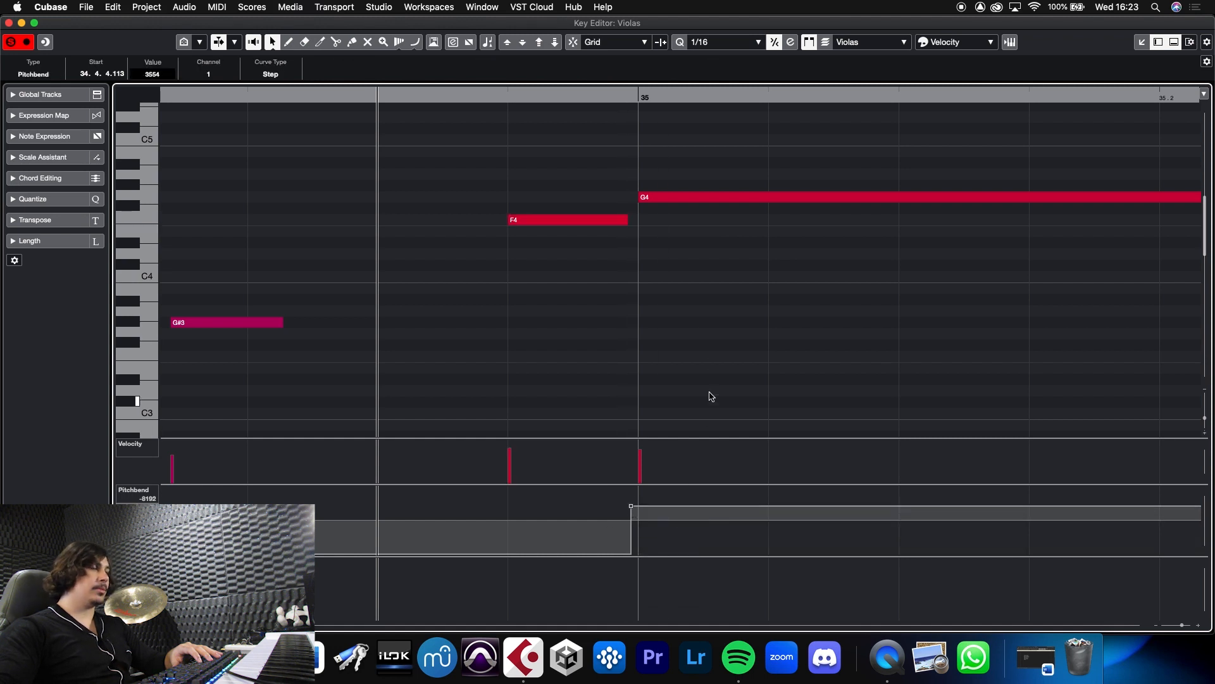
# Add a pitch-bend step down to -5256 at 36.3.4.89 in the Violas part, before the second run
pyautogui.moveTo(595, 96); pyautogui.dragTo(564, 37)
pyautogui.moveTo(857, 508); pyautogui.dragTo(871, 541)
pyautogui.moveTo(916, 97); pyautogui.dragTo(646, 185)
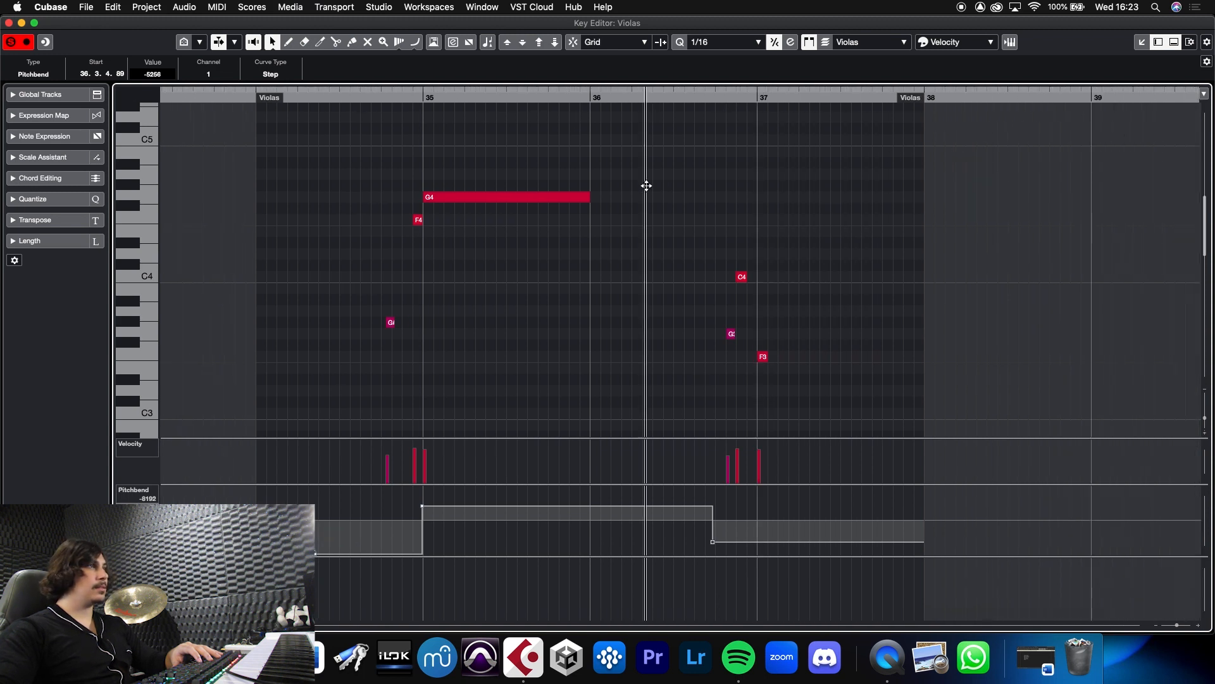
pyautogui.click(9, 23)
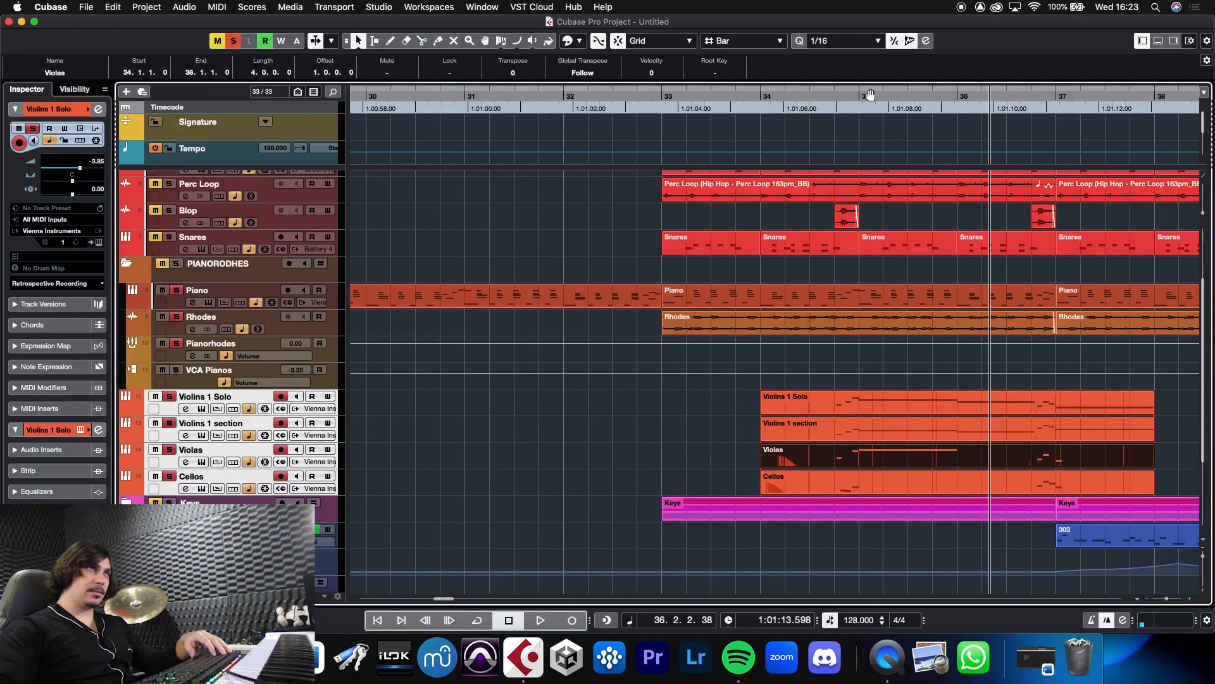
# Play the arrangement from bar 34, and again from just before it, to hear the Violas with the violins
pyautogui.moveTo(859, 98); pyautogui.dragTo(763, 100)
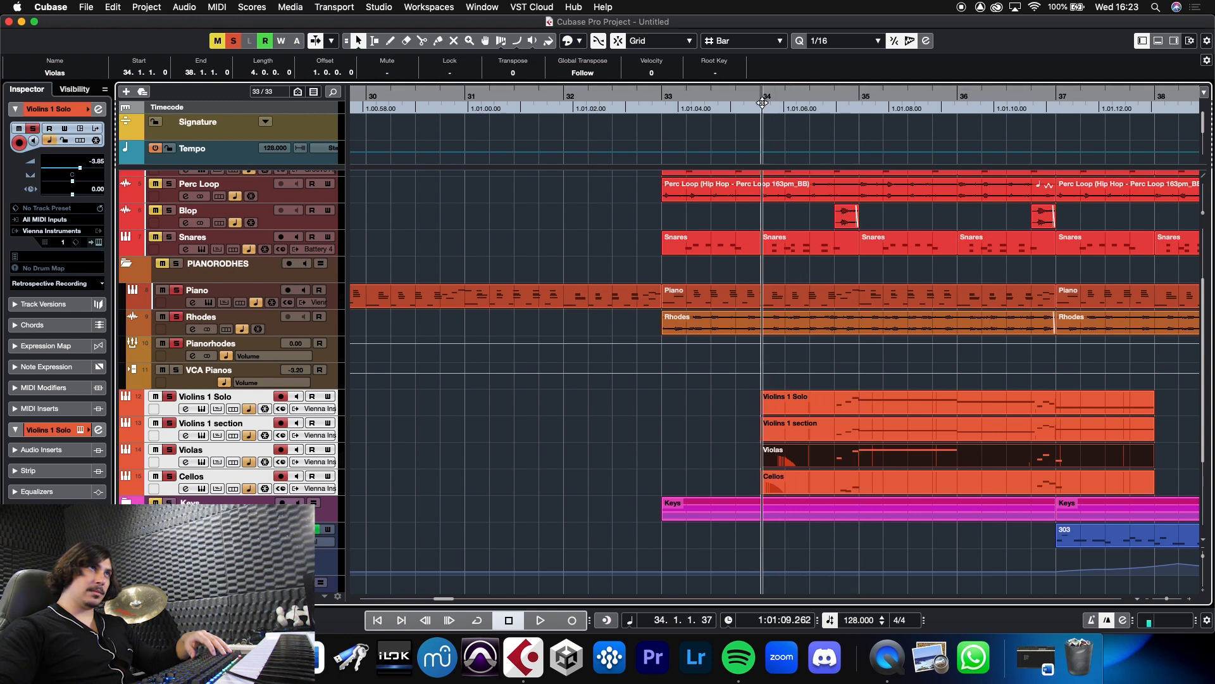
pyautogui.press('space')
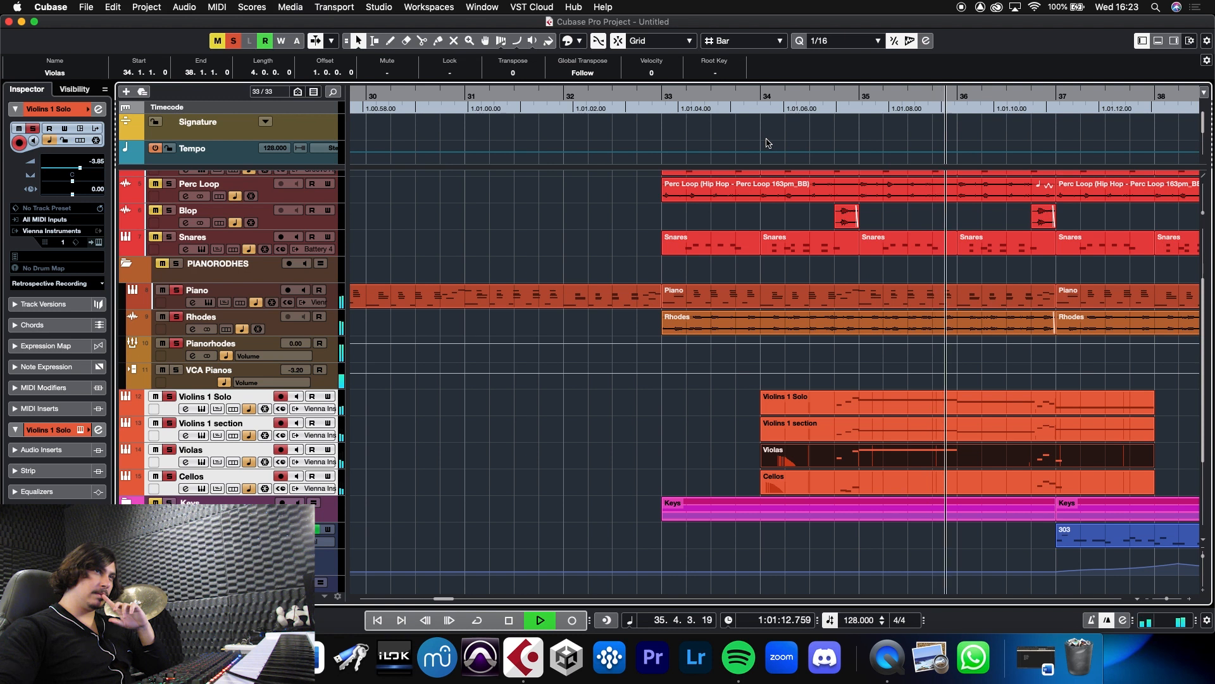
pyautogui.click(742, 108)
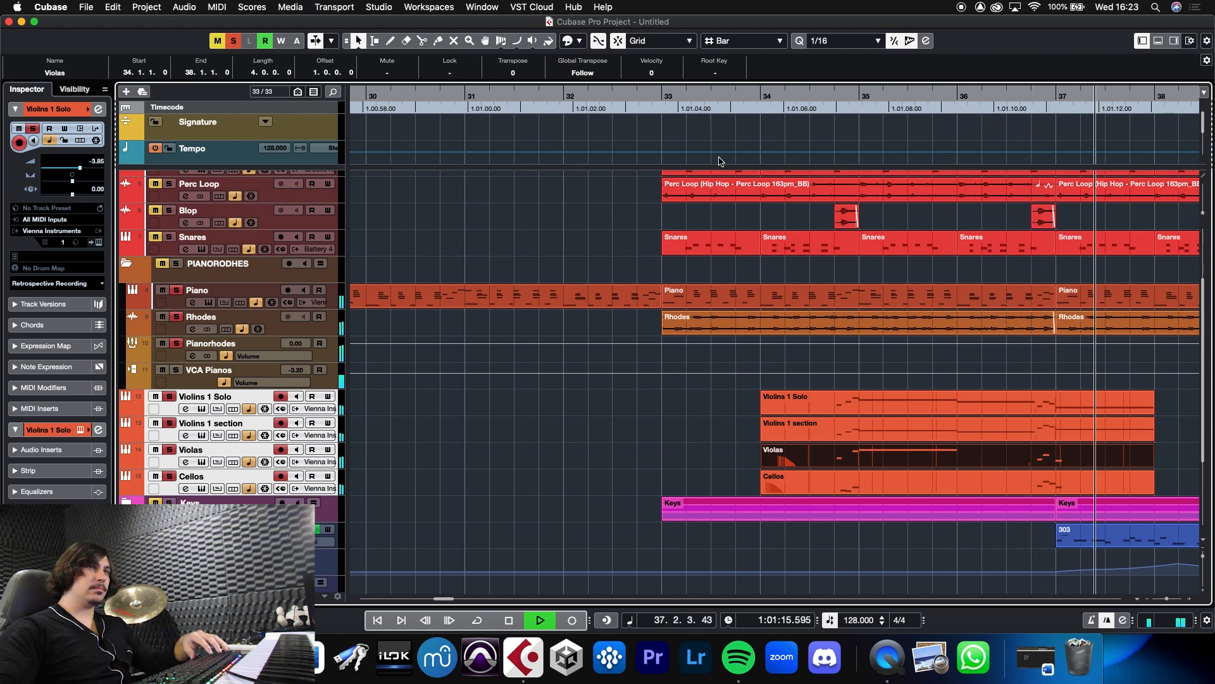
# Raise the Violas note at bar 37 to G#3 and check it against the Piano chord there
pyautogui.press('space')
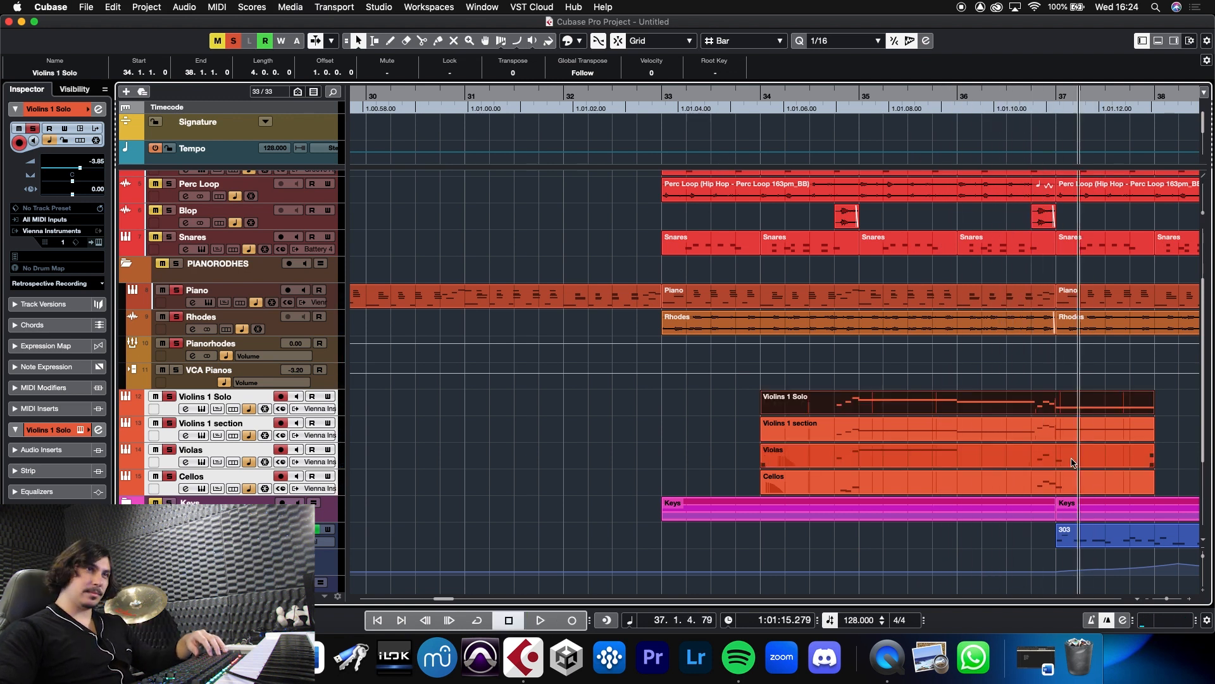
pyautogui.doubleClick(1073, 462)
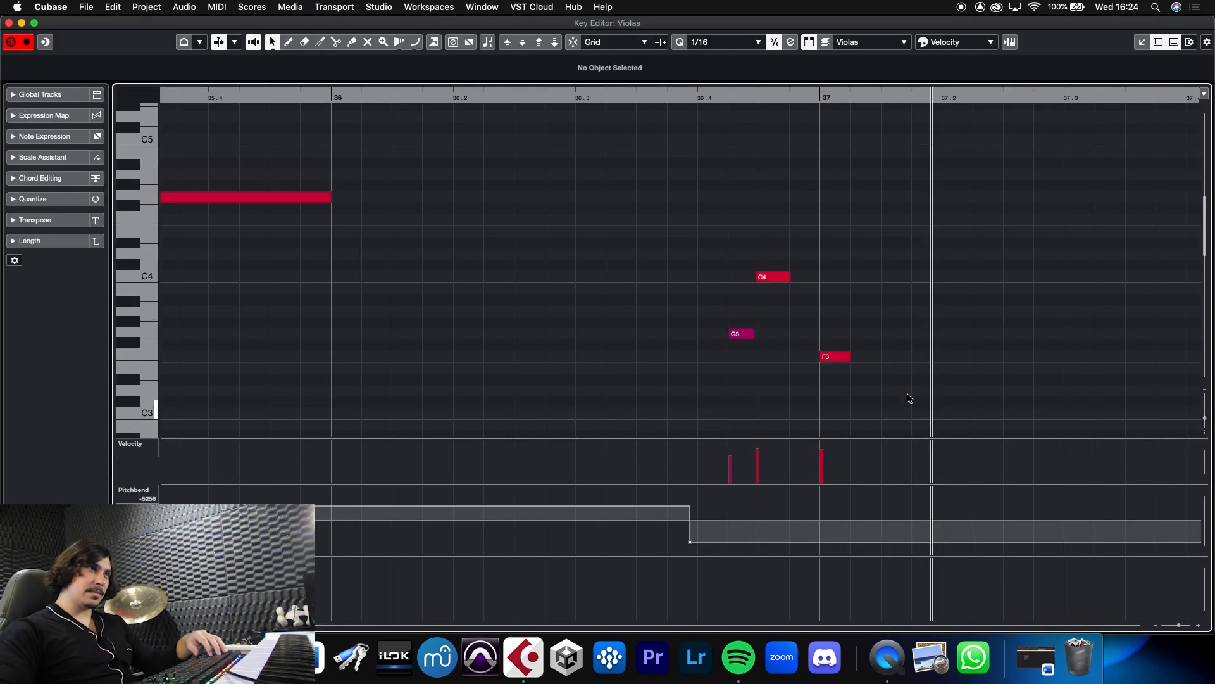
pyautogui.click(847, 356)
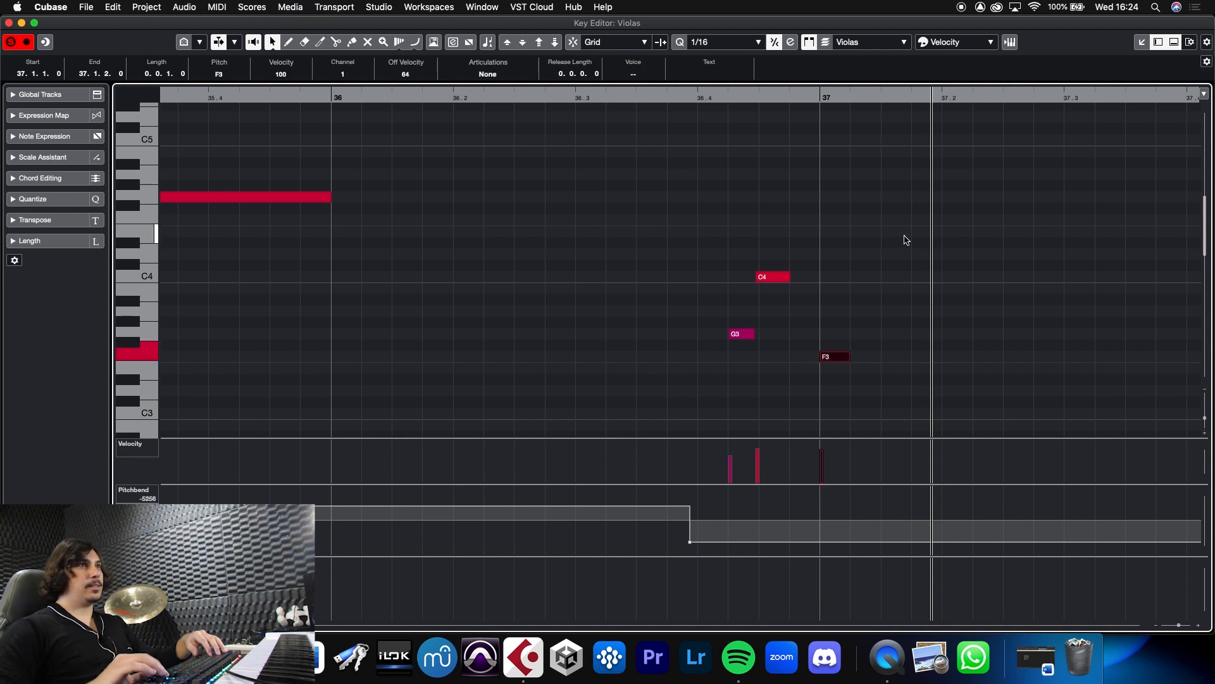
pyautogui.press('Up')
pyautogui.press('Up')
pyautogui.press('Up')
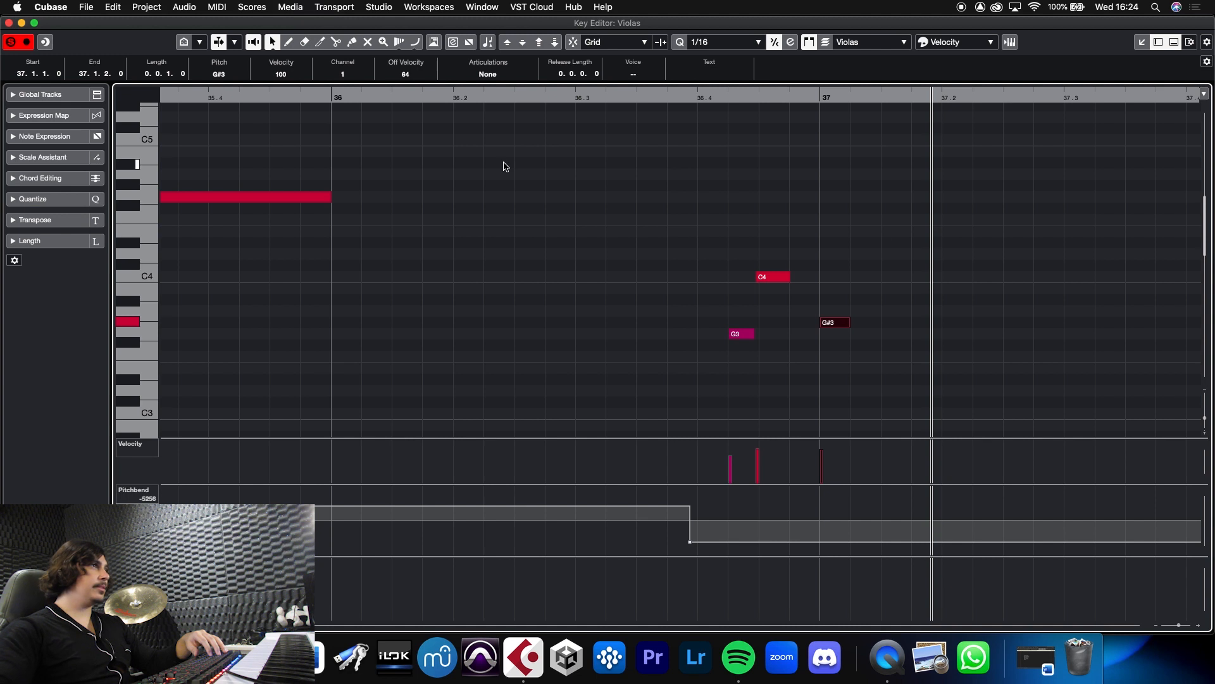
pyautogui.click(8, 23)
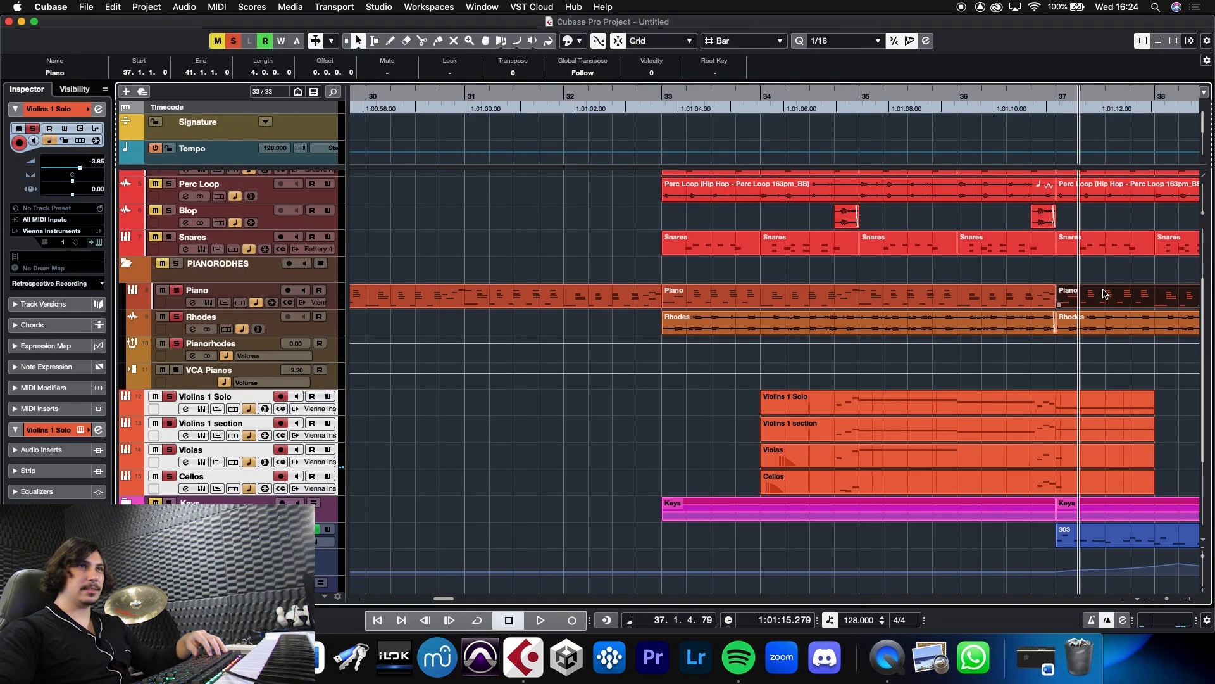
pyautogui.doubleClick(762, 238)
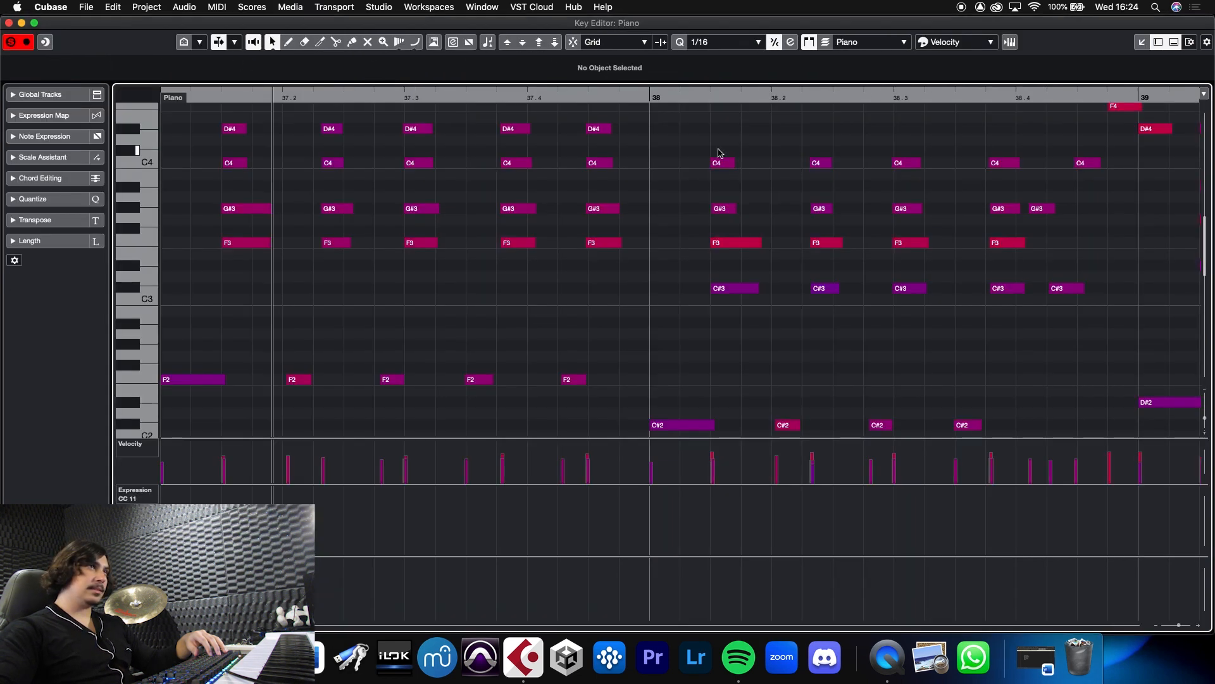
pyautogui.click(9, 24)
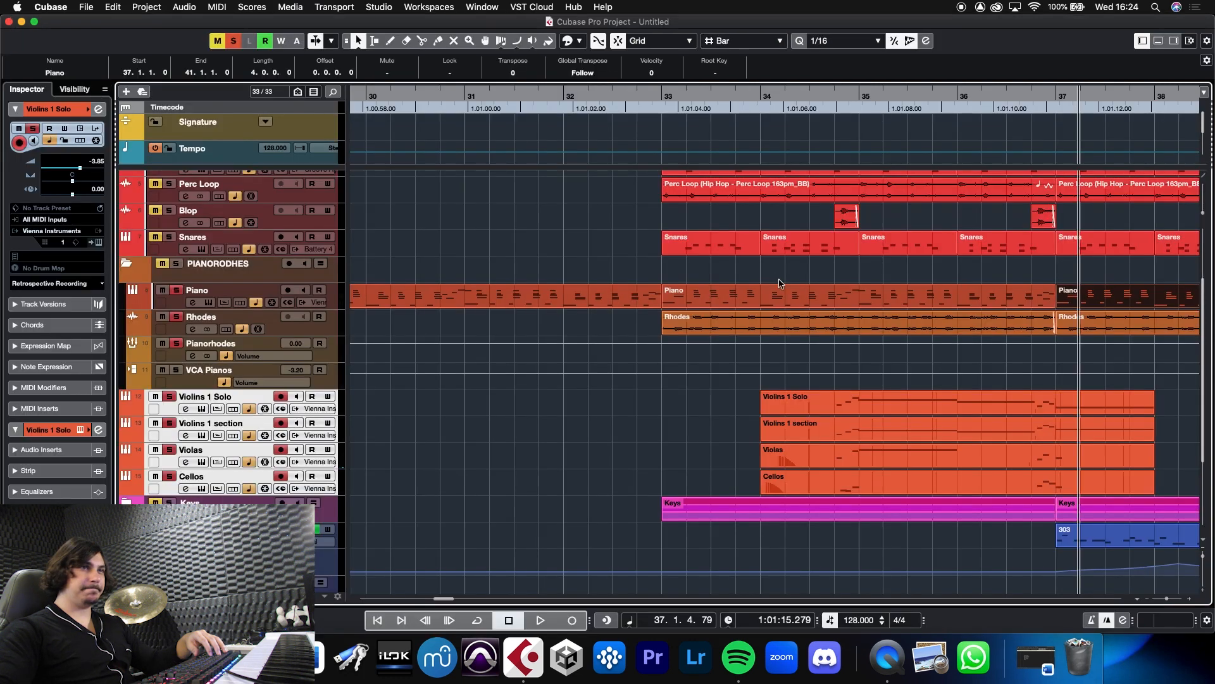
# Stretch the Violas G#3 to a length of 0.3.3.90 and add an upward pitch-bend step just before bar 37
pyautogui.doubleClick(1083, 455)
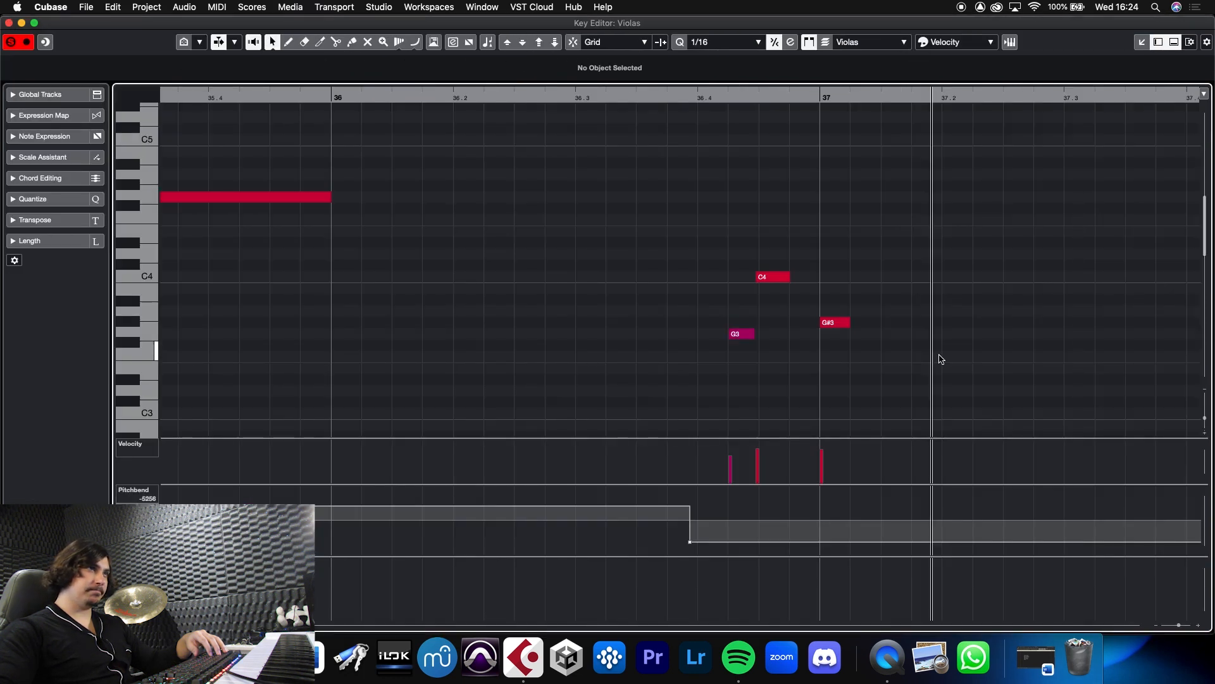
pyautogui.moveTo(851, 325); pyautogui.dragTo(1016, 335)
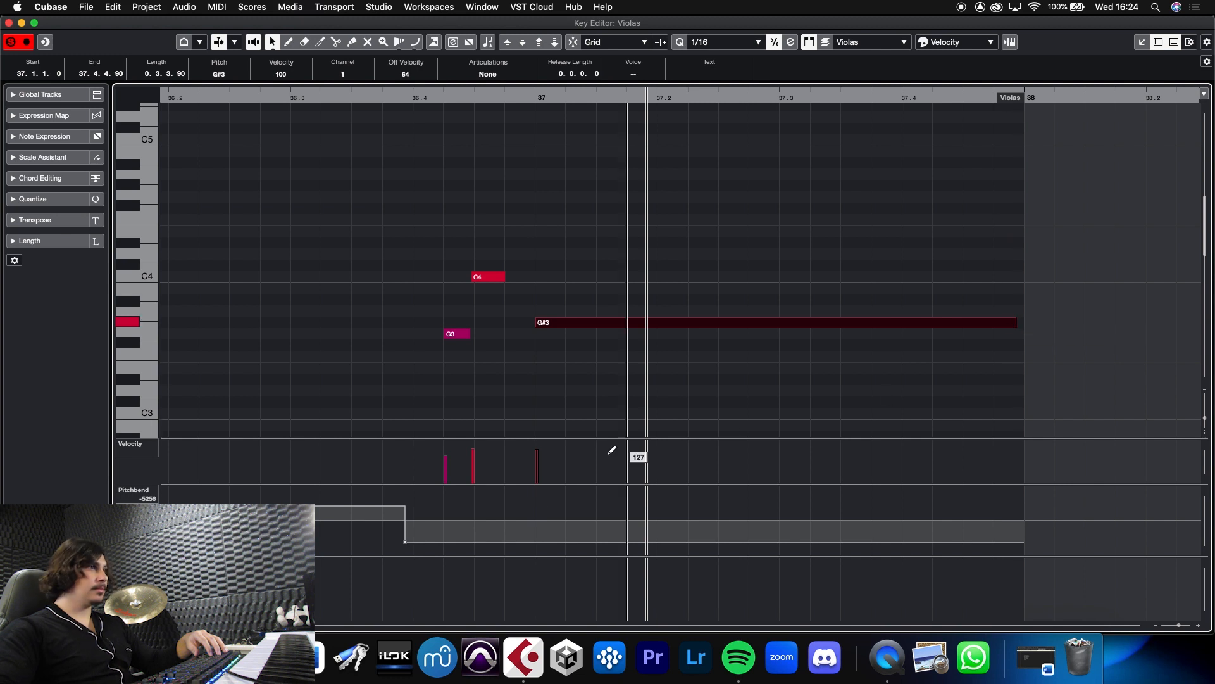
pyautogui.moveTo(513, 537)
pyautogui.mouseDown()
pyautogui.moveTo(513, 499)
pyautogui.moveTo(514, 509)
pyautogui.mouseUp()
pyautogui.click(9, 23)
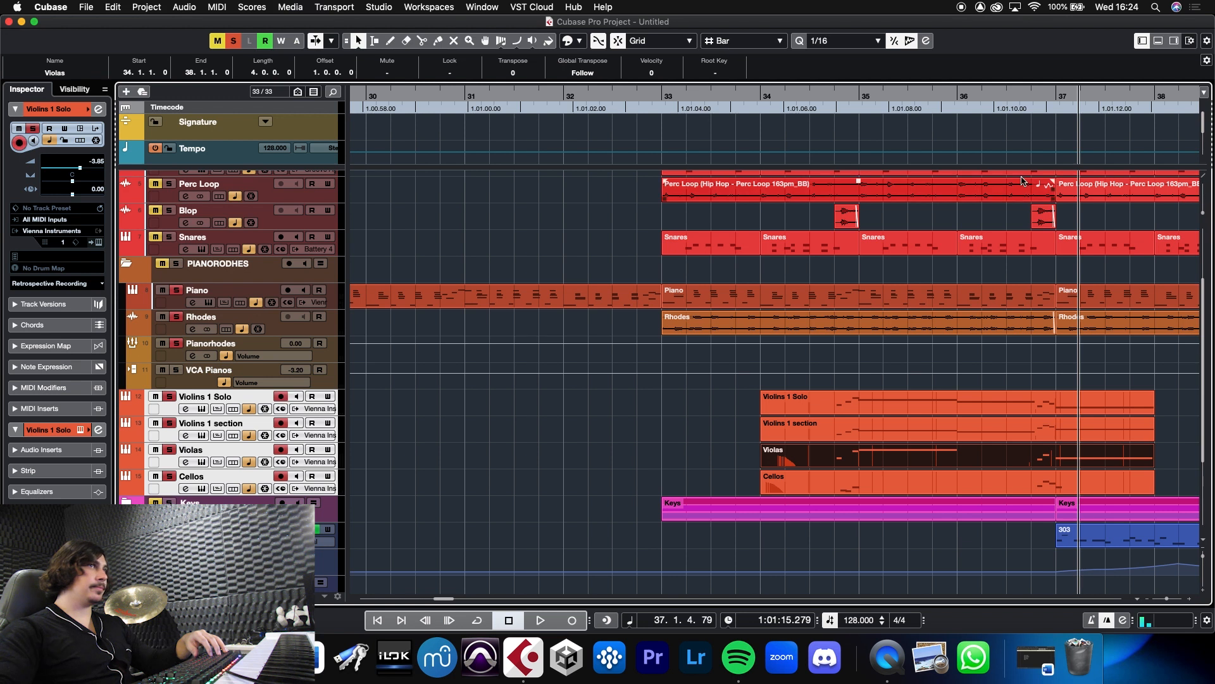
# Add a one-bar A#2 at bar 35 in the Cellos part and shorten the F2 before it to 0.0.0.106
pyautogui.doubleClick(603, 483)
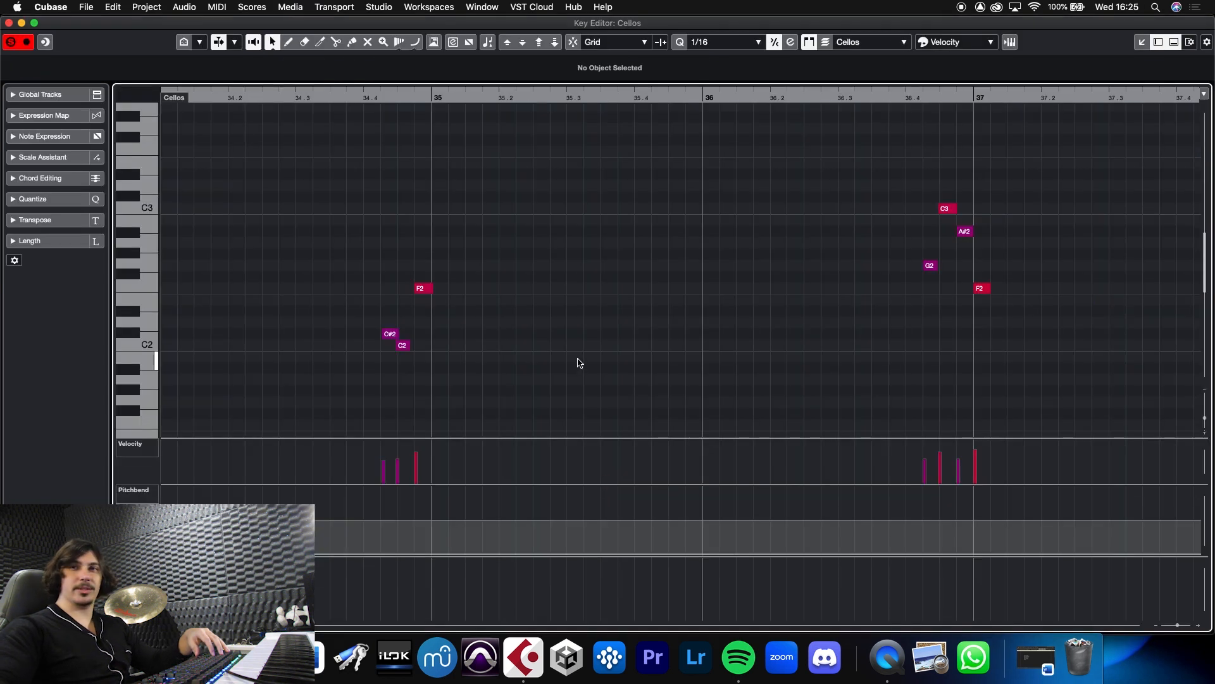
pyautogui.moveTo(424, 100)
pyautogui.mouseDown()
pyautogui.moveTo(315, 100)
pyautogui.moveTo(415, 102)
pyautogui.mouseUp()
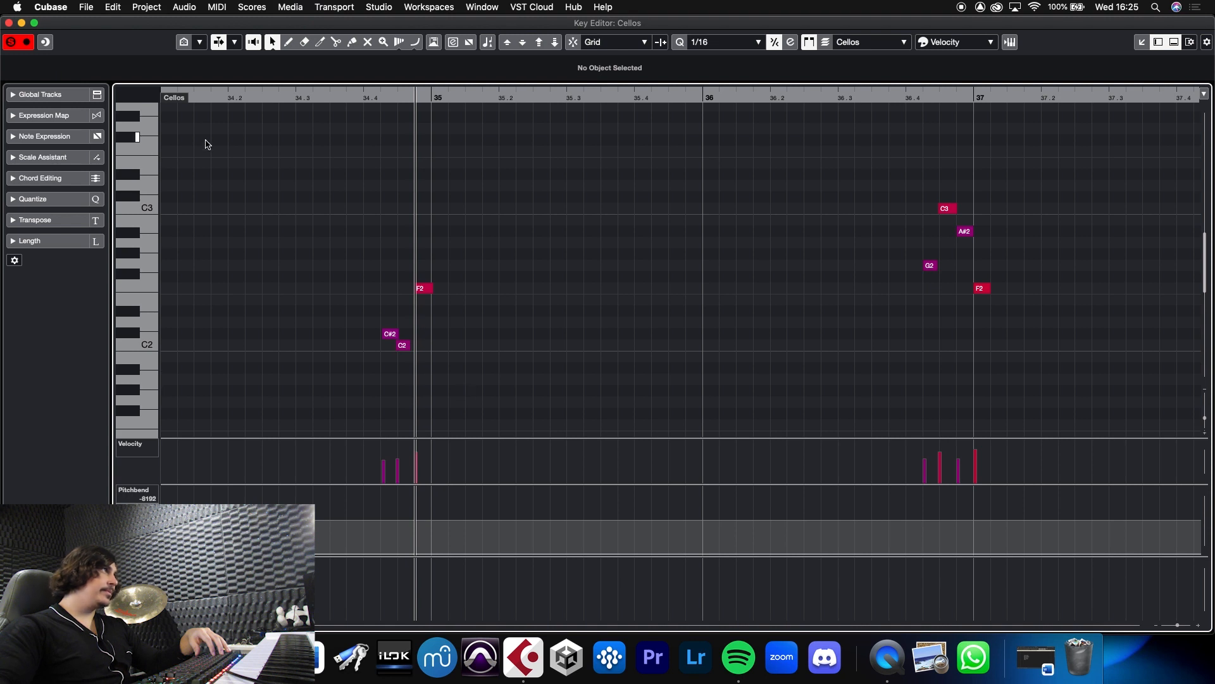
pyautogui.moveTo(410, 95); pyautogui.dragTo(422, 112)
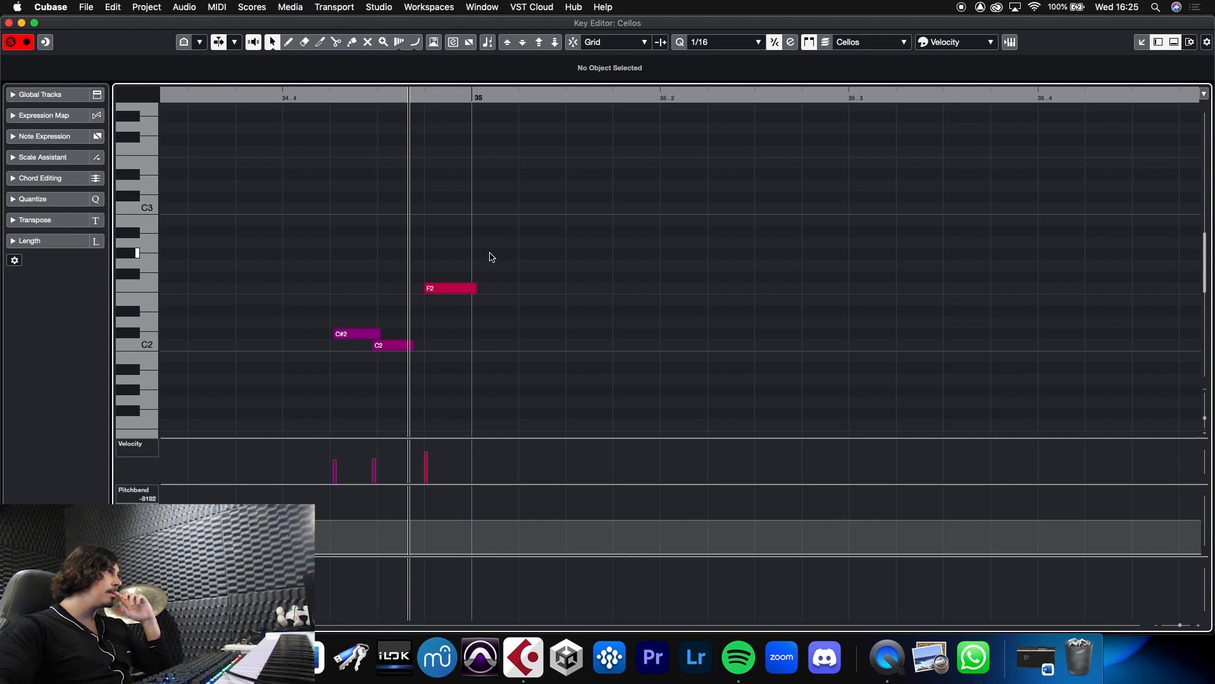
pyautogui.keyDown('alt'); pyautogui.click(485, 231); pyautogui.keyUp('alt')
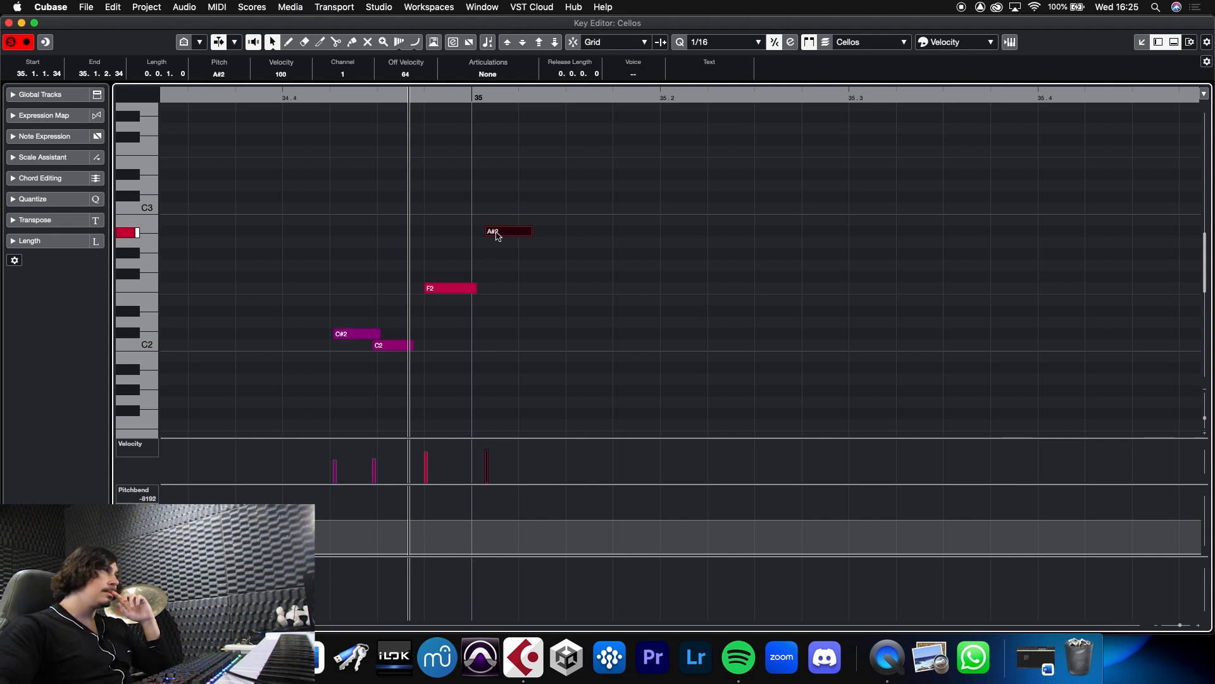
pyautogui.moveTo(474, 286); pyautogui.dragTo(466, 285)
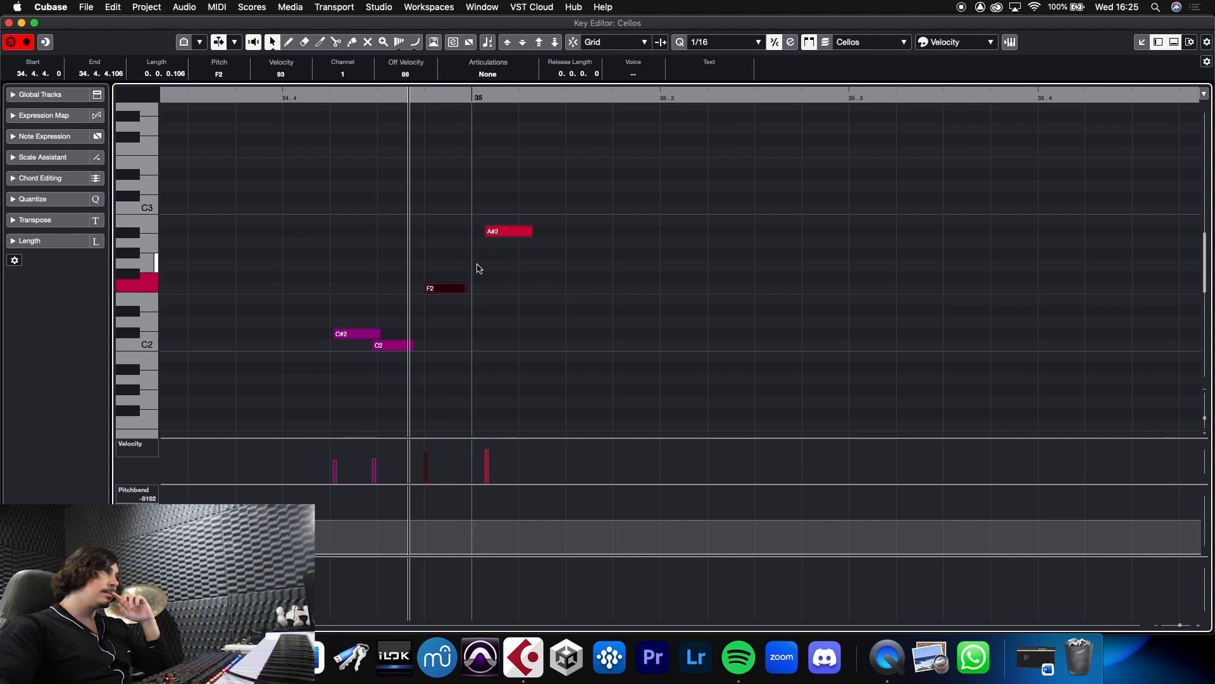
pyautogui.moveTo(485, 232); pyautogui.dragTo(478, 232)
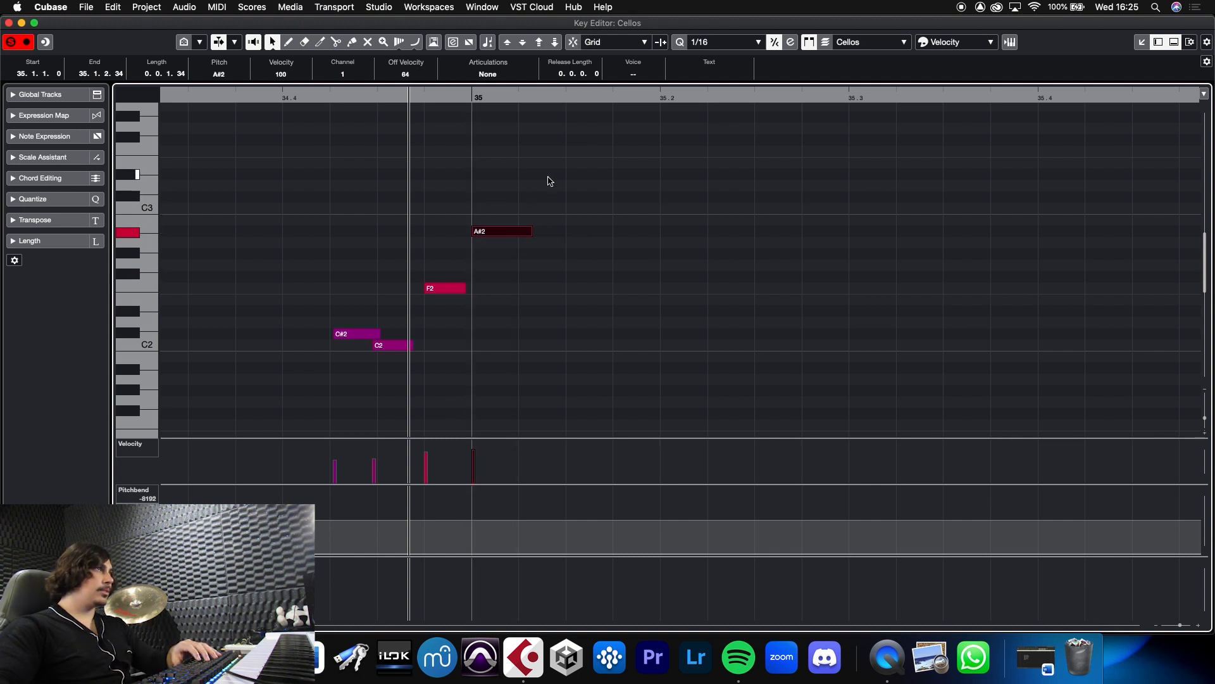
pyautogui.click(459, 94)
pyautogui.moveTo(459, 94); pyautogui.dragTo(457, 67)
pyautogui.moveTo(476, 230); pyautogui.dragTo(645, 239)
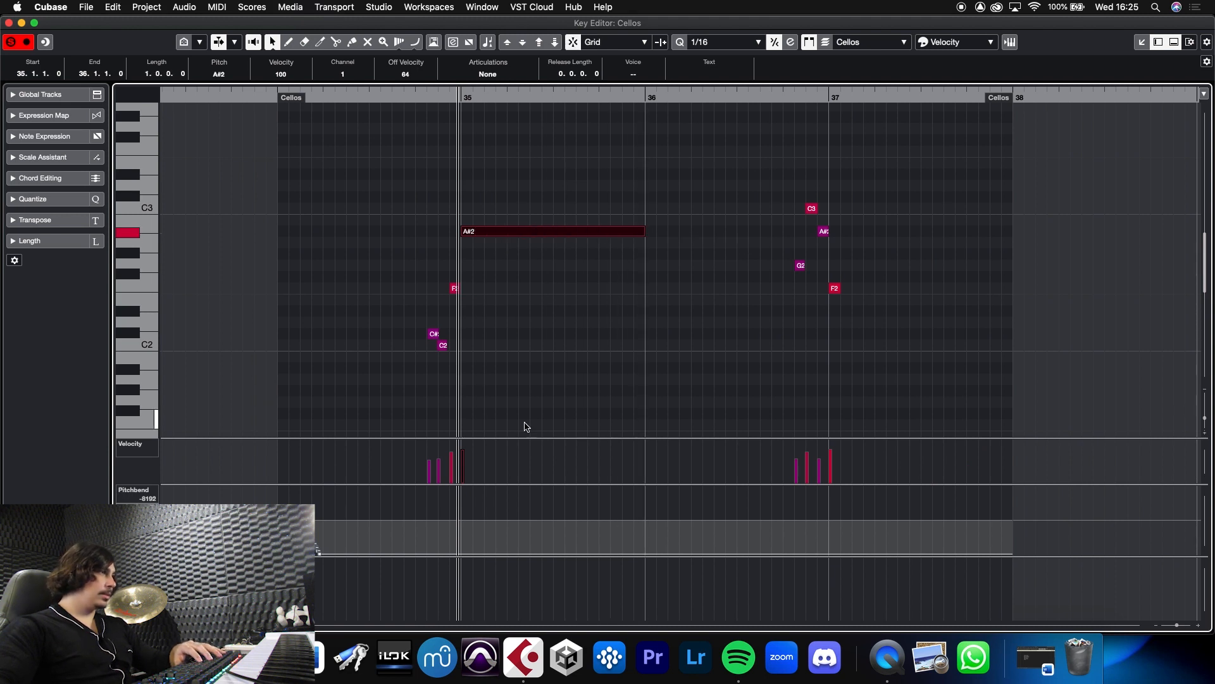
# Add a pitch-bend step of 4790 at 34.4.4.111, just before the Cellos A#2
pyautogui.moveTo(452, 550); pyautogui.dragTo(452, 521)
pyautogui.moveTo(440, 96); pyautogui.dragTo(434, 141)
pyautogui.moveTo(532, 524); pyautogui.dragTo(629, 505)
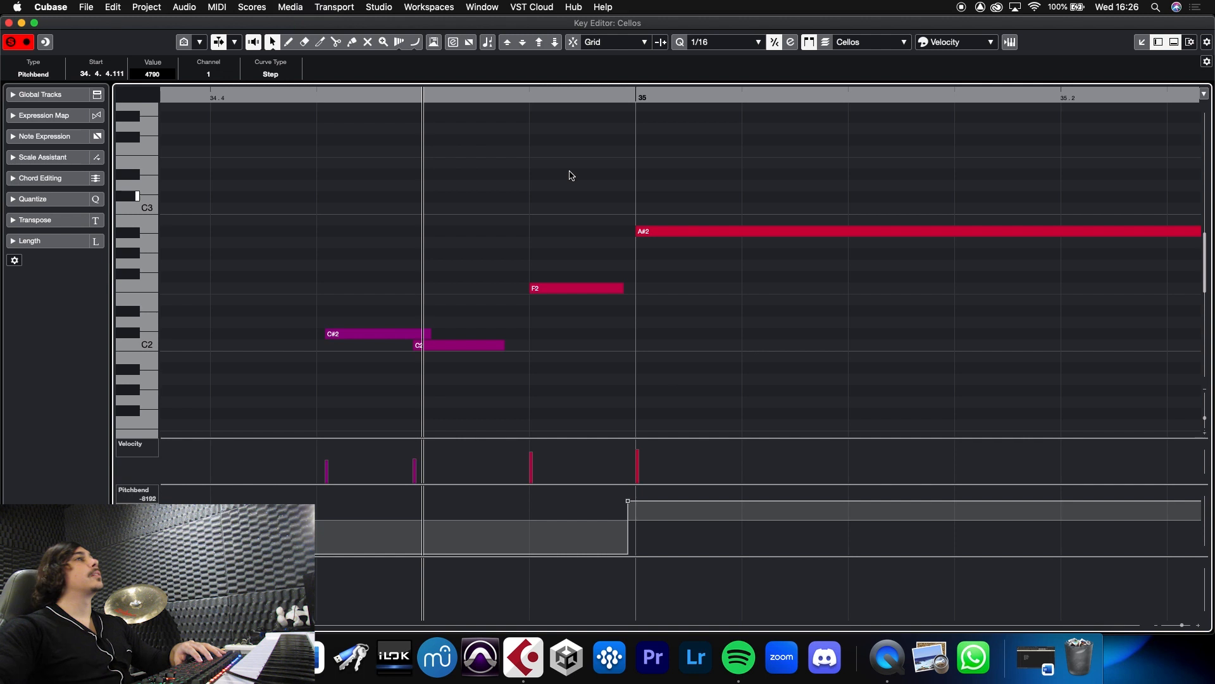
# Duplicate the Cellos A#2 into bar 36 as a G2 of length 0.3.0.61, with a pitch-bend step of -5256 at 36.4.1.95
pyautogui.moveTo(534, 98); pyautogui.dragTo(527, 15)
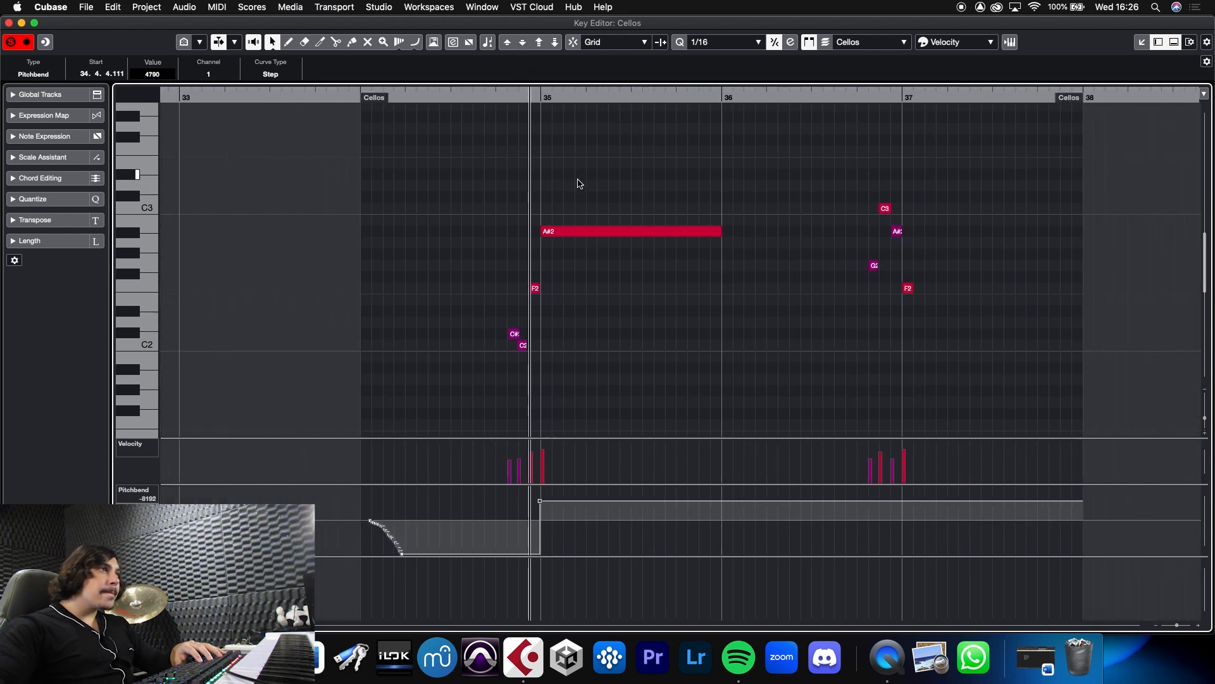
pyautogui.click(606, 232)
pyautogui.hotkey('alt', 'd')
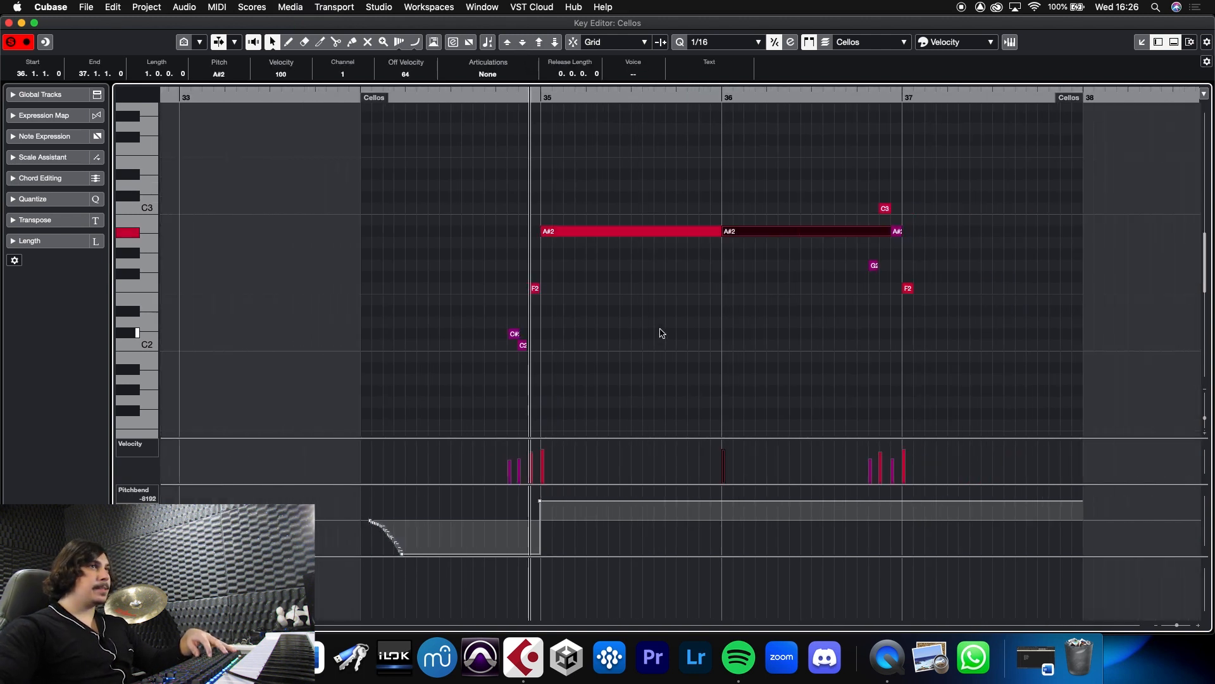
pyautogui.press('Down')
pyautogui.press('Down')
pyautogui.press('Down')
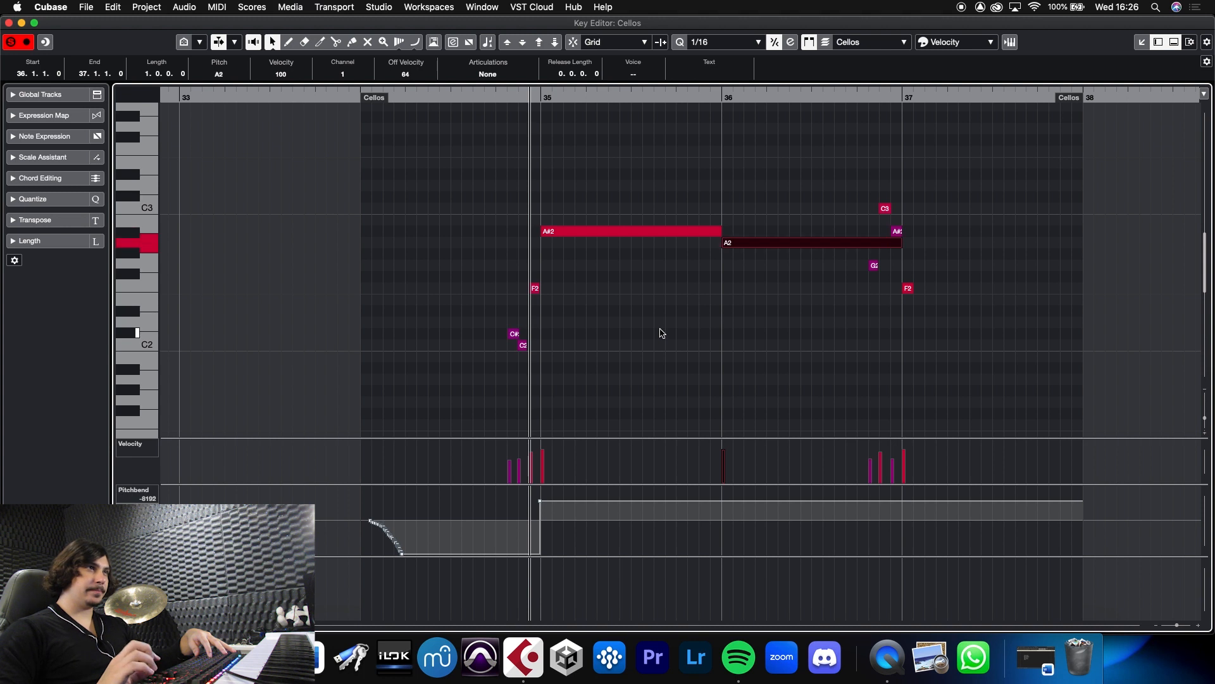
pyautogui.moveTo(902, 269); pyautogui.dragTo(861, 273)
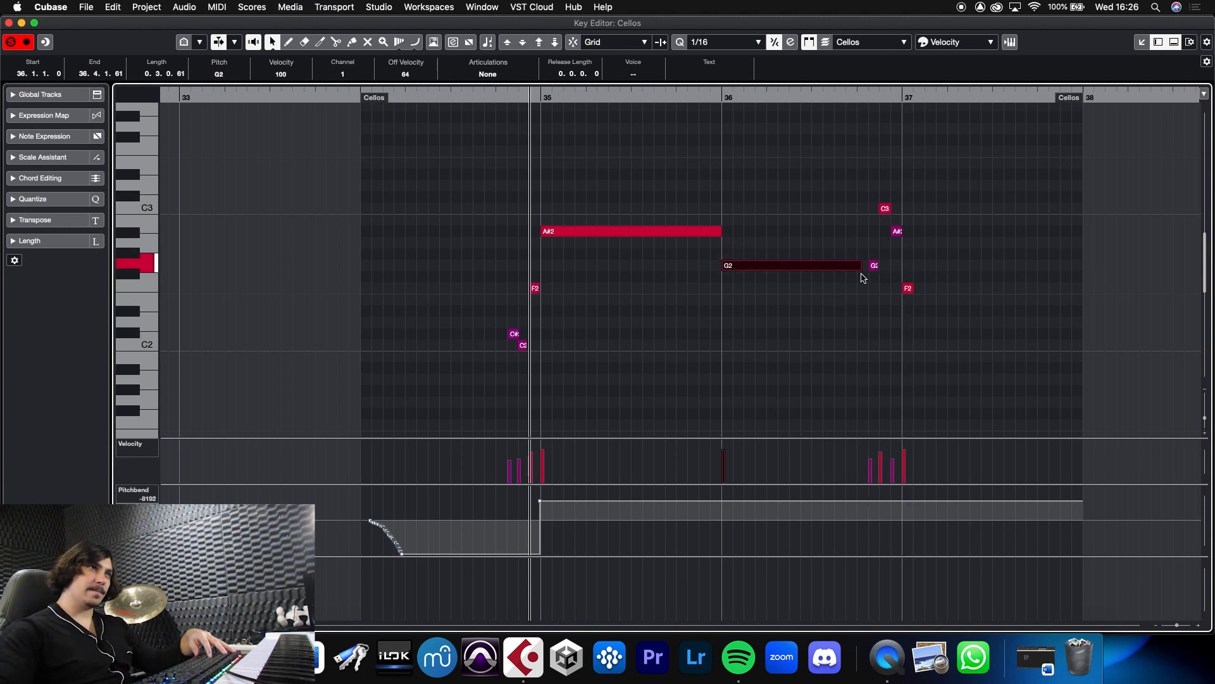
pyautogui.moveTo(860, 496); pyautogui.dragTo(865, 542)
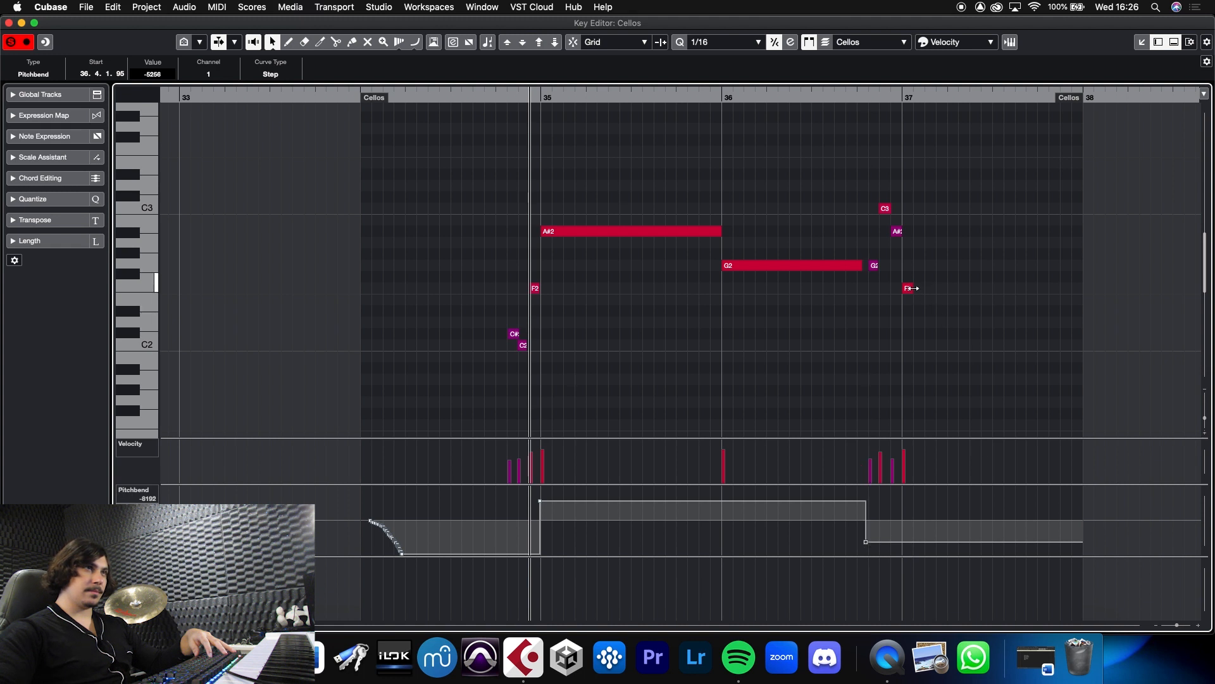
# Stretch the Cellos F2 at bar 37 to a length of 0.3.3.109 and raise it to C3
pyautogui.moveTo(913, 288); pyautogui.dragTo(1080, 290)
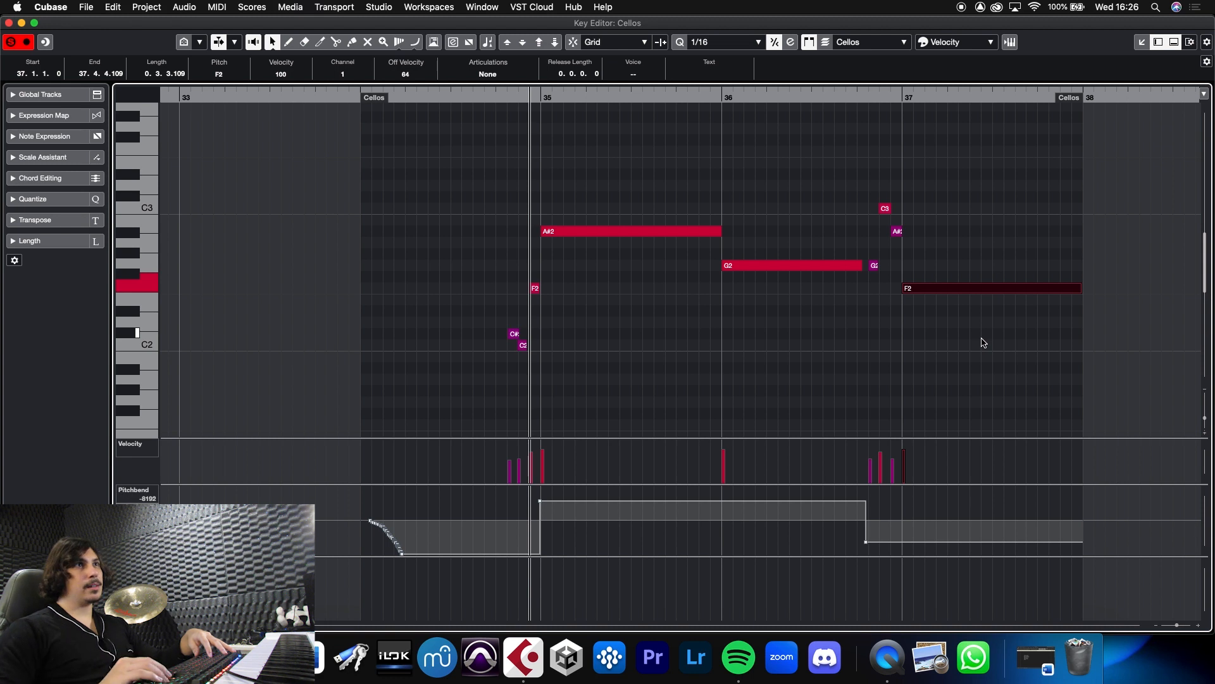
pyautogui.press('Down')
pyautogui.press('Down')
pyautogui.press('Down')
pyautogui.press('Down')
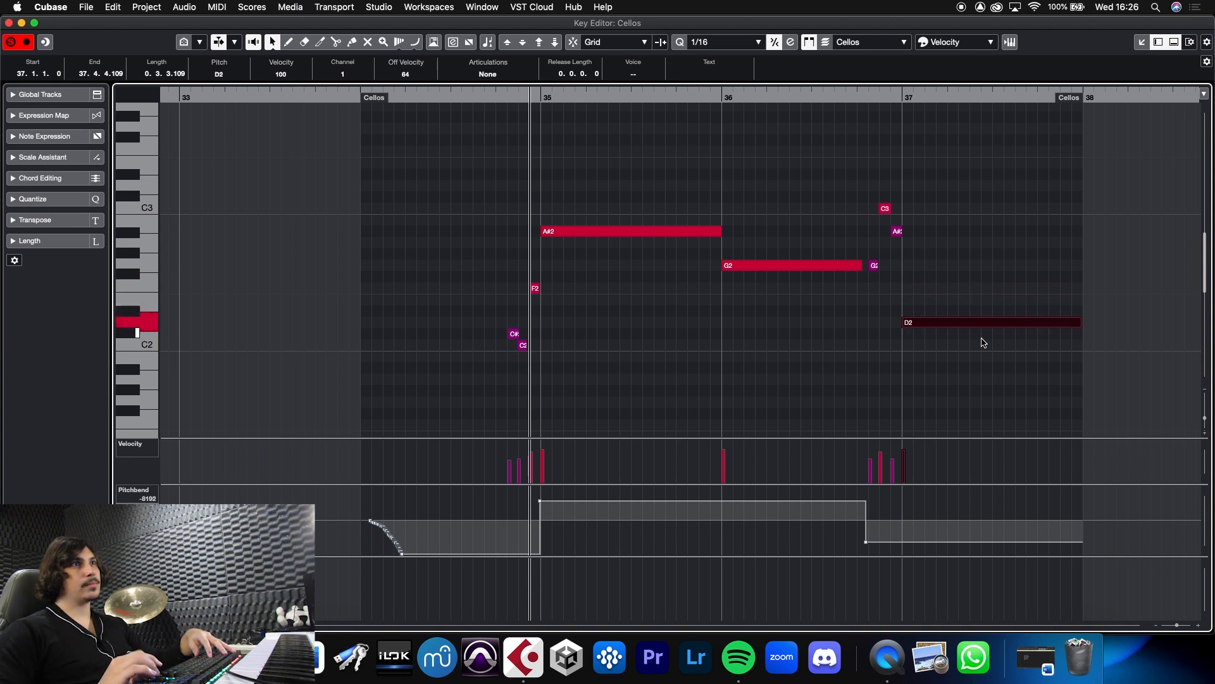
pyautogui.press('Up')
pyautogui.press('Up')
pyautogui.press('Up')
pyautogui.press('Up')
pyautogui.press('Up')
pyautogui.press('Up')
pyautogui.press('Up')
pyautogui.press('Up')
pyautogui.press('Up')
pyautogui.press('Up')
pyautogui.press('Up')
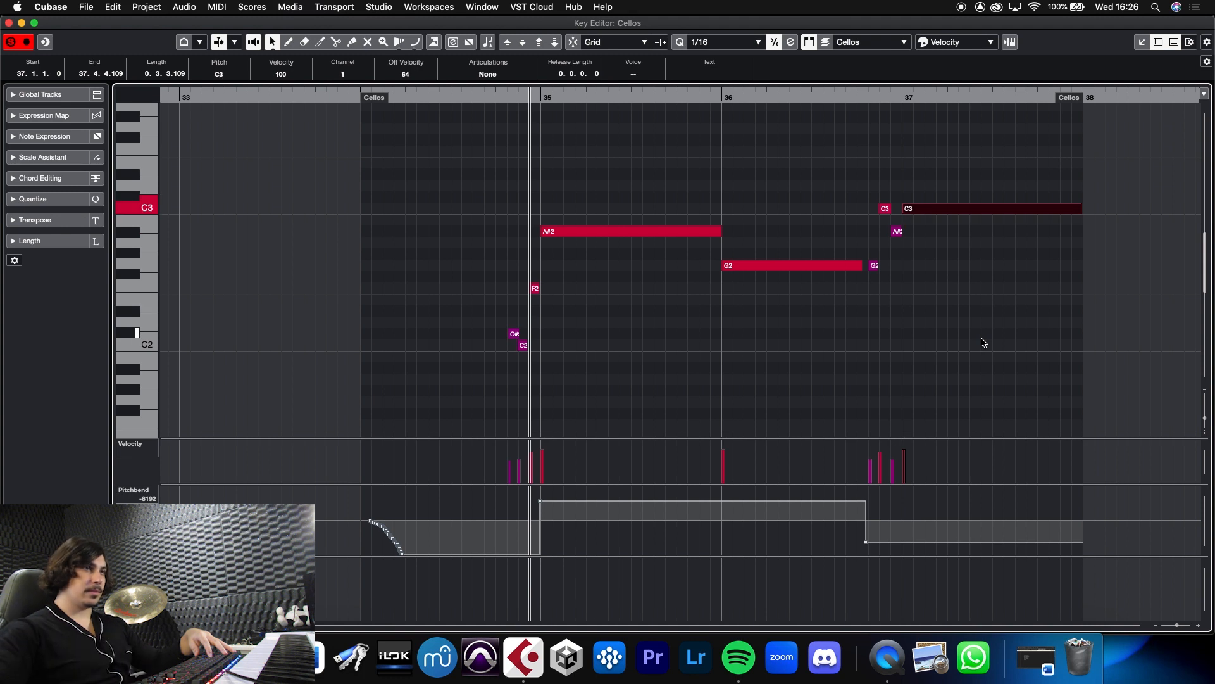
# Add a pitch-bend step in the Cellos part, placed just before the C3 at bar 37 with a value of 4327
pyautogui.moveTo(907, 541); pyautogui.dragTo(905, 508)
pyautogui.moveTo(899, 95); pyautogui.dragTo(915, 168)
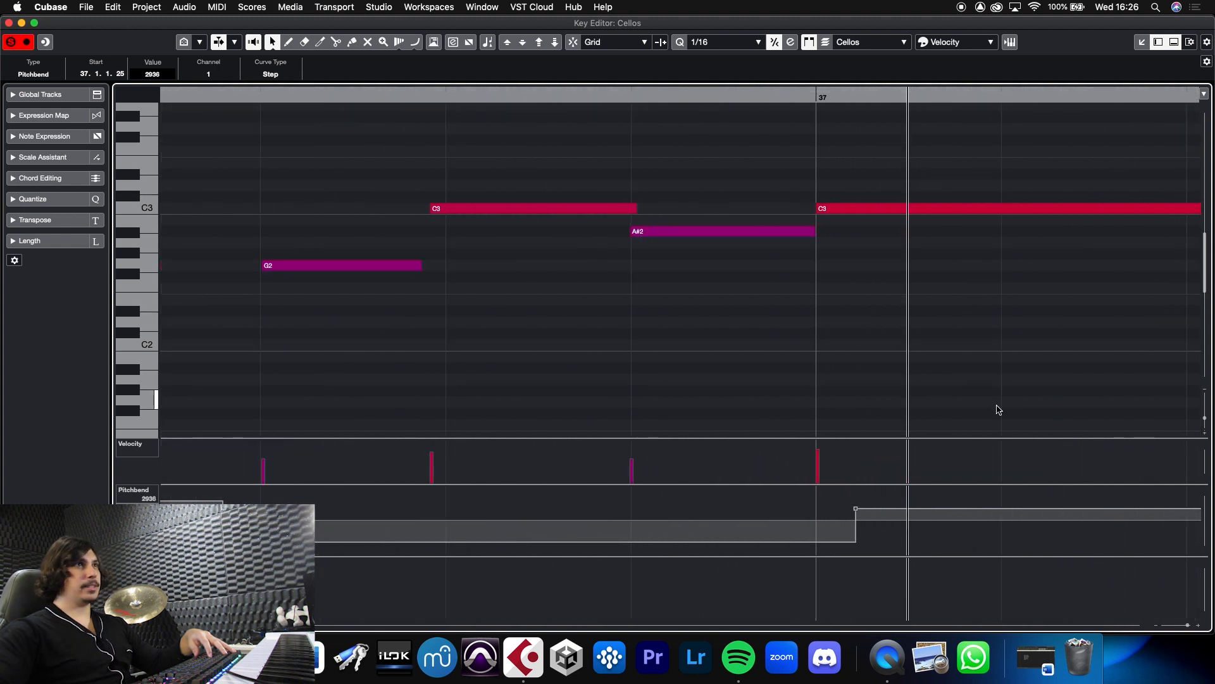
pyautogui.moveTo(799, 97); pyautogui.dragTo(703, 102)
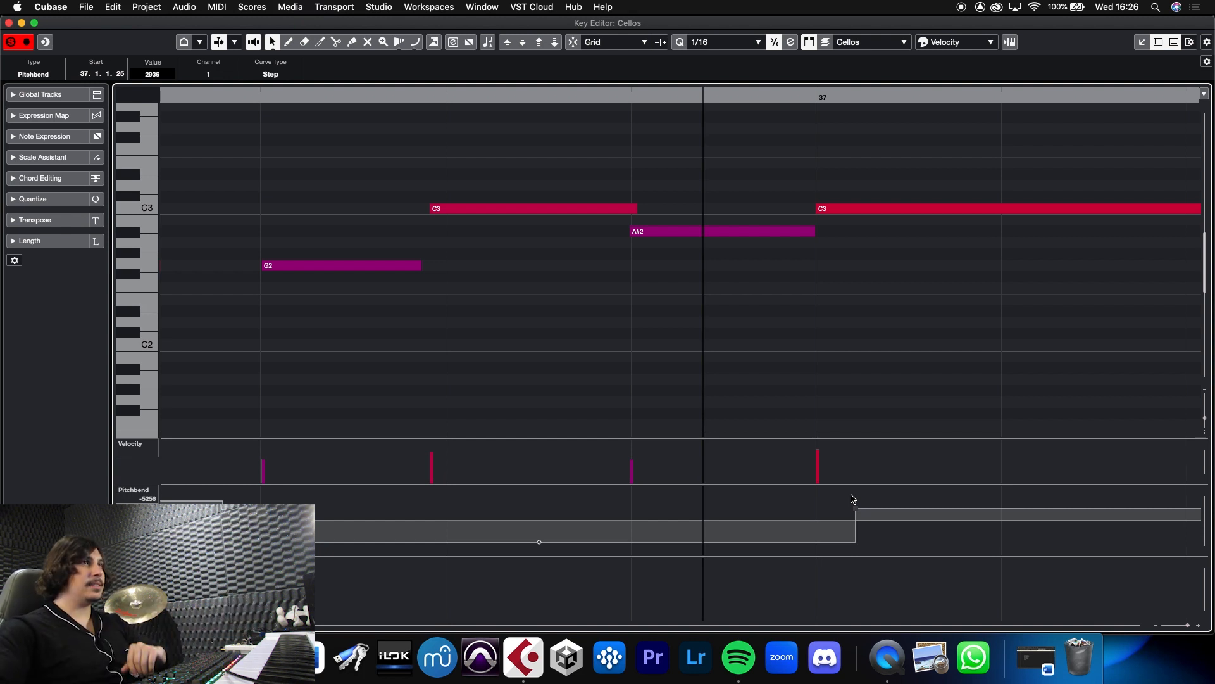
pyautogui.click(817, 96)
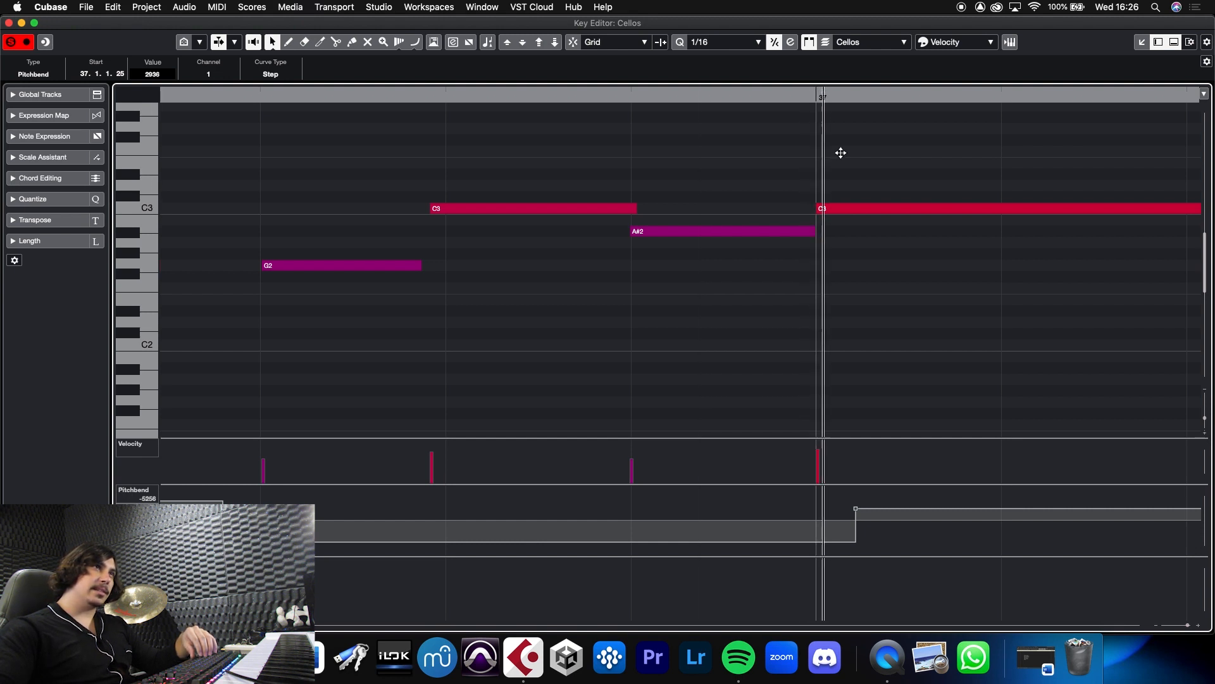
pyautogui.press('space')
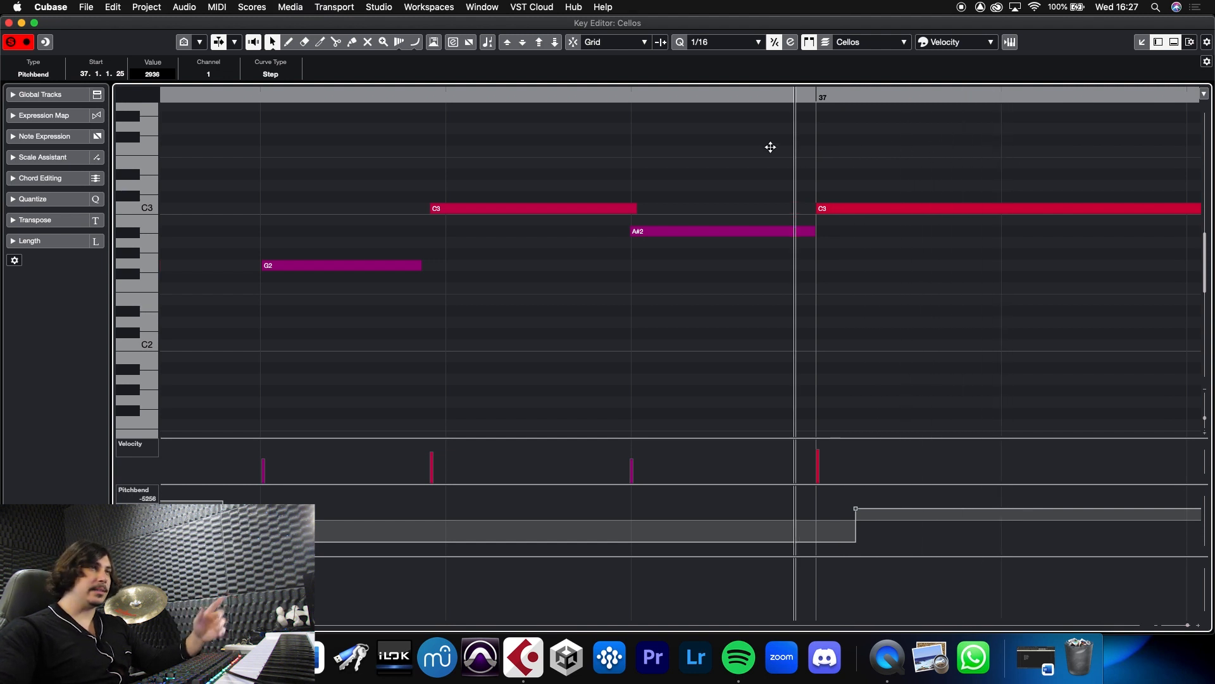
pyautogui.moveTo(820, 245); pyautogui.dragTo(802, 244)
pyautogui.moveTo(856, 512); pyautogui.dragTo(809, 507)
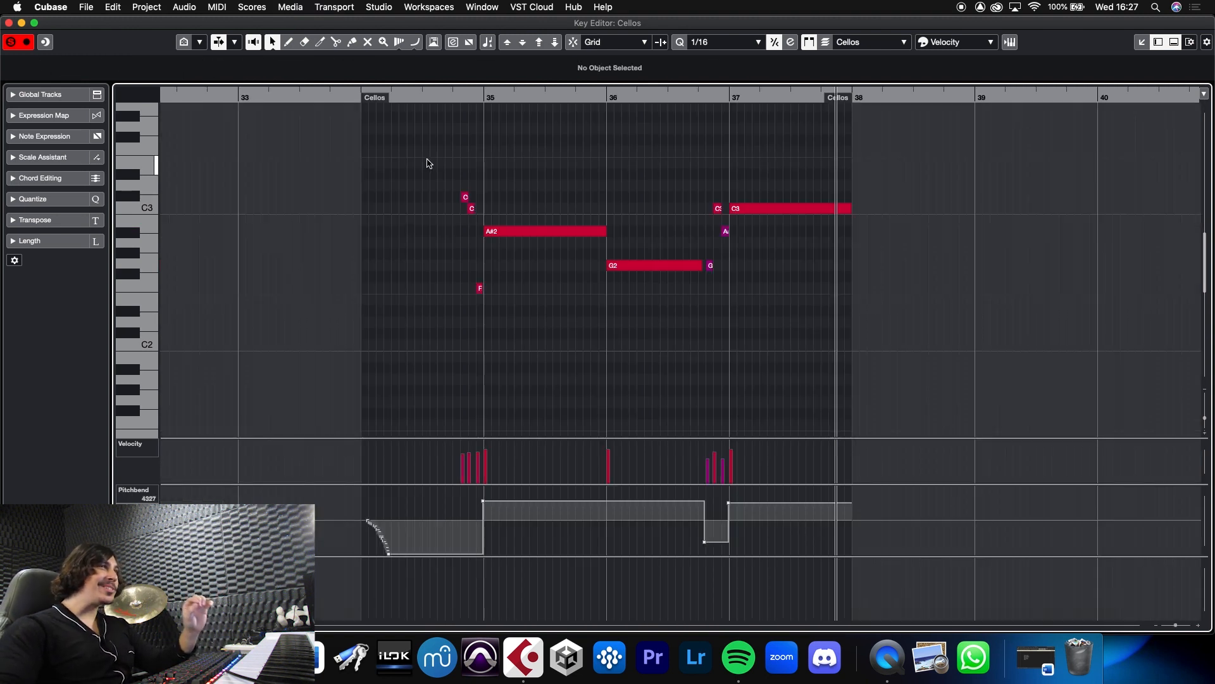
pyautogui.click(719, 98)
pyautogui.moveTo(718, 108); pyautogui.dragTo(715, 149)
pyautogui.moveTo(627, 180); pyautogui.dragTo(802, 326)
pyautogui.moveTo(578, 160); pyautogui.dragTo(1021, 299)
pyautogui.click(570, 139)
pyautogui.moveTo(551, 96); pyautogui.dragTo(559, 47)
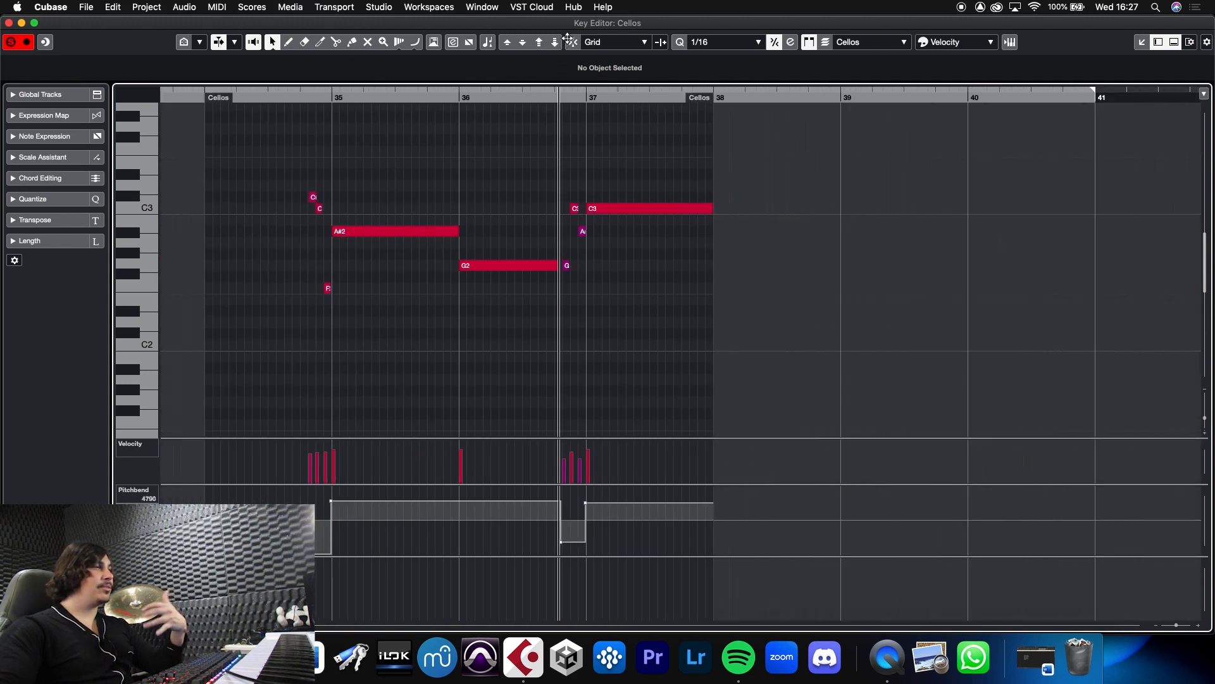
# Play the arrangement from bar 34 to hear the Cellos together with the violins and violas
pyautogui.click(10, 23)
pyautogui.moveTo(489, 102); pyautogui.dragTo(457, 105)
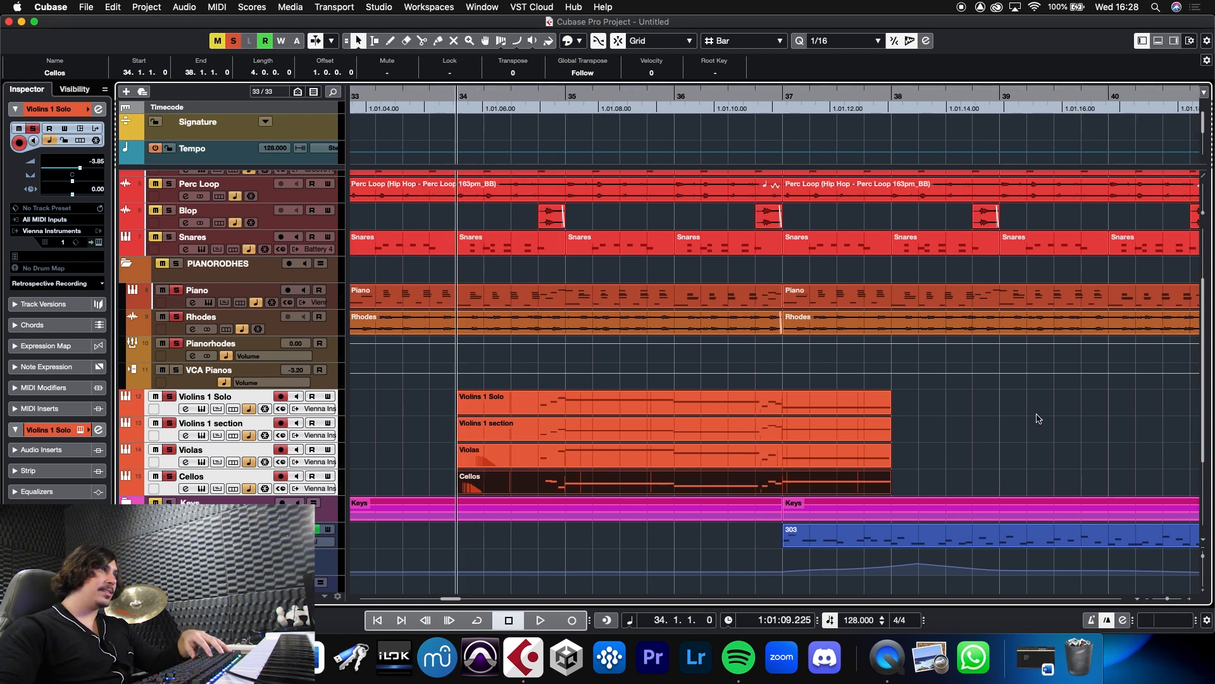
pyautogui.press('space')
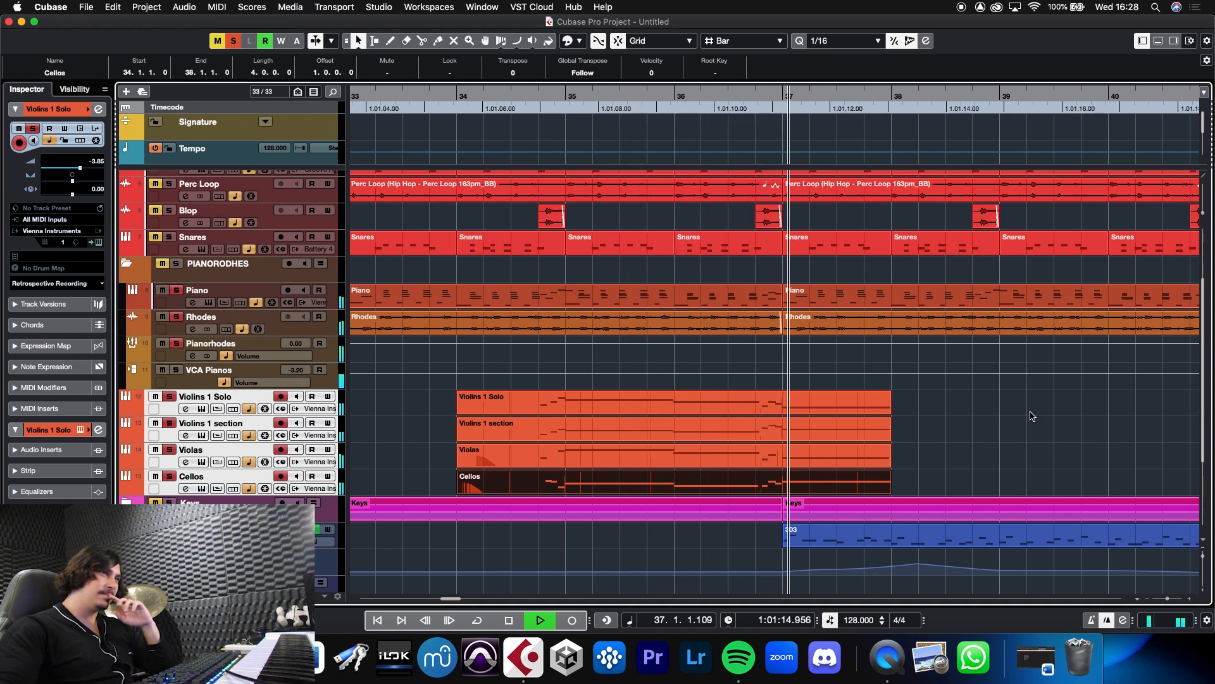
pyautogui.press('space')
# In the Violins 1 Solo part, lengthen the G4 before bar 37 to 0.0.1.0 and raise the G4 and A#4 velocities
pyautogui.click(973, 416)
pyautogui.press('Return')
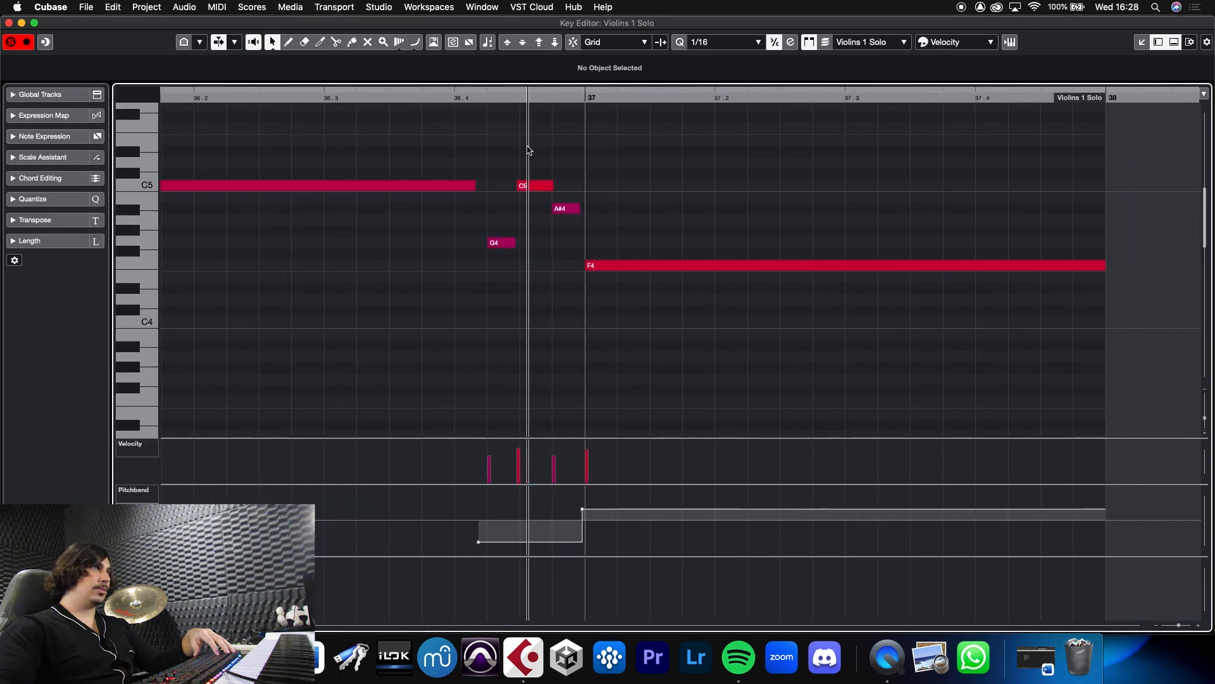
pyautogui.moveTo(528, 147); pyautogui.dragTo(529, 162)
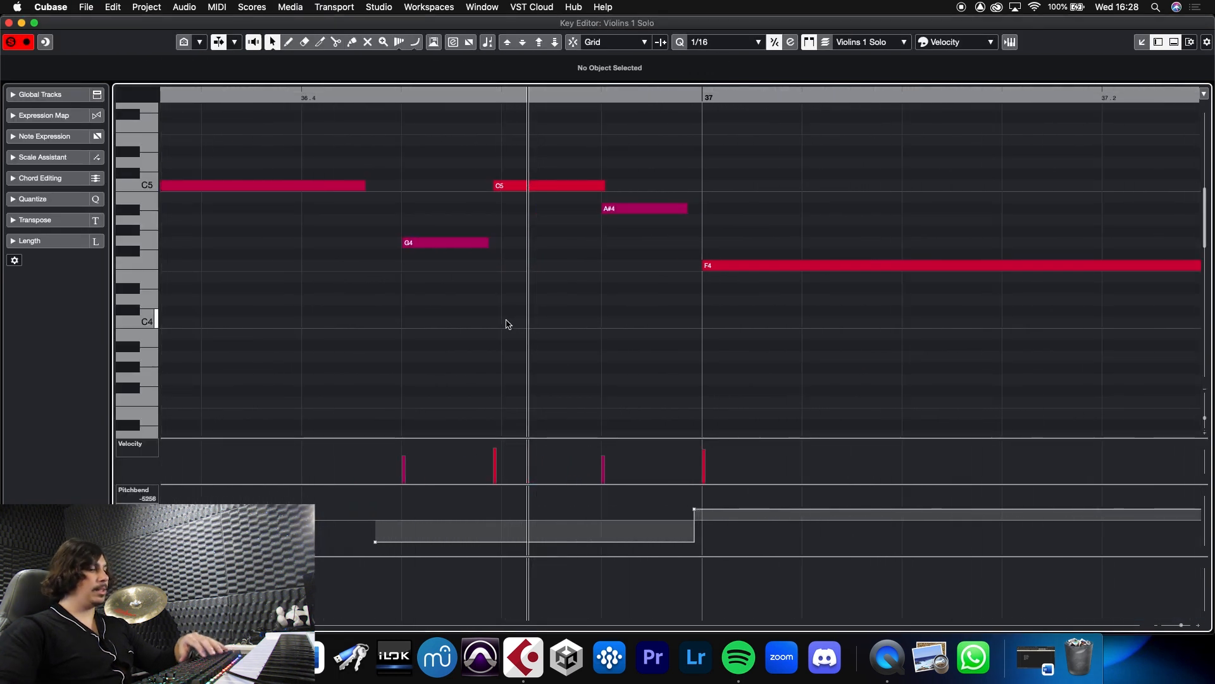
pyautogui.moveTo(489, 243); pyautogui.dragTo(661, 261)
pyautogui.click(573, 280)
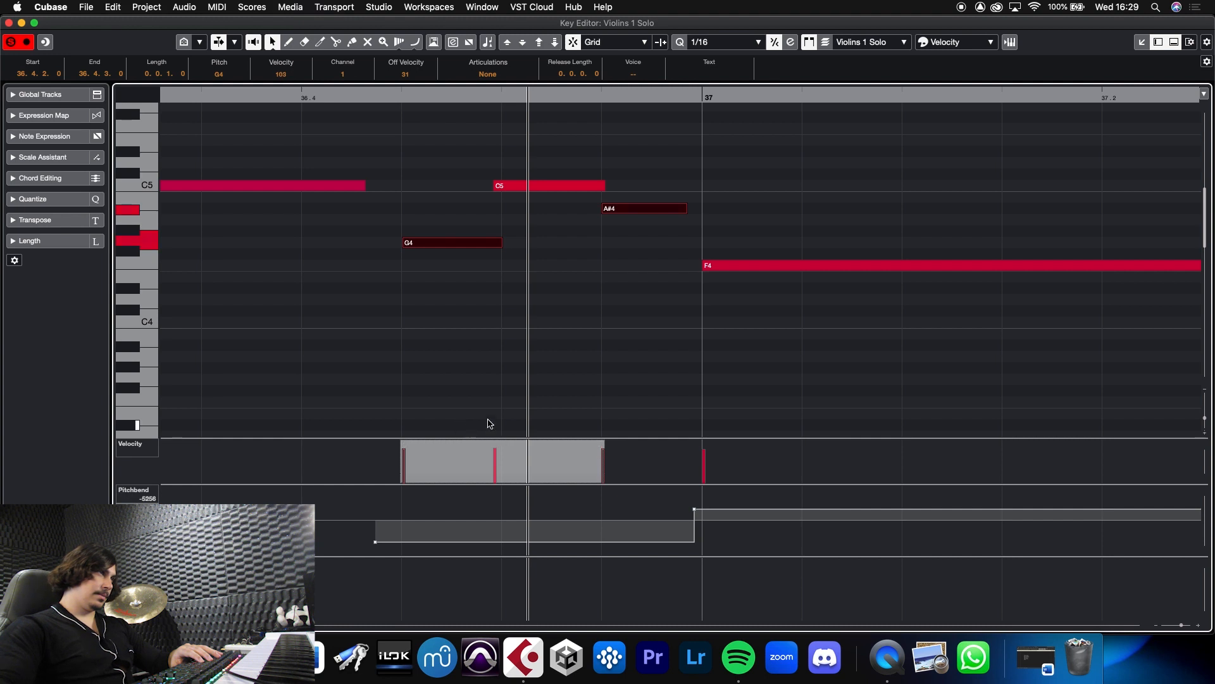
pyautogui.click(469, 430)
pyautogui.doubleClick(384, 102)
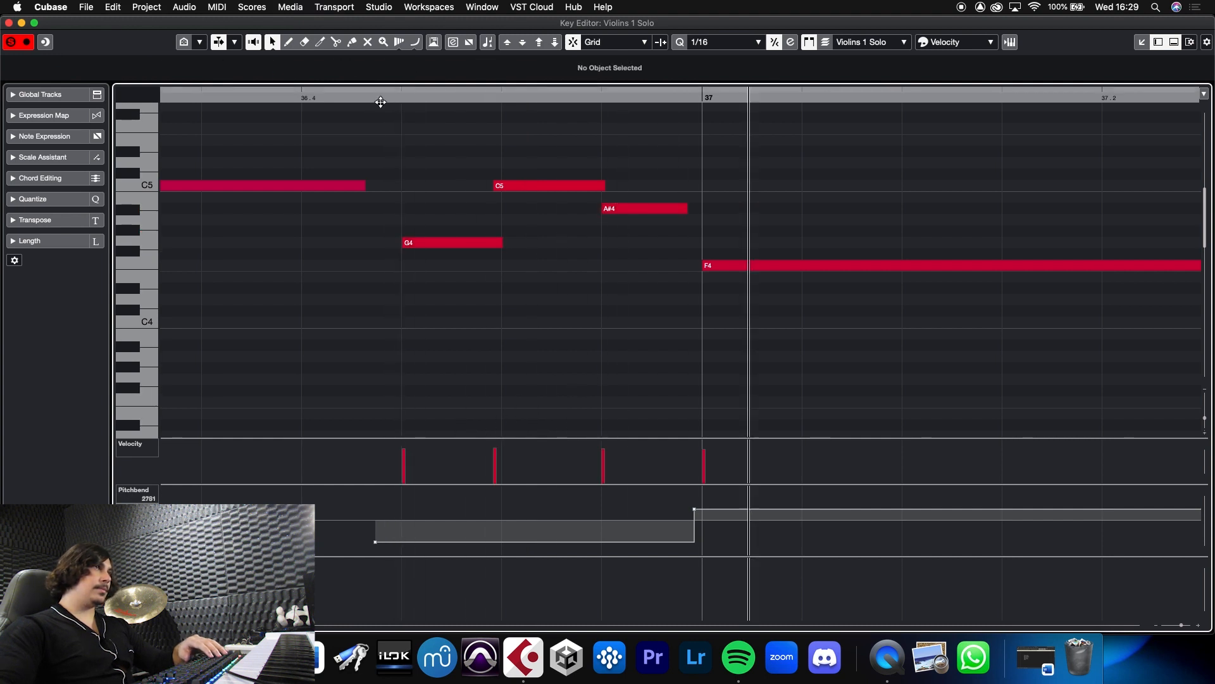
pyautogui.click(8, 23)
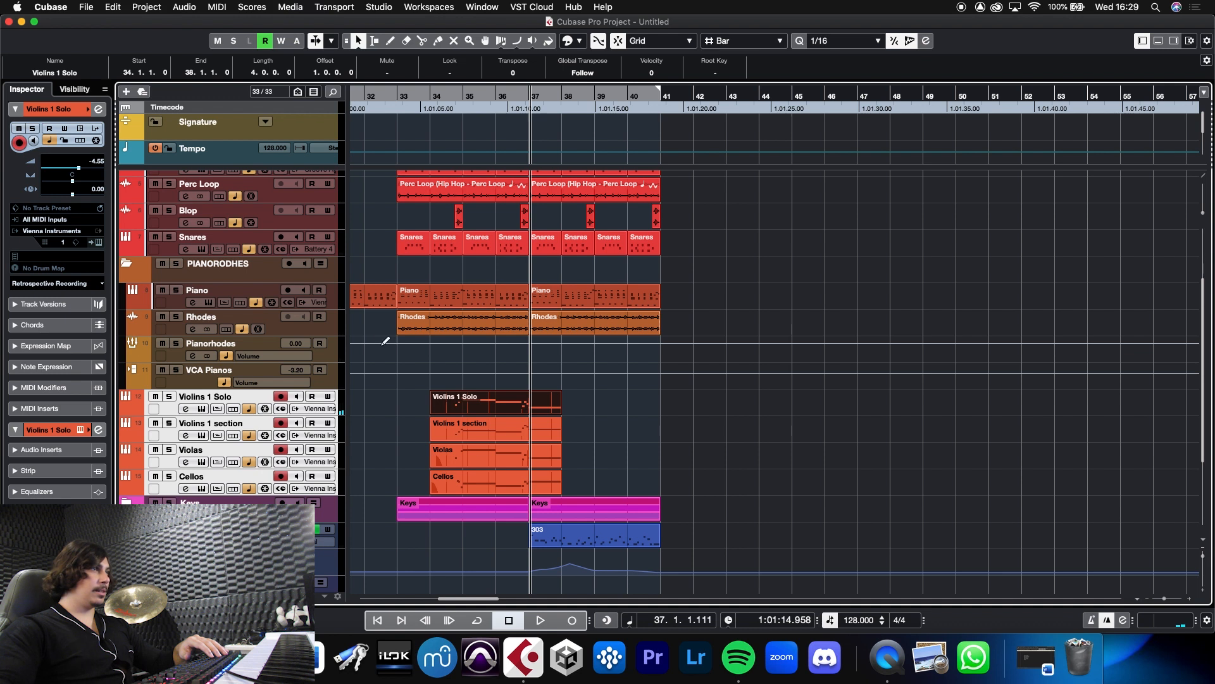
# Raise the velocities of the G4 and A#4 before bar 37 in the Violins 1 section part
pyautogui.doubleClick(519, 424)
pyautogui.moveTo(378, 289); pyautogui.dragTo(573, 209)
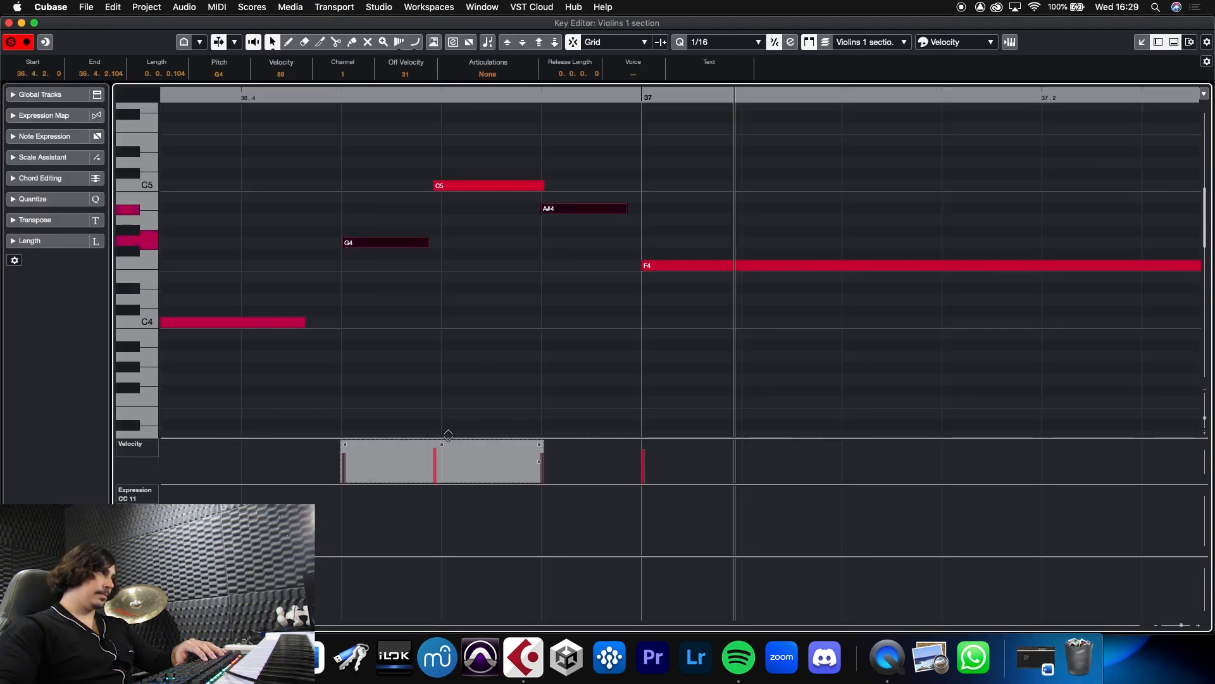
pyautogui.click(9, 23)
# Raise the velocity of the G3 before bar 37 in the Violas part to 101
pyautogui.doubleClick(431, 411)
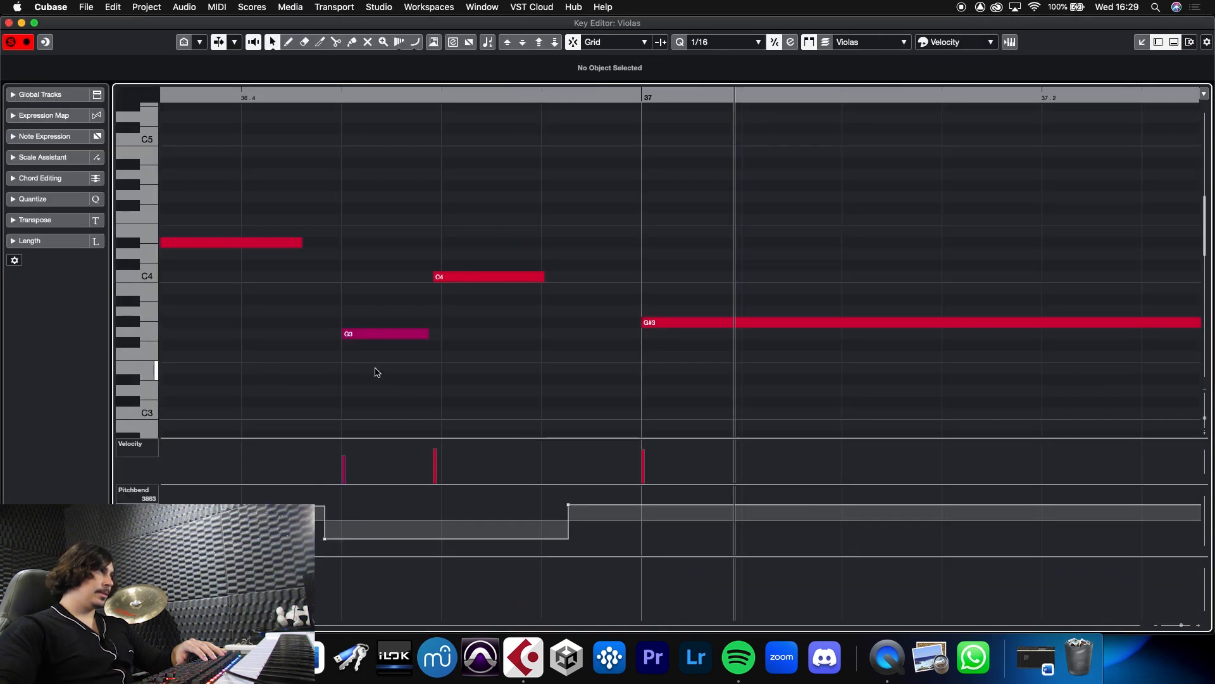
pyautogui.click(378, 334)
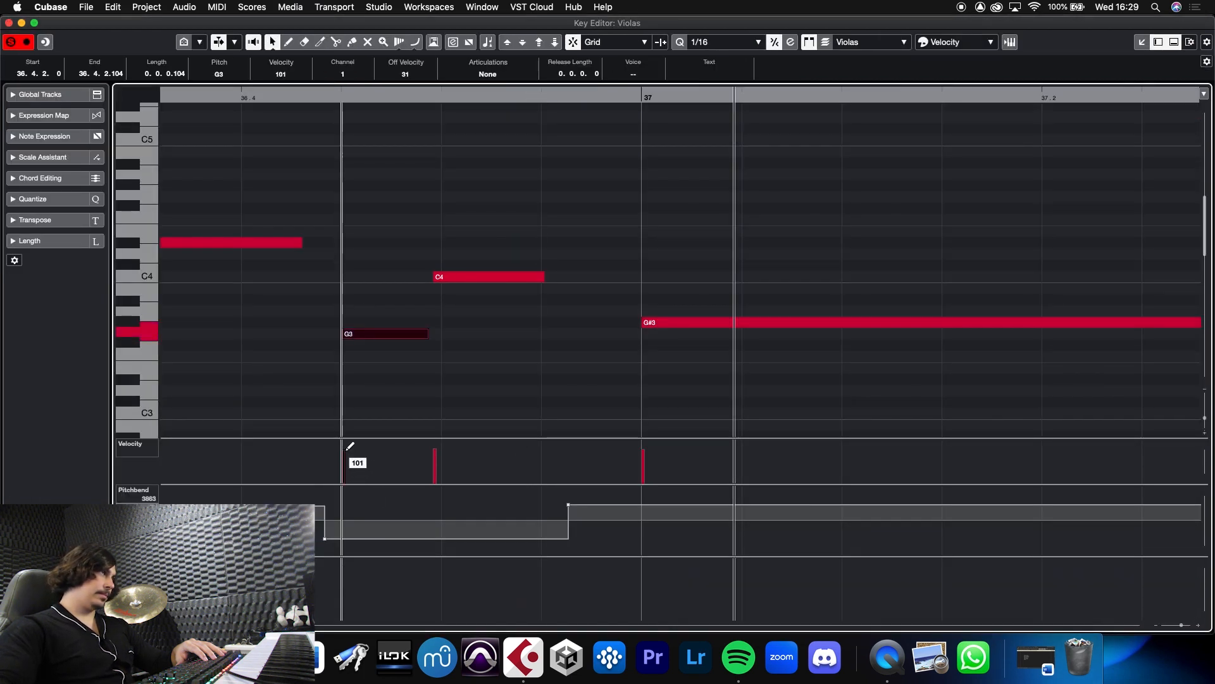
pyautogui.click(9, 23)
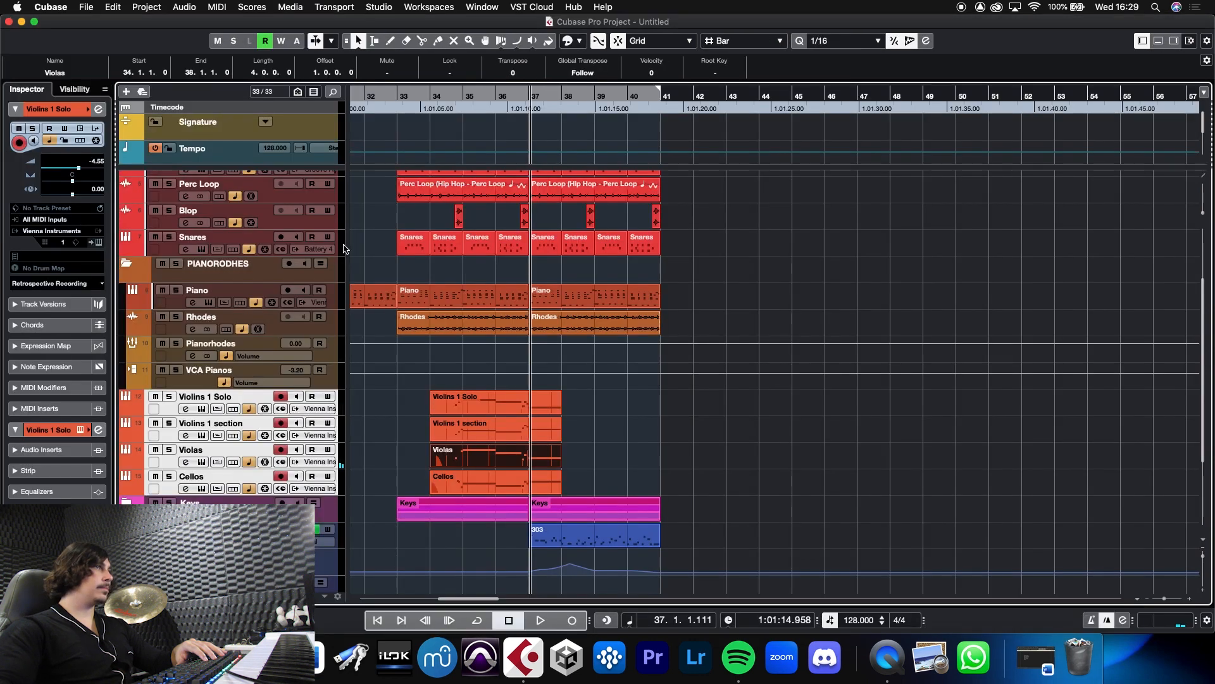
# Raise the velocities of the G2 and A#2 before bar 37 in the Cellos part
pyautogui.doubleClick(521, 470)
pyautogui.moveTo(365, 304); pyautogui.dragTo(592, 231)
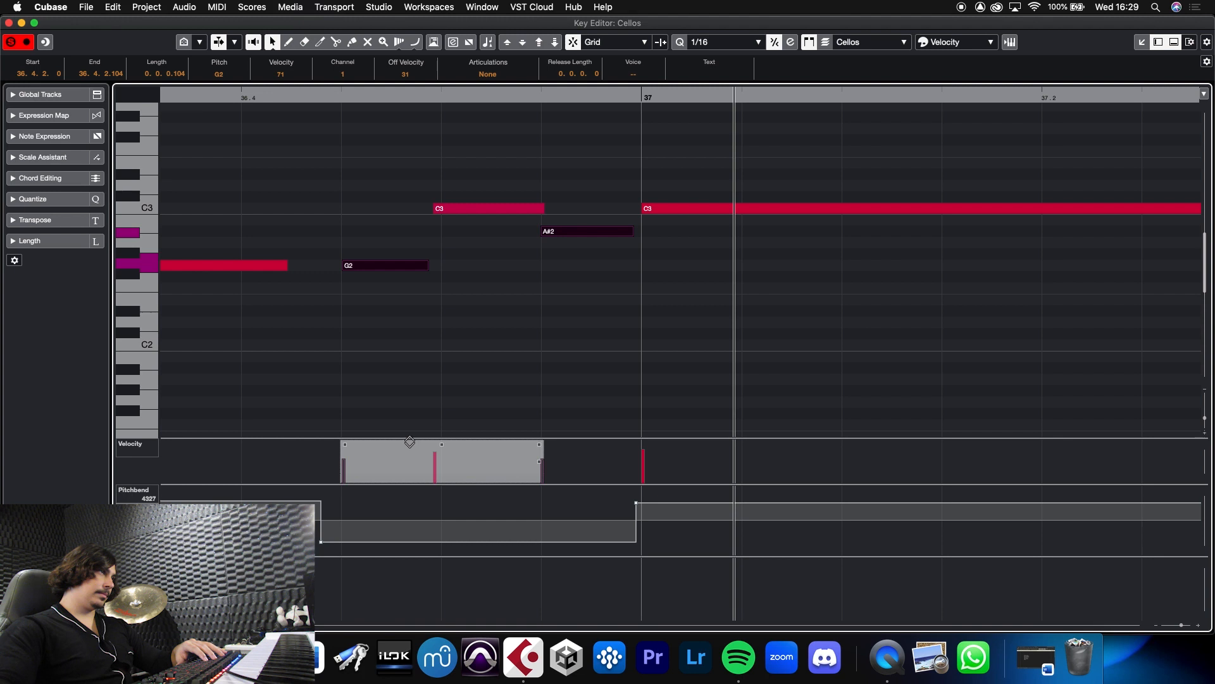
pyautogui.click(454, 308)
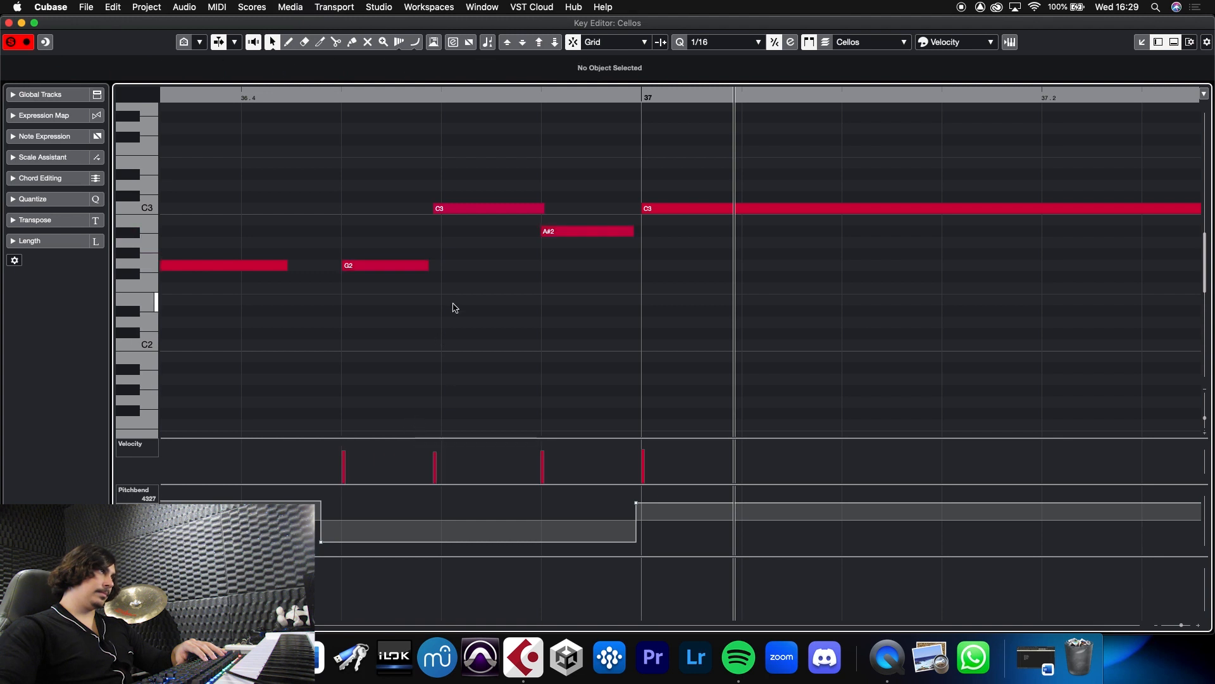
pyautogui.click(9, 23)
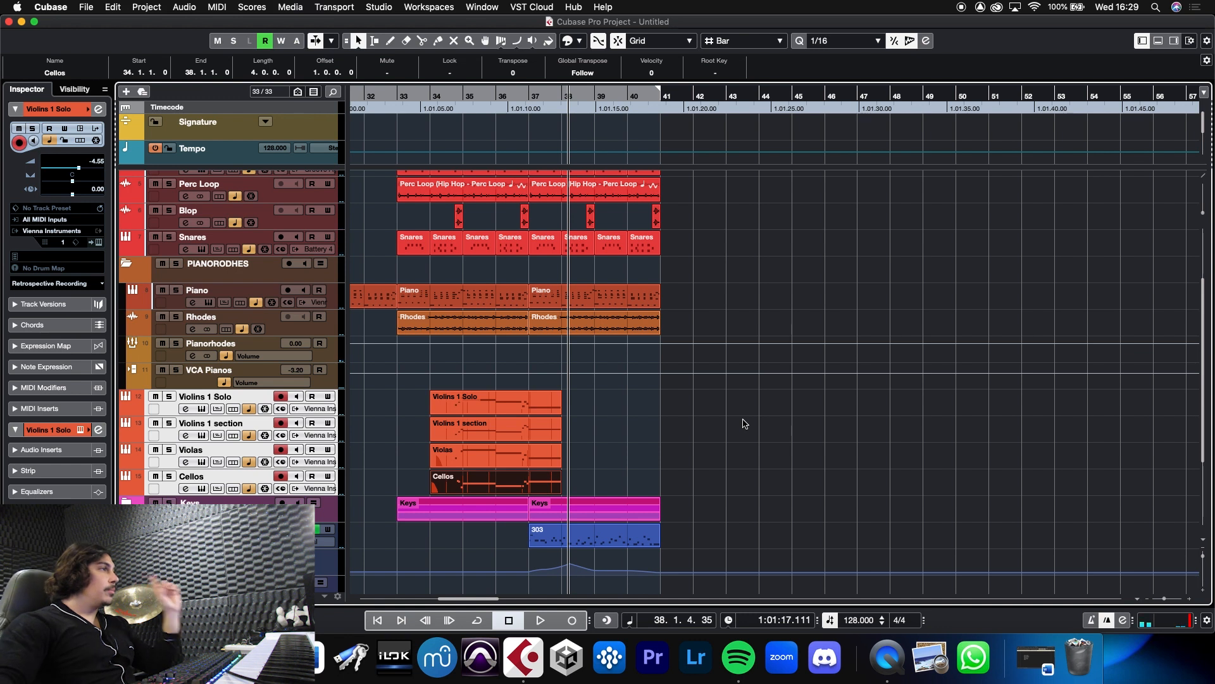
# Solo the violin, viola and cello tracks and set the playback position to bar 34
pyautogui.click(169, 435)
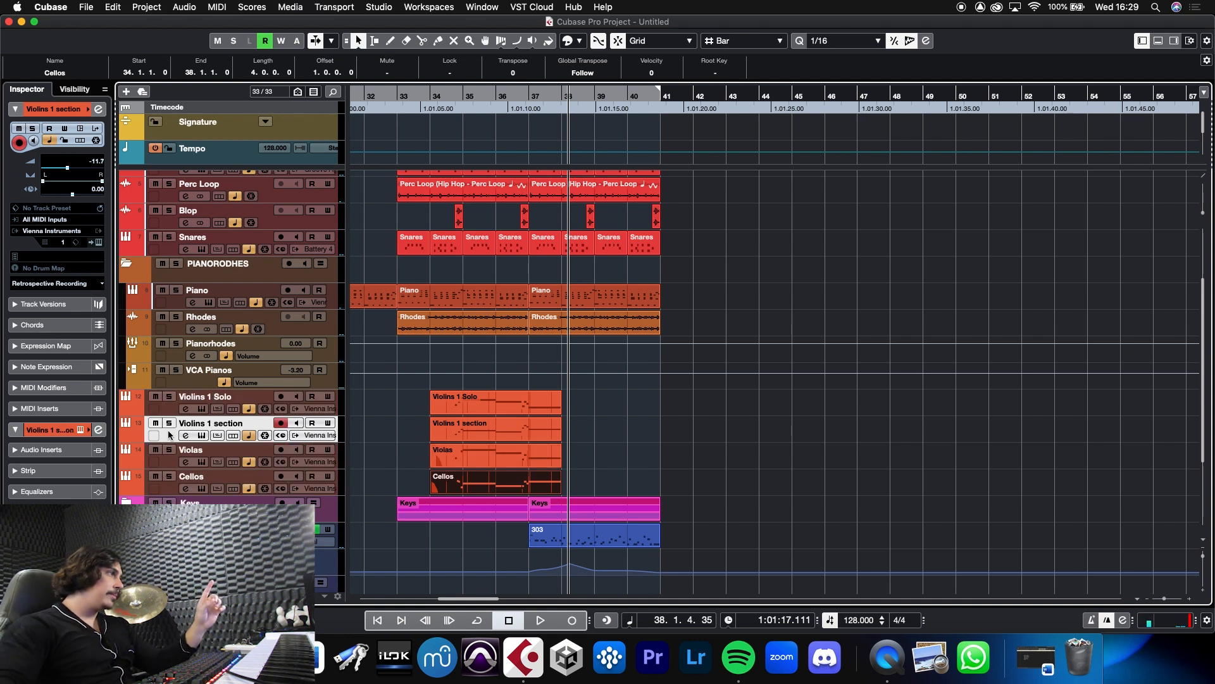
pyautogui.click(169, 397)
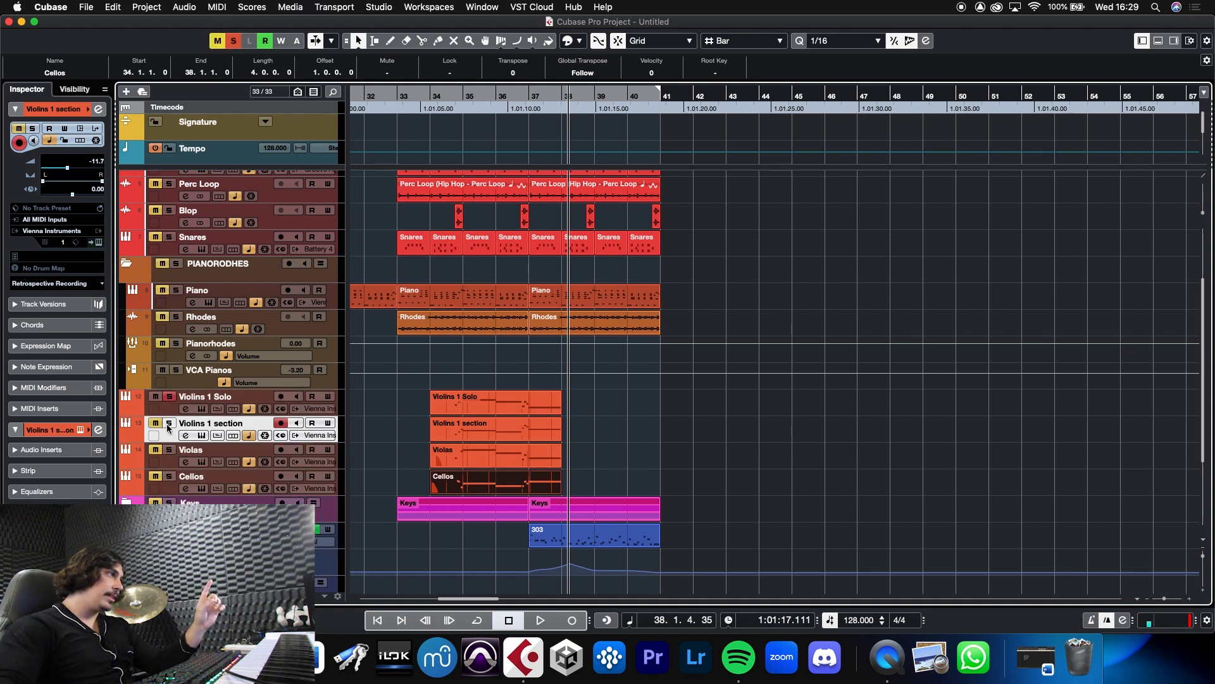
pyautogui.click(170, 461)
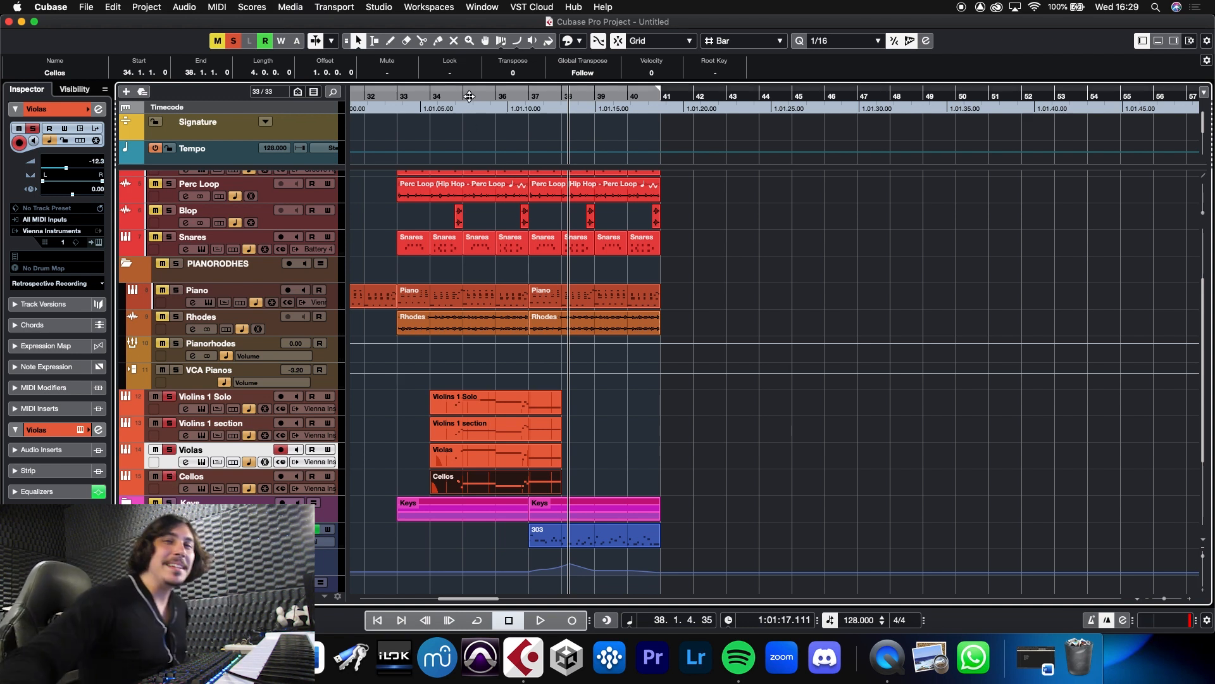
pyautogui.moveTo(469, 97); pyautogui.dragTo(410, 125)
# Select and record-enable all four string tracks together, and record controller dynamics across their parts
pyautogui.click(178, 409)
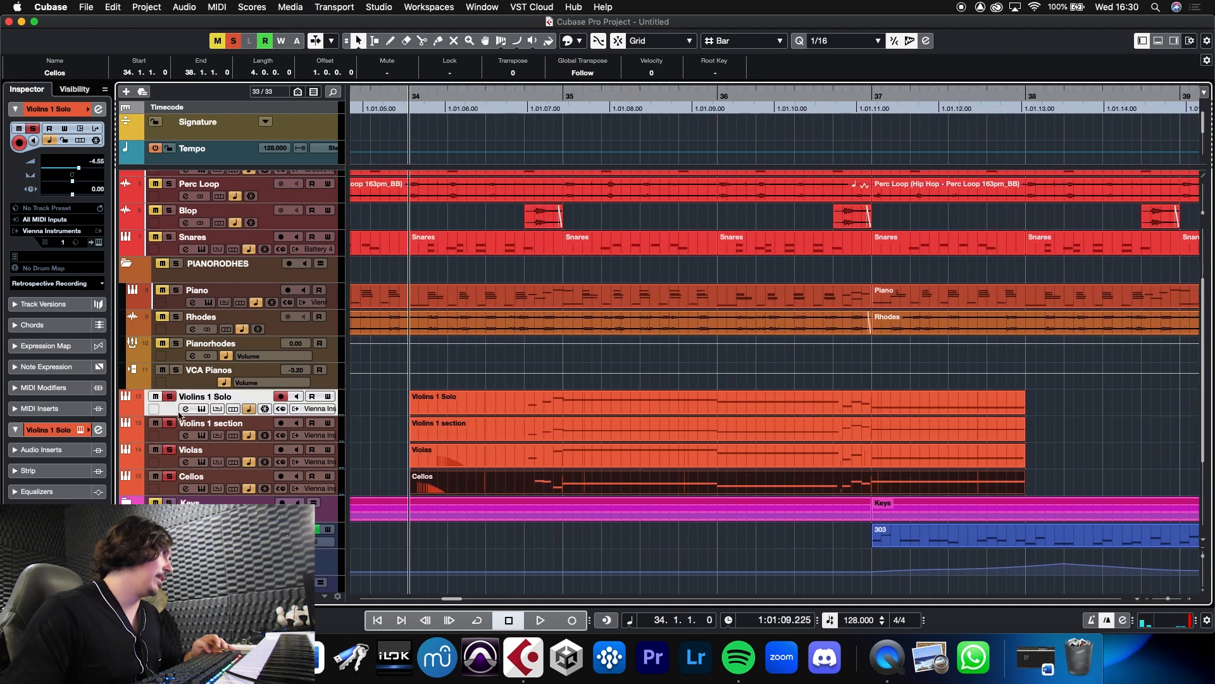
pyautogui.keyDown('shift'); pyautogui.click(171, 491); pyautogui.keyUp('shift')
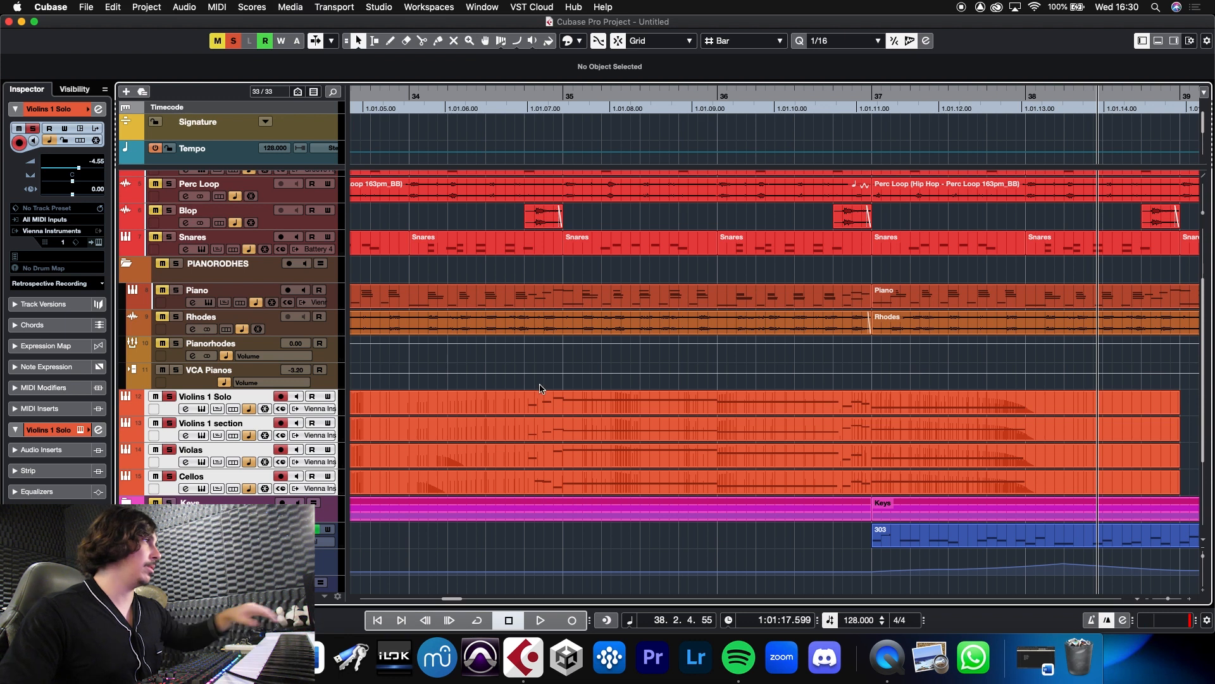
pyautogui.click(409, 96)
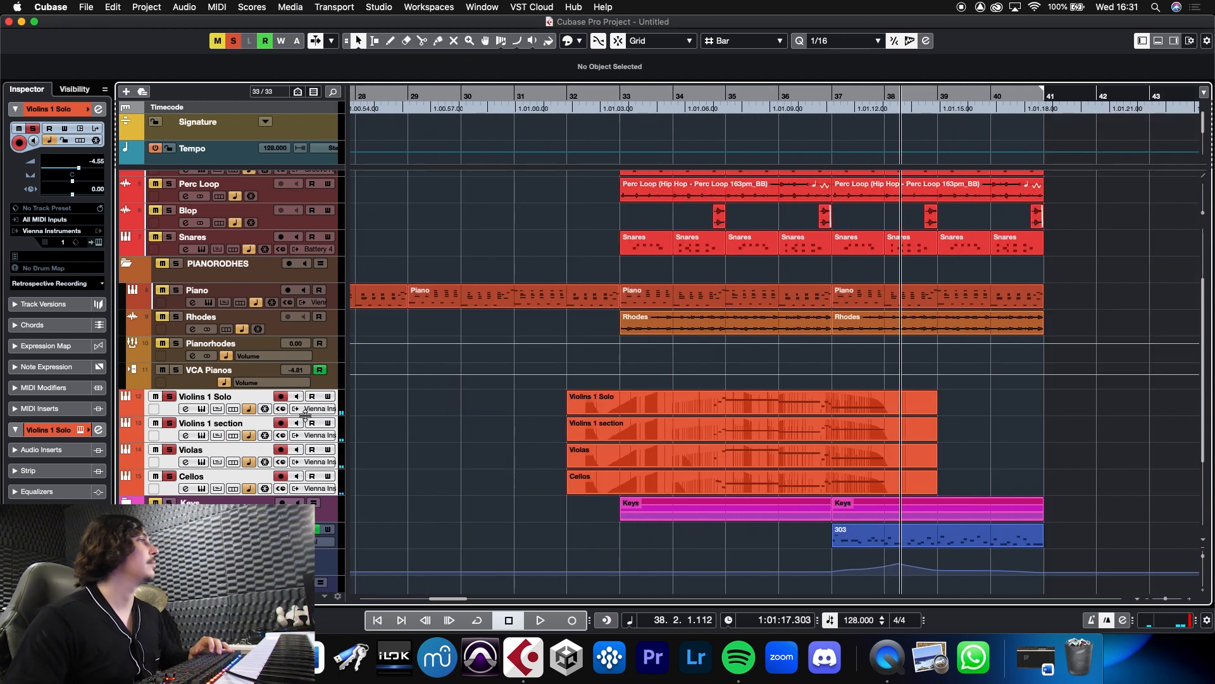
# Clear all solos and play the full arrangement from just before bar 33
pyautogui.click(233, 40)
pyautogui.click(619, 104)
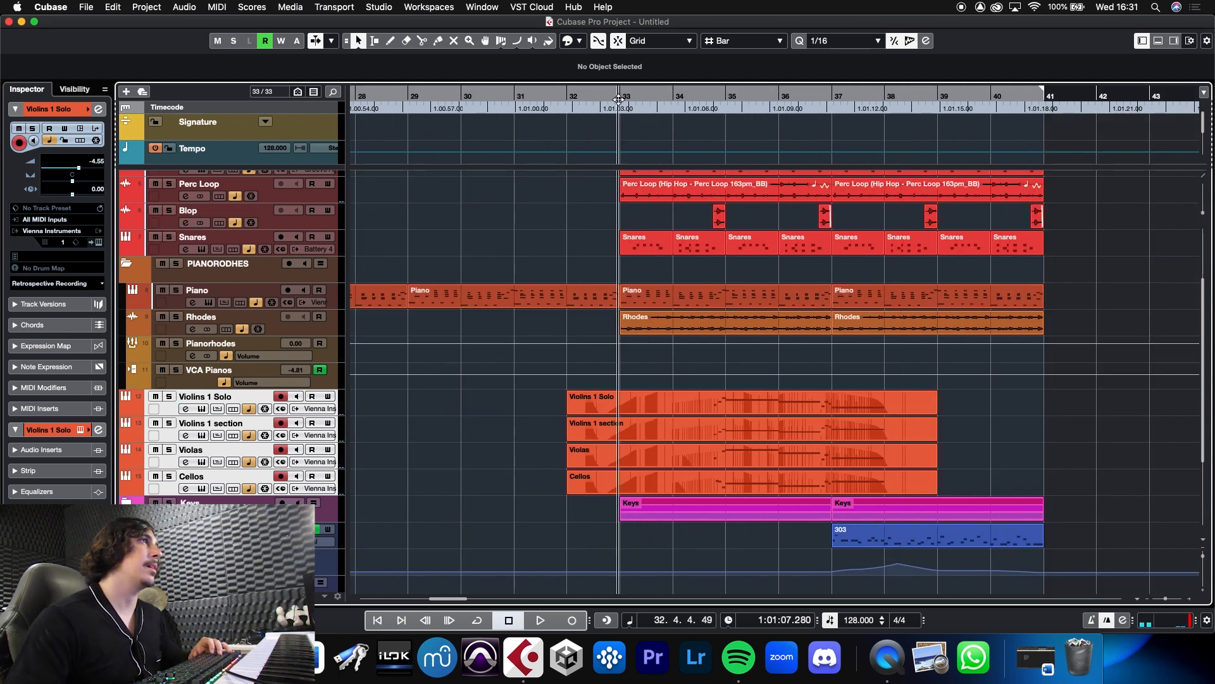
pyautogui.press('space')
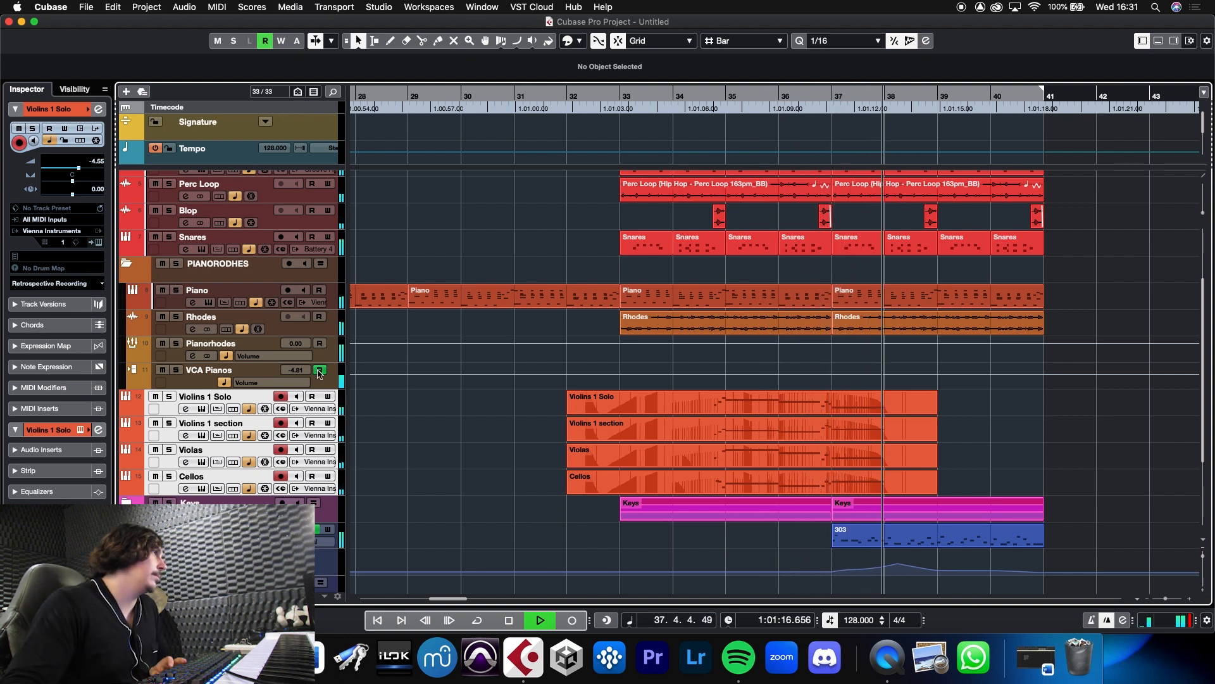
pyautogui.press('space')
# Collapse the PIANORODHES folder and add a folder track named Strings
pyautogui.rightClick(171, 411)
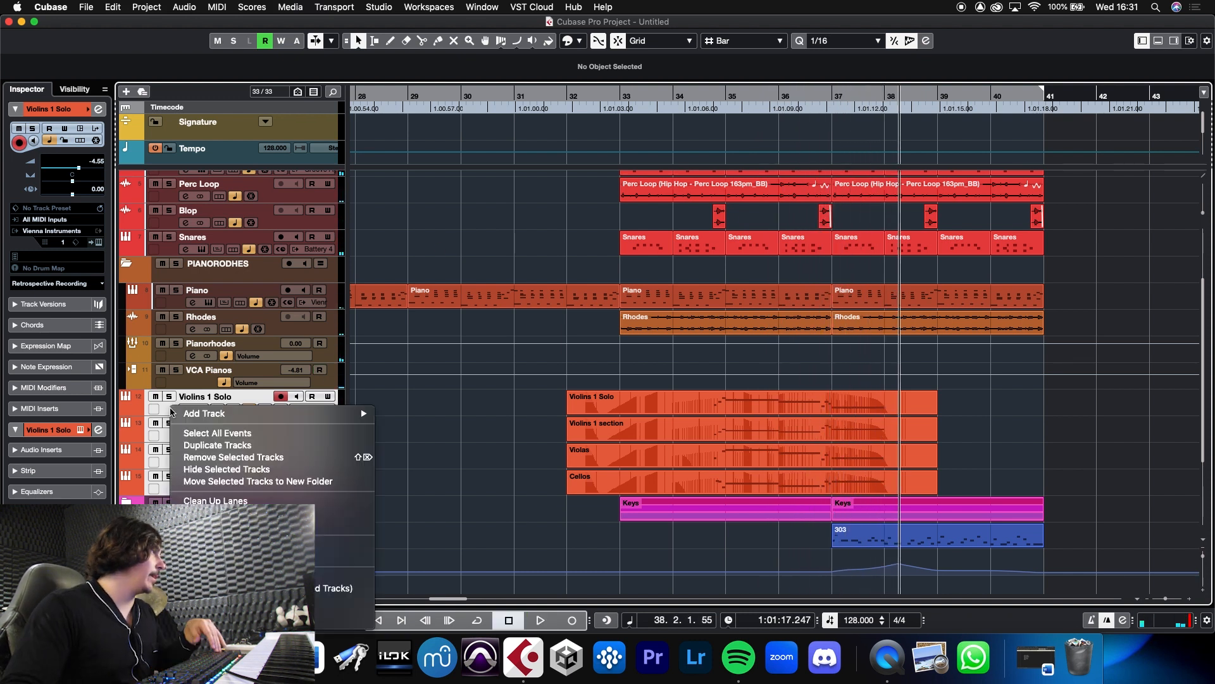
pyautogui.click(125, 267)
pyautogui.click(126, 267)
pyautogui.rightClick(170, 305)
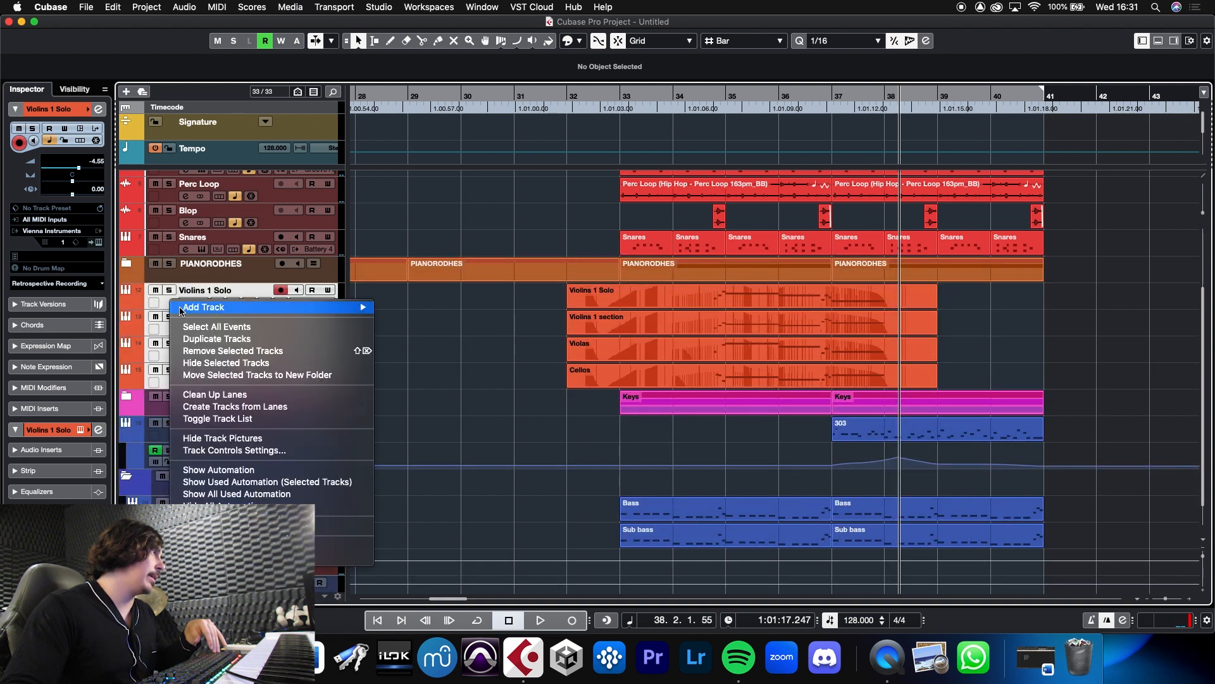
pyautogui.moveTo(190, 308)
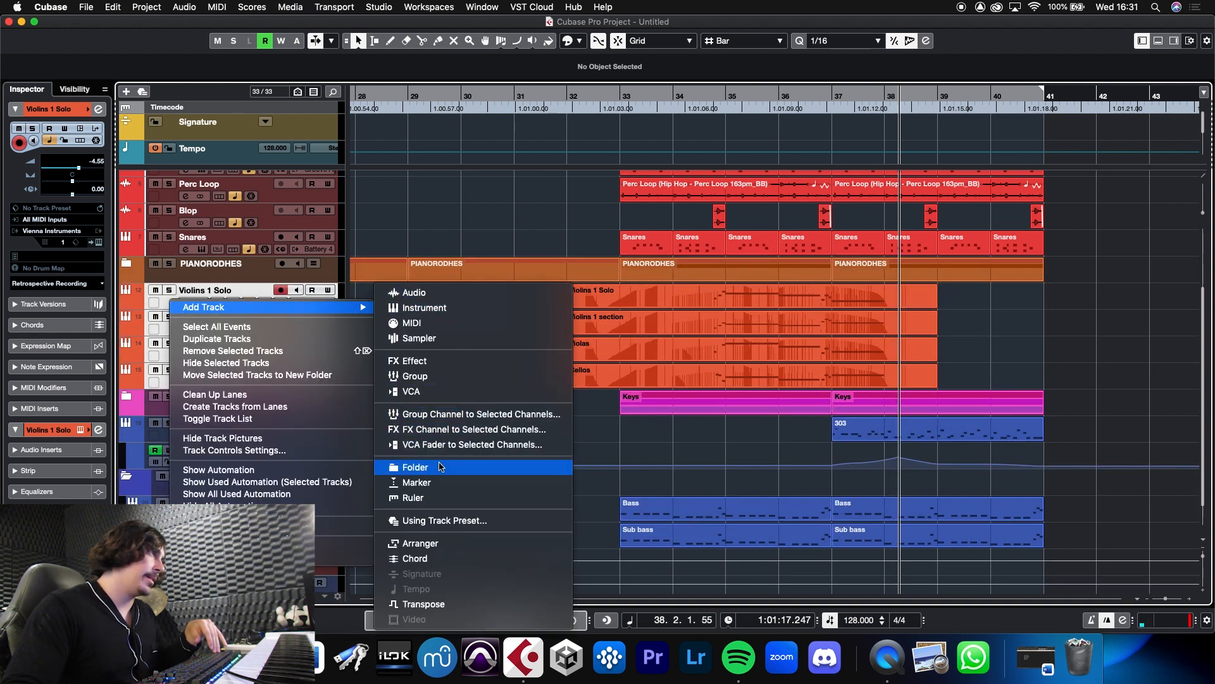
pyautogui.click(418, 467)
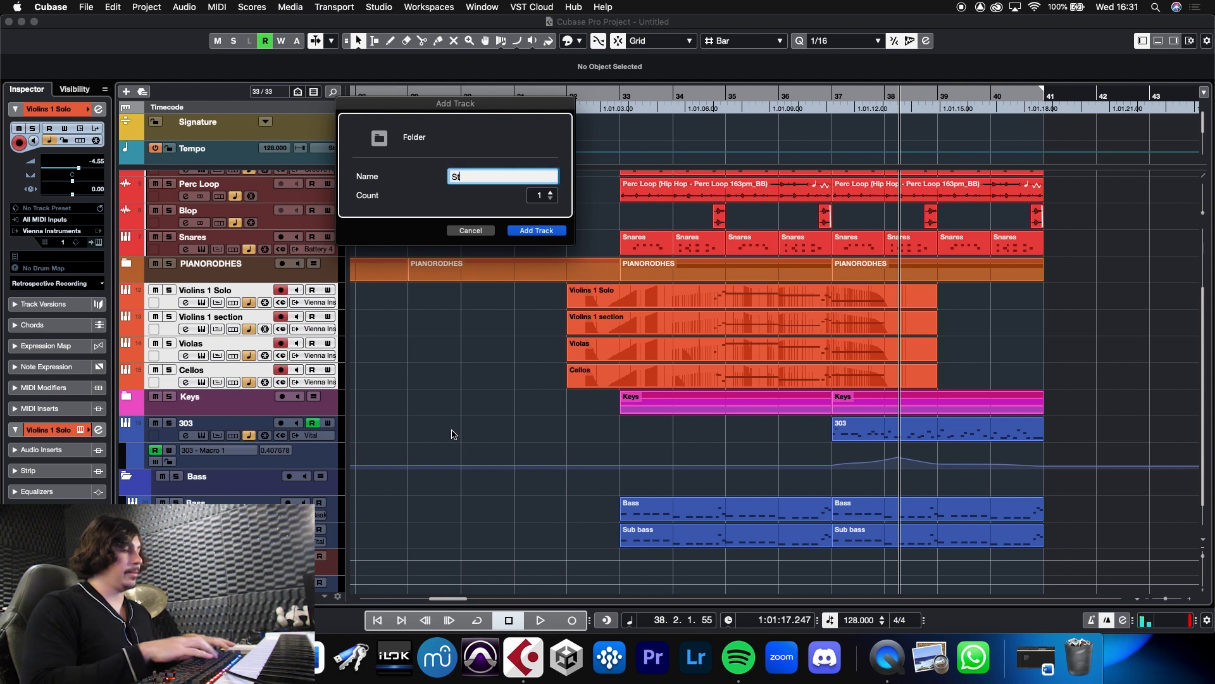
pyautogui.press('Return')
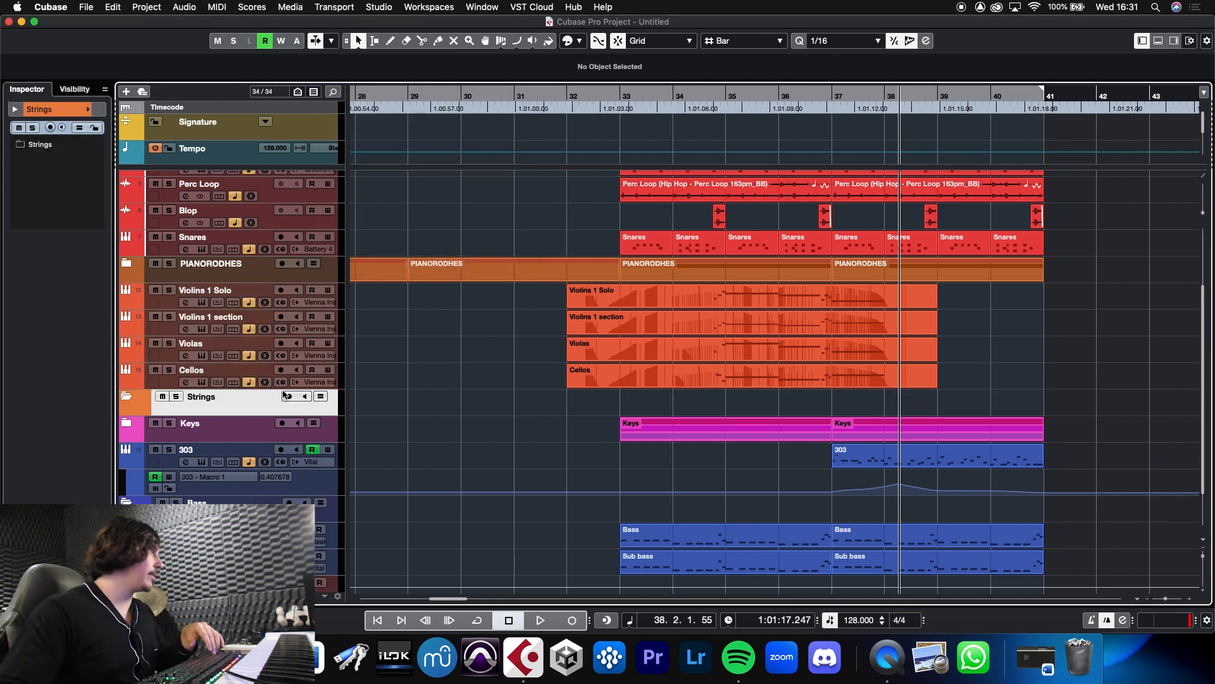
# Move the Violins 1 Solo, Violins 1 section, Violas and Cellos tracks into the Strings folder
pyautogui.click(172, 332)
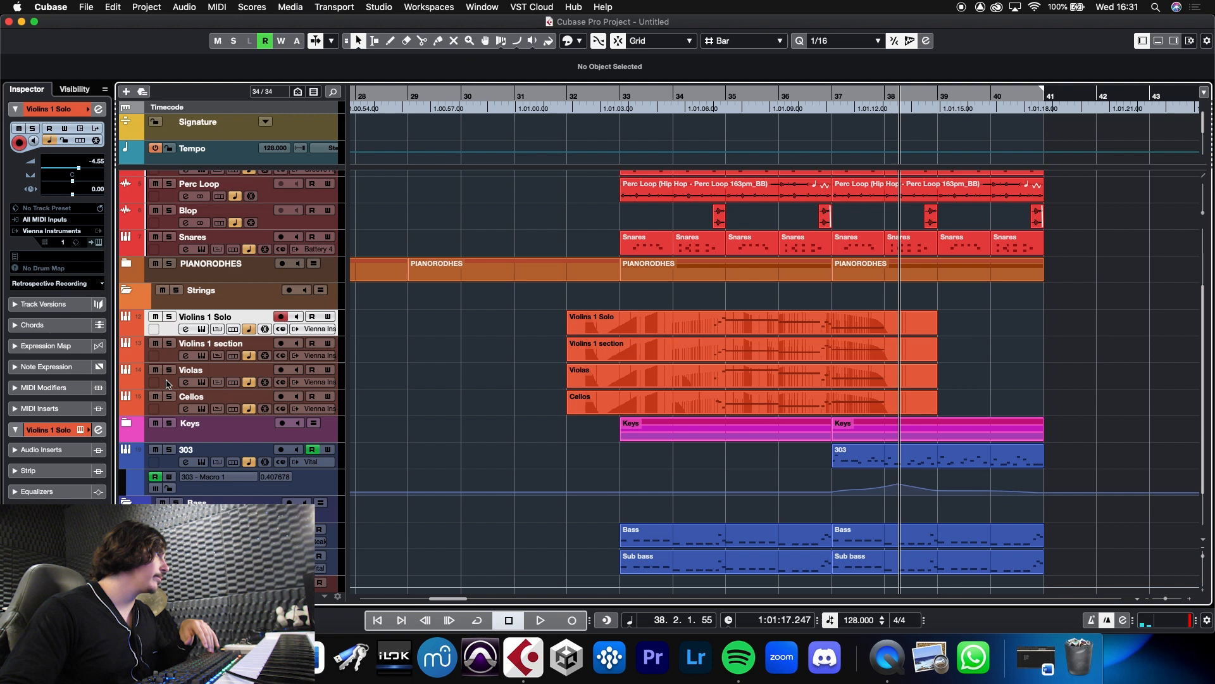
pyautogui.keyDown('shift'); pyautogui.click(163, 400); pyautogui.keyUp('shift')
pyautogui.moveTo(137, 329); pyautogui.dragTo(147, 285)
pyautogui.click(167, 302)
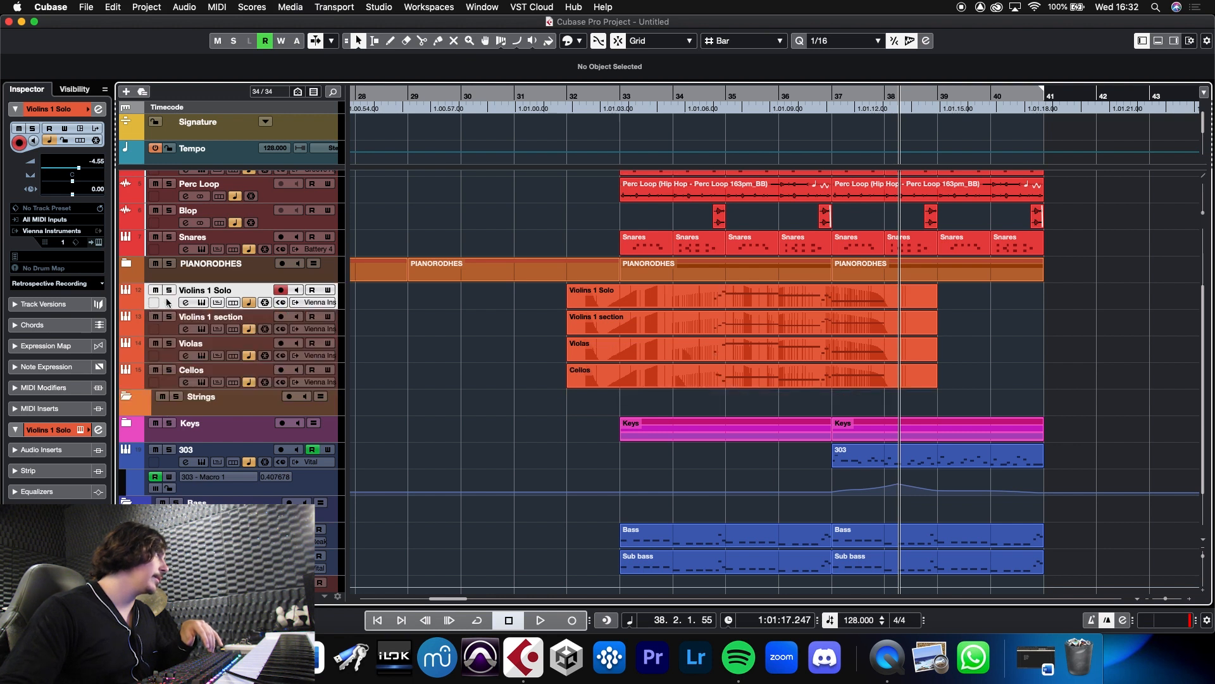
pyautogui.keyDown('shift'); pyautogui.click(172, 370); pyautogui.keyUp('shift')
pyautogui.moveTo(135, 298); pyautogui.dragTo(148, 399)
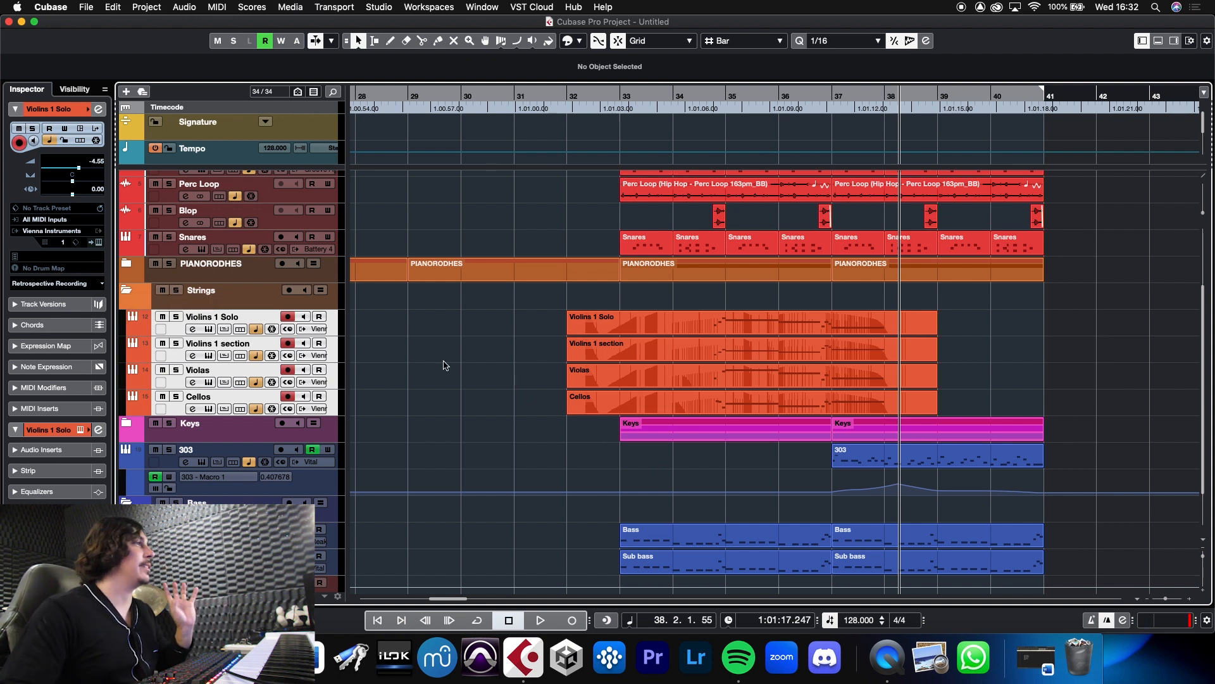
# Colour the Strings folder and its tracks turquoise, and start adding an FX channel to the four selected string channels
pyautogui.click(178, 330)
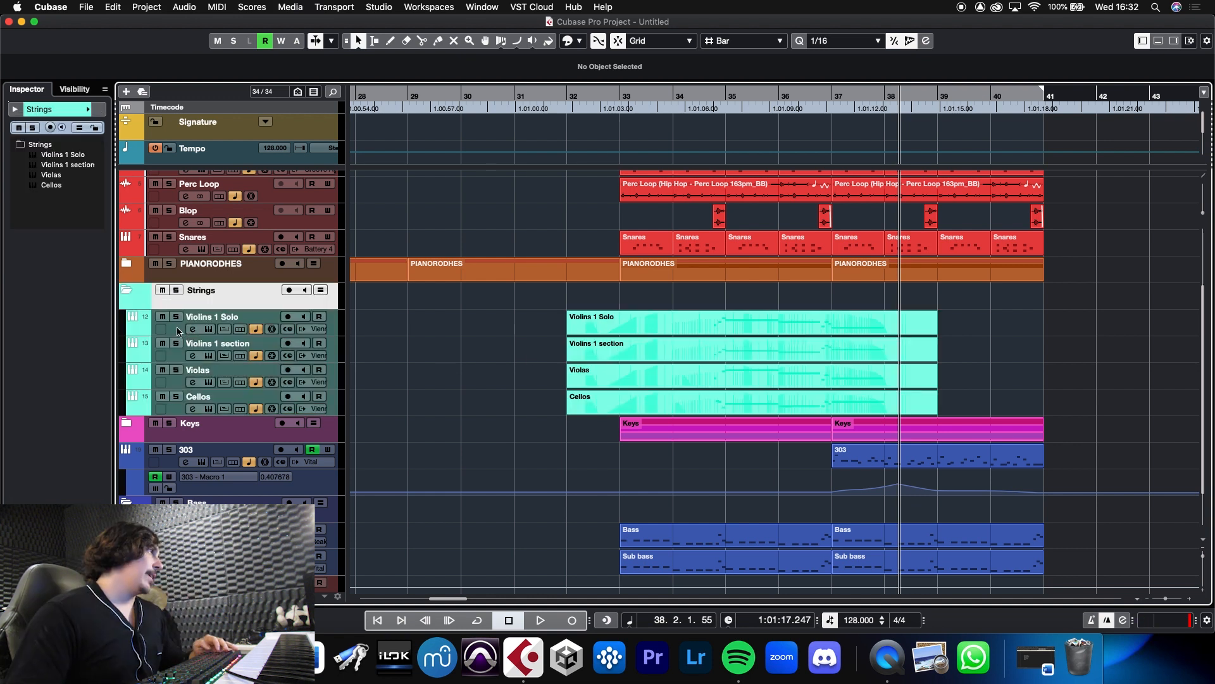
pyautogui.click(176, 330)
pyautogui.keyDown('shift'); pyautogui.click(171, 409); pyautogui.keyUp('shift')
pyautogui.rightClick(171, 409)
pyautogui.moveTo(177, 413)
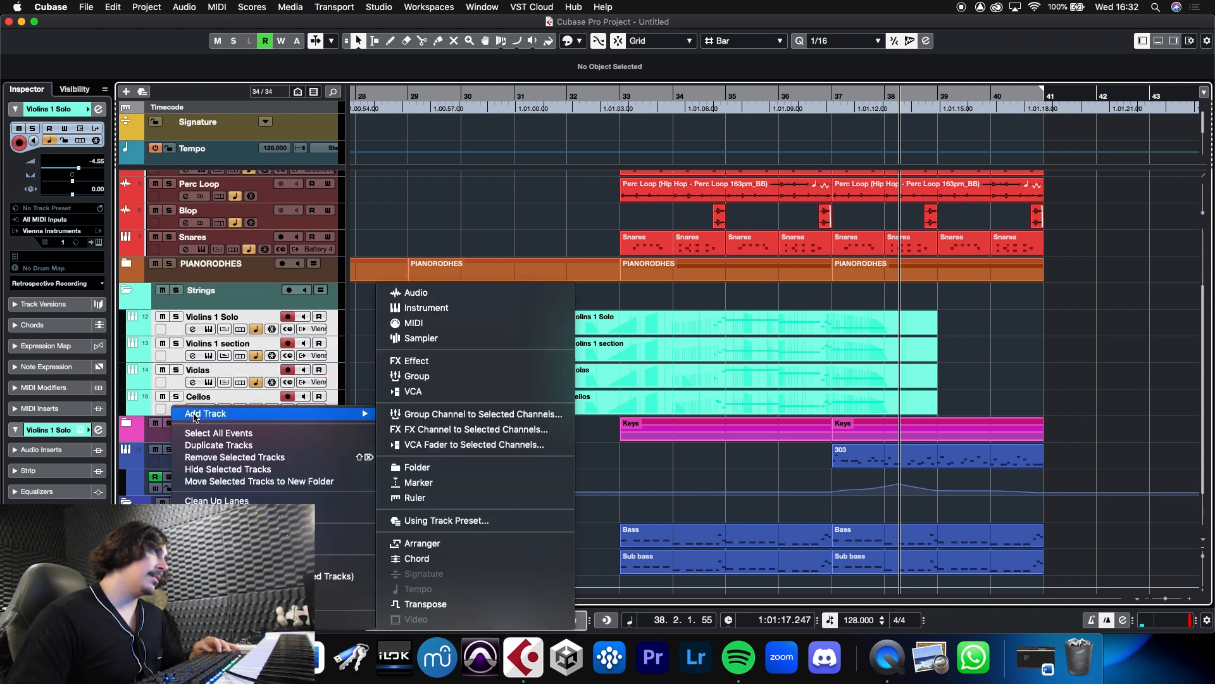
pyautogui.click(466, 430)
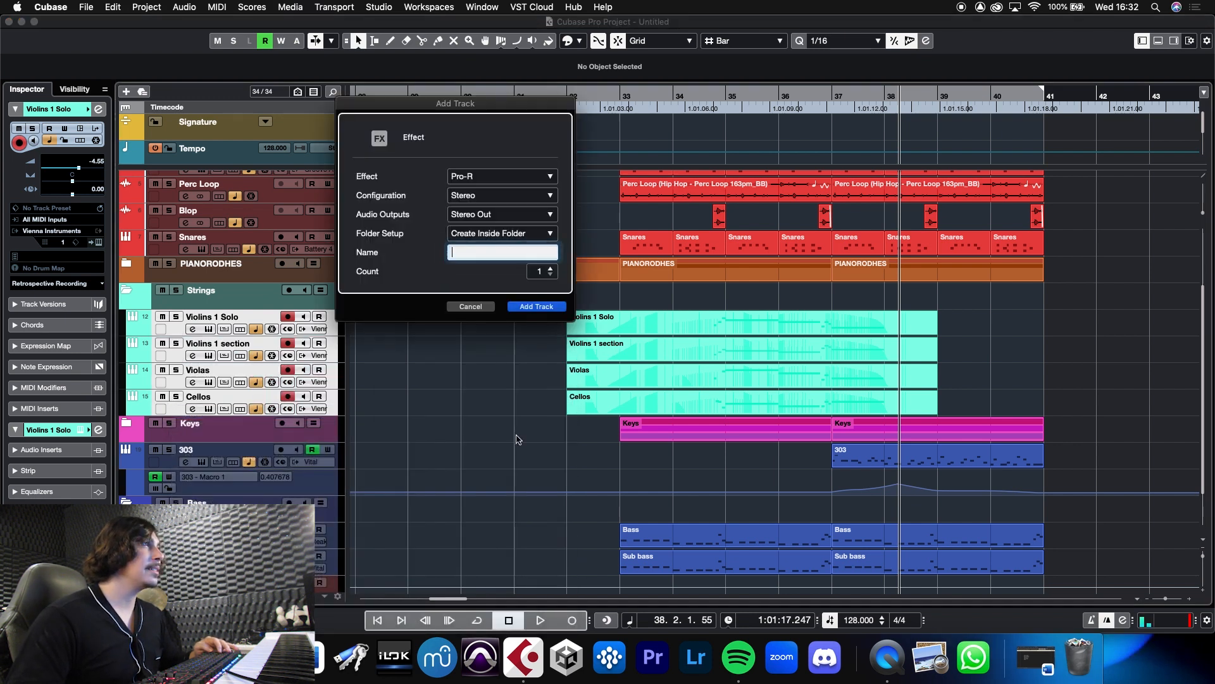
# Choose Steinberg's REVerence reverb as the effect for the new FX channel
pyautogui.click(460, 177)
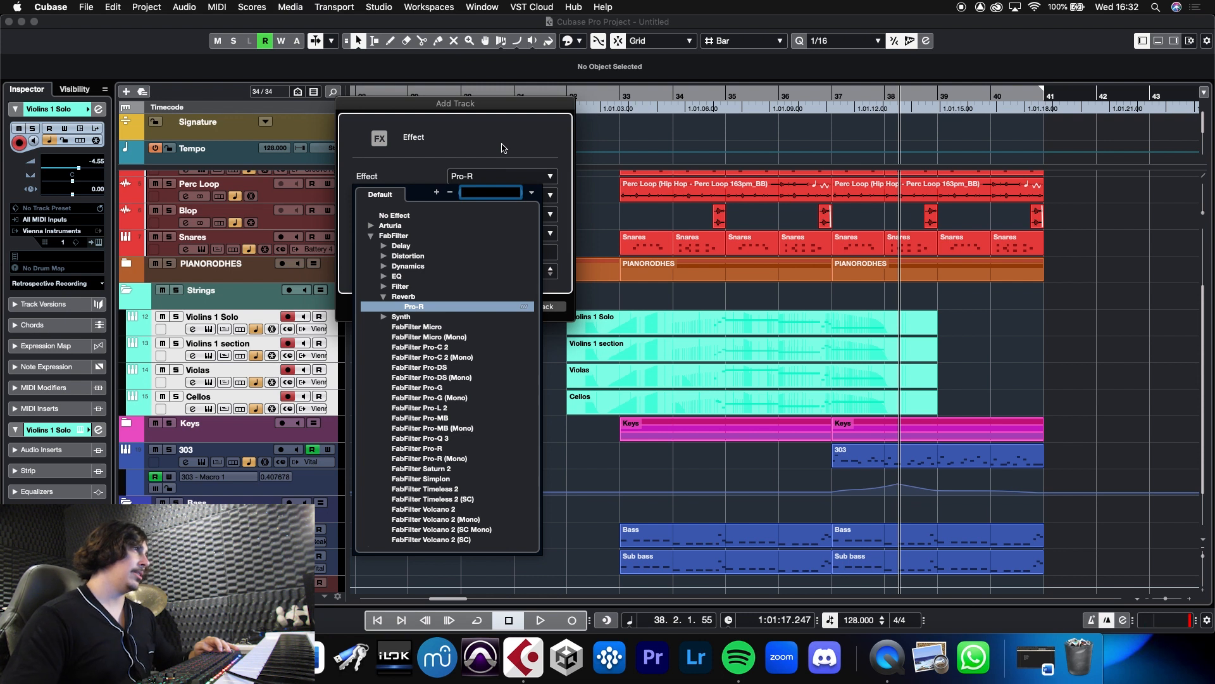
pyautogui.click(370, 236)
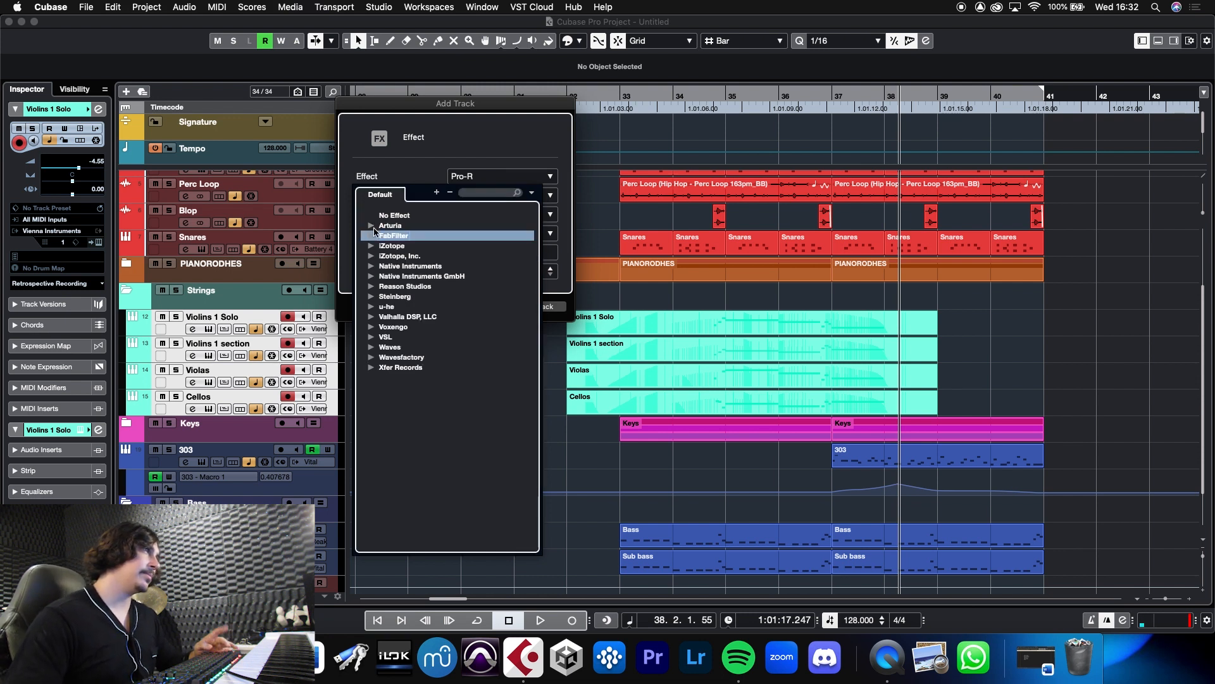
pyautogui.click(371, 296)
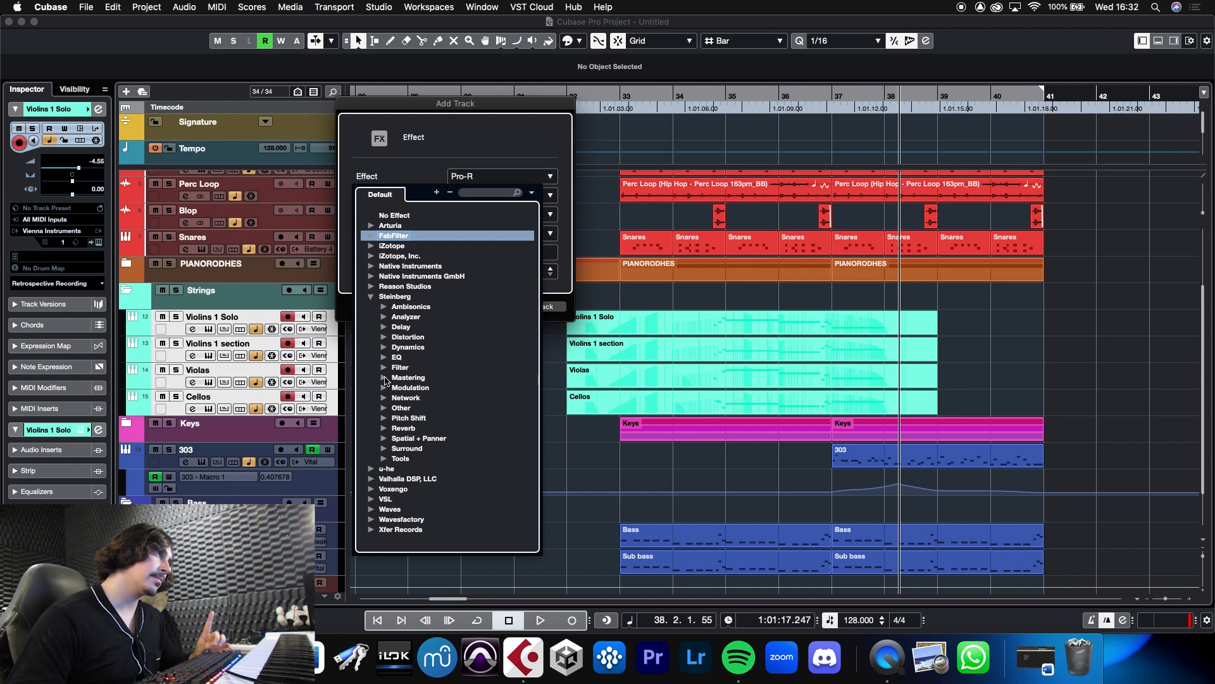
pyautogui.click(385, 428)
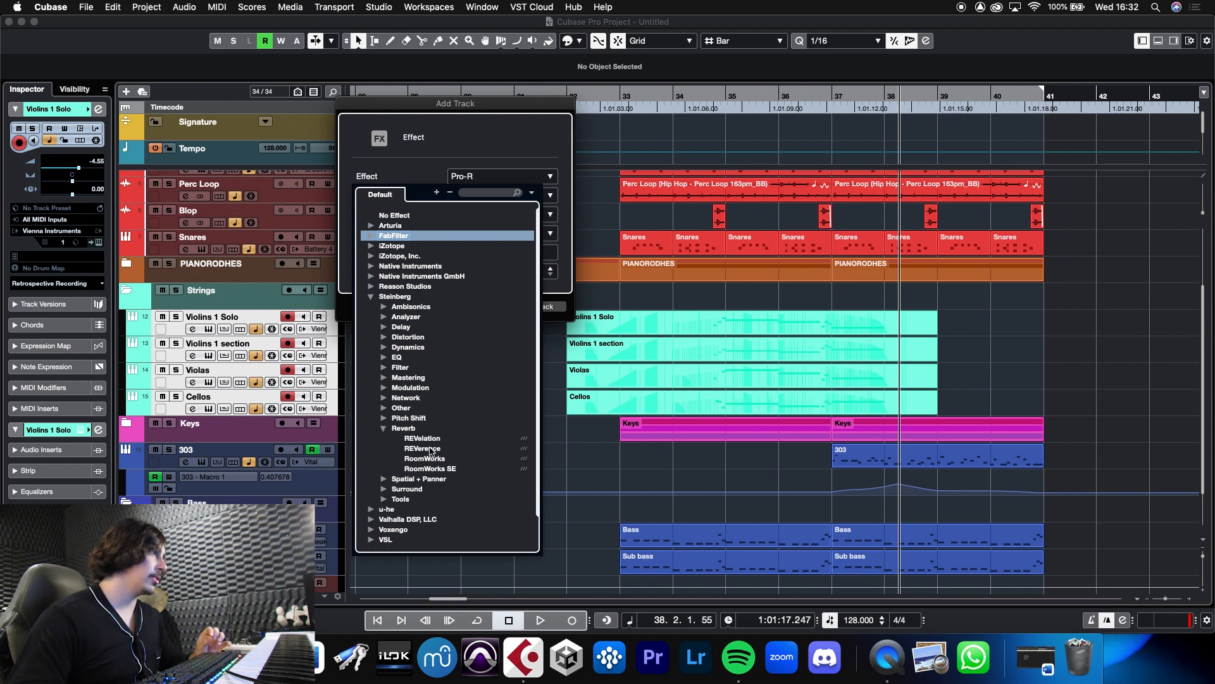
pyautogui.click(430, 449)
# Name the FX channel Strings verb and add it to the project
pyautogui.write('Str')
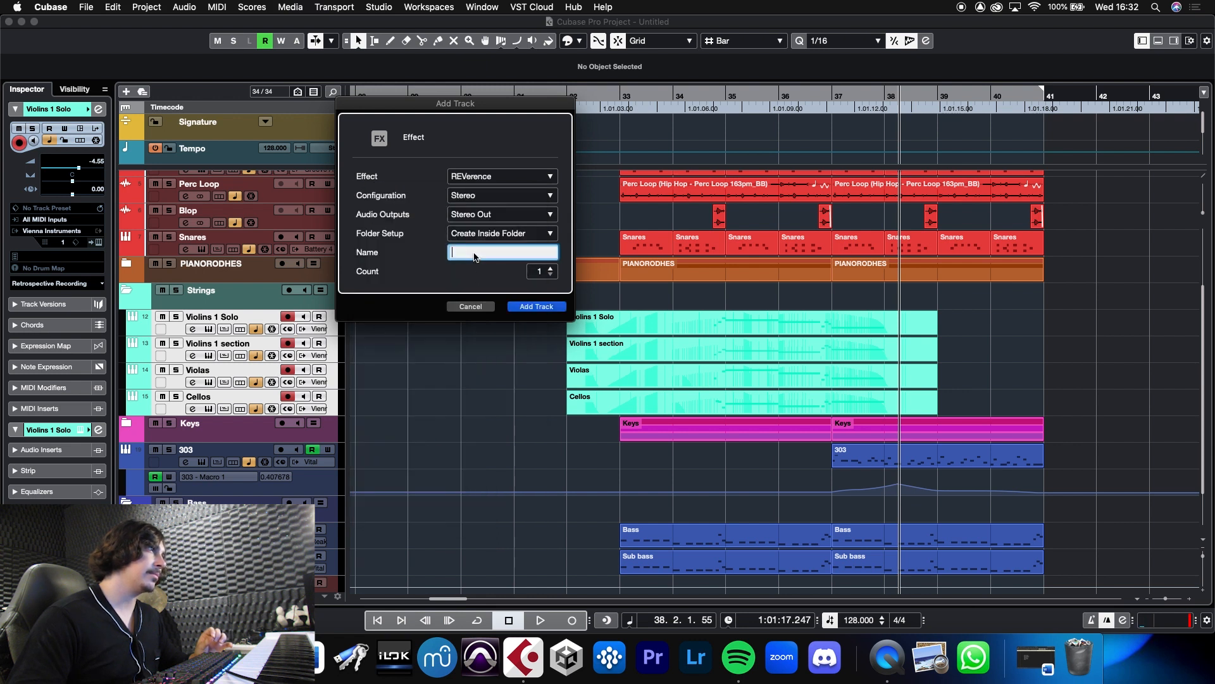
pyautogui.write('ings verb')
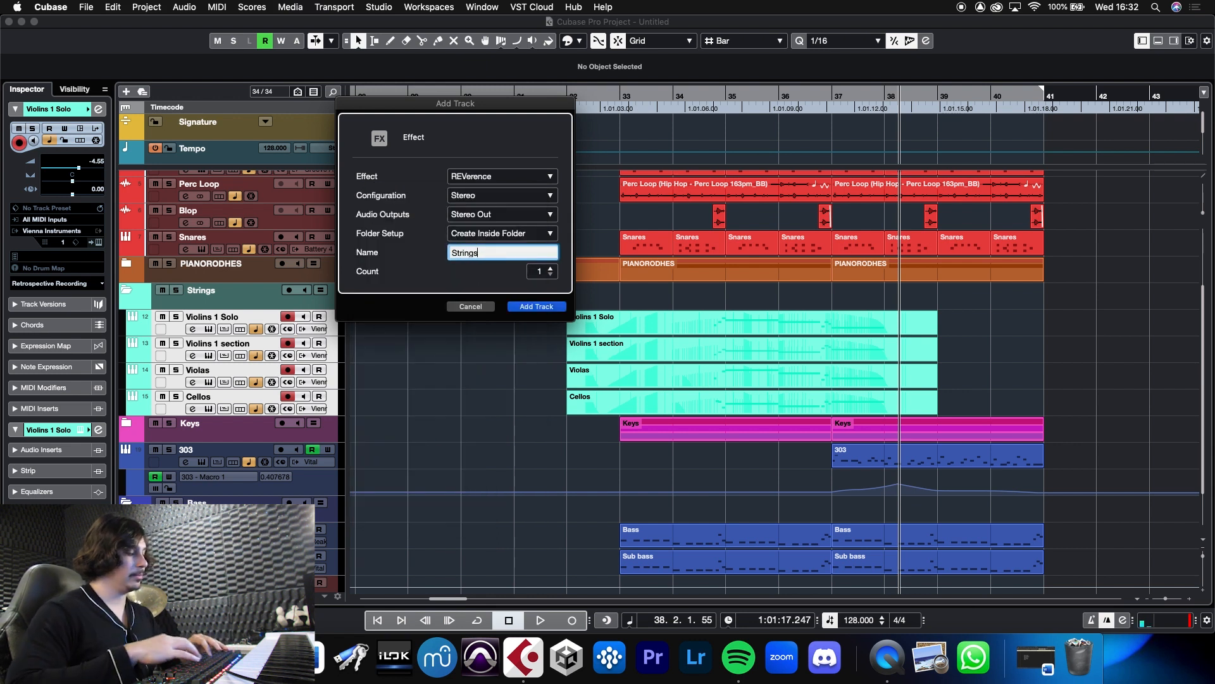
pyautogui.press('Tab')
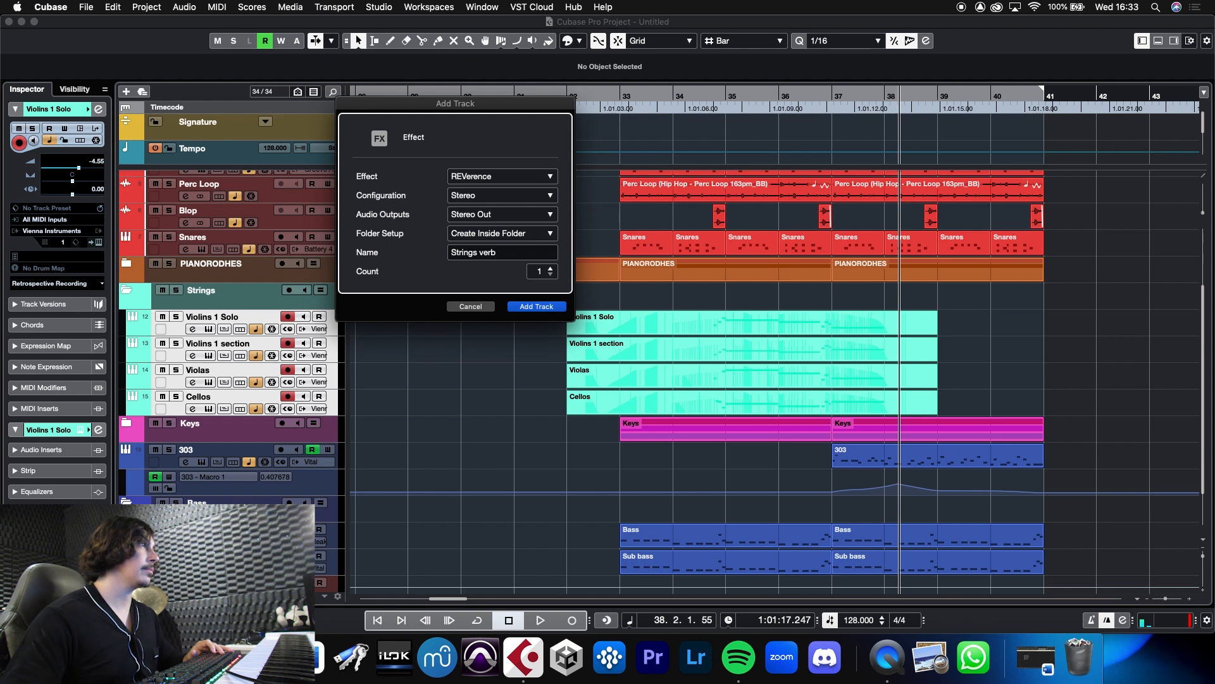
pyautogui.press('Return')
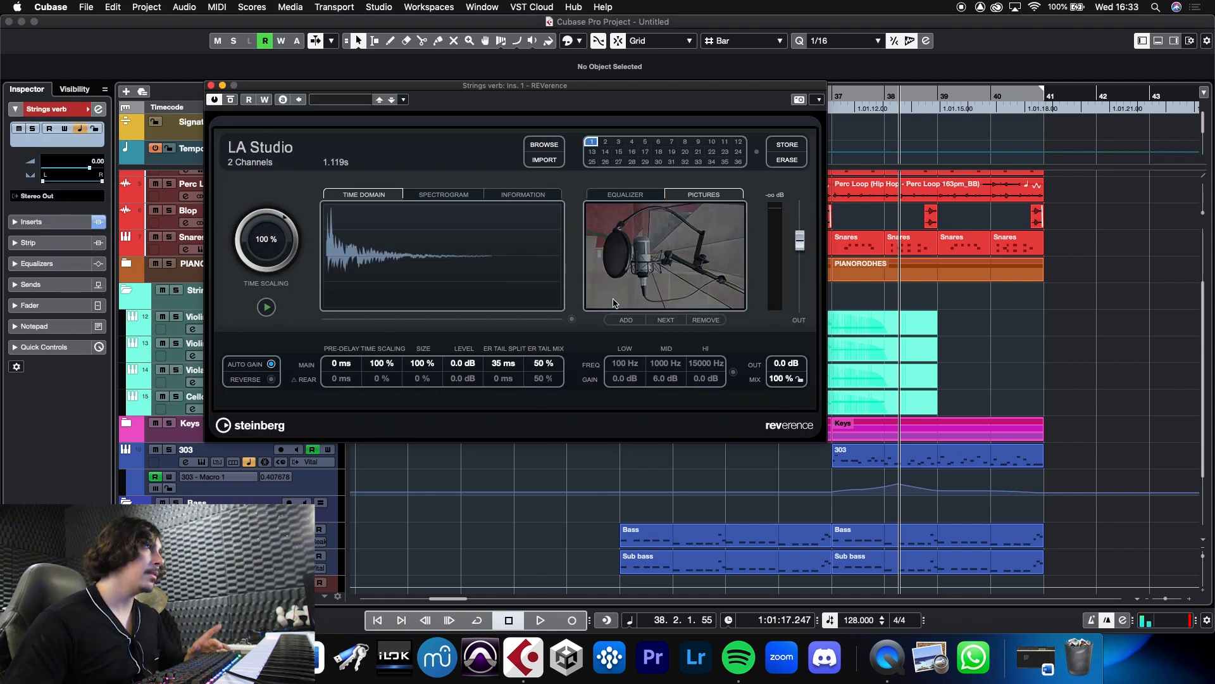
# Compare the Teldex 5m, 7m and 10m 4-channel impulse responses in REVerence and import Teldex 5m 4-ch.wav
pyautogui.click(544, 160)
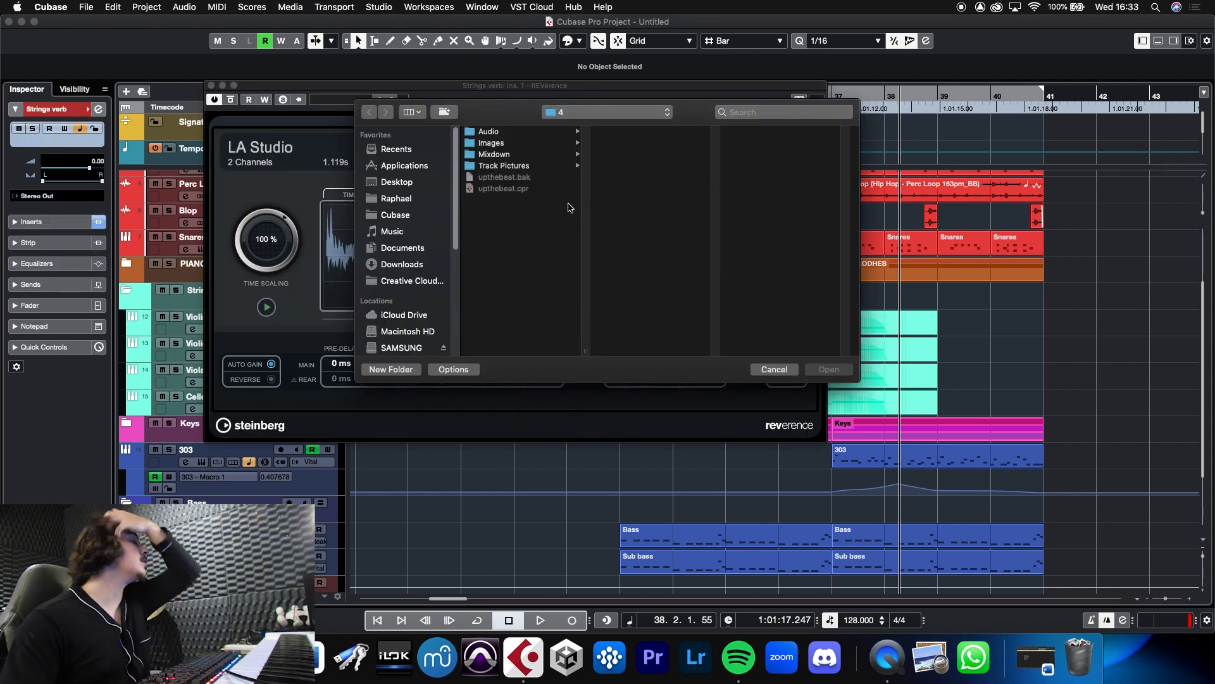
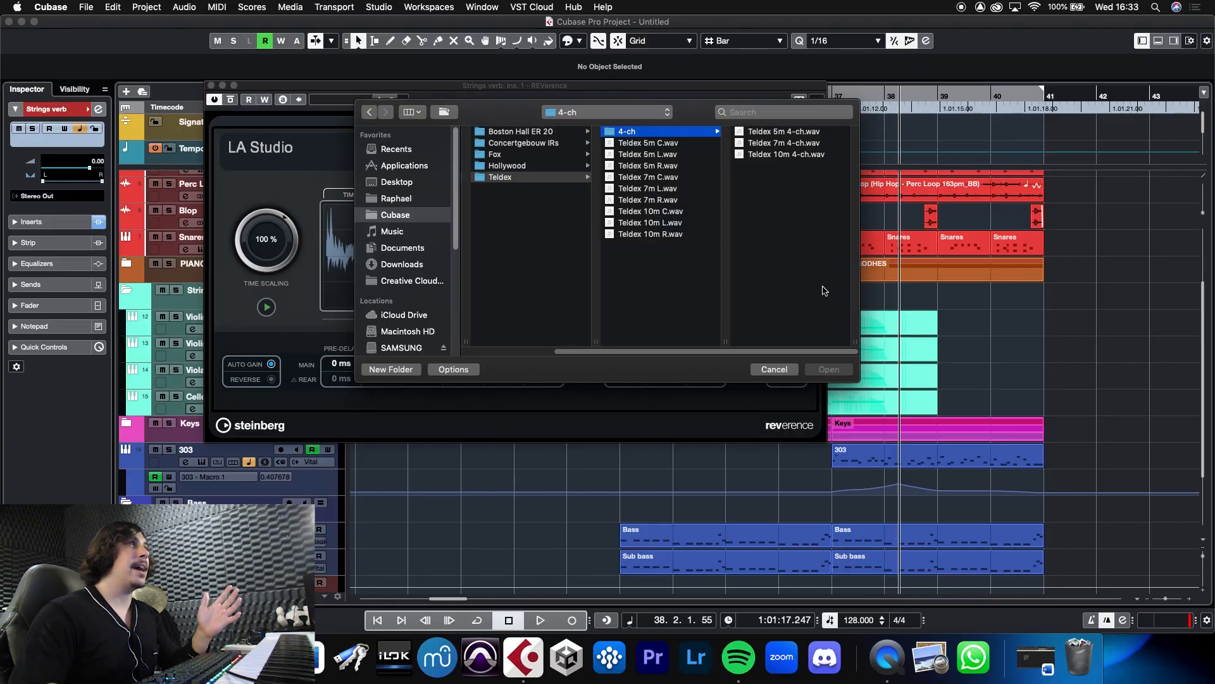
pyautogui.click(785, 133)
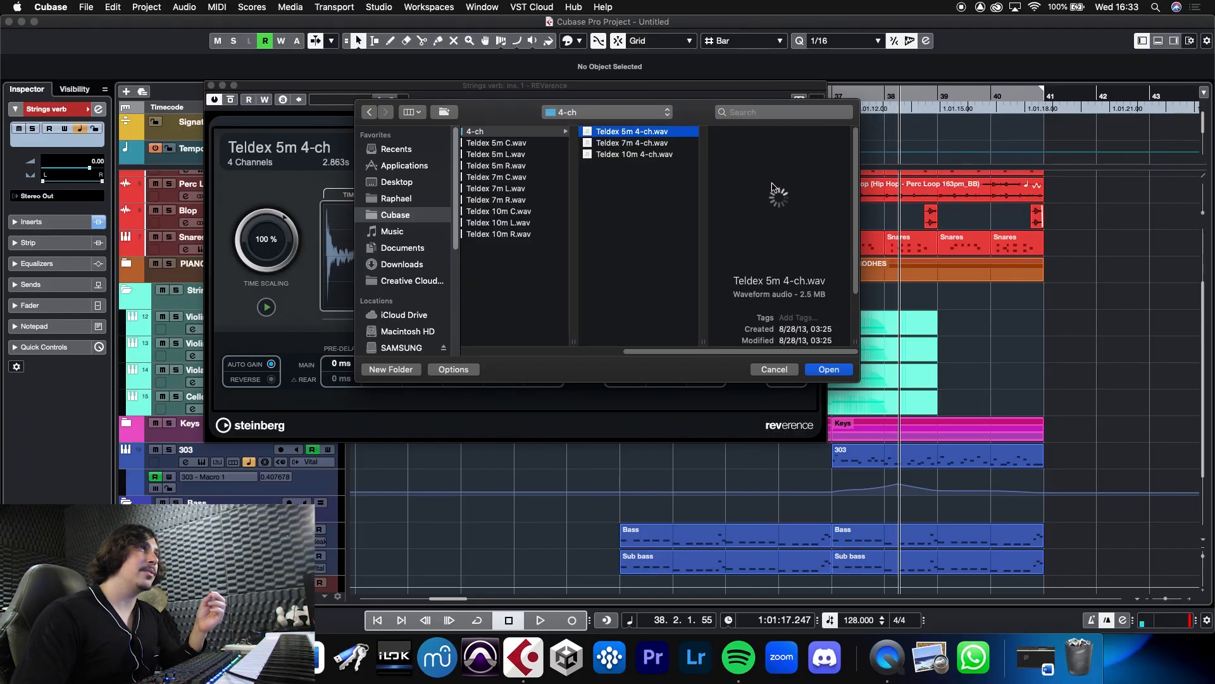
pyautogui.click(638, 144)
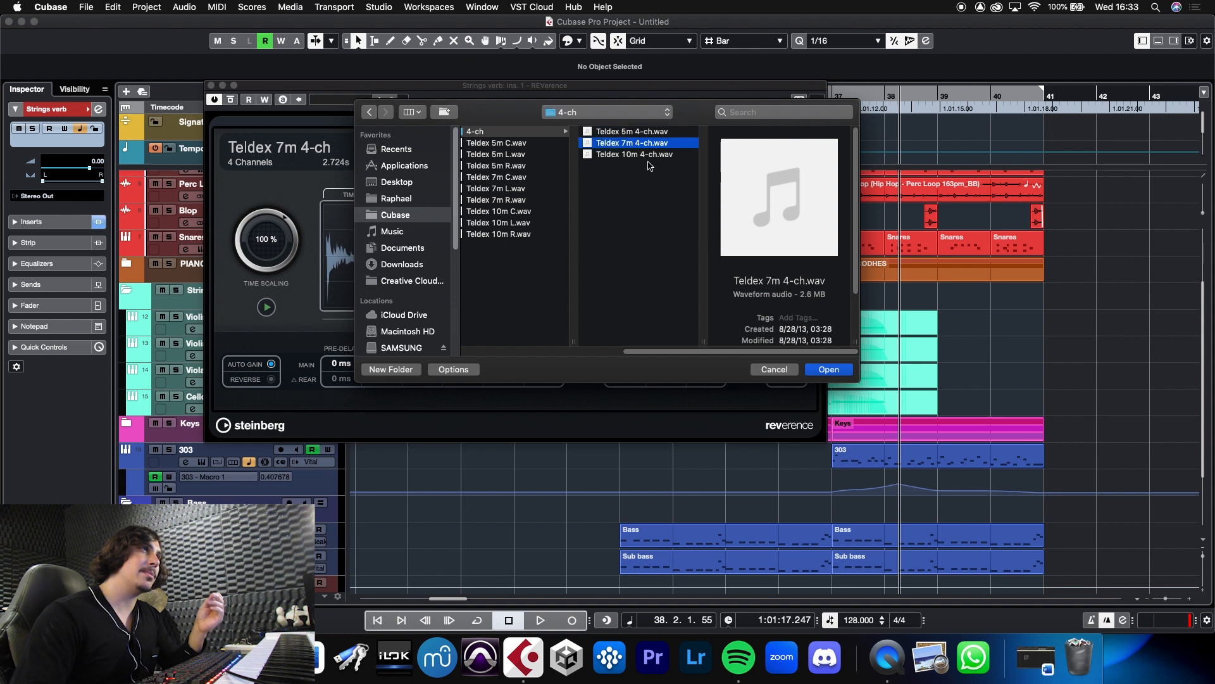
pyautogui.click(647, 155)
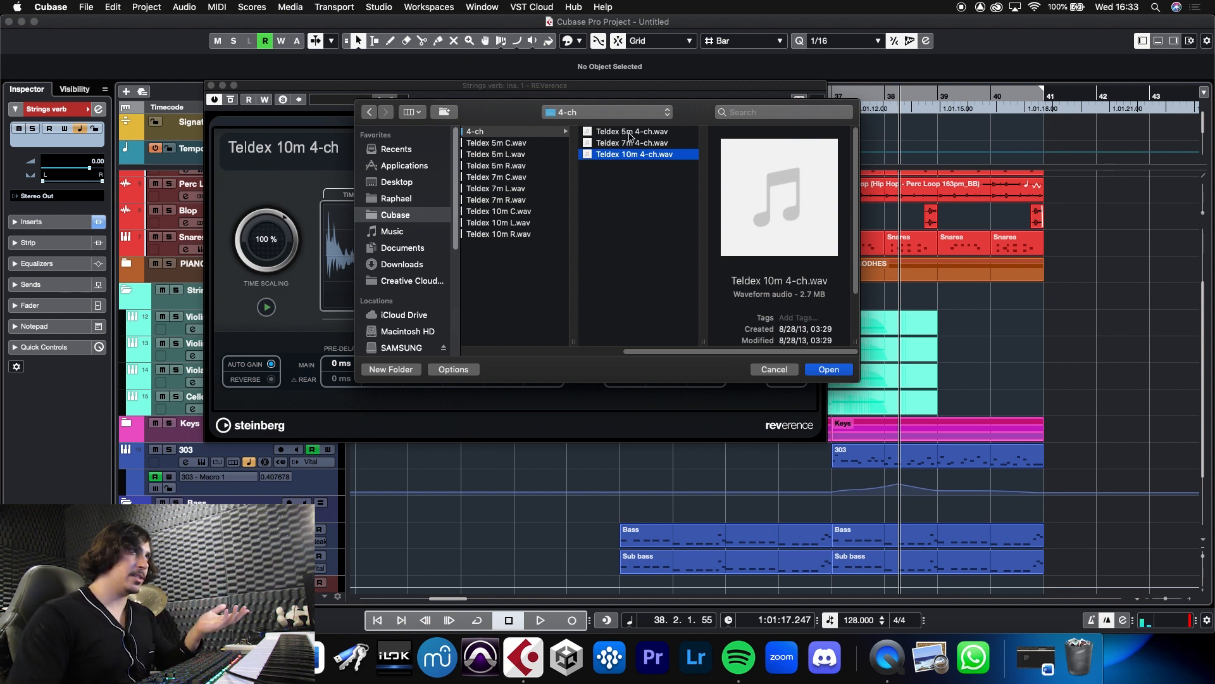
pyautogui.click(630, 132)
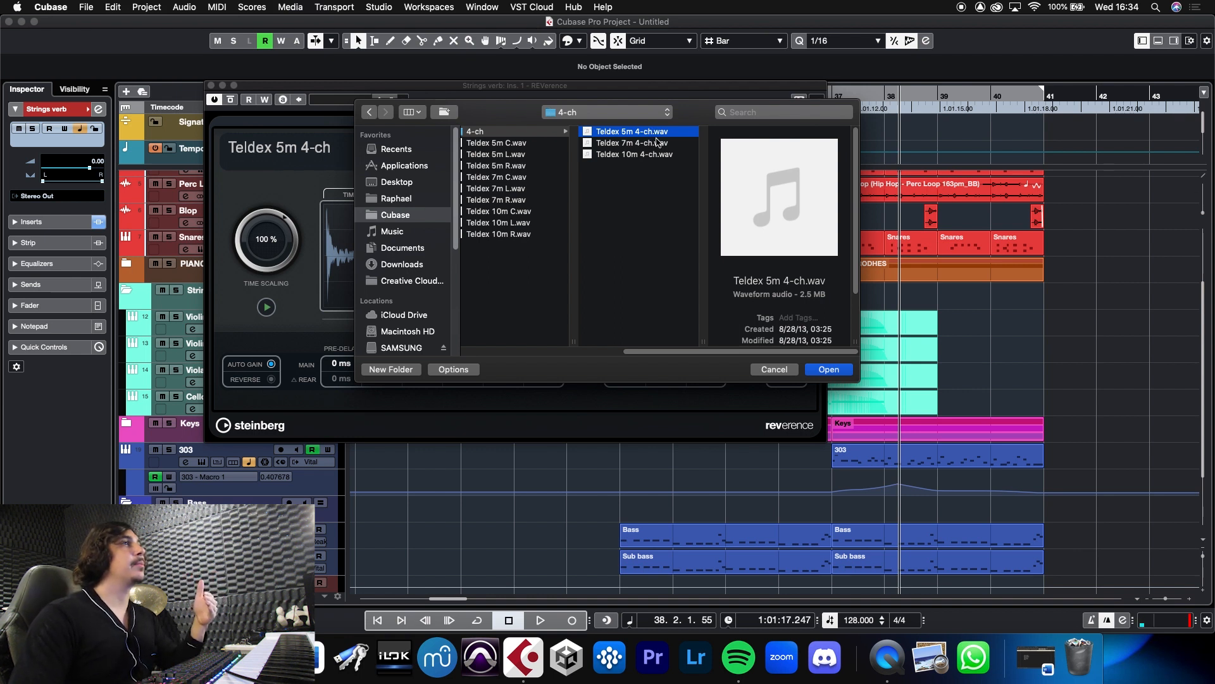
pyautogui.click(650, 144)
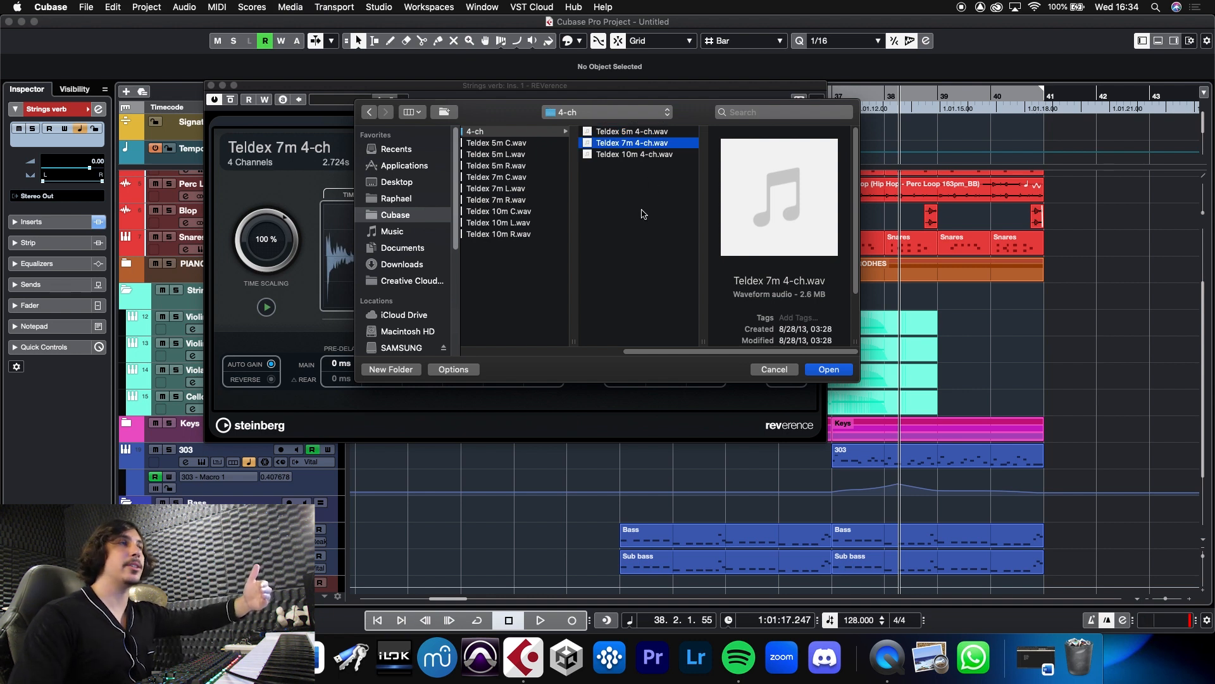
pyautogui.click(626, 154)
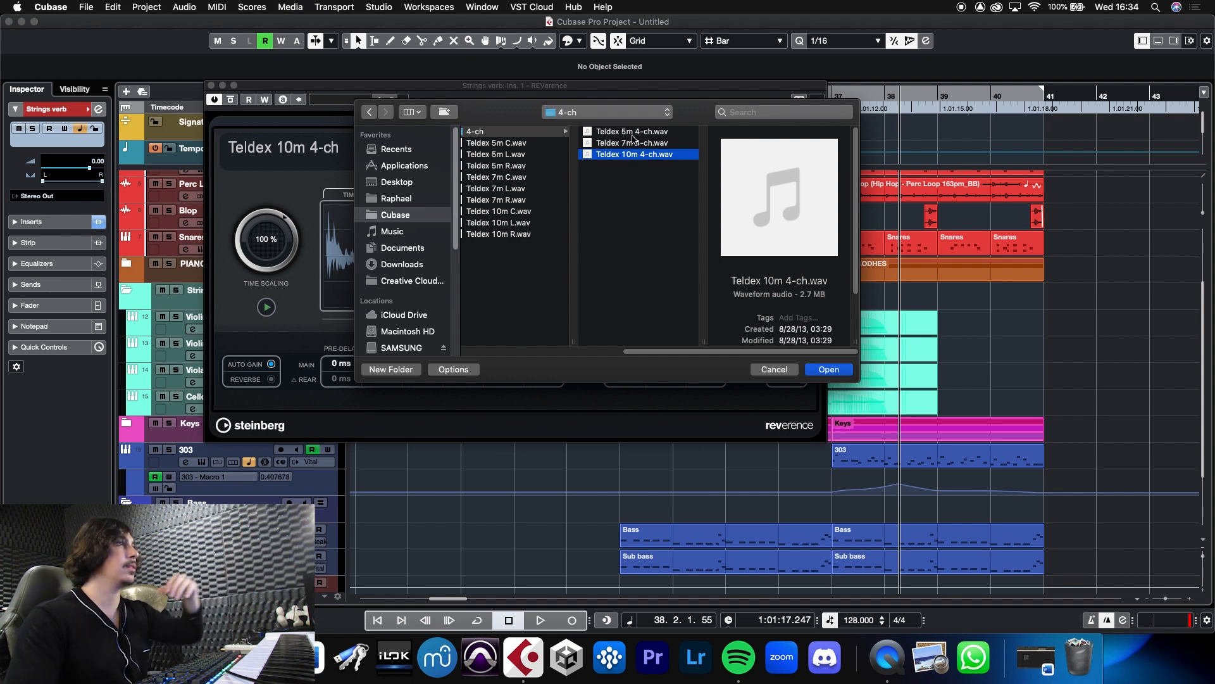
pyautogui.click(633, 131)
pyautogui.doubleClick(633, 131)
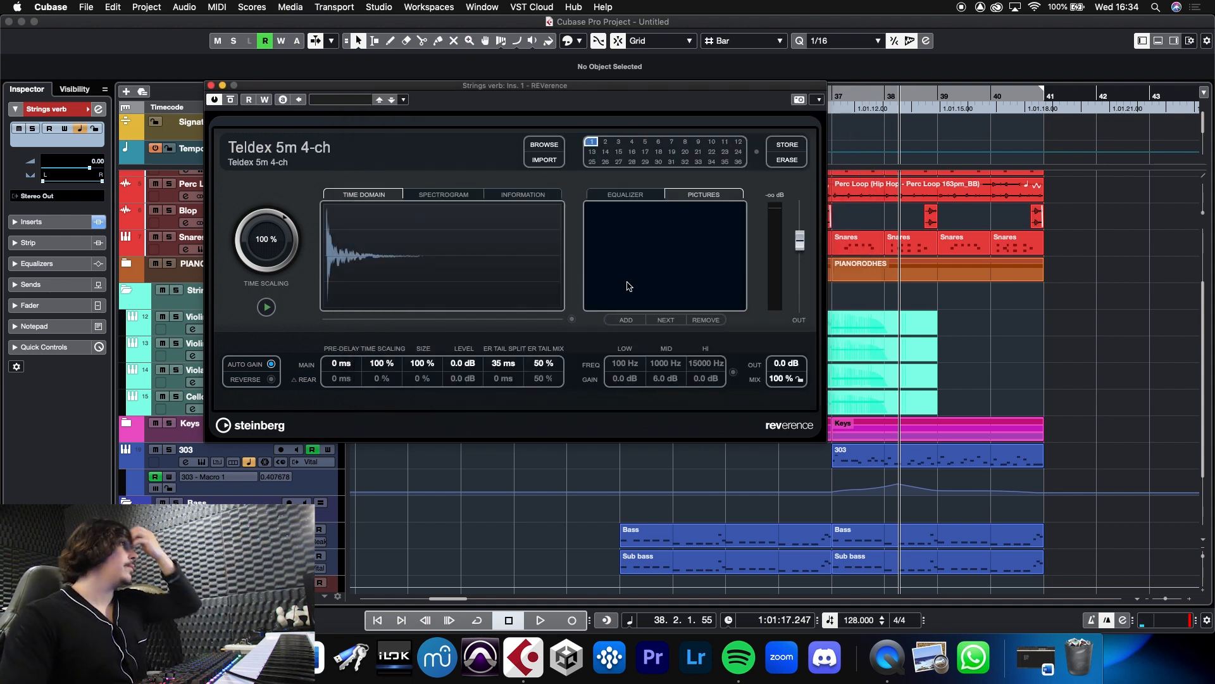
# Turn off REVerence's auto gain, set its output level to -10 dB and close the plug-in
pyautogui.click(271, 364)
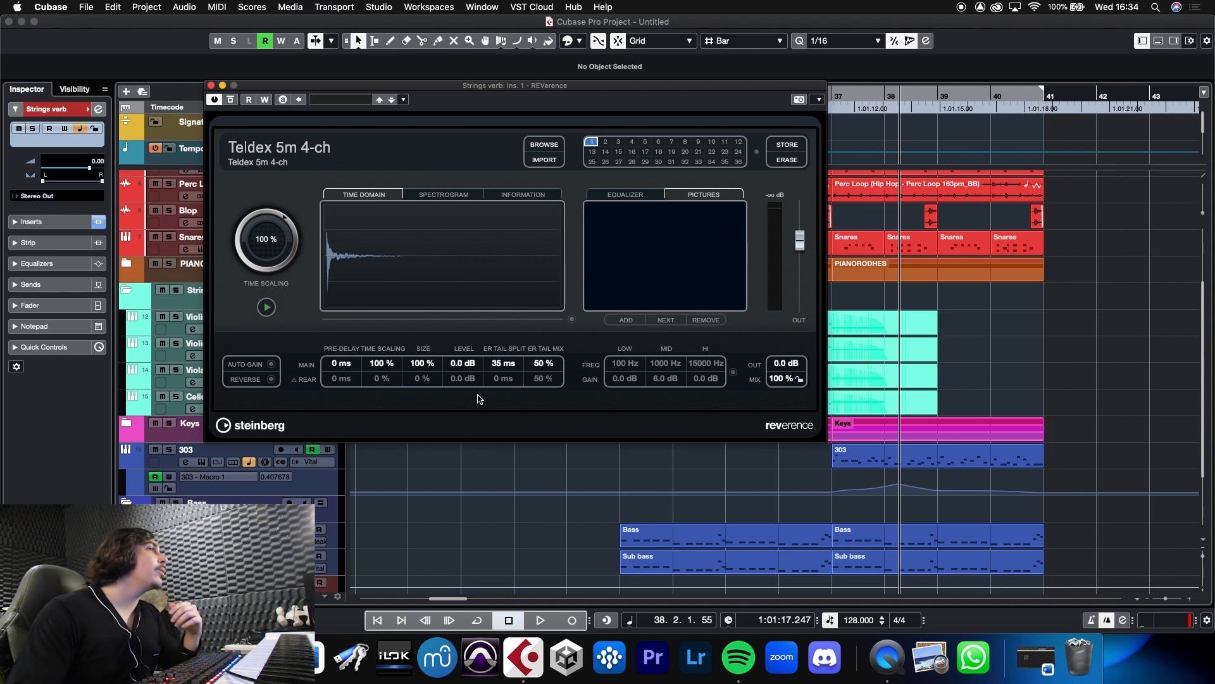
pyautogui.doubleClick(795, 366)
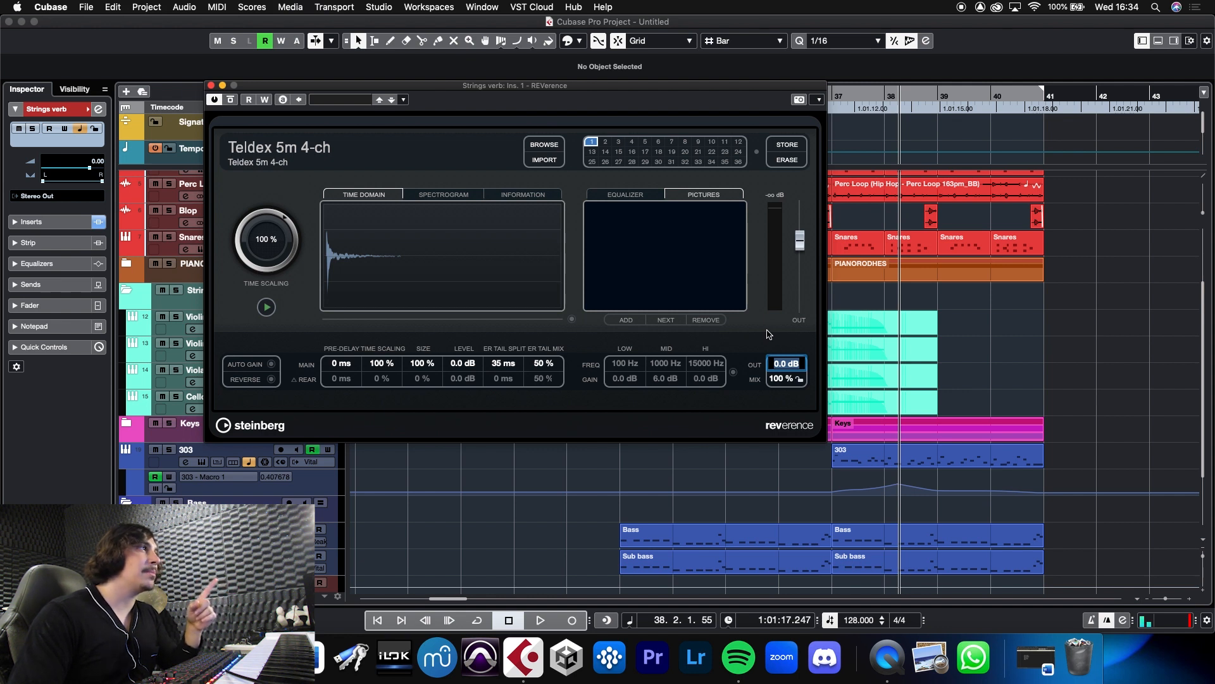
pyautogui.write('-10')
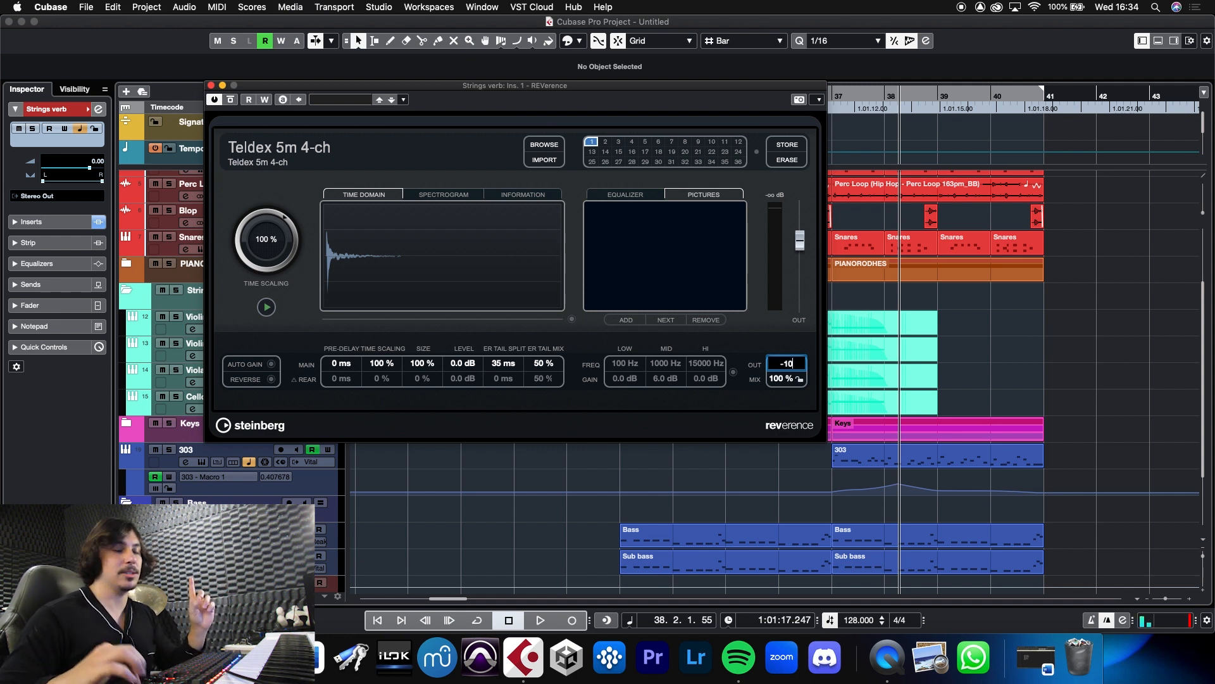
pyautogui.press('Return')
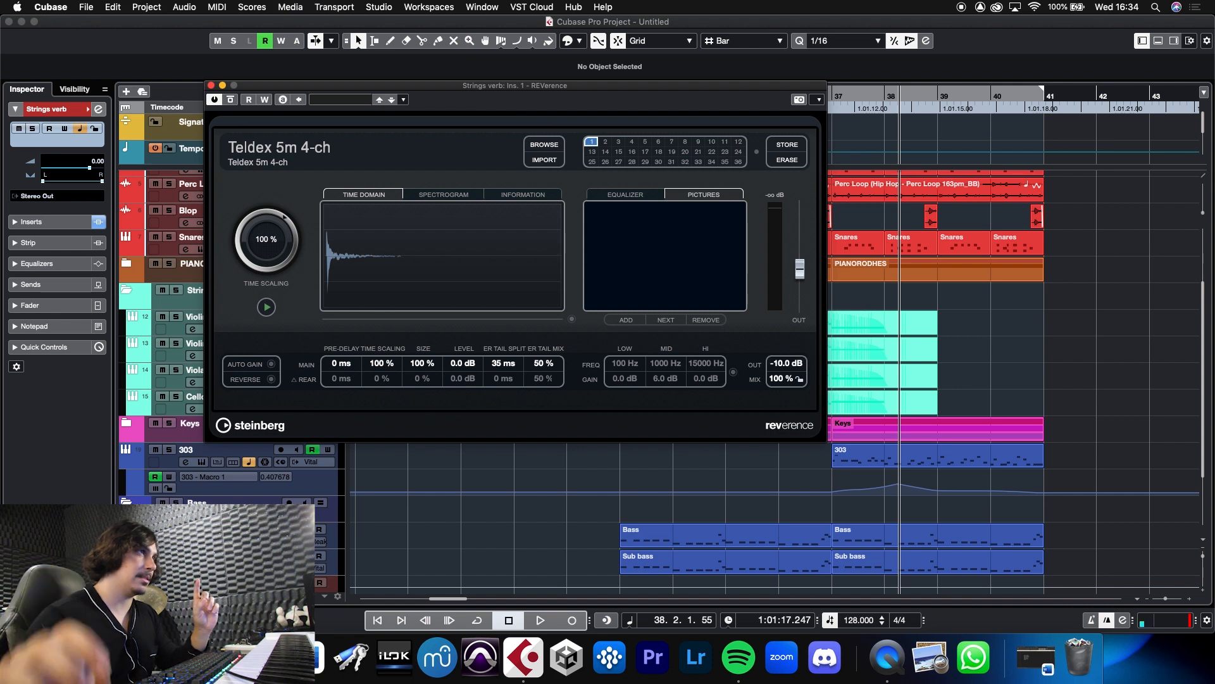
pyautogui.click(212, 86)
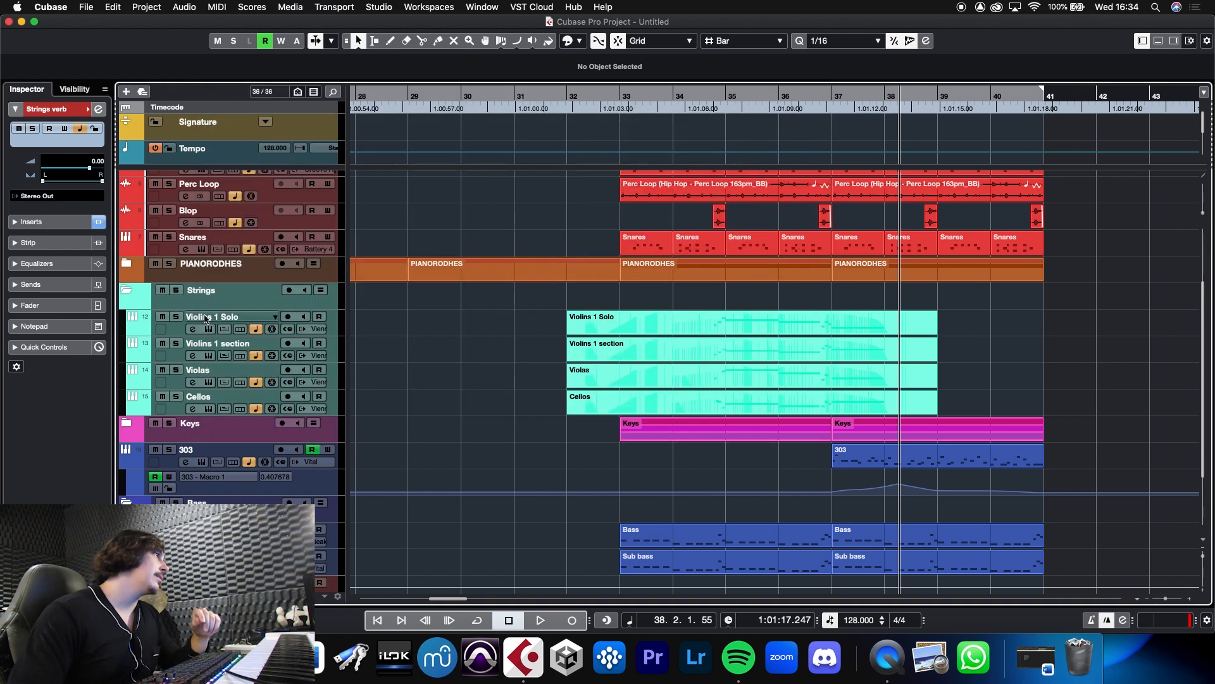
# Solo the Strings folder and play the strings with reverb from bar 32
pyautogui.click(179, 289)
pyautogui.click(580, 98)
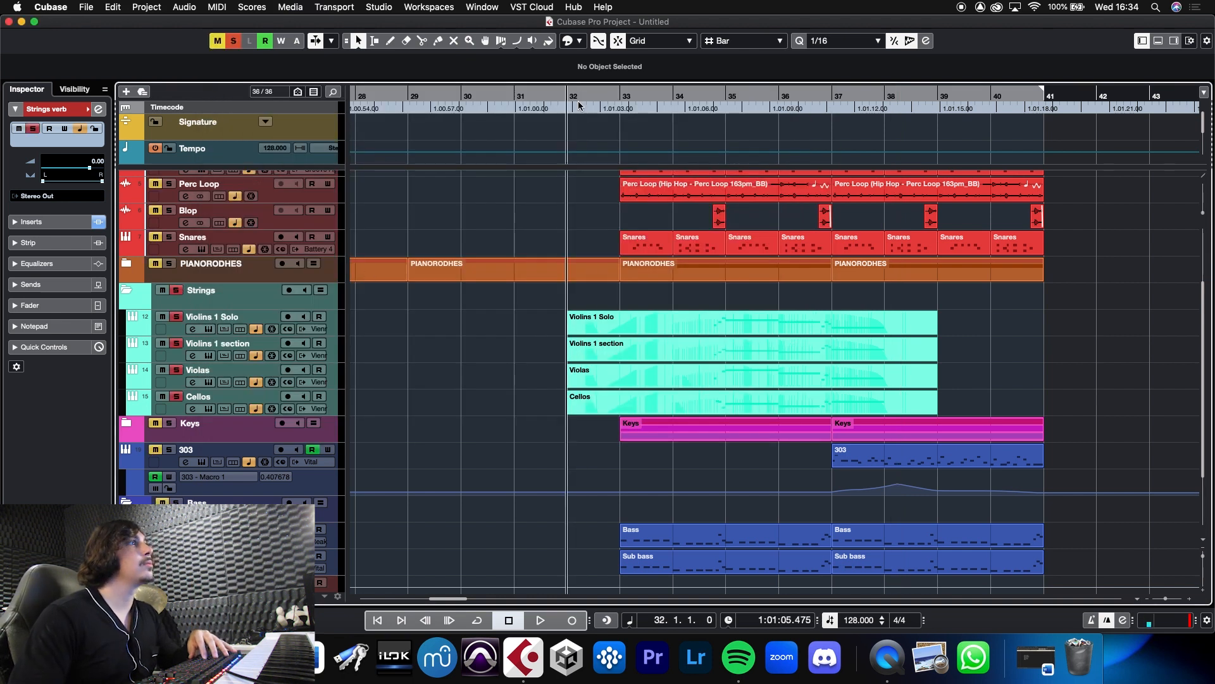
pyautogui.moveTo(1210, 344); pyautogui.dragTo(1204, 407)
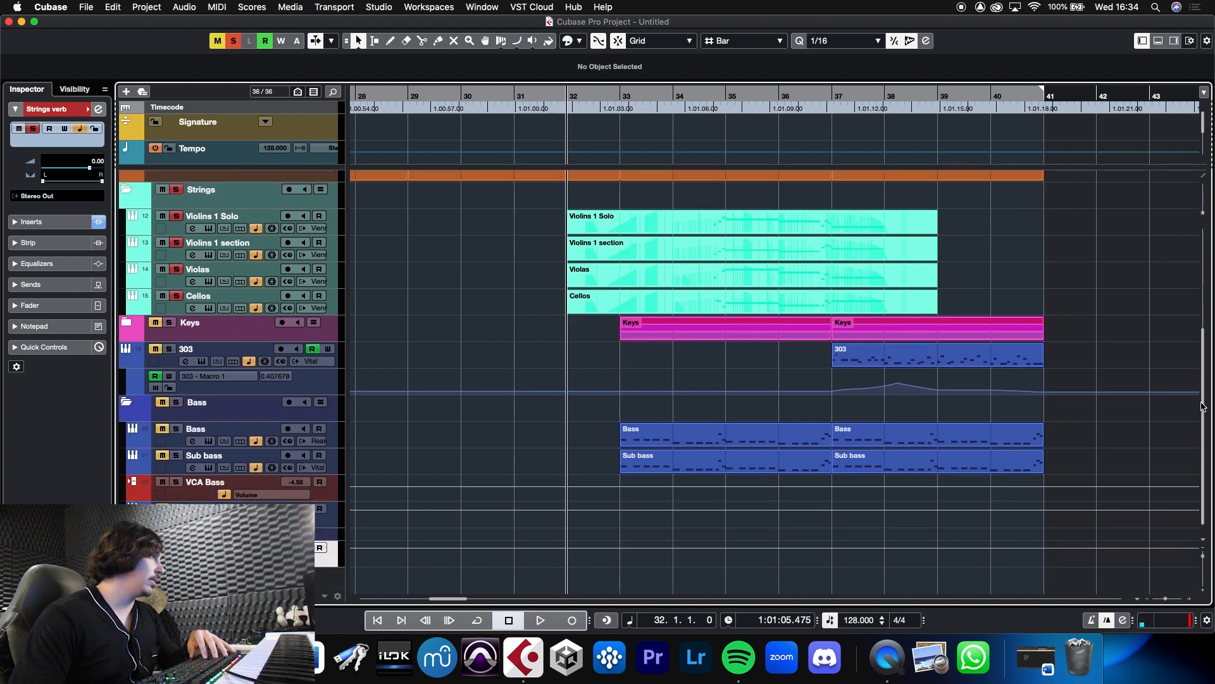
pyautogui.press('space')
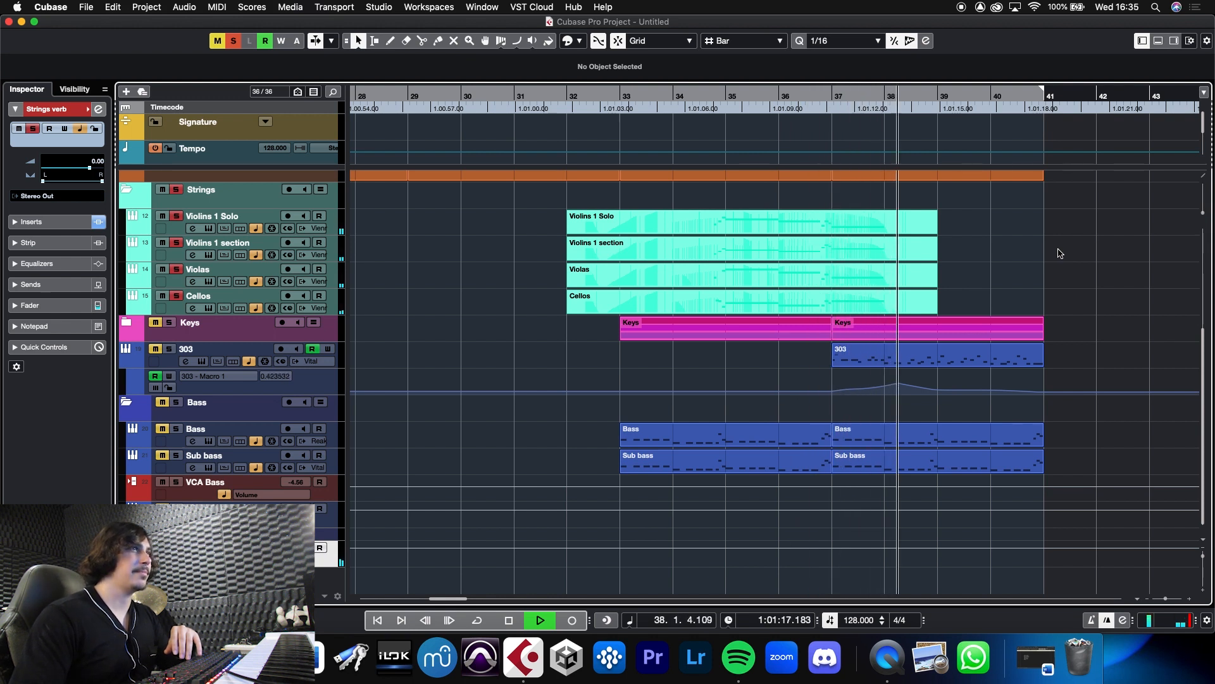
pyautogui.press('space')
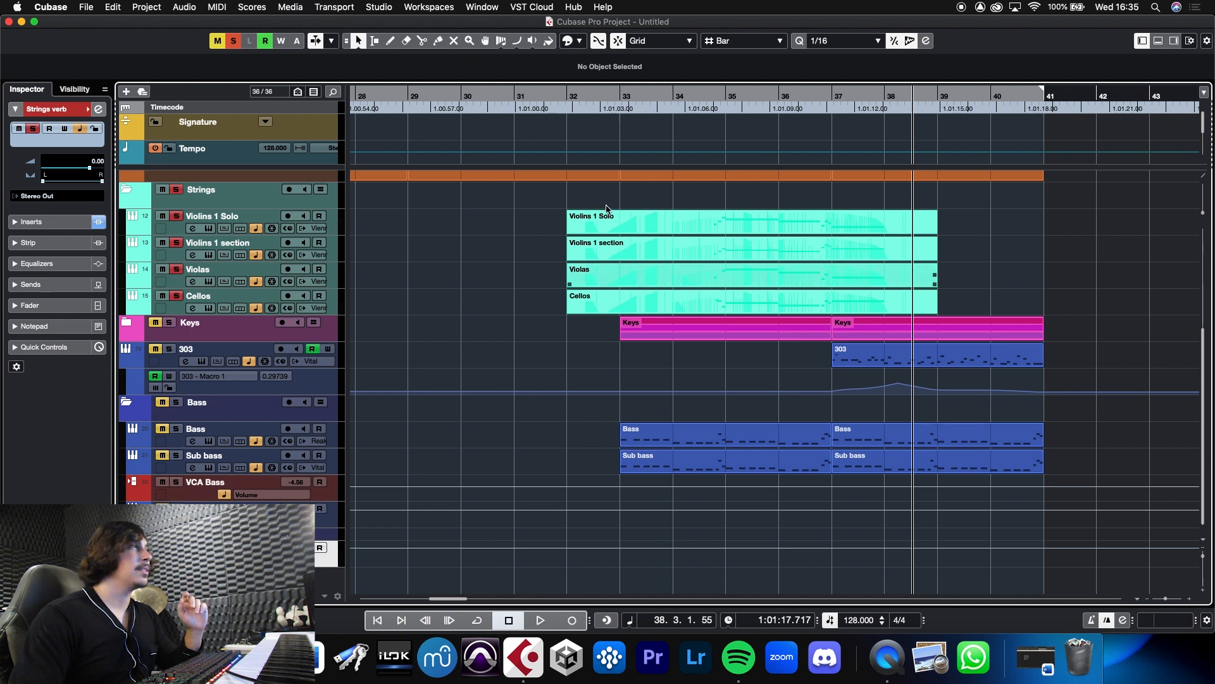
# Clear all solos, and lower the Strings verb channel's fader to -2.31 dB in the MixConsole while playing from bar 34
pyautogui.click(234, 42)
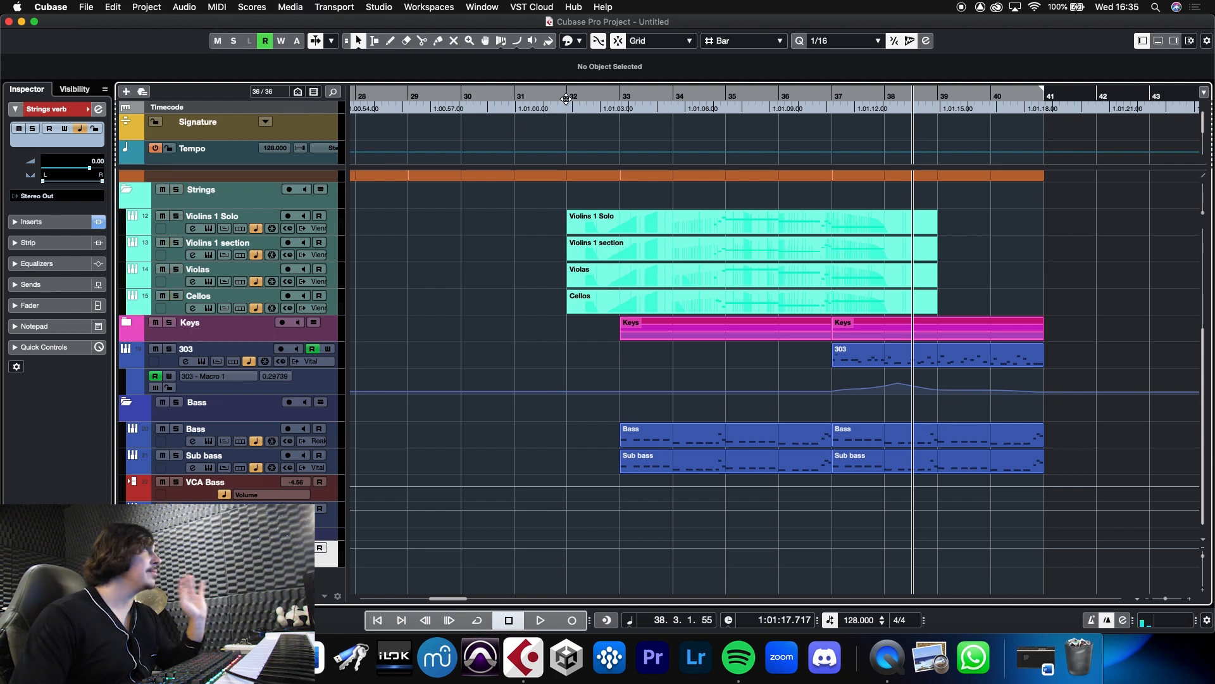
pyautogui.click(617, 101)
pyautogui.click(678, 107)
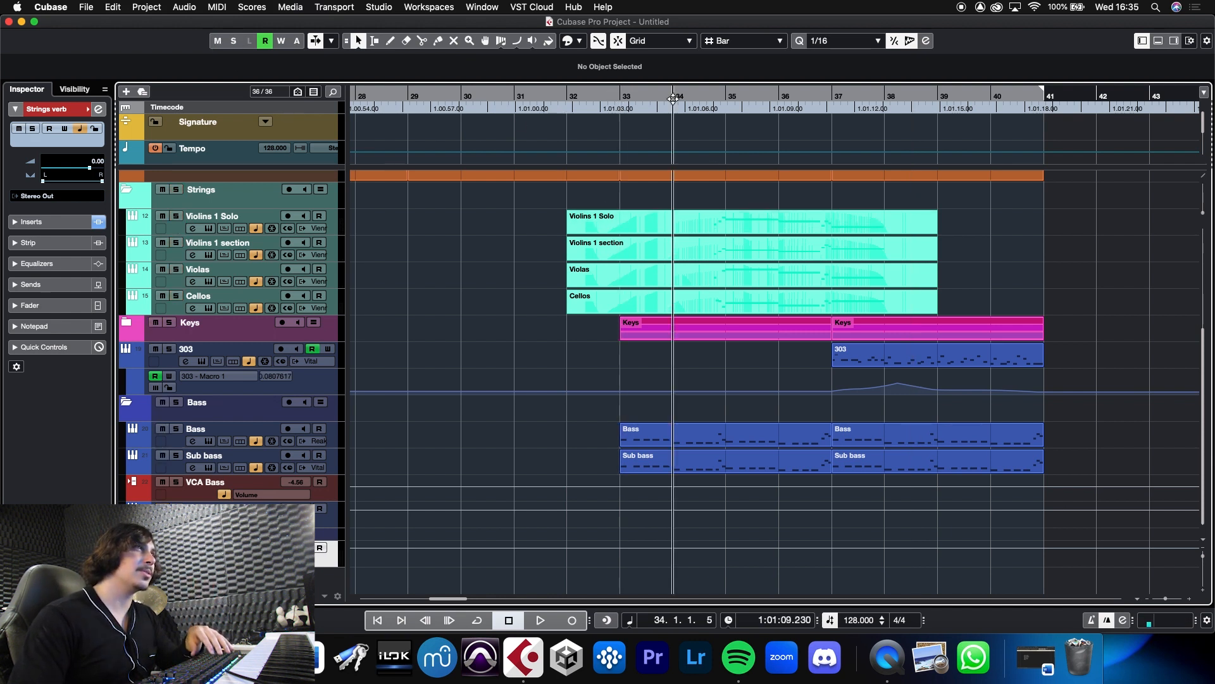
pyautogui.press('F3')
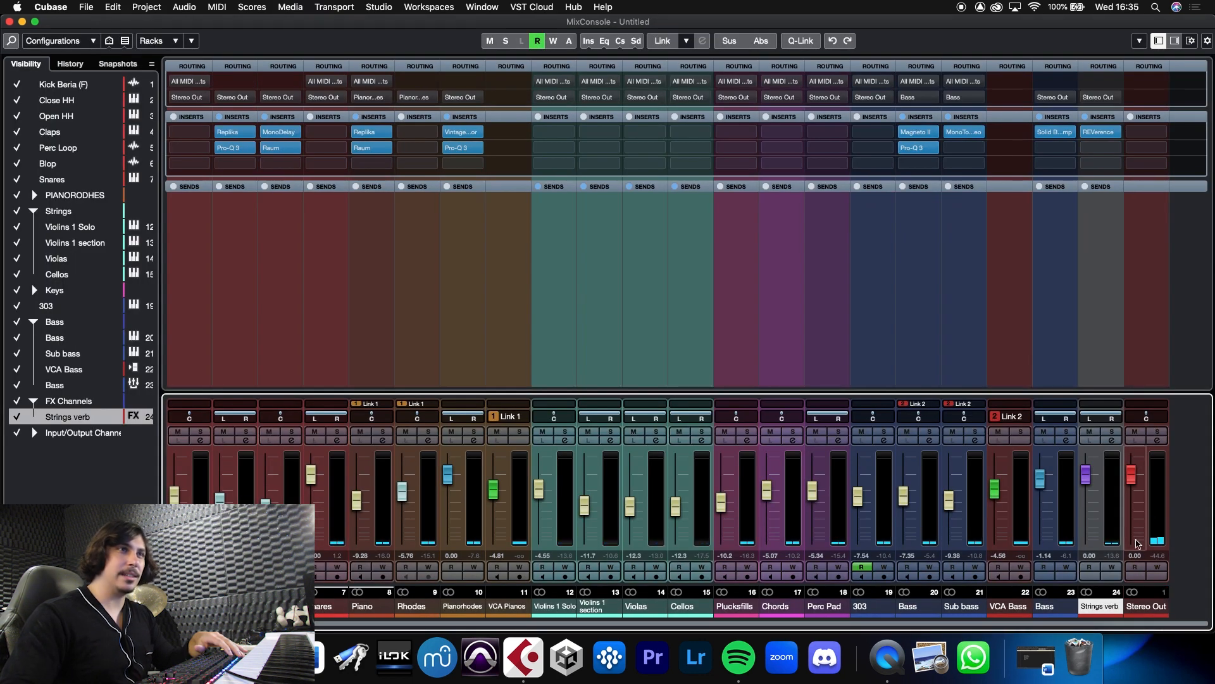
pyautogui.moveTo(1086, 479); pyautogui.dragTo(1086, 495)
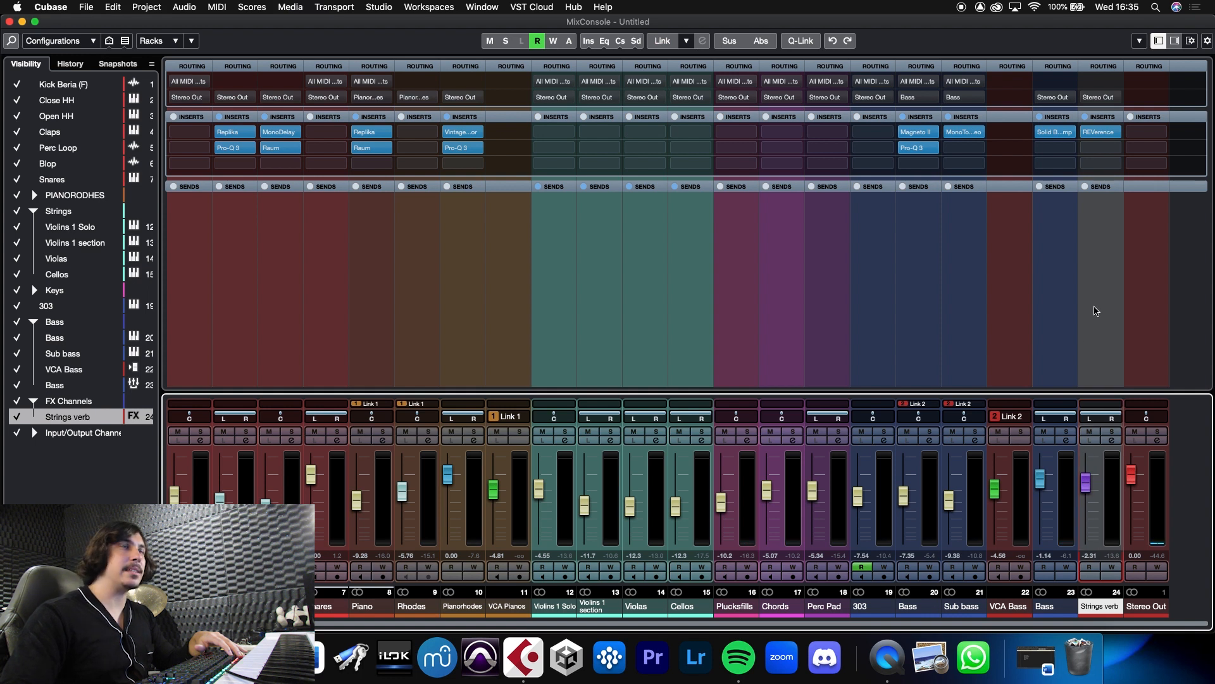
# Check the four string channels' sends to Strings verb in the MixConsole, and save the project
pyautogui.moveTo(1046, 628); pyautogui.dragTo(883, 627)
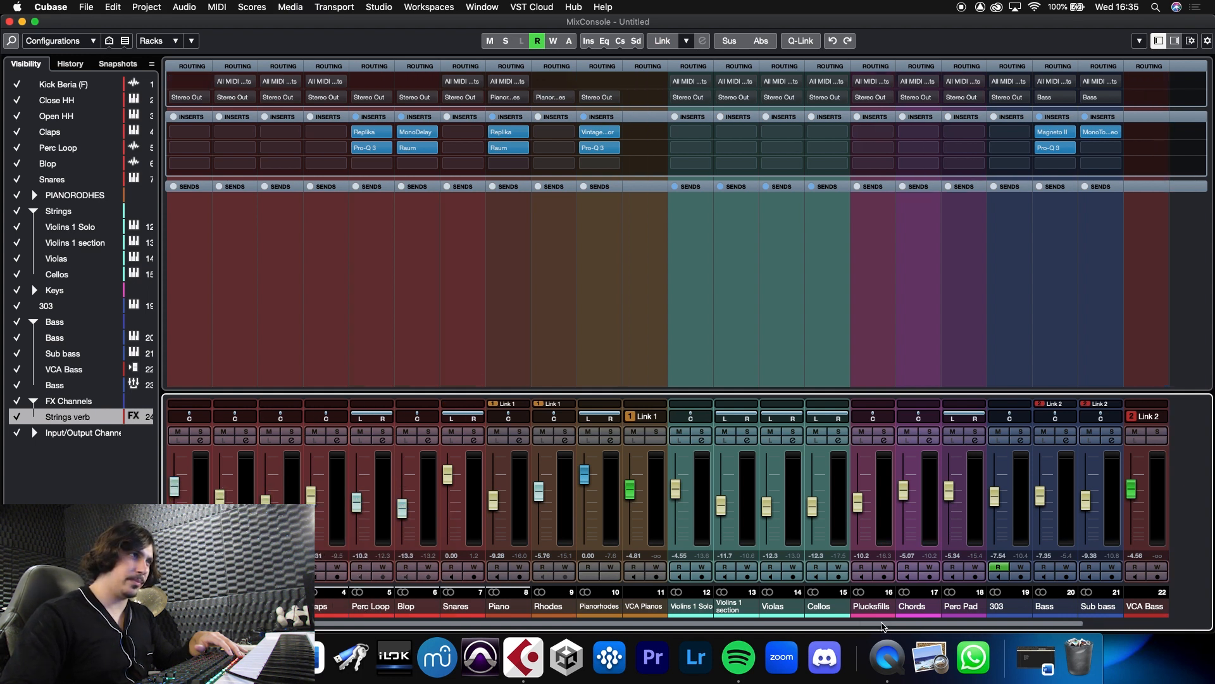
pyautogui.click(686, 190)
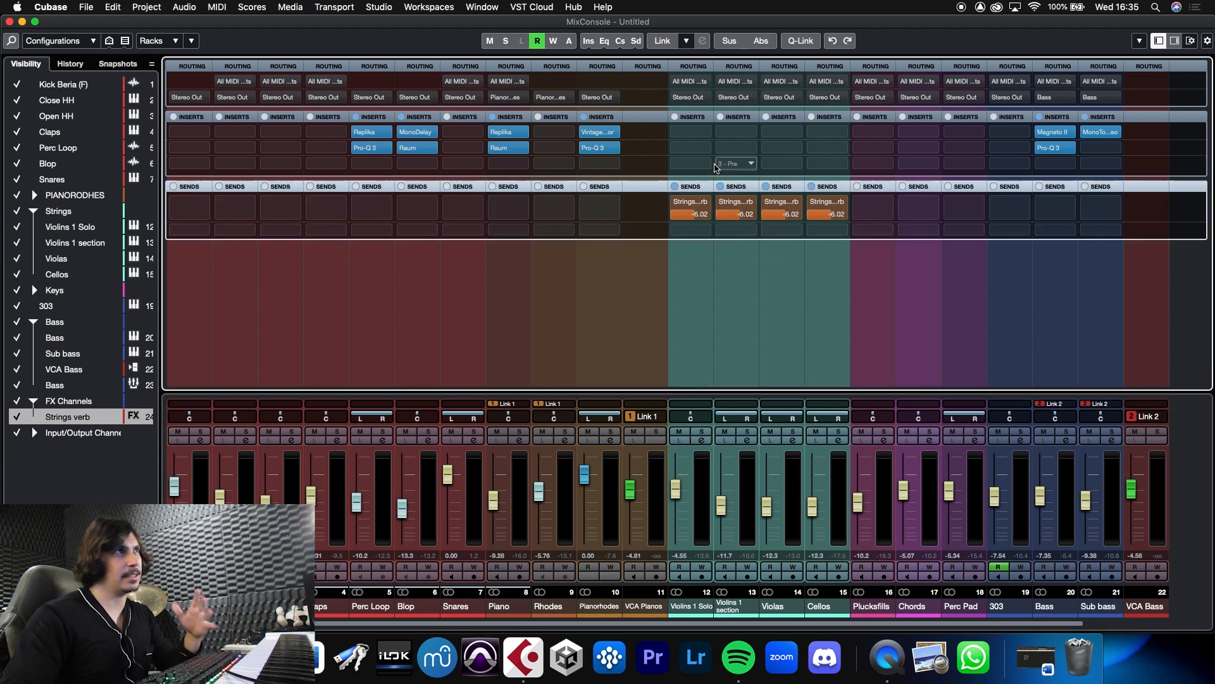
pyautogui.click(691, 189)
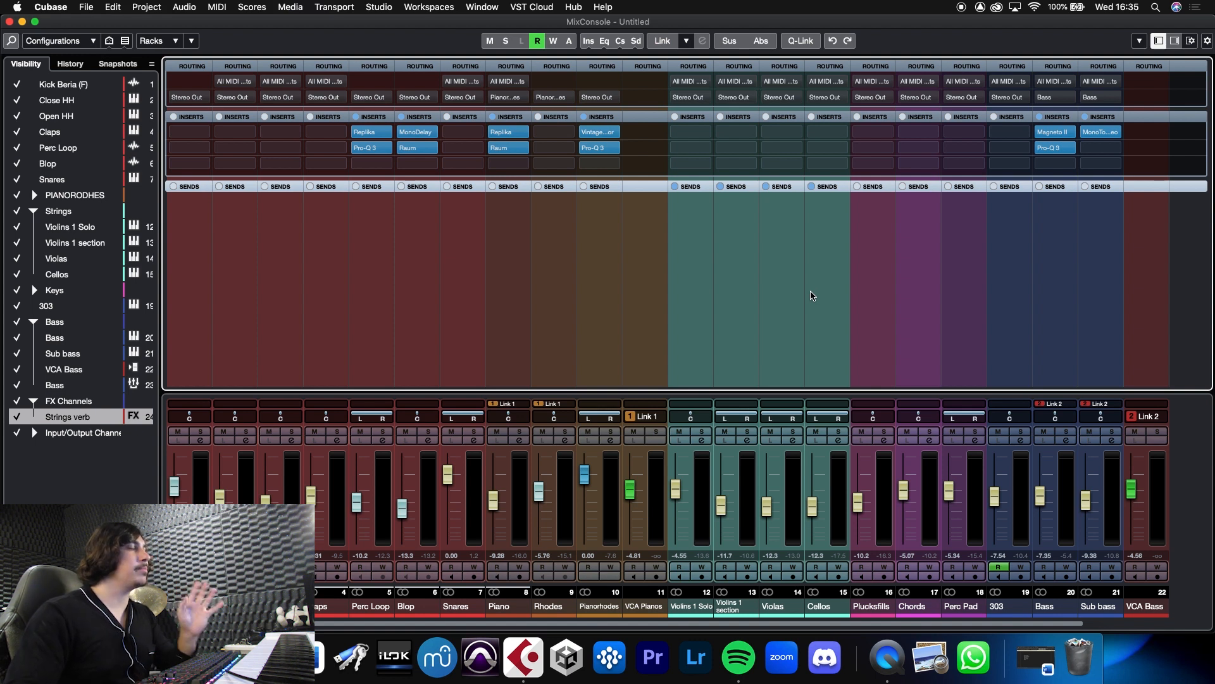
pyautogui.press('super+s')
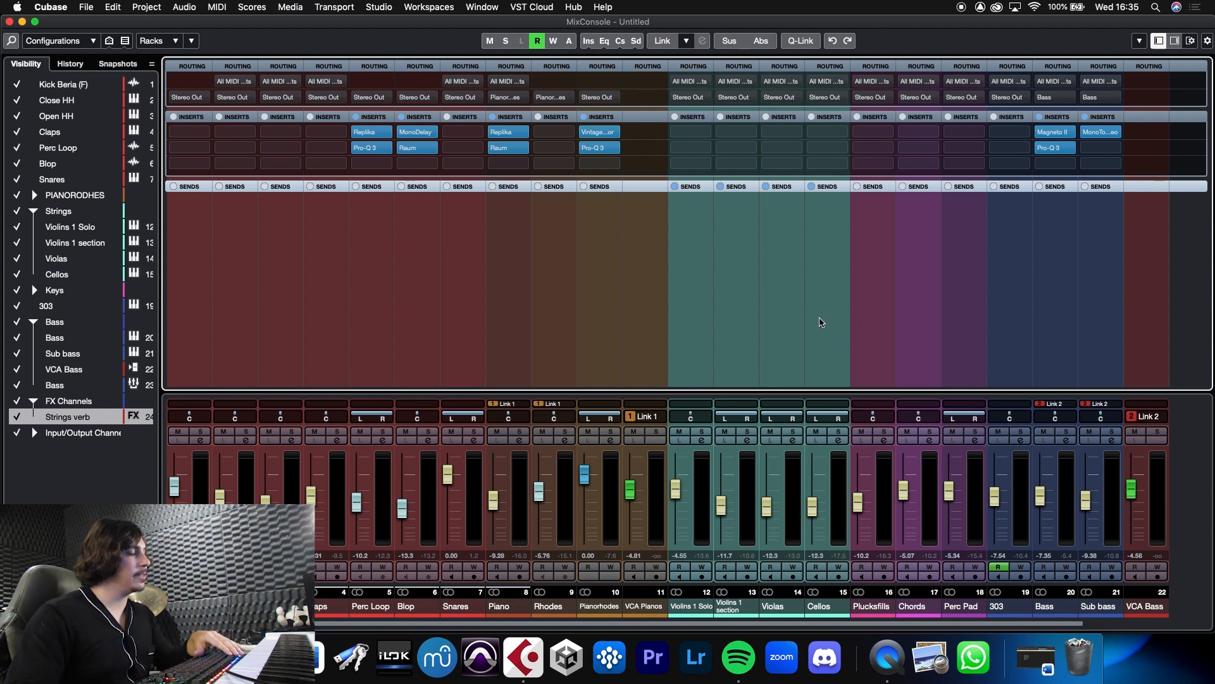
pyautogui.press('F3')
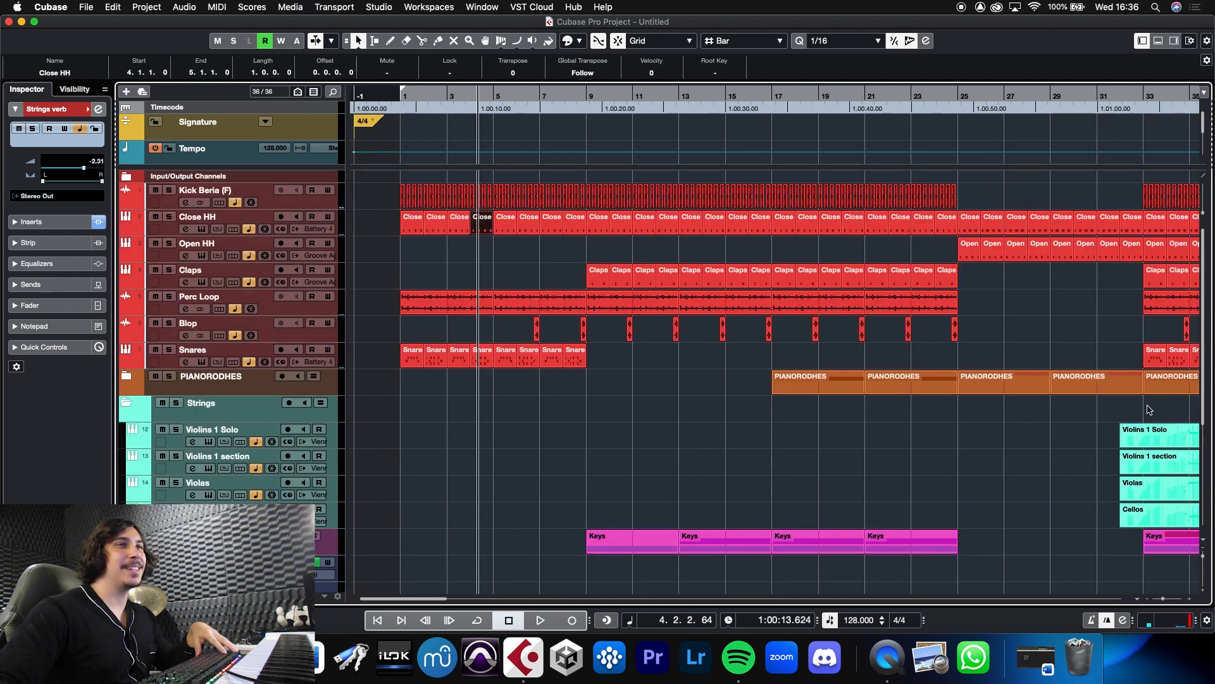
# Return the project cursor to bar 1 and select the det articulation cell in the Violins 1 Solo Vienna Instruments matrix
pyautogui.click(401, 415)
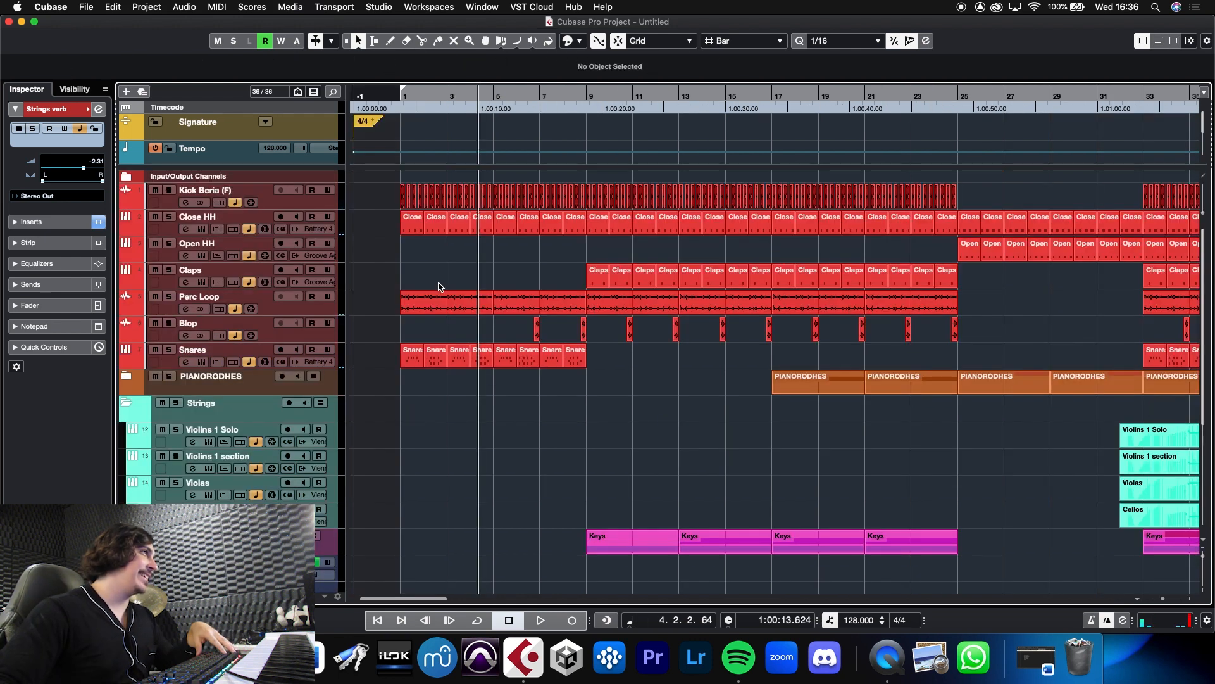
pyautogui.click(408, 105)
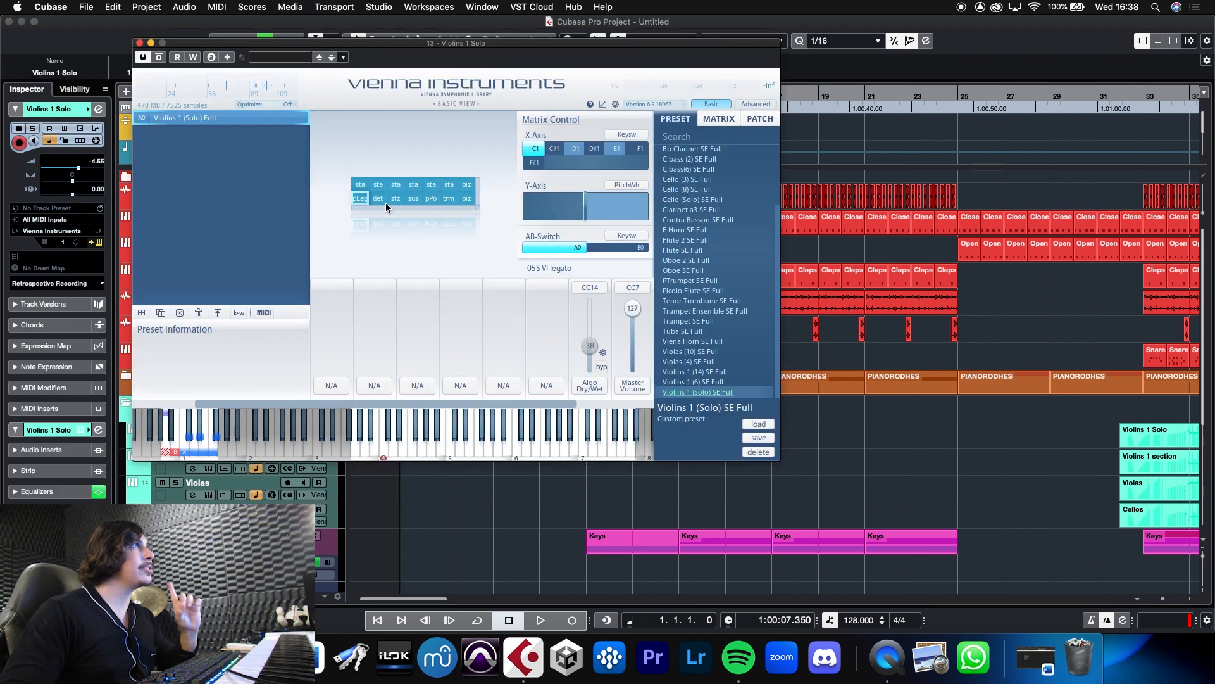
pyautogui.click(378, 199)
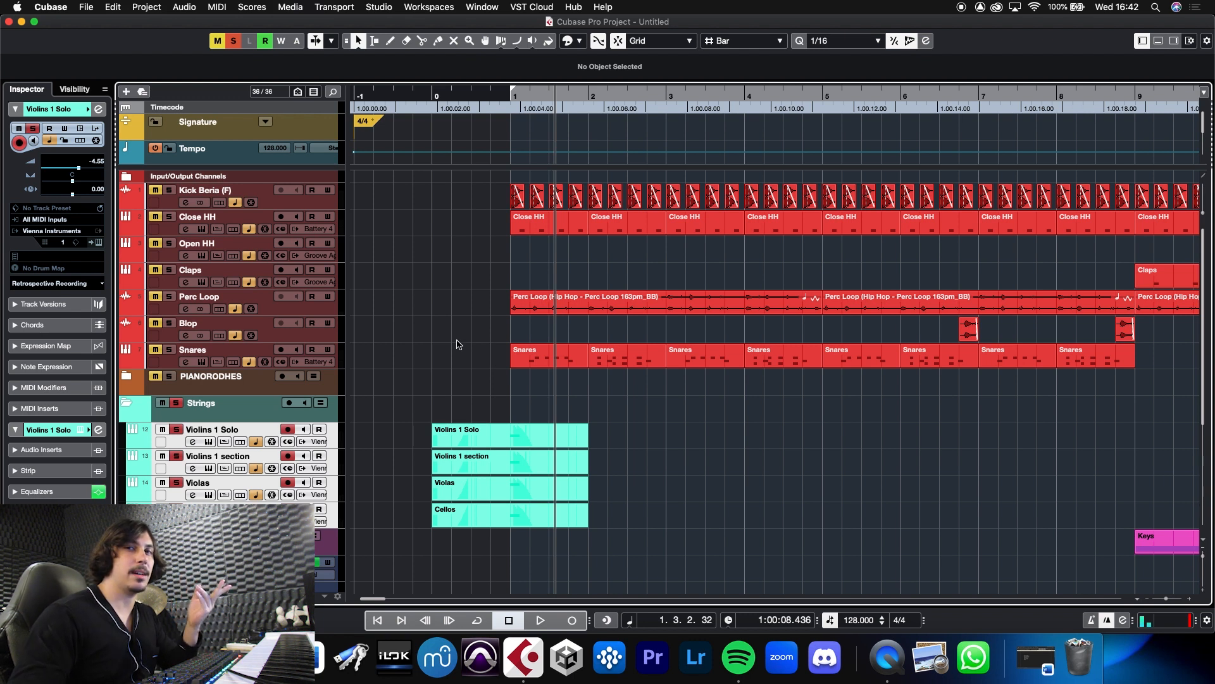
# Play the new string parts at the song's start together with the drums, and save the project
pyautogui.press('space')
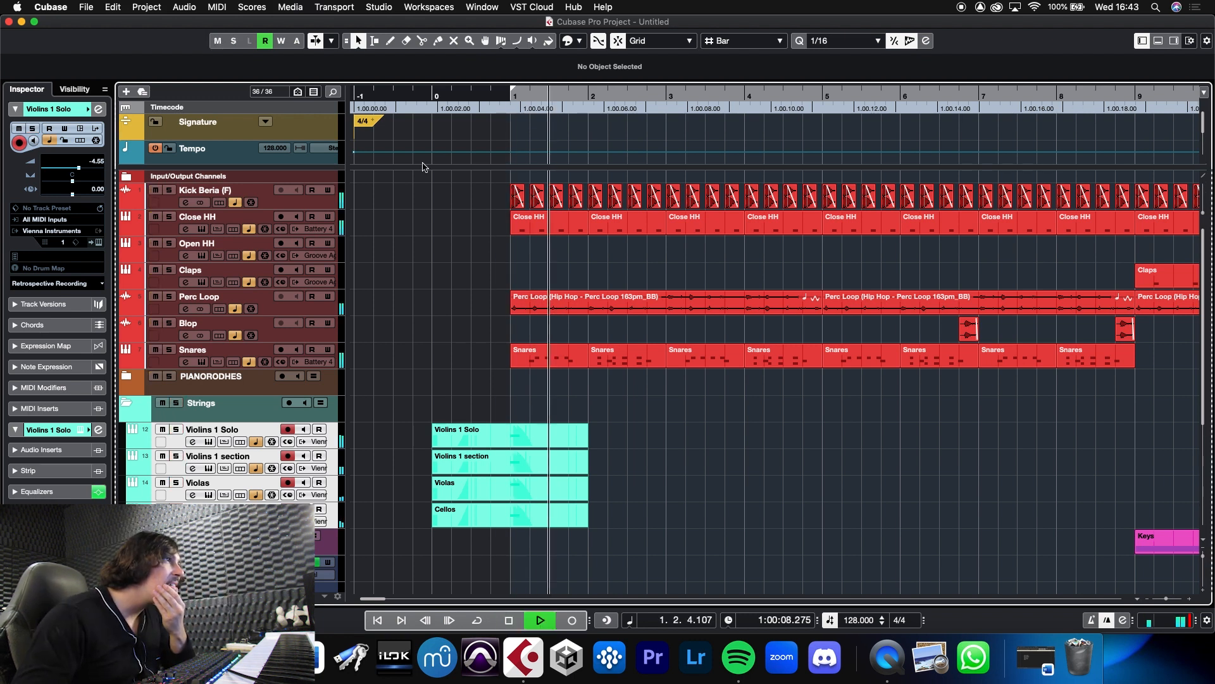
pyautogui.press('super+s')
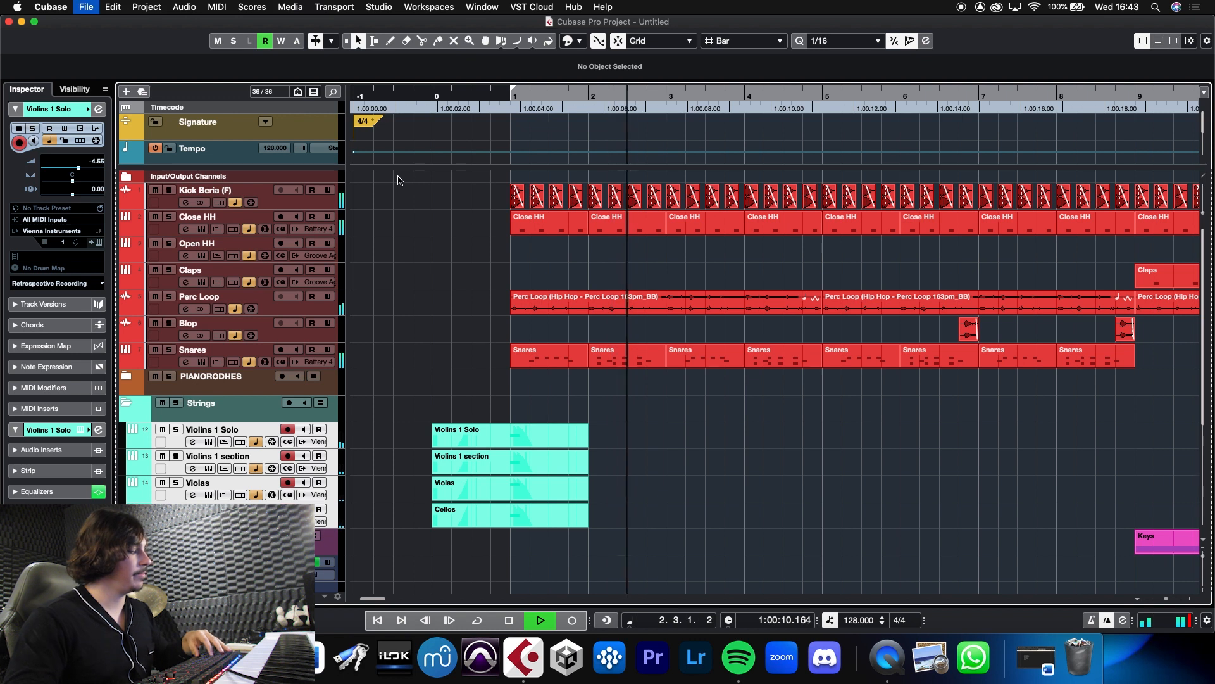
pyautogui.press('space')
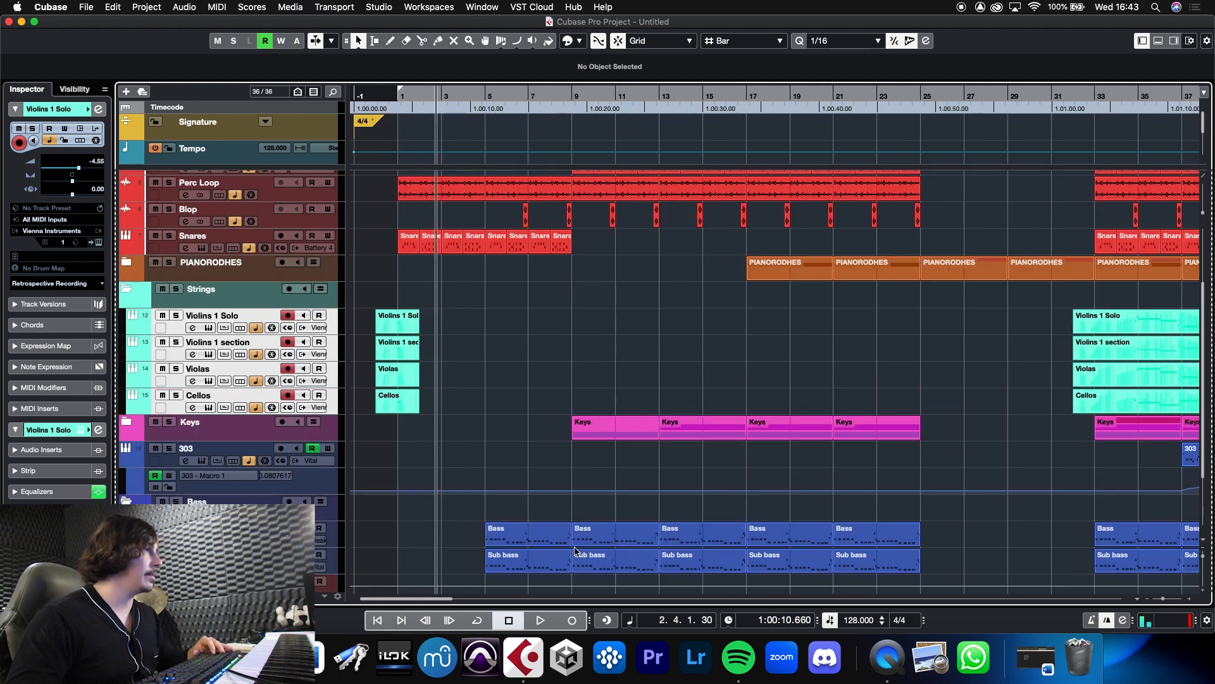
# Copy the first Bass part from bar 5 to bar 1 and play the intro with it
pyautogui.moveTo(389, 101); pyautogui.dragTo(387, 128)
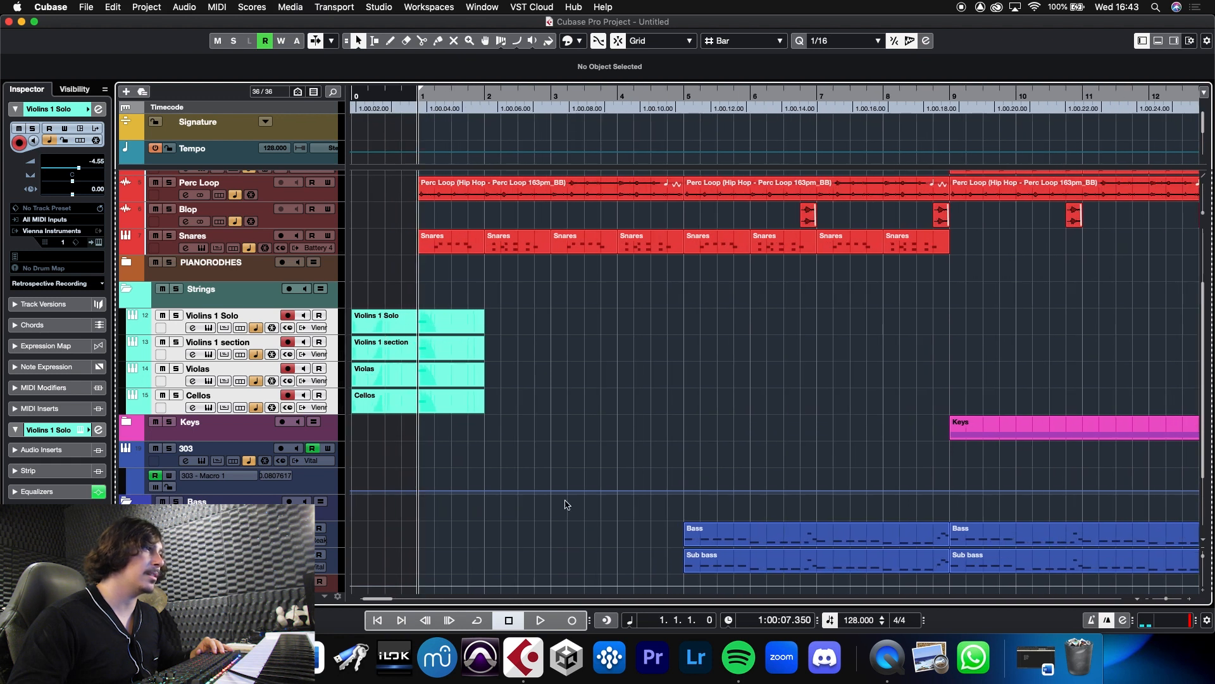
pyautogui.moveTo(766, 541); pyautogui.dragTo(501, 541)
pyautogui.moveTo(401, 100); pyautogui.dragTo(358, 97)
pyautogui.press('space')
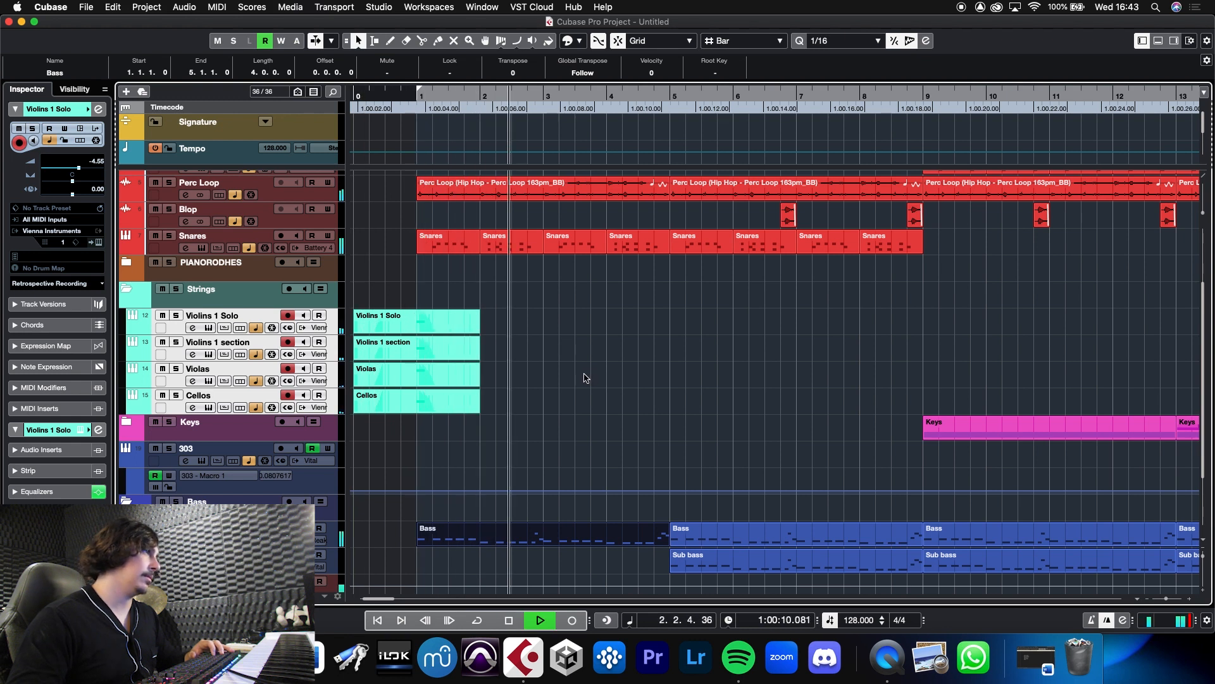
pyautogui.press('space')
# Copy the first Sub bass part from bar 5 to bar 1, and look over the channels in the MixConsole
pyautogui.click(584, 378)
pyautogui.moveTo(711, 559); pyautogui.dragTo(461, 559)
pyautogui.click(583, 392)
pyautogui.press('F3')
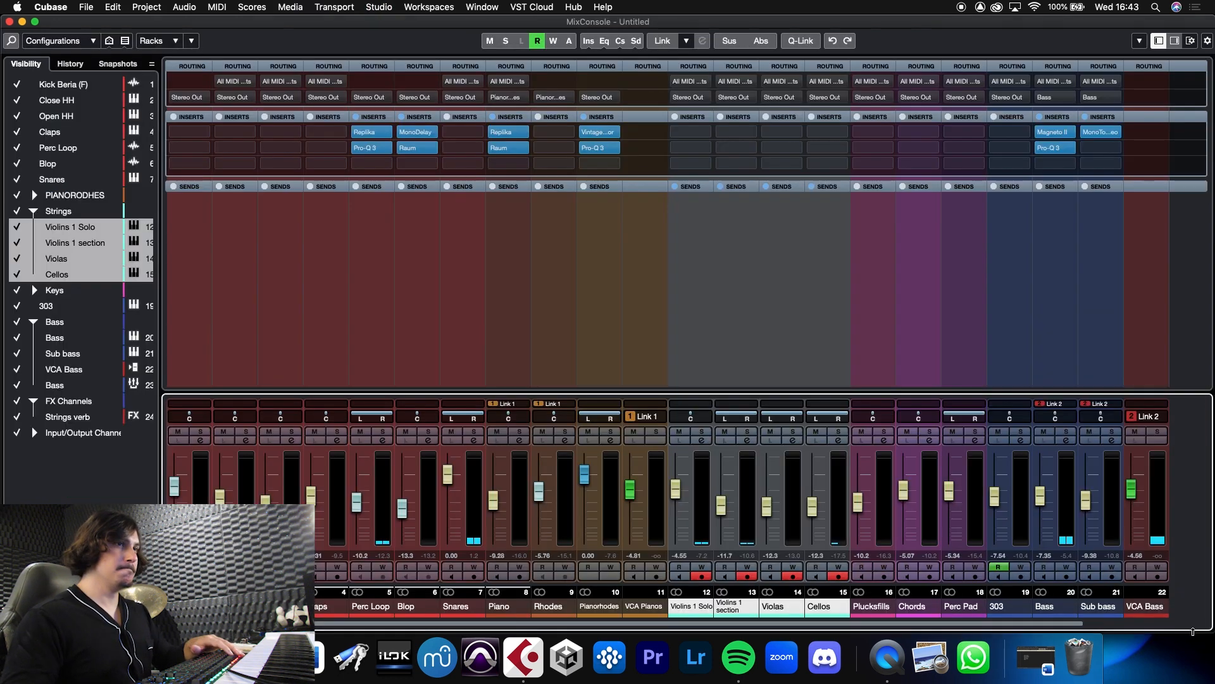
pyautogui.moveTo(1069, 628); pyautogui.dragTo(1212, 599)
pyautogui.press('F3')
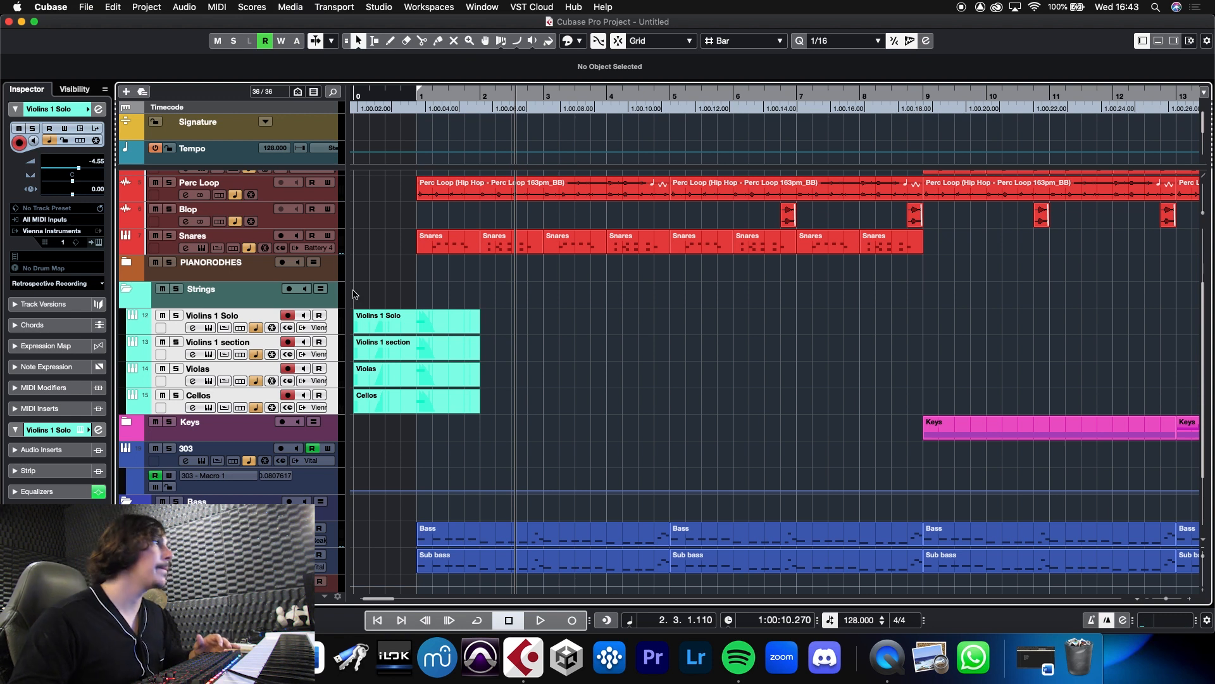
# Expand the Keys folder, copy the first Chords part to bar 1, and play from bar 0
pyautogui.click(130, 422)
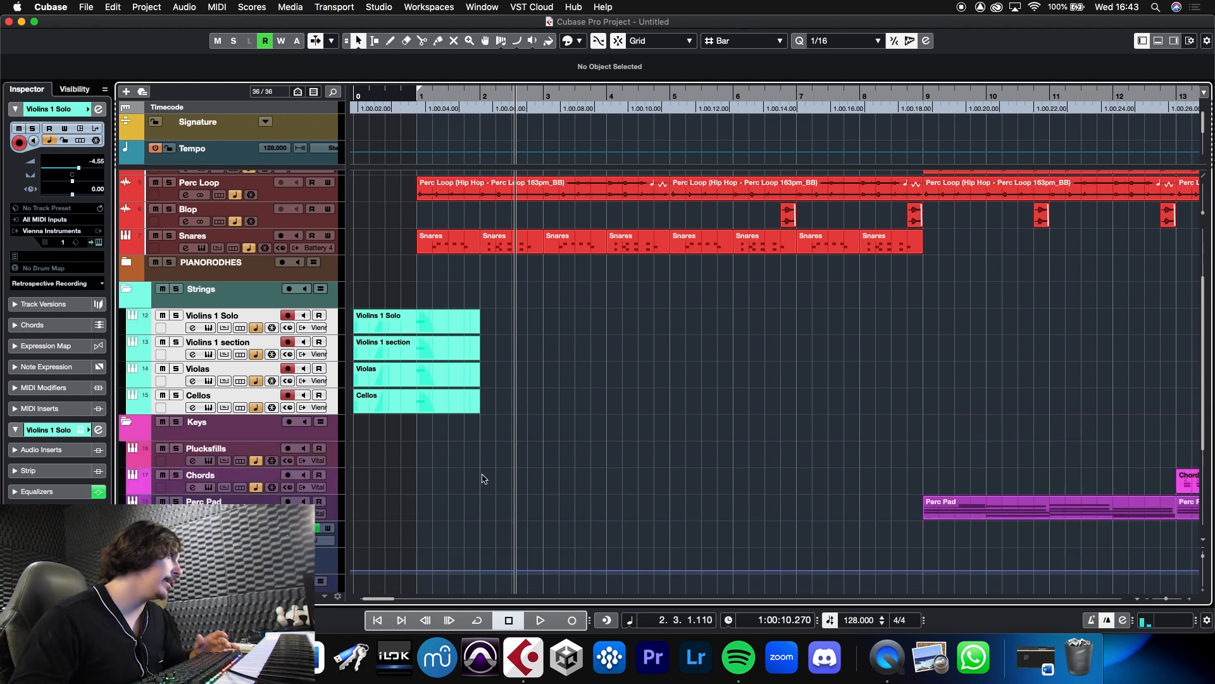
pyautogui.moveTo(449, 95); pyautogui.dragTo(455, 64)
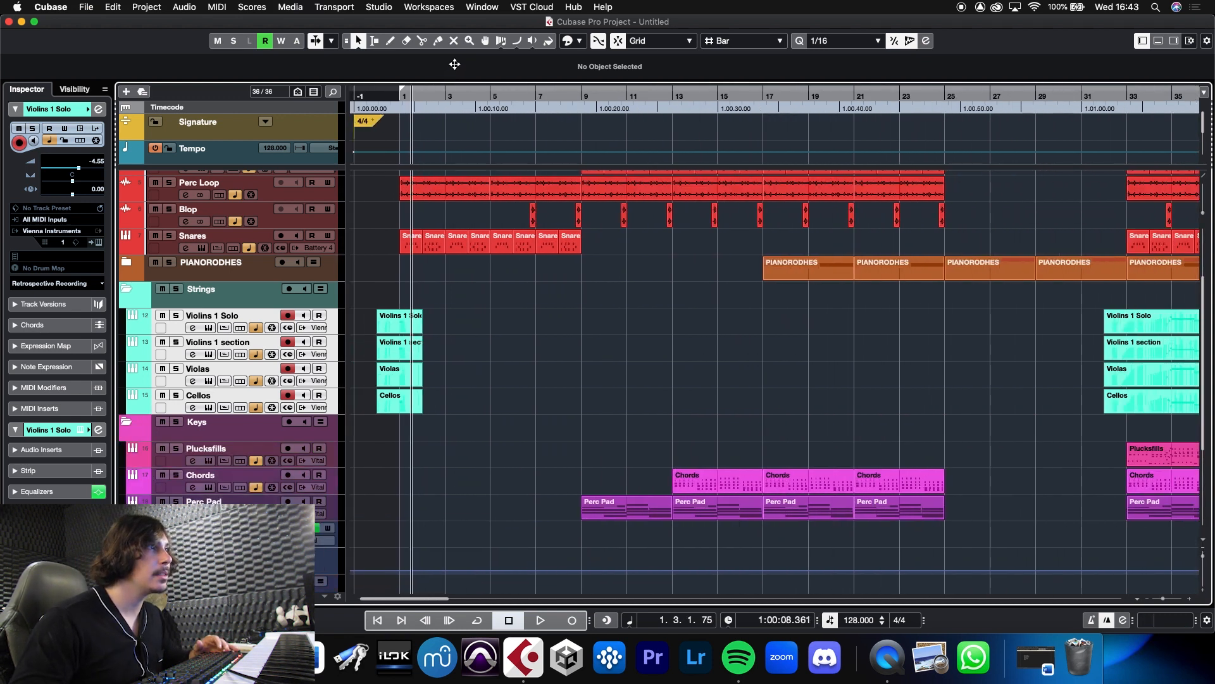
pyautogui.moveTo(696, 478); pyautogui.dragTo(429, 481)
pyautogui.click(384, 95)
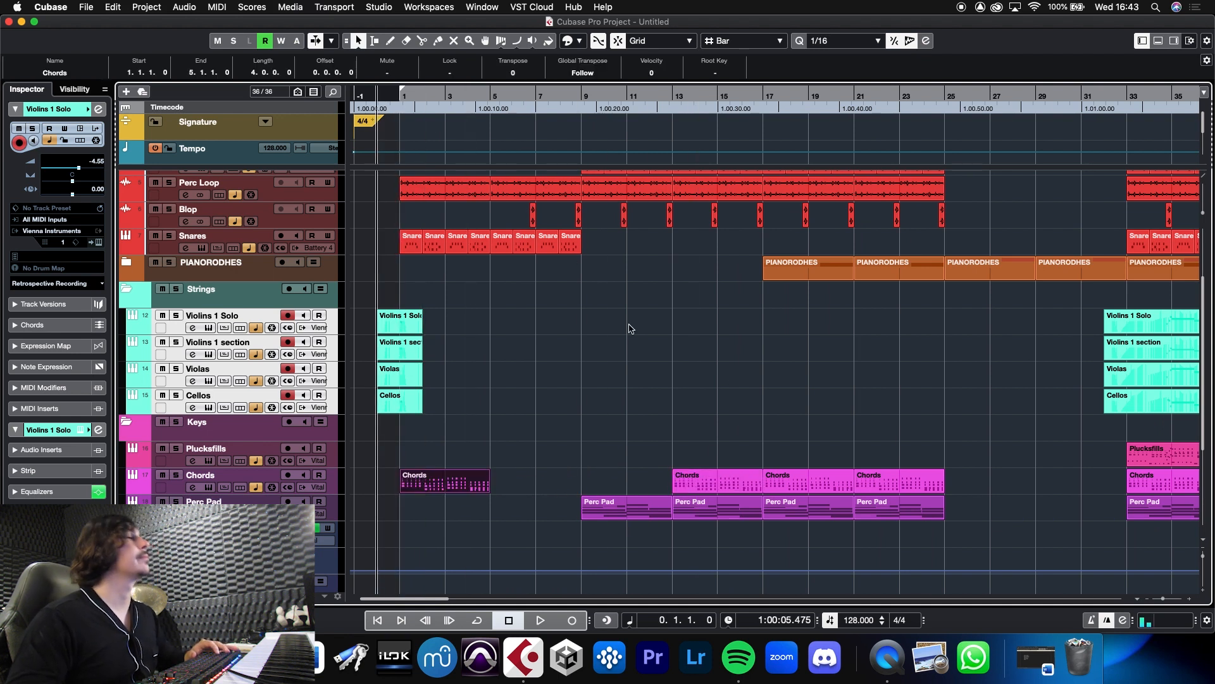
pyautogui.press('space')
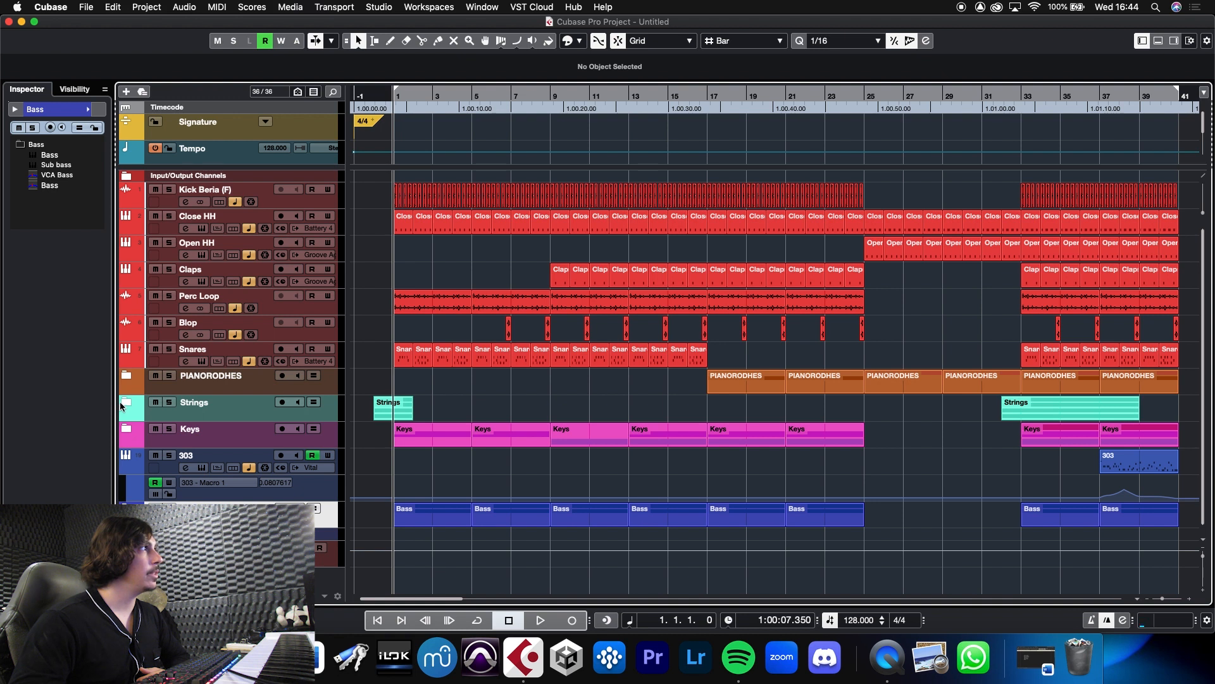
# Copy the four string parts from bar 32 to bar 4, and expand the Keys folder
pyautogui.click(123, 404)
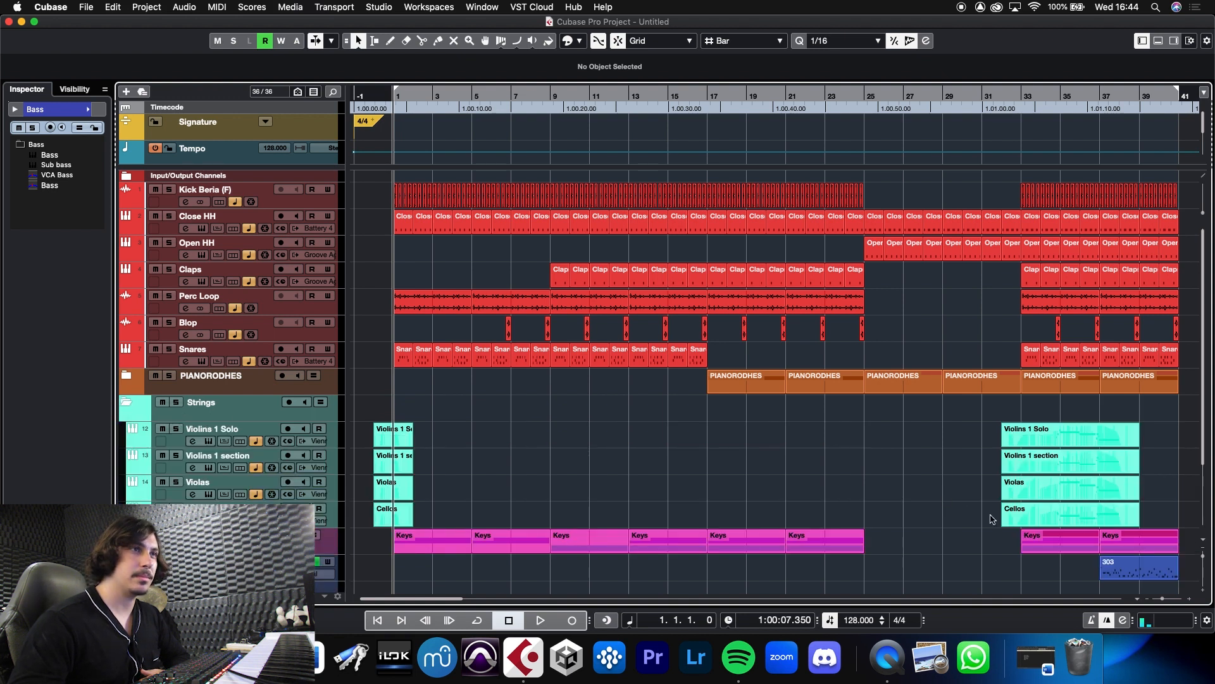
pyautogui.moveTo(973, 425); pyautogui.dragTo(486, 508)
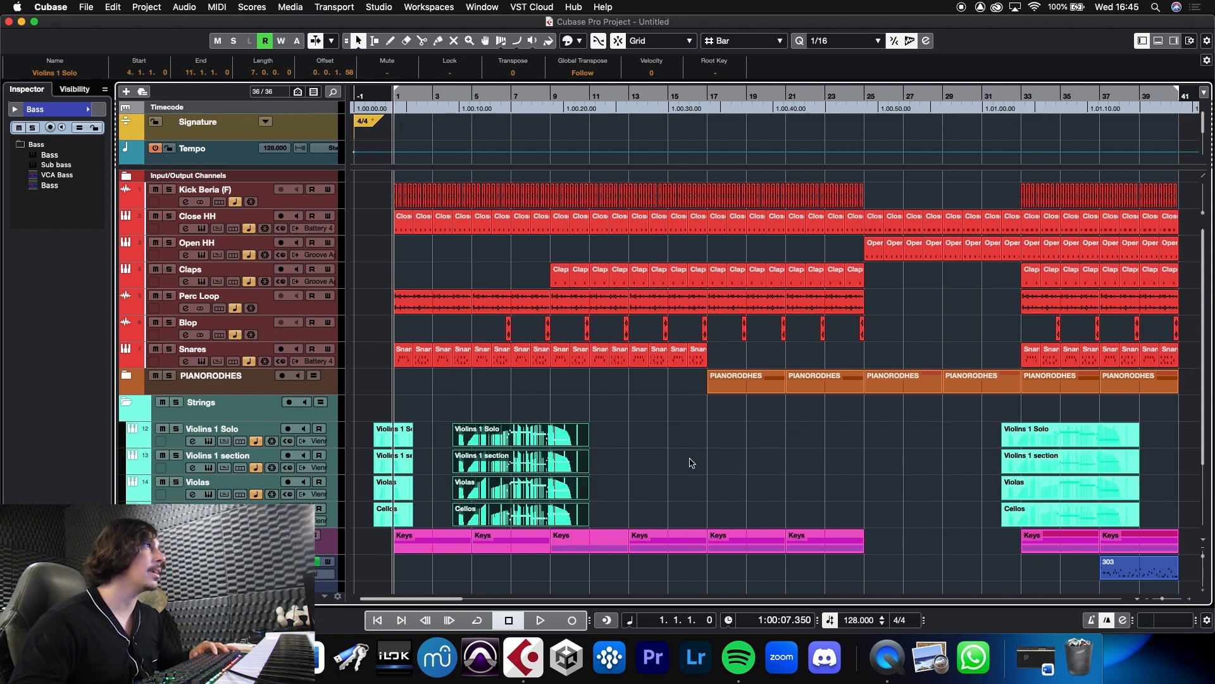
pyautogui.click(126, 535)
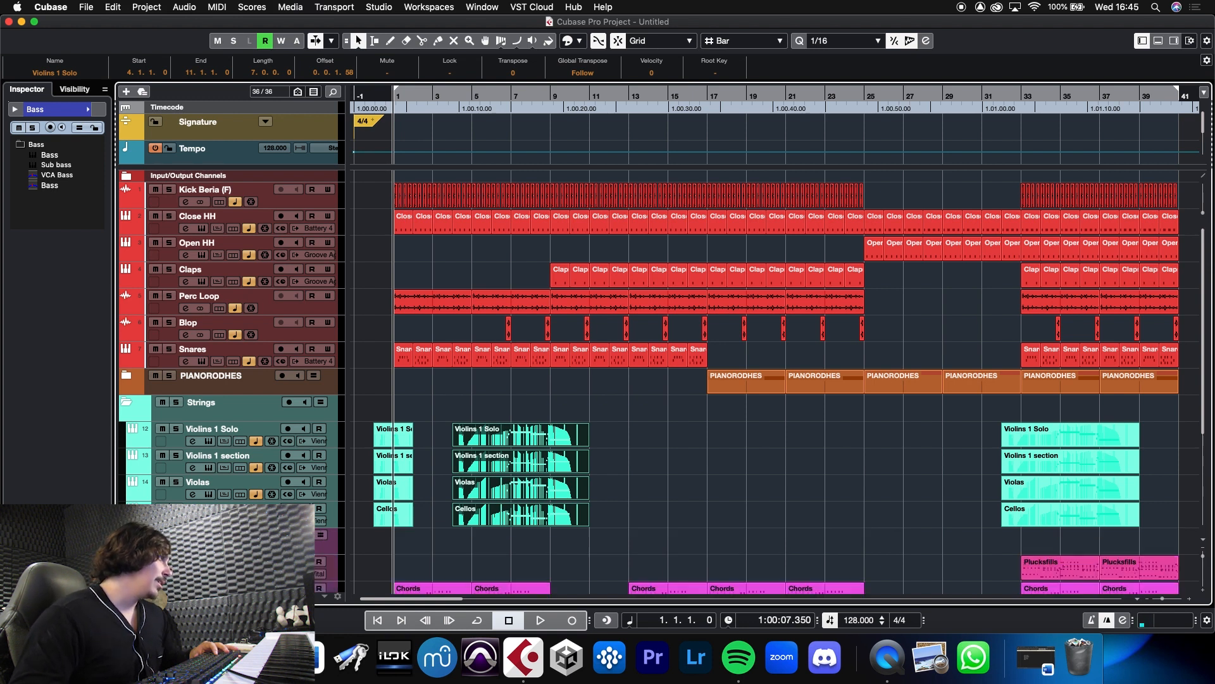
pyautogui.scroll(-3, 1201, 278)
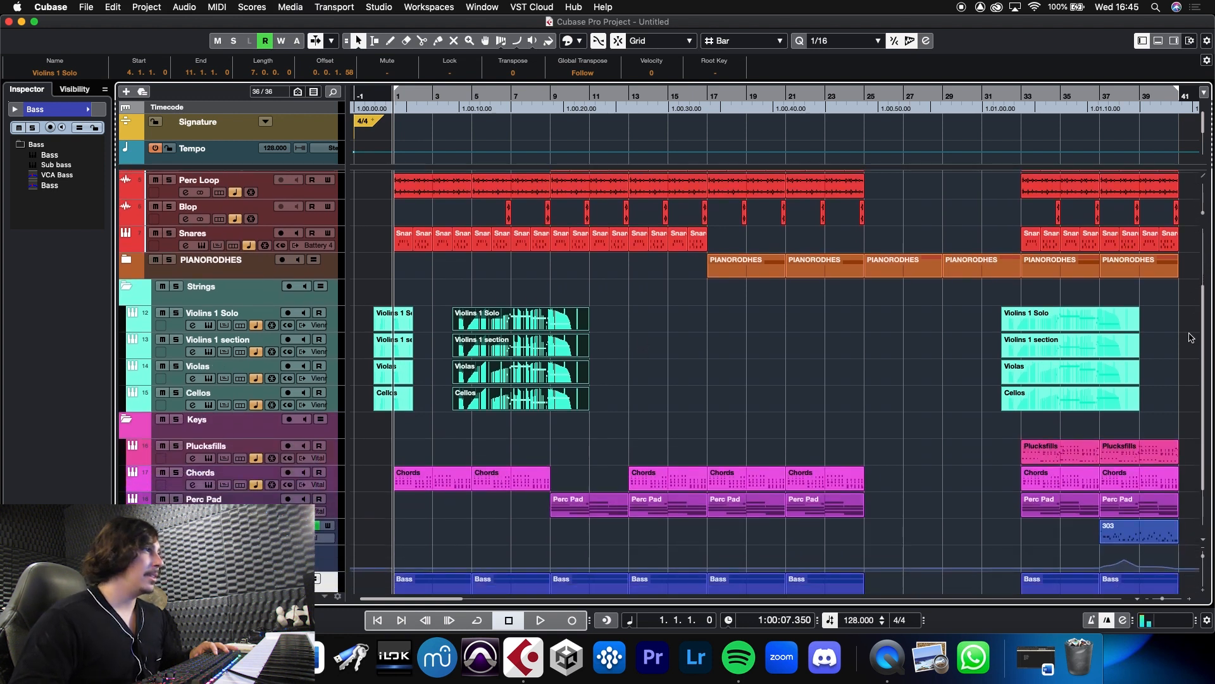
pyautogui.press('h')
pyautogui.press('h')
pyautogui.press('h')
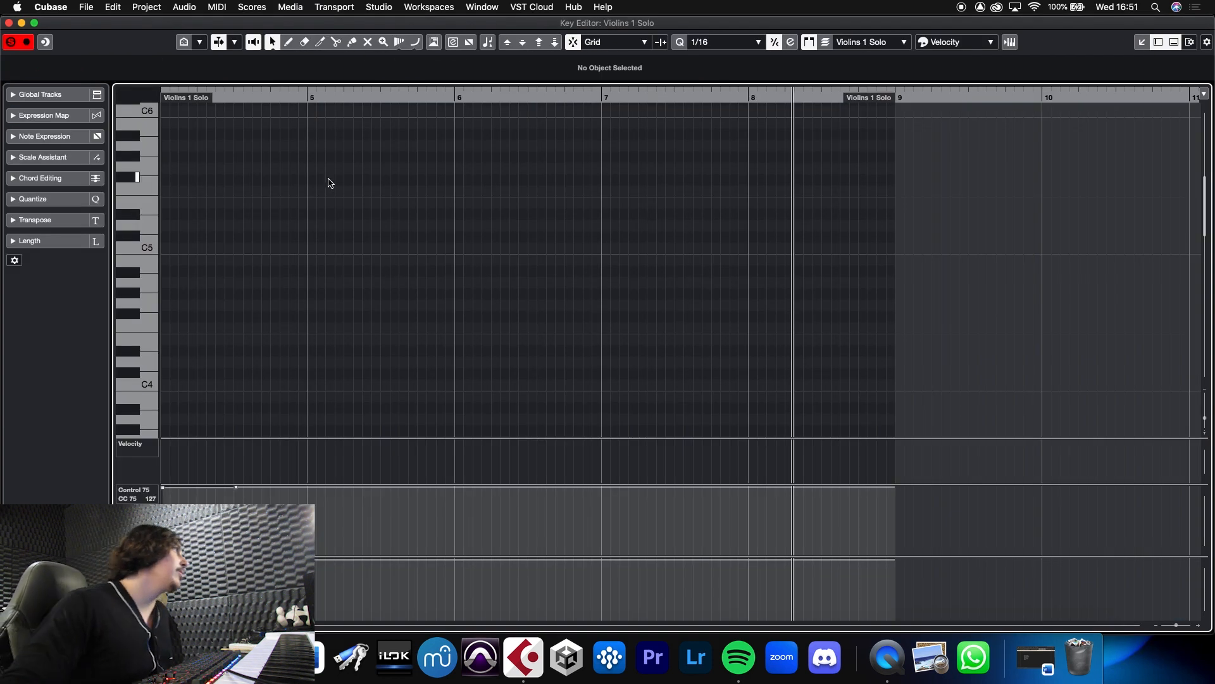
# Draw an F5 note from bar 5 to bar 9 in the Violins 1 Solo part, and play it from bar 4
pyautogui.click(313, 192)
pyautogui.moveTo(315, 192); pyautogui.dragTo(894, 208)
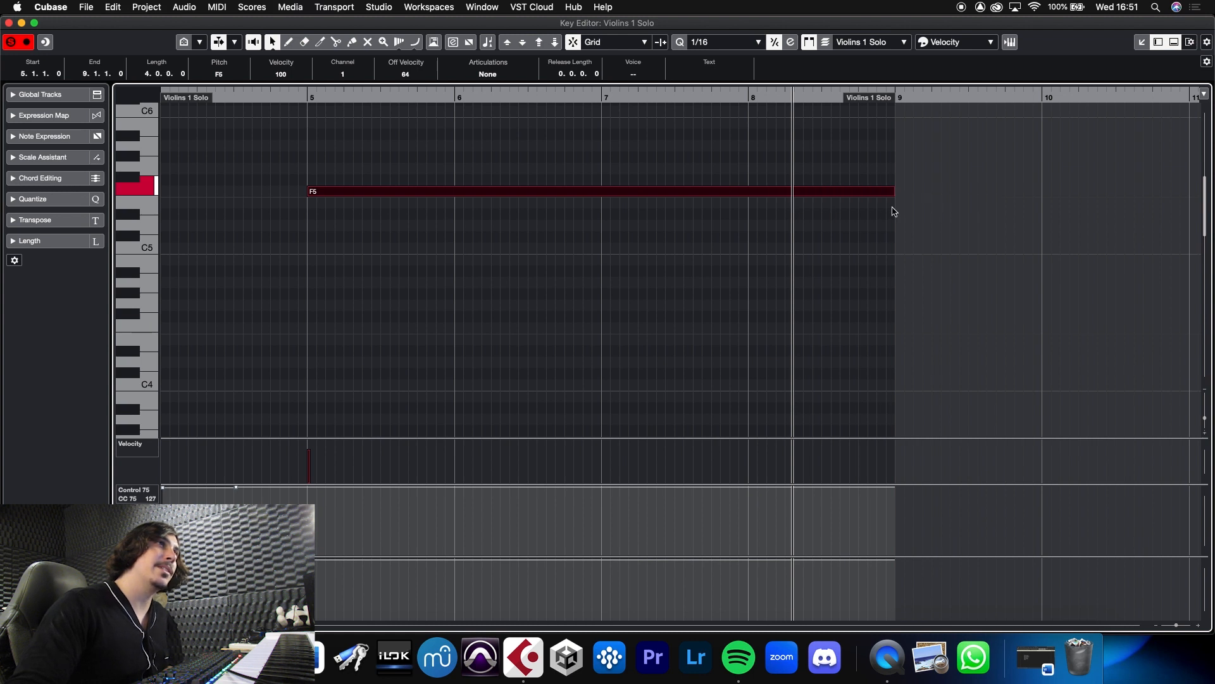
pyautogui.click(696, 131)
pyautogui.click(9, 24)
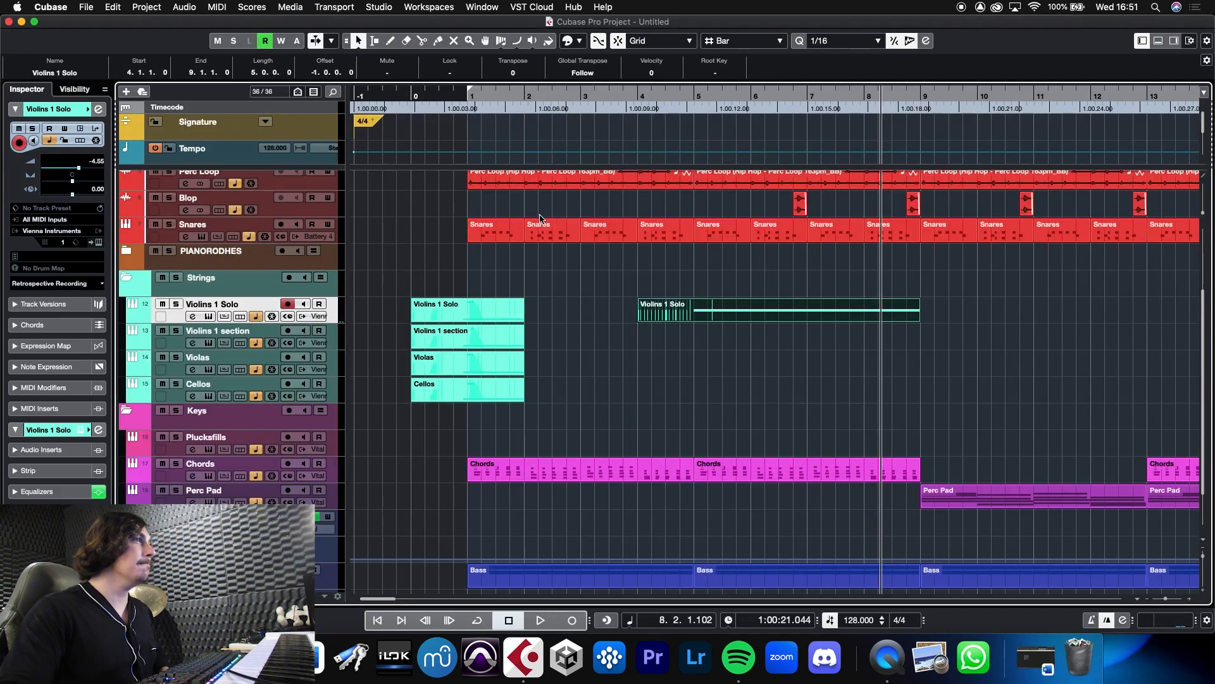
pyautogui.click(638, 101)
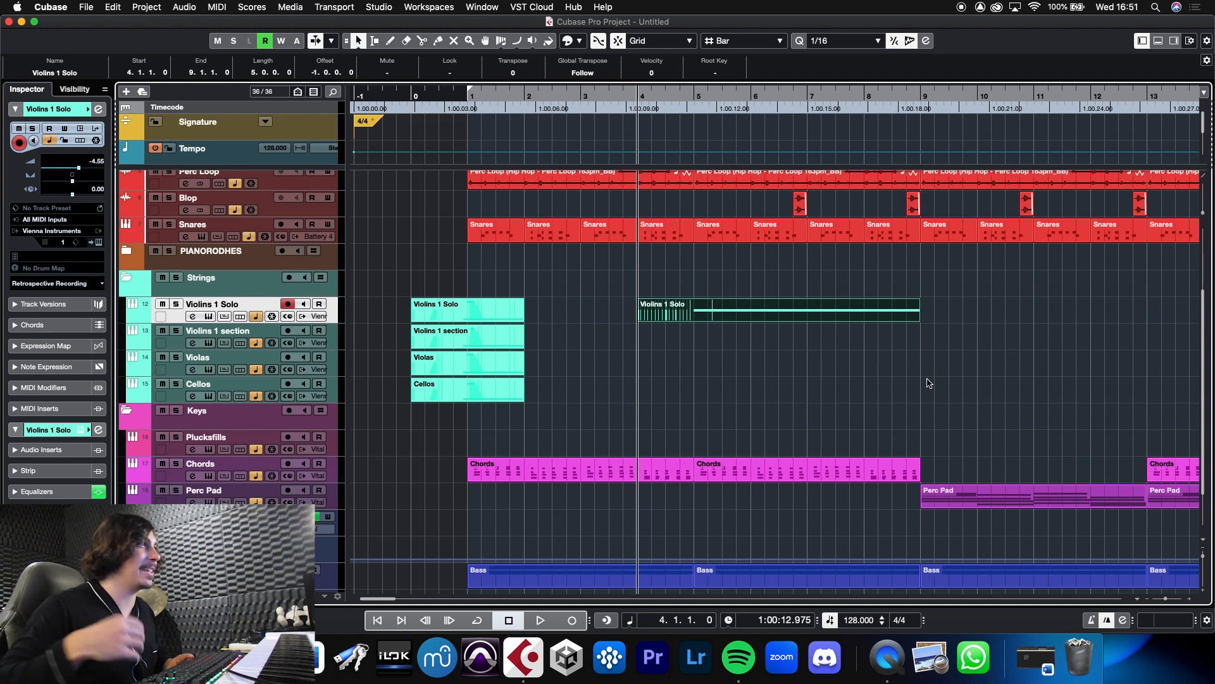
pyautogui.press('space')
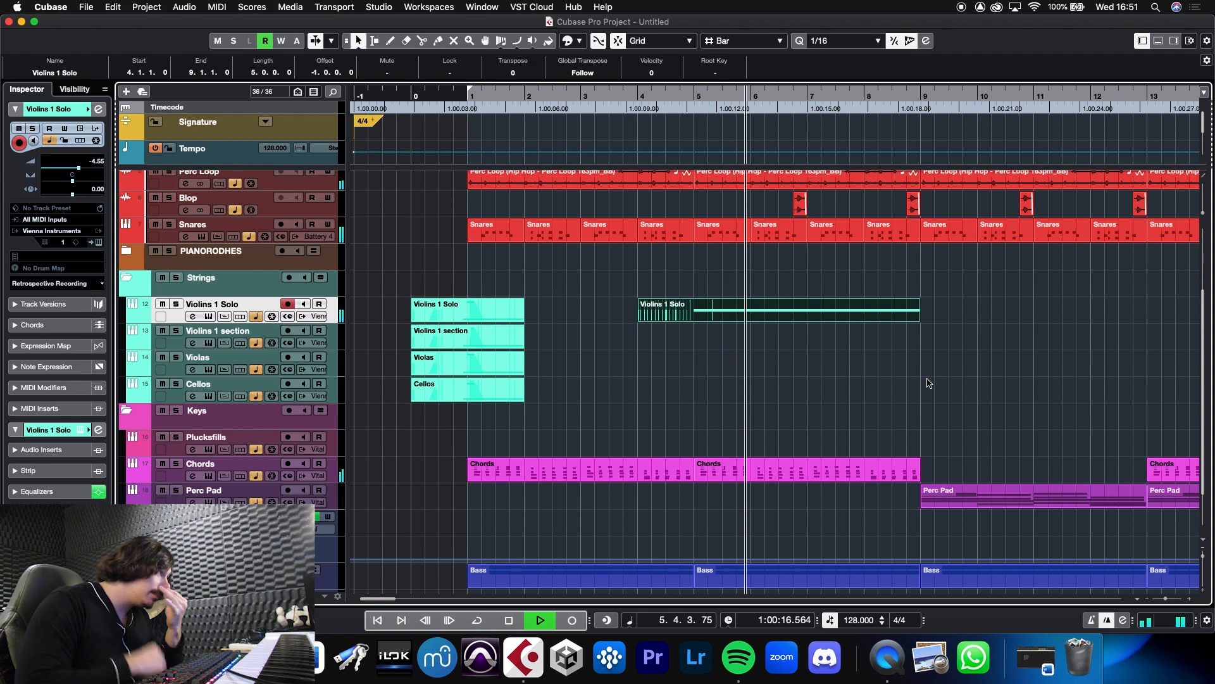
pyautogui.press('space')
# Add a C0 keyswitch note from 4.4.3 to bar 9 in the Violins 1 Solo part, and play it from just before bar 4
pyautogui.doubleClick(785, 309)
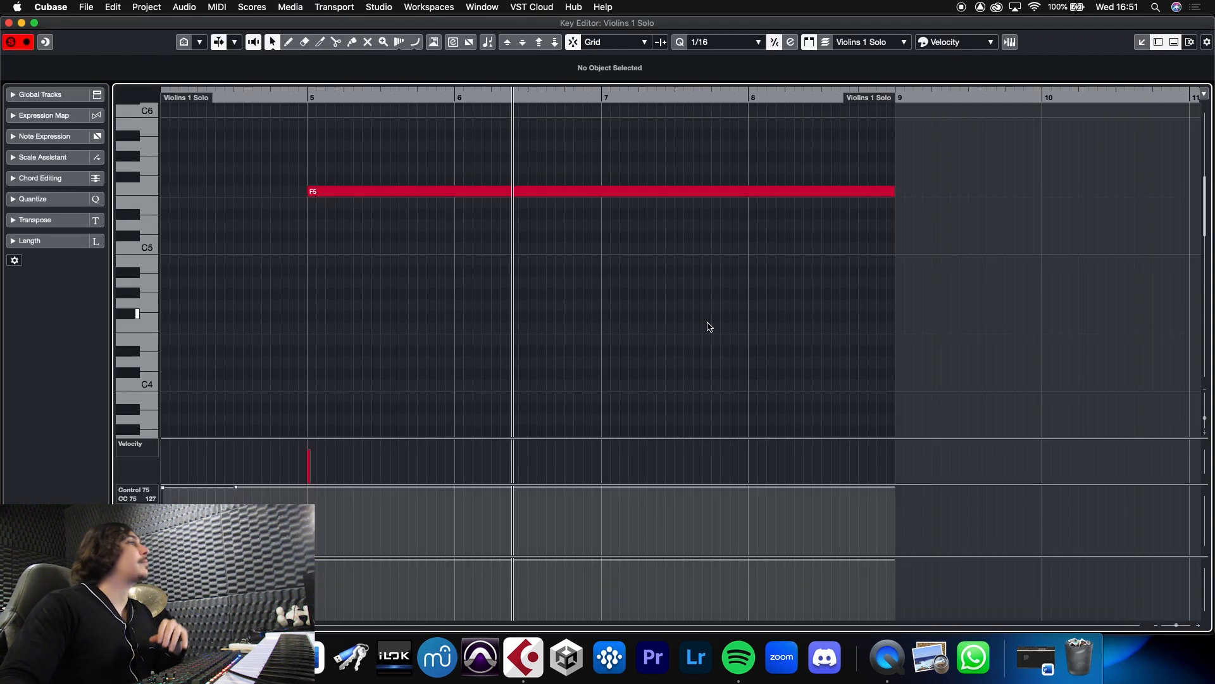
pyautogui.doubleClick(312, 386)
pyautogui.moveTo(315, 386); pyautogui.dragTo(895, 388)
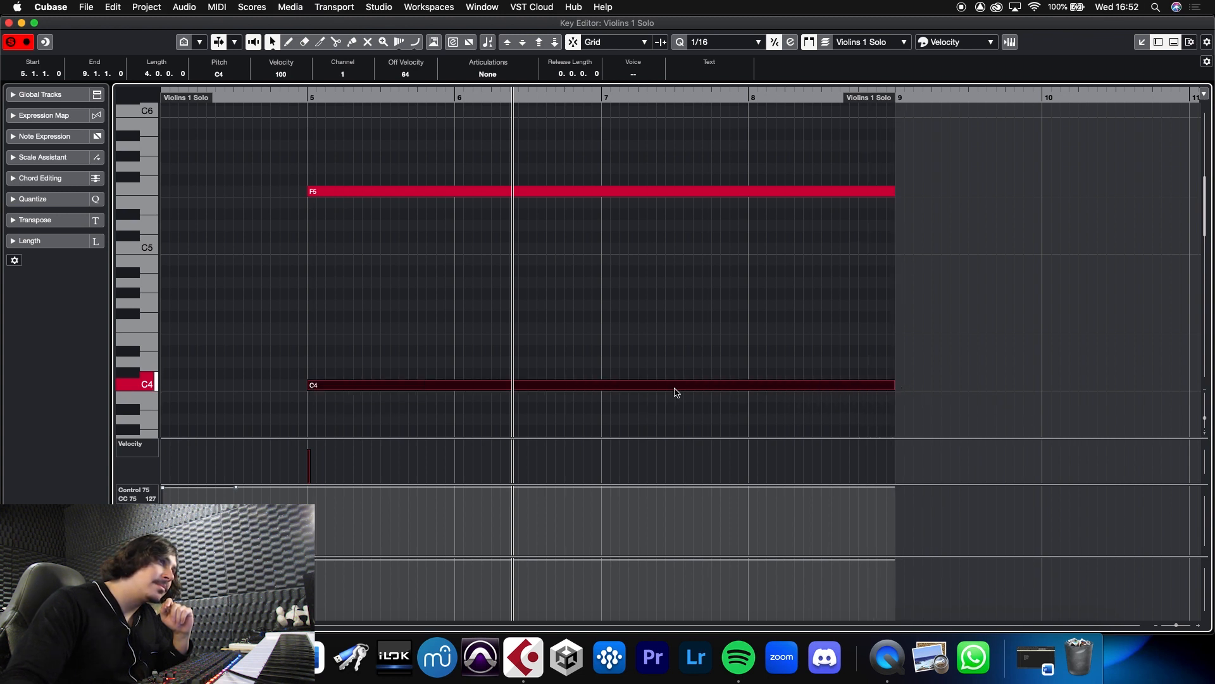
pyautogui.moveTo(312, 386); pyautogui.dragTo(289, 385)
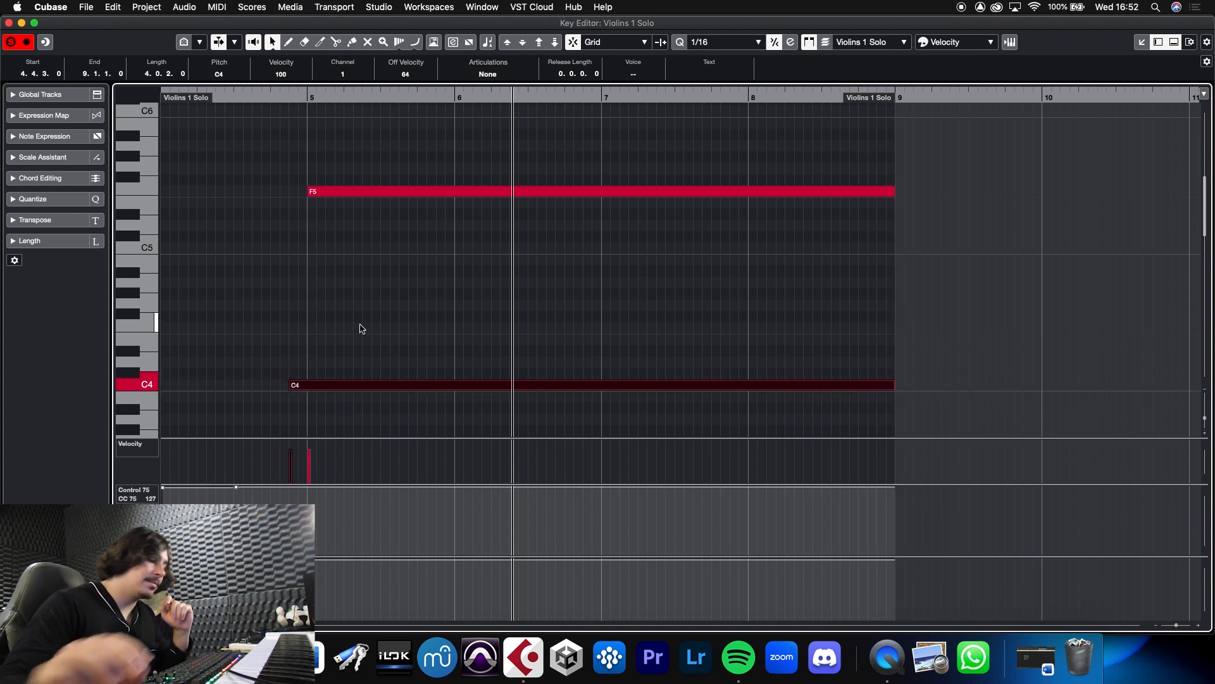
pyautogui.hotkey('shift', 'Down')
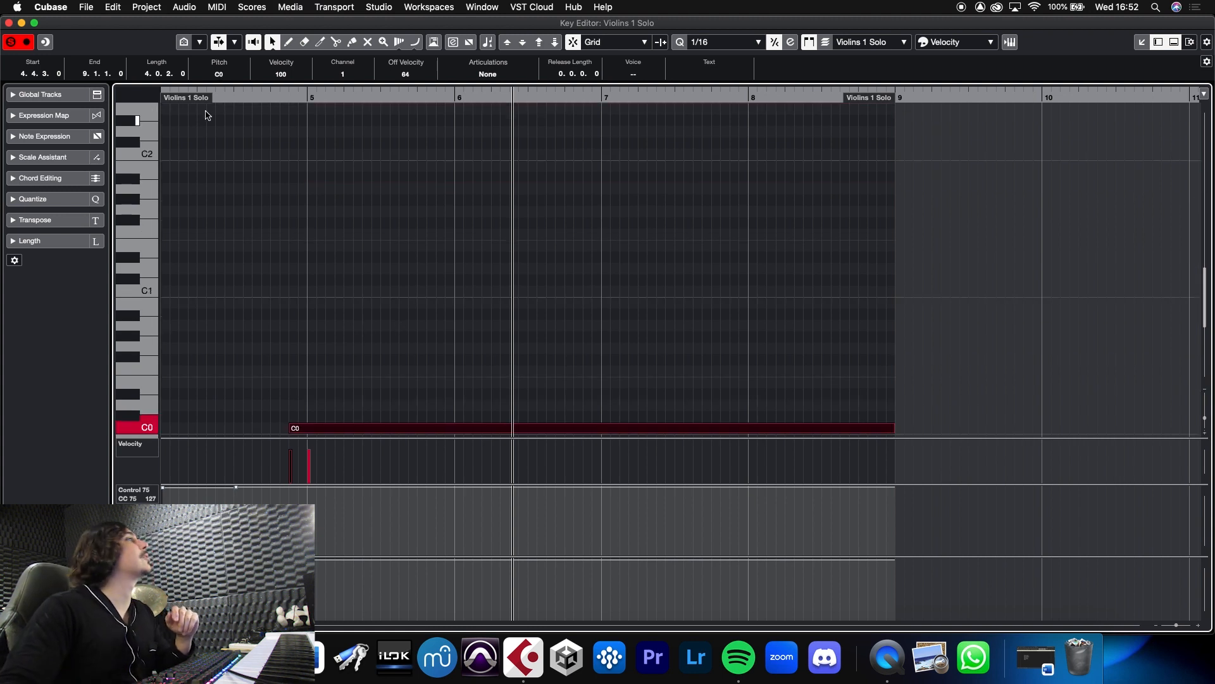
pyautogui.click(9, 23)
pyautogui.click(625, 96)
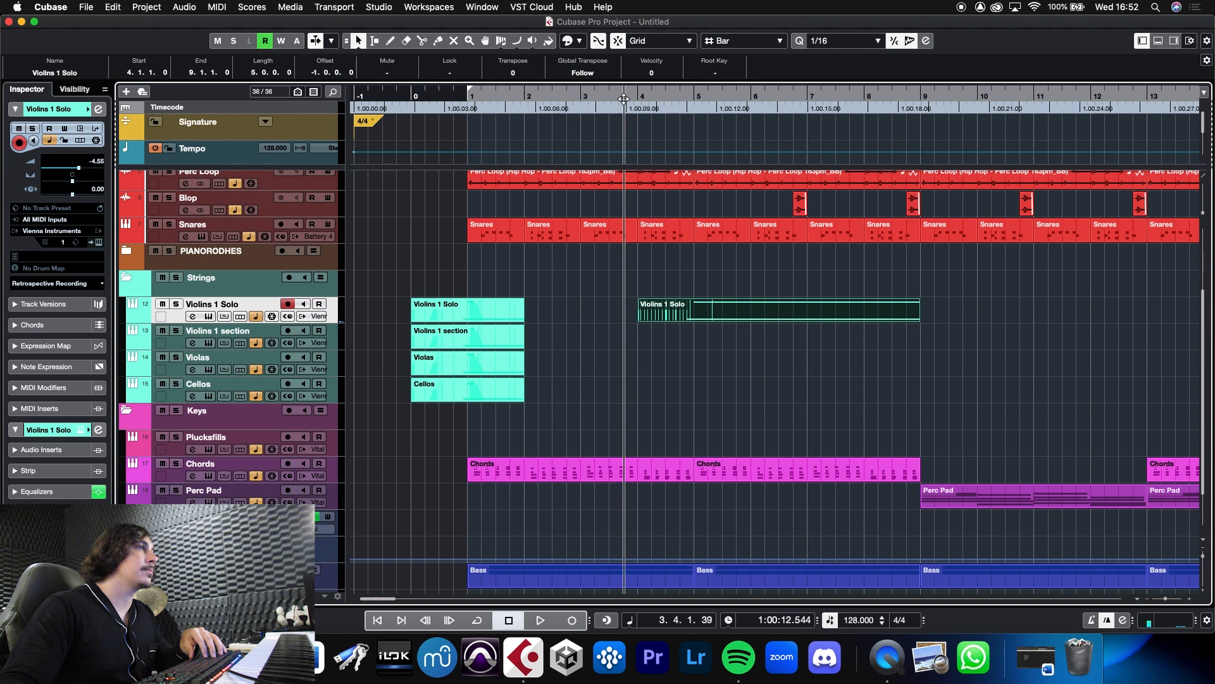
pyautogui.press('space')
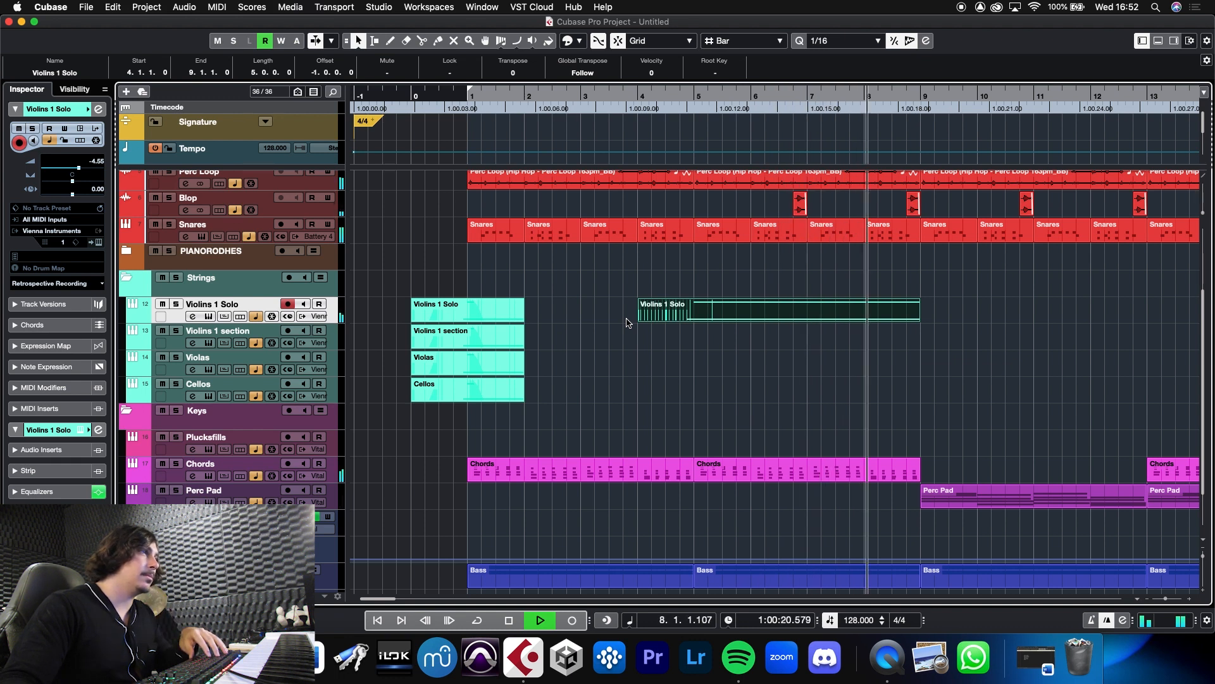
pyautogui.press('space')
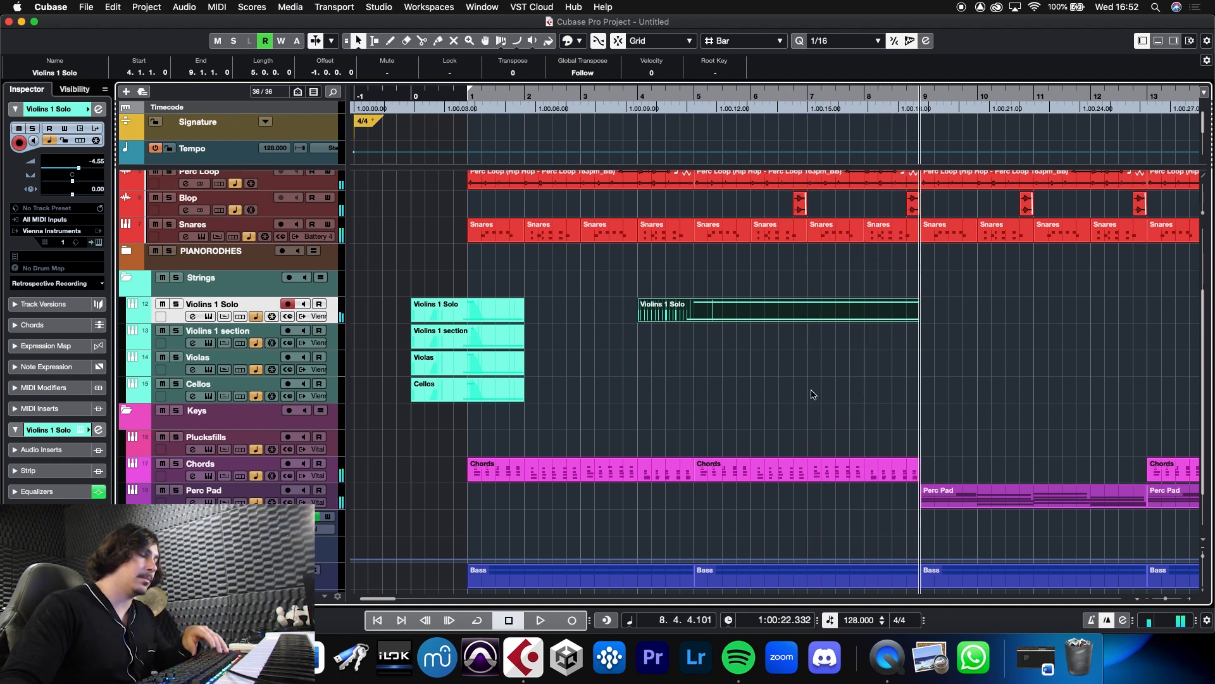
# Split off and delete the Violins 1 Solo part's section after bar 7, and open the remaining part in the Key Editor
pyautogui.keyDown('alt'); pyautogui.click(807, 307); pyautogui.keyUp('alt')
pyautogui.click(829, 310)
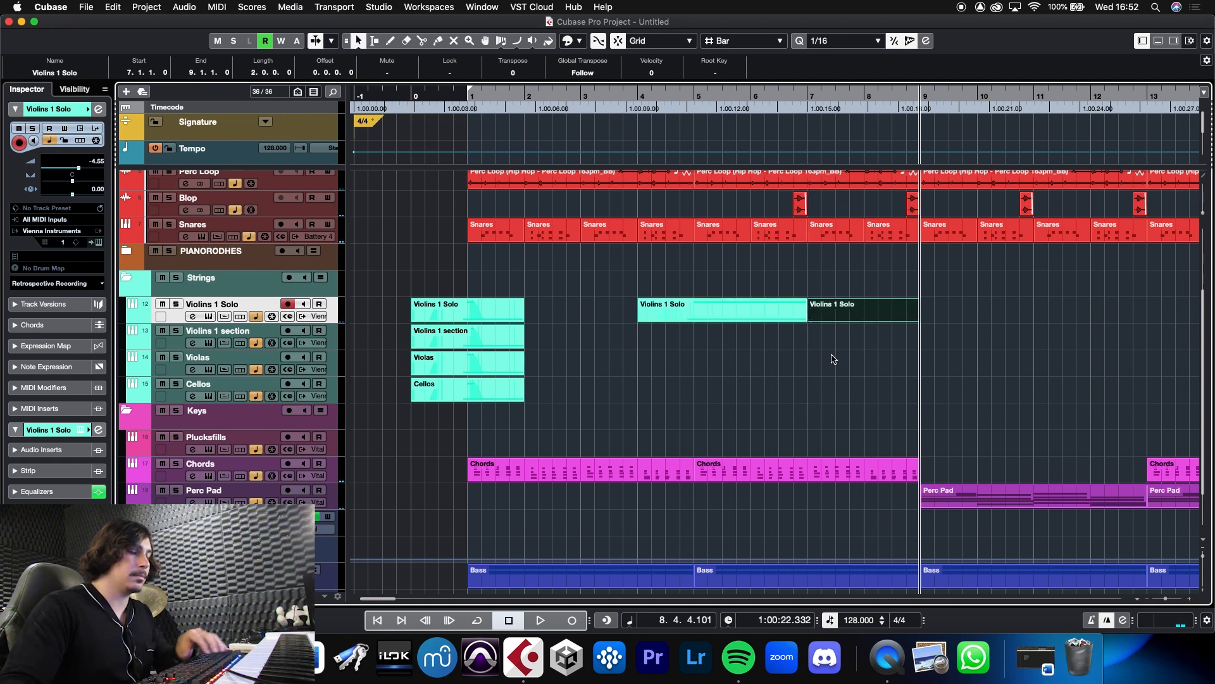
pyautogui.press('Delete')
pyautogui.doubleClick(747, 311)
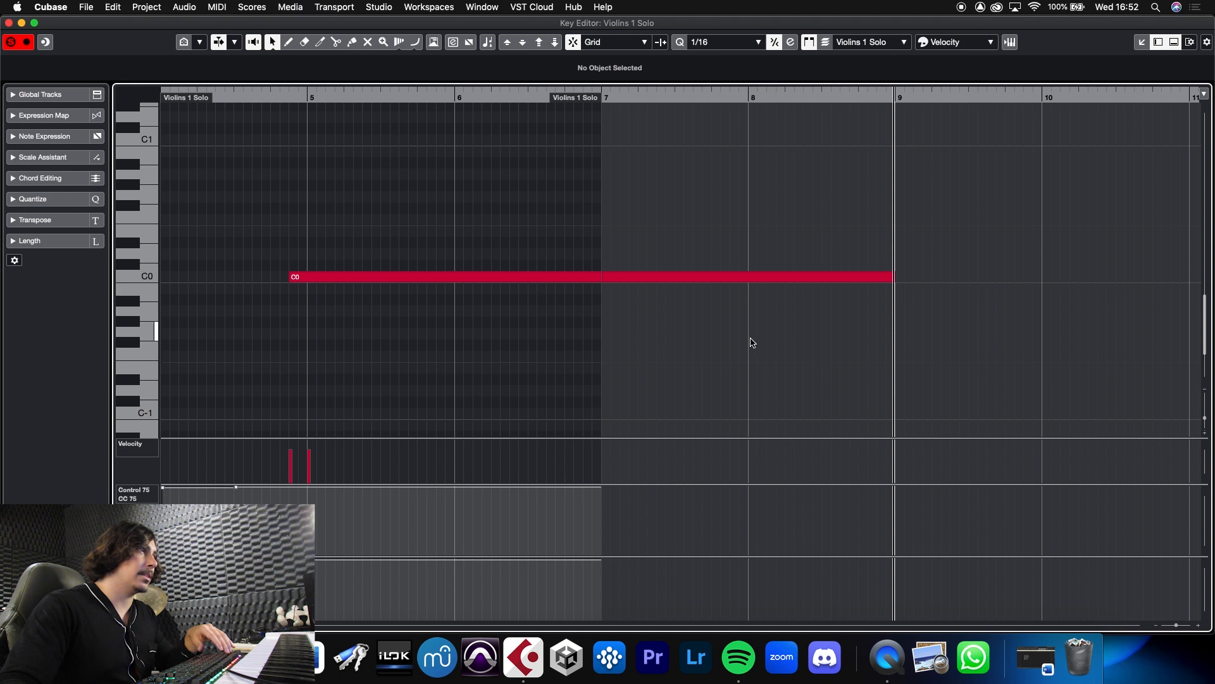
# Shorten the C0 and F5 notes of the Violins 1 Solo part so that both end at bar 7
pyautogui.click(835, 277)
pyautogui.moveTo(892, 277); pyautogui.dragTo(601, 277)
pyautogui.scroll(-4, 1177, 389)
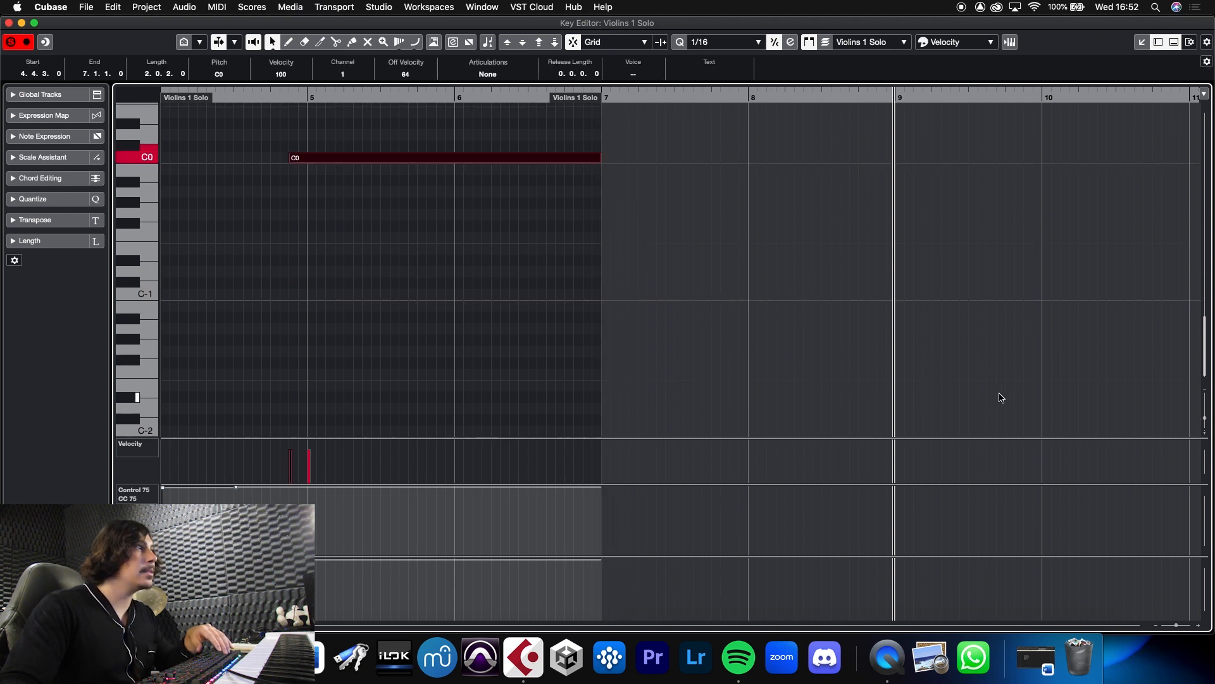
pyautogui.moveTo(1207, 360); pyautogui.dragTo(1213, 209)
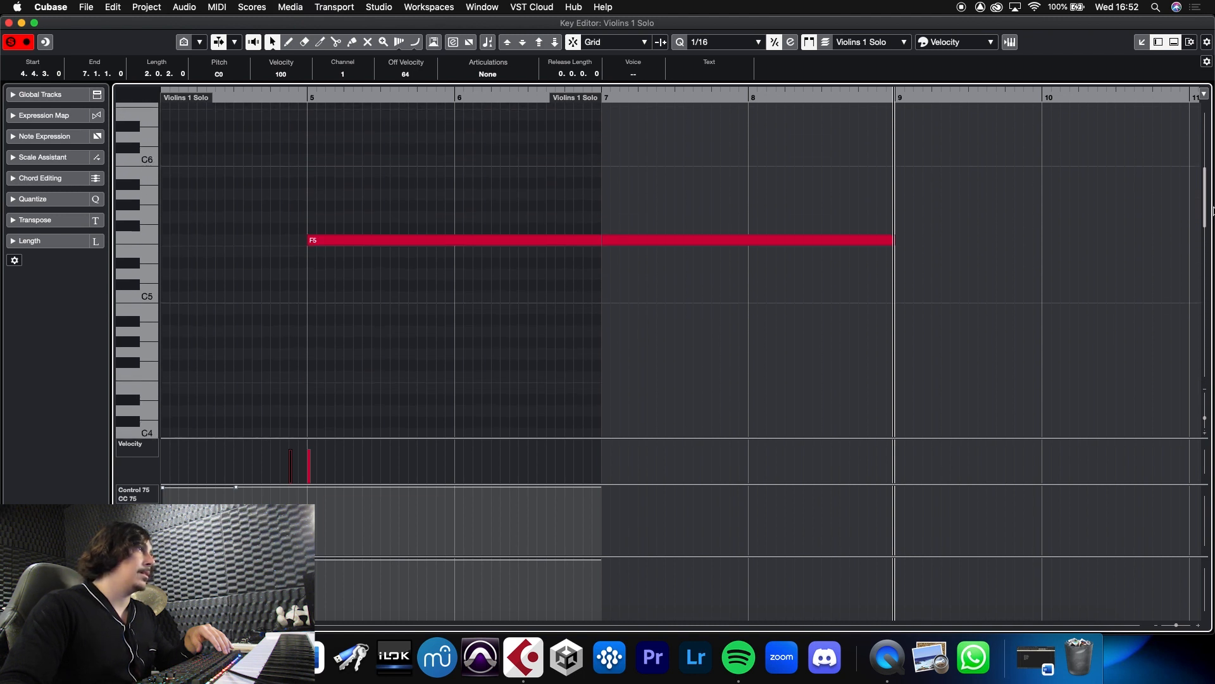
pyautogui.moveTo(890, 253); pyautogui.dragTo(602, 252)
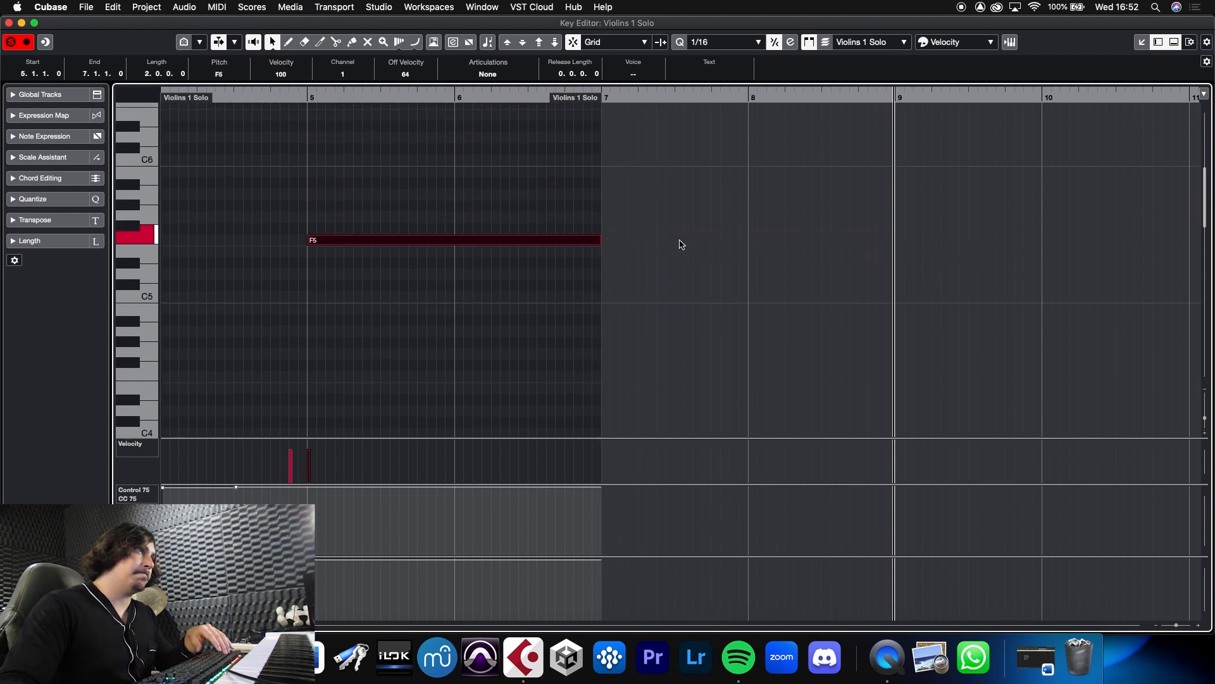
pyautogui.click(658, 244)
pyautogui.click(9, 23)
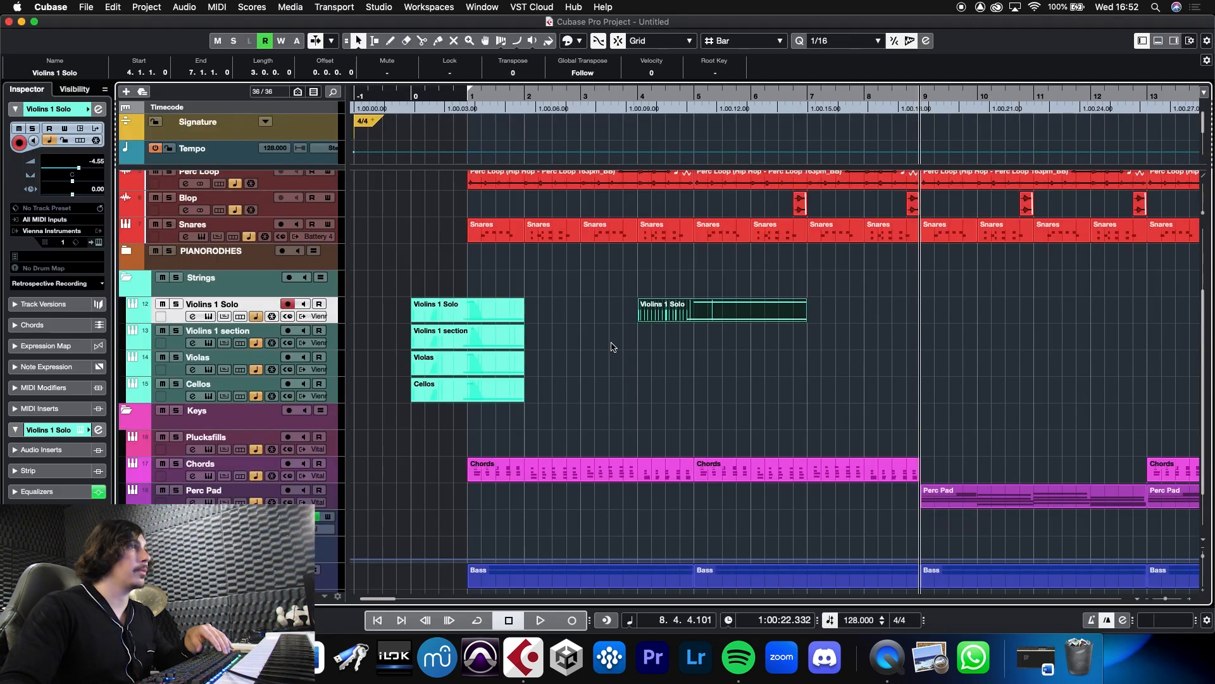
# Lower the modulation level just before bar 5 in the Violins 1 Solo part and delete the modulation point at 4.4.4
pyautogui.doubleClick(671, 315)
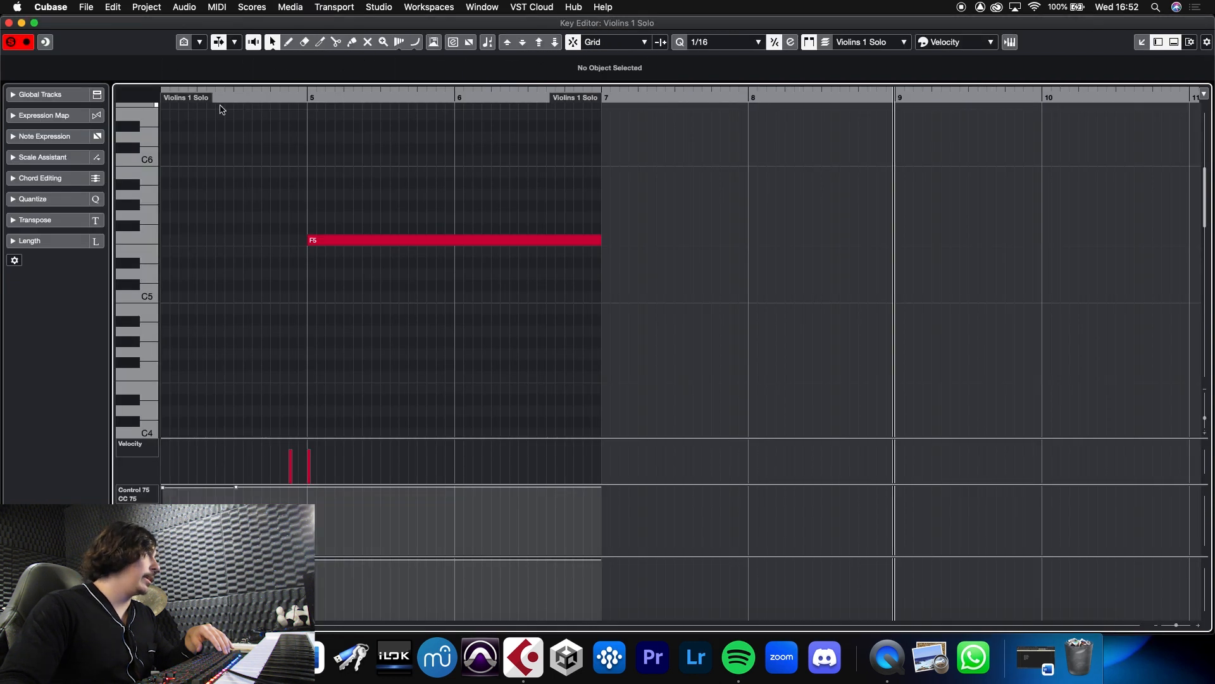
pyautogui.hscroll(-5, 203, 108)
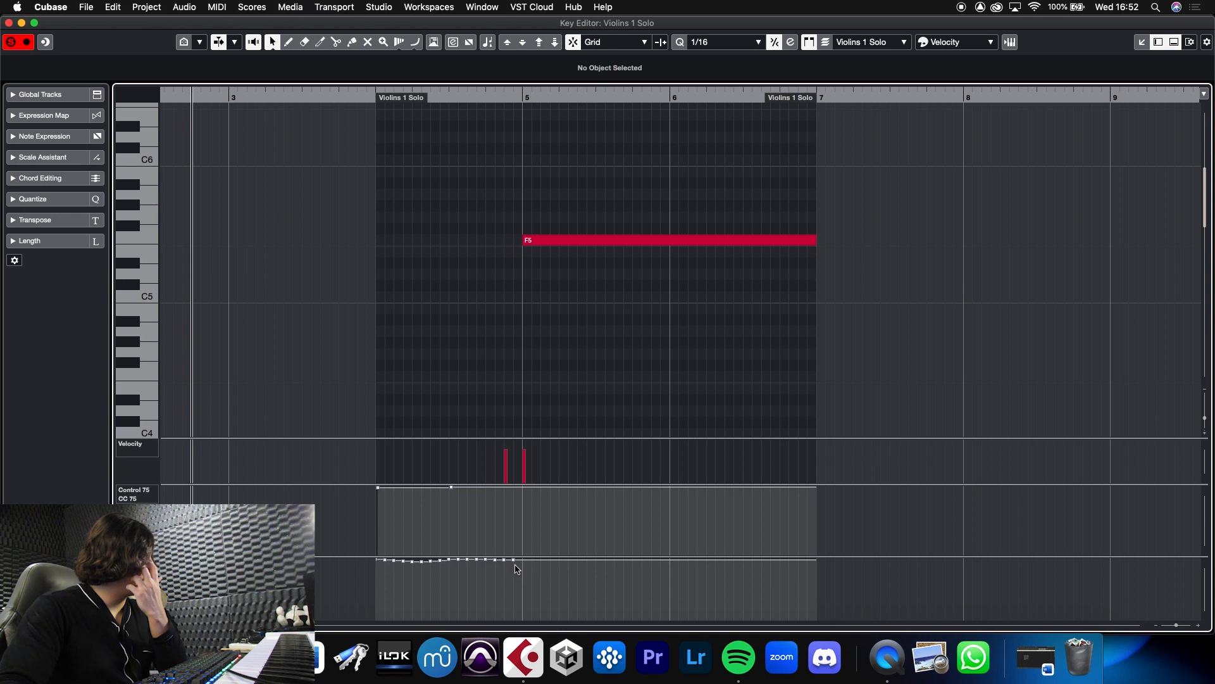
pyautogui.moveTo(506, 564); pyautogui.dragTo(490, 605)
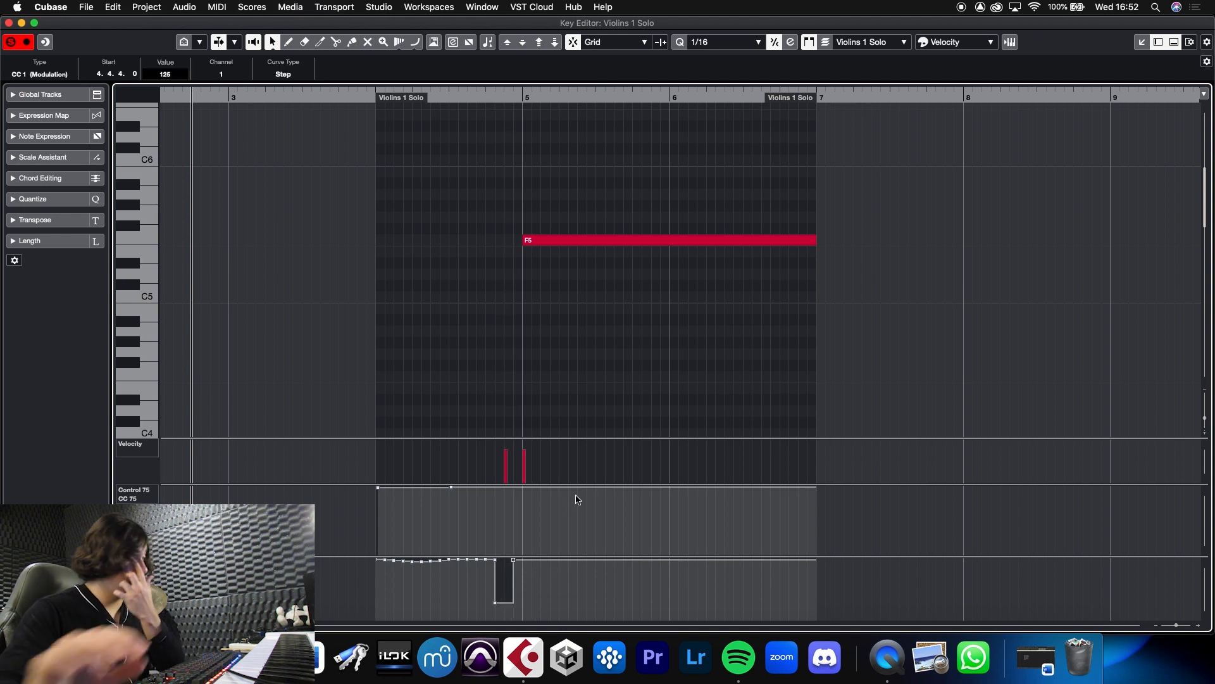
pyautogui.press('Delete')
# Set the Control 75 point at 4.3.1 to 74 and play the part from about bar 4
pyautogui.moveTo(452, 492)
pyautogui.mouseDown()
pyautogui.moveTo(458, 509)
pyautogui.moveTo(466, 496)
pyautogui.moveTo(453, 524)
pyautogui.moveTo(449, 514)
pyautogui.mouseUp()
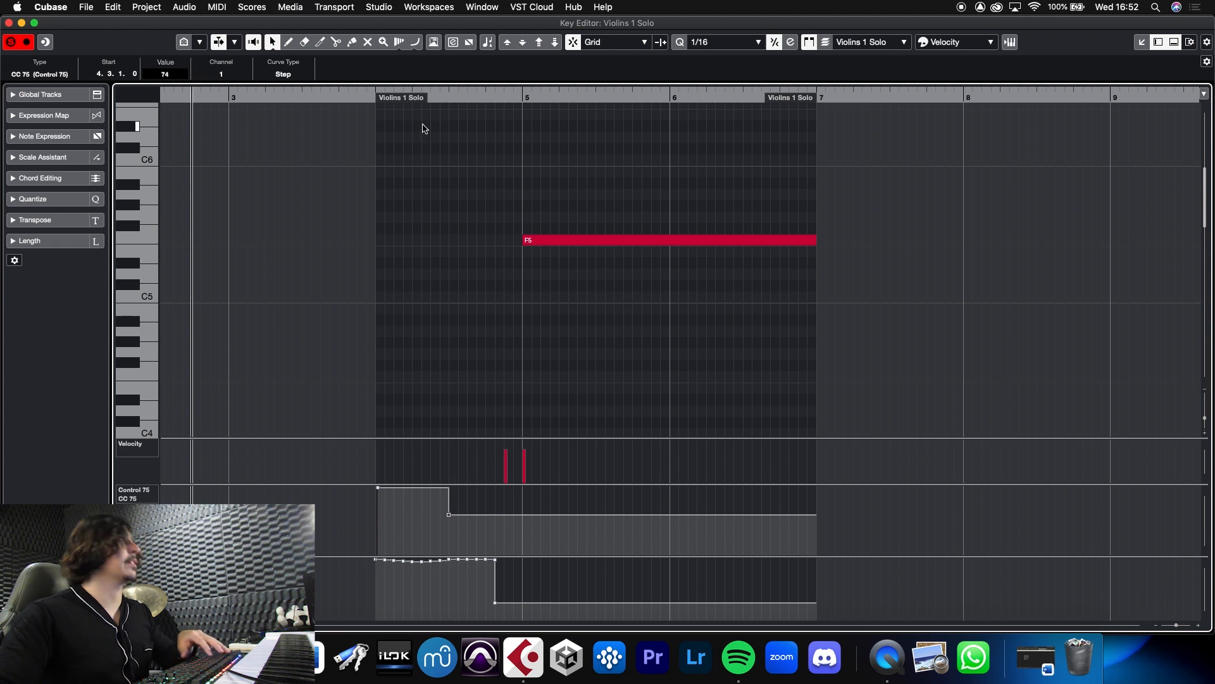
pyautogui.click(366, 114)
pyautogui.press('space')
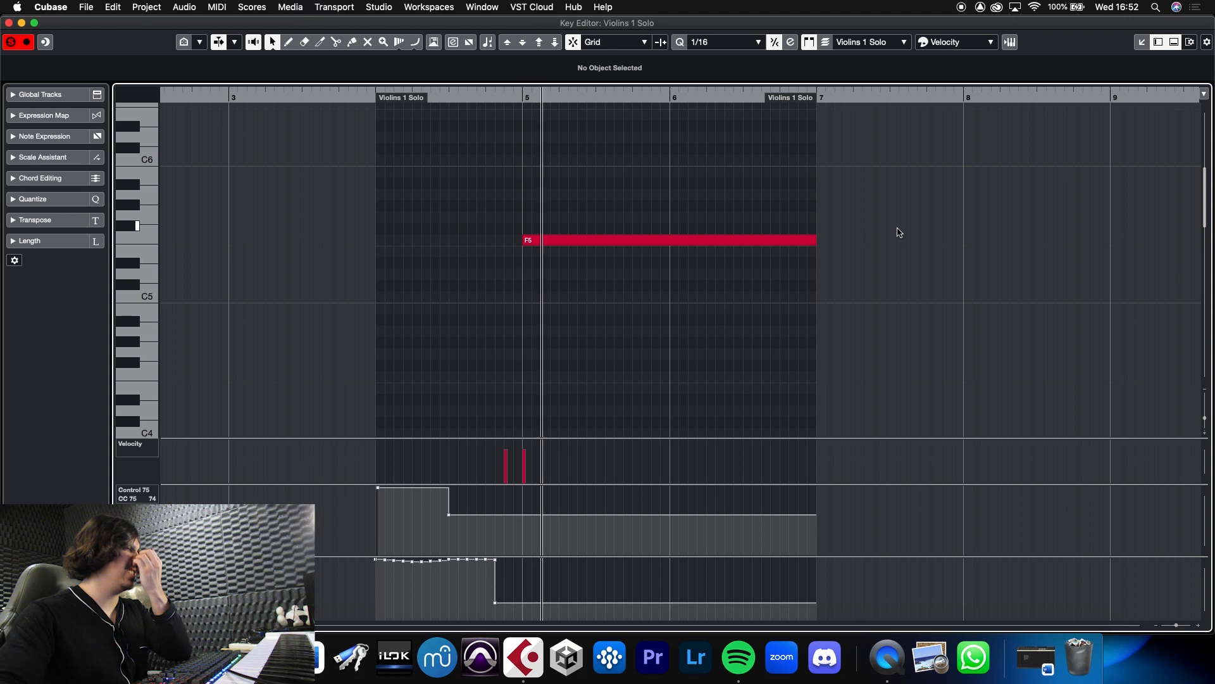
# Set the Control 75 point at 4.3.1 to 101 and the modulation point at 4.4.2 to 62, playing the part to check
pyautogui.moveTo(450, 515); pyautogui.dragTo(450, 502)
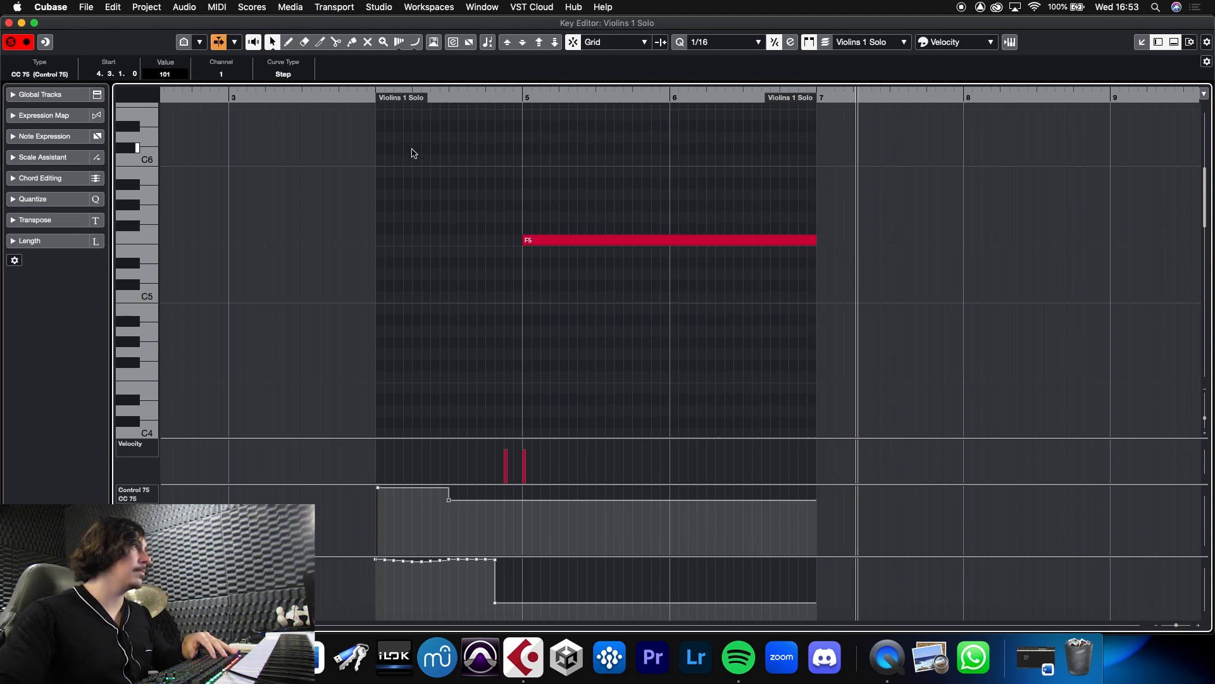
pyautogui.click(372, 96)
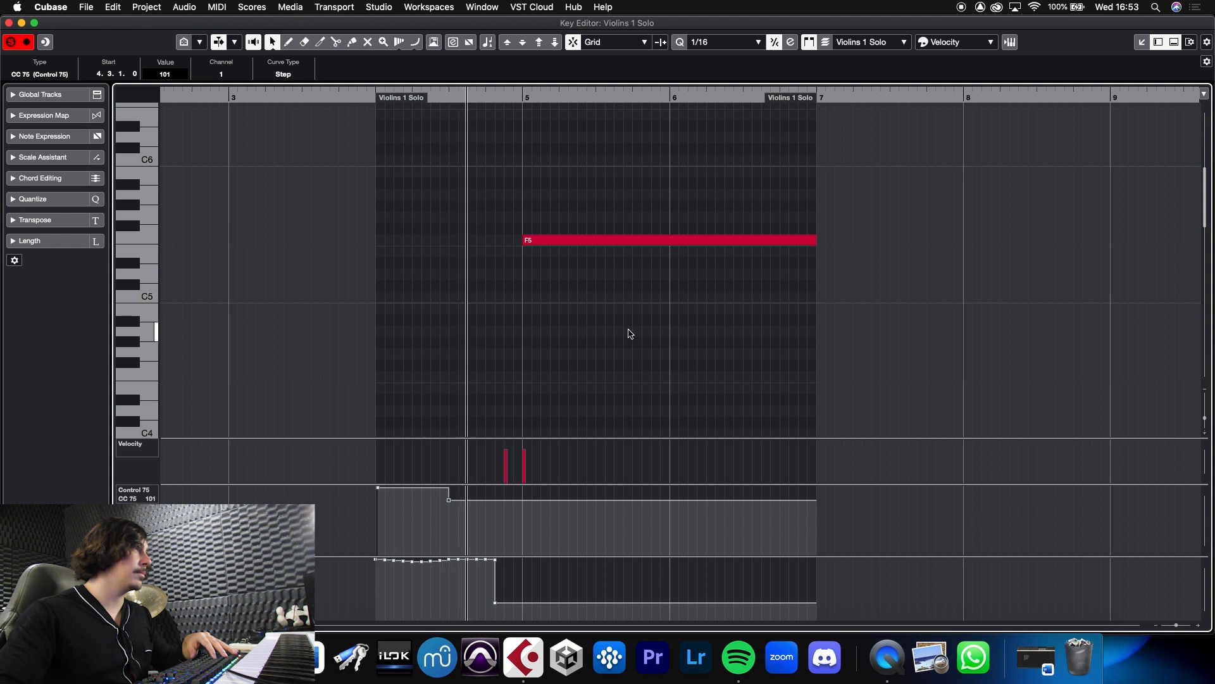
pyautogui.moveTo(495, 602); pyautogui.dragTo(495, 589)
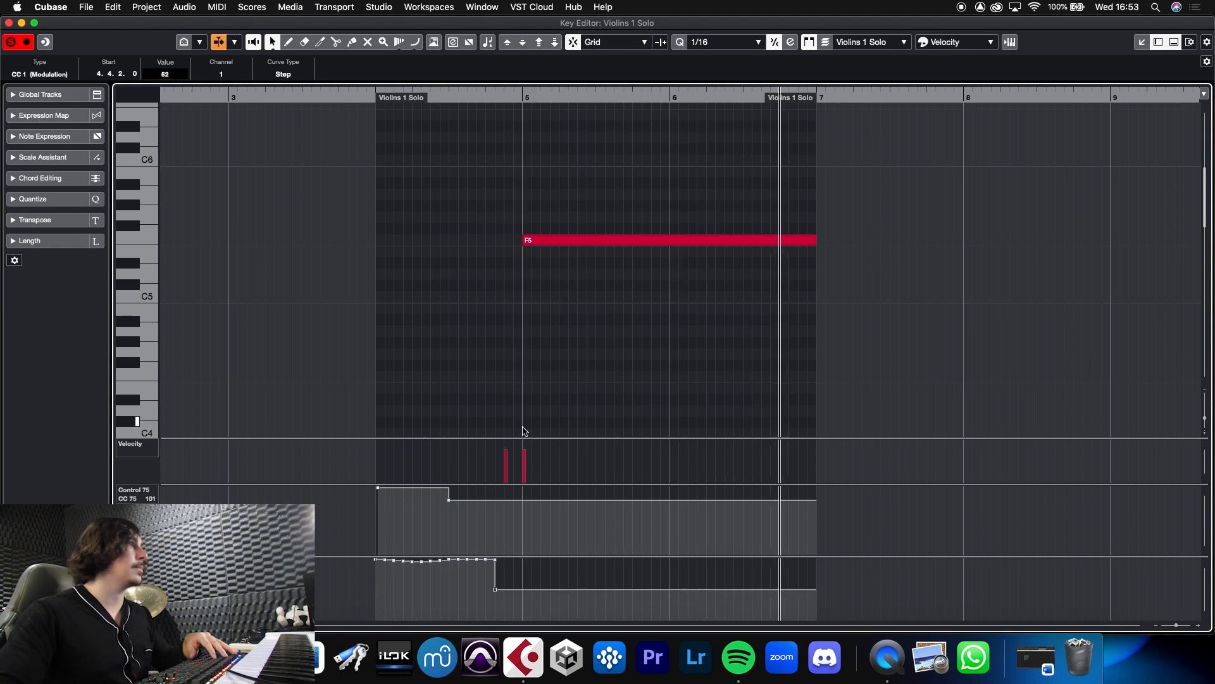
pyautogui.click(9, 23)
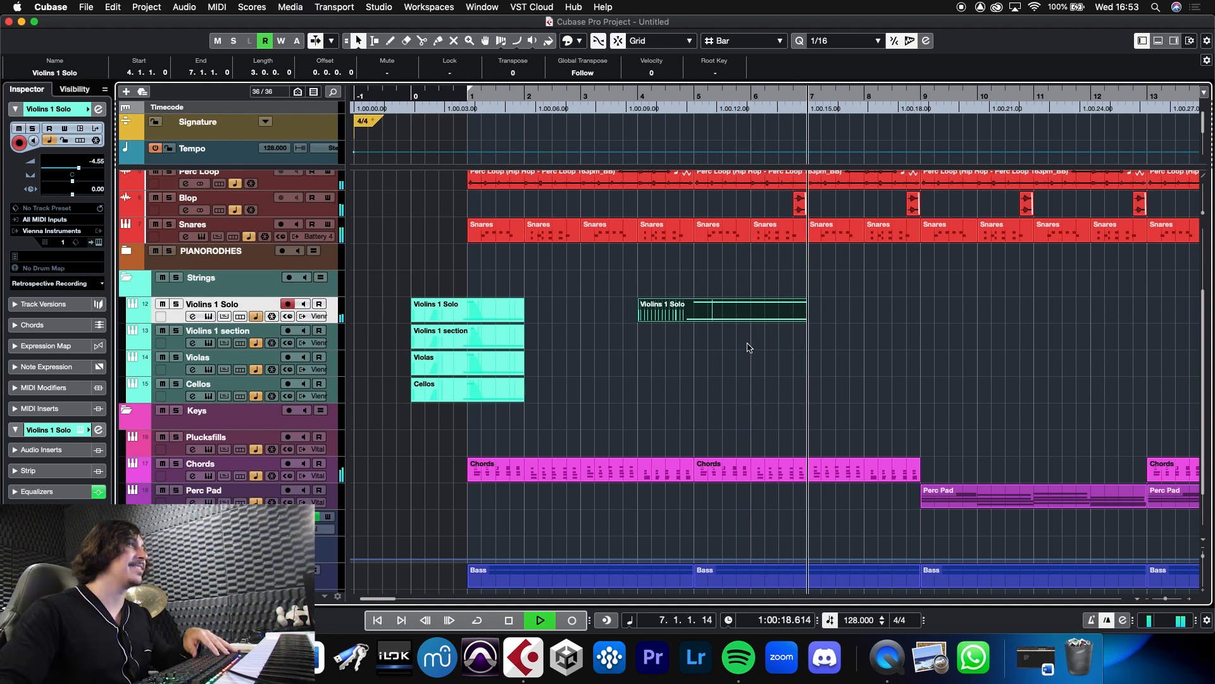
pyautogui.press('space')
# Copy the Violins 1 Solo part at bar 4 onto the Violins 1 section track and open the copy for editing
pyautogui.moveTo(679, 317); pyautogui.dragTo(680, 340)
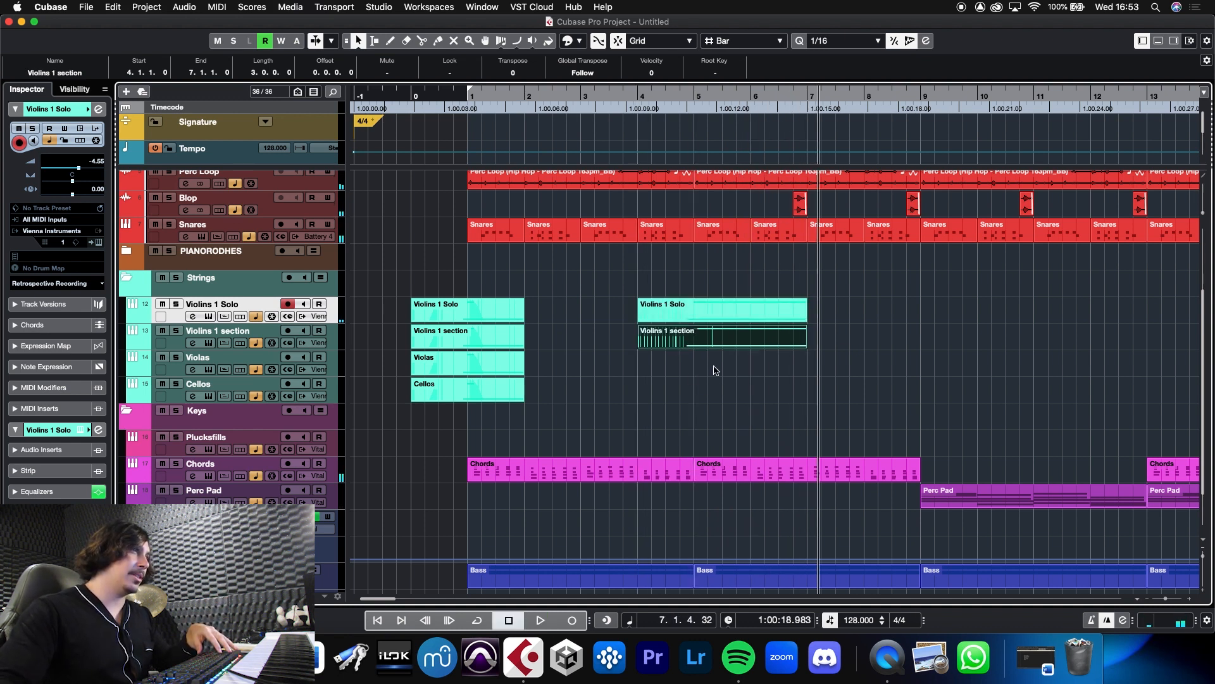
pyautogui.doubleClick(707, 338)
pyautogui.click(436, 276)
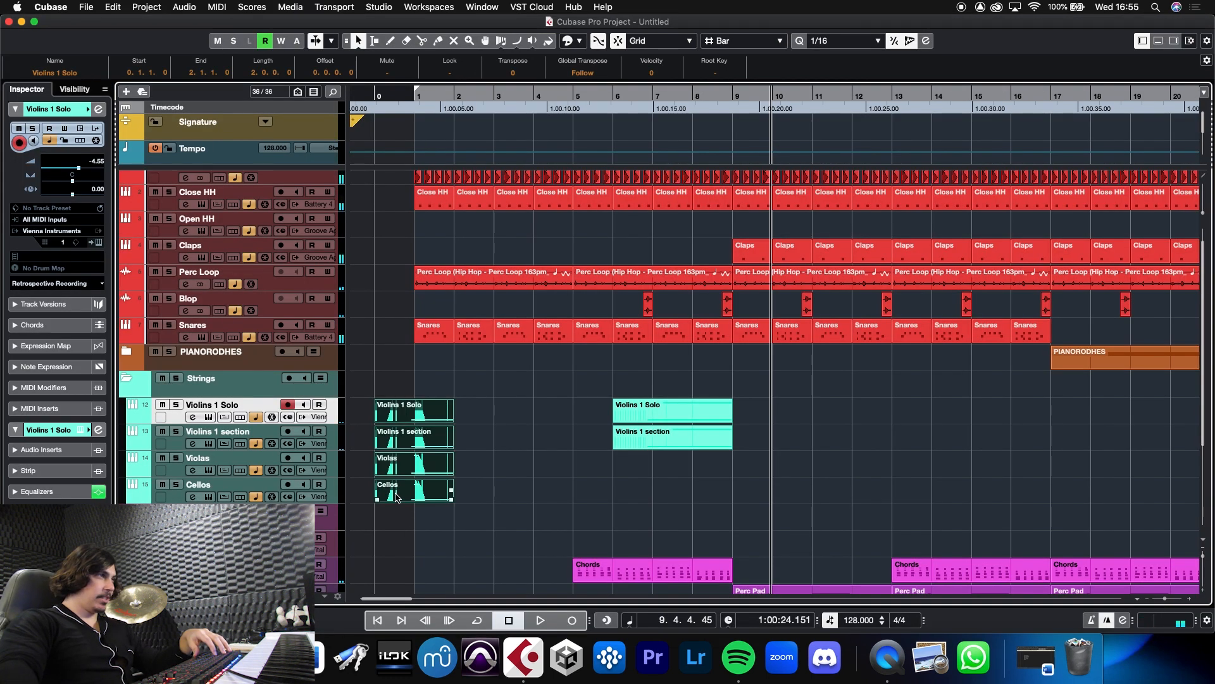
# Move the four short string parts from bar 0 to bar 12 and extend them all to bar 17
pyautogui.moveTo(397, 497); pyautogui.dragTo(876, 497)
pyautogui.press('space')
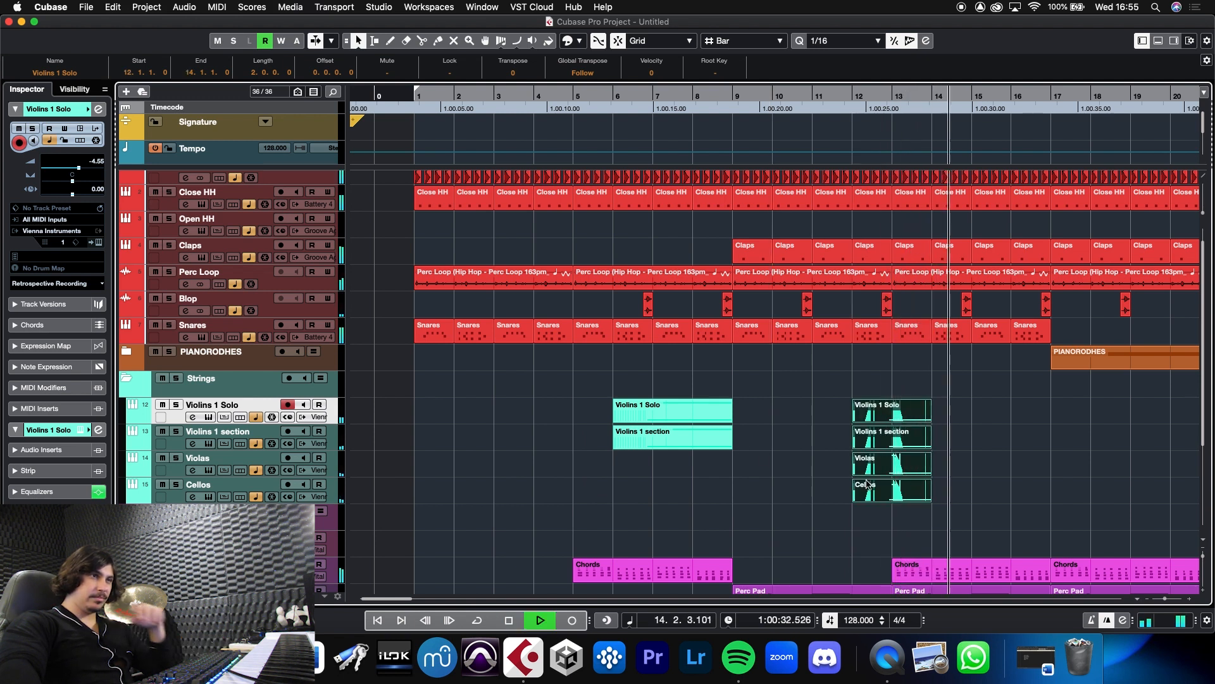
pyautogui.press('space')
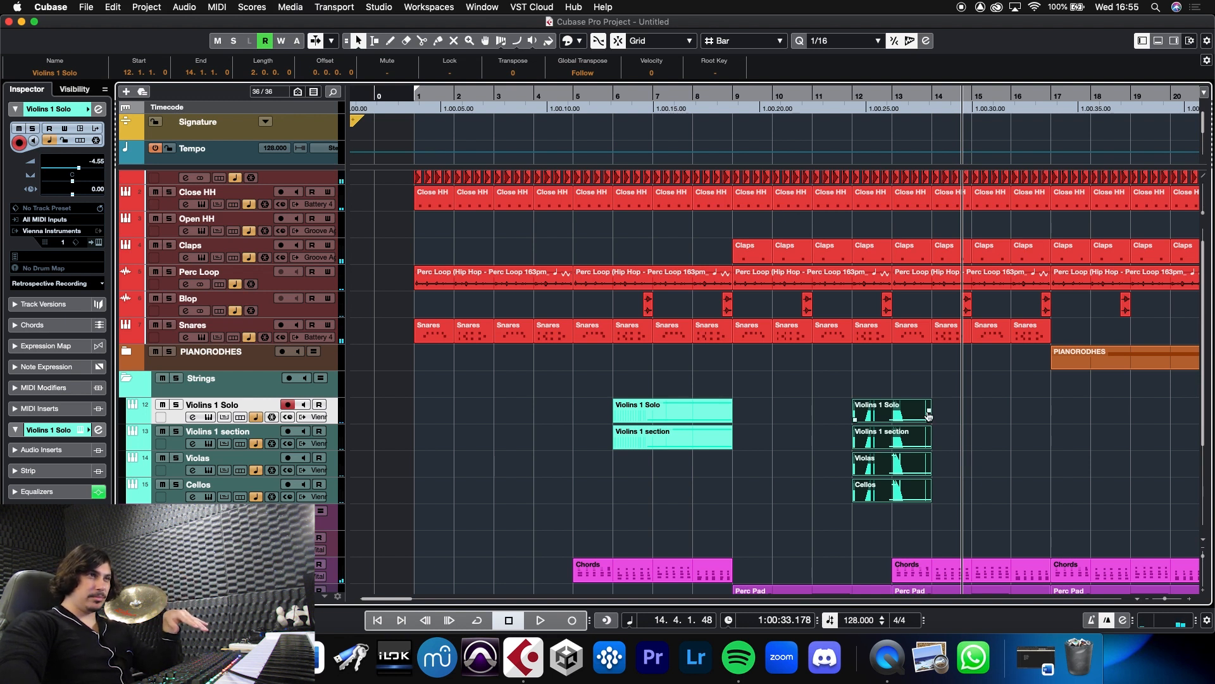
pyautogui.moveTo(929, 419); pyautogui.dragTo(1052, 420)
pyautogui.click(1139, 436)
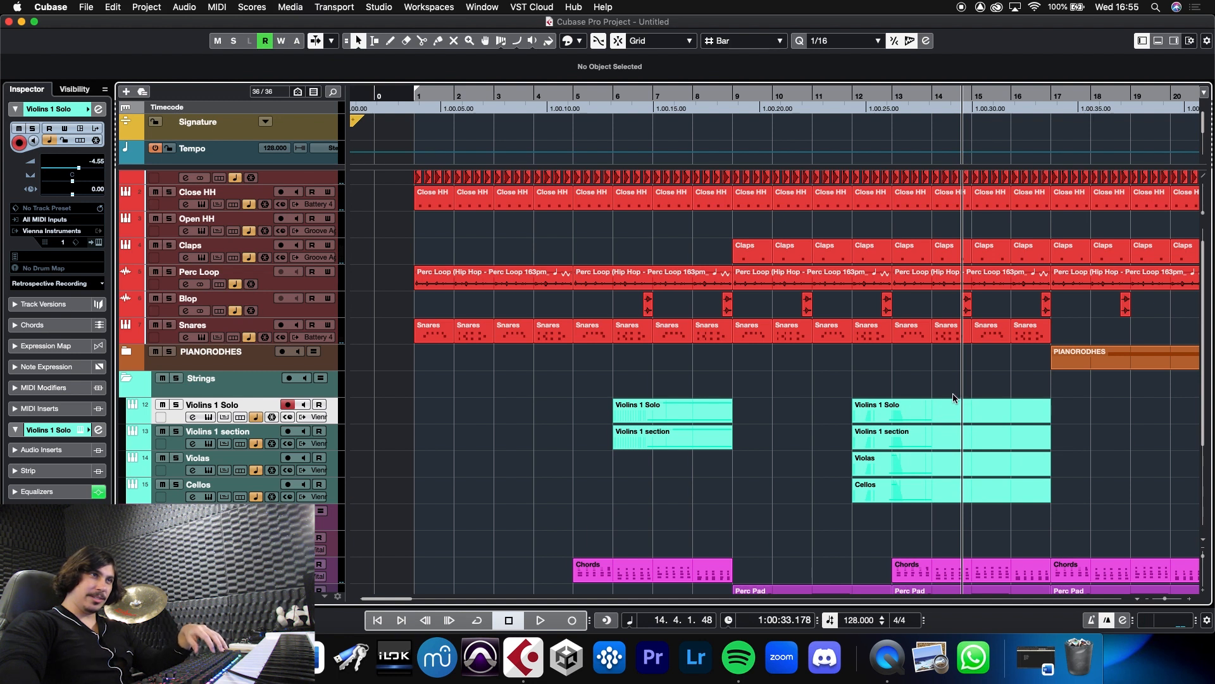
# Copy the string chord at bar 13 to bar 14 and transpose the copy down two semitones
pyautogui.click(1041, 98)
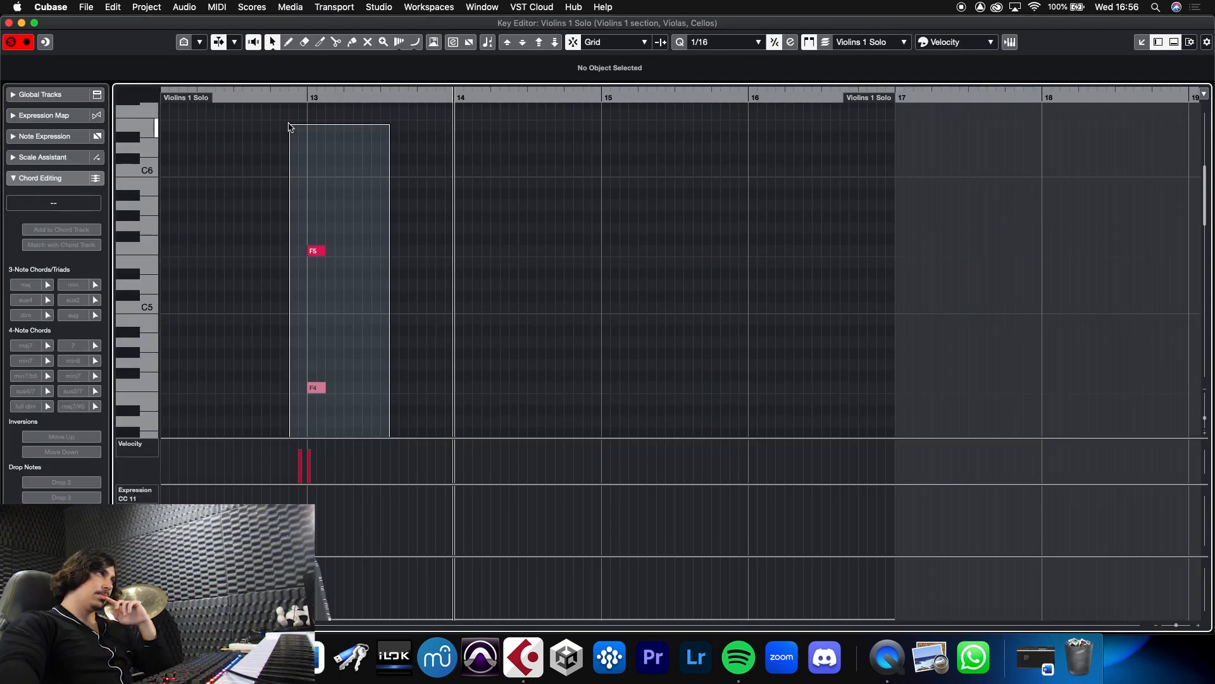
pyautogui.moveTo(288, 126); pyautogui.dragTo(288, 126)
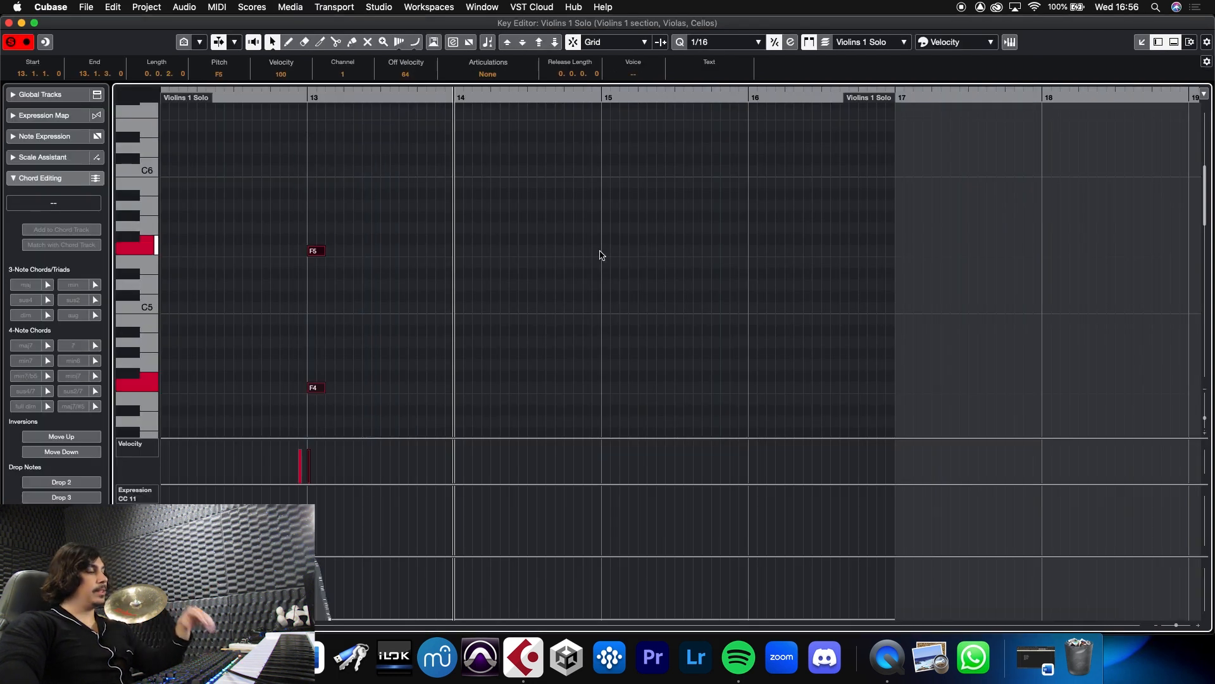
pyautogui.moveTo(318, 255); pyautogui.dragTo(464, 254)
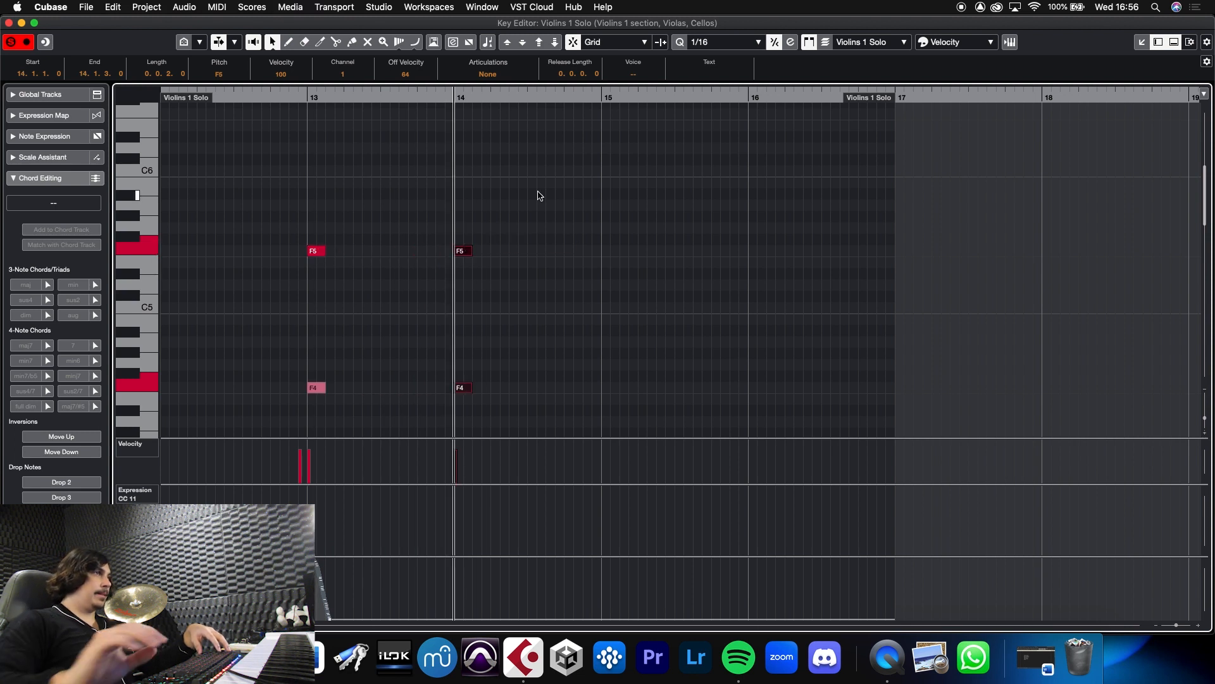
pyautogui.press('Down')
pyautogui.press('Down')
pyautogui.scroll(-5, 539, 196)
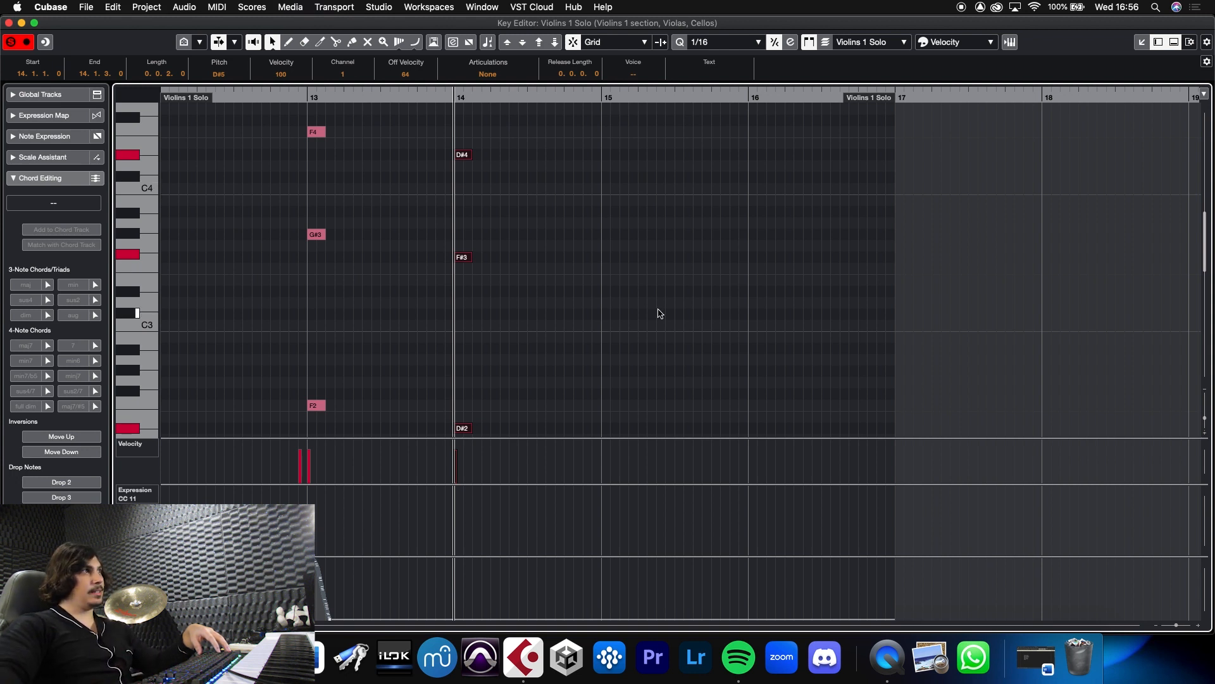
# Duplicate the D#5 string chord at bar 14 to the start of bar 15
pyautogui.scroll(5, 710, 198)
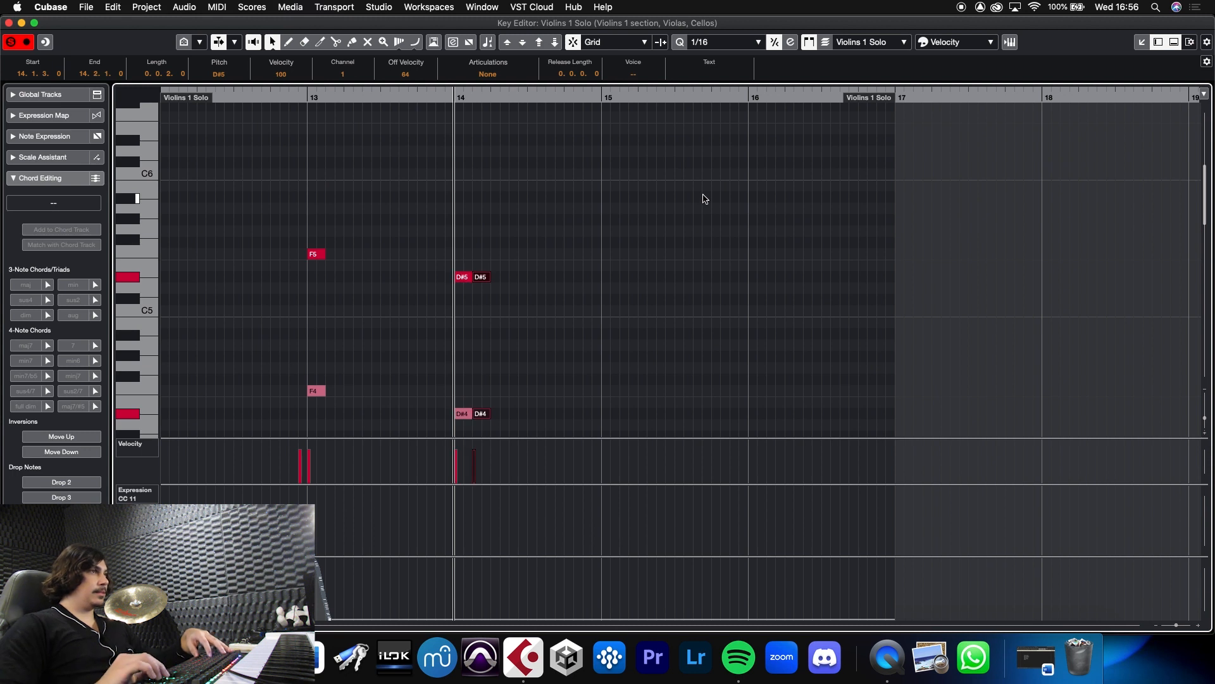
pyautogui.press('Right')
pyautogui.scroll(-3, 705, 198)
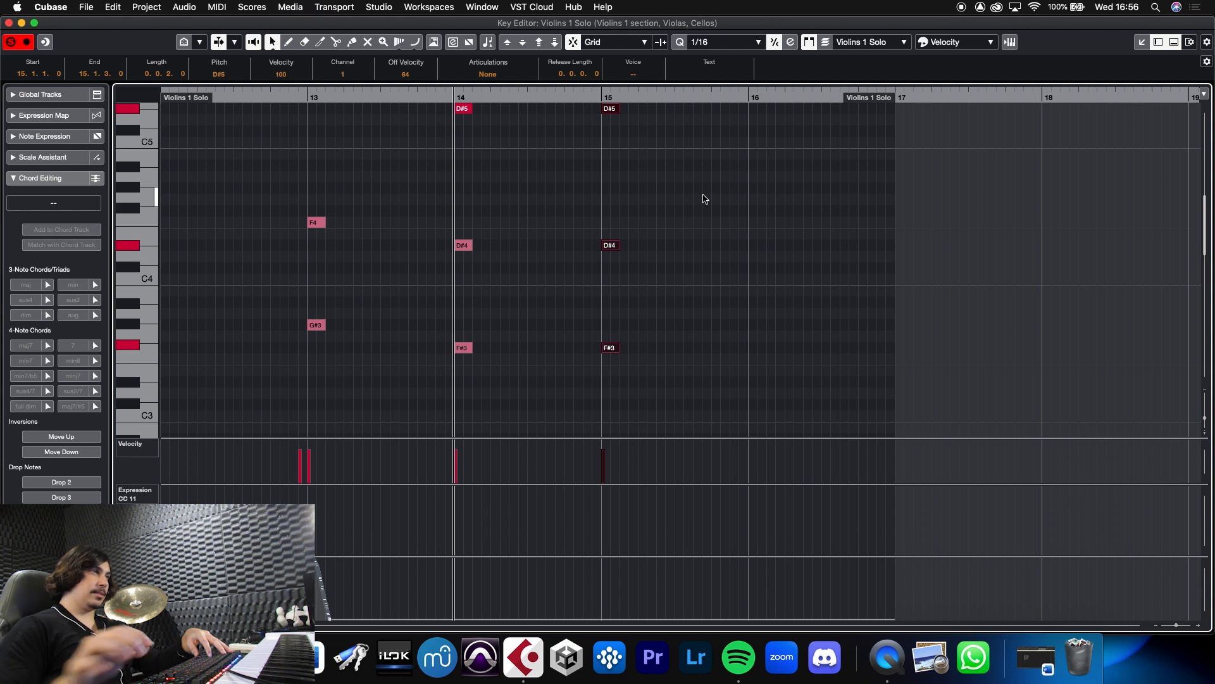
# Transpose the string chord at bar 14 down two semitones to a C#5 top note
pyautogui.moveTo(498, 400); pyautogui.dragTo(445, 122)
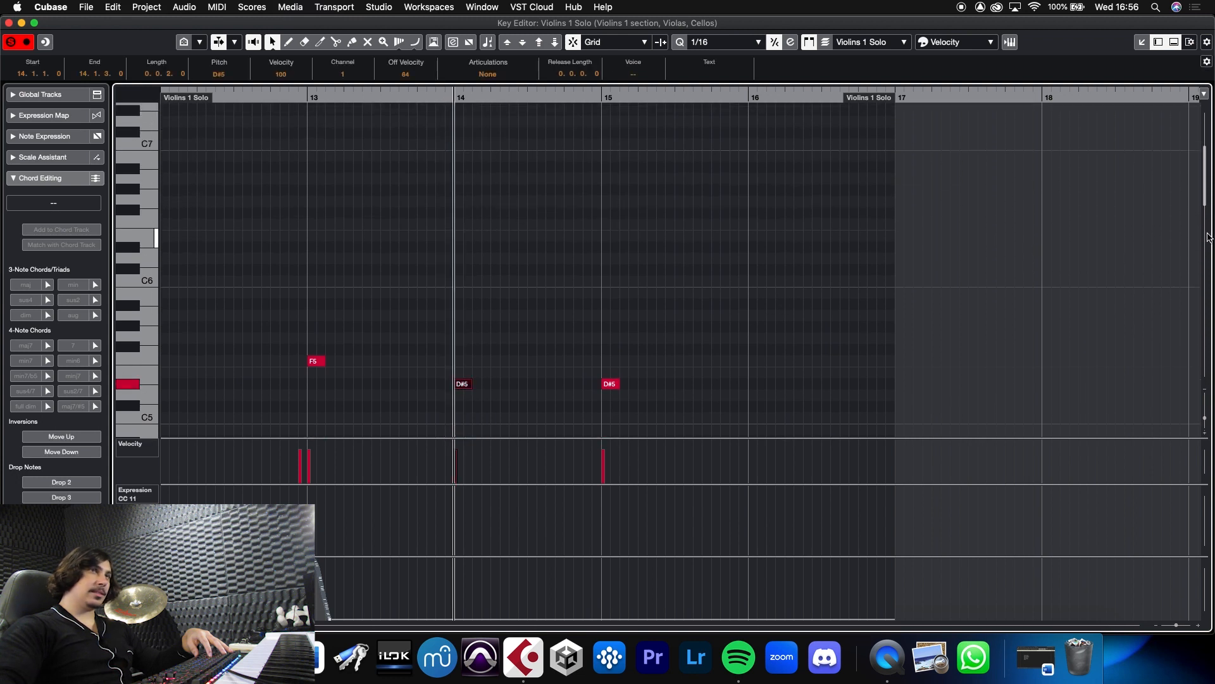
pyautogui.moveTo(1209, 190); pyautogui.dragTo(1204, 202)
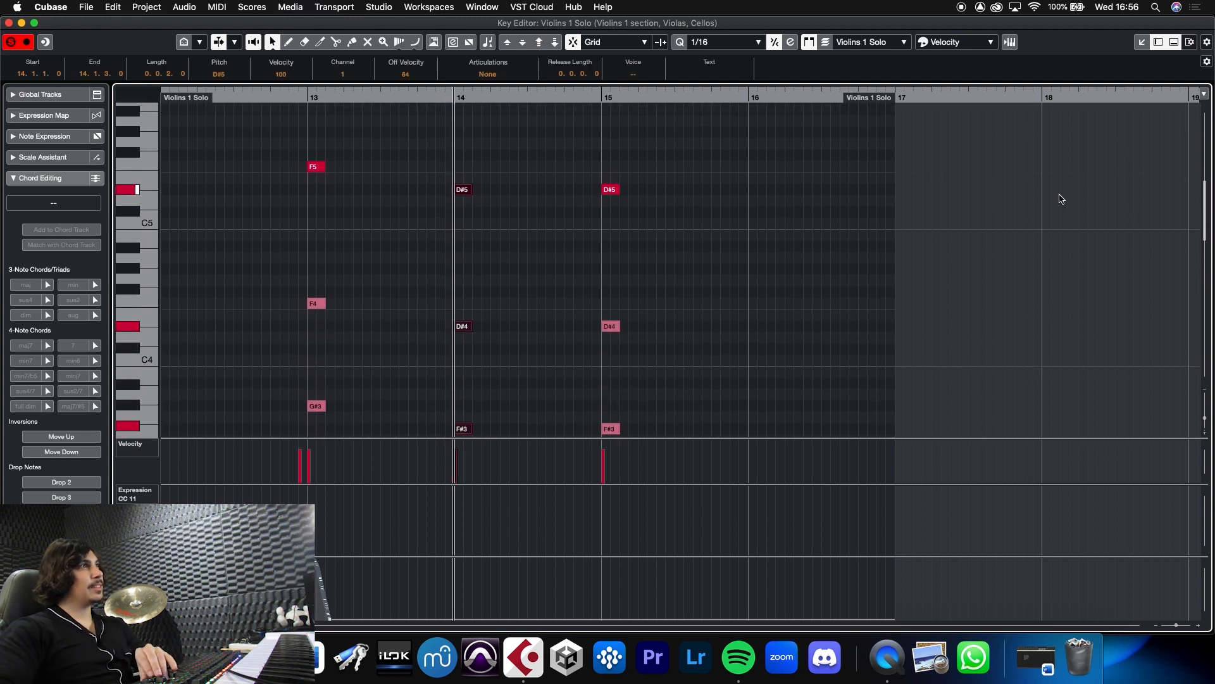
pyautogui.press('Down')
pyautogui.press('Down')
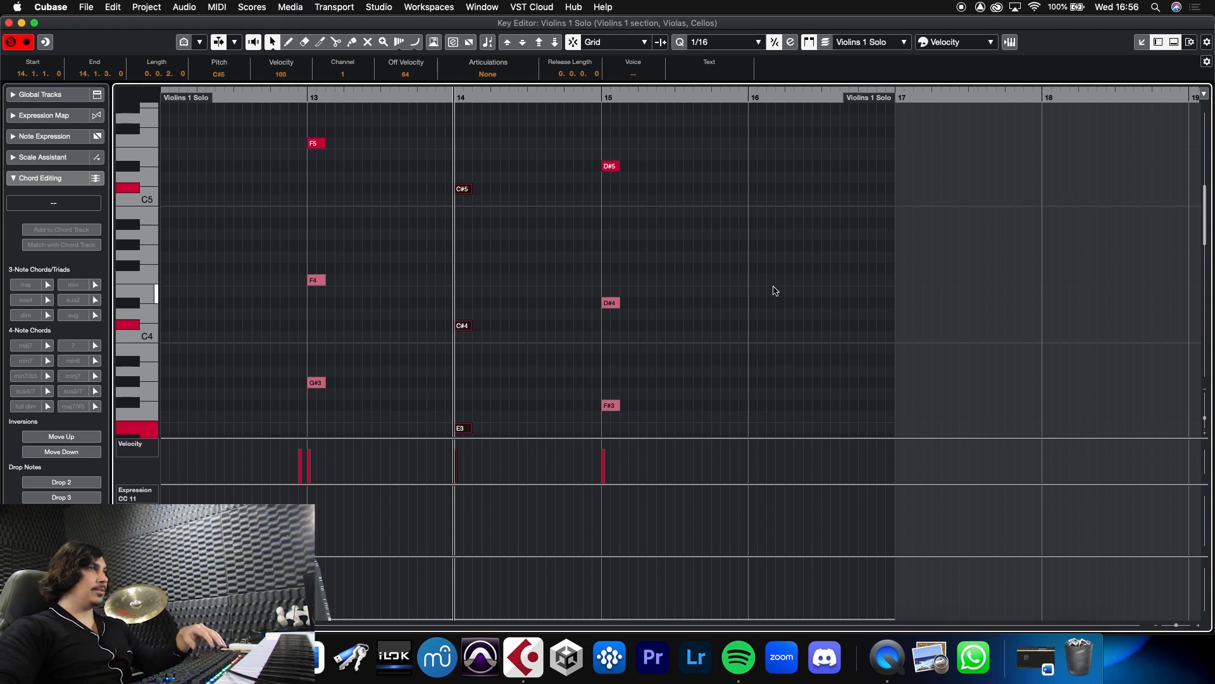
# Copy the bar 15 string chord to the start of bar 16 and transpose it down to a C2 cello note
pyautogui.click(789, 298)
pyautogui.moveTo(654, 349); pyautogui.dragTo(600, 412)
pyautogui.hotkey('ctrl', 'Right')
pyautogui.hotkey('ctrl', 'Right')
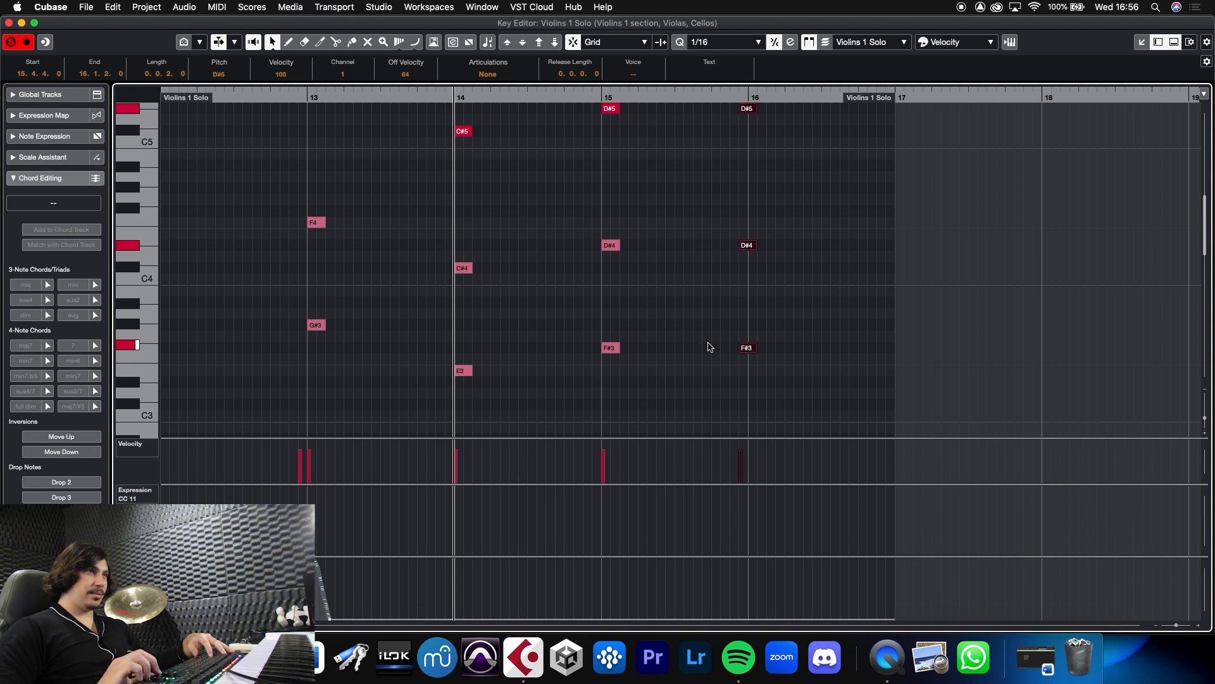
pyautogui.press('Down')
pyautogui.press('Down')
pyautogui.press('Down')
pyautogui.press('Down')
pyautogui.press('Down')
pyautogui.press('Down')
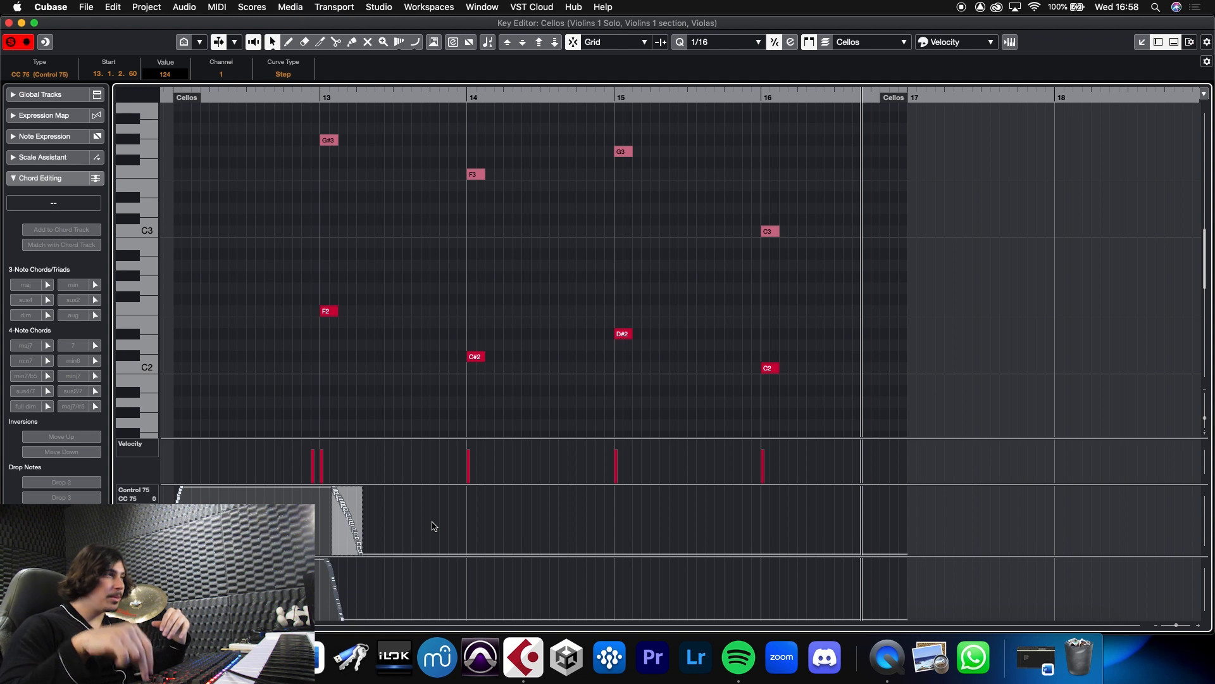
# Shift the Cellos' Control 75 fade-out points later from bar 13 to start at 16.2.1.60
pyautogui.press('super+Right')
pyautogui.press('super+Right')
pyautogui.press('super+Right')
pyautogui.press('super+Right')
pyautogui.press('super+Right')
pyautogui.press('super+Right')
pyautogui.press('super+Right')
pyautogui.press('super+Right')
pyautogui.press('super+Right')
pyautogui.press('super+Right')
pyautogui.press('super+Right')
pyautogui.press('super+Right')
pyautogui.press('super+Right')
pyautogui.press('super+Right')
pyautogui.press('super+Right')
pyautogui.press('super+Right')
pyautogui.press('super+Right')
pyautogui.press('super+Right')
pyautogui.press('super+Right')
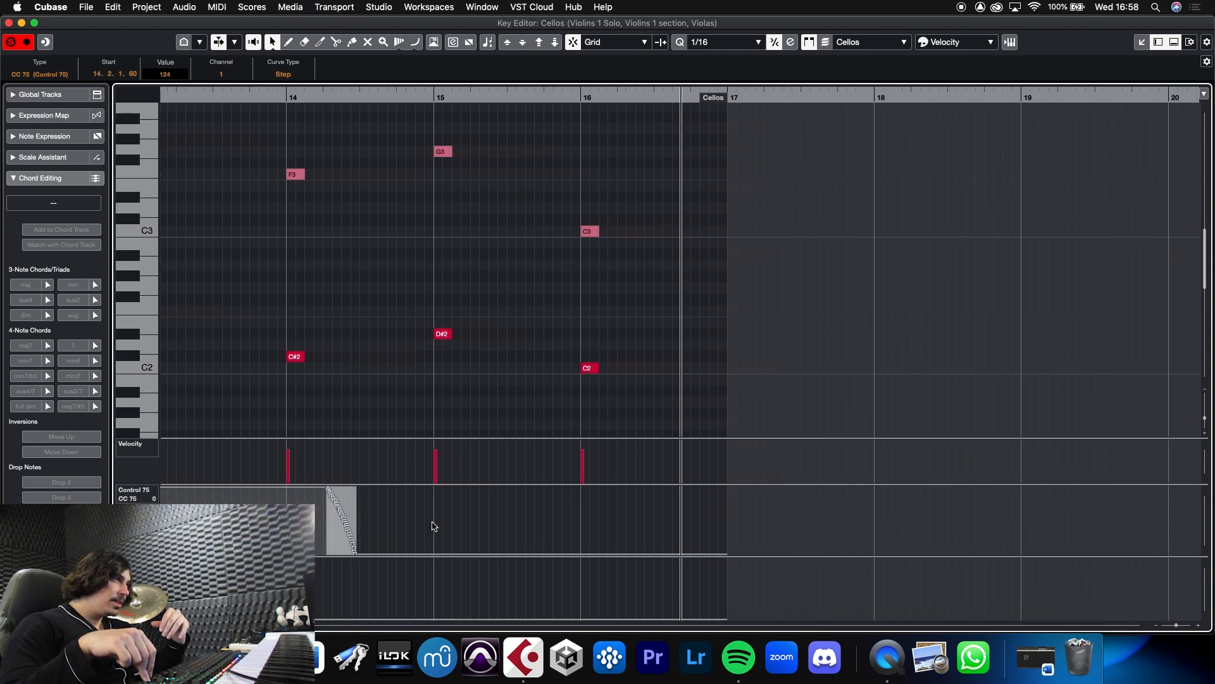
pyautogui.press('super+Right')
pyautogui.press('super+Right')
pyautogui.press('super+Right')
pyautogui.press('super+Right')
pyautogui.press('super+Right')
pyautogui.press('super+Right')
pyautogui.press('super+Right')
pyautogui.press('super+Right')
pyautogui.press('super+Right')
pyautogui.press('super+Right')
pyautogui.press('super+Right')
pyautogui.press('super+Right')
pyautogui.press('super+Right')
pyautogui.press('super+Right')
pyautogui.press('super+Right')
pyautogui.press('super+Right')
pyautogui.press('super+Right')
pyautogui.press('super+Right')
pyautogui.press('super+Right')
pyautogui.press('super+Right')
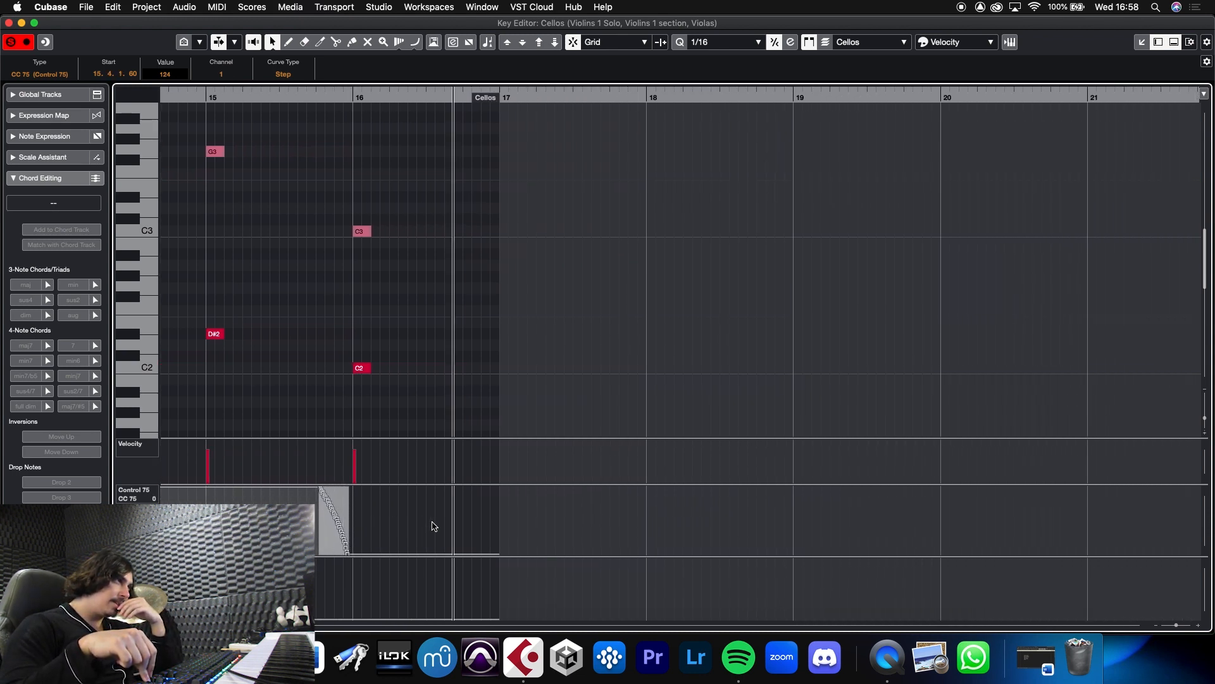
pyautogui.press('super+Right')
pyautogui.press('super+Right')
pyautogui.press('super+Right')
pyautogui.press('super+Right')
pyautogui.press('super+Right')
pyautogui.press('super+Right')
pyautogui.press('super+Right')
pyautogui.press('super+Right')
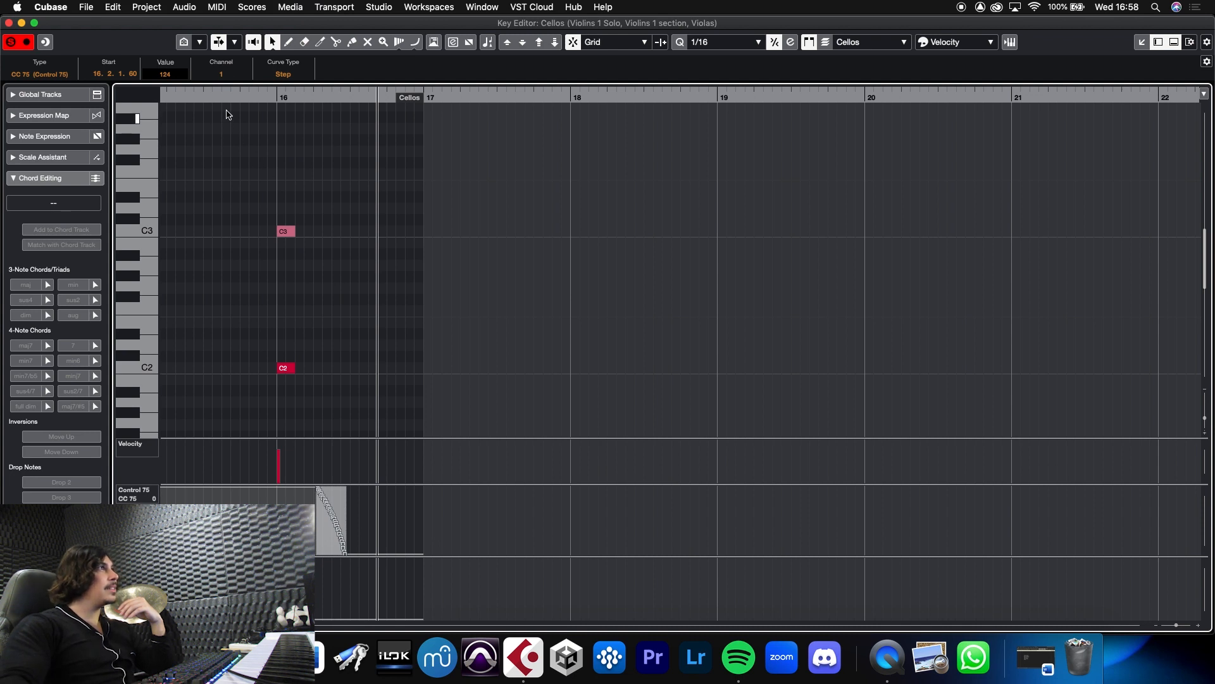
# Select the Cellos' modulation fade-out points in bar 13 and shift them to bar 16, just after the Control 75 fade-out
pyautogui.hscroll(-10, 227, 120)
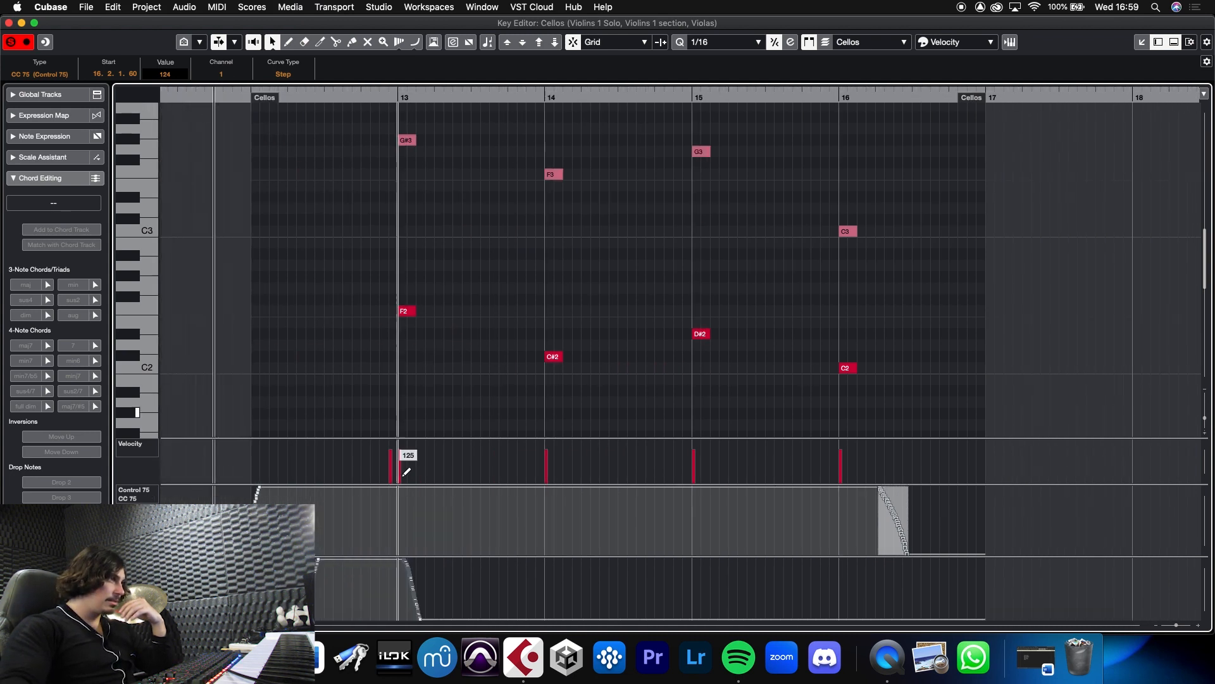
pyautogui.click(427, 564)
pyautogui.moveTo(477, 630); pyautogui.dragTo(479, 617)
pyautogui.hscroll(5, 493, 590)
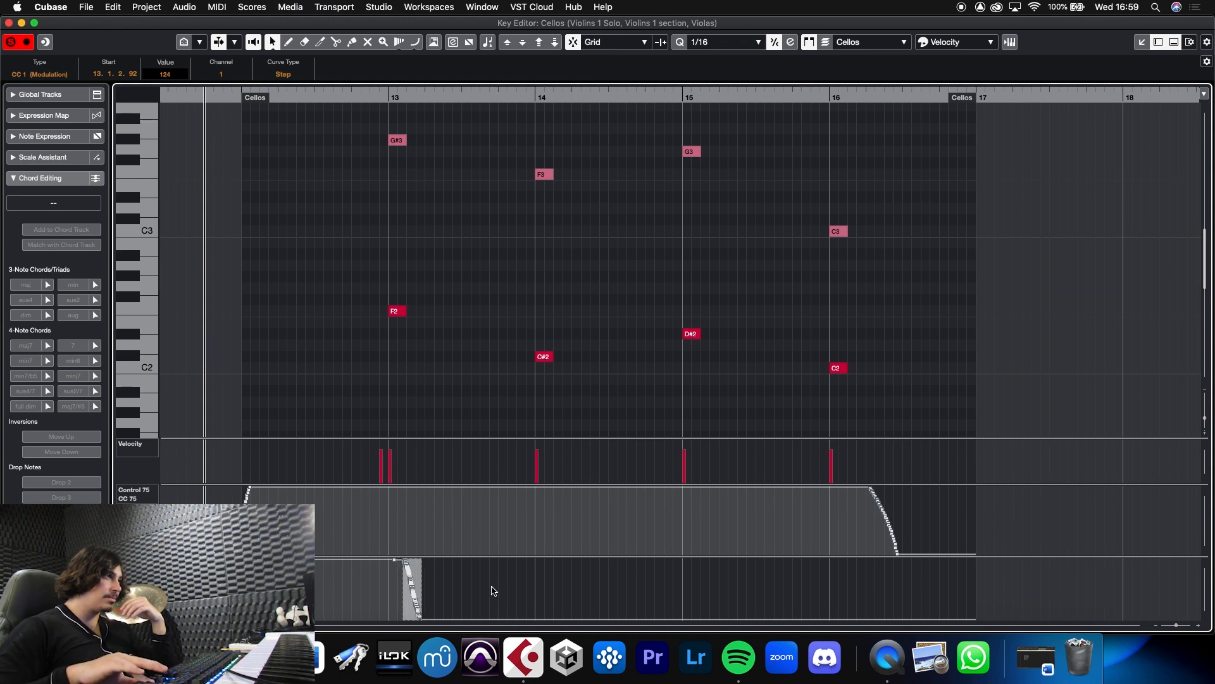
pyautogui.press('super+Right')
pyautogui.press('super+Right')
pyautogui.press('super+Right')
pyautogui.press('super+Right')
pyautogui.press('super+Right')
pyautogui.press('super+Right')
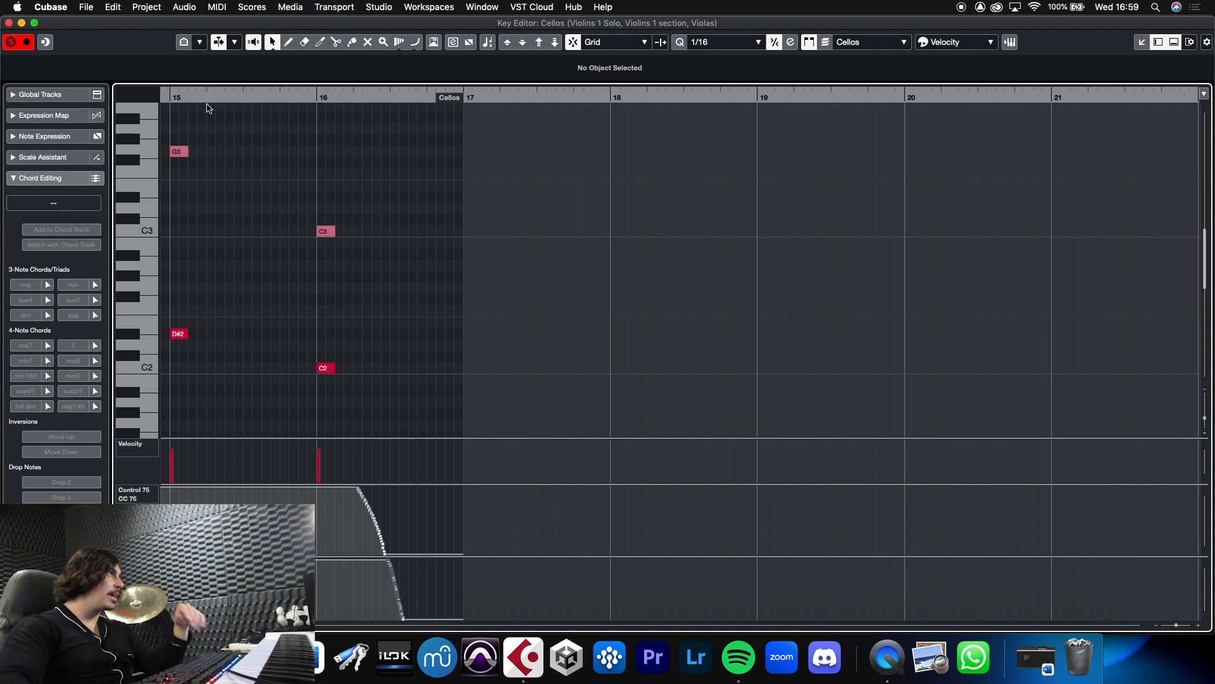
# Play back the string passage through bar 16, close the cello editor and deselect the string parts
pyautogui.moveTo(204, 94); pyautogui.dragTo(264, 115)
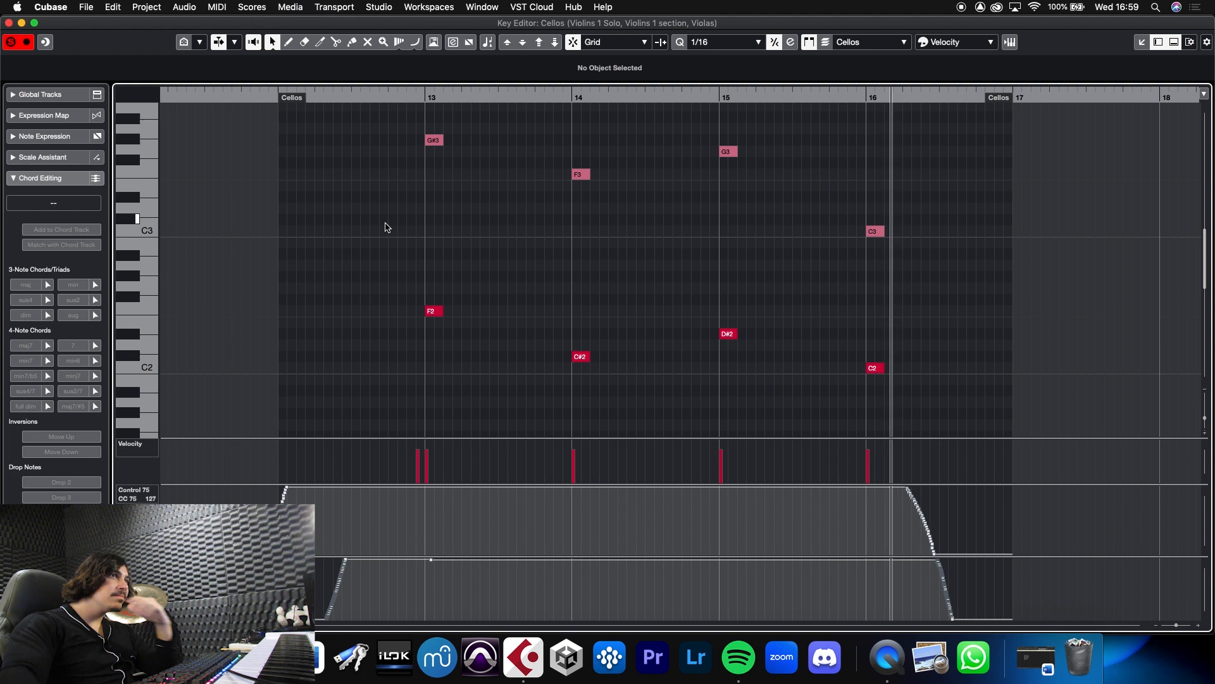
pyautogui.click(9, 23)
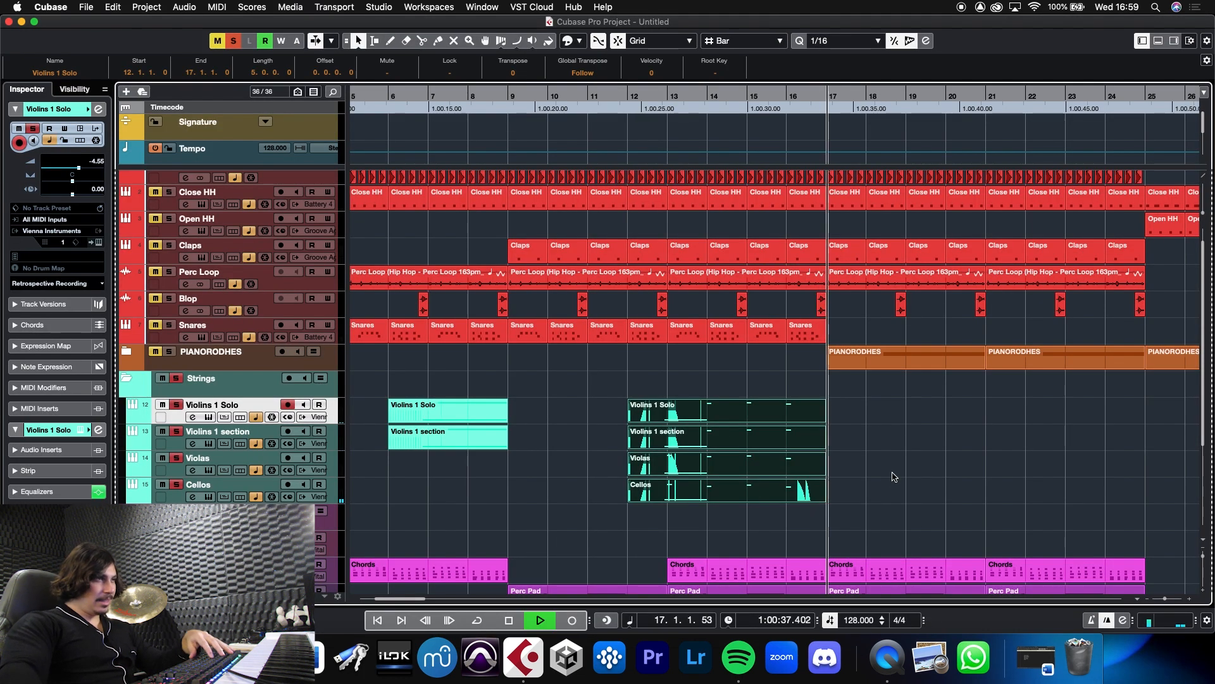
pyautogui.click(892, 475)
# Open the Violas part and shift its Control 75 fade-out points from bar 13 to start at 16.1.3.60
pyautogui.doubleClick(722, 465)
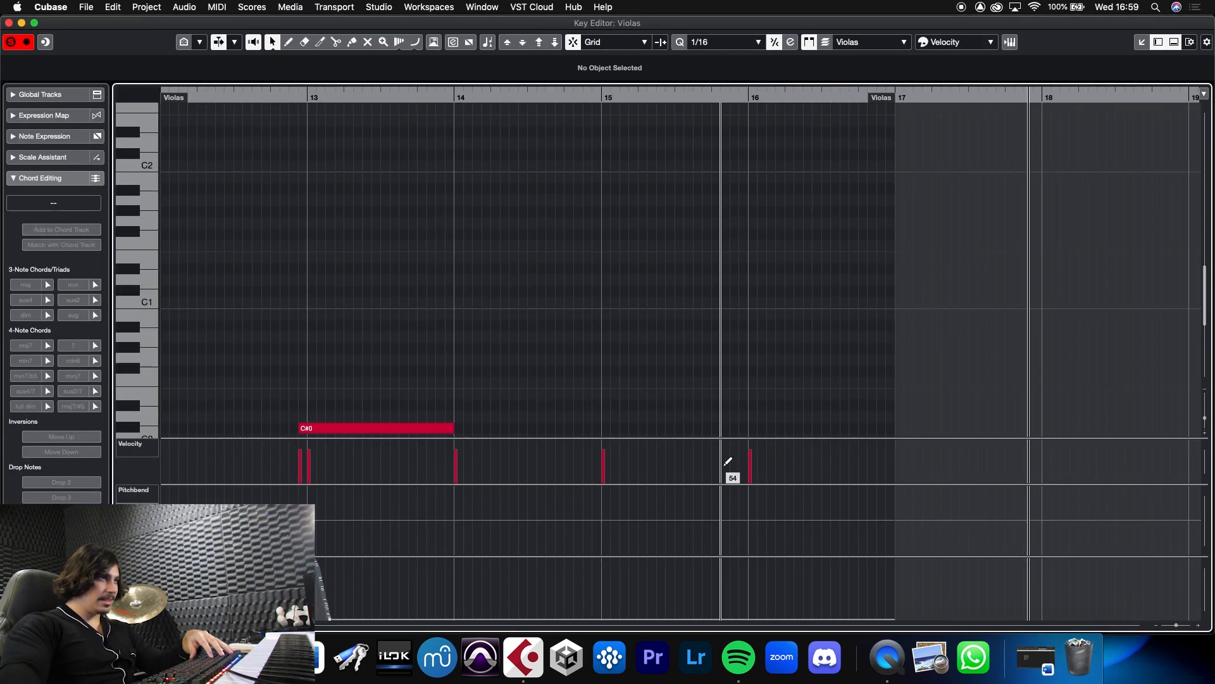
pyautogui.click(507, 490)
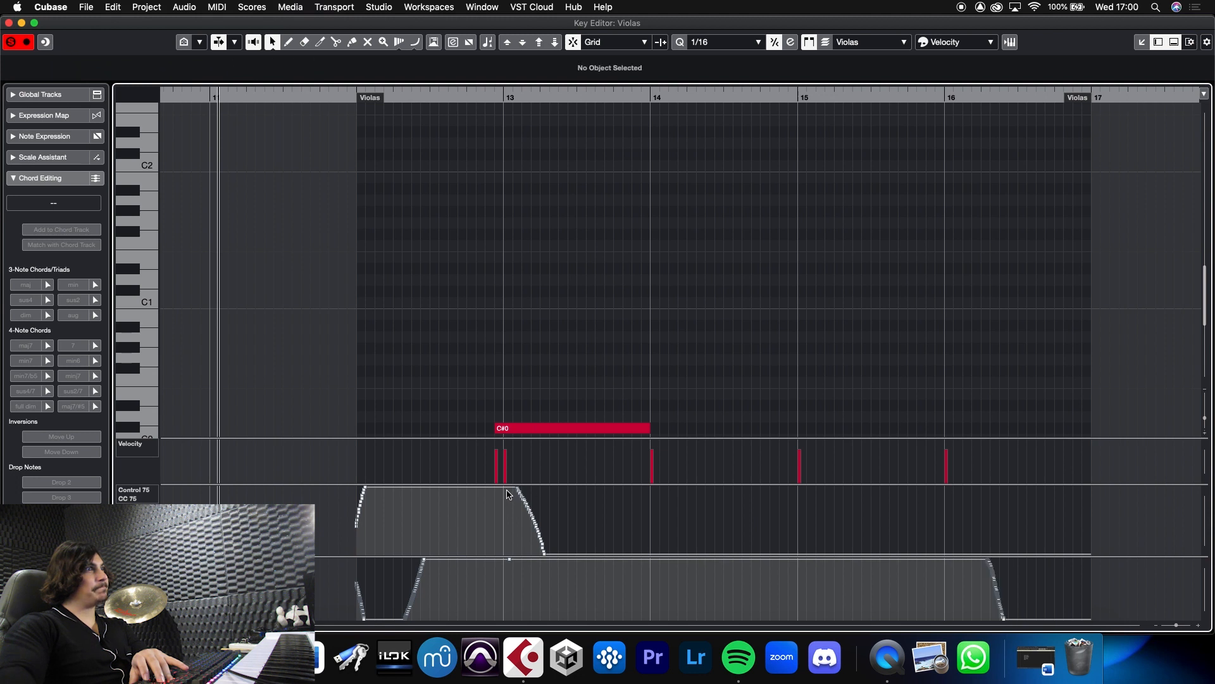
pyautogui.moveTo(600, 558); pyautogui.dragTo(602, 531)
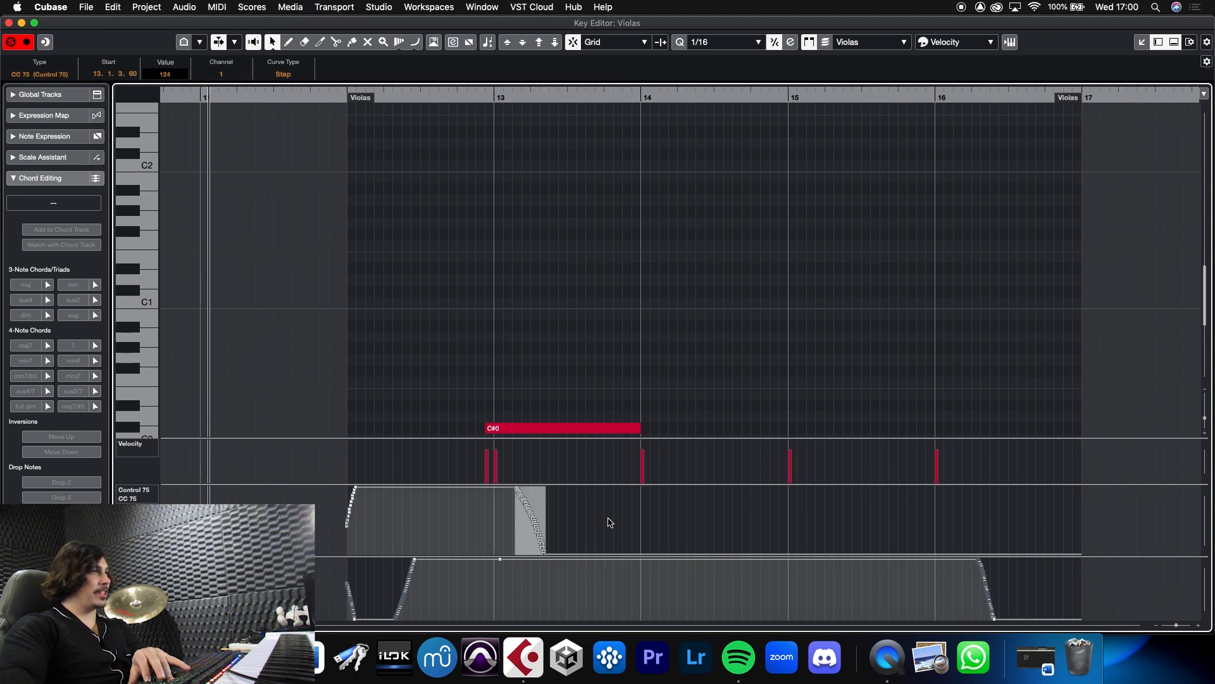
pyautogui.press('super+Right')
pyautogui.press('super+Right')
pyautogui.press('super+Right')
pyautogui.press('super+Right')
pyautogui.press('super+Right')
pyautogui.press('super+Right')
pyautogui.press('super+Right')
pyautogui.press('super+Right')
pyautogui.press('super+Right')
pyautogui.press('super+Right')
pyautogui.press('super+Right')
pyautogui.press('super+Right')
pyautogui.press('super+Right')
pyautogui.press('super+Right')
pyautogui.press('super+Right')
pyautogui.press('super+Right')
pyautogui.press('super+Right')
pyautogui.press('super+Right')
pyautogui.press('super+Right')
pyautogui.press('super+Right')
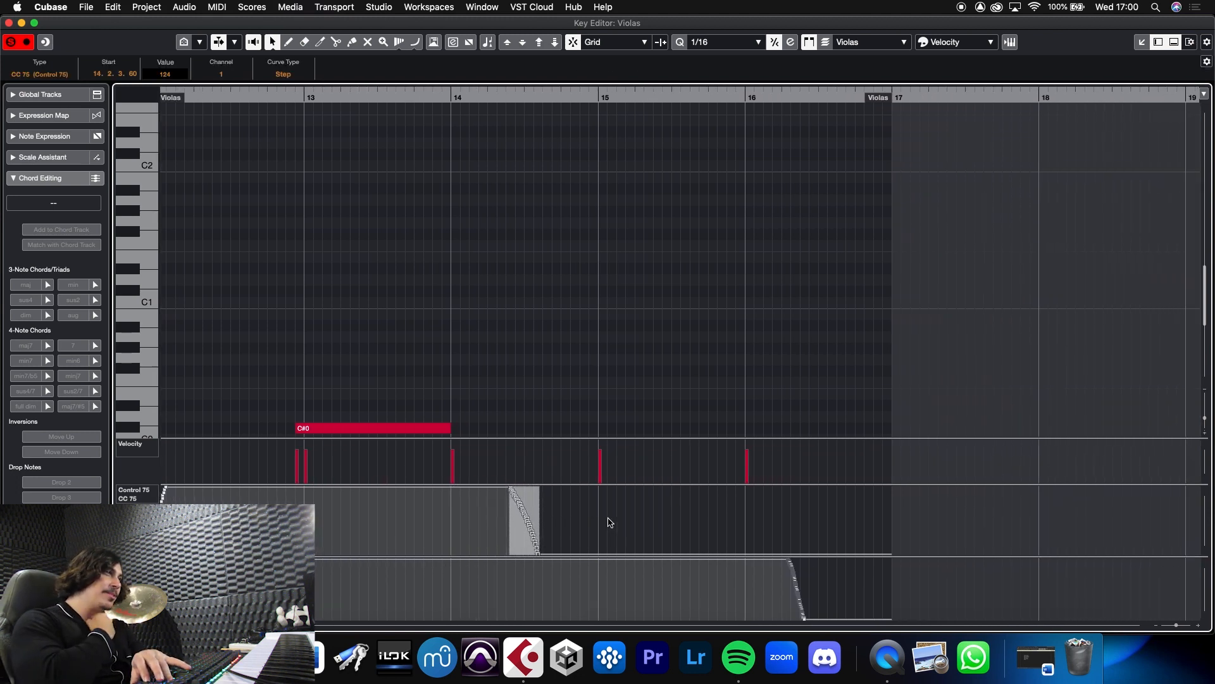
pyautogui.press('super+Right')
pyautogui.press('super+Right')
pyautogui.press('super+Right')
pyautogui.press('super+Right')
pyautogui.press('super+Right')
pyautogui.press('super+Right')
pyautogui.press('super+Right')
pyautogui.press('super+Right')
pyautogui.press('super+Right')
pyautogui.press('super+Right')
pyautogui.press('super+Right')
pyautogui.press('super+Right')
pyautogui.press('super+Right')
pyautogui.press('super+Right')
pyautogui.press('super+Right')
pyautogui.press('super+Right')
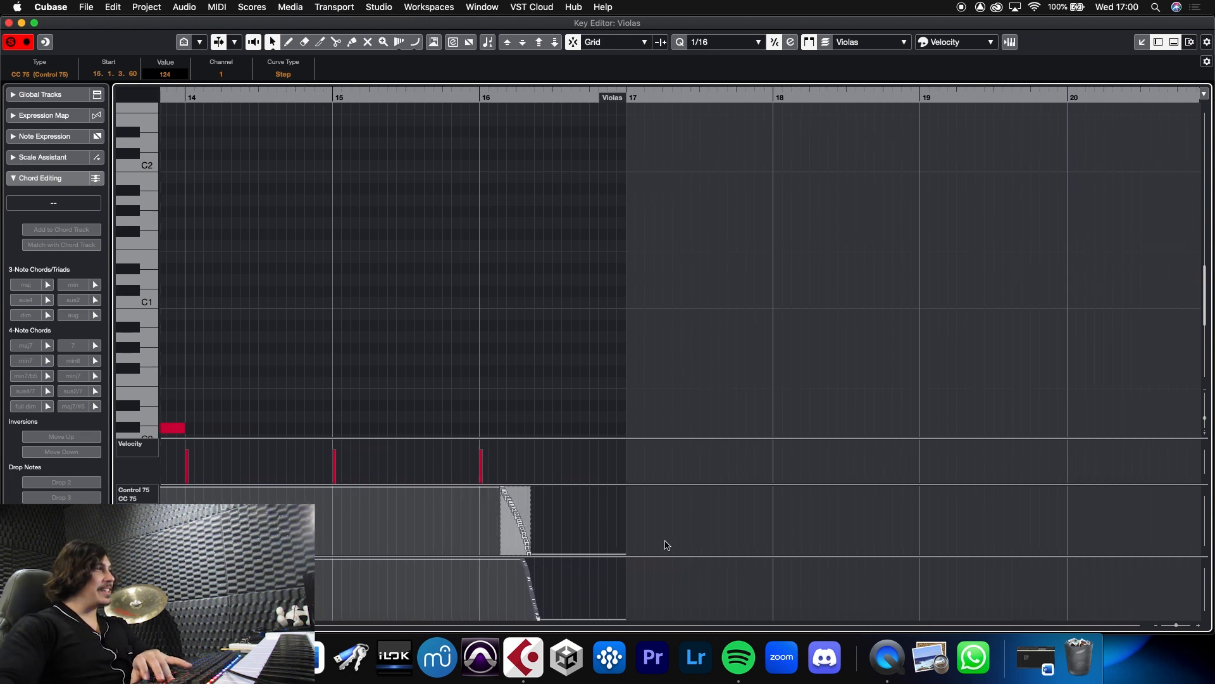
# Open the Violins 1 section part and shift its modulation fade-out points from bar 13 to start at 16.2.1.86
pyautogui.click(9, 23)
pyautogui.doubleClick(716, 437)
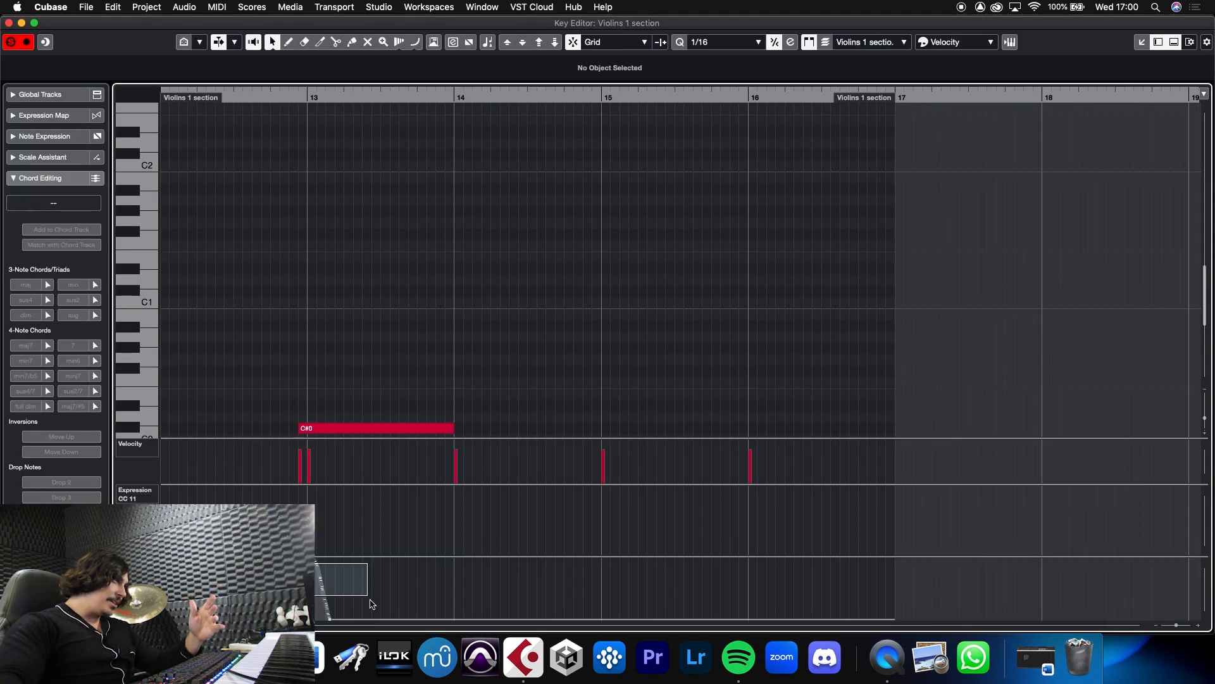
pyautogui.moveTo(380, 624); pyautogui.dragTo(382, 622)
pyautogui.hscroll(5, 370, 504)
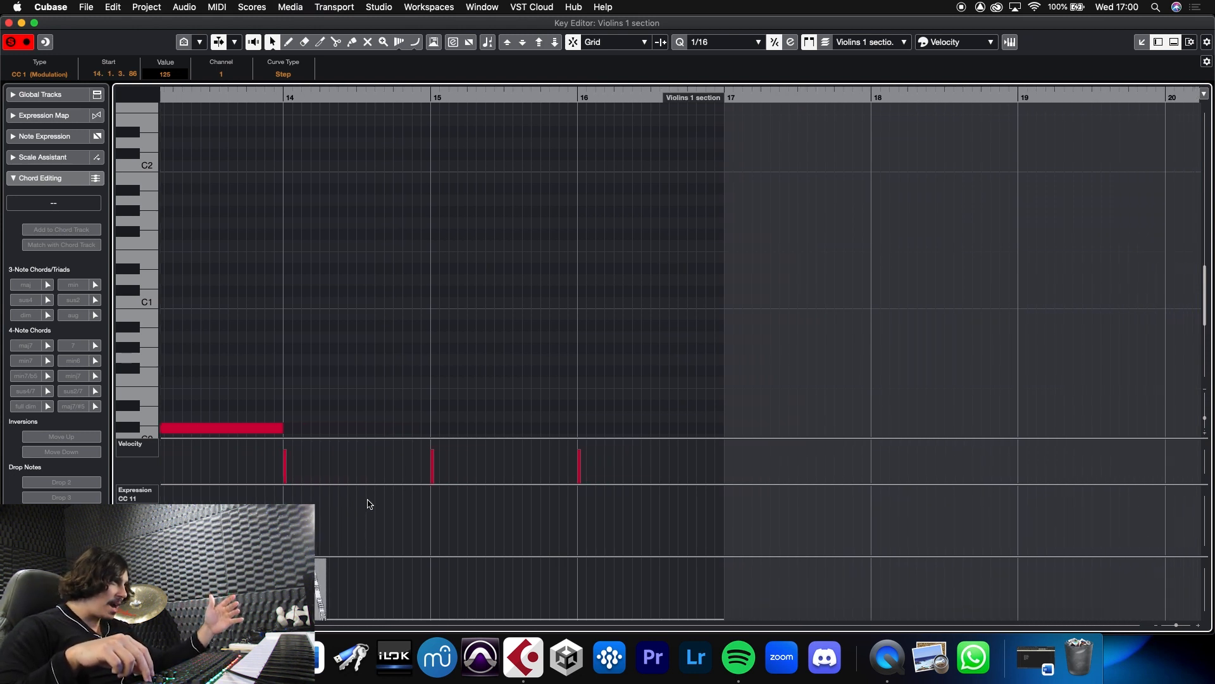
pyautogui.hscroll(8, 370, 504)
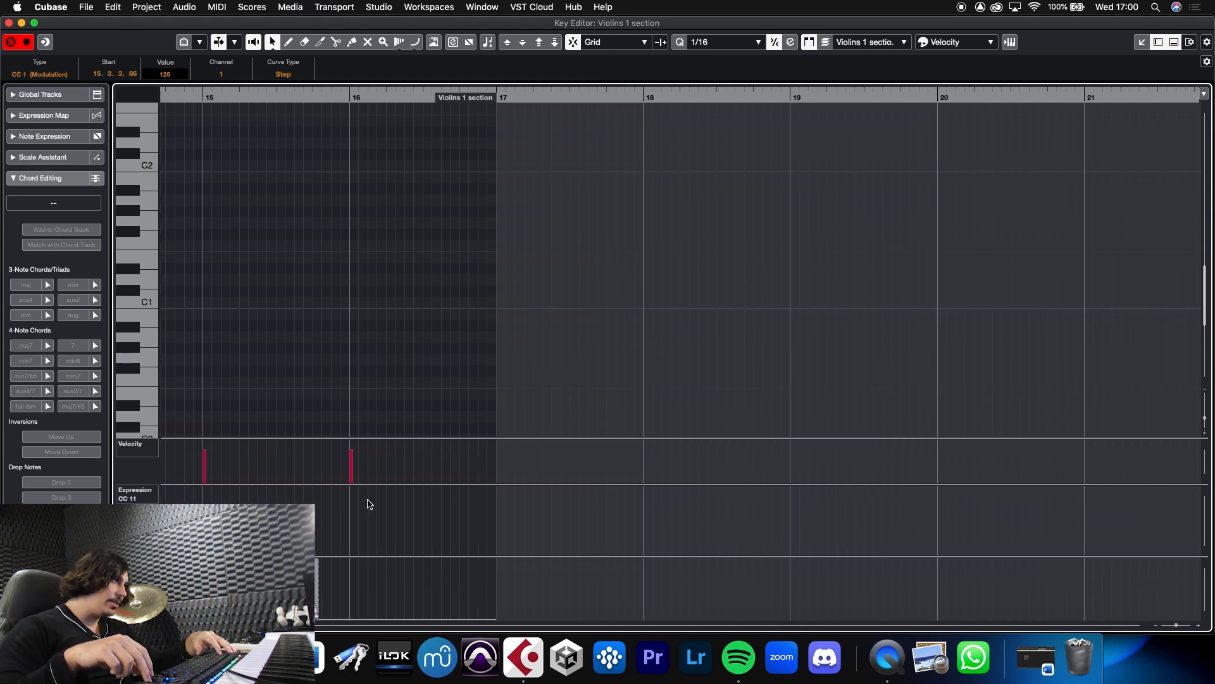
pyautogui.hscroll(4, 370, 504)
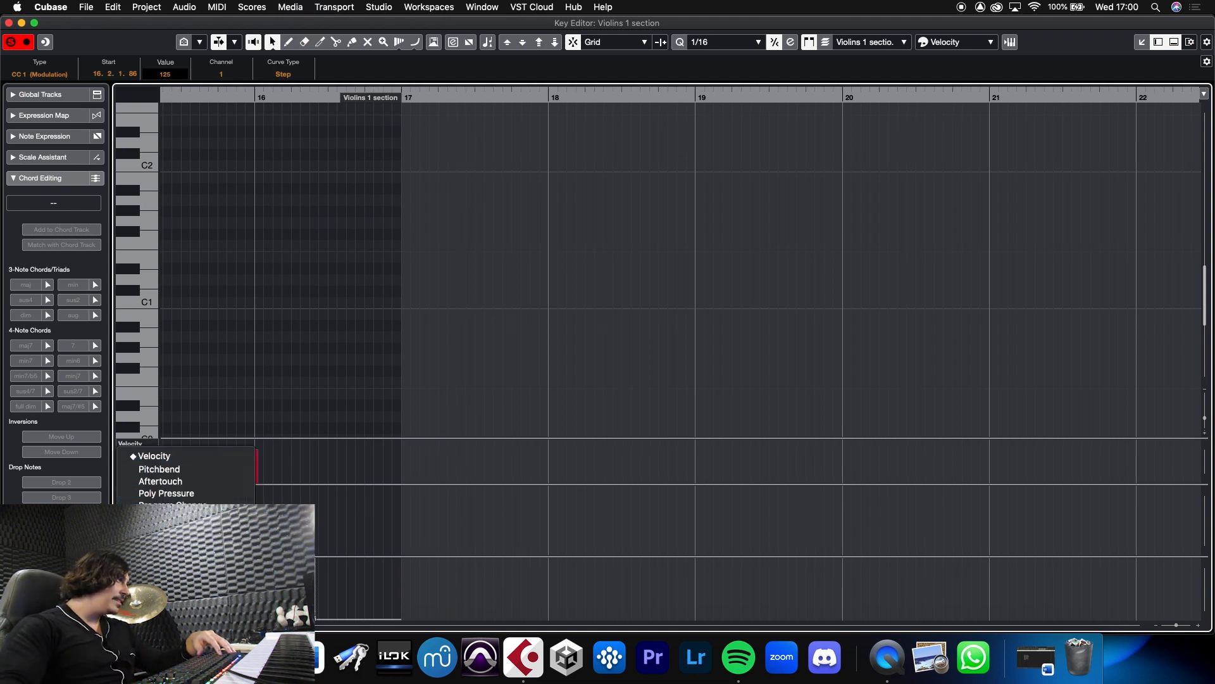
# Show Control 75 for the Violins 1 section and shift its fade-out points from bar 13 to start at 16.1.4.60
pyautogui.scroll(-5, 185, 569)
pyautogui.click(181, 598)
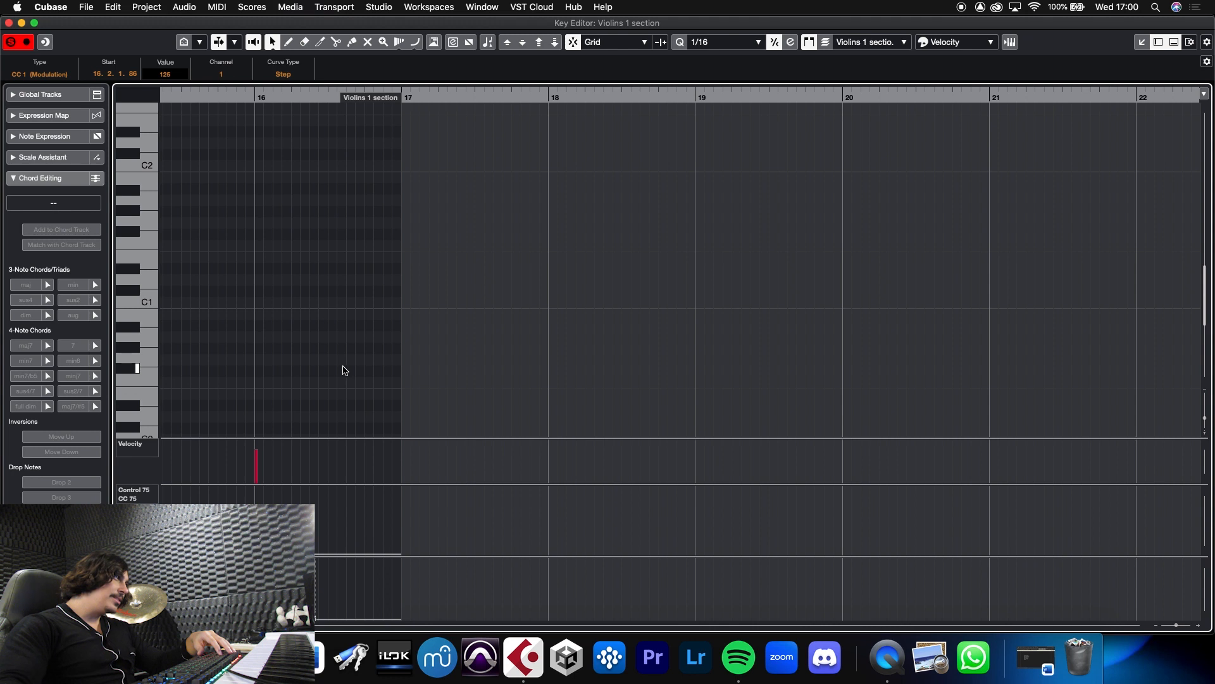
pyautogui.hscroll(-10, 380, 444)
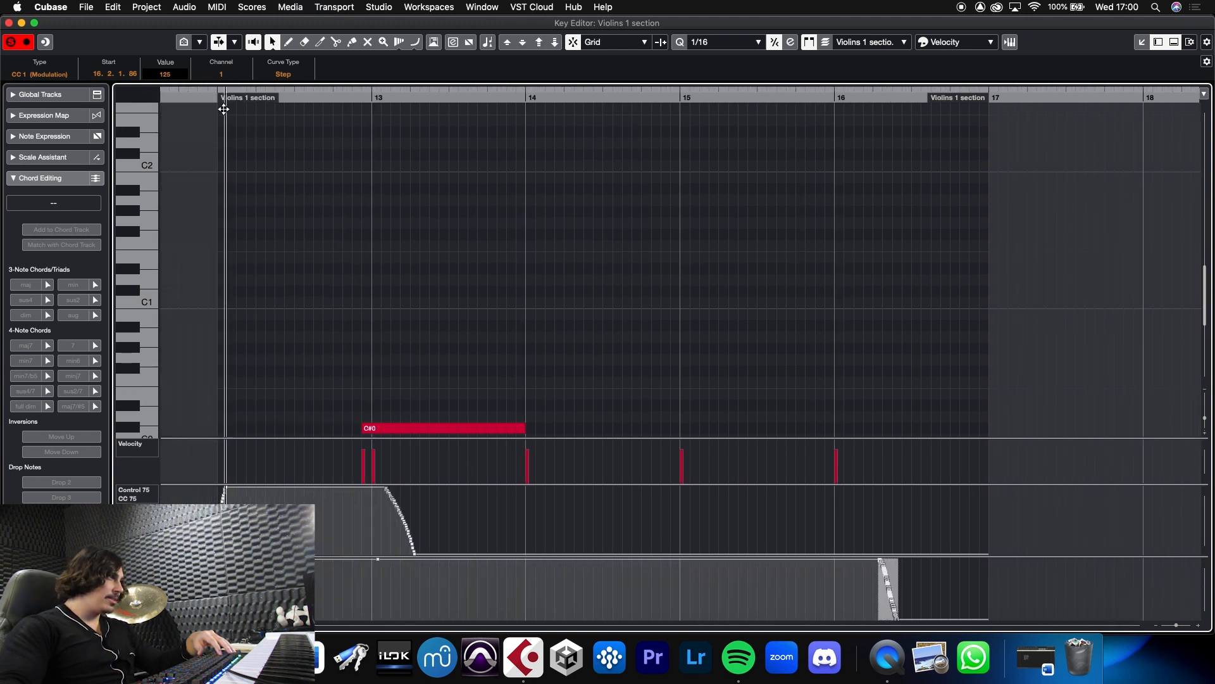
pyautogui.moveTo(375, 493); pyautogui.dragTo(479, 557)
pyautogui.press('super+Right')
pyautogui.press('super+Right')
pyautogui.press('super+Right')
pyautogui.press('super+Right')
pyautogui.press('super+Right')
pyautogui.press('super+Right')
pyautogui.press('super+Right')
pyautogui.press('super+Right')
pyautogui.press('super+Right')
pyautogui.press('super+Right')
pyautogui.press('super+Right')
pyautogui.press('super+Right')
pyautogui.press('super+Right')
pyautogui.press('super+Right')
pyautogui.press('super+Right')
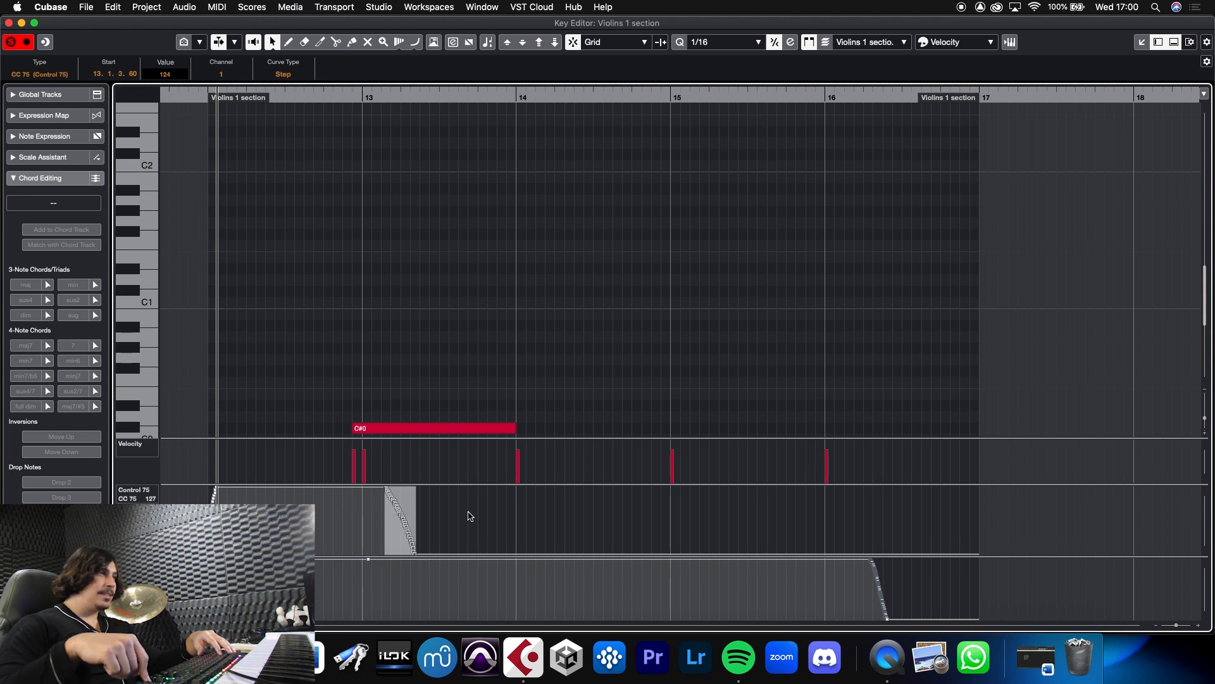
pyautogui.press('super+Right')
pyautogui.press('super+Right')
pyautogui.press('super+Right')
pyautogui.press('super+Right')
pyautogui.press('super+Right')
pyautogui.press('super+Right')
pyautogui.press('super+Right')
pyautogui.press('super+Right')
pyautogui.press('super+Right')
pyautogui.press('super+Right')
pyautogui.press('super+Right')
pyautogui.press('super+Right')
pyautogui.press('super+Right')
pyautogui.press('super+Right')
pyautogui.press('super+Right')
pyautogui.press('super+Right')
pyautogui.press('super+Right')
pyautogui.press('super+Right')
pyautogui.press('super+Right')
pyautogui.press('super+Right')
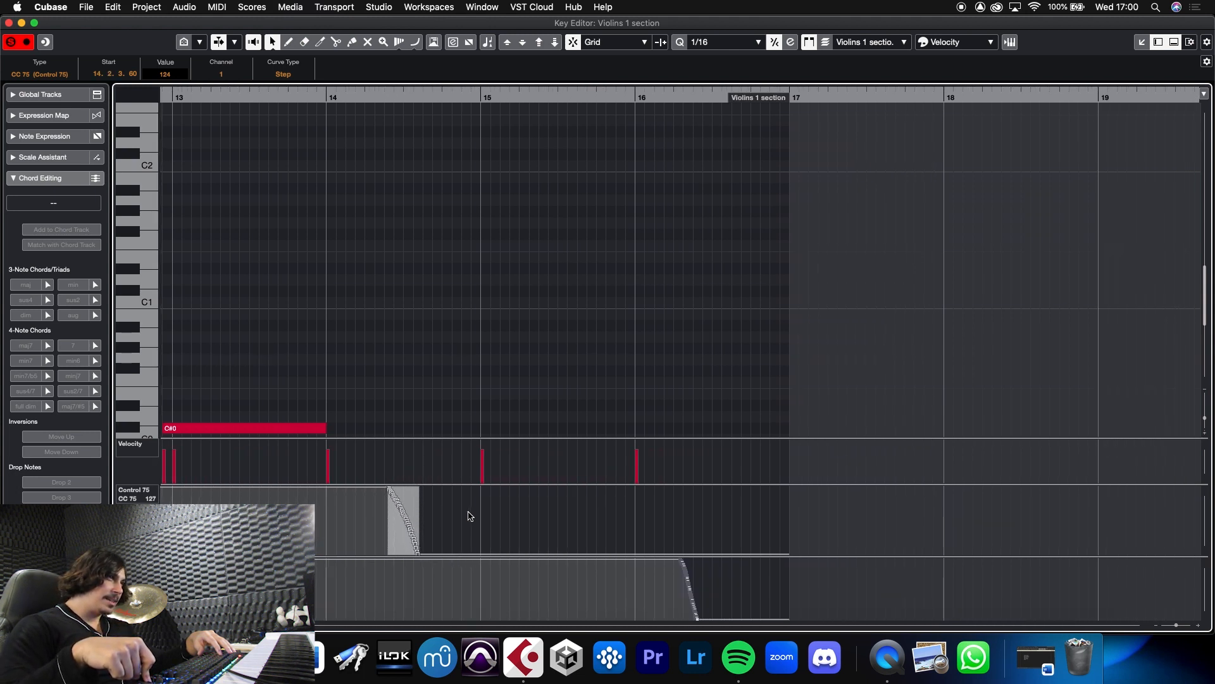
pyautogui.press('super+Right')
pyautogui.press('super+Right')
pyautogui.press('super+Right')
pyautogui.press('super+Right')
pyautogui.press('super+Right')
pyautogui.press('super+Right')
pyautogui.press('super+Right')
pyautogui.press('super+Right')
pyautogui.press('super+Right')
pyautogui.press('super+Right')
pyautogui.press('super+Right')
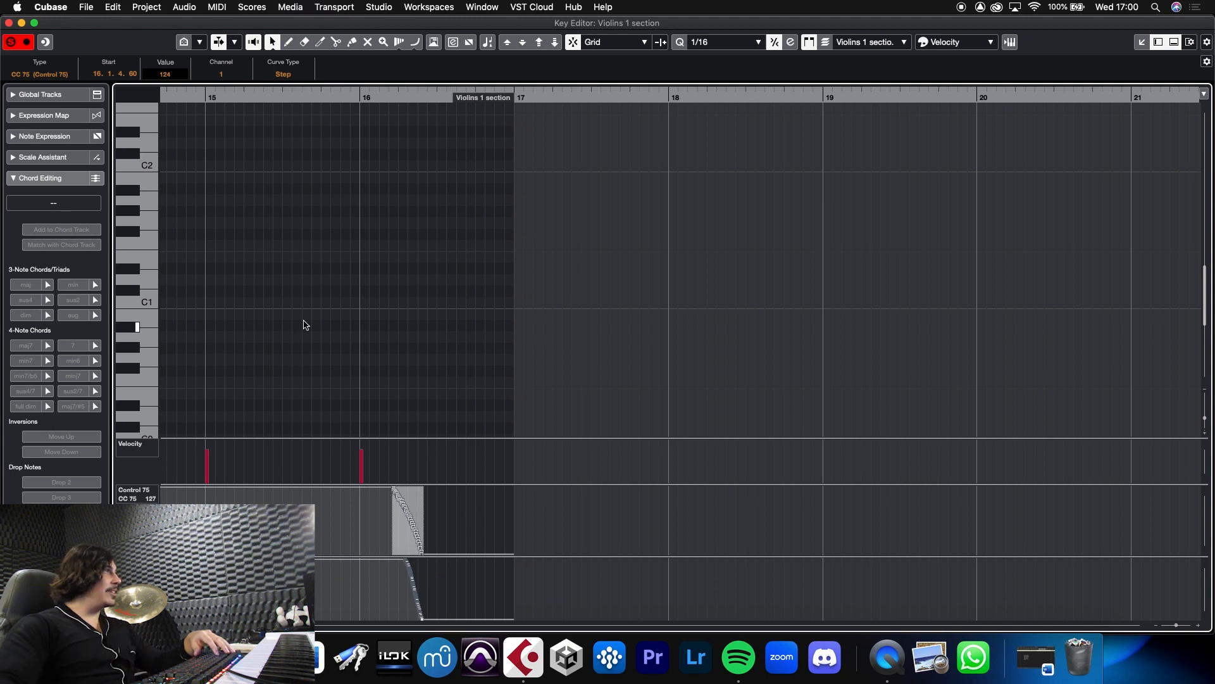
# Open the Violins 1 Solo part at bar 12 and shift its Control 75 fade-out points from bar 13 to 16.2.1.70
pyautogui.click(9, 23)
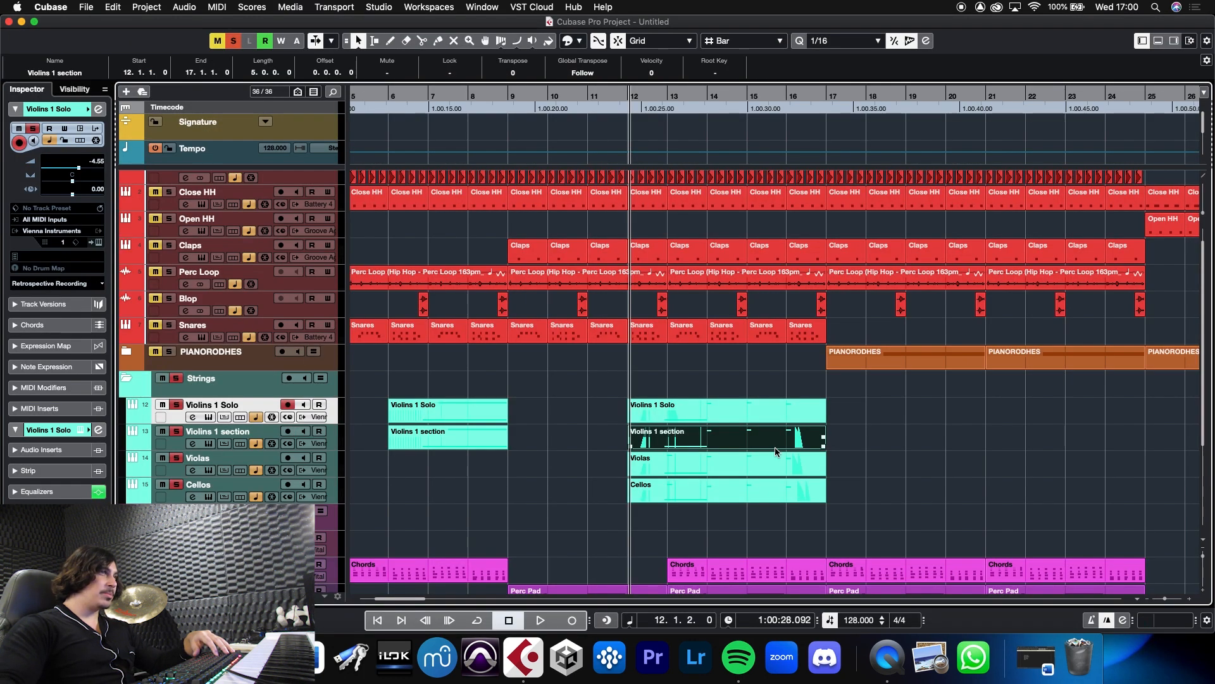
pyautogui.doubleClick(717, 418)
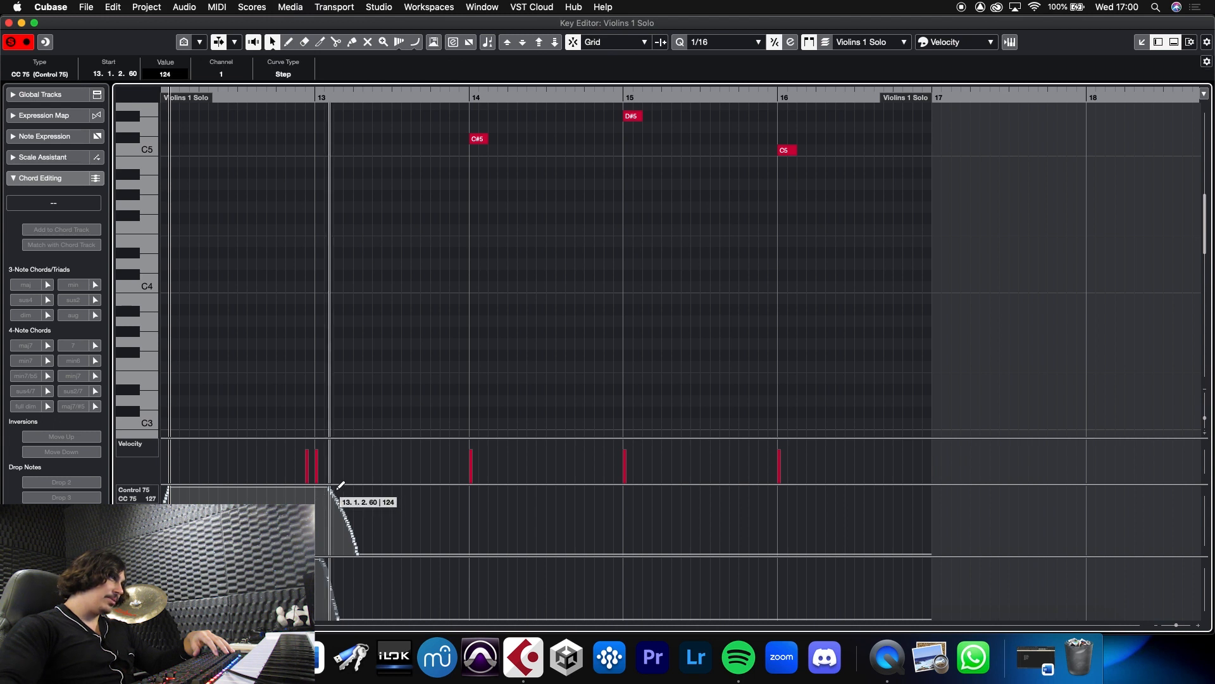
pyautogui.moveTo(322, 489); pyautogui.dragTo(420, 535)
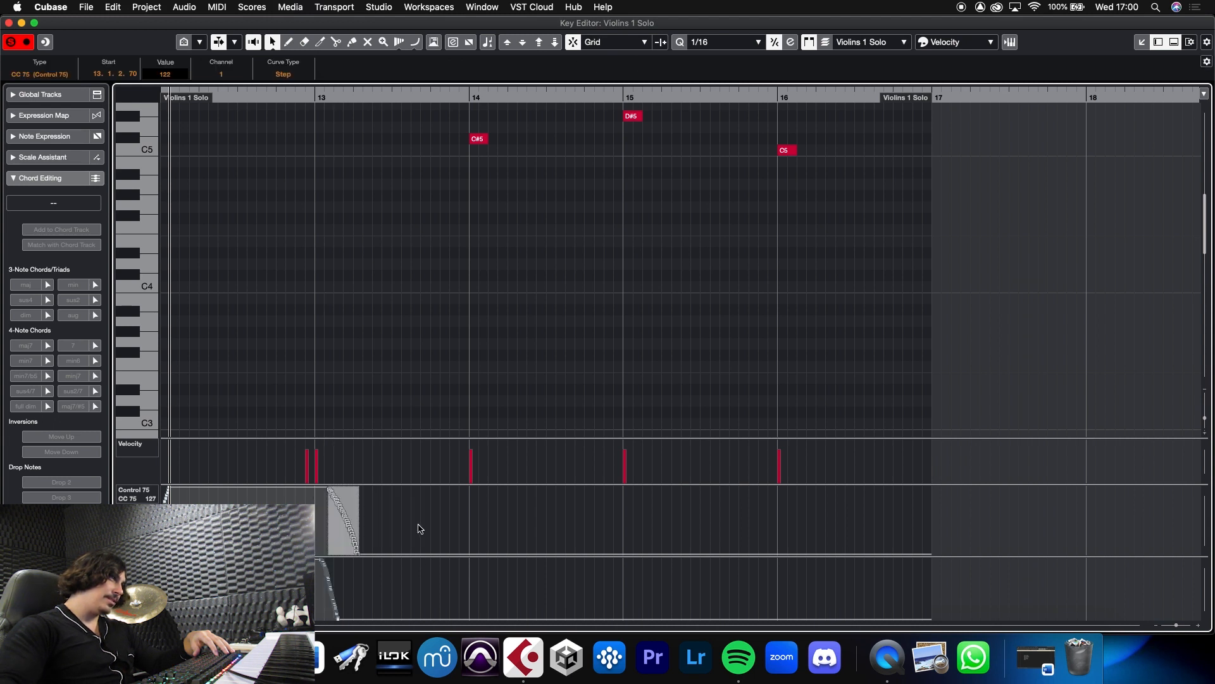
pyautogui.press('super+Right')
pyautogui.press('super+Right')
pyautogui.press('super+Right')
pyautogui.press('super+Right')
pyautogui.press('super+Right')
pyautogui.press('super+Right')
pyautogui.press('super+Right')
pyautogui.press('super+Right')
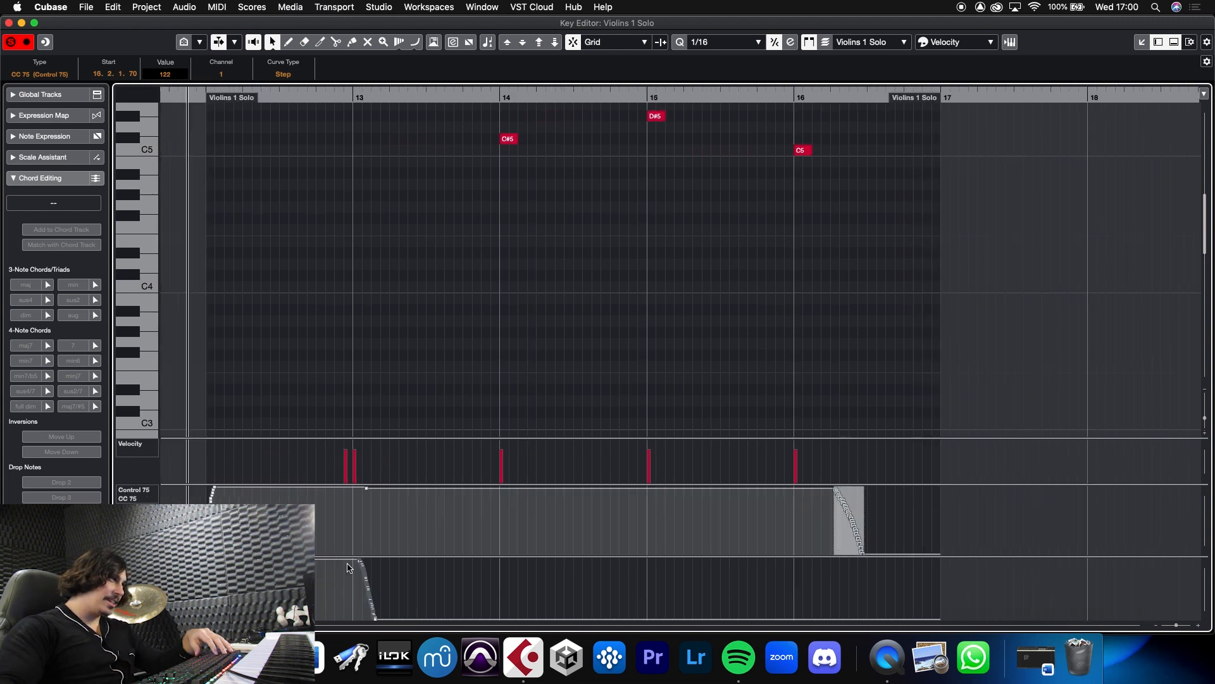
# Select the Violins 1 Solo modulation fade-out points in bar 13 and shift them to start at 16.2.4.96
pyautogui.moveTo(348, 568); pyautogui.dragTo(447, 596)
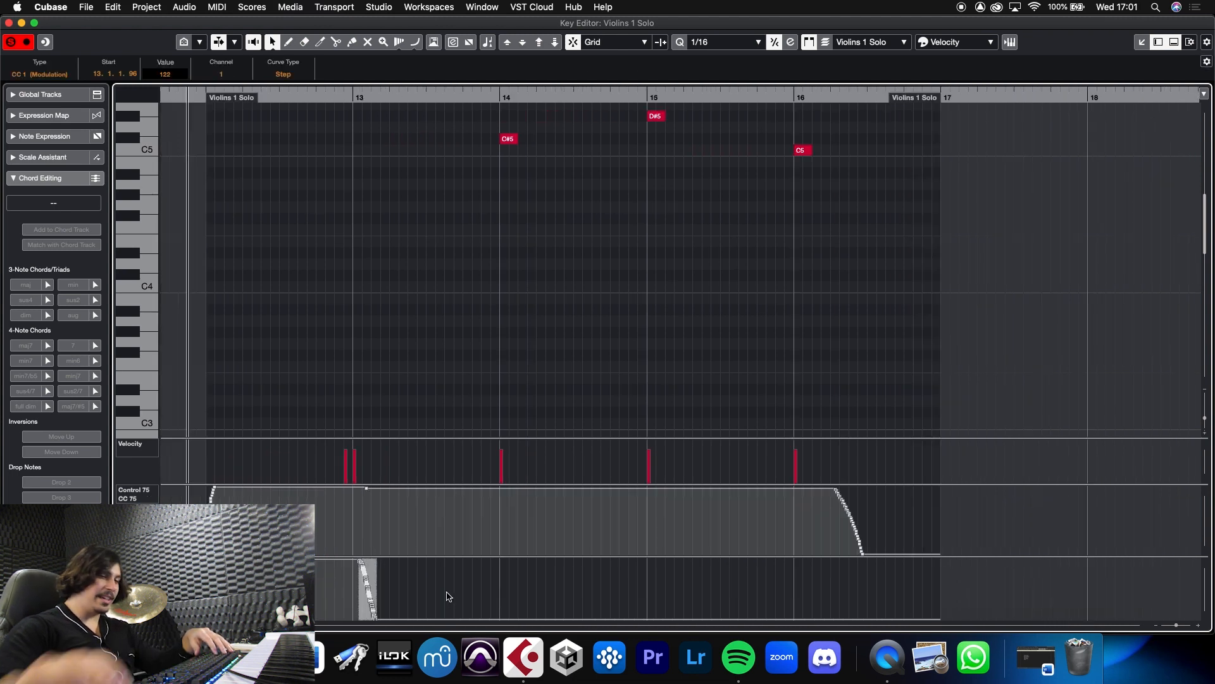
pyautogui.press('super+Right')
pyautogui.press('super+Right')
pyautogui.press('super+Right')
pyautogui.press('super+Right')
pyautogui.press('super+Right')
pyautogui.press('super+Right')
pyautogui.press('super+Right')
pyautogui.press('super+Right')
pyautogui.press('super+Right')
pyautogui.press('super+Right')
pyautogui.press('super+Right')
pyautogui.press('super+Right')
pyautogui.press('super+Right')
pyautogui.press('super+Right')
pyautogui.press('super+Right')
pyautogui.press('super+Right')
pyautogui.press('super+Right')
pyautogui.press('super+Right')
pyautogui.press('super+Right')
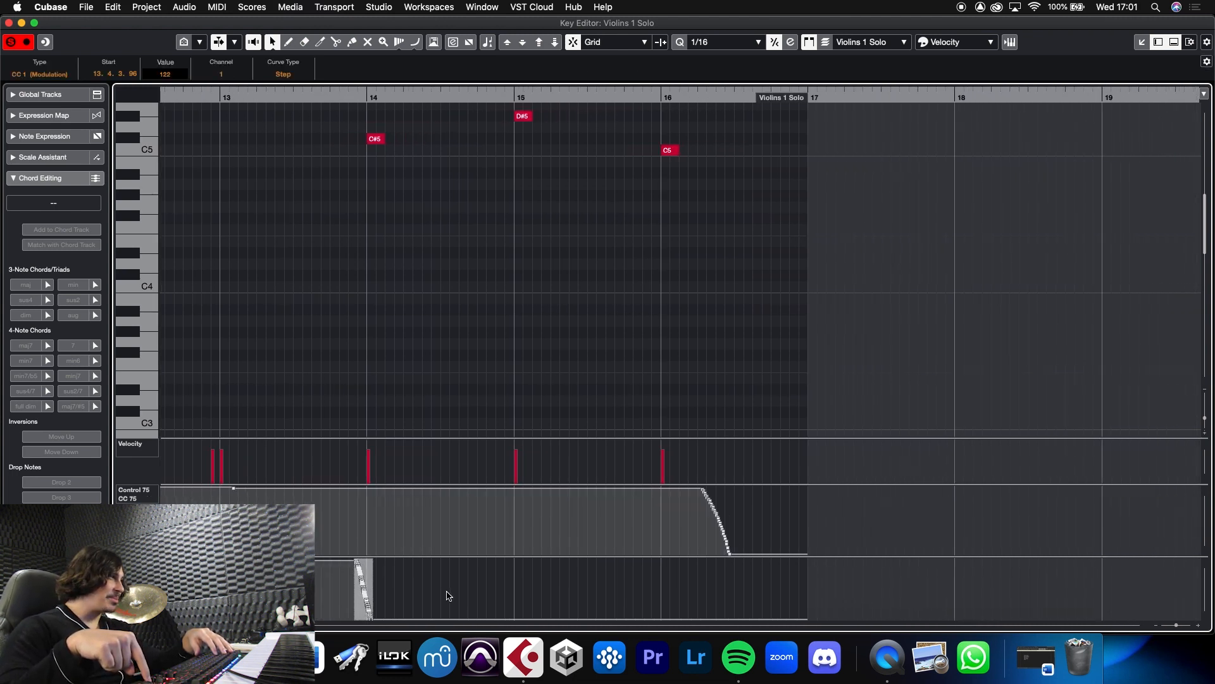
pyautogui.press('super+Right')
pyautogui.press('super+Right')
pyautogui.press('super+Right')
pyautogui.press('super+Right')
pyautogui.press('super+Right')
pyautogui.press('super+Right')
pyautogui.press('super+Right')
pyautogui.press('super+Right')
pyautogui.press('super+Right')
pyautogui.press('super+Right')
pyautogui.press('super+Right')
pyautogui.press('super+Right')
pyautogui.press('super+Right')
pyautogui.press('super+Right')
pyautogui.press('super+Right')
pyautogui.press('super+Right')
pyautogui.press('super+Right')
pyautogui.press('super+Right')
pyautogui.press('super+Right')
pyautogui.press('super+Right')
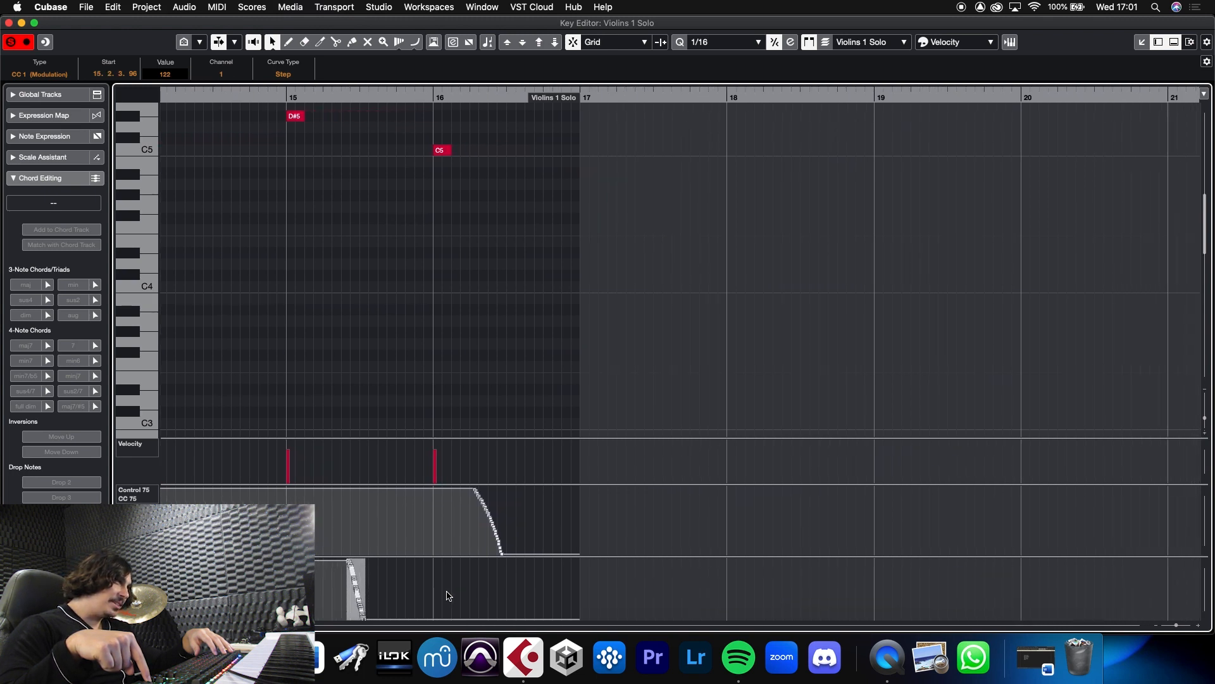
pyautogui.press('super+Right')
pyautogui.press('super+Right')
pyautogui.press('super+Right')
pyautogui.press('super+Right')
pyautogui.press('super+Right')
pyautogui.press('super+Right')
pyautogui.press('super+Right')
pyautogui.press('super+Right')
pyautogui.press('super+Right')
pyautogui.press('super+Right')
pyautogui.press('super+Right')
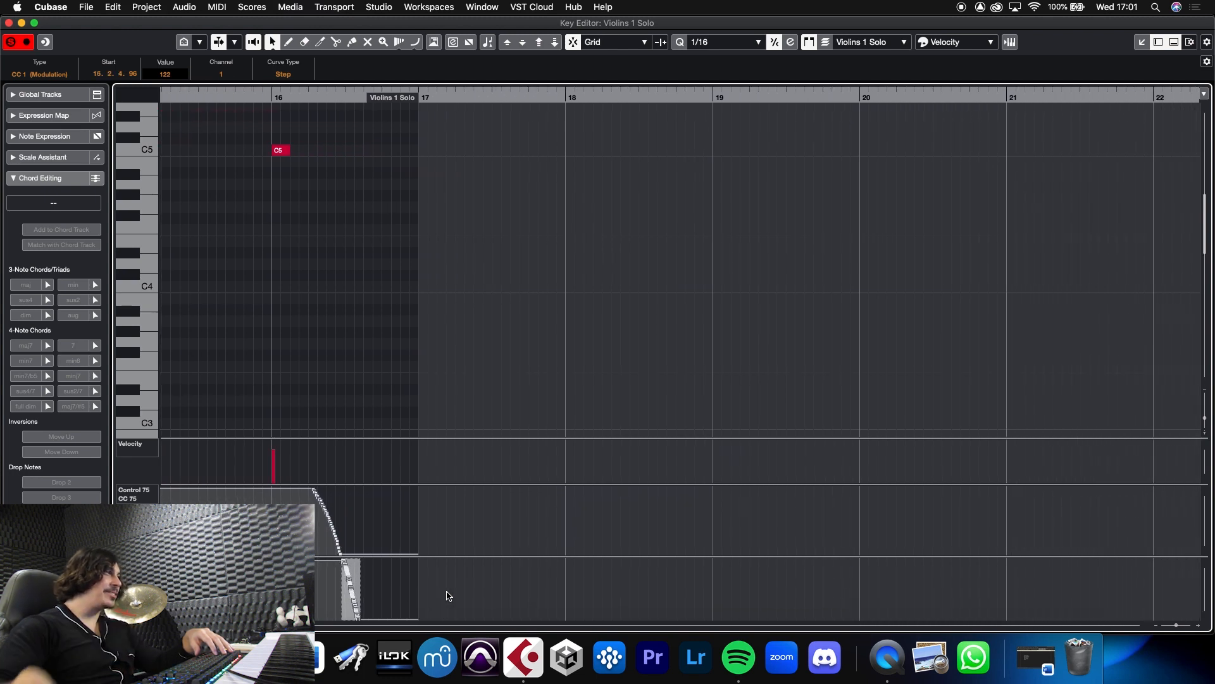
# Draw a pitchbend step at 12.3.1.0 in the Violins 1 Solo part and lower it to about -2938
pyautogui.click(9, 24)
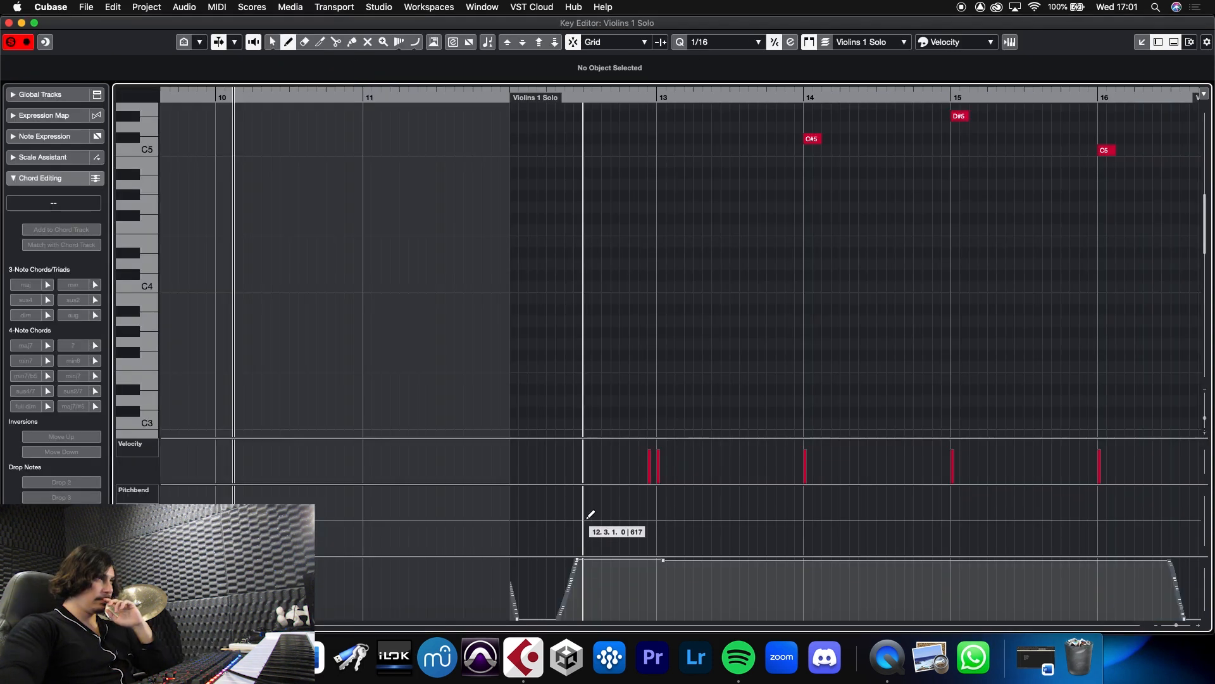
pyautogui.moveTo(585, 519); pyautogui.dragTo(584, 514)
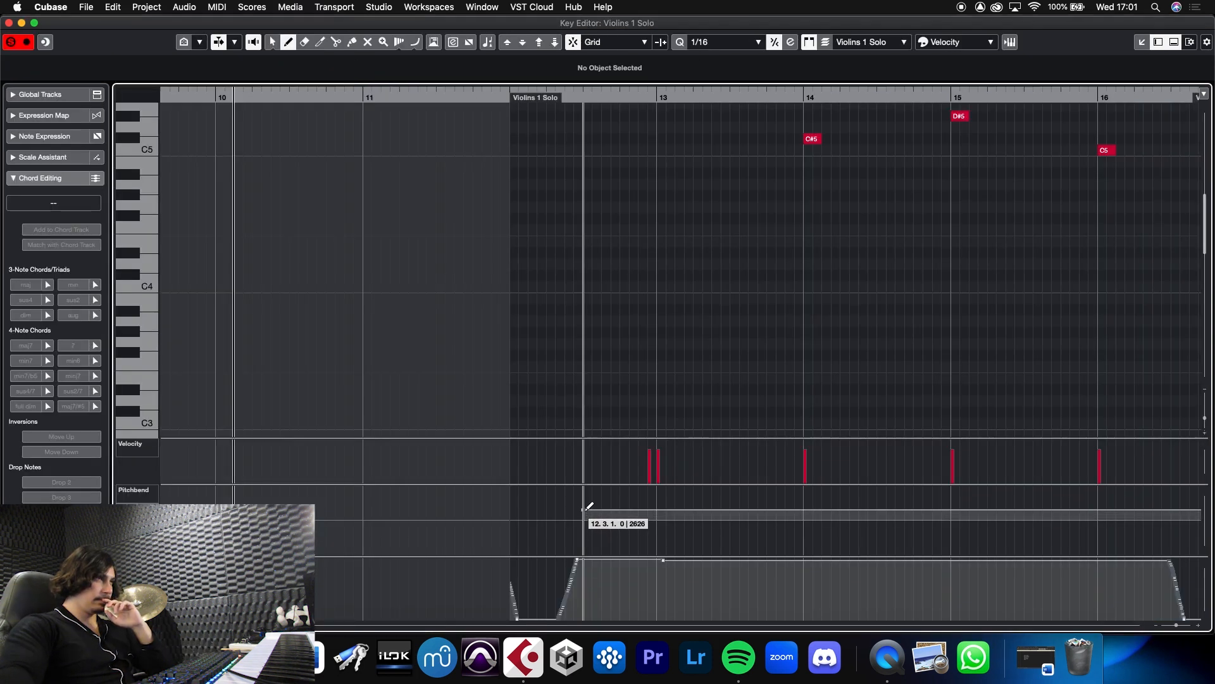
pyautogui.moveTo(589, 506); pyautogui.dragTo(590, 528)
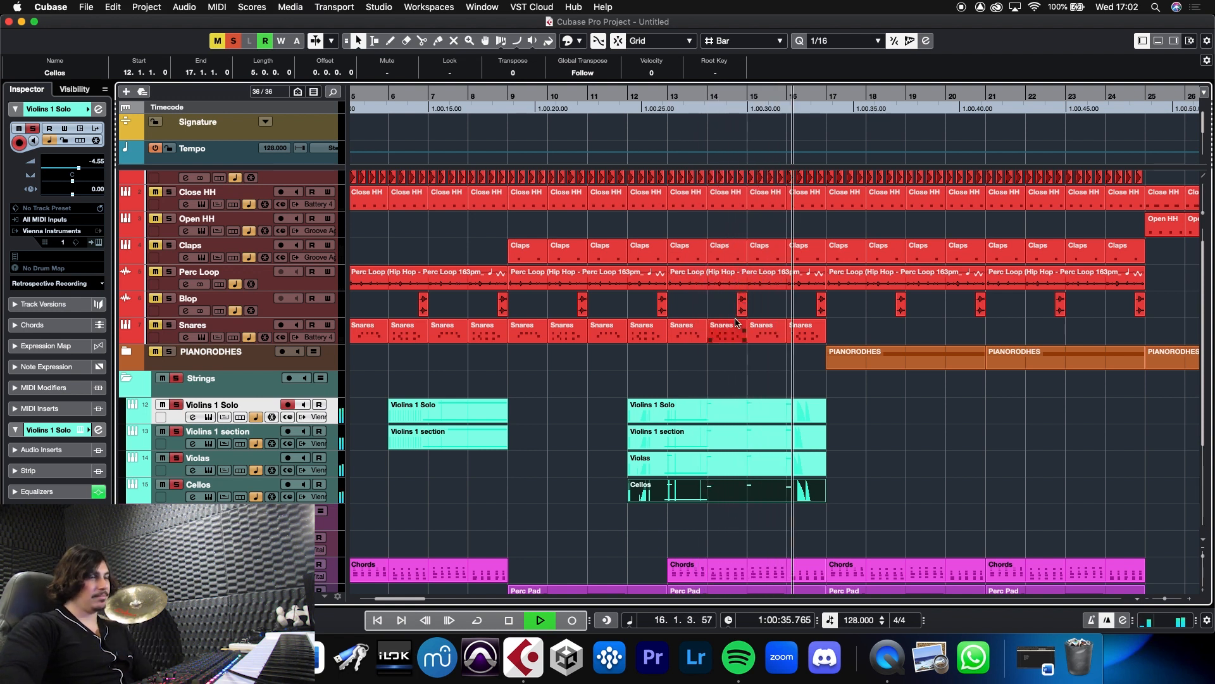
# Play back the string parts from about bar 11 and inspect the Violins 1 Solo notes around bars 33 to 38
pyautogui.press('space')
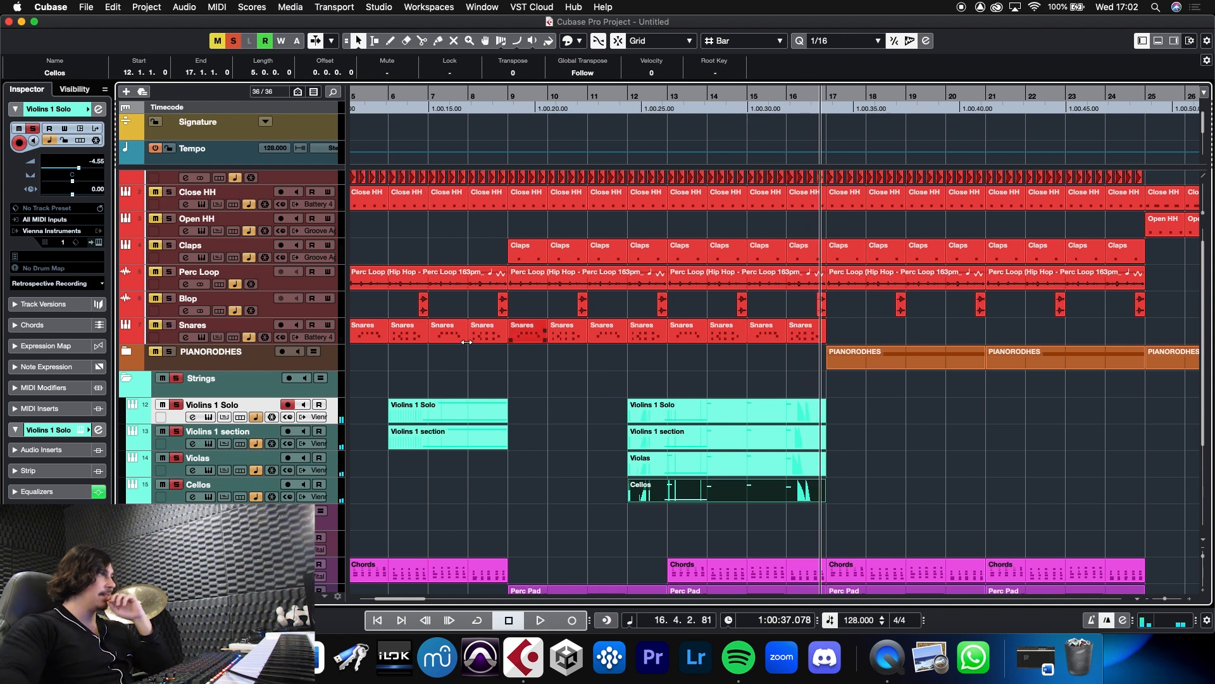
pyautogui.moveTo(630, 98); pyautogui.dragTo(595, 98)
pyautogui.press('space')
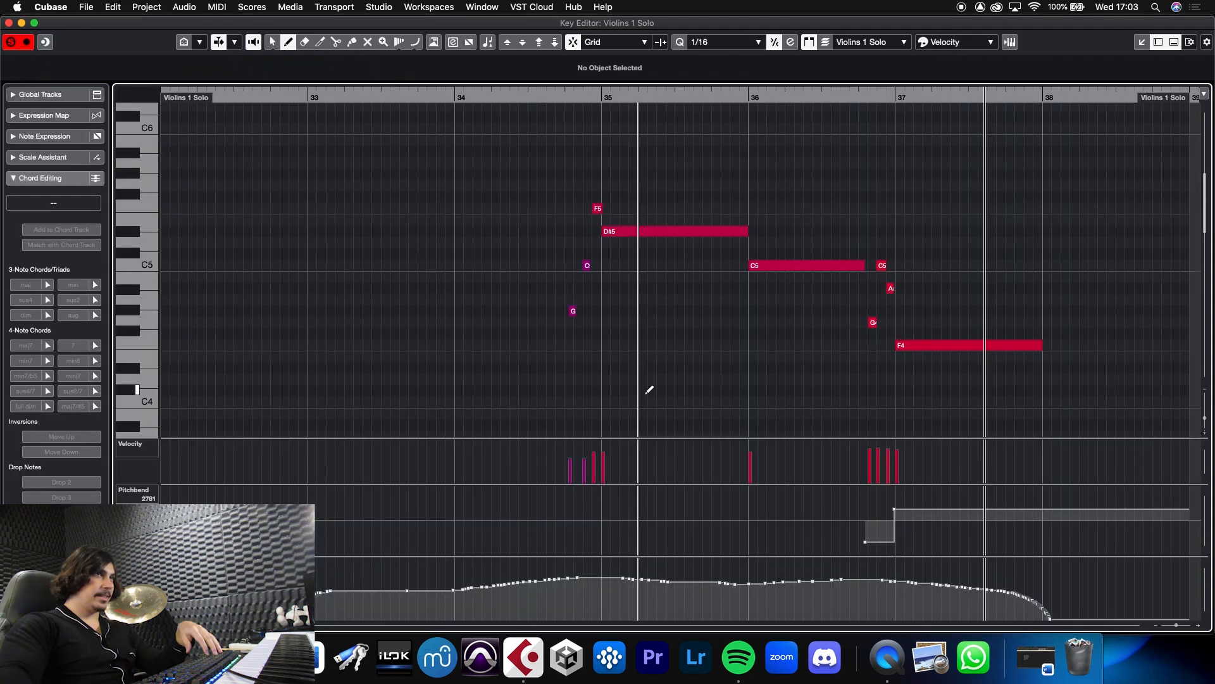
pyautogui.moveTo(1205, 214)
pyautogui.mouseDown()
pyautogui.moveTo(1206, 249)
pyautogui.moveTo(1210, 218)
pyautogui.mouseUp()
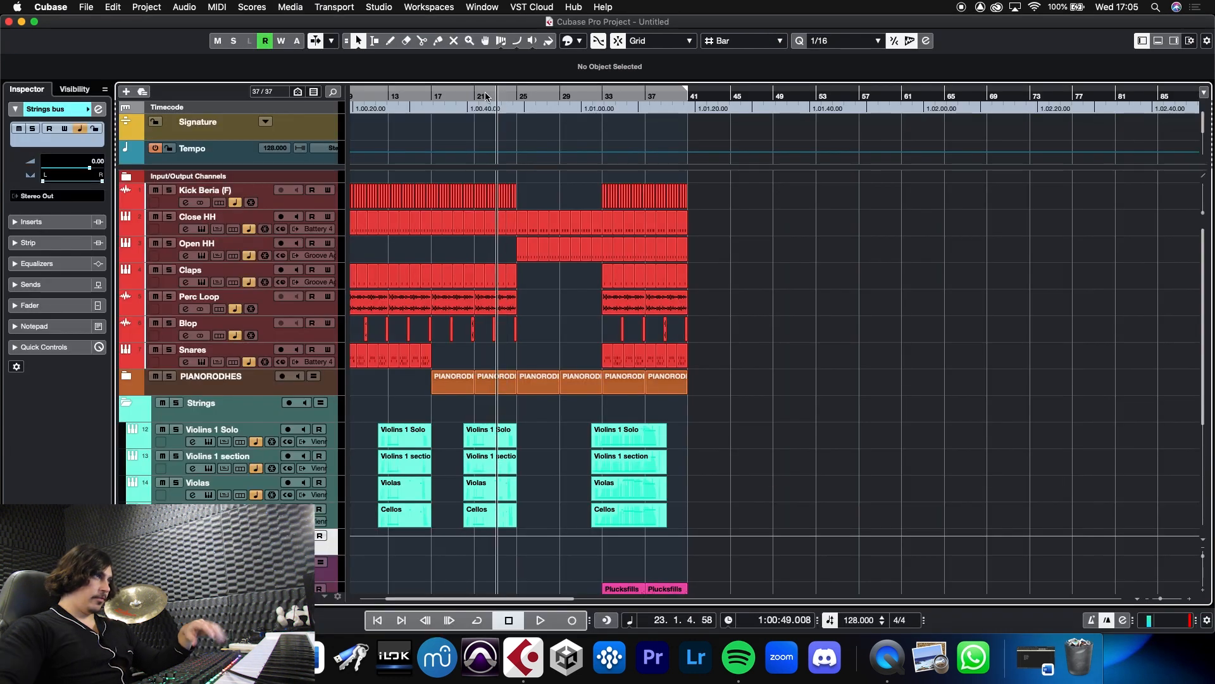
# Examine the mixer channels, routing and inserts from the string tracks through Strings verb and Stereo Out
pyautogui.click(407, 101)
pyautogui.moveTo(407, 101); pyautogui.dragTo(429, 102)
pyautogui.press('F3')
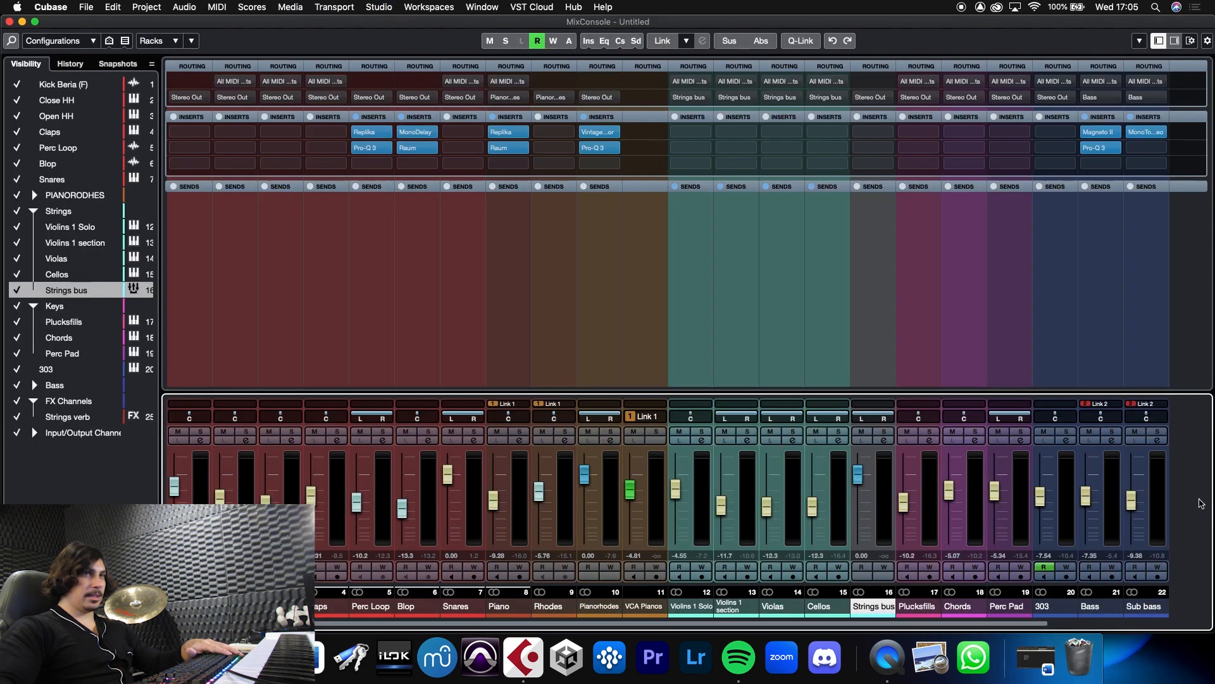
pyautogui.moveTo(1038, 625); pyautogui.dragTo(1213, 614)
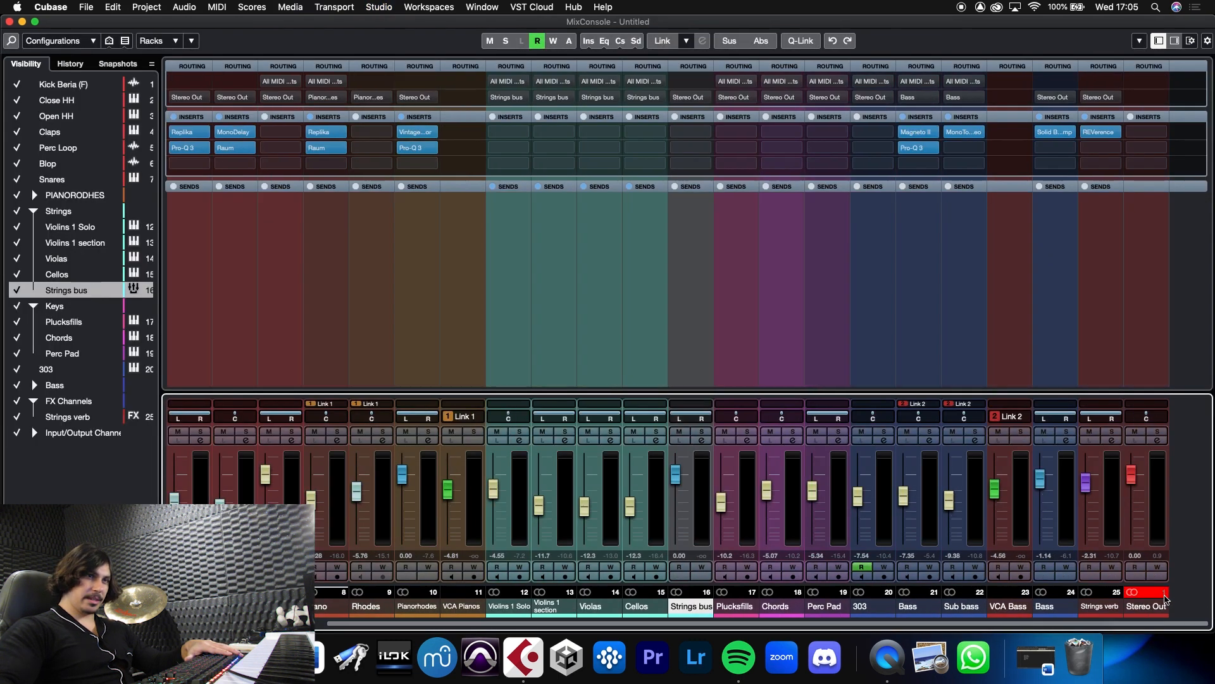
pyautogui.press('F3')
# Open the four string parts starting at bar 12 together in the Key Editor and play them back
pyautogui.moveTo(551, 419); pyautogui.dragTo(540, 515)
pyautogui.doubleClick(509, 514)
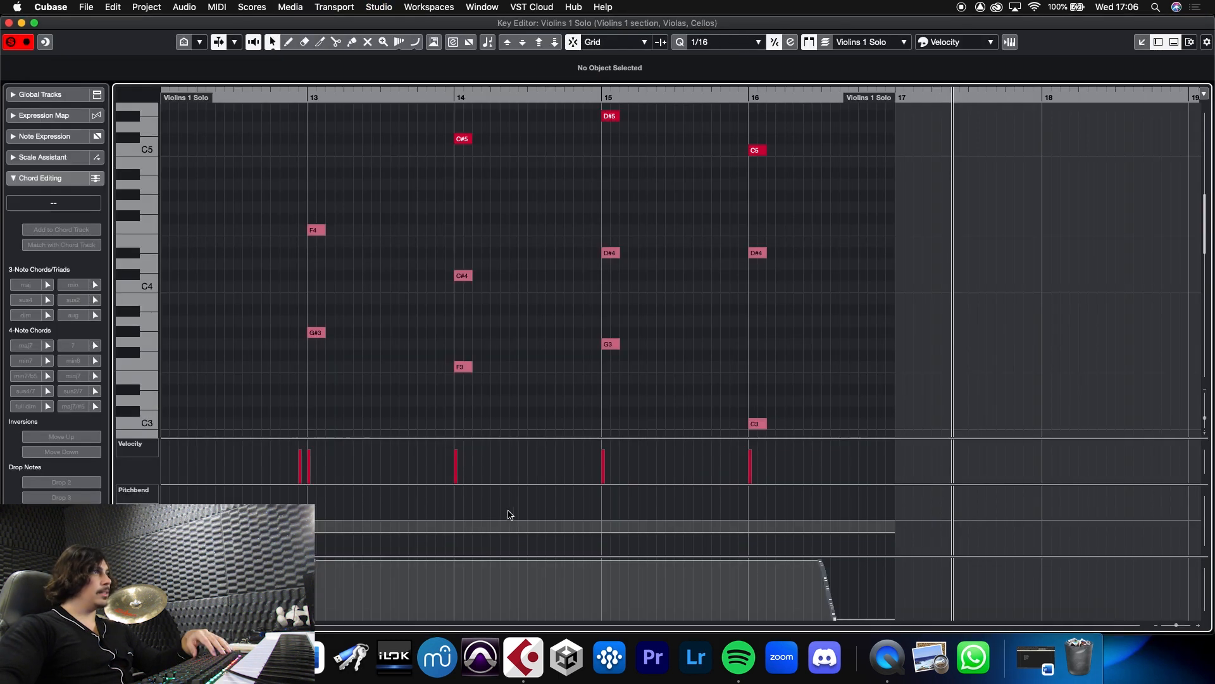
pyautogui.scroll(5, 335, 190)
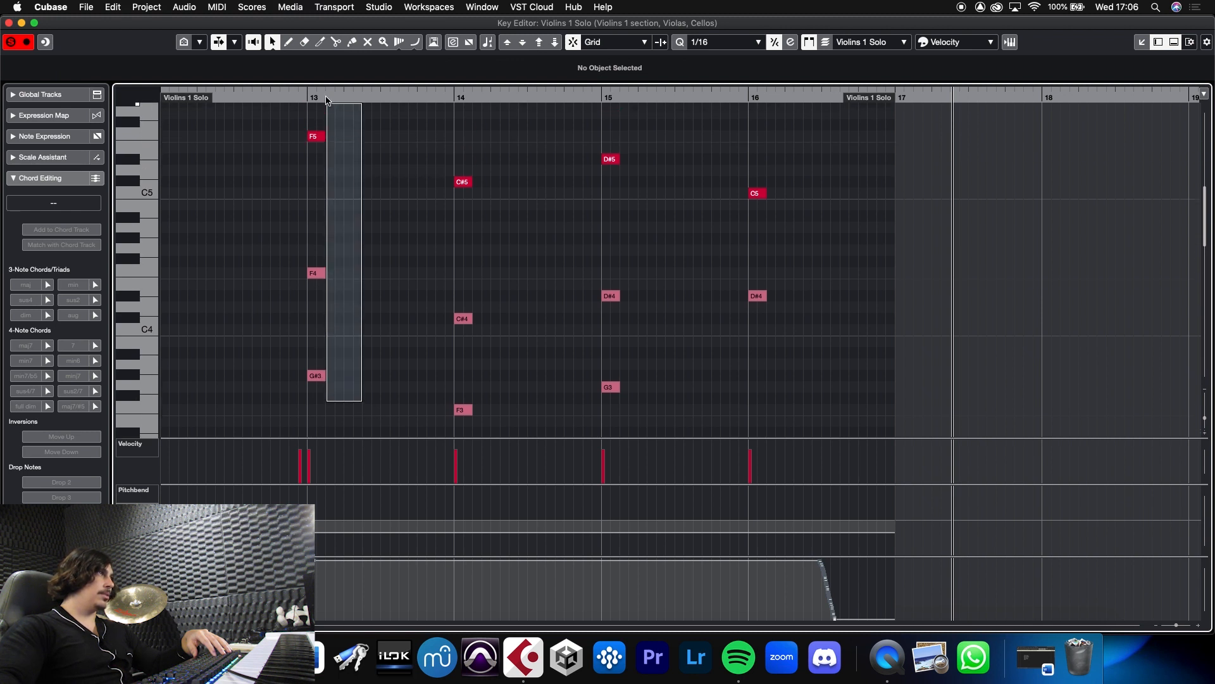
pyautogui.scroll(3, 336, 190)
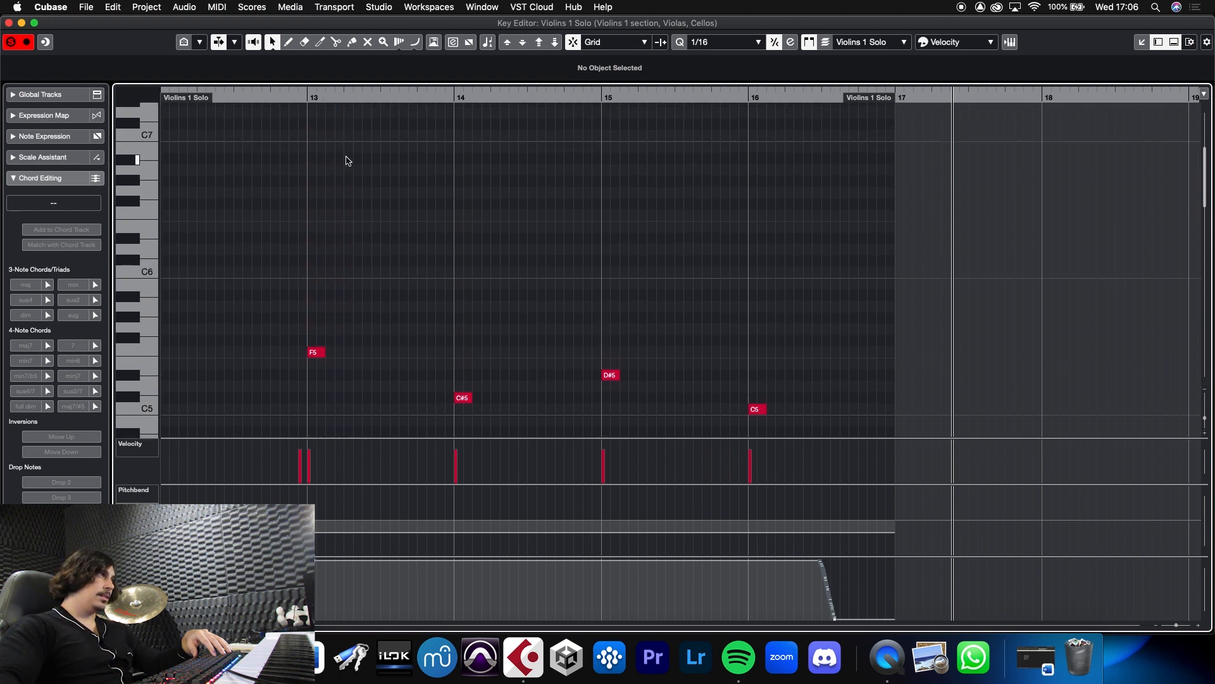
pyautogui.press('space')
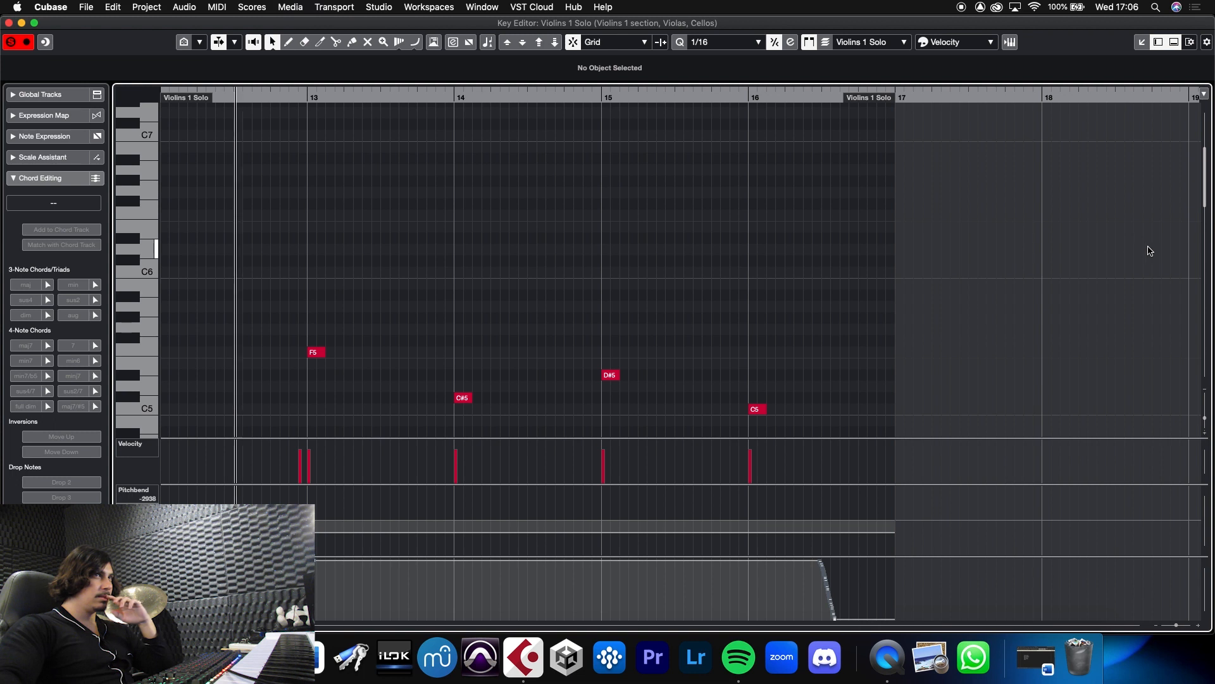
pyautogui.moveTo(1202, 194); pyautogui.dragTo(1173, 271)
# Copy the bar 14 string chord to 14.3.2 and 14.4.2, and play the passage from bar 12
pyautogui.moveTo(505, 409); pyautogui.dragTo(535, 135)
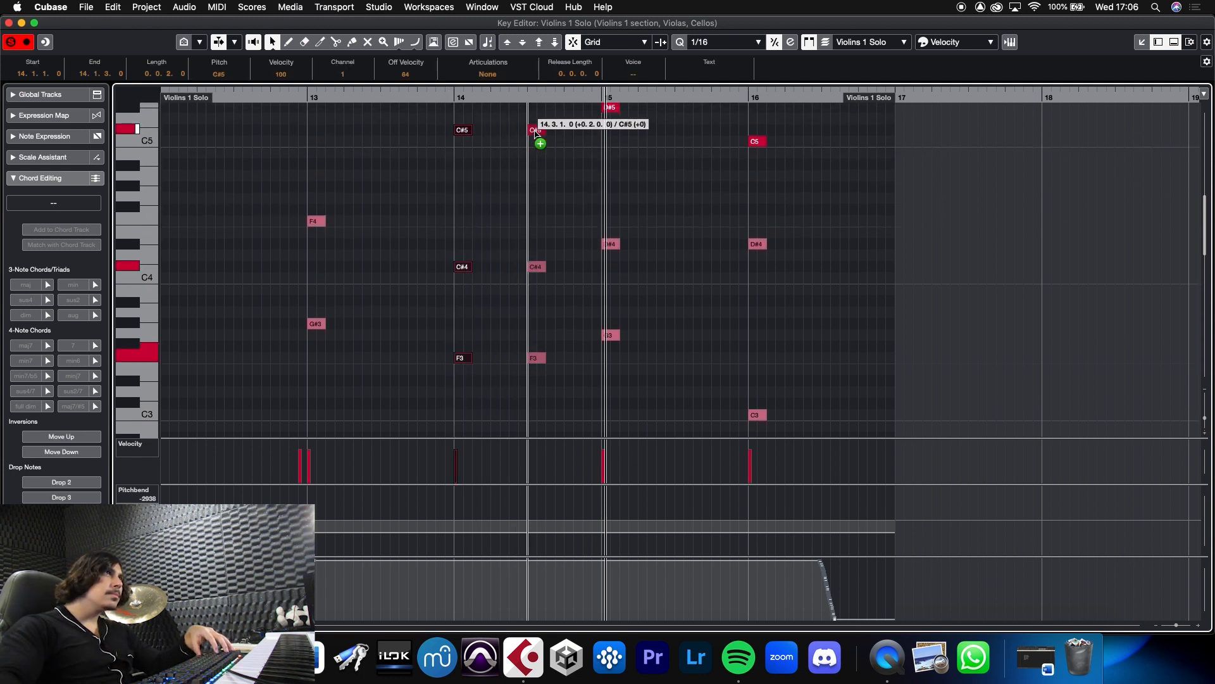
pyautogui.moveTo(543, 132); pyautogui.dragTo(583, 131)
pyautogui.click(500, 100)
pyautogui.moveTo(500, 100); pyautogui.dragTo(277, 101)
pyautogui.press('space')
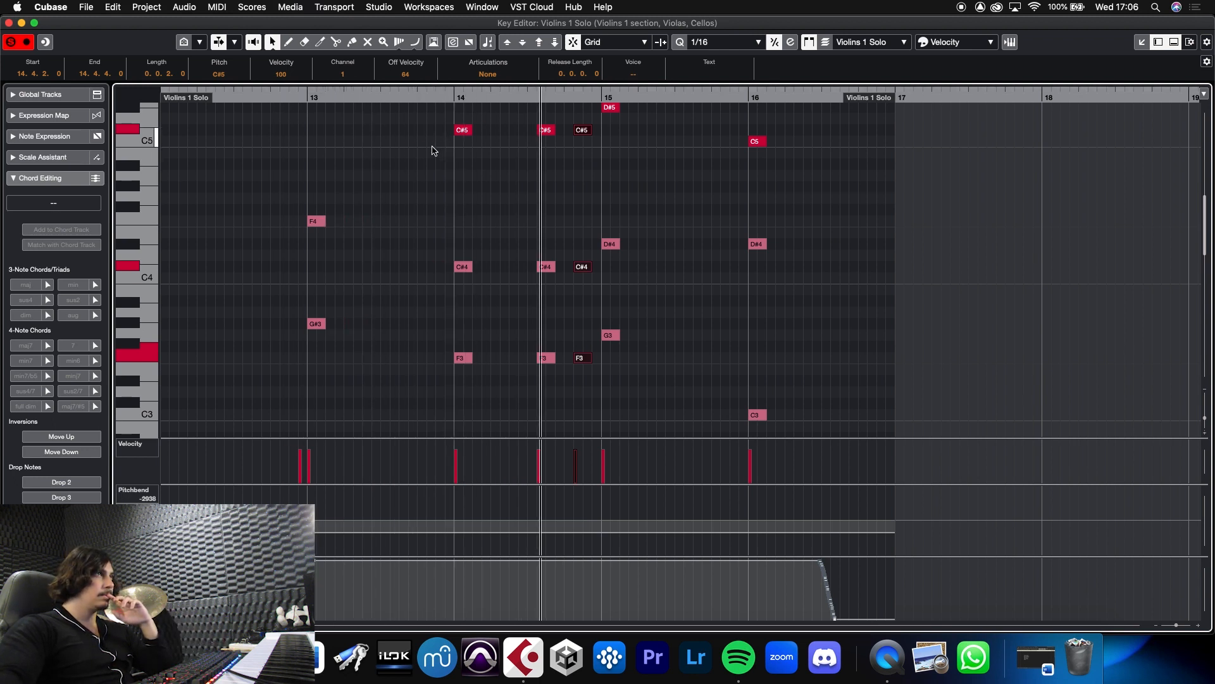
# Nudge the last copied chord in bar 14 to start at 14.4.3 and play the passage
pyautogui.moveTo(561, 97); pyautogui.dragTo(561, 146)
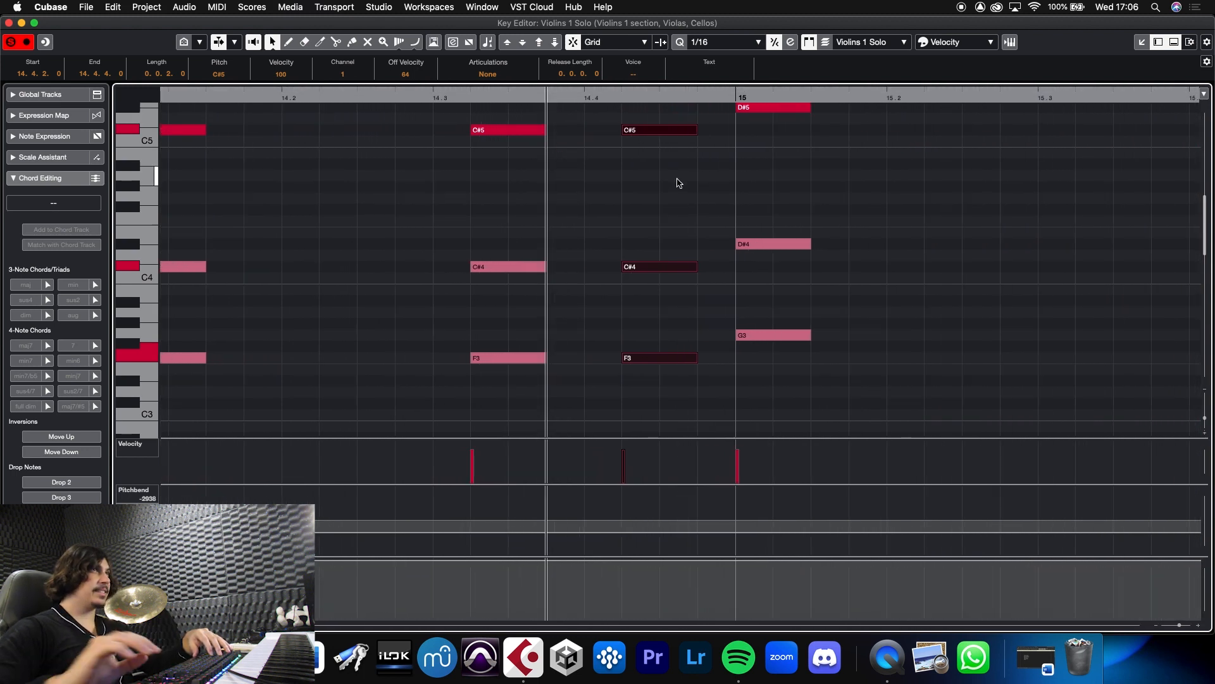
pyautogui.press('super+Right')
pyautogui.scroll(-1, 679, 183)
pyautogui.moveTo(446, 97); pyautogui.dragTo(356, 66)
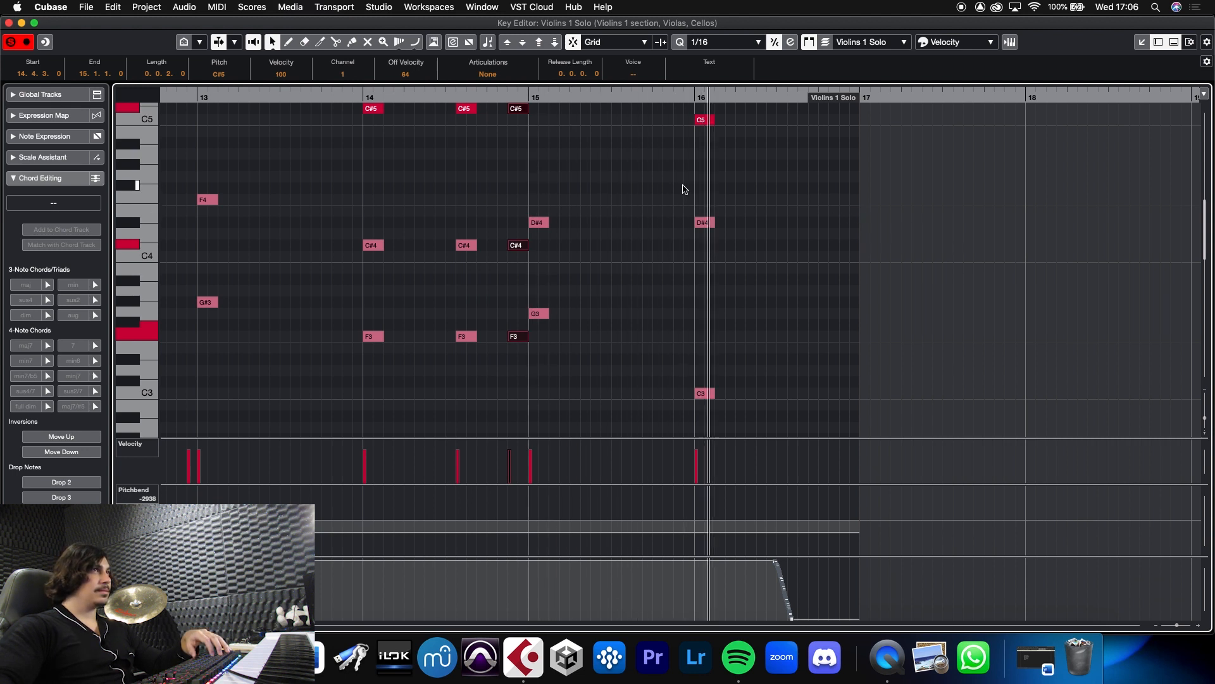
# Copy the bar 15 string chord to 15.2.2 and 15.3.4, and play the phrase from around bar 13
pyautogui.scroll(3, 697, 202)
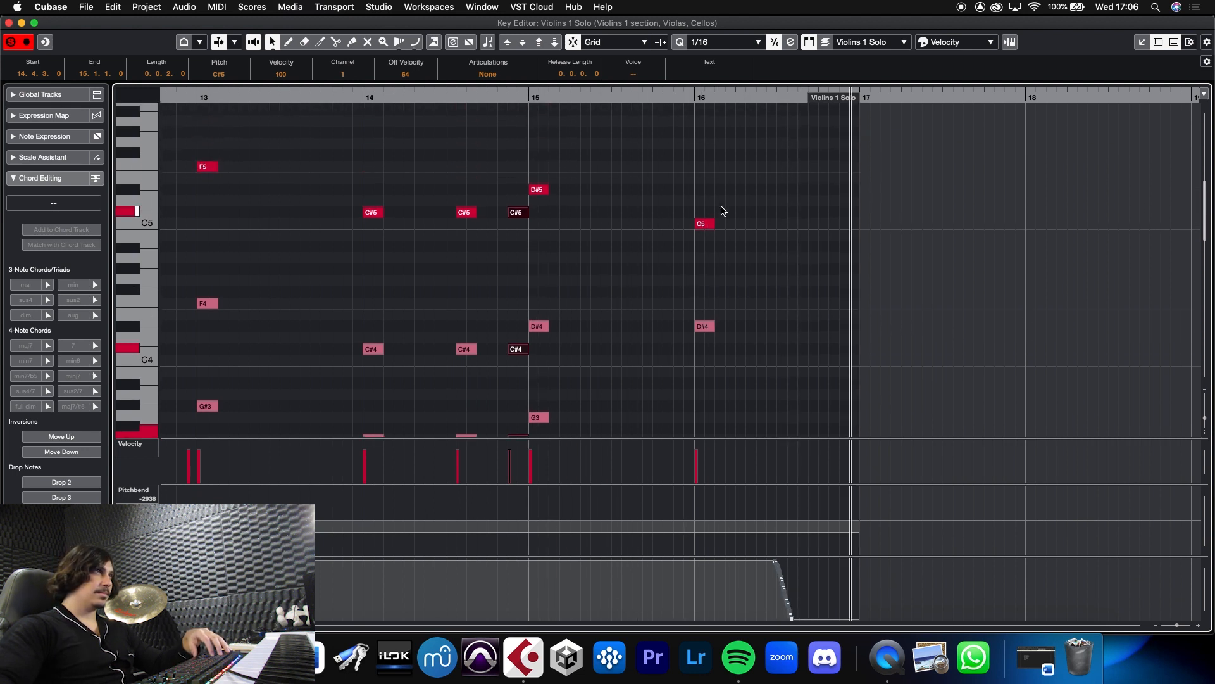
pyautogui.moveTo(593, 168); pyautogui.dragTo(587, 371)
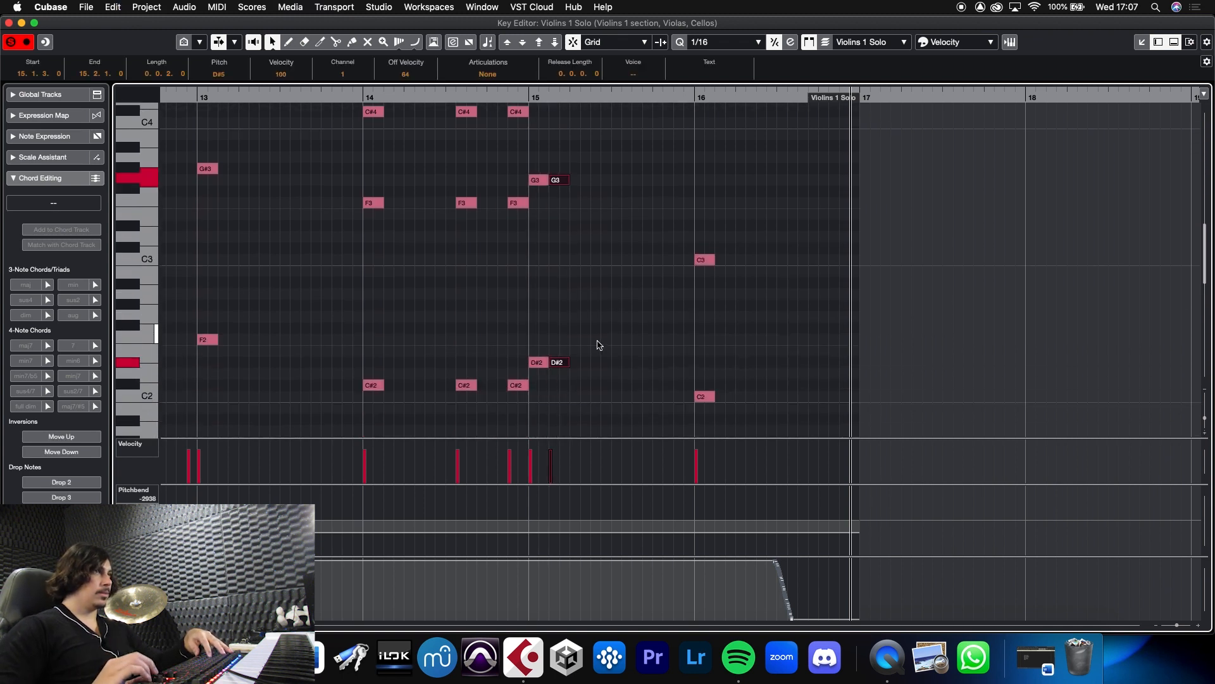
pyautogui.scroll(4, 600, 345)
pyautogui.hotkey('ctrl', 'Right')
pyautogui.hotkey('ctrl', 'Right')
pyautogui.hotkey('ctrl', 'Right')
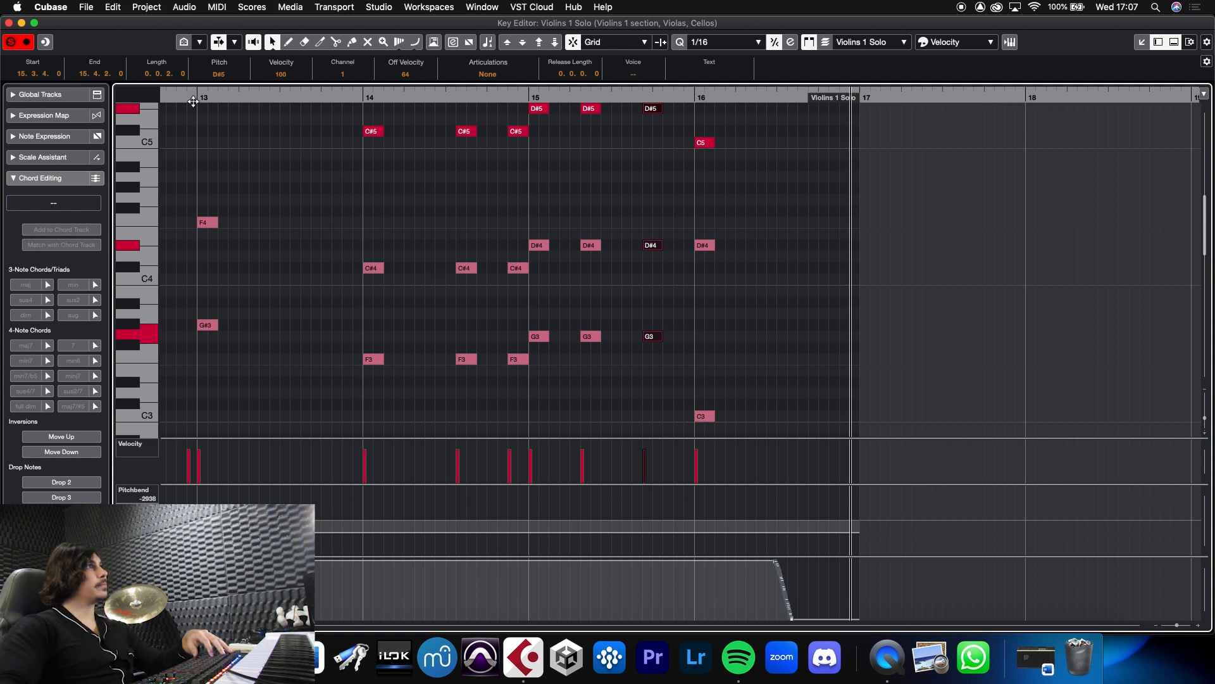
pyautogui.moveTo(193, 102); pyautogui.dragTo(298, 101)
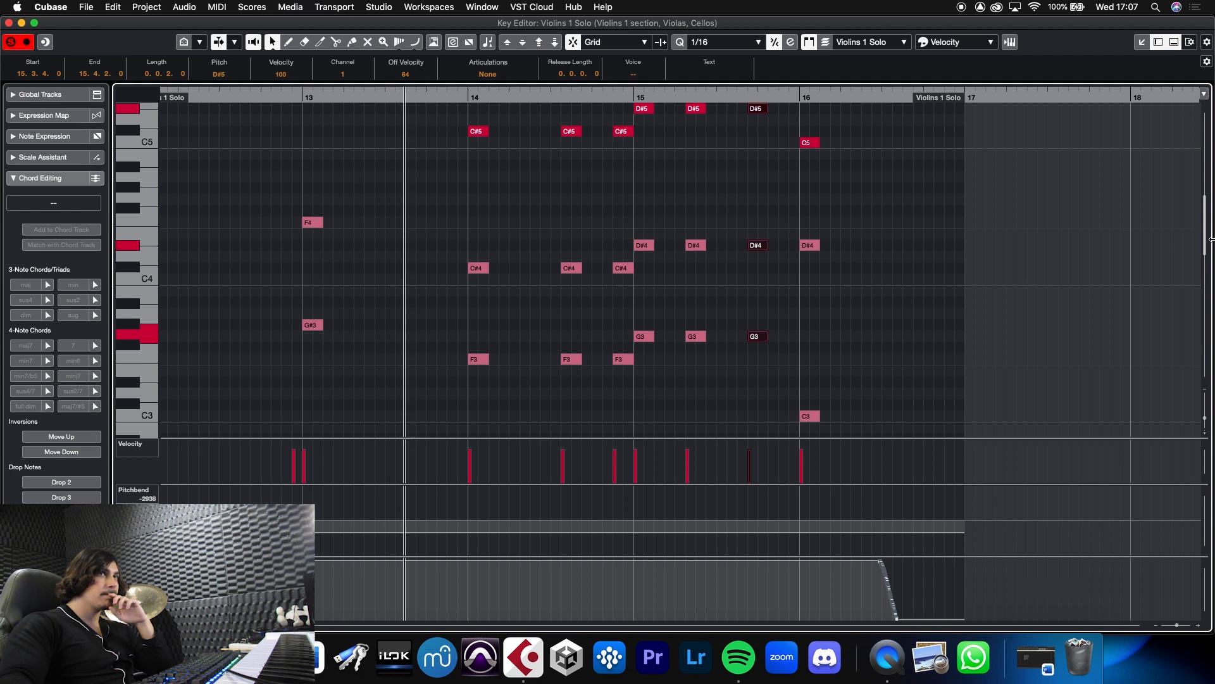
pyautogui.moveTo(1211, 244)
pyautogui.mouseDown()
pyautogui.moveTo(1211, 184)
pyautogui.moveTo(1207, 255)
pyautogui.mouseUp()
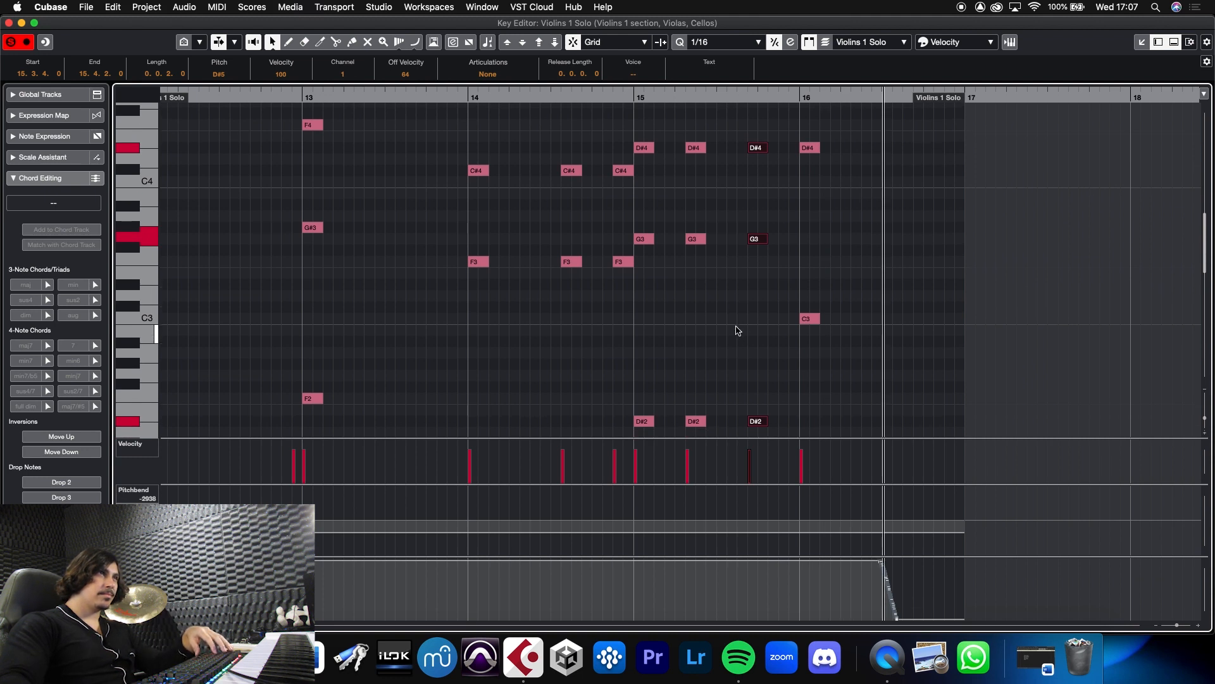
# Shift both copied chords in bar 15 to start at 15.2.4 and 15.4.2, and play the phrase
pyautogui.moveTo(777, 424); pyautogui.dragTo(677, 113)
pyautogui.scroll(-3, 676, 112)
pyautogui.press('super+Right')
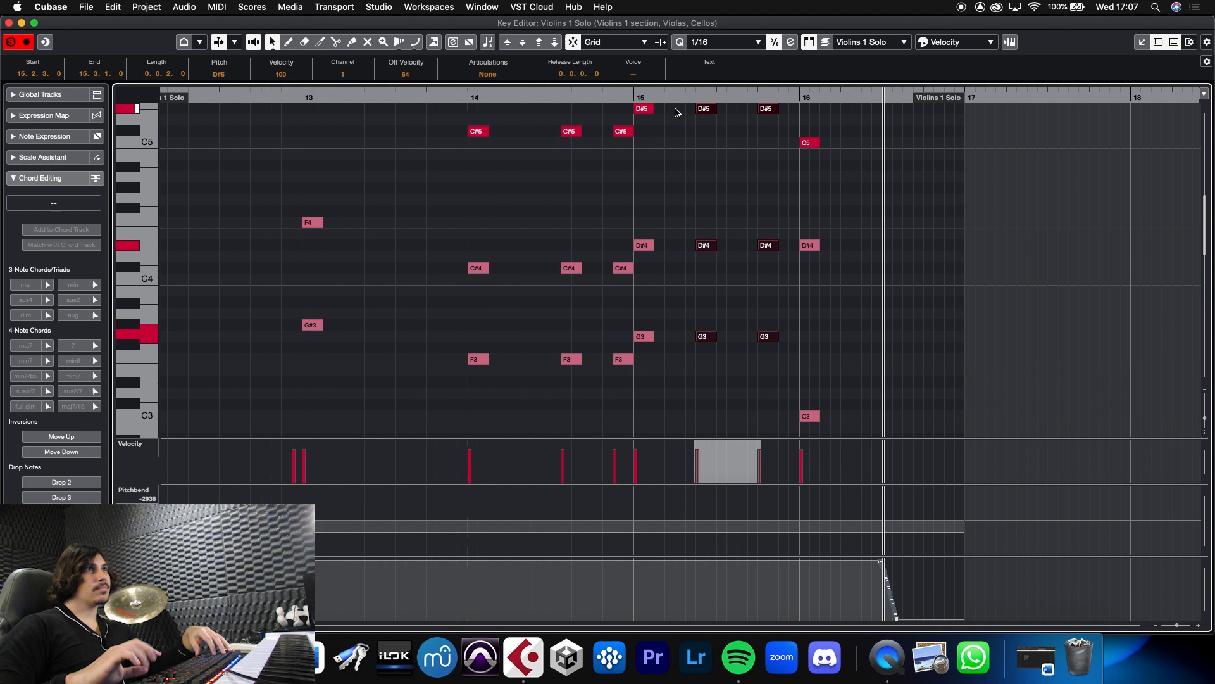
pyautogui.press('super+Right')
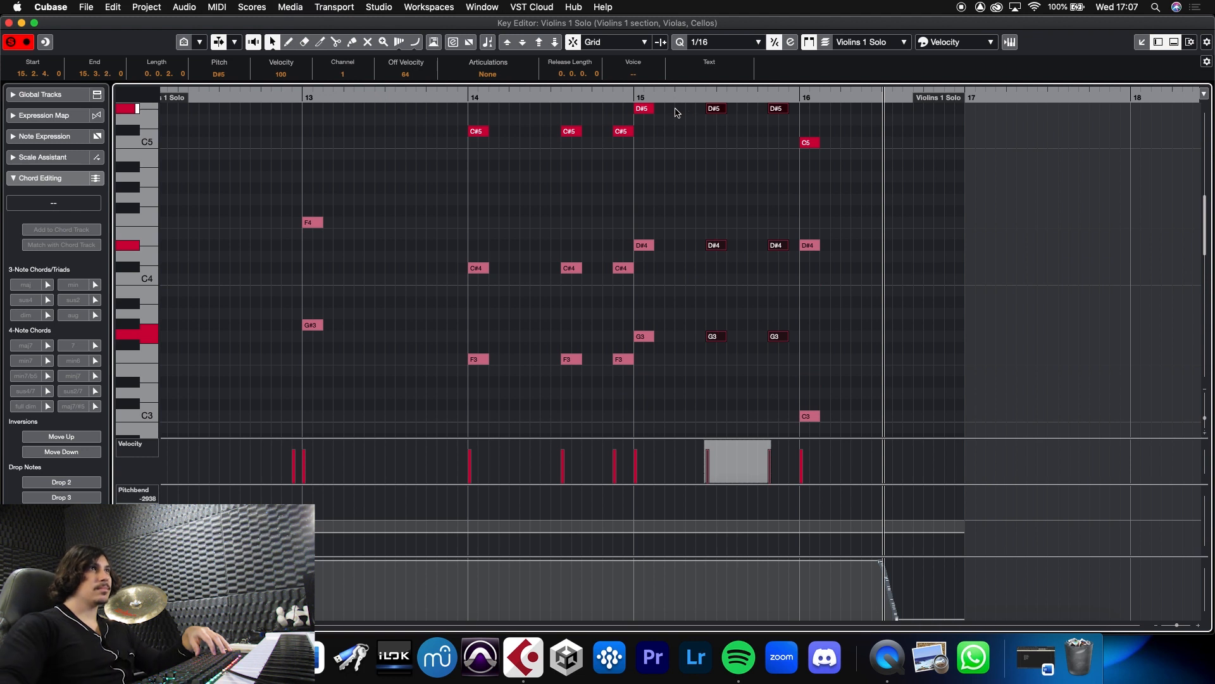
pyautogui.moveTo(659, 97); pyautogui.dragTo(261, 130)
pyautogui.press('space')
# Check the low string notes, close the Key Editor and play the arrangement from about bar 9
pyautogui.scroll(-1, 1205, 216)
pyautogui.scroll(-3, 1204, 215)
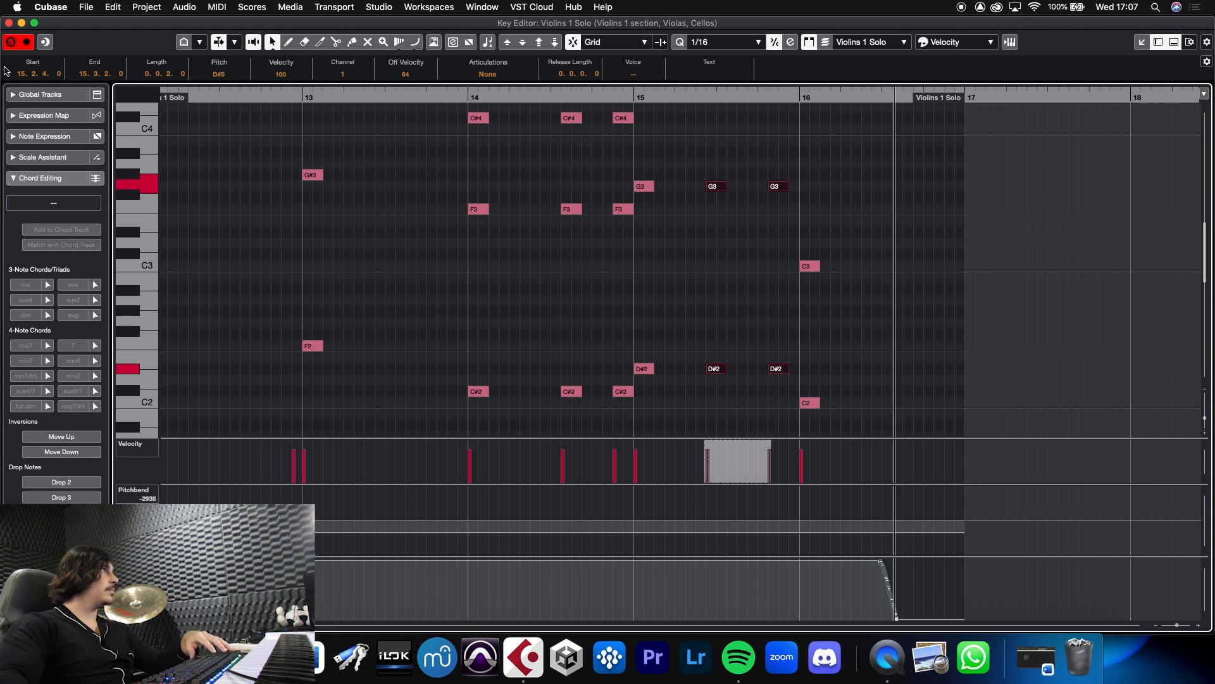
pyautogui.click(9, 23)
pyautogui.moveTo(521, 97); pyautogui.dragTo(467, 97)
pyautogui.press('space')
pyautogui.click(974, 325)
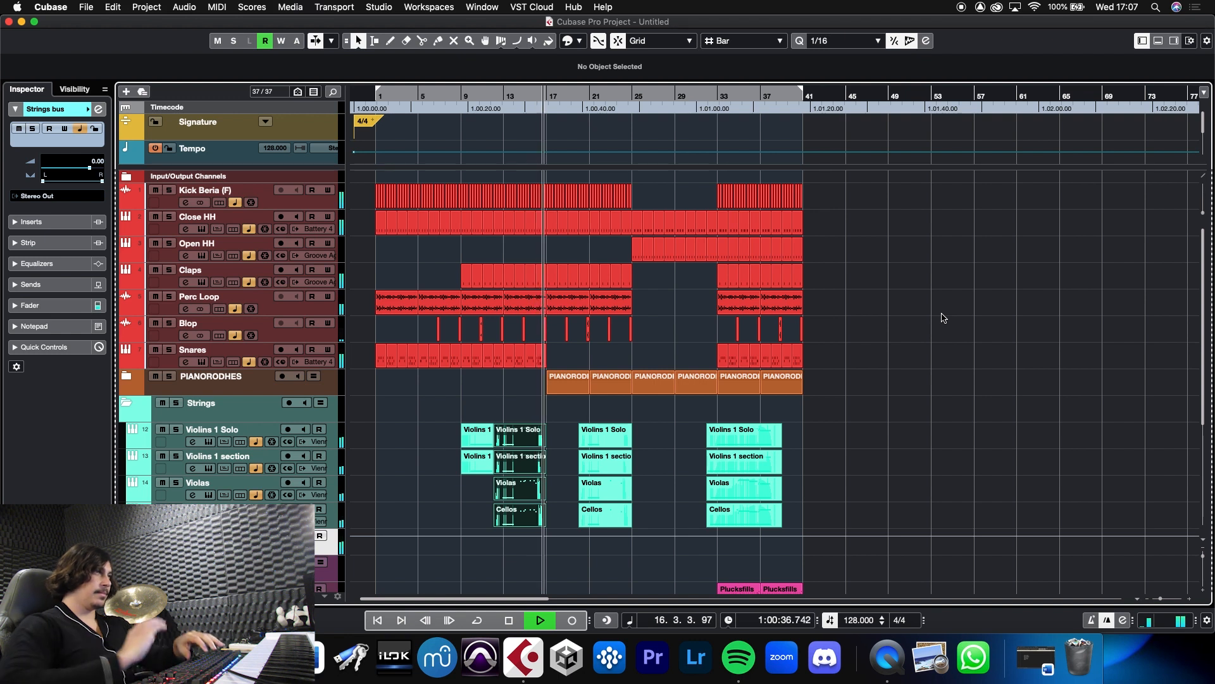
pyautogui.press('space')
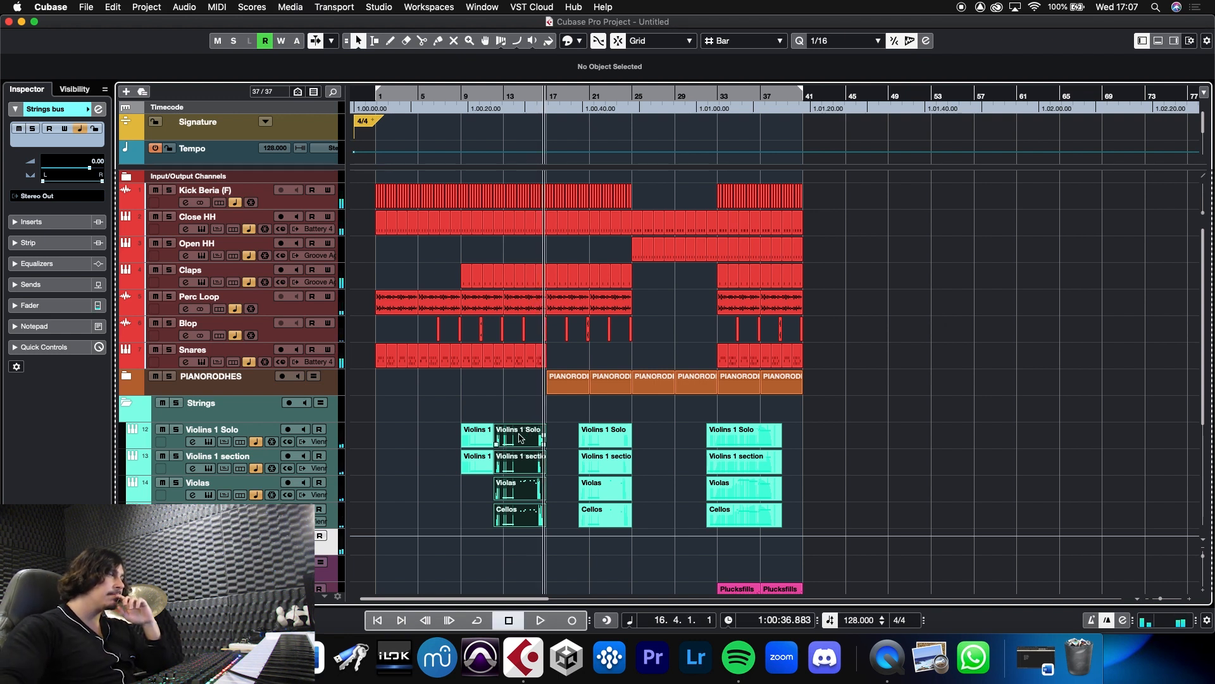
# Reopen the four string parts at bar 12 in the Key Editor and listen to the repeated chords
pyautogui.doubleClick(521, 437)
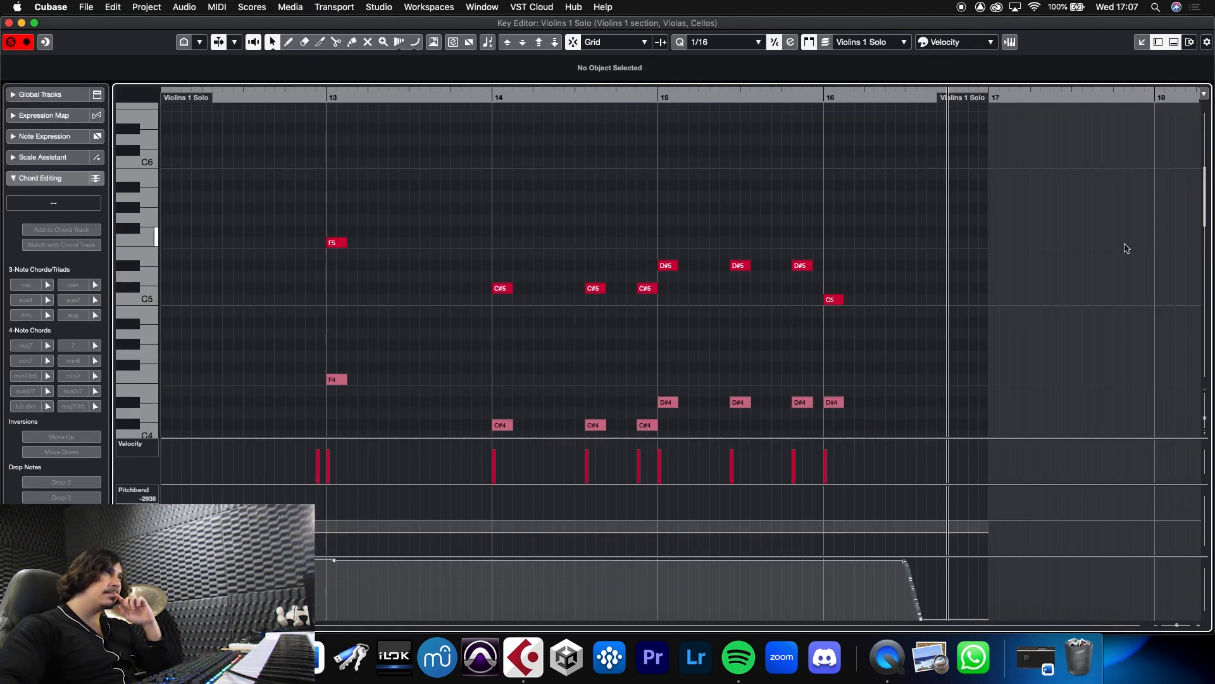
pyautogui.moveTo(1209, 198); pyautogui.dragTo(1176, 210)
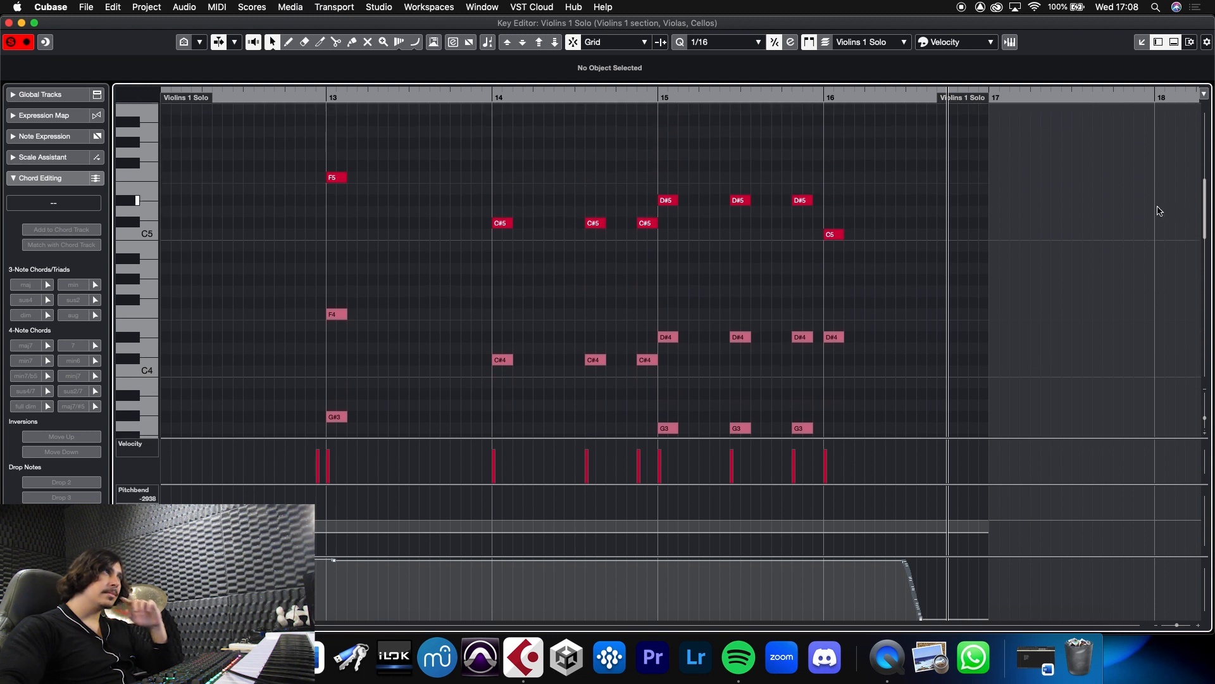
pyautogui.press('space')
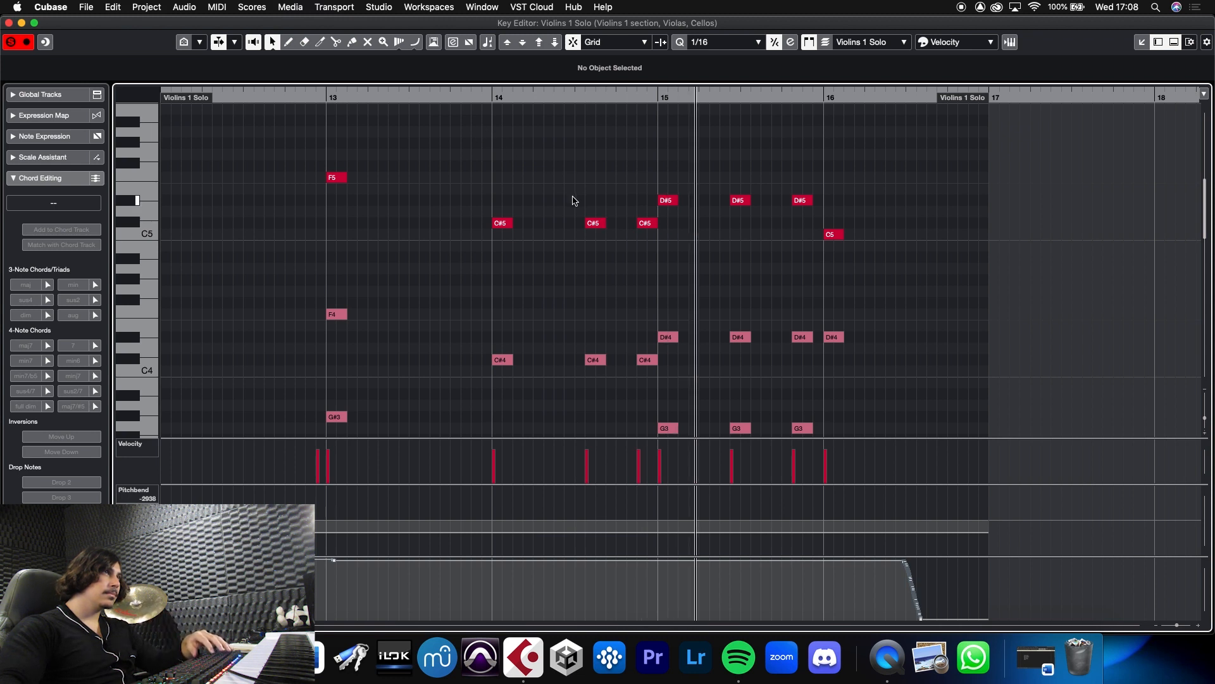
# Delete the copied chord at 14.3.2 and the lower string notes at 15.2.4, and replay the phrase from bar 12
pyautogui.moveTo(582, 434); pyautogui.dragTo(599, 436)
pyautogui.press('space')
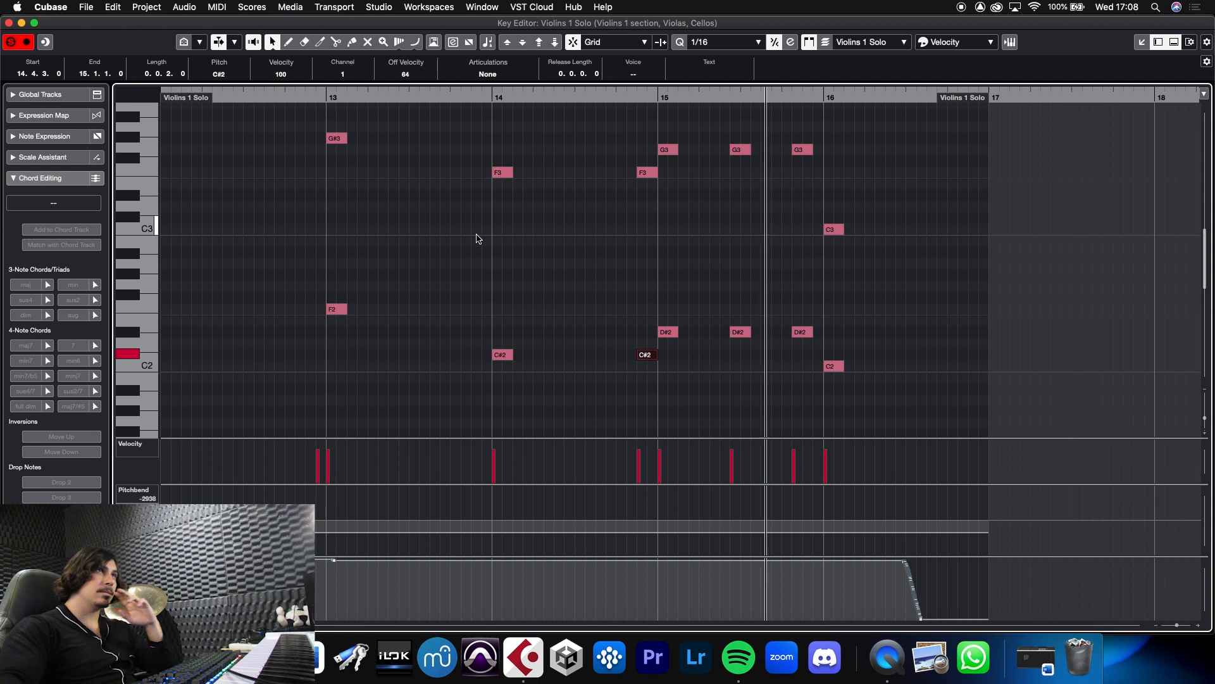
pyautogui.moveTo(741, 360); pyautogui.dragTo(744, 136)
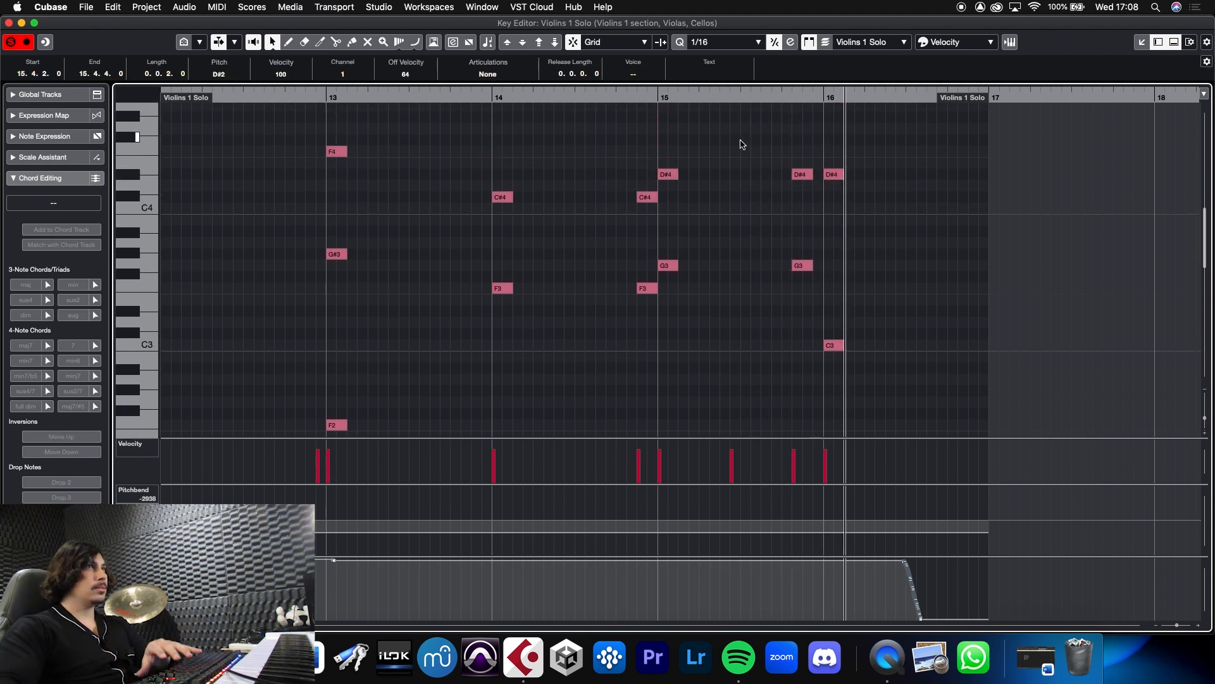
pyautogui.click(271, 96)
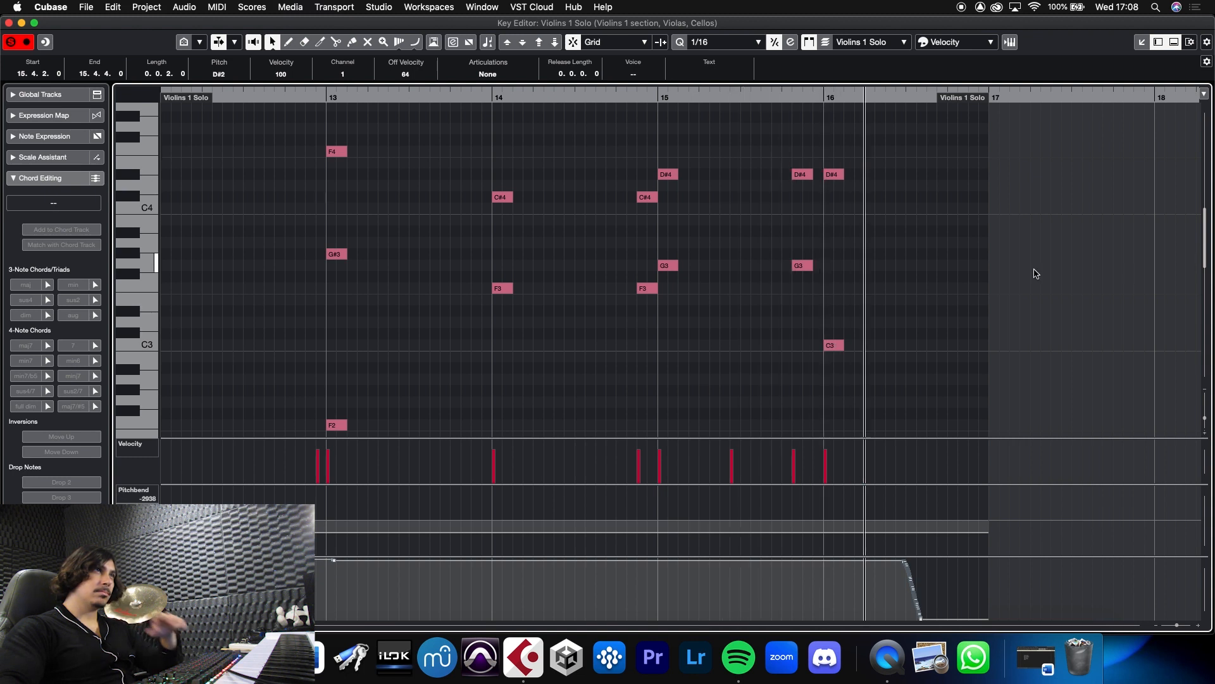
pyautogui.scroll(-3, 1203, 254)
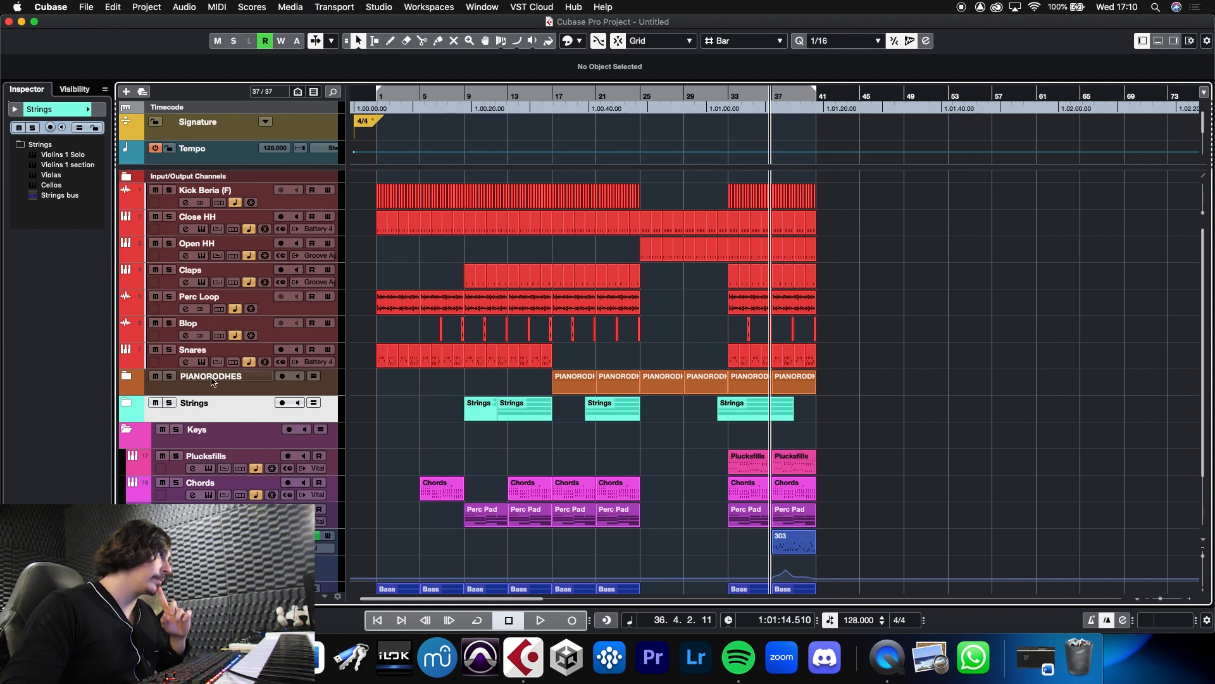
# Solo the drum tracks from Kick Beria through Snares and play them from bar 33
pyautogui.click(169, 349)
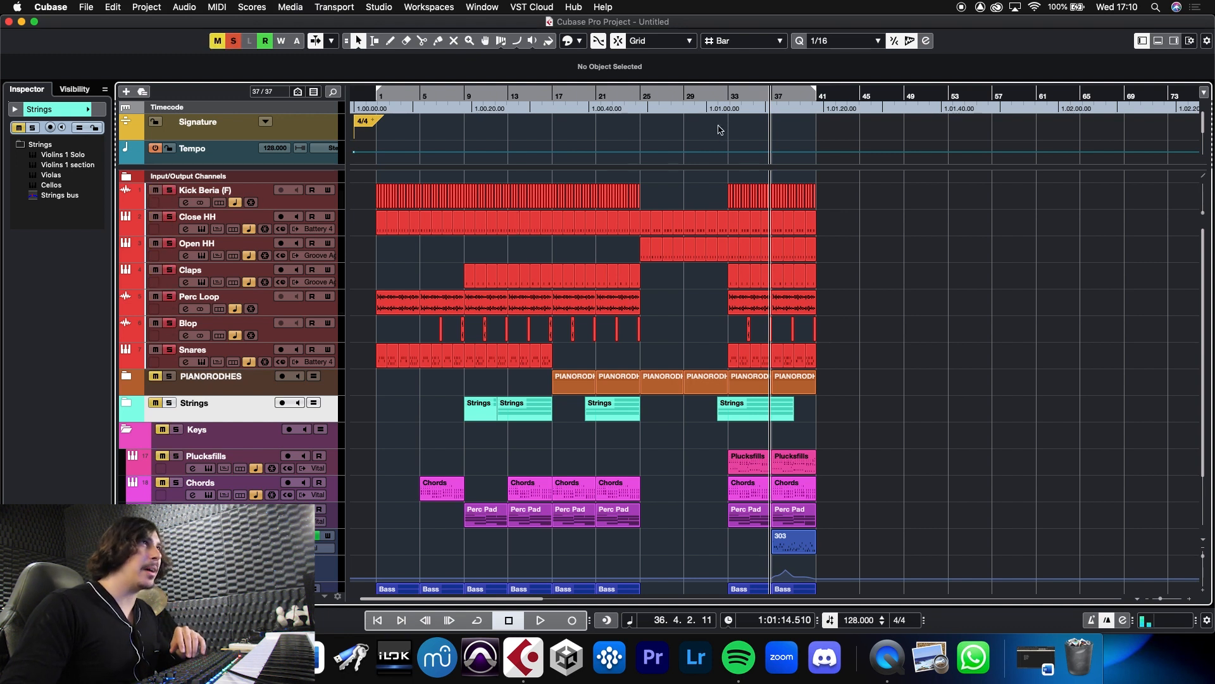
pyautogui.click(729, 96)
pyautogui.press('space')
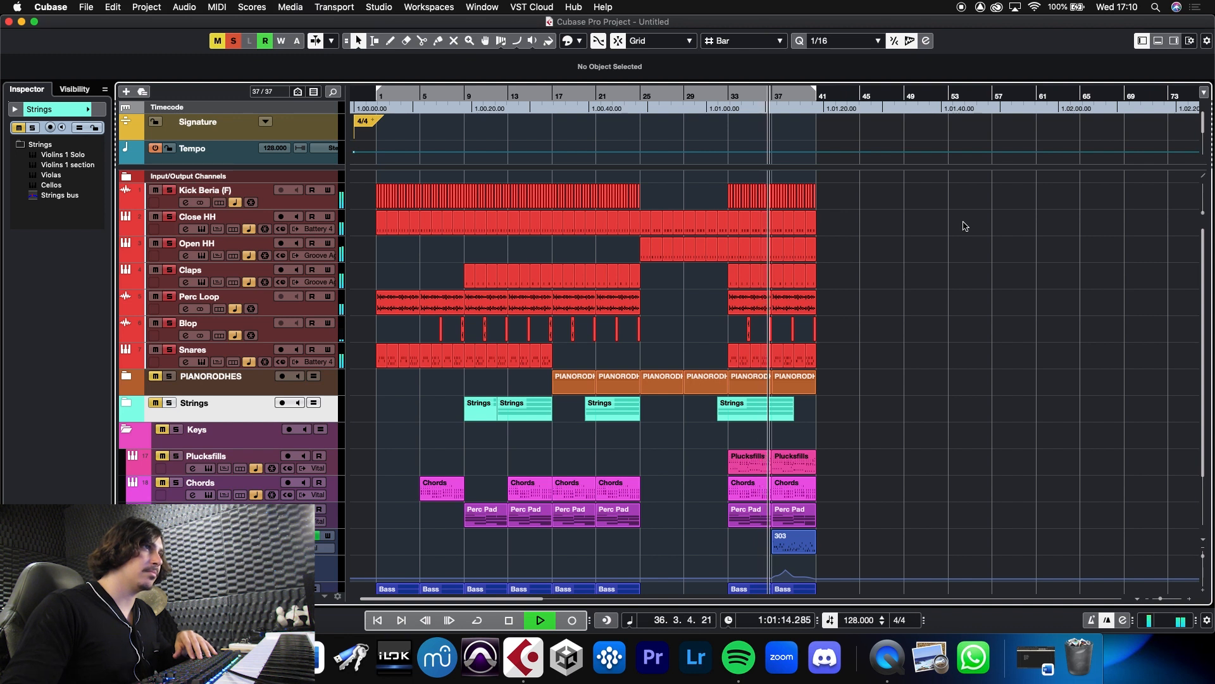
# Stop playback and collapse the Keys folder track in the track list
pyautogui.press('space')
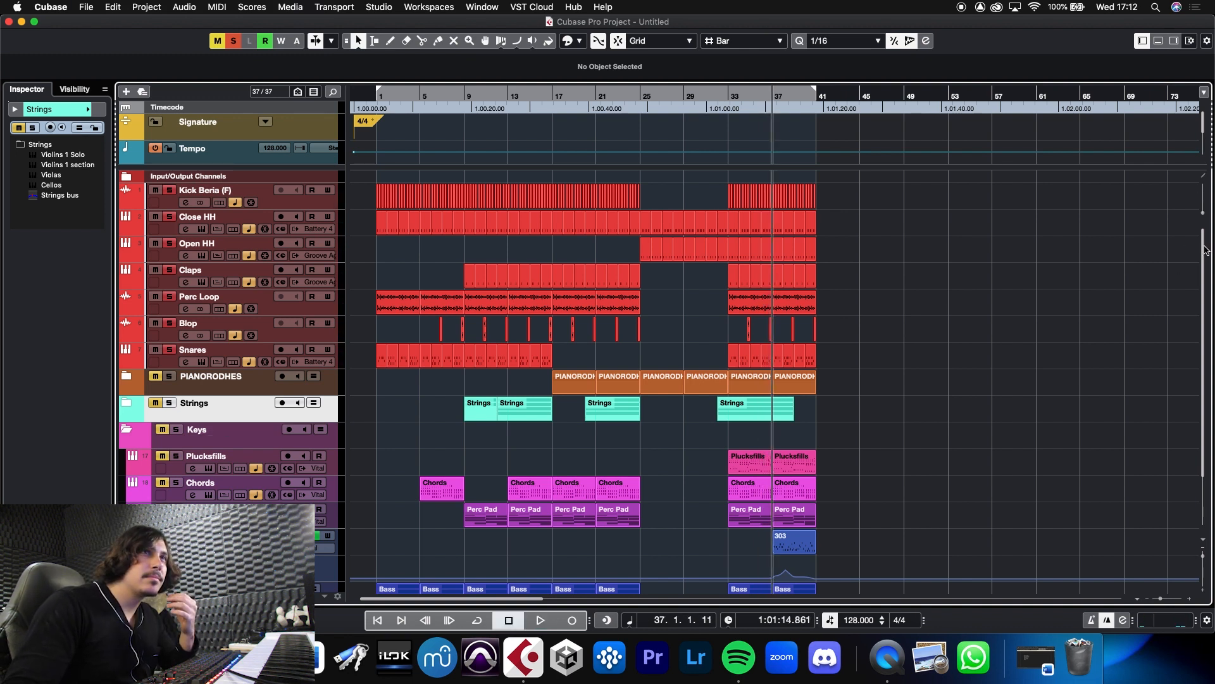
pyautogui.scroll(-3, 1181, 368)
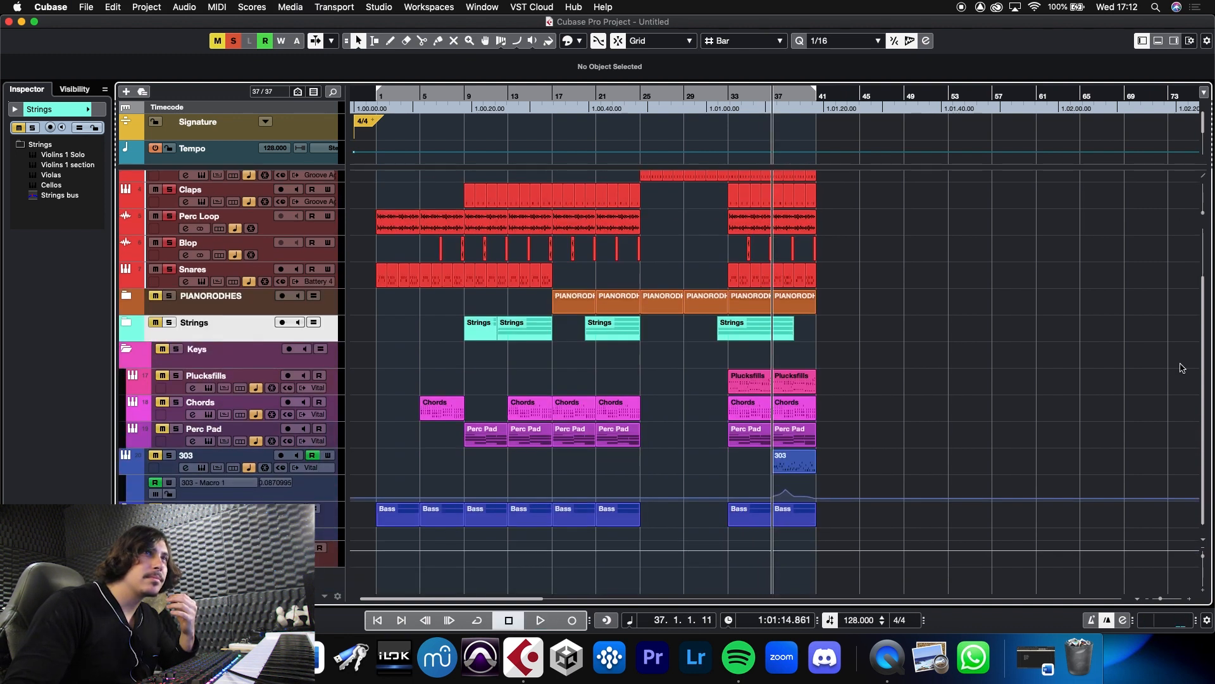
pyautogui.click(129, 352)
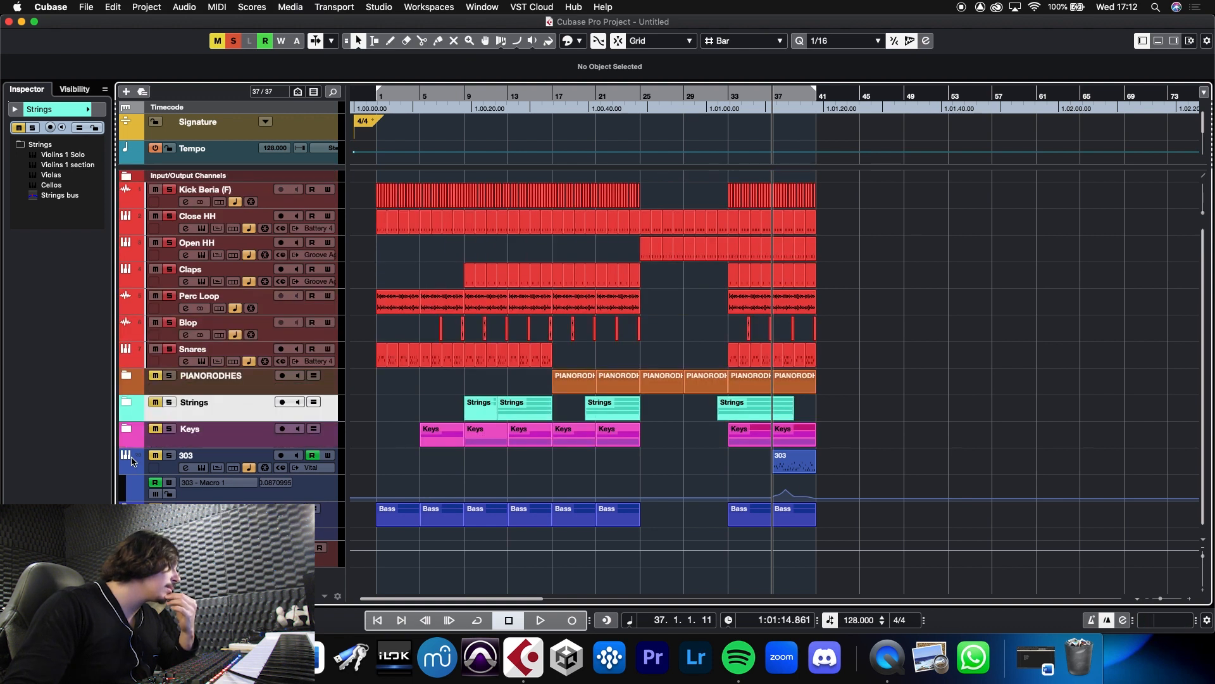
# Add one instrument track using HALion Sonic SE routed to Stereo Out
pyautogui.rightClick(184, 261)
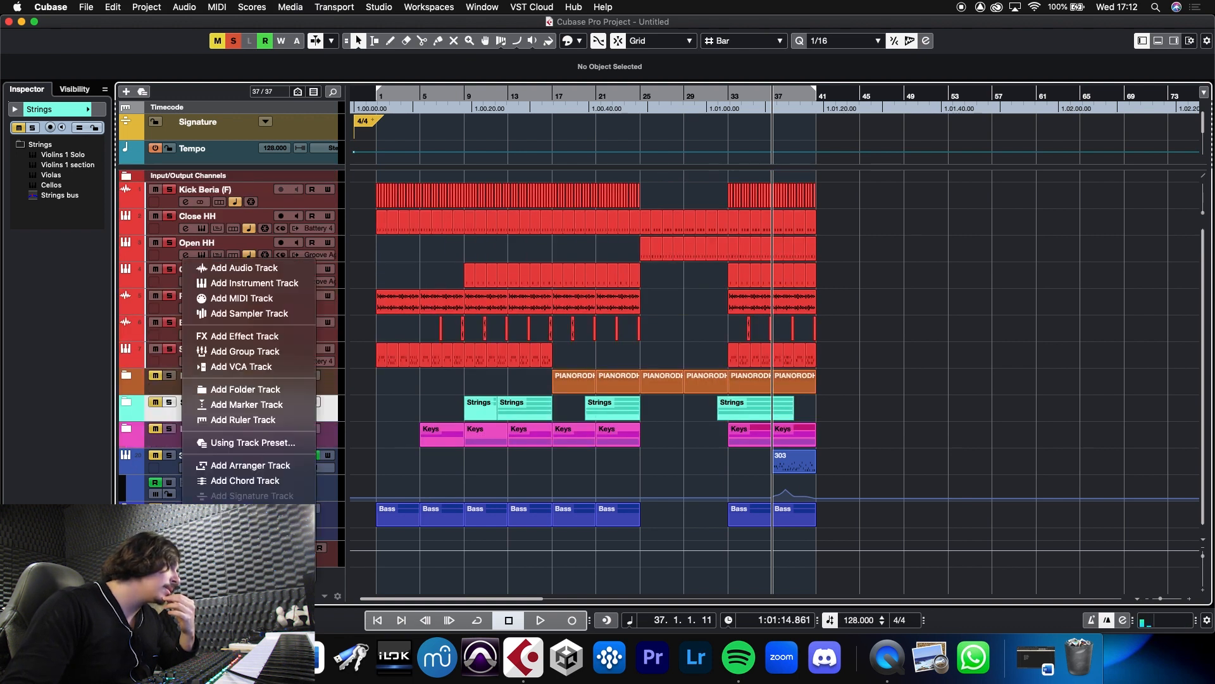
pyautogui.click(254, 285)
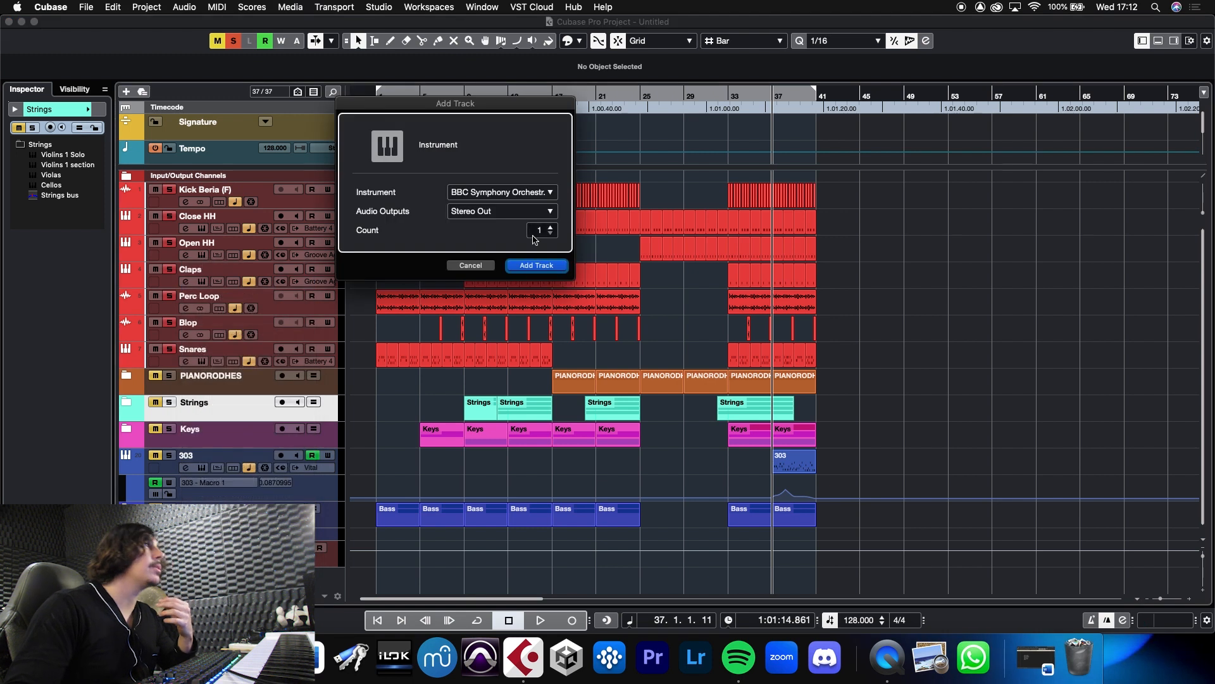
pyautogui.click(514, 194)
pyautogui.write('halion')
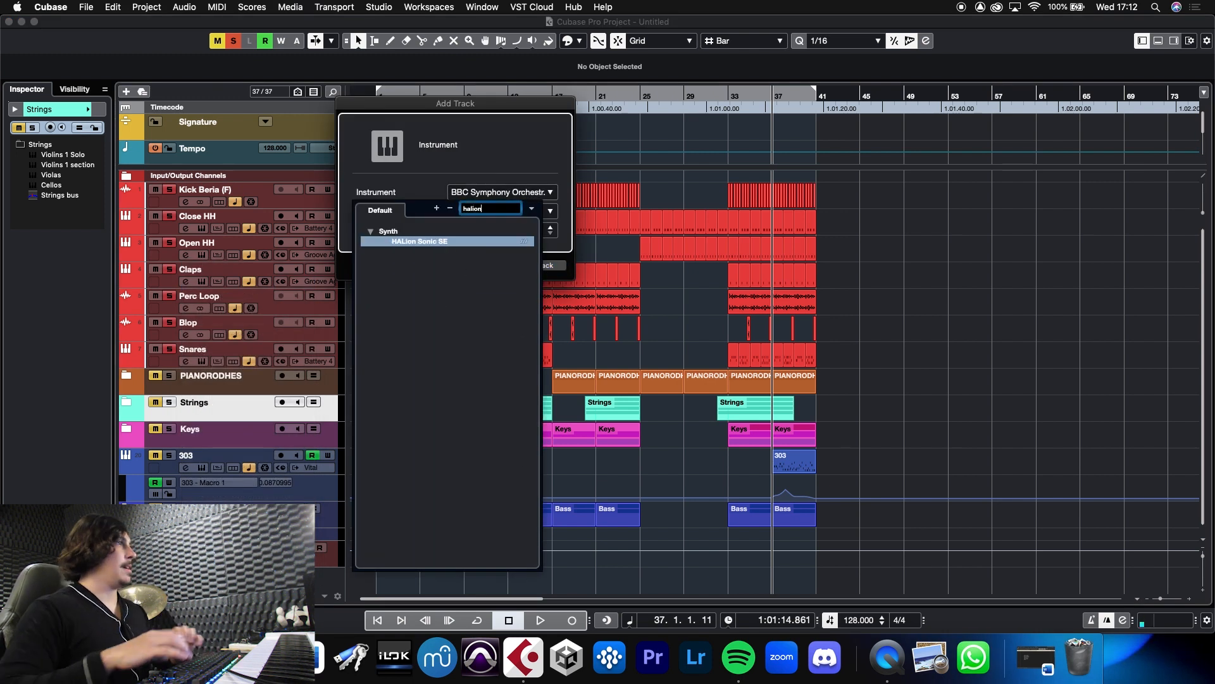
pyautogui.press('Return')
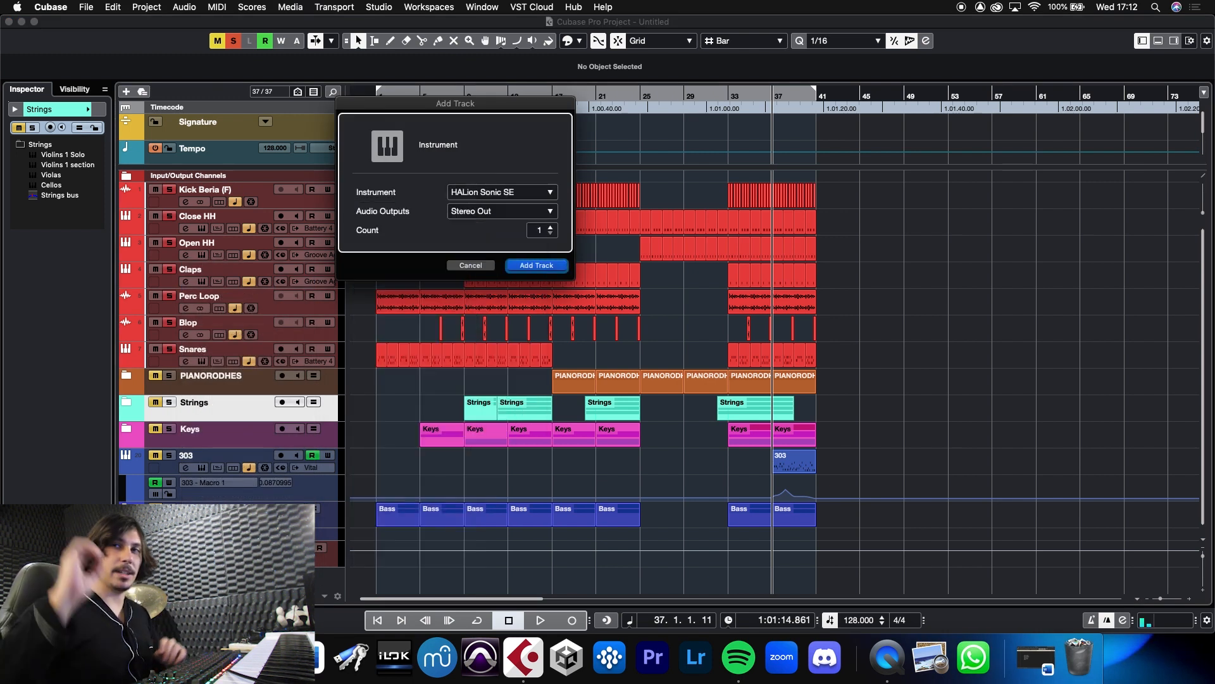
pyautogui.press('Return')
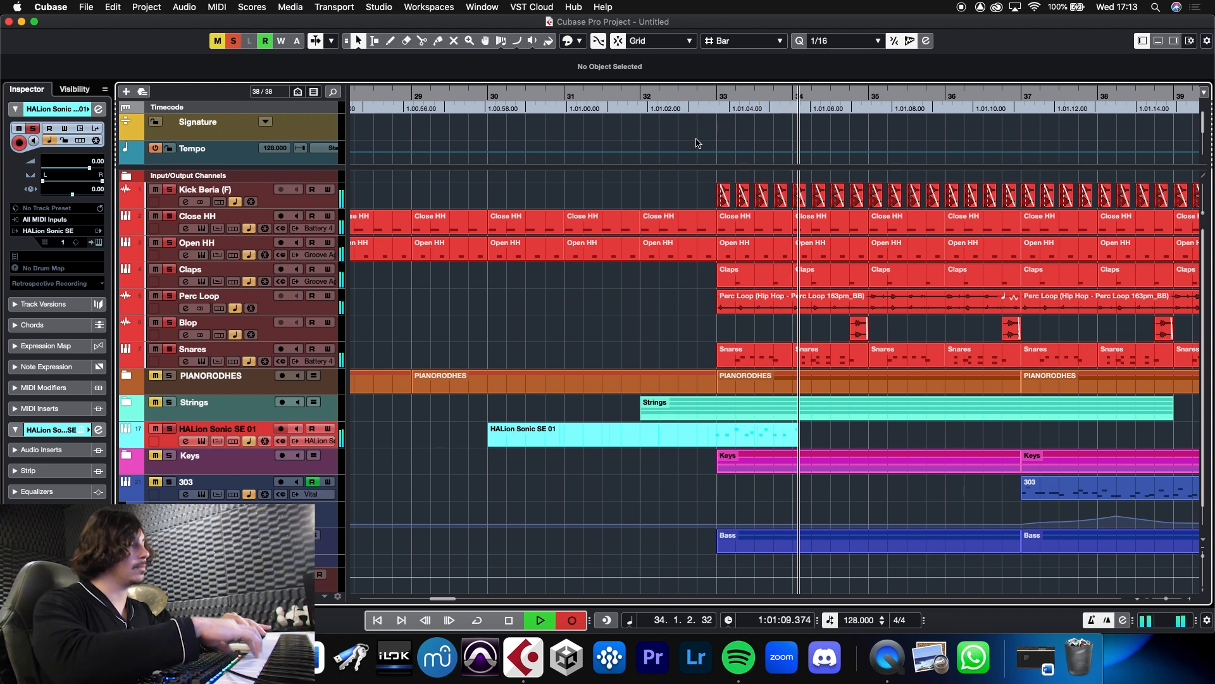
# Discard the first recorded take on the HALion Sonic SE track and record the percussion pattern again from bar 33
pyautogui.press('space')
pyautogui.press('Delete')
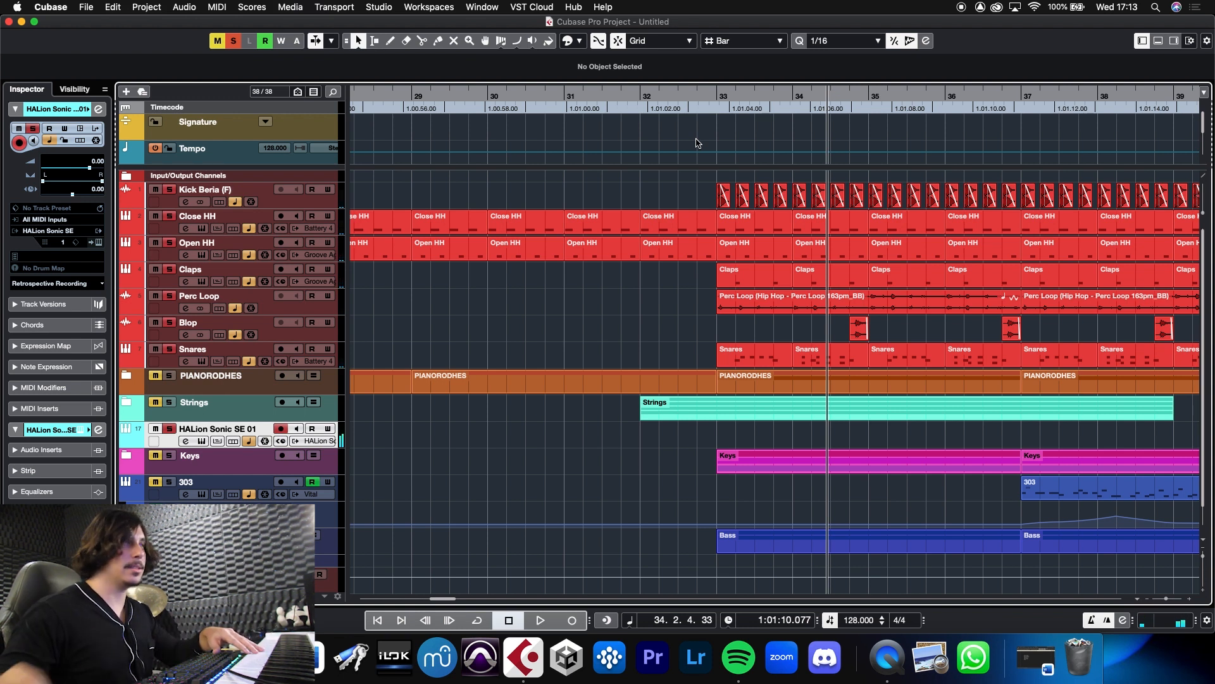
pyautogui.click(716, 94)
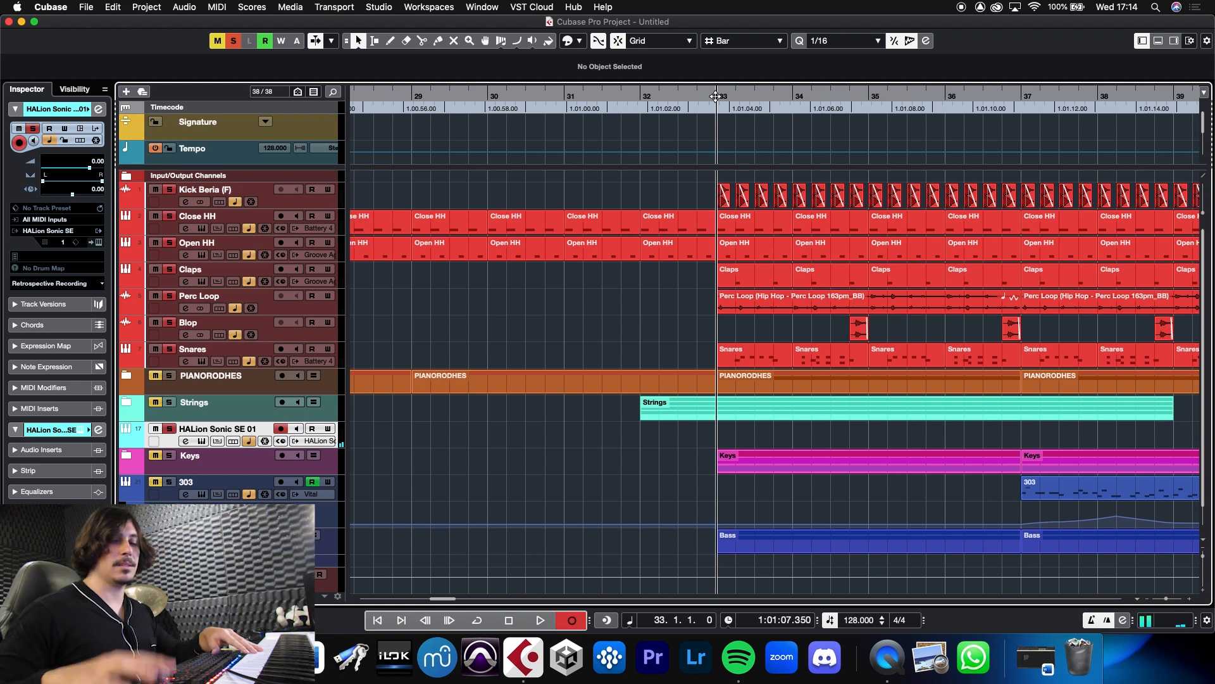
pyautogui.press('shift+KP_Multiply')
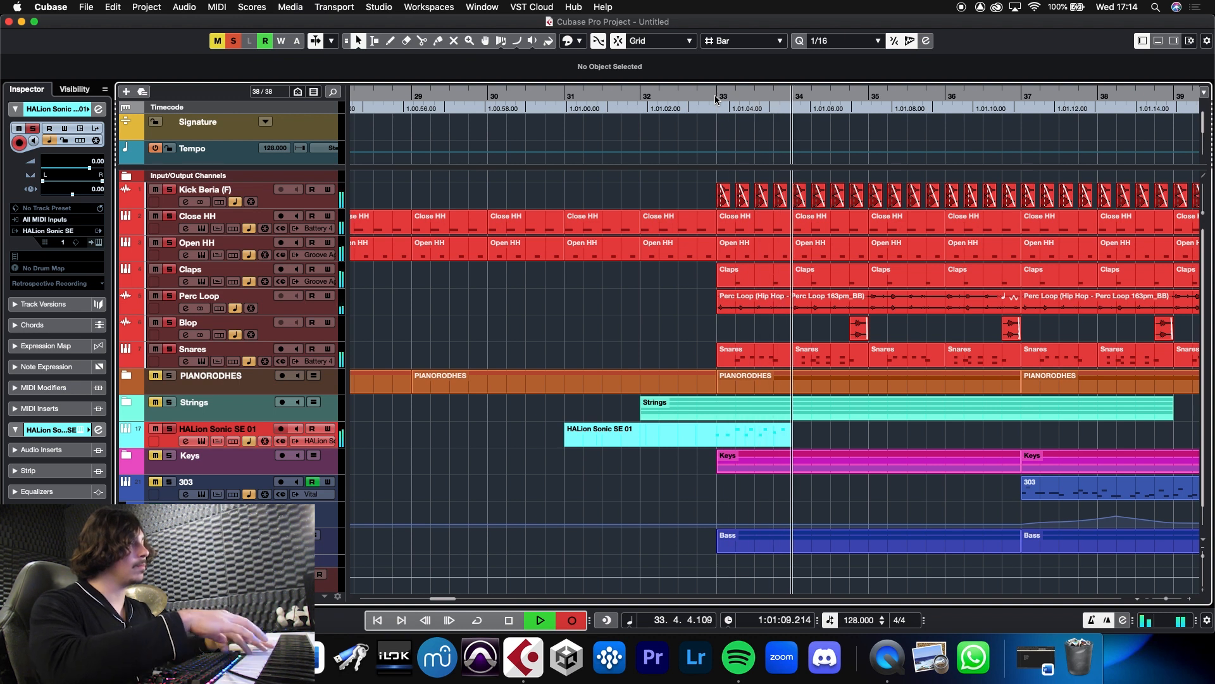
pyautogui.press('space')
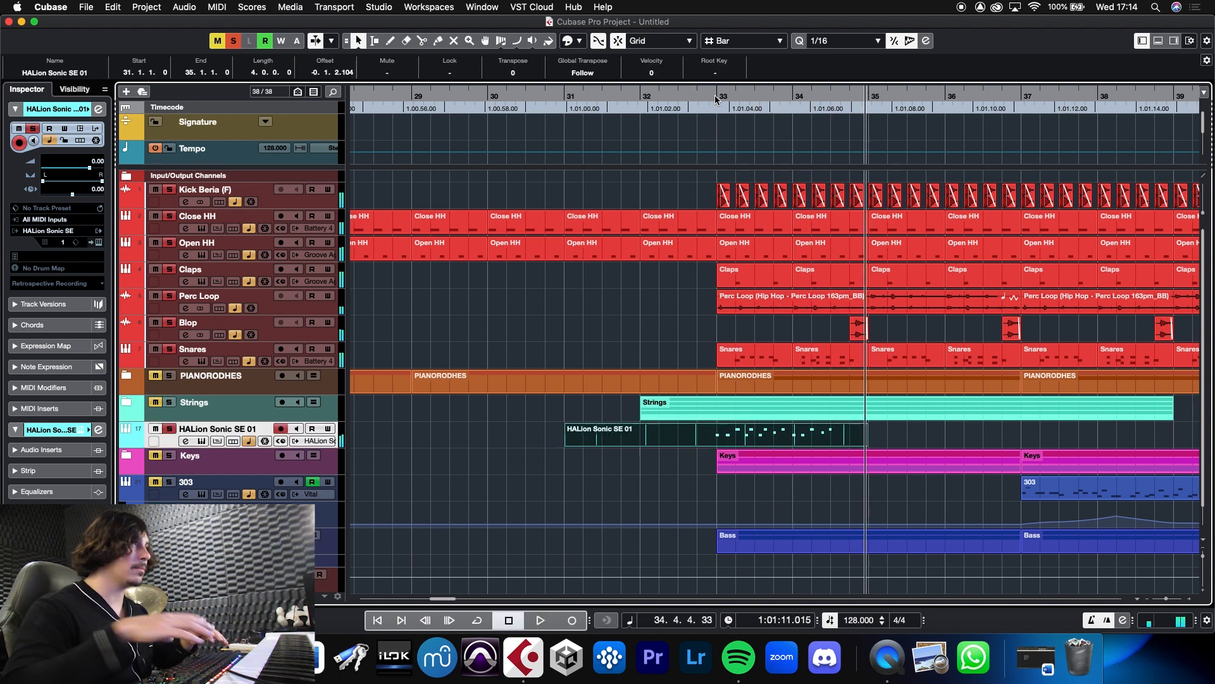
# Open the recorded HALion part in the Key Editor, delete all notes from bar 34 onwards and play from bar 33
pyautogui.doubleClick(811, 436)
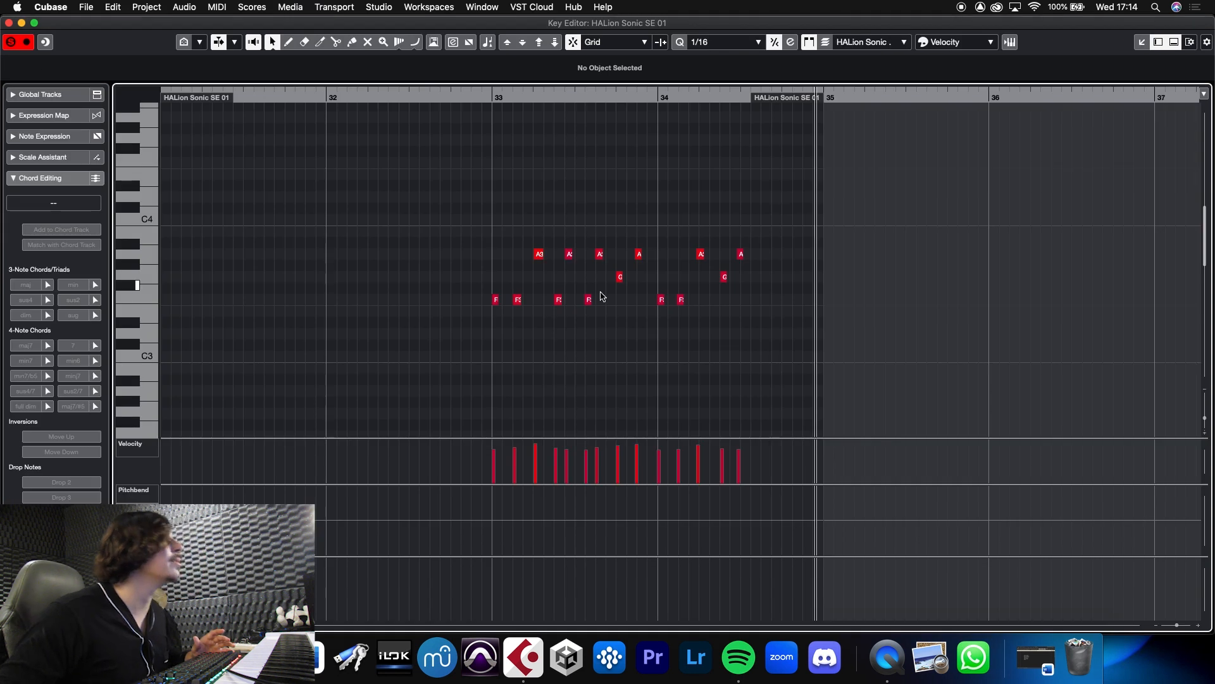
pyautogui.moveTo(817, 347); pyautogui.dragTo(660, 180)
pyautogui.press('Delete')
pyautogui.click(484, 93)
pyautogui.press('space')
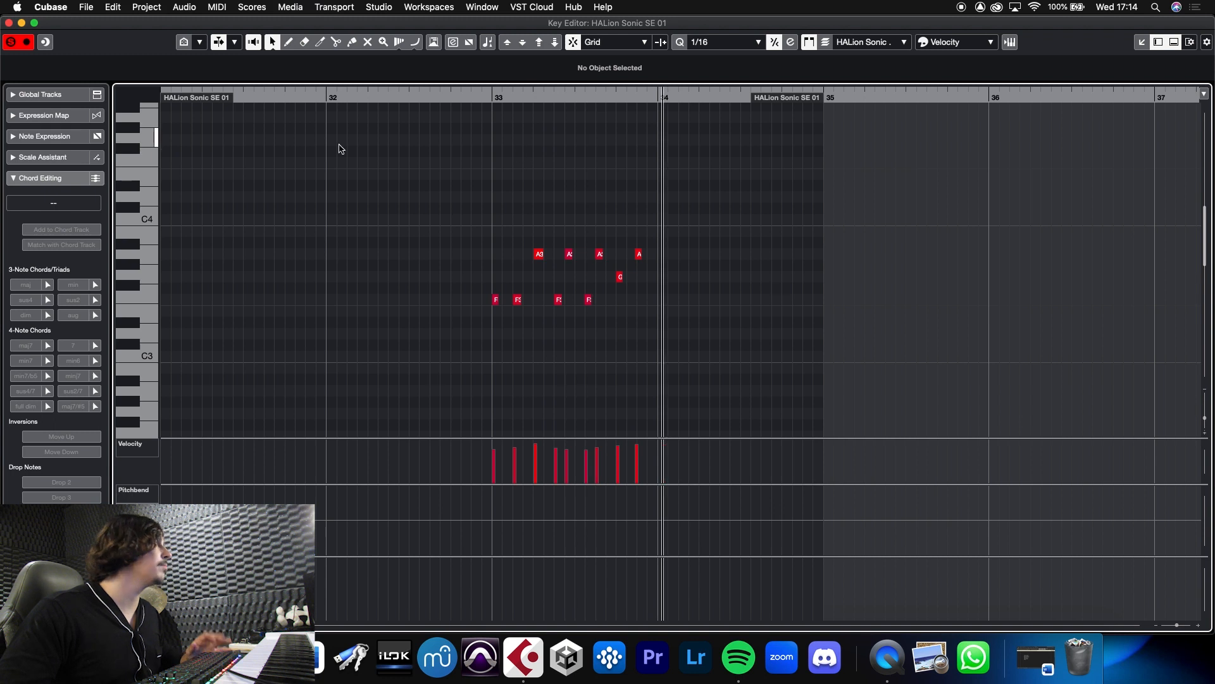
# Quantize the remaining notes to 1/16, trim the part to the single bar 33 and close the Key Editor
pyautogui.moveTo(217, 100); pyautogui.dragTo(496, 133)
pyautogui.moveTo(464, 217); pyautogui.dragTo(787, 366)
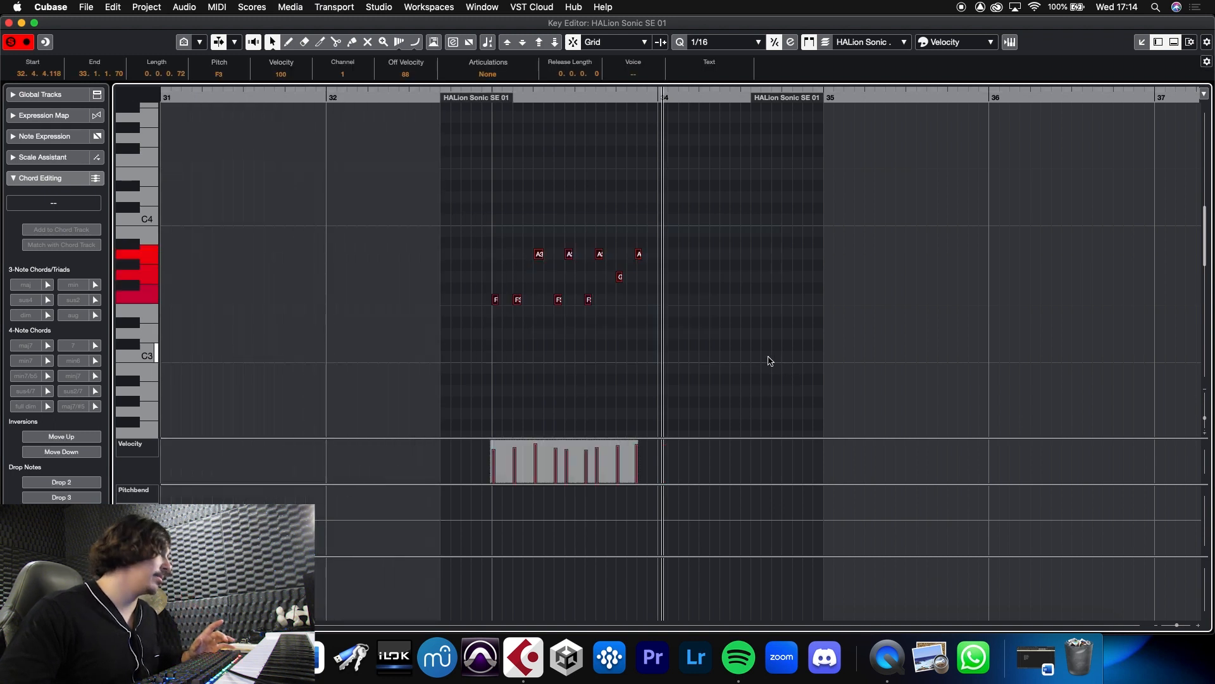
pyautogui.moveTo(445, 97); pyautogui.dragTo(540, 323)
pyautogui.click(491, 175)
pyautogui.click(486, 95)
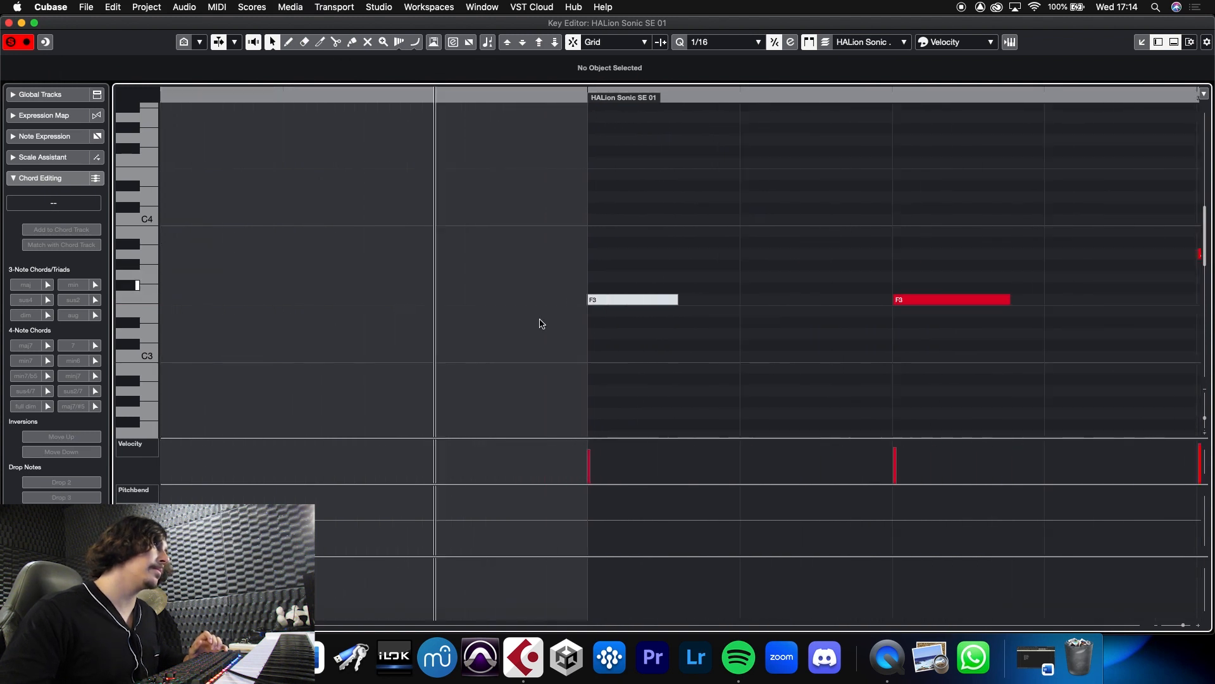
pyautogui.click(588, 299)
pyautogui.moveTo(518, 95); pyautogui.dragTo(519, 68)
pyautogui.moveTo(896, 102); pyautogui.dragTo(684, 103)
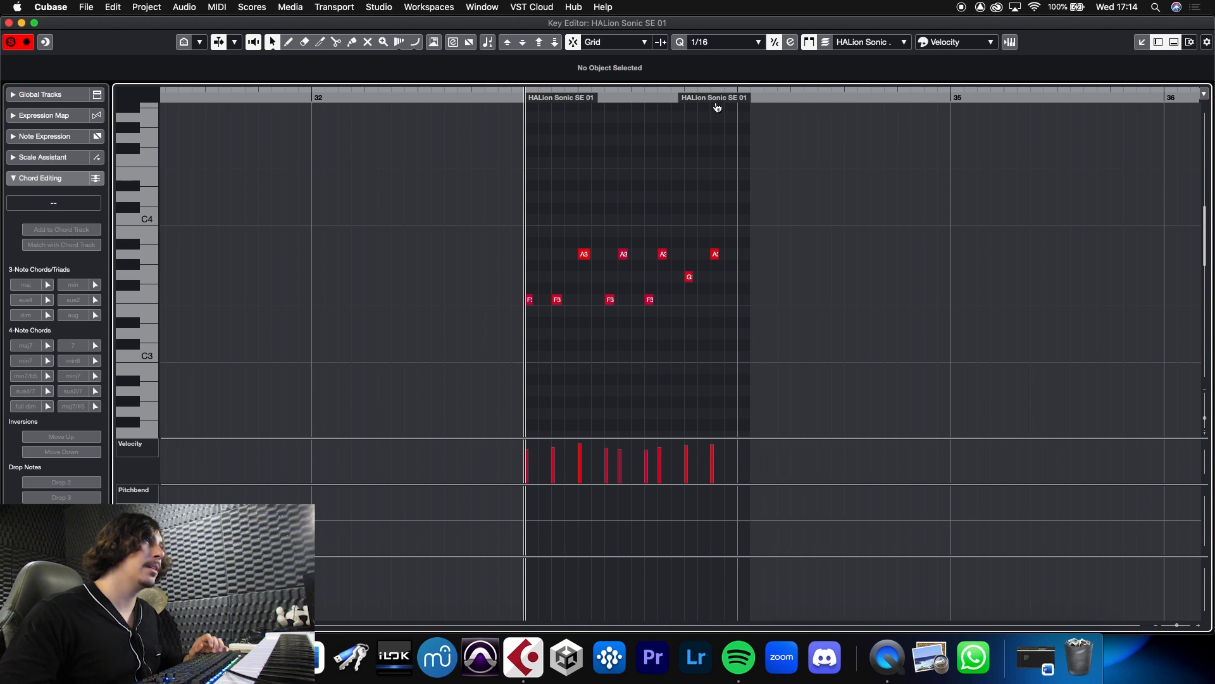
pyautogui.click(9, 24)
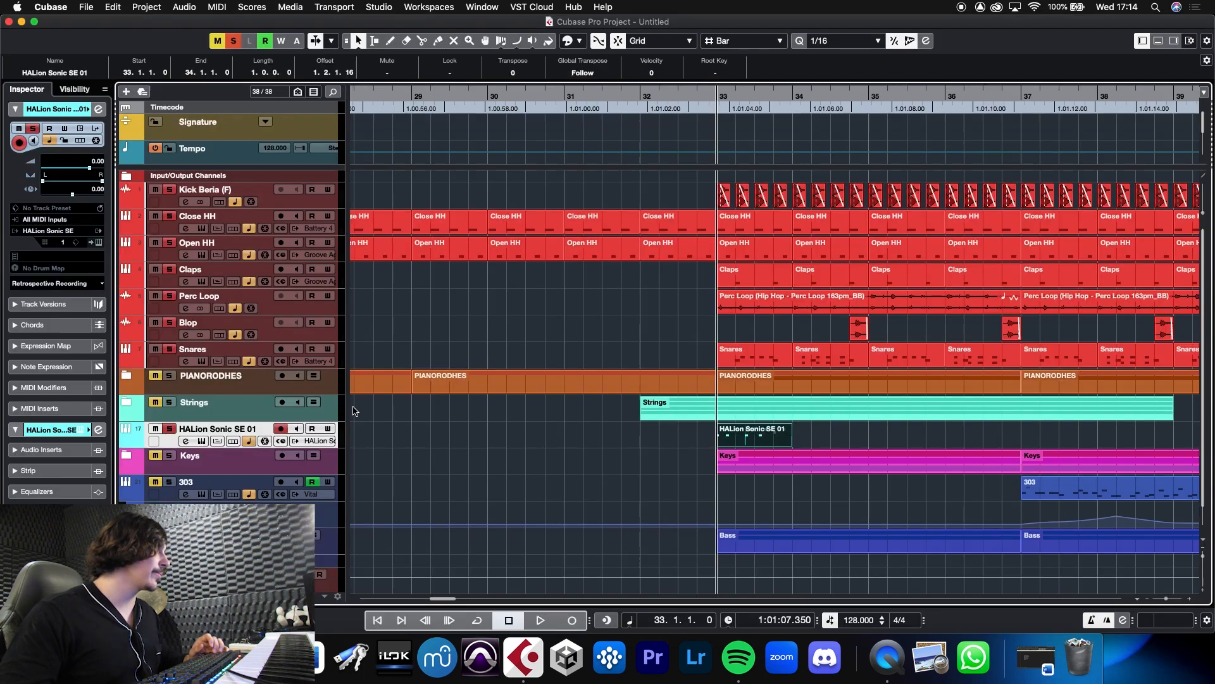
# Solo the piano tracks in the PIANORODHES folder with the new percussion track and play them from bar 32
pyautogui.click(162, 378)
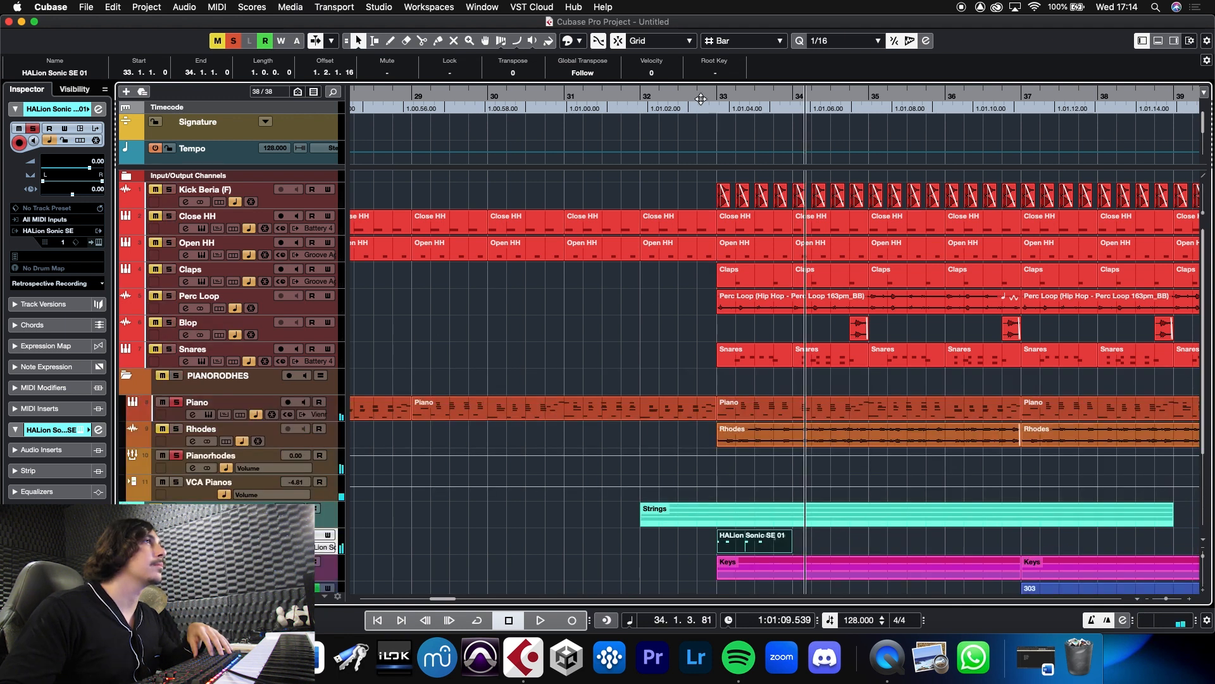
pyautogui.click(645, 96)
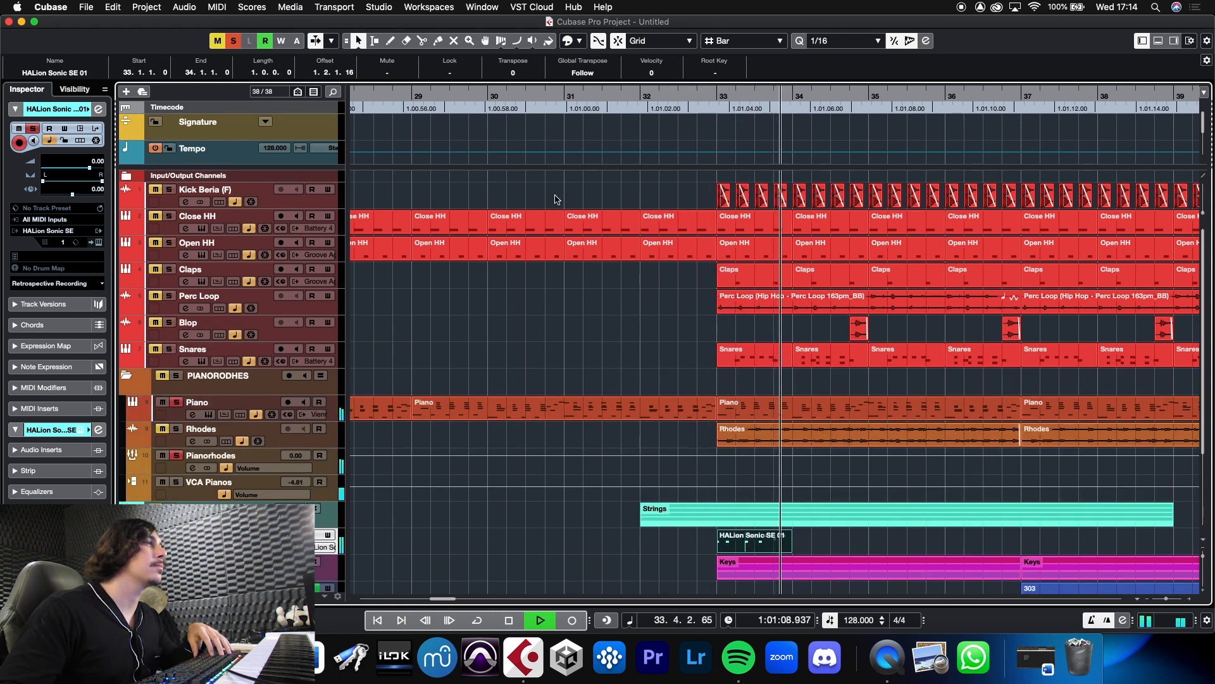
pyautogui.press('space')
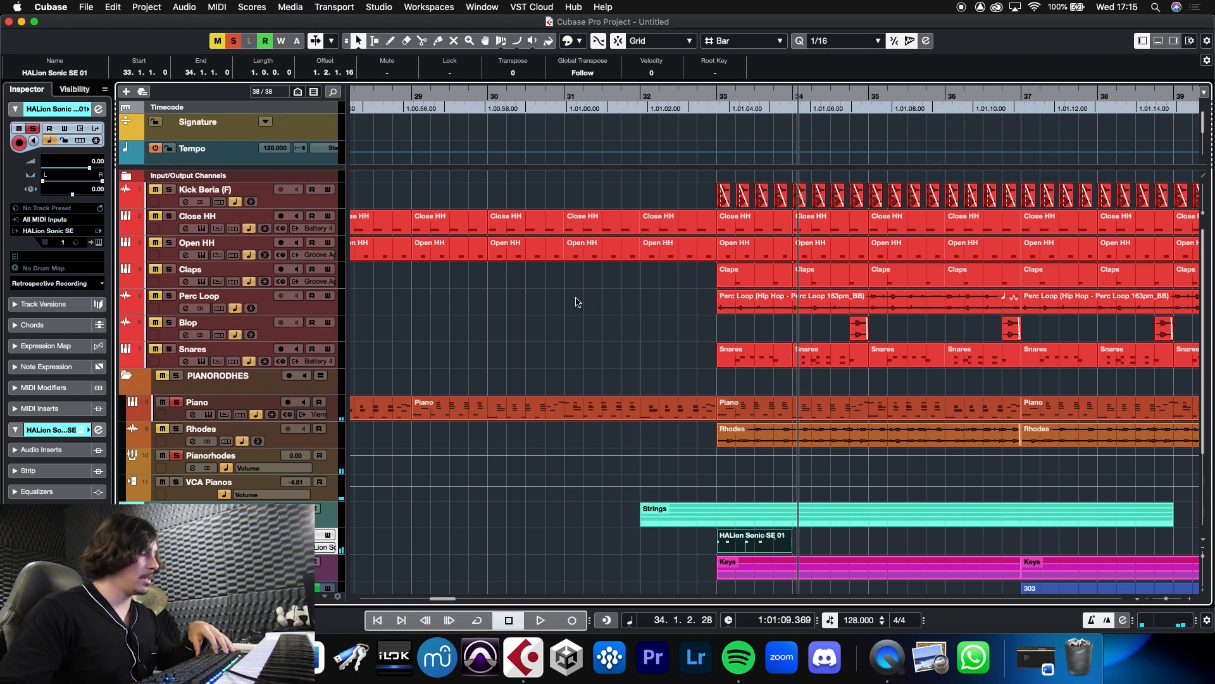
# Duplicate the one-bar percussion part through bar 40, name its track Congas and play it with the full arrangement
pyautogui.press('super+d')
pyautogui.press('super+d')
pyautogui.press('super+d')
pyautogui.press('super+d')
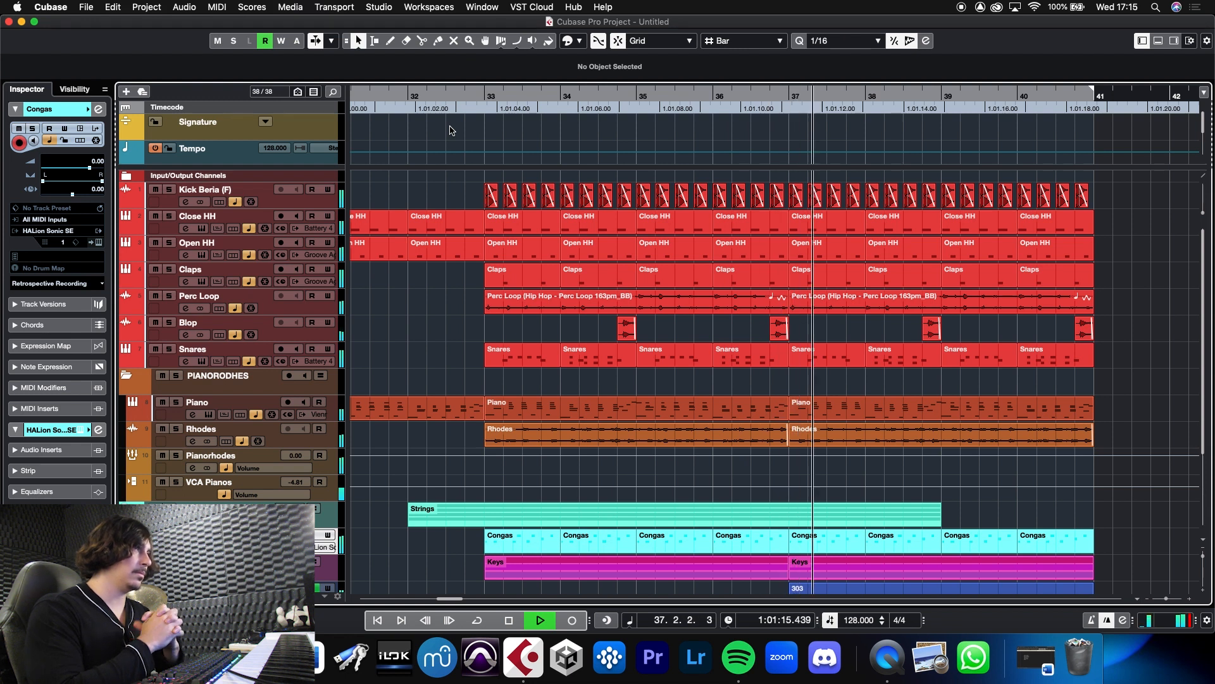
pyautogui.press('space')
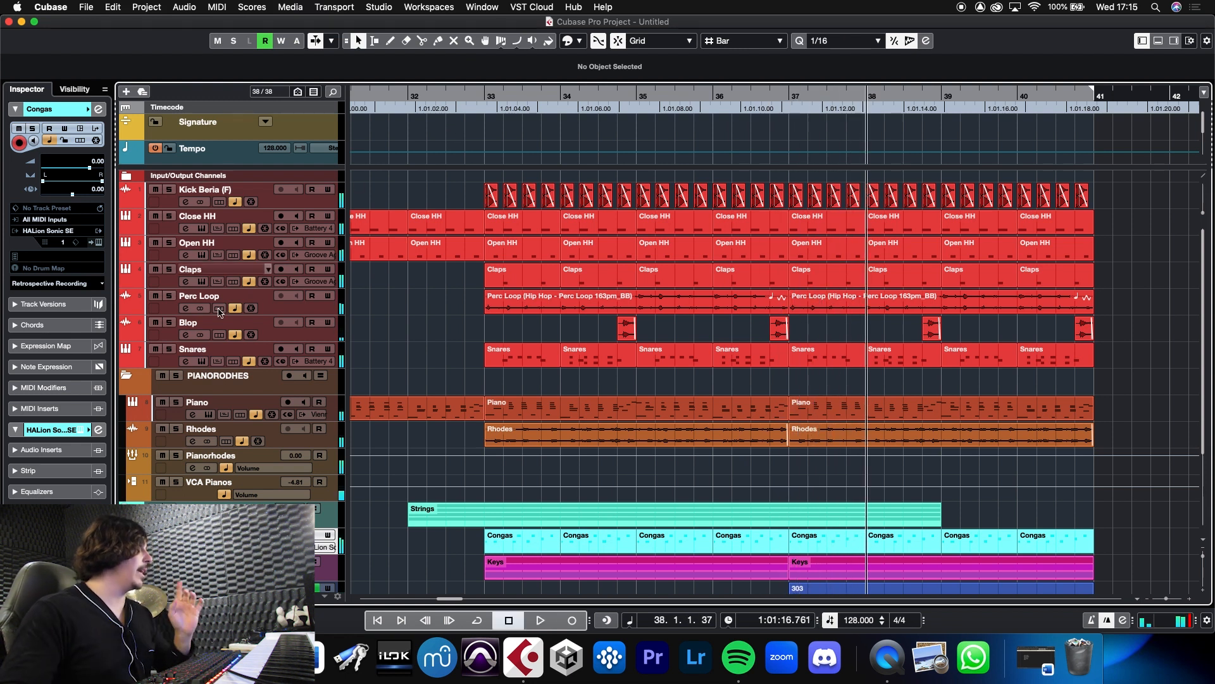
# Collapse the PIANORODHES folder, move the Congas track above Snares and colour it red like the drums
pyautogui.click(127, 375)
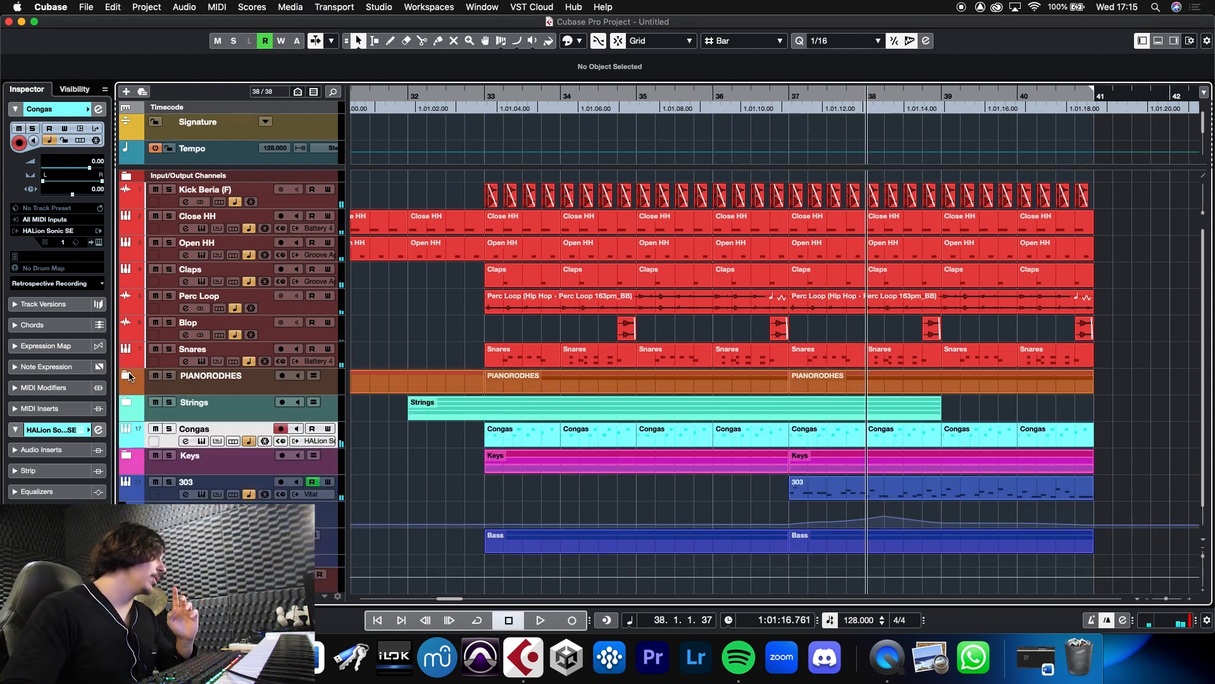
pyautogui.moveTo(134, 404); pyautogui.dragTo(135, 345)
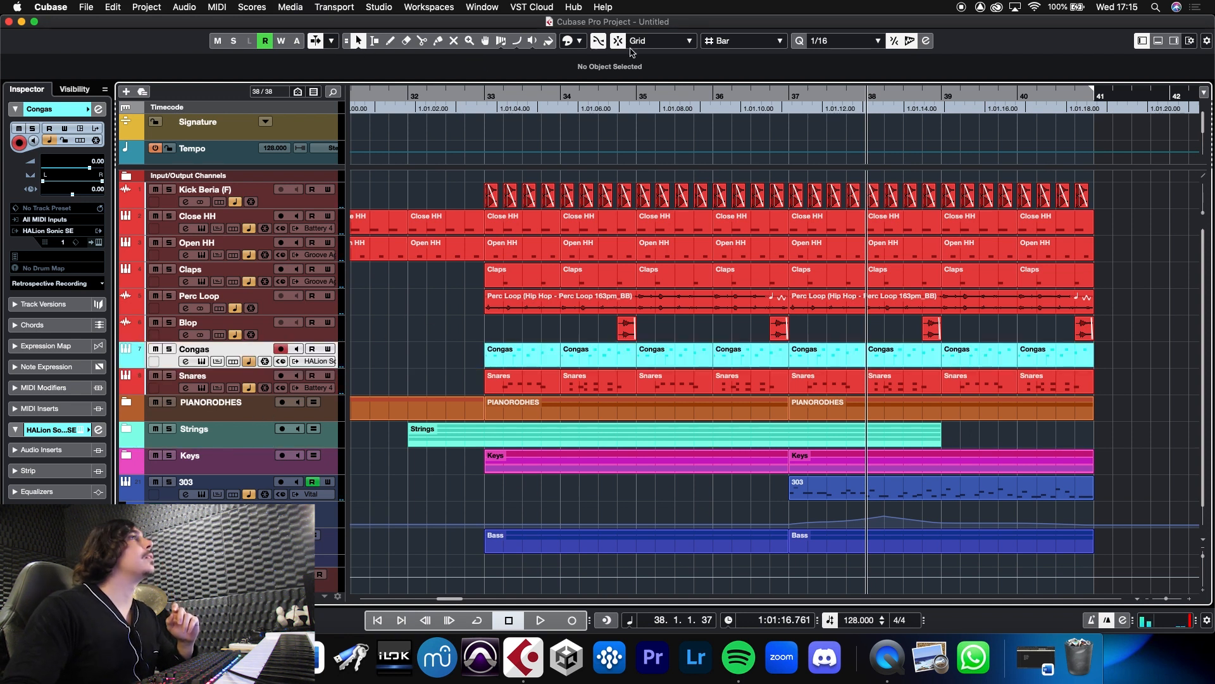
pyautogui.click(578, 40)
pyautogui.click(574, 154)
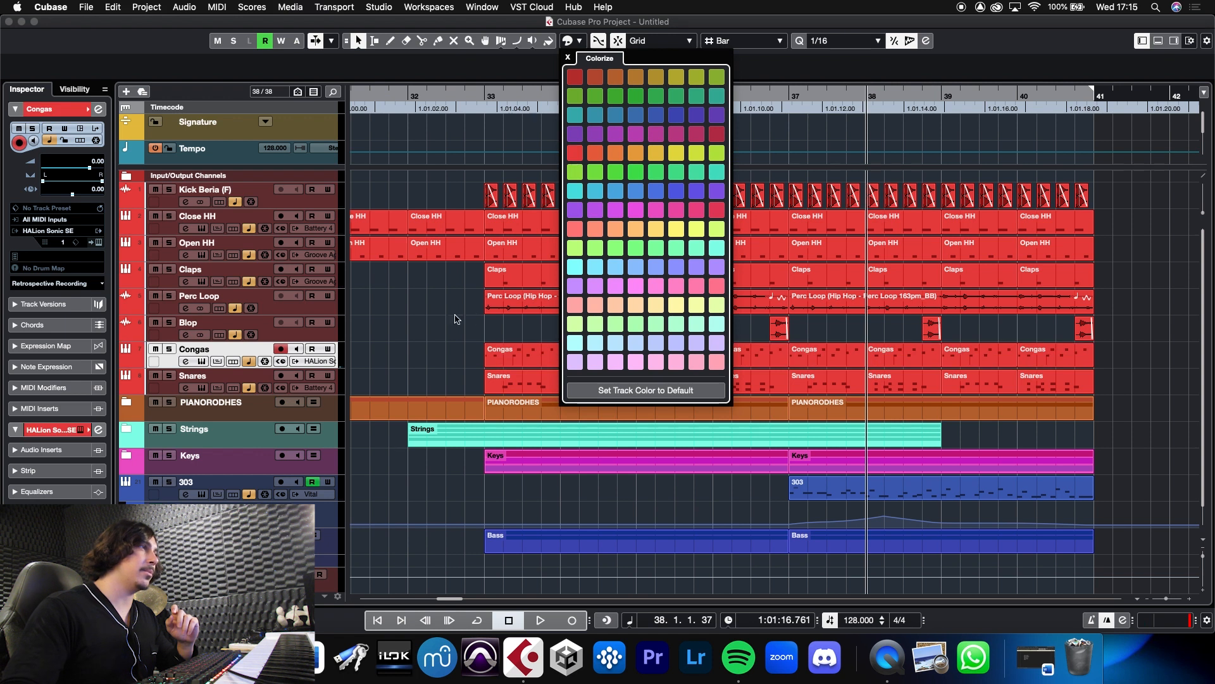
# Copy the eight Congas parts from bar 33 to bar 1 and play the intro
pyautogui.click(380, 87)
pyautogui.moveTo(380, 88); pyautogui.dragTo(309, 59)
pyautogui.click(912, 356)
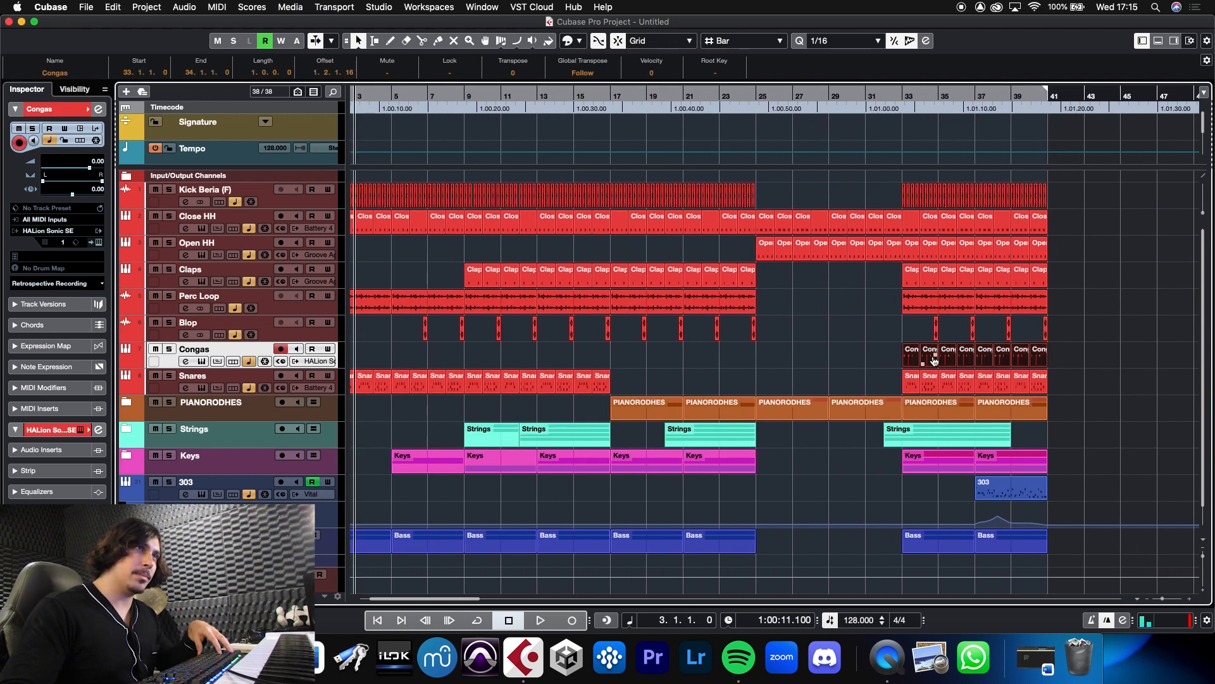
pyautogui.moveTo(911, 356); pyautogui.dragTo(400, 356)
pyautogui.press('space')
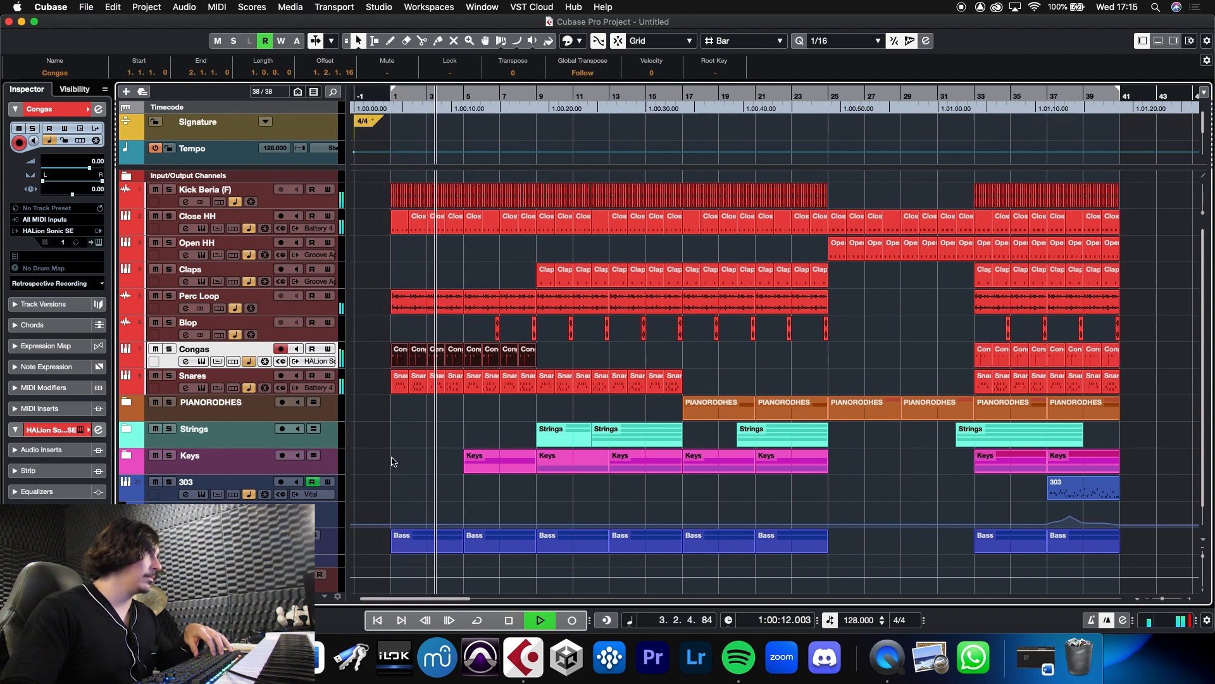
# Clear the Congas from the intro, place four of the parts at bar 25, duplicate them up to bar 33 and play from bar 25
pyautogui.press('space')
pyautogui.moveTo(383, 355); pyautogui.dragTo(465, 367)
pyautogui.moveTo(440, 355); pyautogui.dragTo(878, 355)
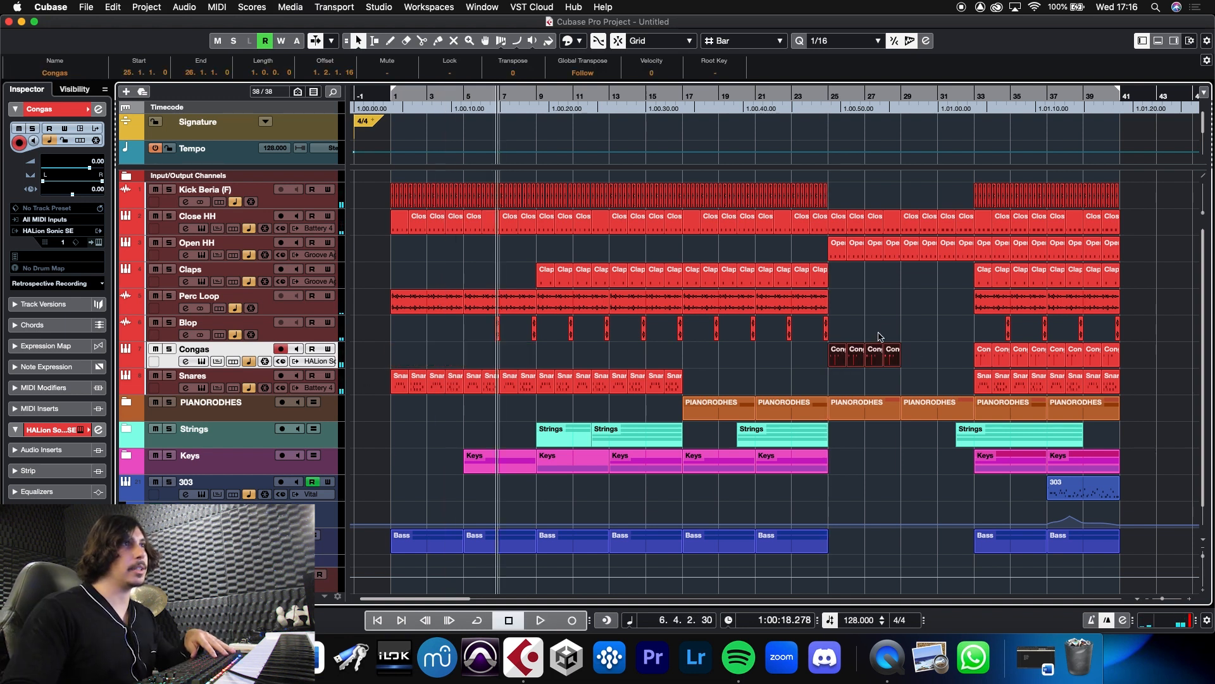
pyautogui.press('super+d')
pyautogui.click(829, 97)
pyautogui.press('space')
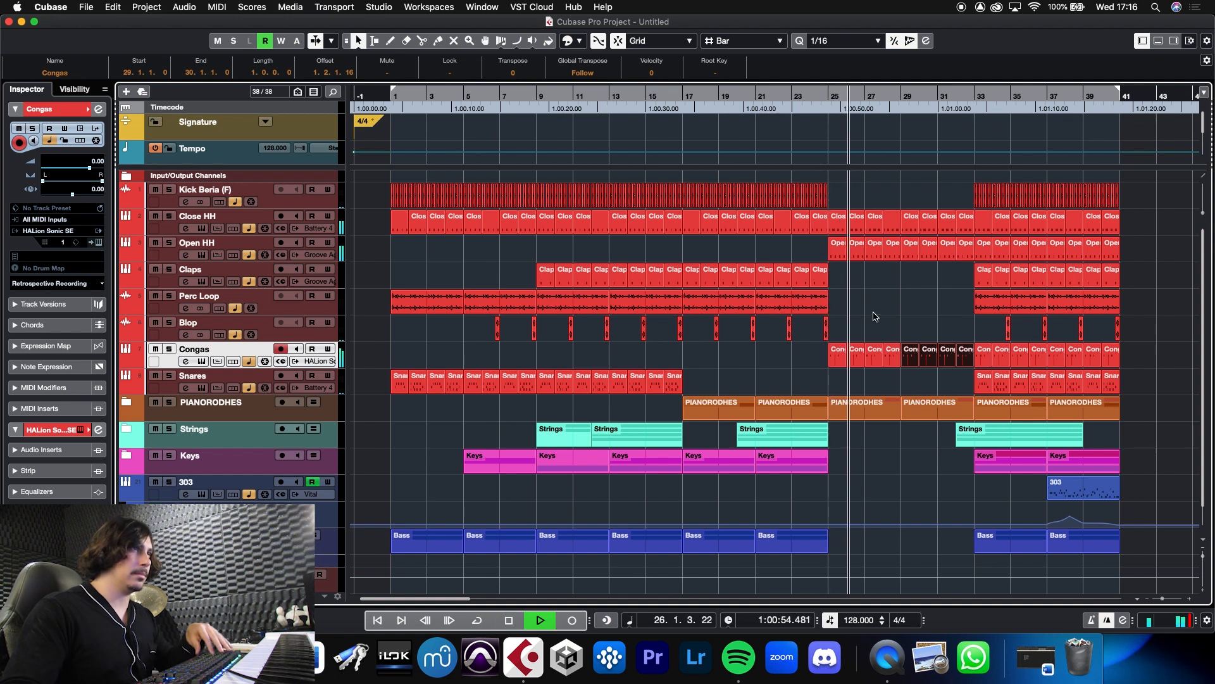
pyautogui.press('space')
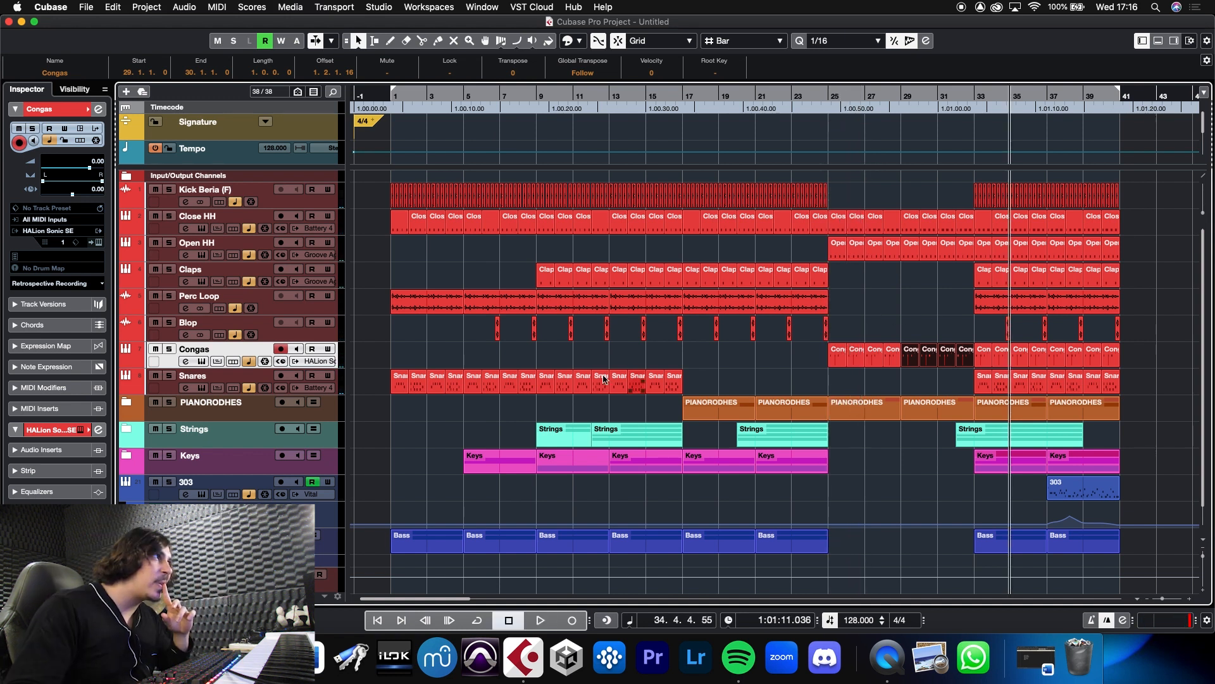
# Place the 303 part from bar 37 at bar 25 and set the playback position there
pyautogui.click(573, 468)
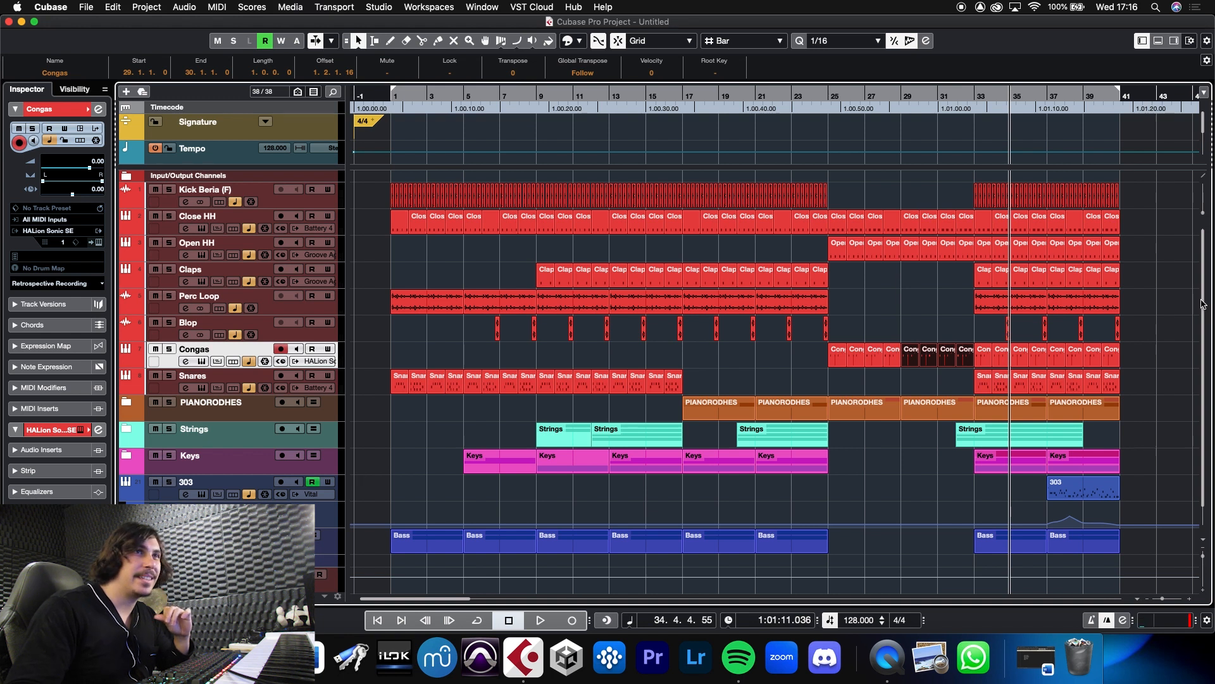
pyautogui.scroll(-1, 1202, 334)
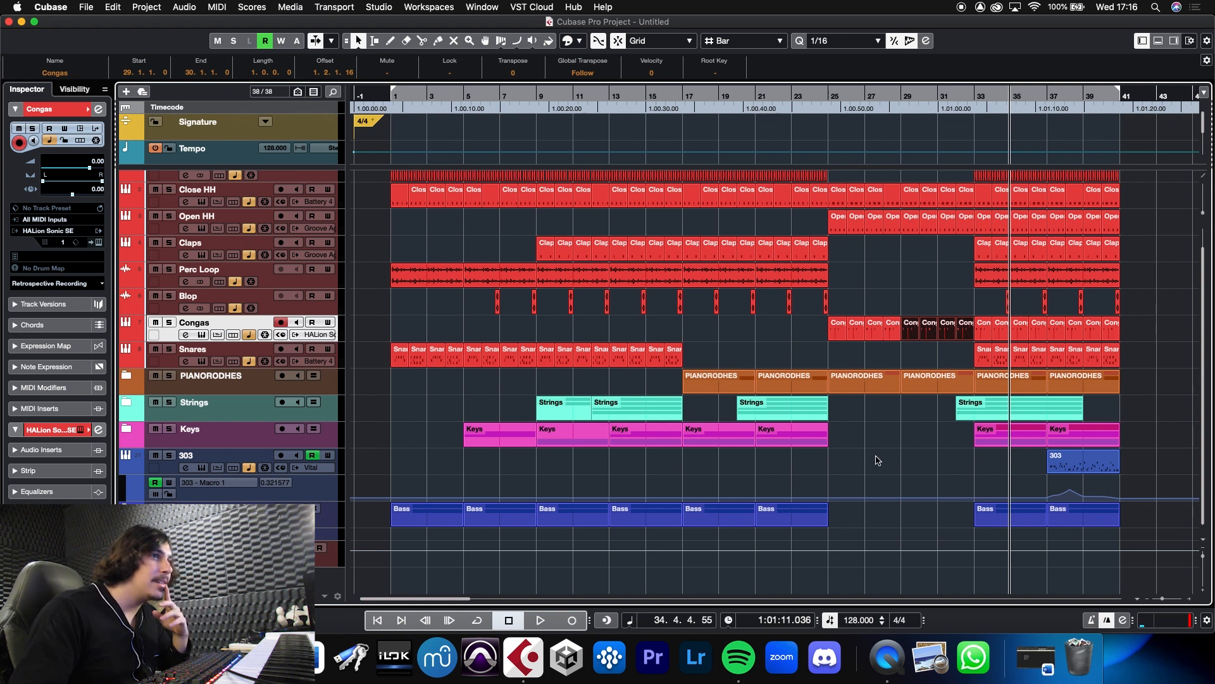
pyautogui.moveTo(1079, 466); pyautogui.dragTo(865, 461)
pyautogui.click(837, 99)
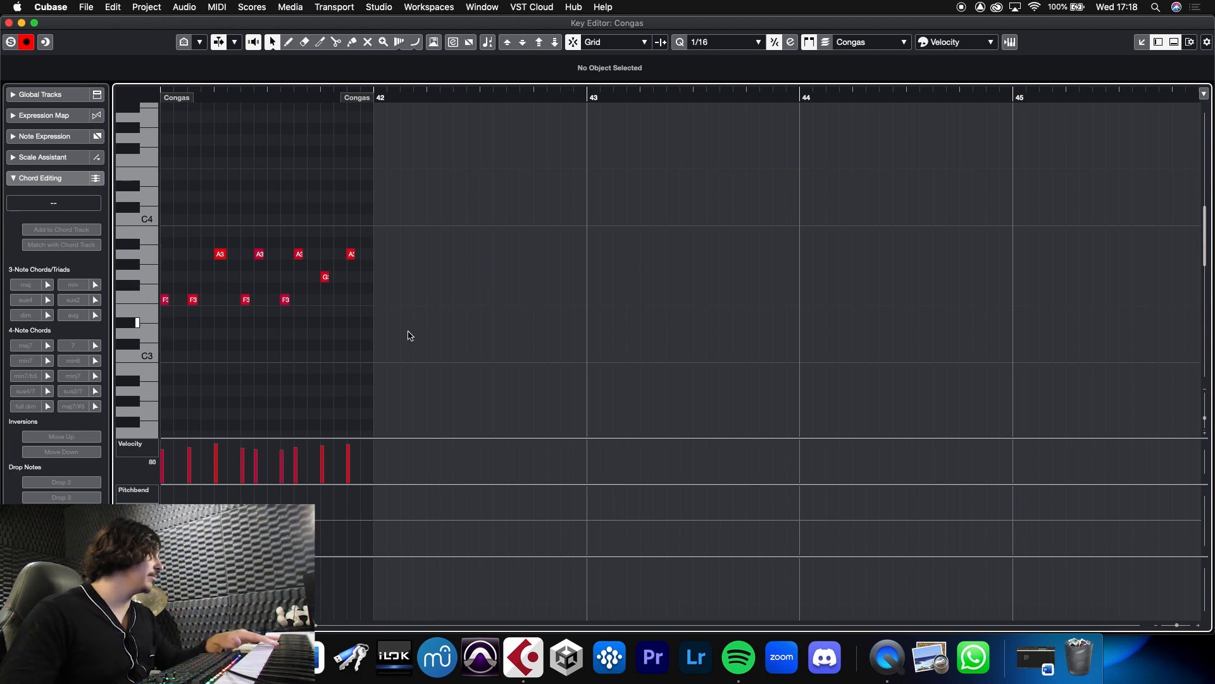
# Delete all the notes in the Congas part at bar 41
pyautogui.hscroll(-5, 247, 121)
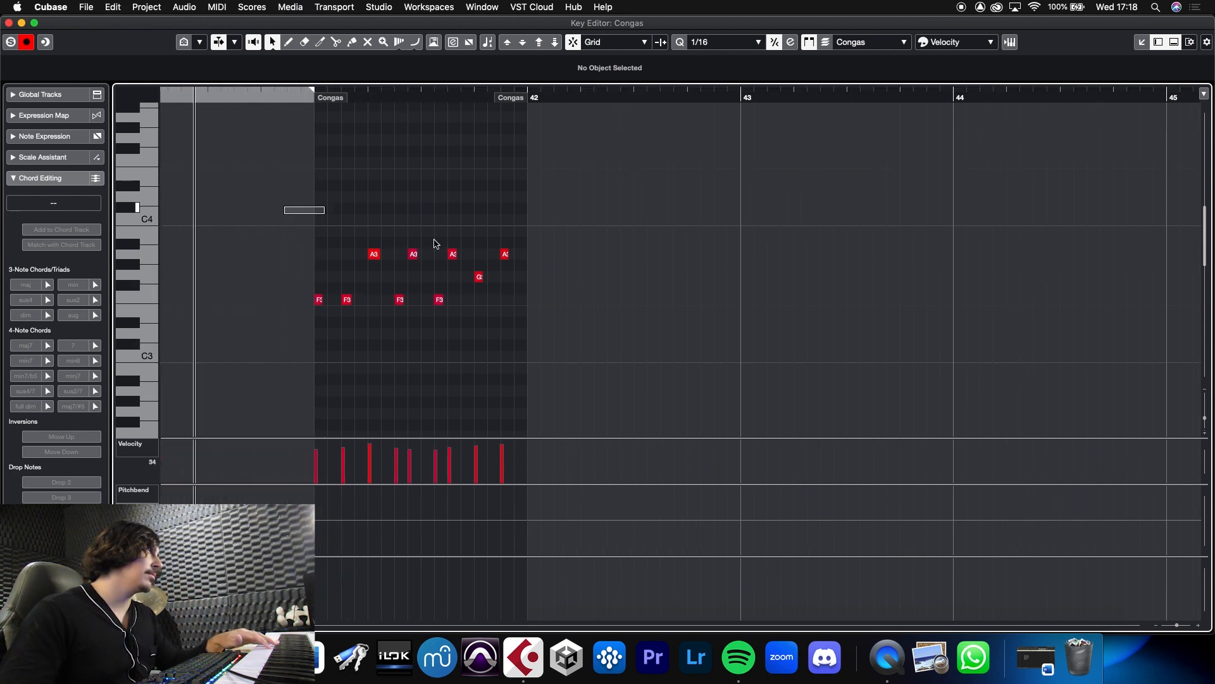
pyautogui.press('super+a')
pyautogui.press('Delete')
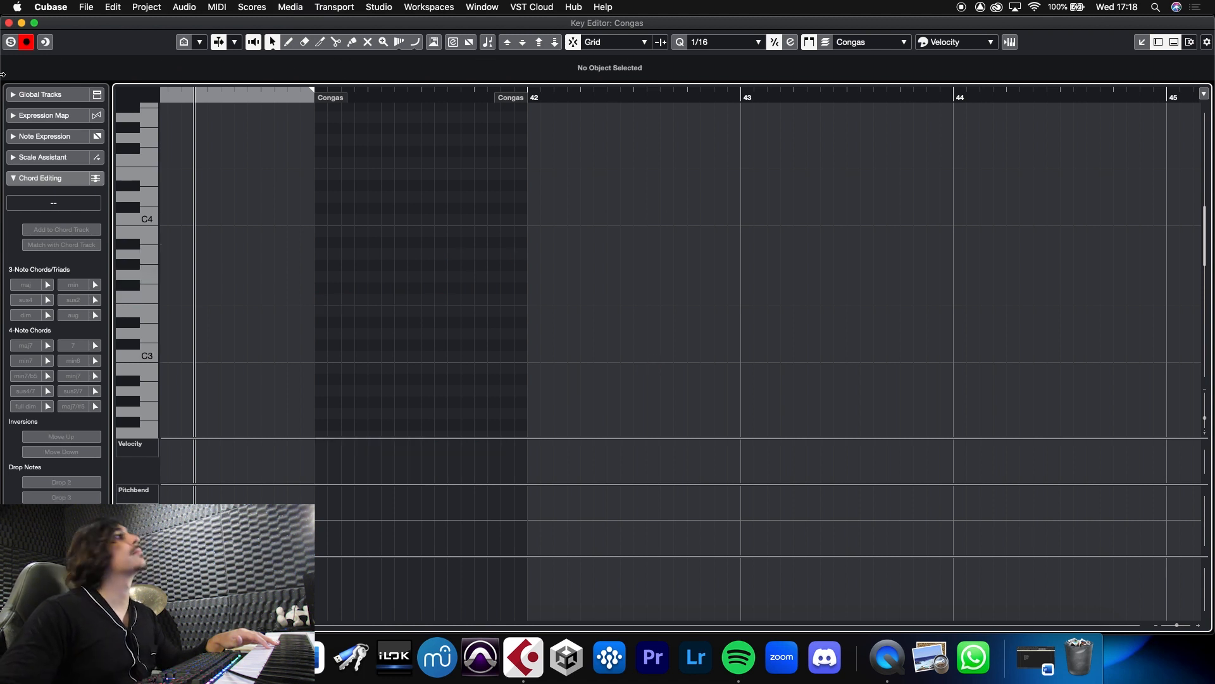
# Enter three consecutive sixteenth A#2 notes at the start of bar 41, with the first and third softer than the second
pyautogui.moveTo(350, 99); pyautogui.dragTo(318, 155)
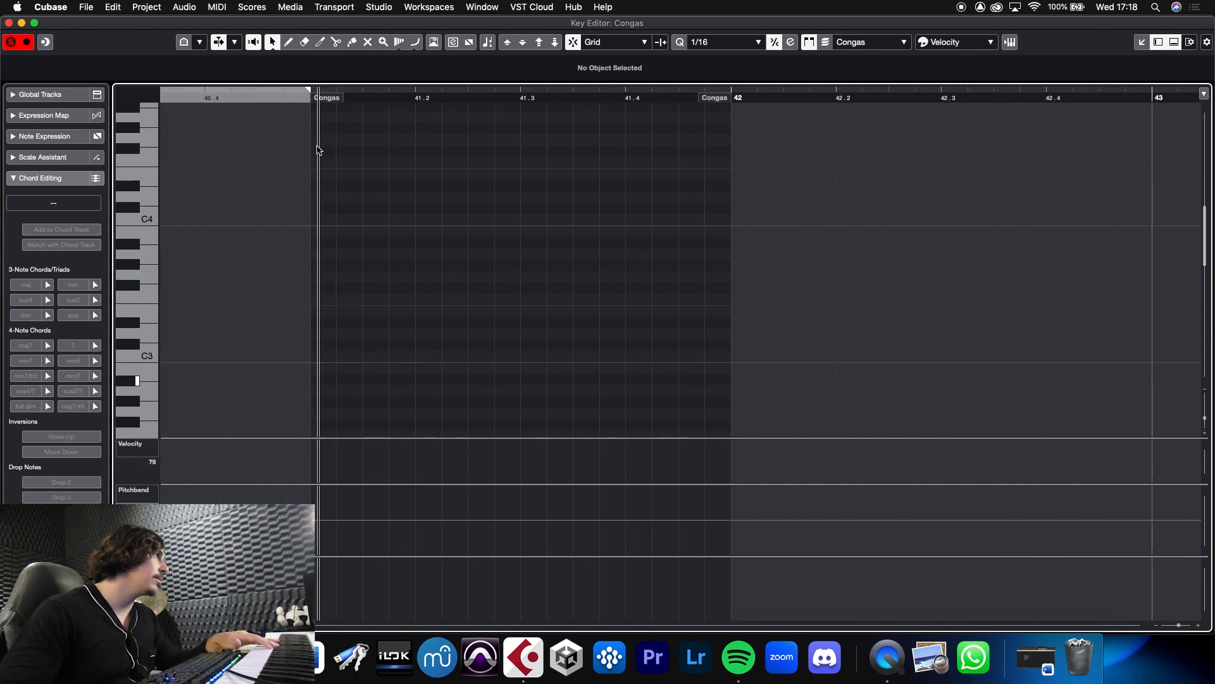
pyautogui.click(324, 382)
pyautogui.click(373, 382)
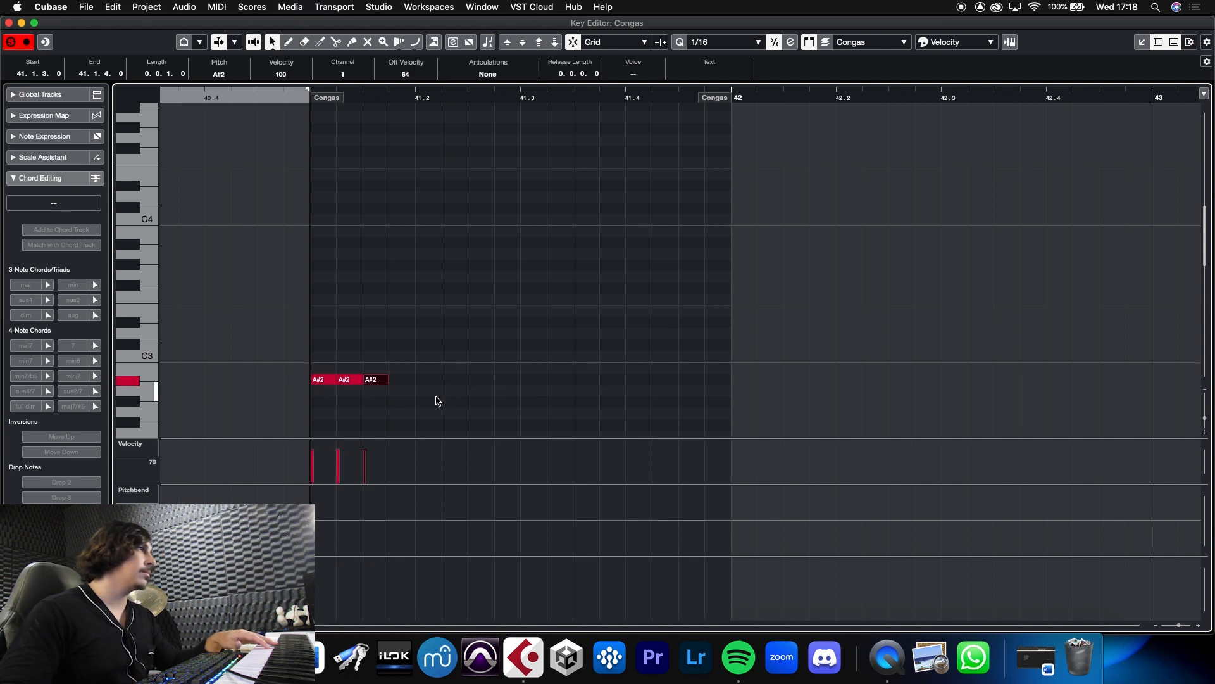
pyautogui.moveTo(436, 400); pyautogui.dragTo(312, 333)
pyautogui.click(407, 435)
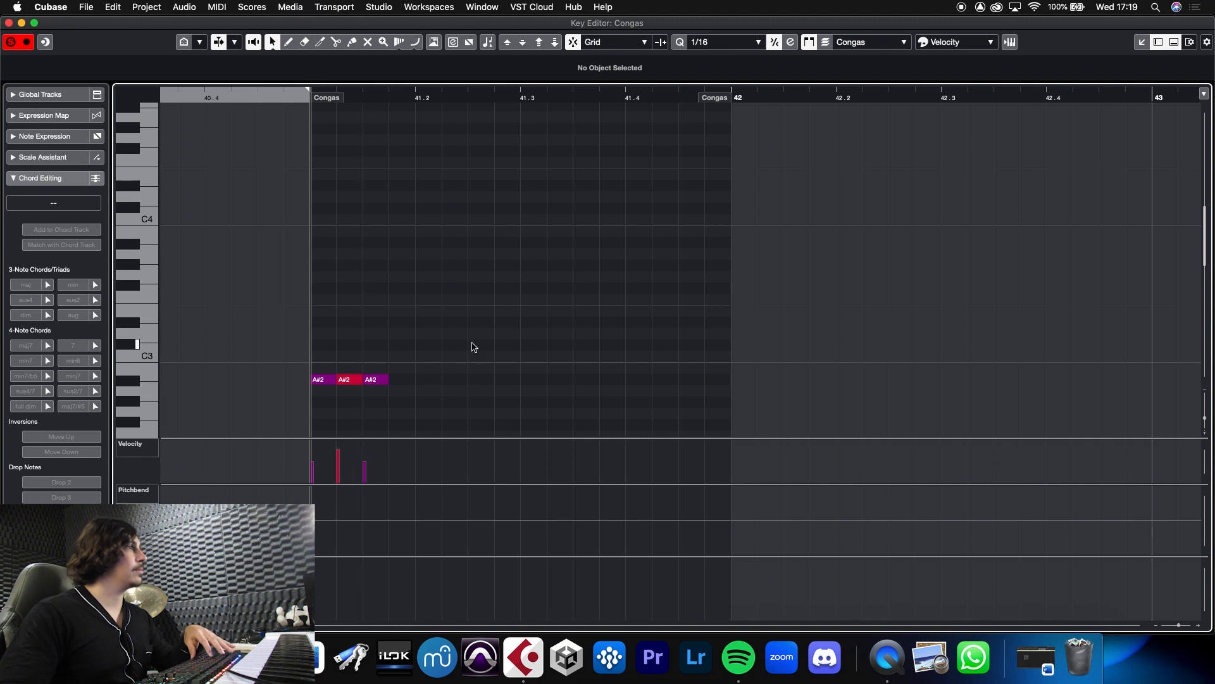
# Shift the three A#2 notes to 41.1.3 and duplicate the group at 41.2.4 and 41.4.1
pyautogui.moveTo(407, 397); pyautogui.dragTo(287, 336)
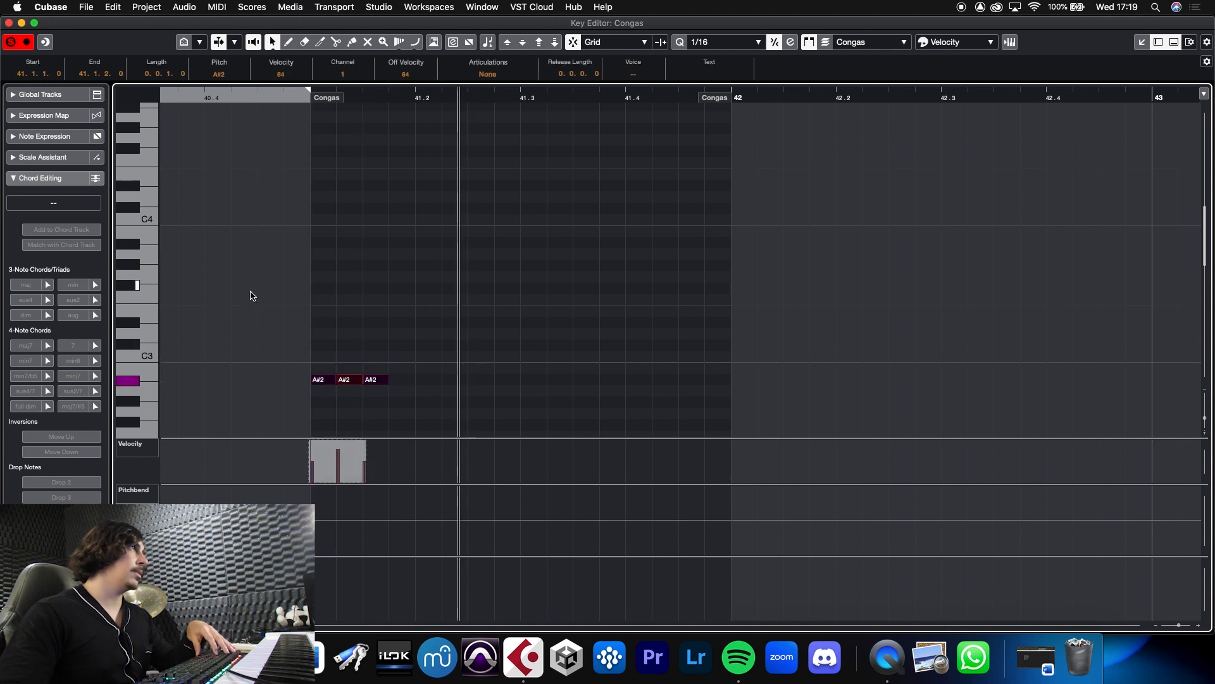
pyautogui.press('super+Right')
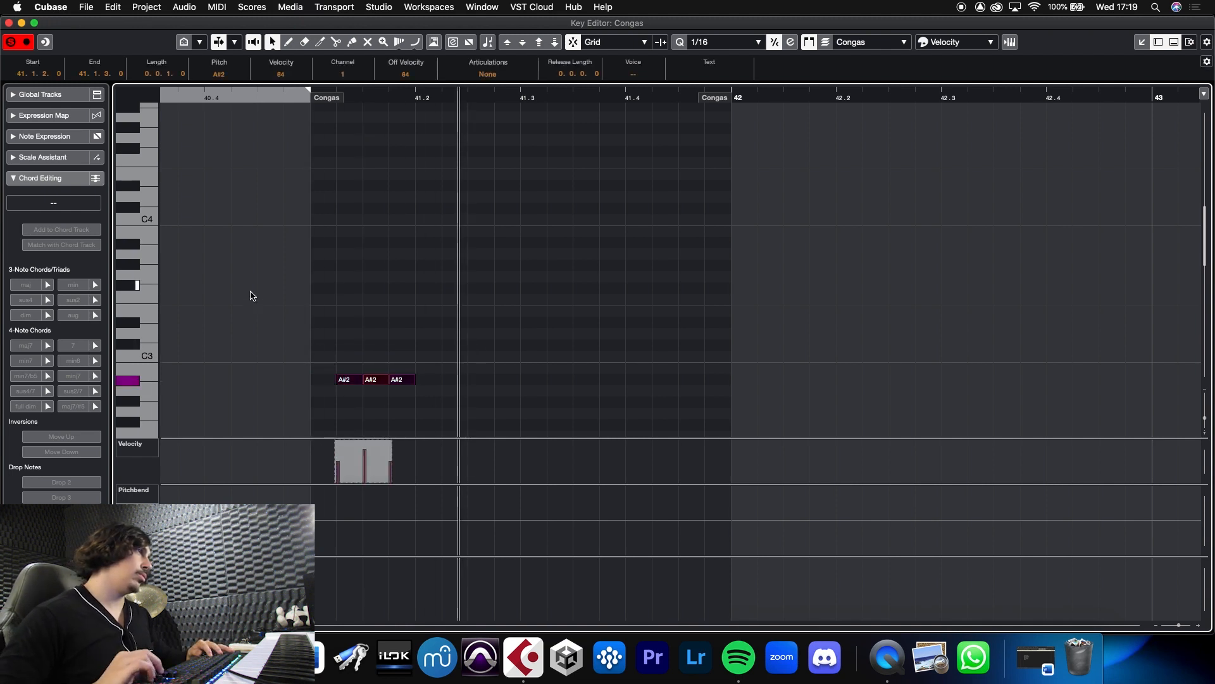
pyautogui.press('super+Right')
pyautogui.hotkey('alt', 'd')
pyautogui.press('super+Right')
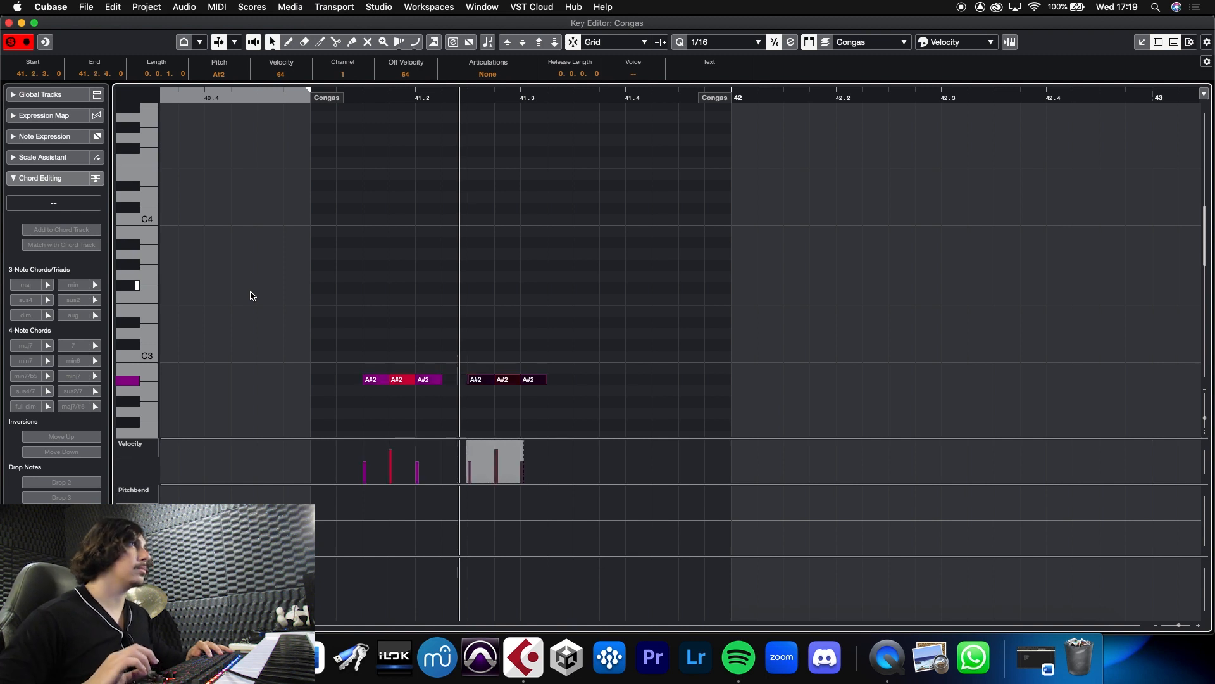
pyautogui.press('super+Right')
pyautogui.hotkey('alt', 'd')
pyautogui.press('super+Right')
pyautogui.press('super+Right')
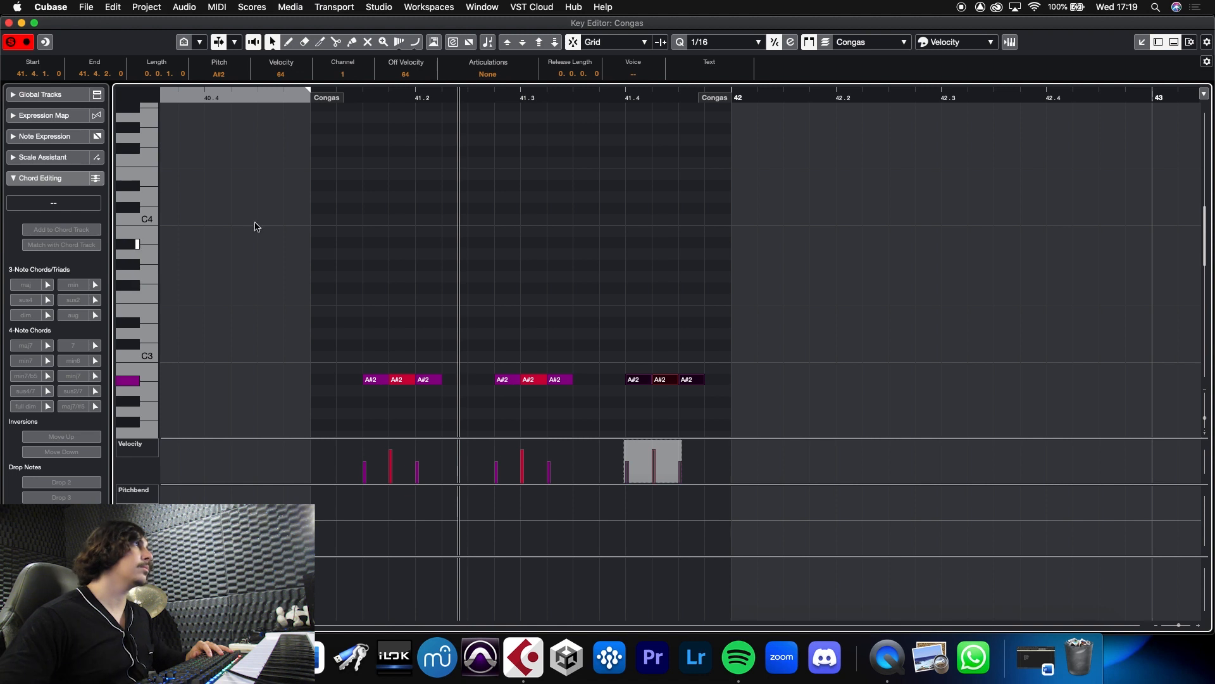
# Play the pattern, move the first group to 41.1.4 and the last to 41.3.4, and soften each group's first note
pyautogui.press('space')
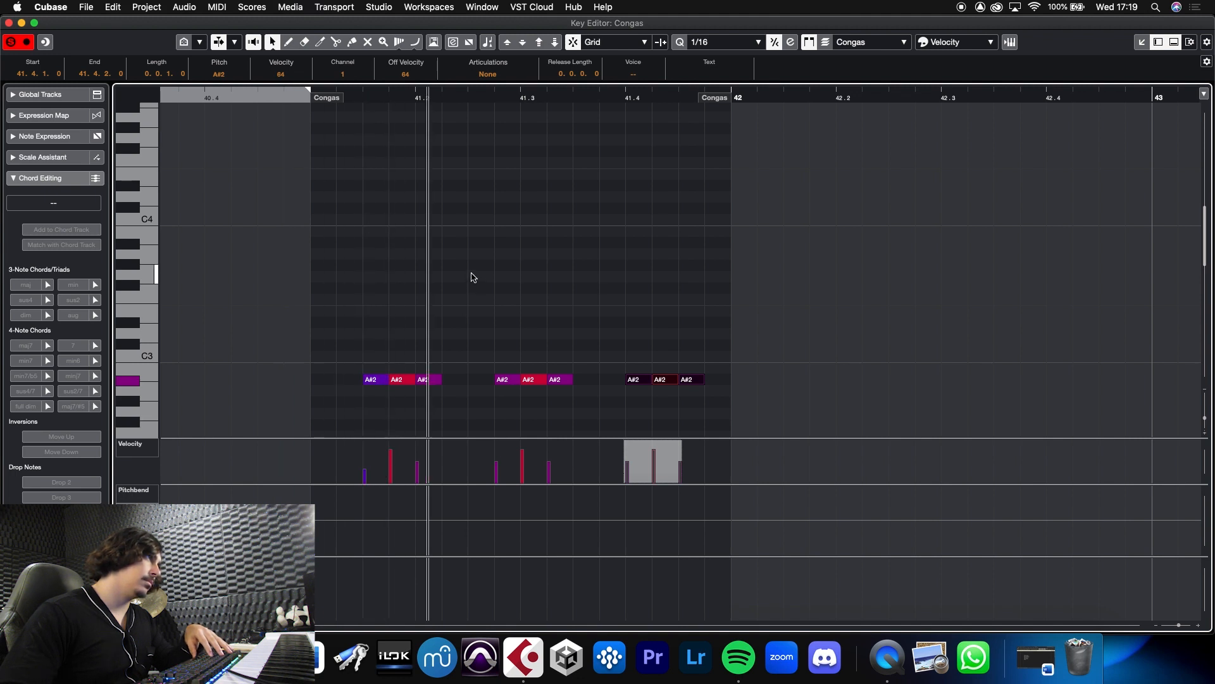
pyautogui.moveTo(357, 356); pyautogui.dragTo(433, 399)
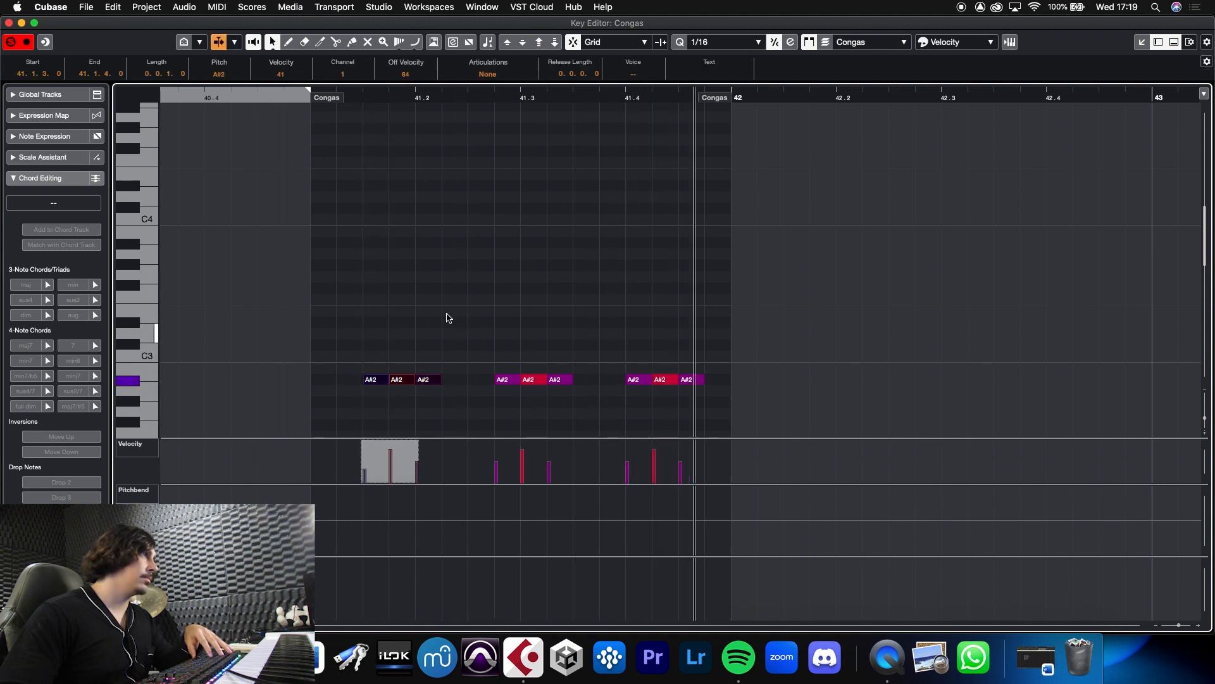
pyautogui.press('super+Right')
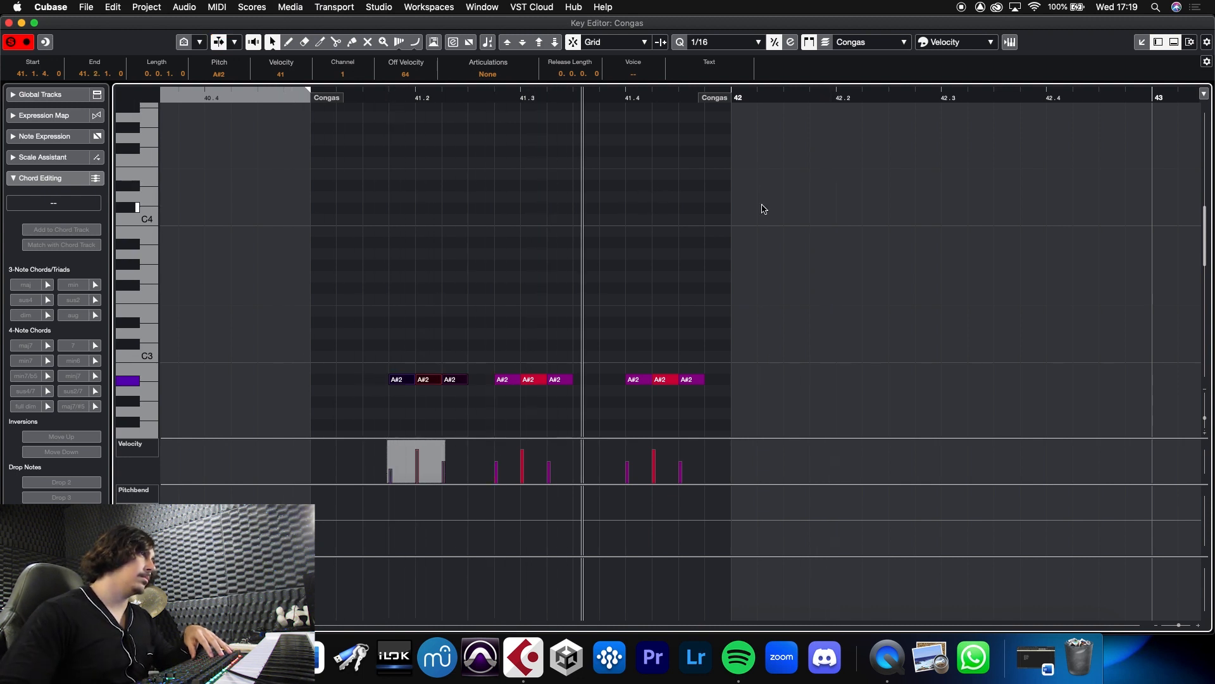
pyautogui.moveTo(628, 371); pyautogui.dragTo(732, 408)
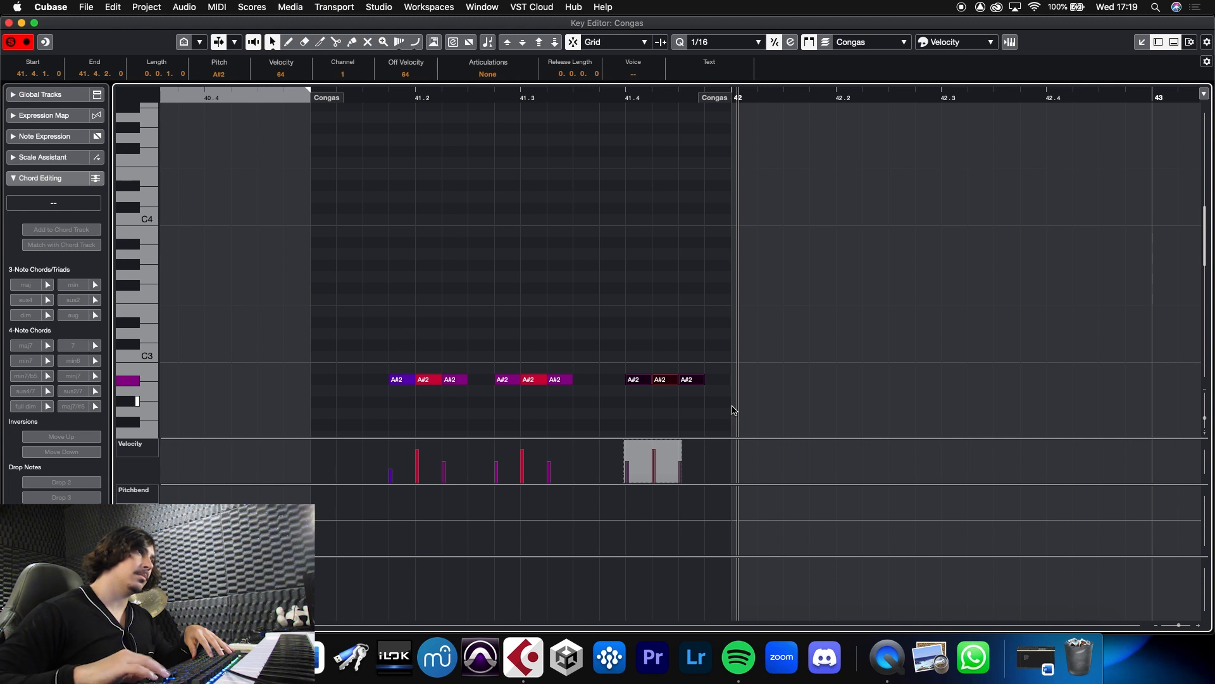
pyautogui.press('super+Left')
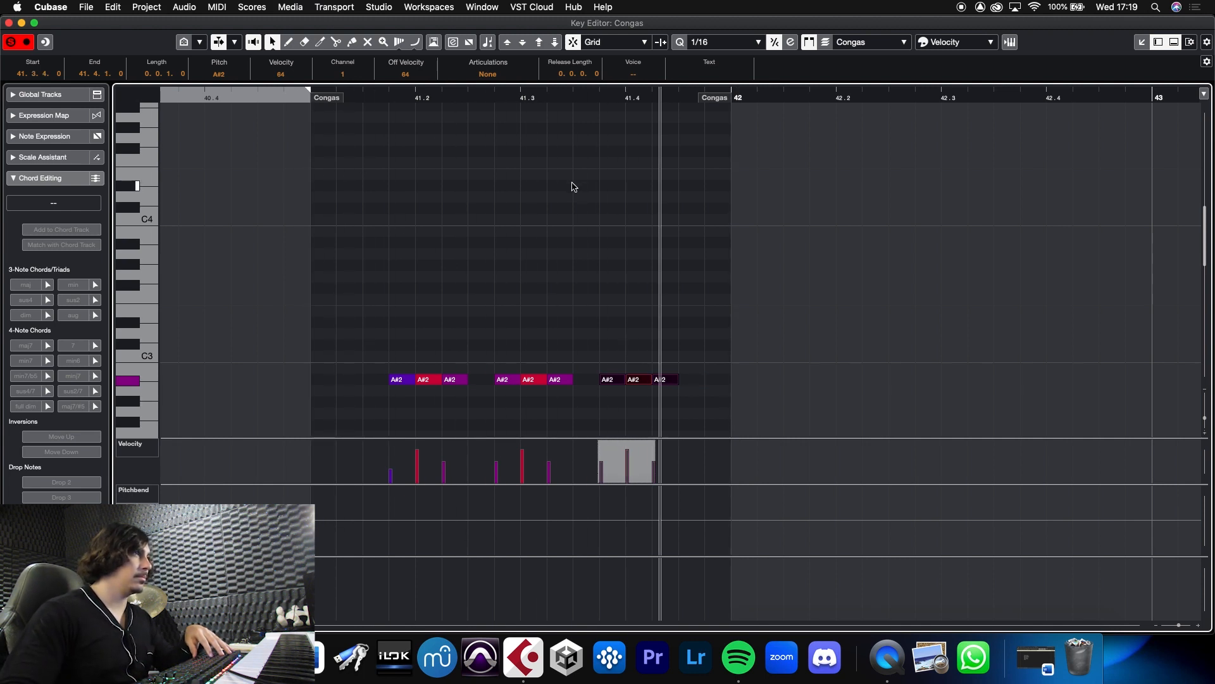
pyautogui.click(572, 420)
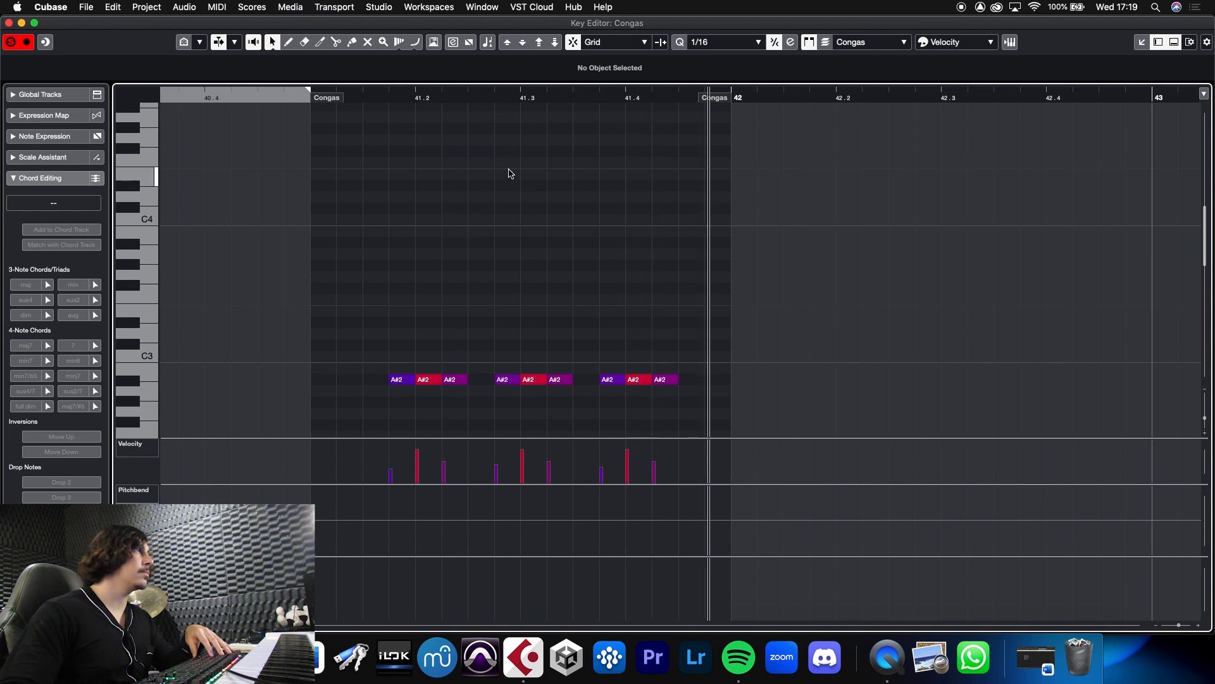
# Close the note editor, place the edited Congas part at bar 33 and repeat it through bar 40 during playback
pyautogui.click(8, 23)
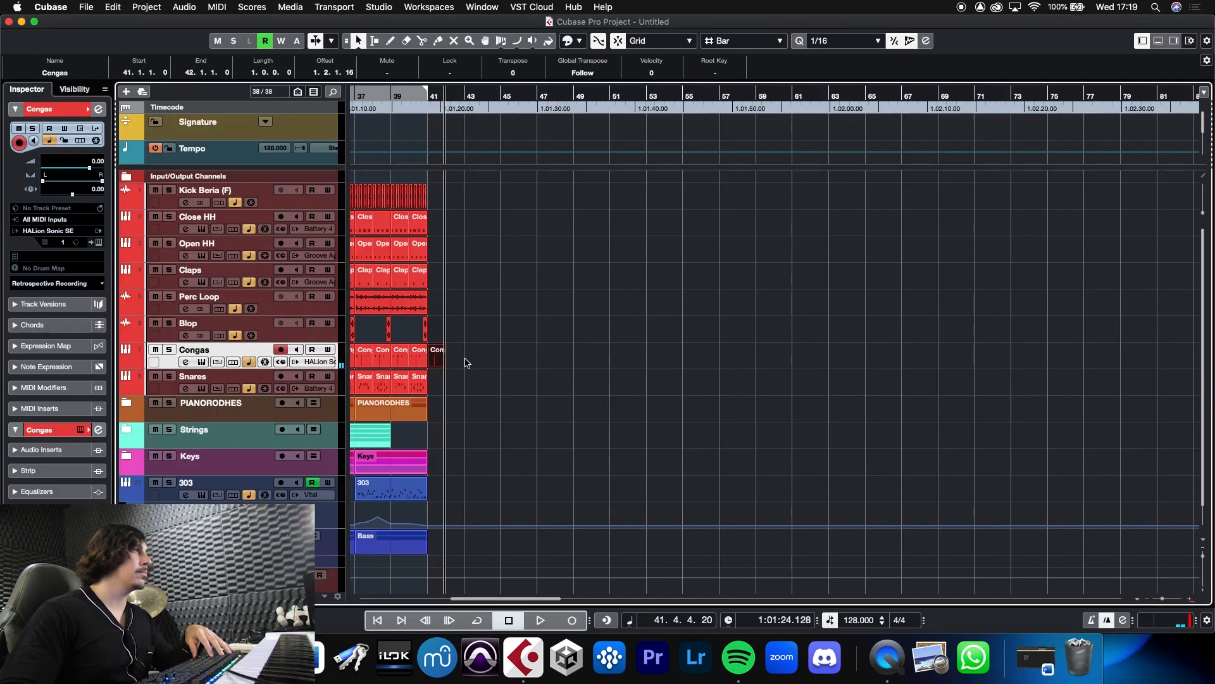
pyautogui.moveTo(441, 358); pyautogui.dragTo(503, 356)
pyautogui.press('l')
pyautogui.press('space')
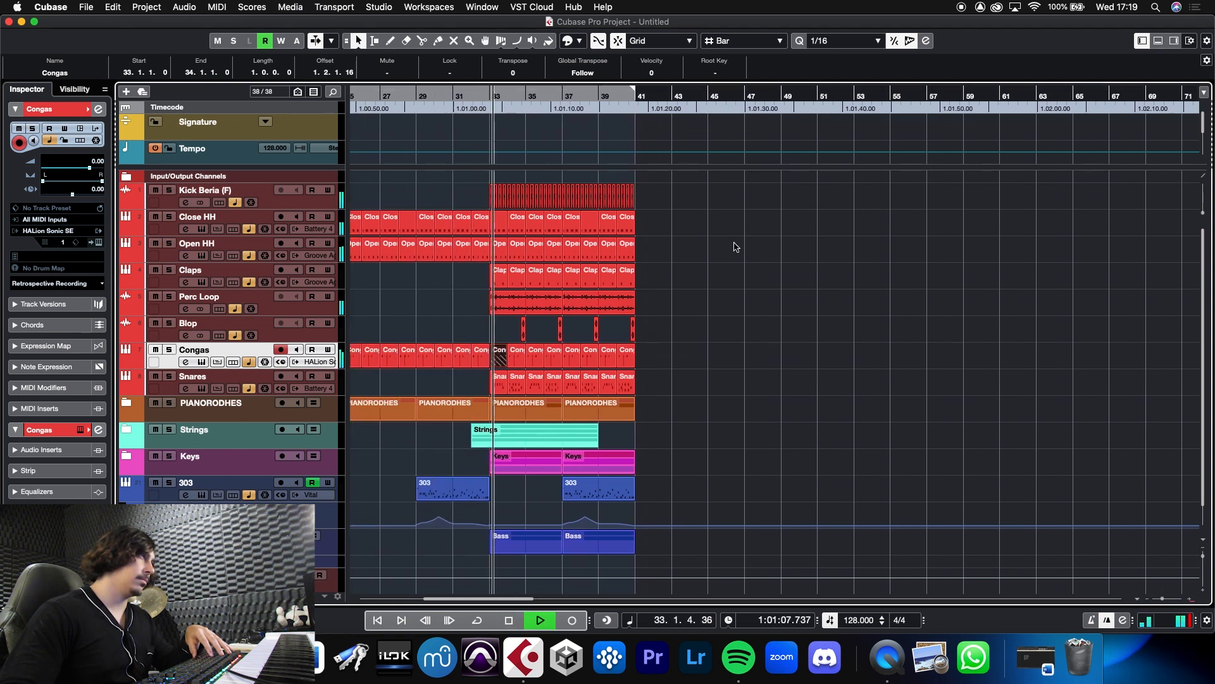
pyautogui.press('space')
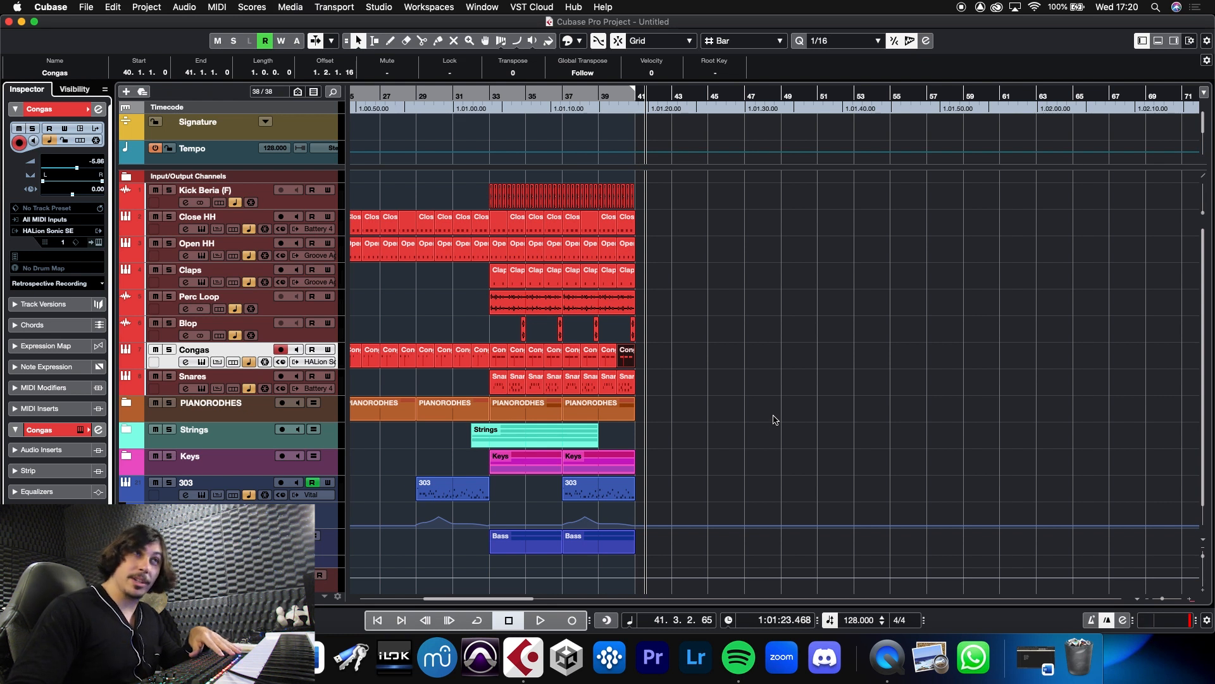
# Move the Violins 1 Solo and Violins 1 section parts from bar 9 to bar 8 and play the passage
pyautogui.scroll(-1, 1201, 240)
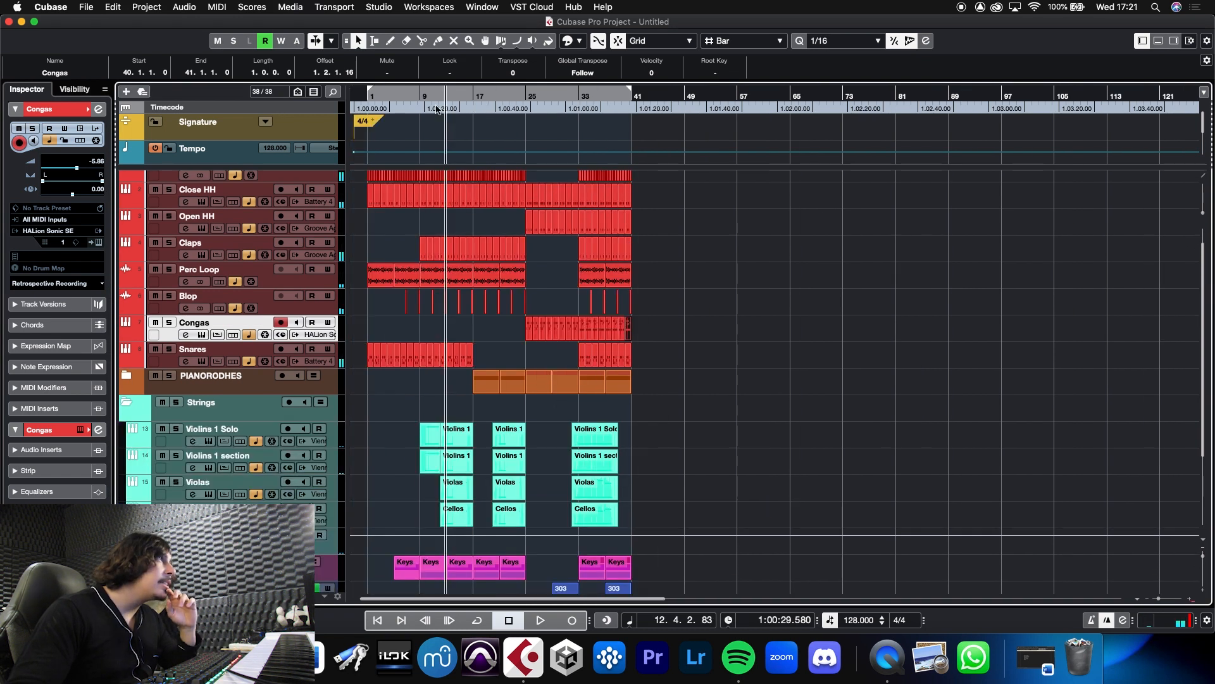
pyautogui.moveTo(425, 95); pyautogui.dragTo(408, 126)
pyautogui.click(701, 444)
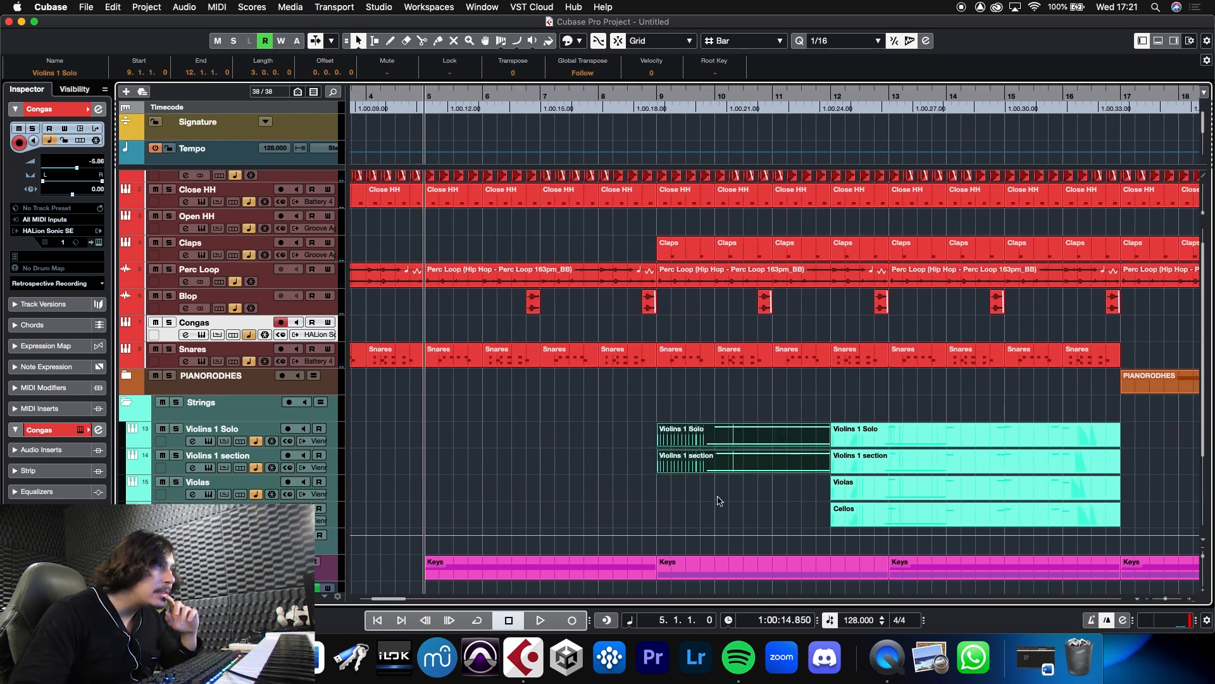
pyautogui.moveTo(727, 464); pyautogui.dragTo(668, 464)
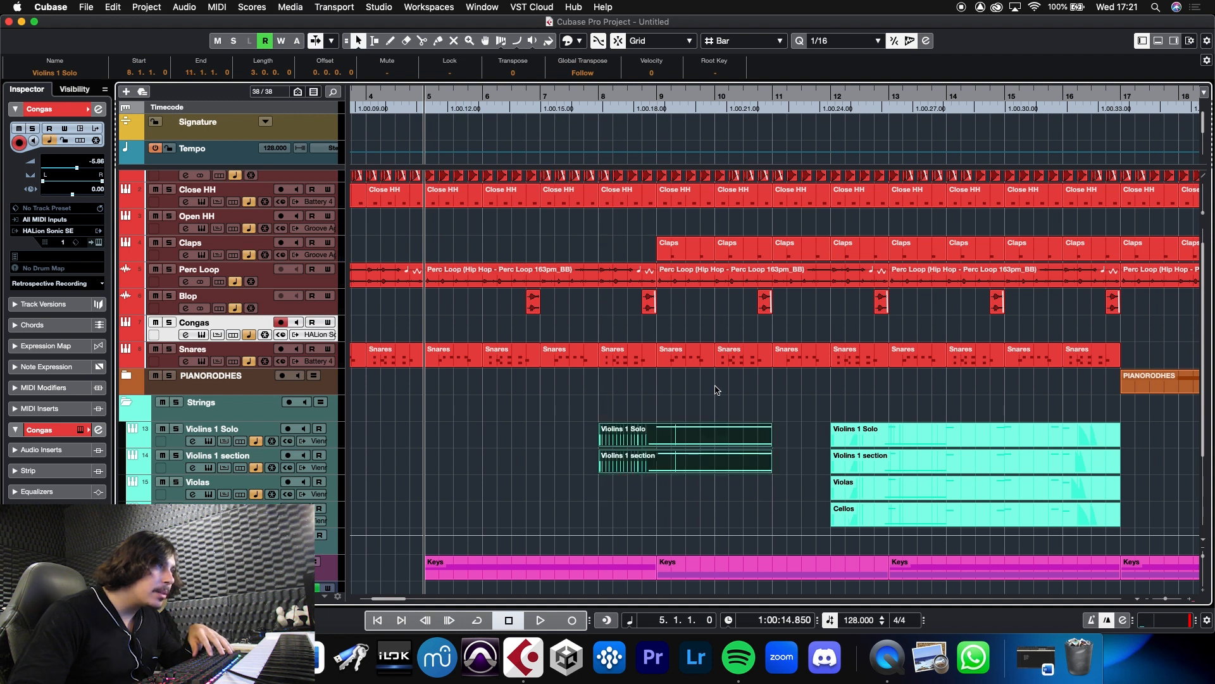
pyautogui.click(589, 100)
pyautogui.press('space')
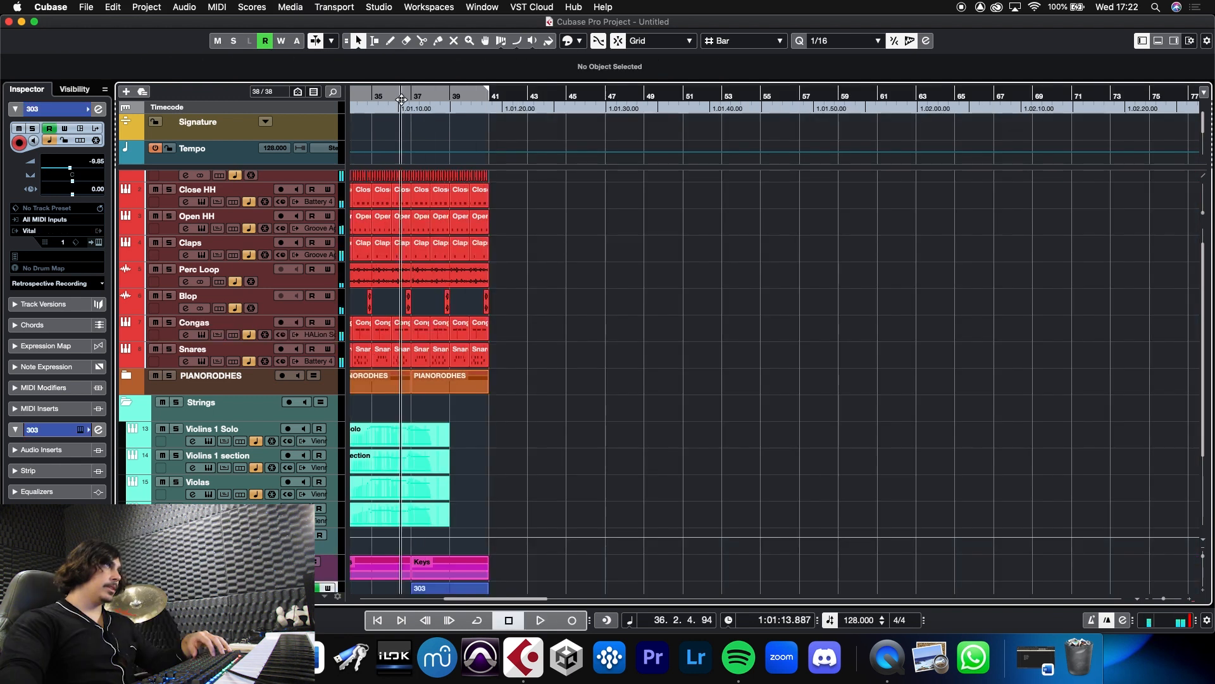
# Open the Violins 1 Solo part starting at bar 32 in the Key Editor and play it from around bar 34
pyautogui.press('h')
pyautogui.press('h')
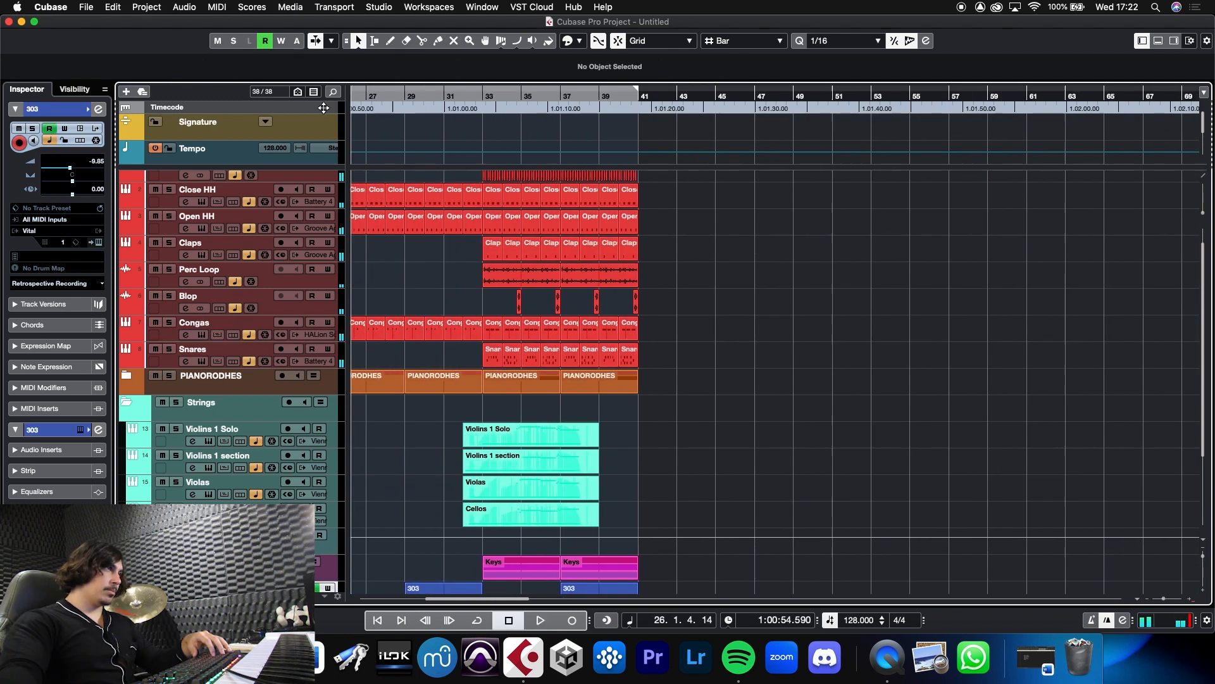
pyautogui.moveTo(590, 148); pyautogui.dragTo(582, 212)
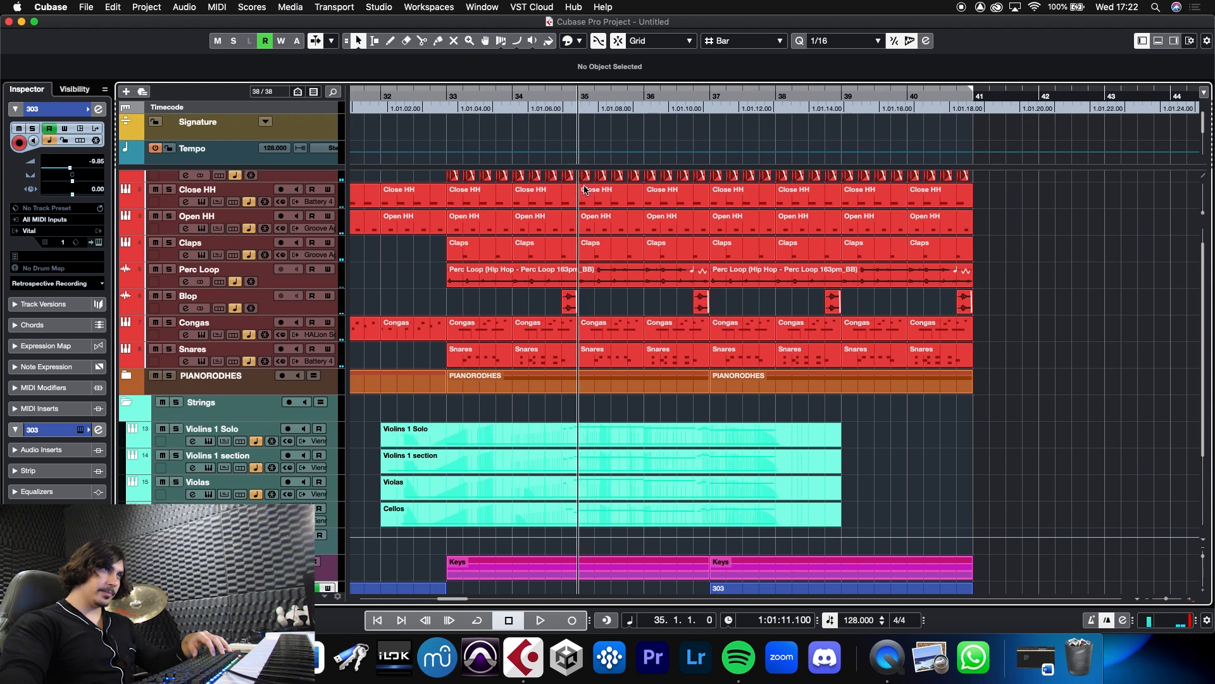
pyautogui.doubleClick(775, 440)
pyautogui.click(545, 93)
pyautogui.moveTo(545, 93); pyautogui.dragTo(548, 72)
pyautogui.press('space')
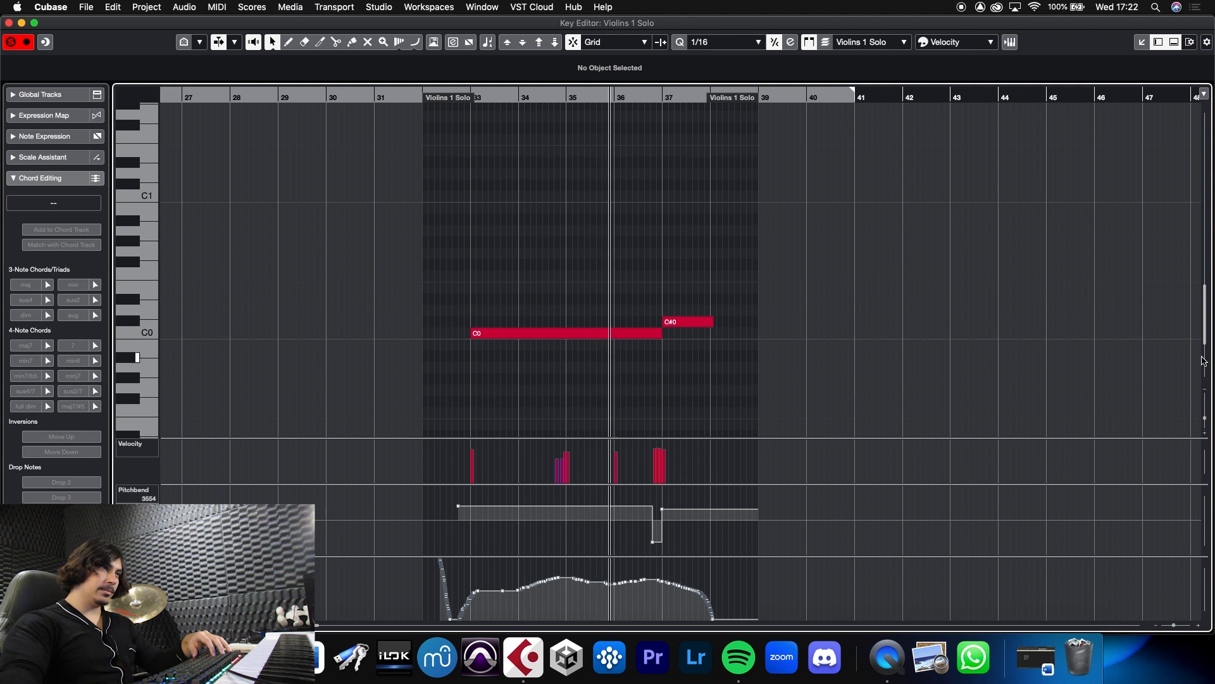
# Show Control 75 (CC 75) instead of Pitchbend in the controller lane
pyautogui.moveTo(1206, 327); pyautogui.dragTo(1212, 284)
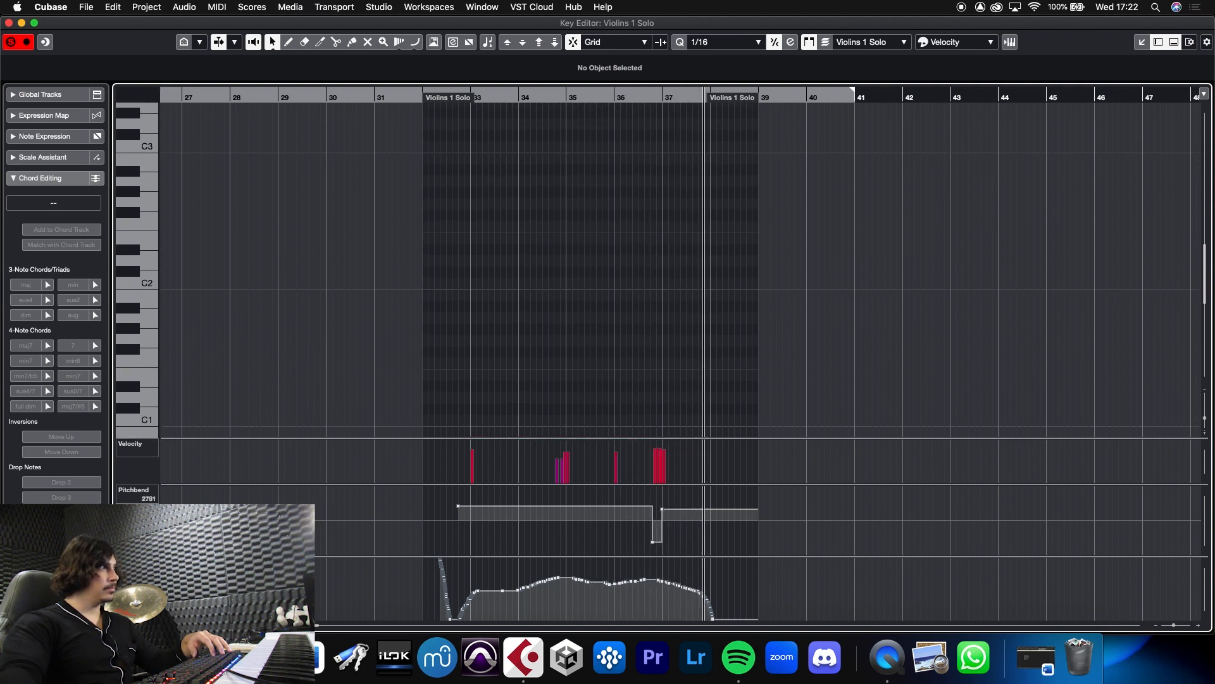
pyautogui.click(134, 494)
pyautogui.scroll(-5, 183, 582)
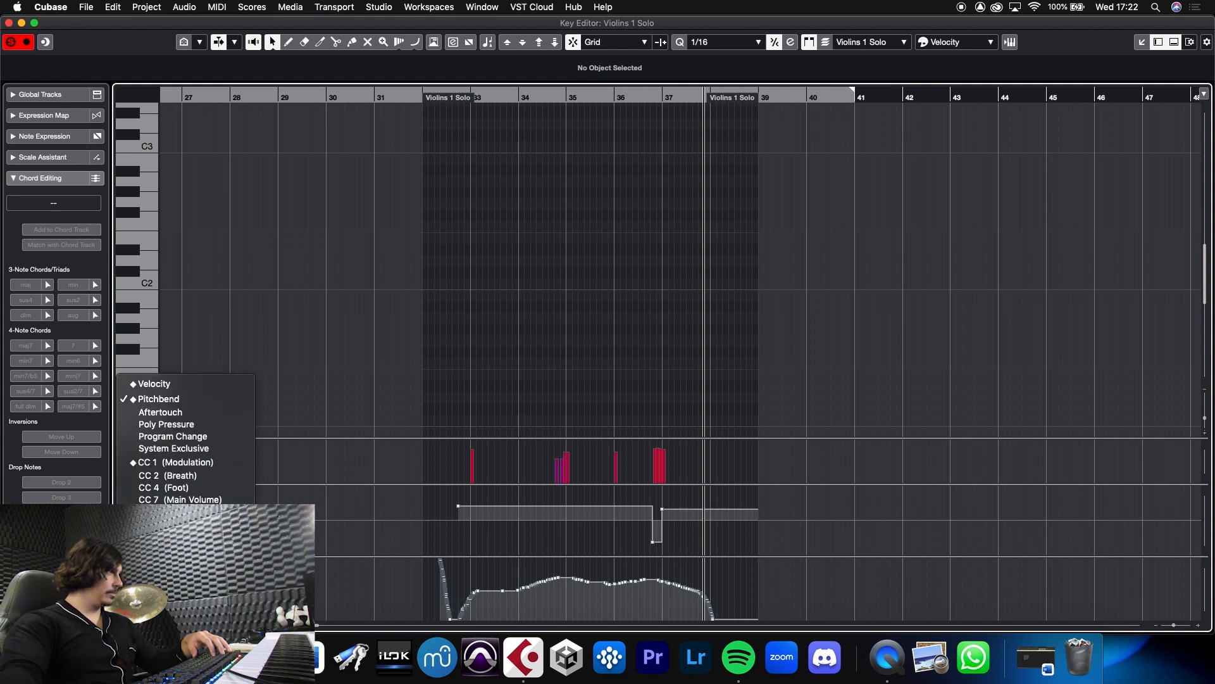
pyautogui.click(168, 563)
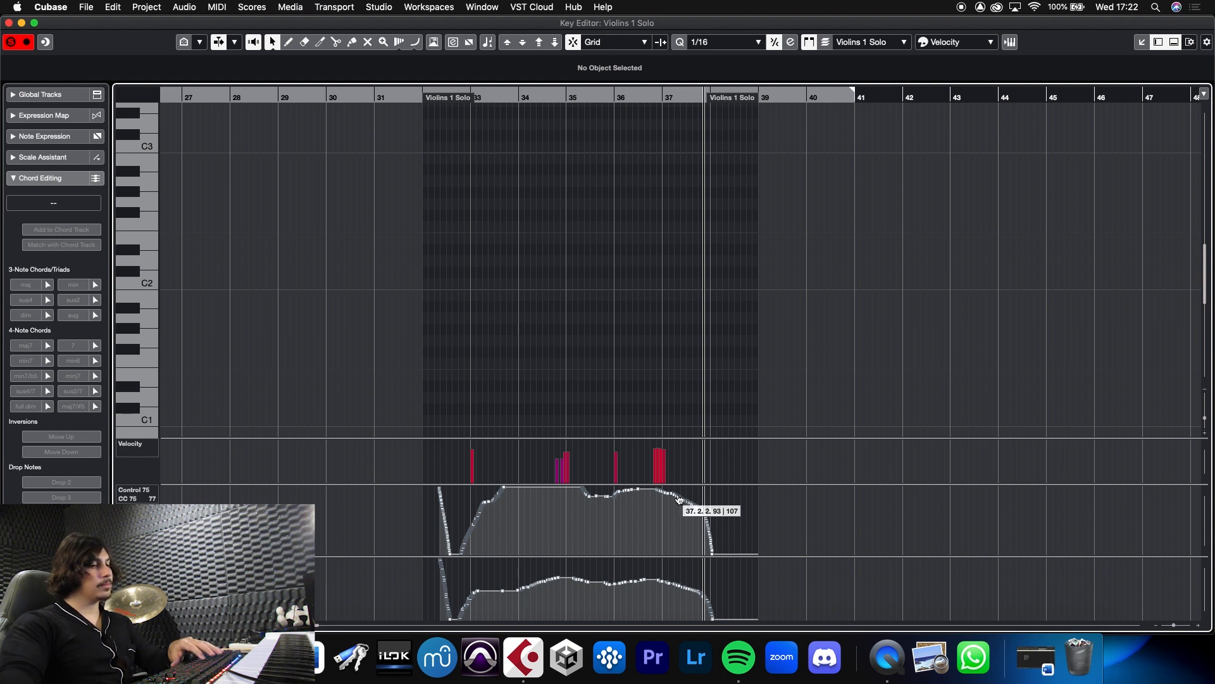
# Draw gradual fall-offs from about bar 37 to bar 39 in both controller lanes and close the editor
pyautogui.press('8')
pyautogui.moveTo(660, 490); pyautogui.dragTo(711, 500)
pyautogui.moveTo(737, 511); pyautogui.dragTo(756, 536)
pyautogui.moveTo(668, 577); pyautogui.dragTo(751, 614)
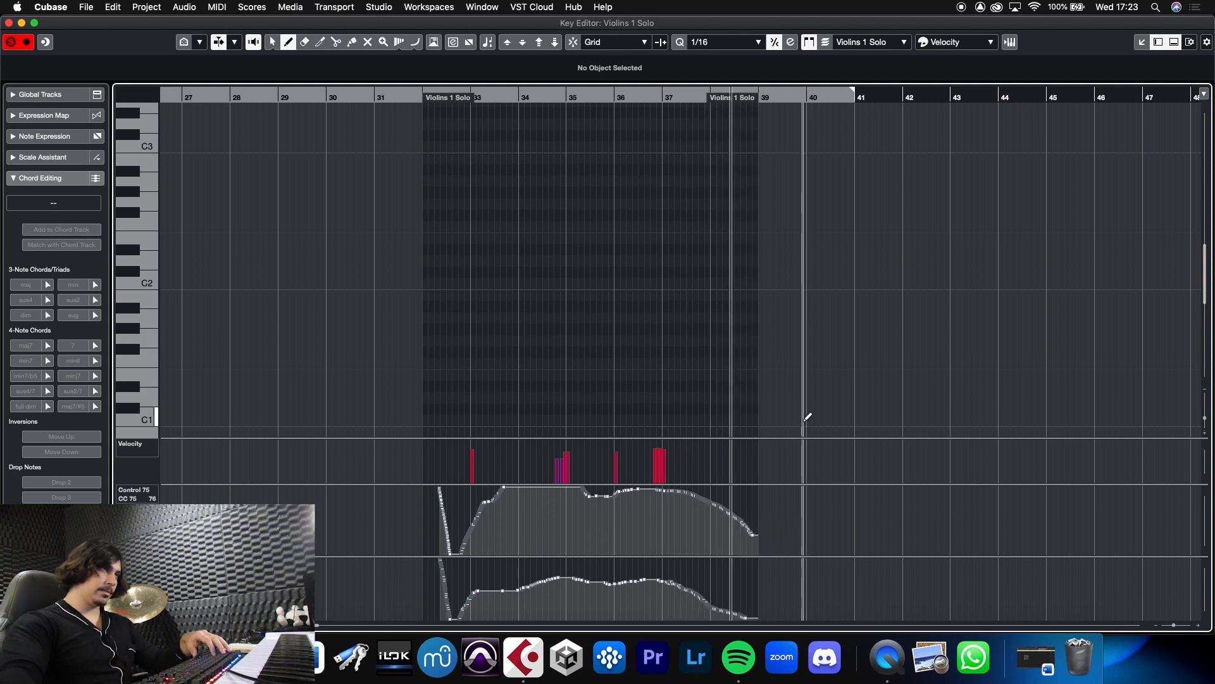
pyautogui.press('Return')
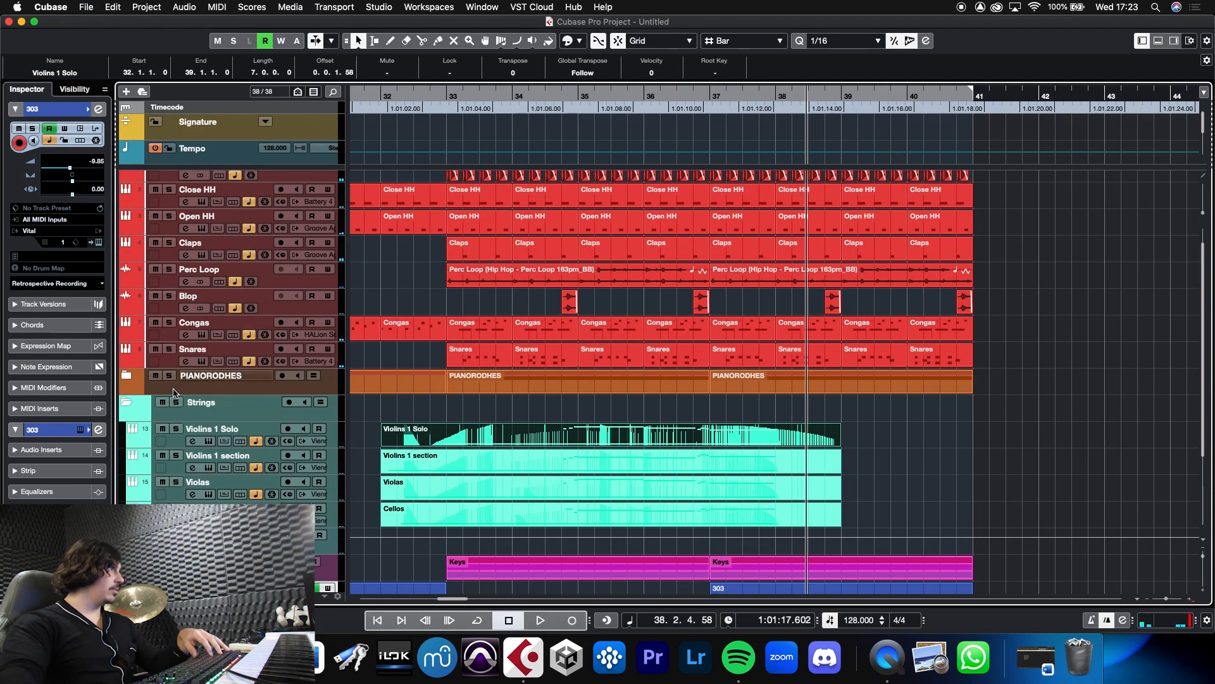
# Collapse the Strings folder and add an Analog Lab 4 instrument track with the Big Unison Jup-8 lead preset
pyautogui.click(127, 402)
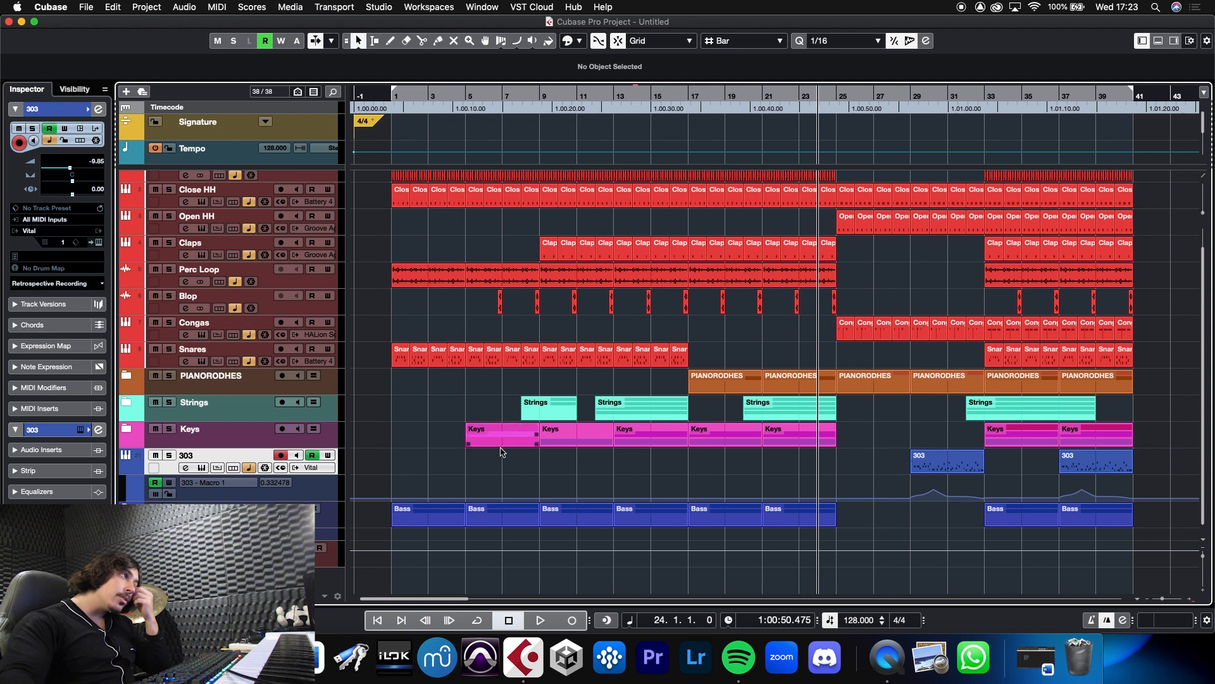
pyautogui.rightClick(241, 581)
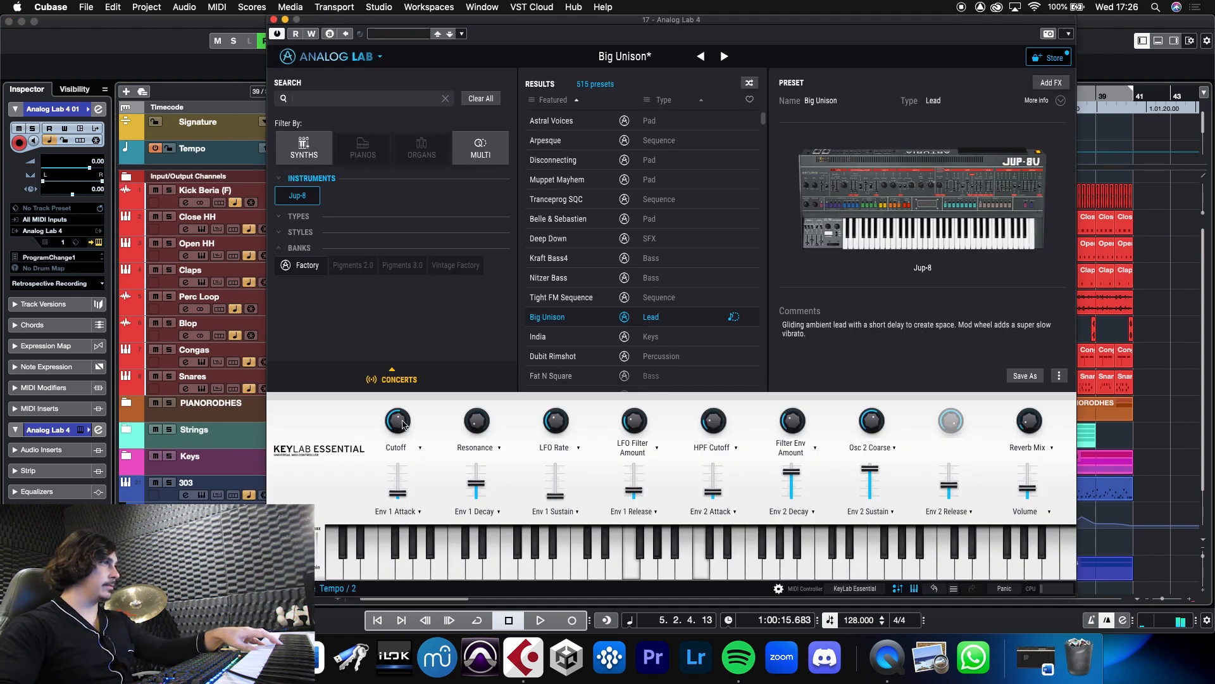
# Examine the Cutoff, Resonance and Reverb Mix controls of the Big Unison preset
pyautogui.click(404, 422)
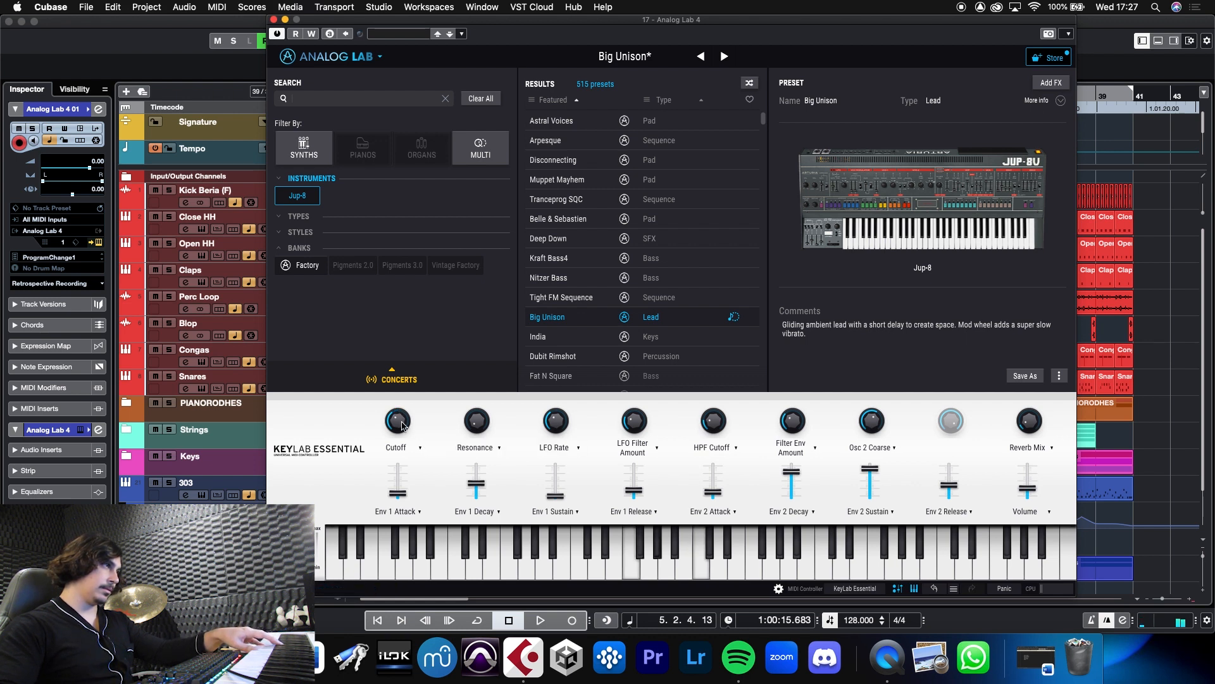
pyautogui.moveTo(485, 427)
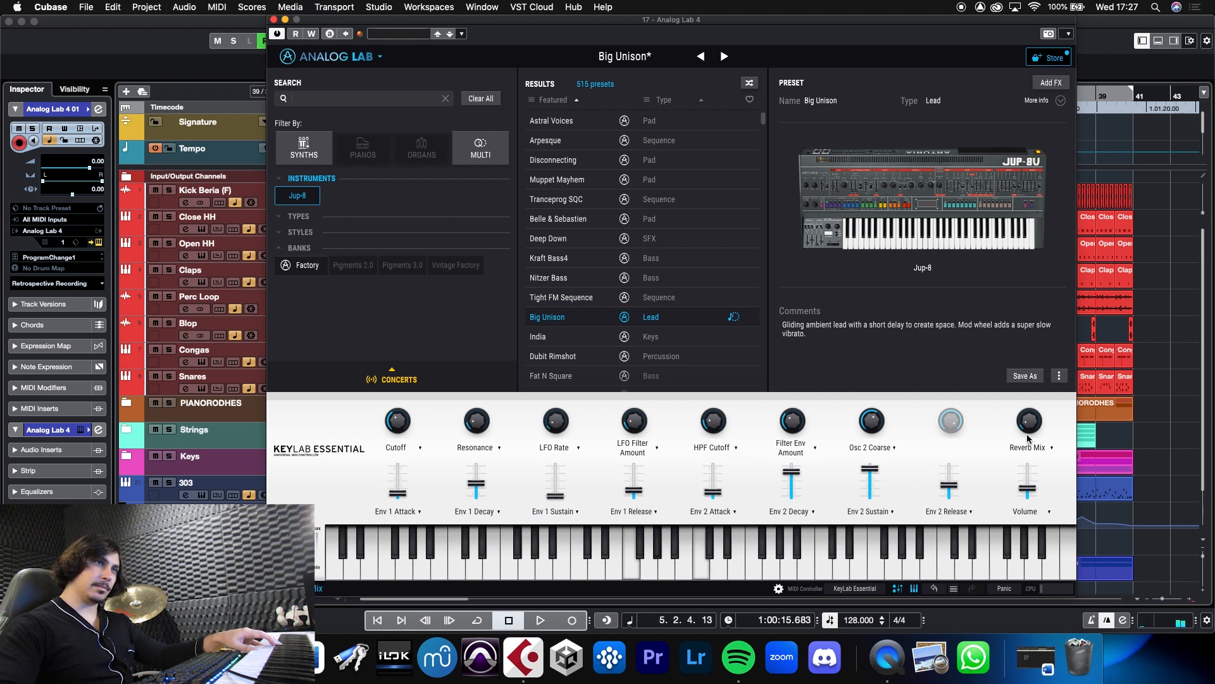
pyautogui.moveTo(1032, 425); pyautogui.dragTo(1033, 427)
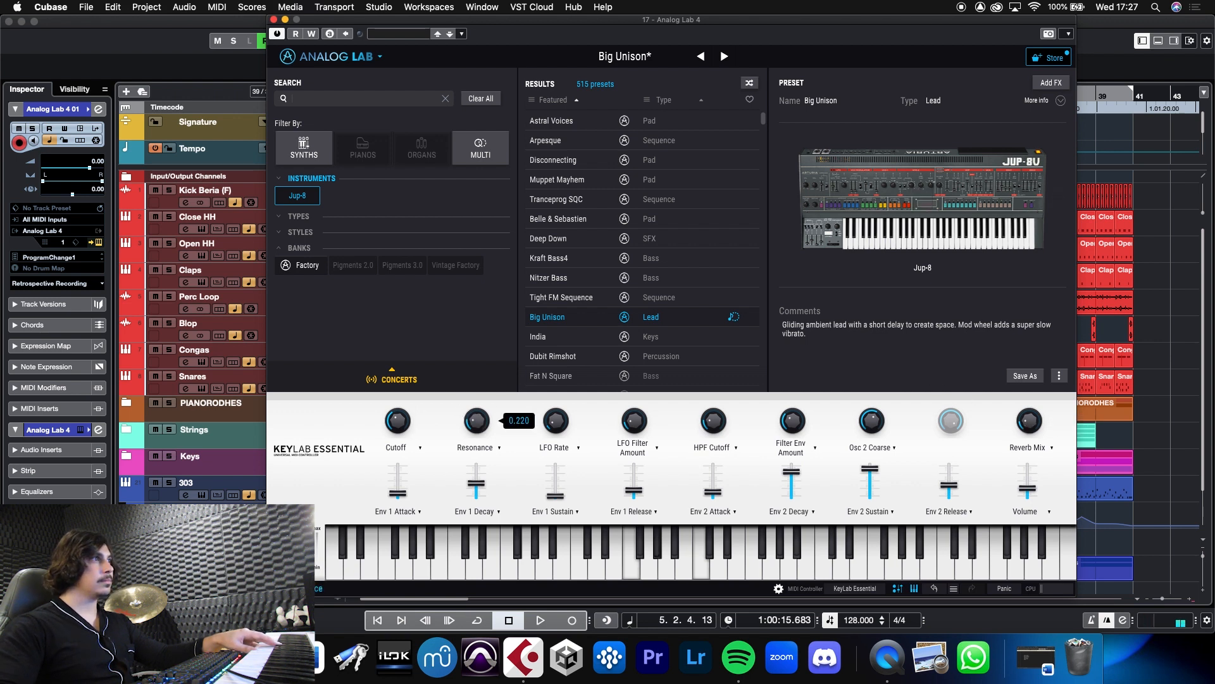
# Close the synth window, copy the last Perc Pad part to bar 25 on the Analog Lab 4 01 track, and play it back
pyautogui.moveTo(404, 425); pyautogui.dragTo(404, 424)
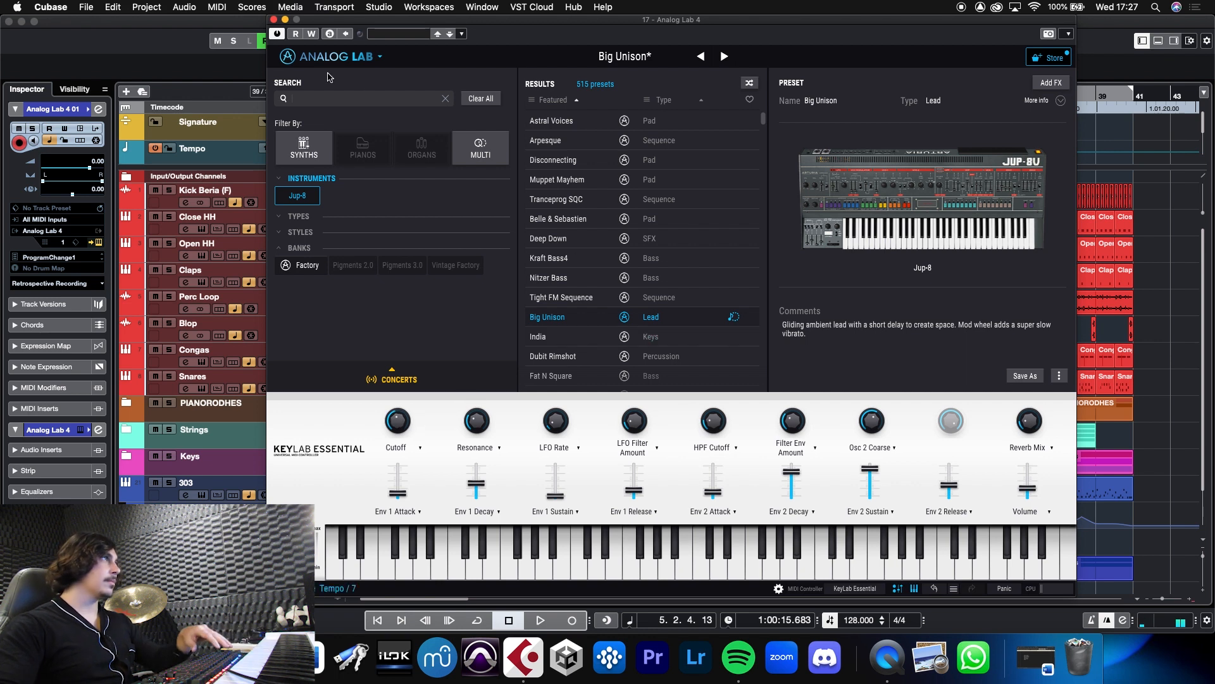
pyautogui.click(273, 19)
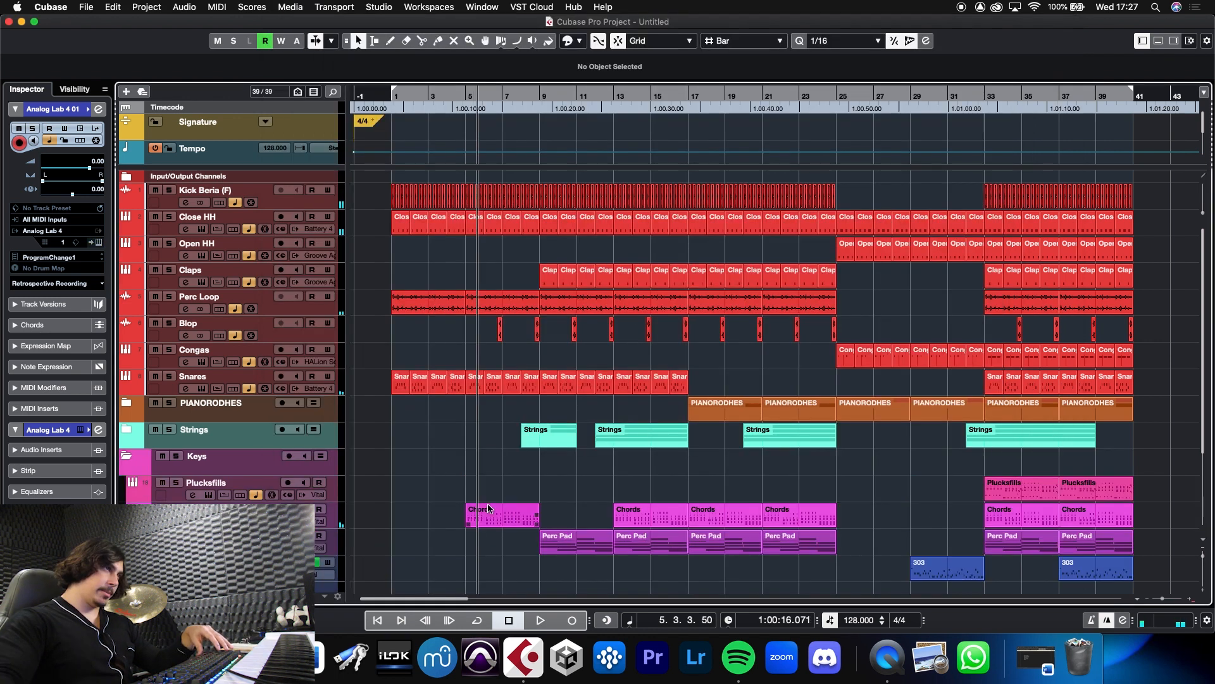
pyautogui.click(792, 544)
pyautogui.moveTo(807, 546); pyautogui.dragTo(880, 548)
pyautogui.moveTo(868, 410); pyautogui.dragTo(870, 492)
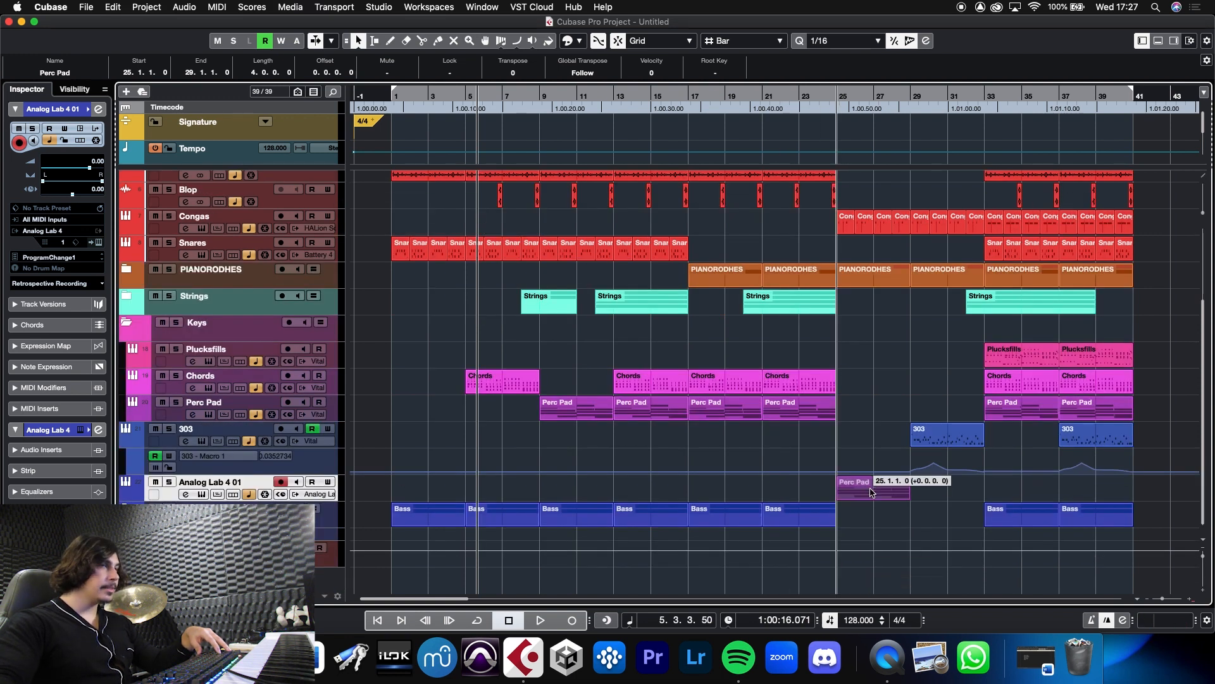
pyautogui.press('l')
pyautogui.press('space')
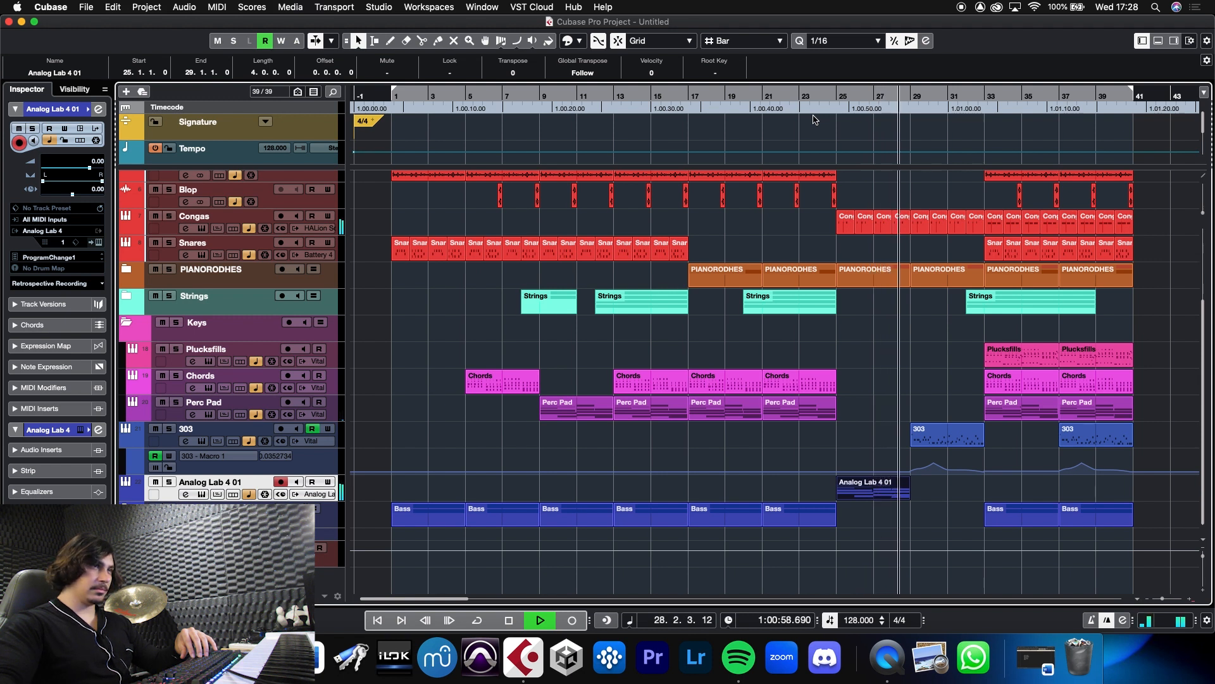
pyautogui.press('space')
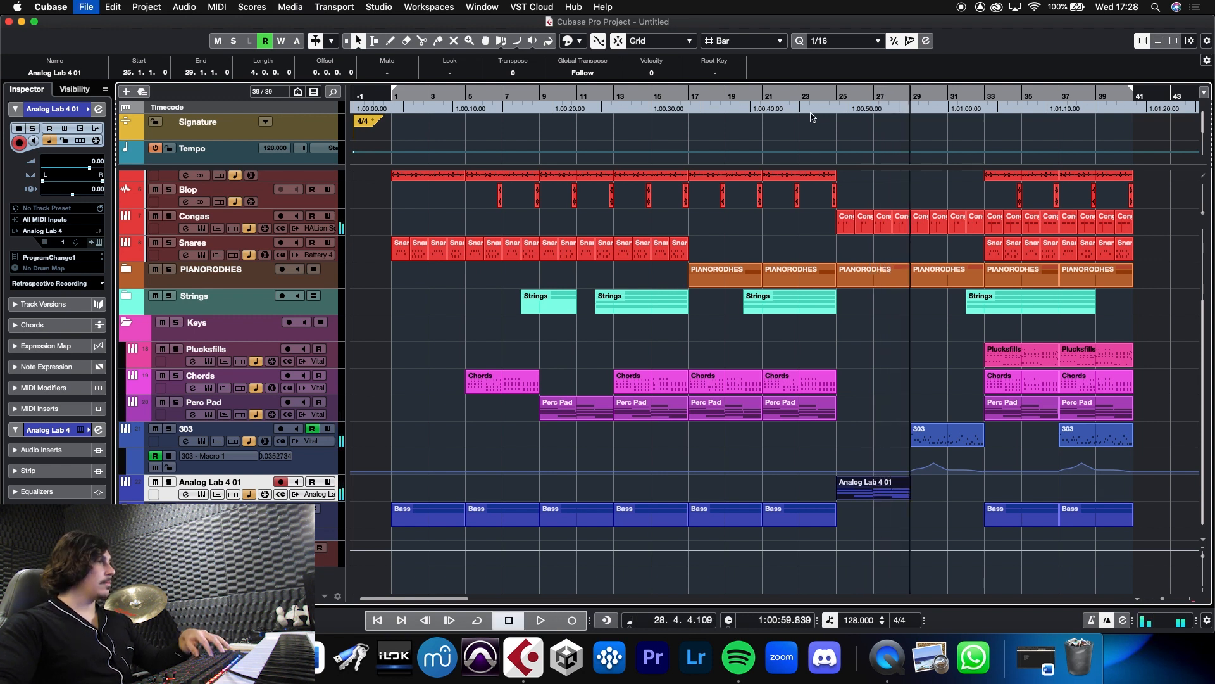
# Rename the Analog Lab 4 01 track to Jup 8 pad and render its part in place with the current settings
pyautogui.doubleClick(210, 482)
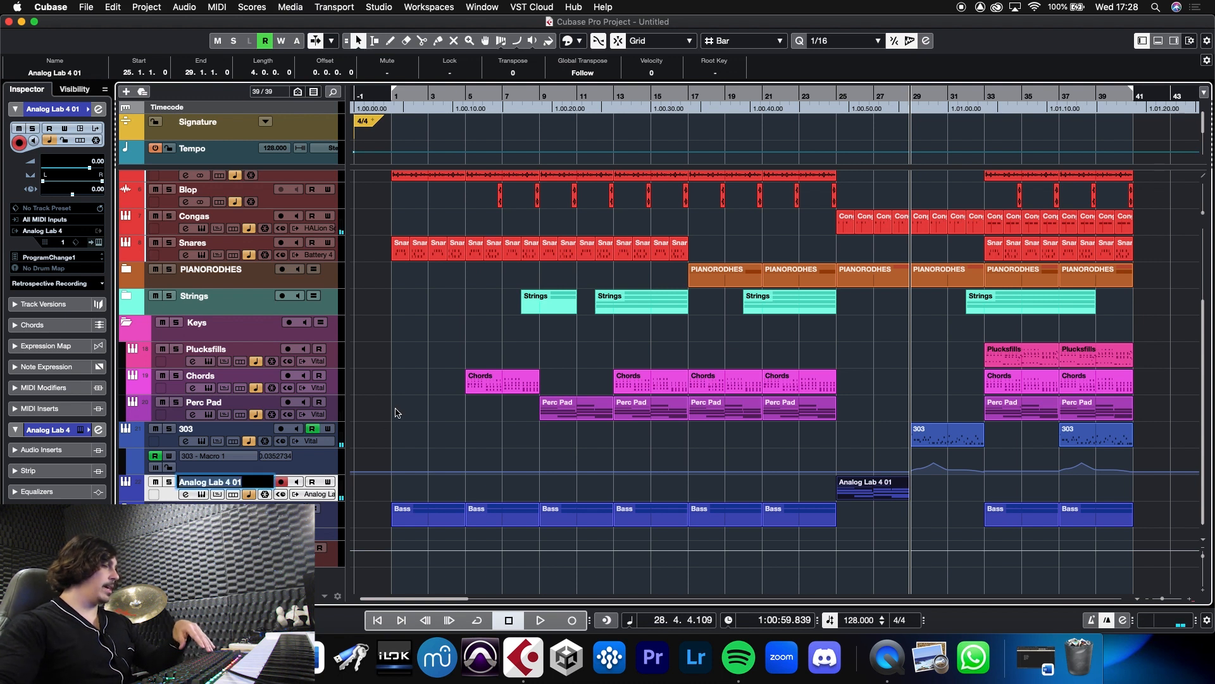
pyautogui.write('Jup * pad')
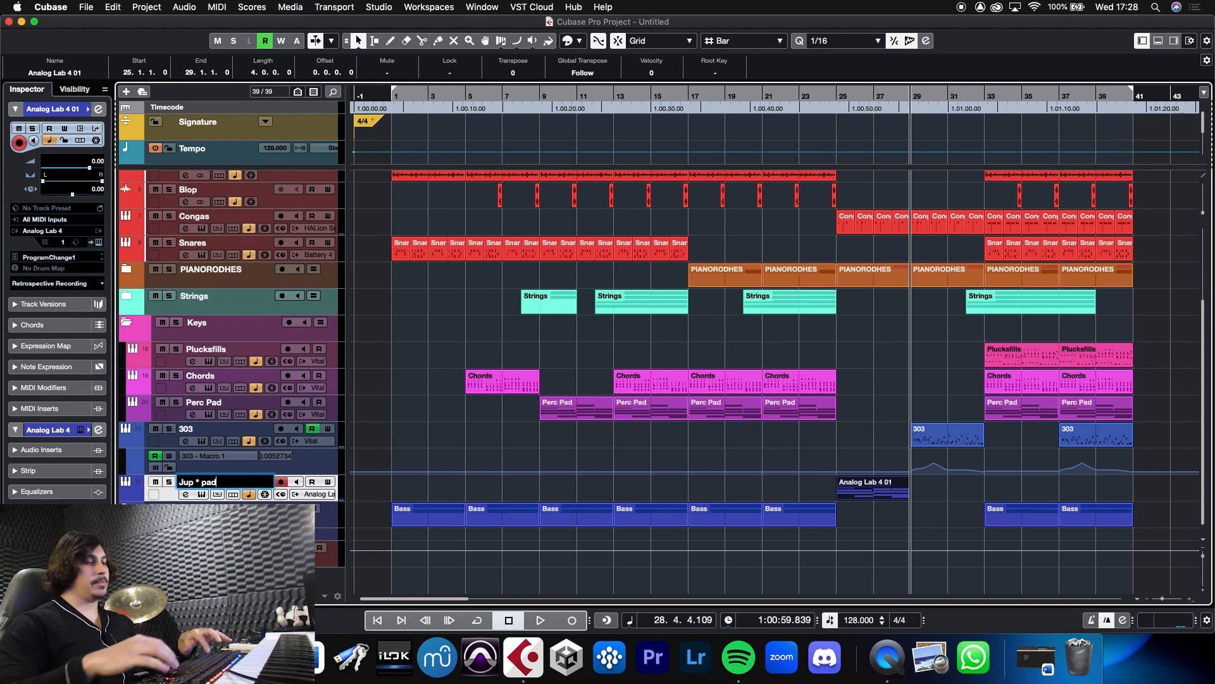
pyautogui.press('Return')
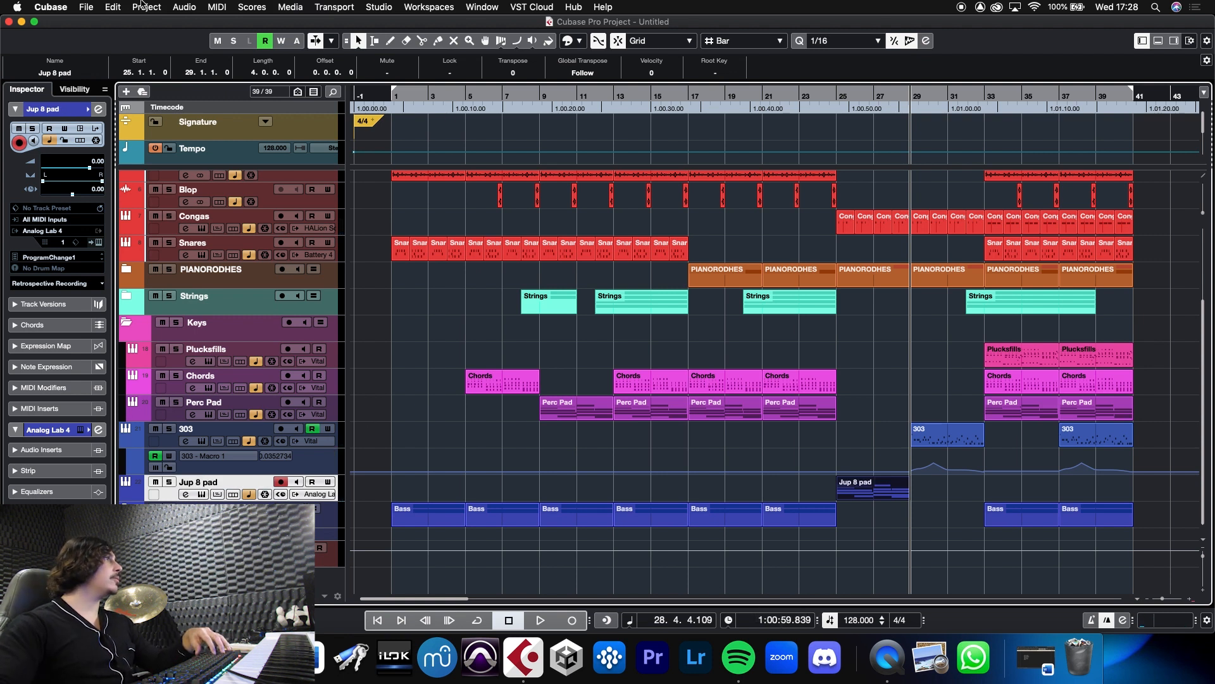
pyautogui.click(119, 8)
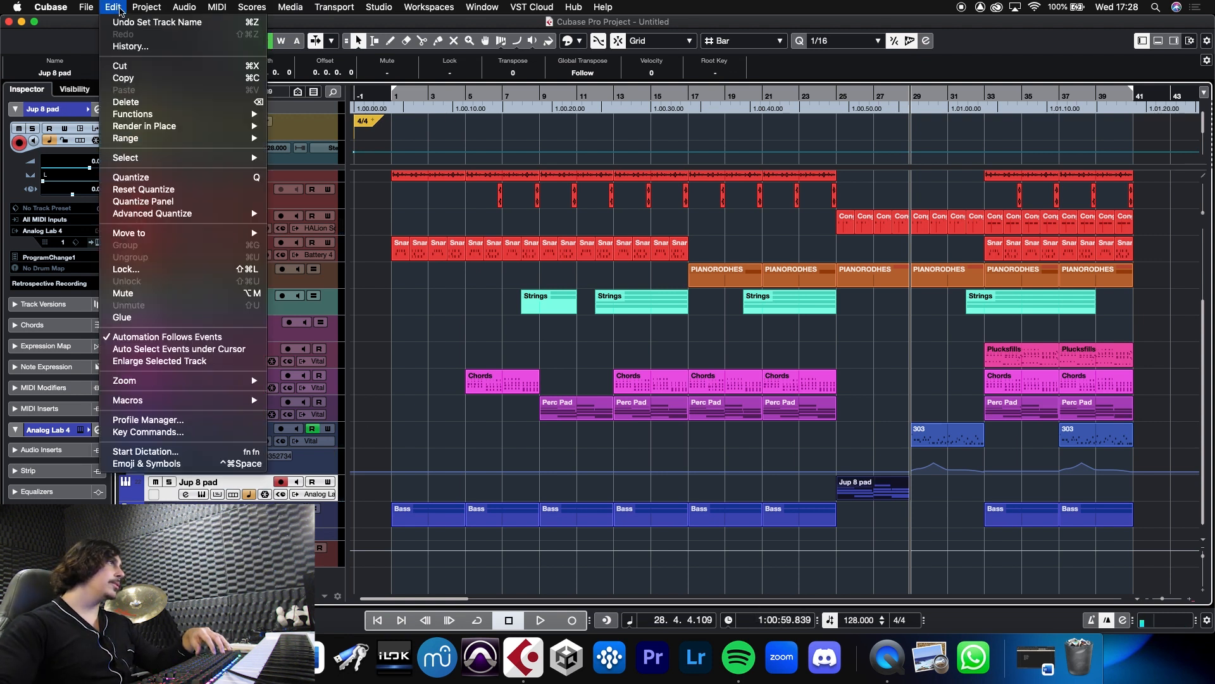
pyautogui.moveTo(151, 126)
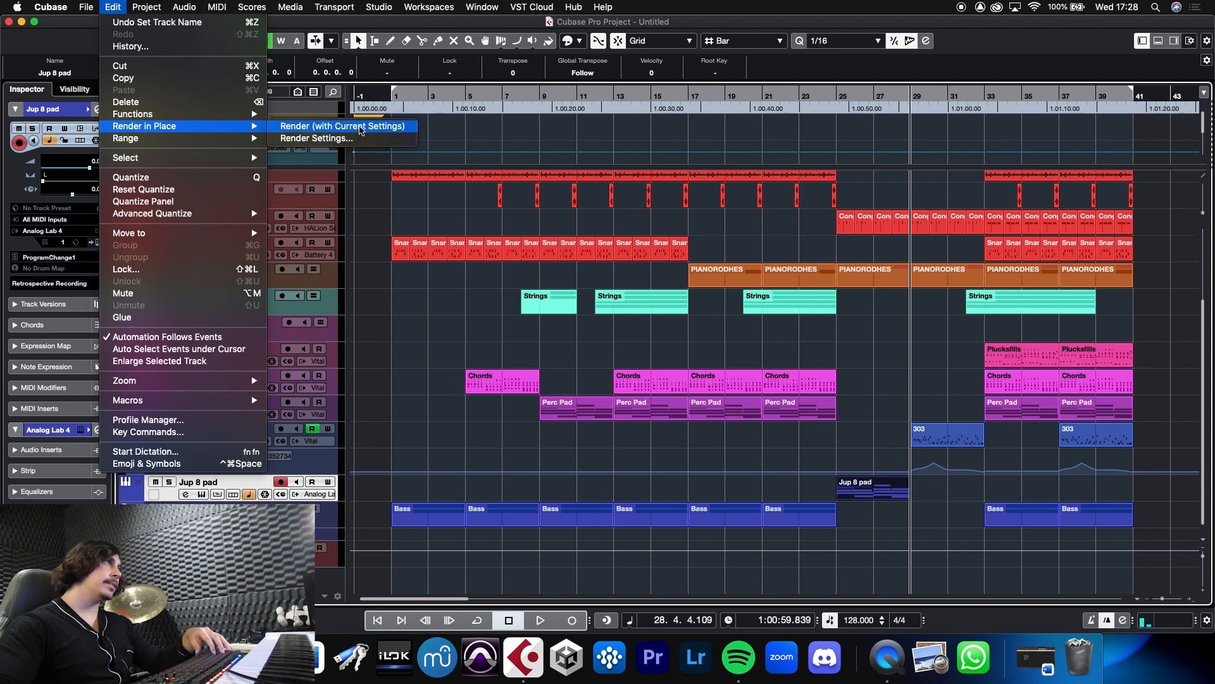
pyautogui.click(360, 128)
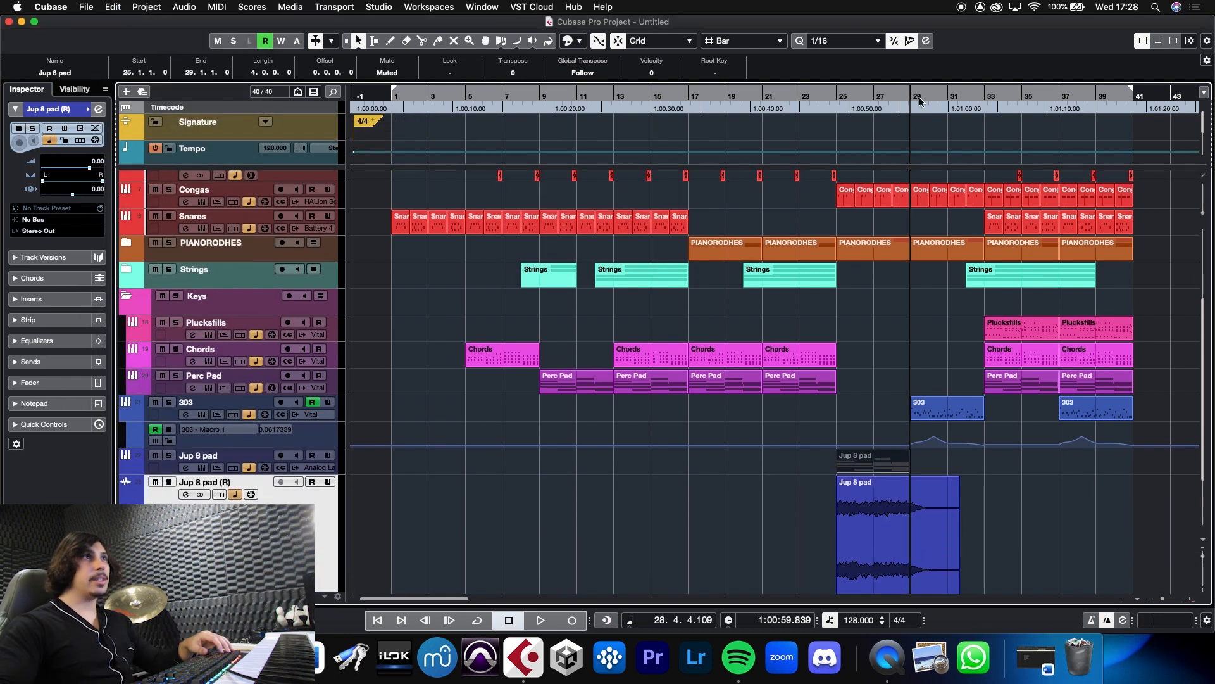
# Split the rendered Jup 8 pad audio at bar 29 and delete the tail after the cut
pyautogui.moveTo(920, 101); pyautogui.dragTo(935, 149)
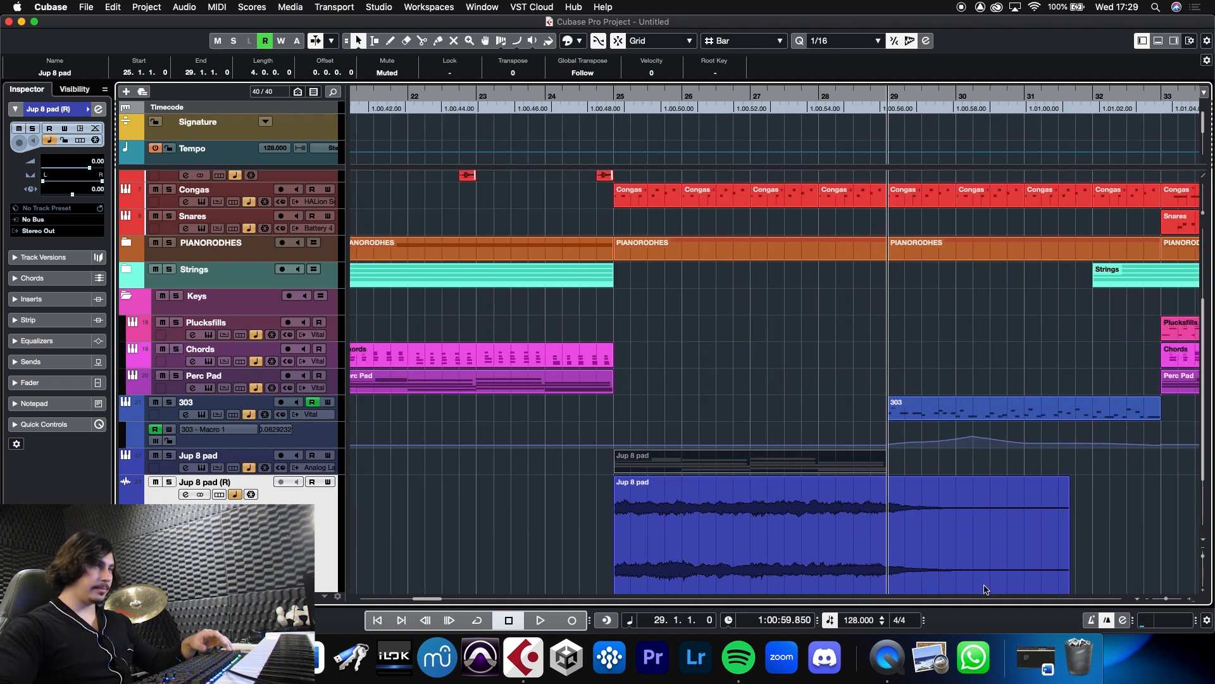
pyautogui.press('3')
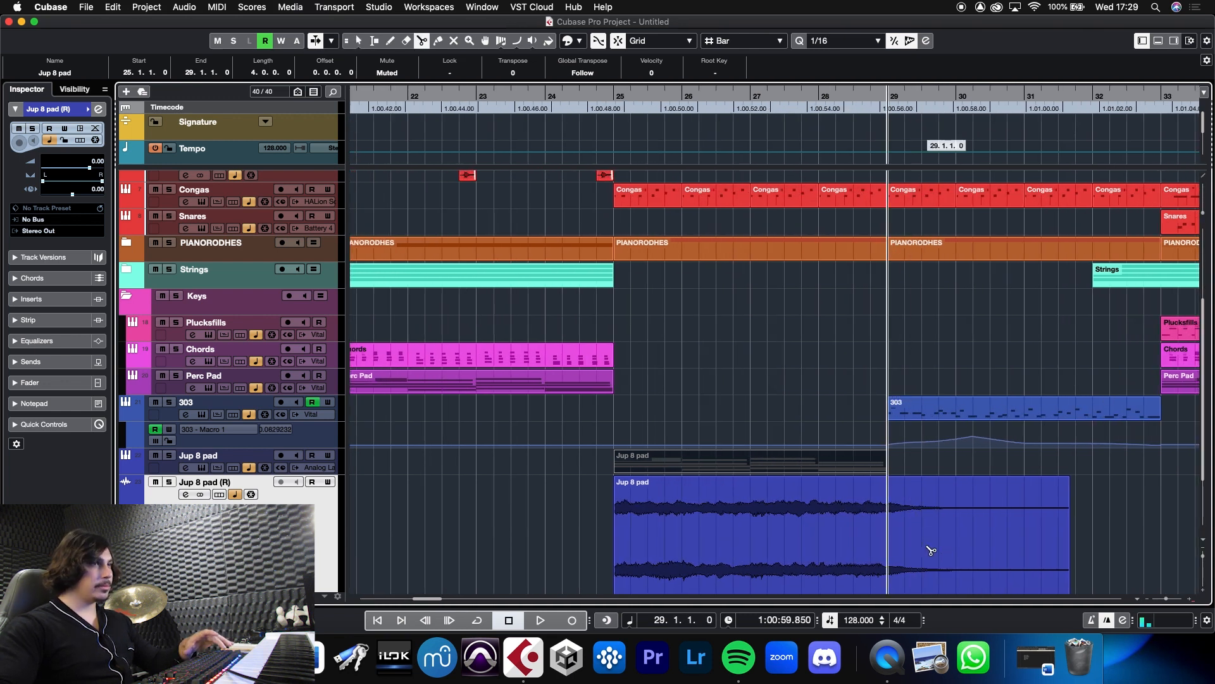
pyautogui.press('1')
pyautogui.click(940, 539)
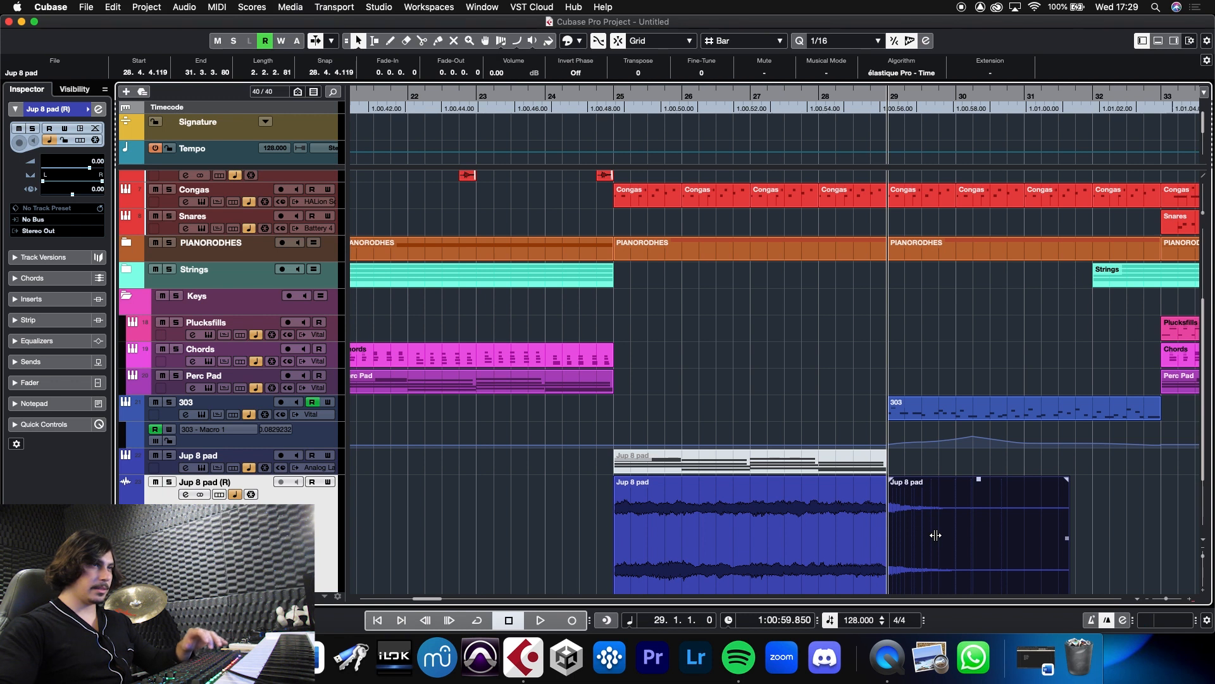
pyautogui.press('Delete')
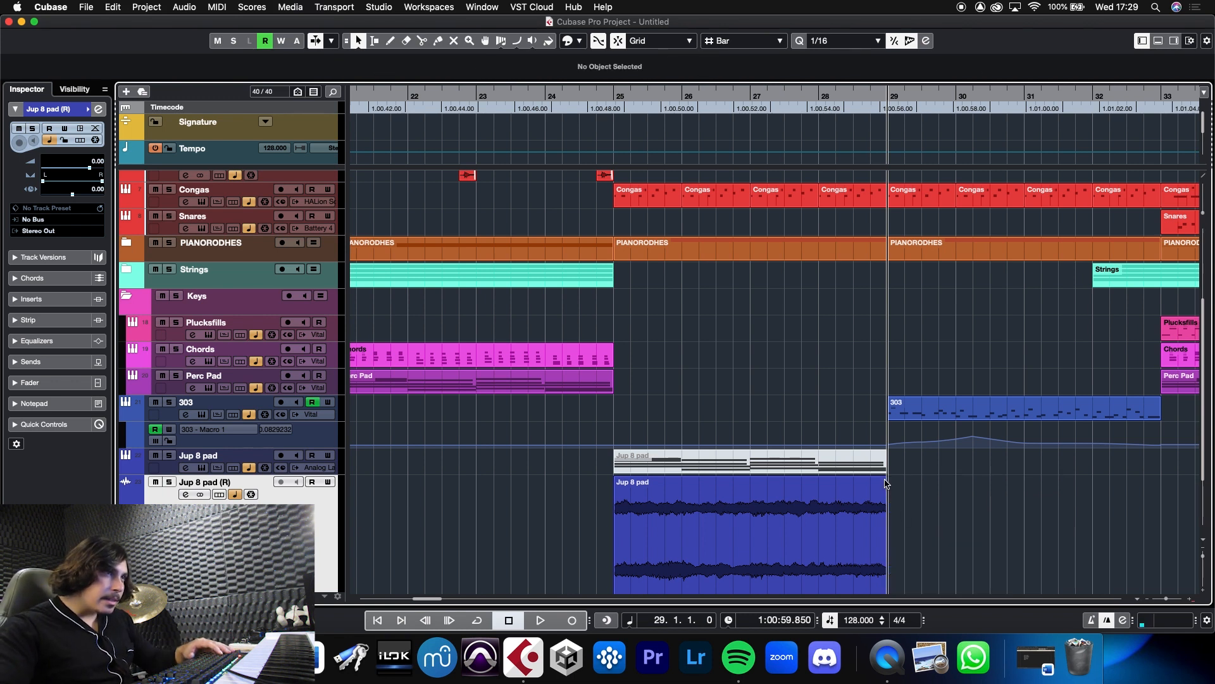
# Add a short fade-out and a short fade-in to the rendered Jup 8 pad audio event
pyautogui.click(888, 487)
pyautogui.moveTo(885, 479); pyautogui.dragTo(876, 480)
pyautogui.moveTo(617, 480); pyautogui.dragTo(620, 479)
pyautogui.click(565, 496)
# Remove the original Jup 8 pad instrument track together with its muted part
pyautogui.rightClick(166, 466)
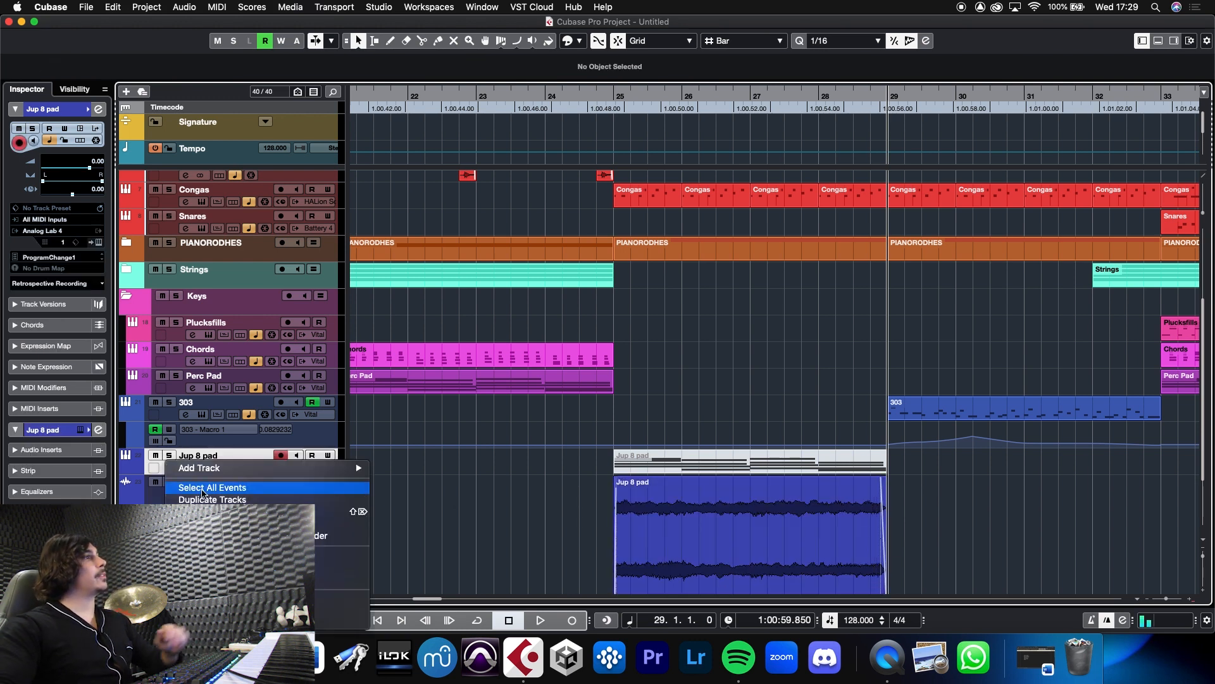
pyautogui.click(202, 512)
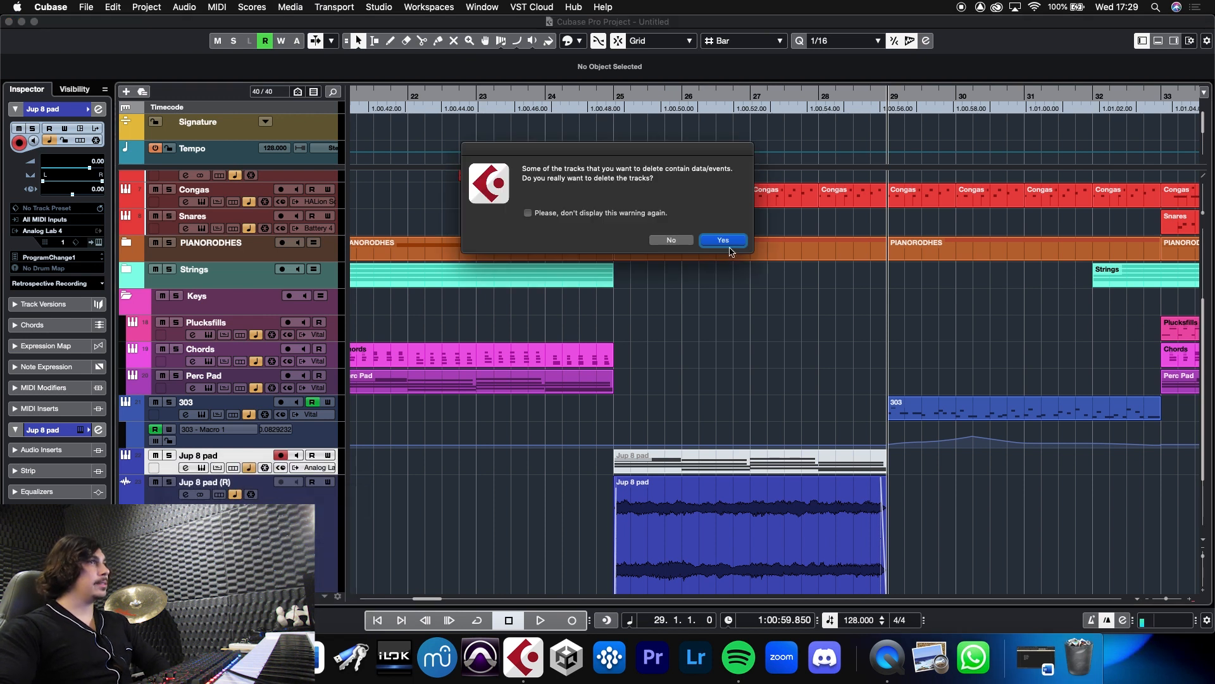
pyautogui.click(728, 242)
# Move the Bass folder above the rendered Jup 8 pad track, and place that audio track between the Strings and Keys folders
pyautogui.moveTo(218, 583); pyautogui.dragTo(218, 451)
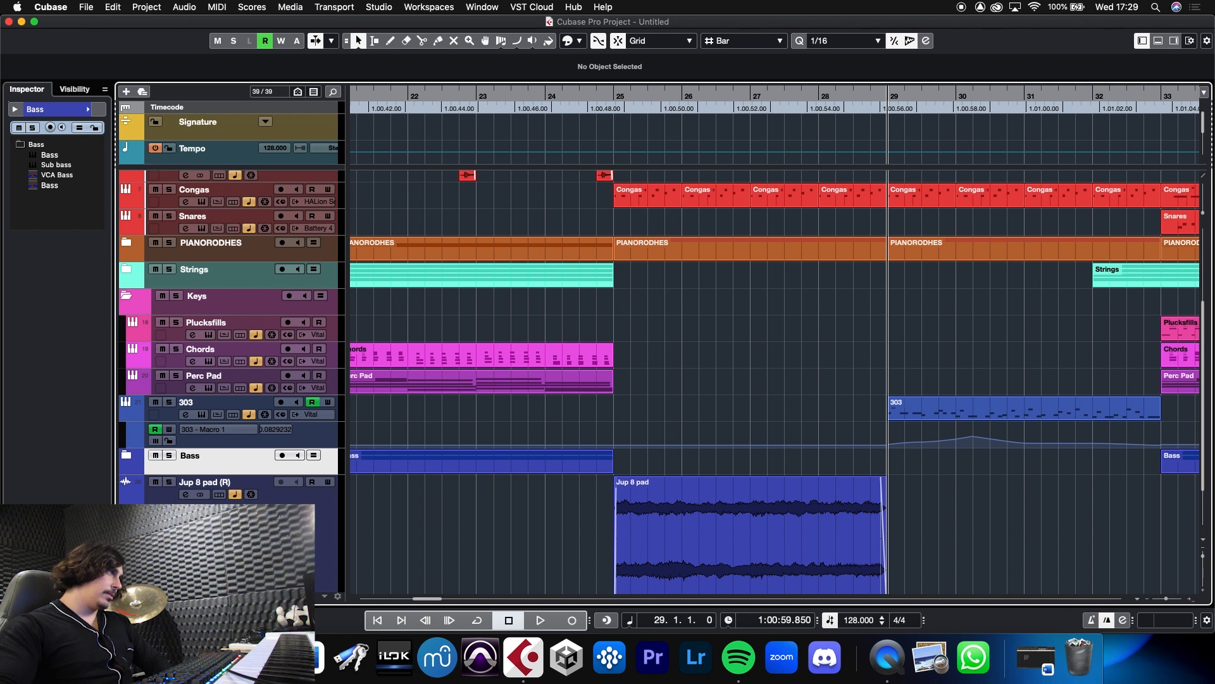
pyautogui.moveTo(194, 551); pyautogui.dragTo(193, 298)
pyautogui.moveTo(212, 413); pyautogui.dragTo(211, 315)
pyautogui.scroll(1, 506, 253)
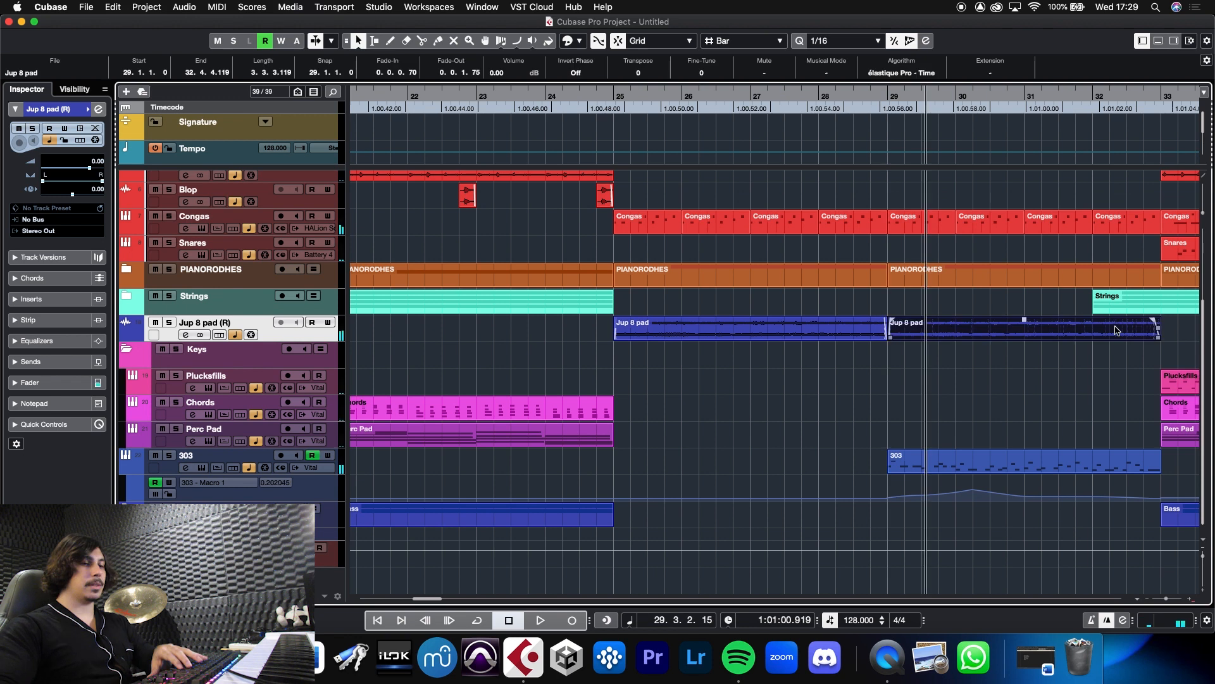
pyautogui.press('Delete')
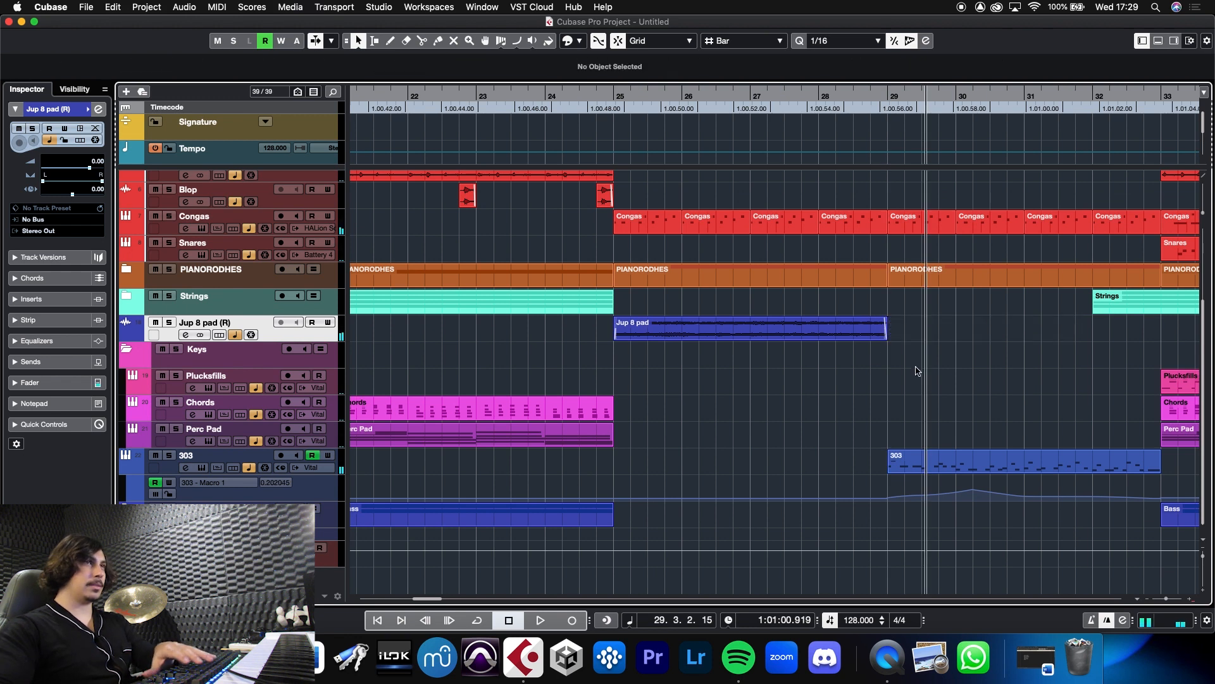
pyautogui.click(862, 331)
pyautogui.press('cmd+z')
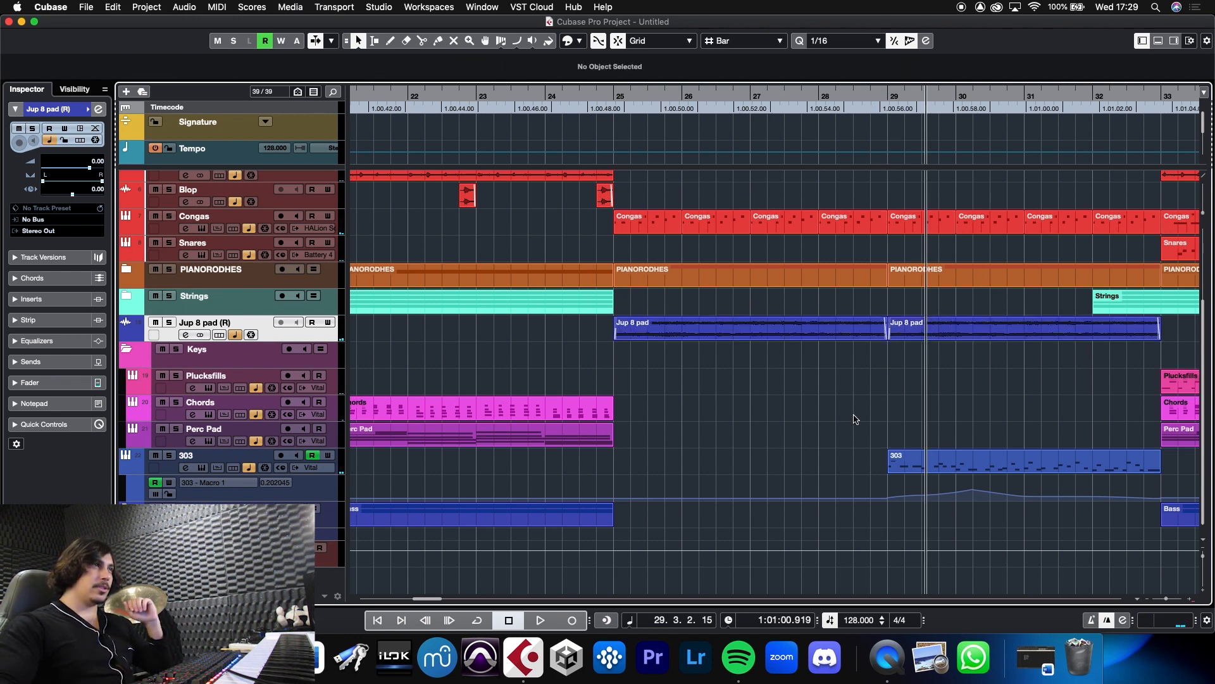
# Rename the rendered audio track to Jup 8 pad by removing the (R) suffix
pyautogui.doubleClick(241, 327)
pyautogui.press('End')
pyautogui.press('BackSpace')
pyautogui.press('BackSpace')
pyautogui.press('BackSpace')
pyautogui.press('BackSpace')
pyautogui.press('Return')
# Move the Jup 8 pad track into the Keys folder below Perc Pad and colour it purple
pyautogui.click(128, 335)
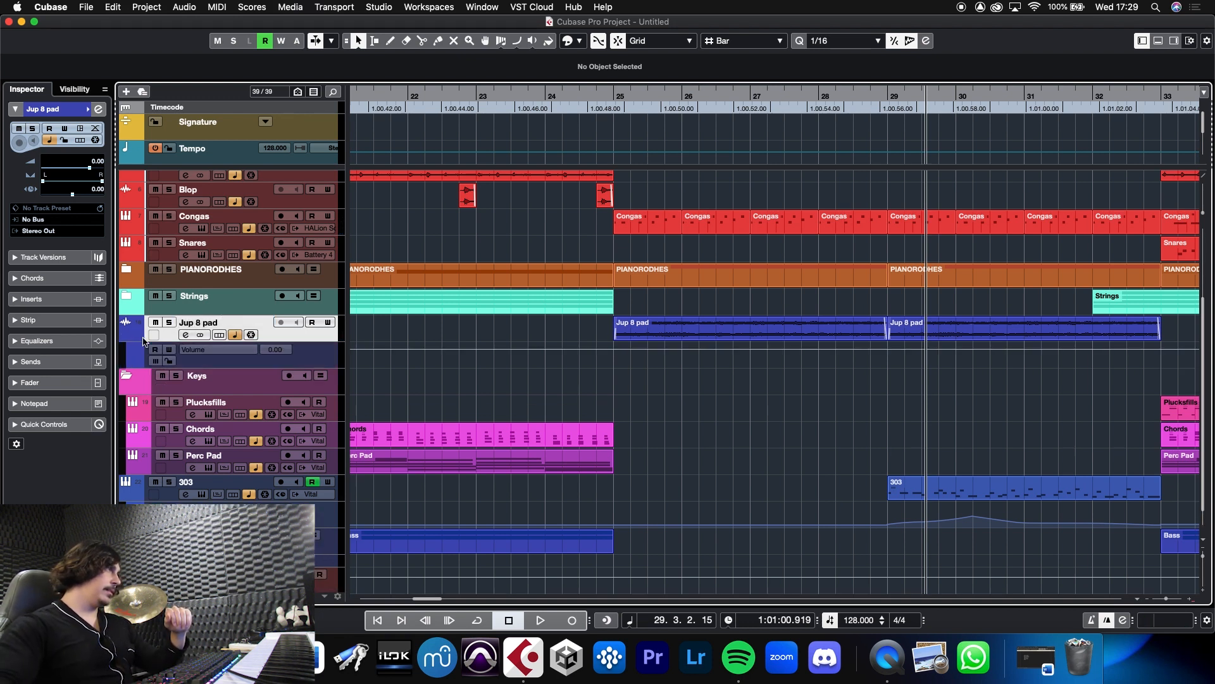
pyautogui.click(128, 335)
pyautogui.moveTo(149, 354); pyautogui.dragTo(148, 428)
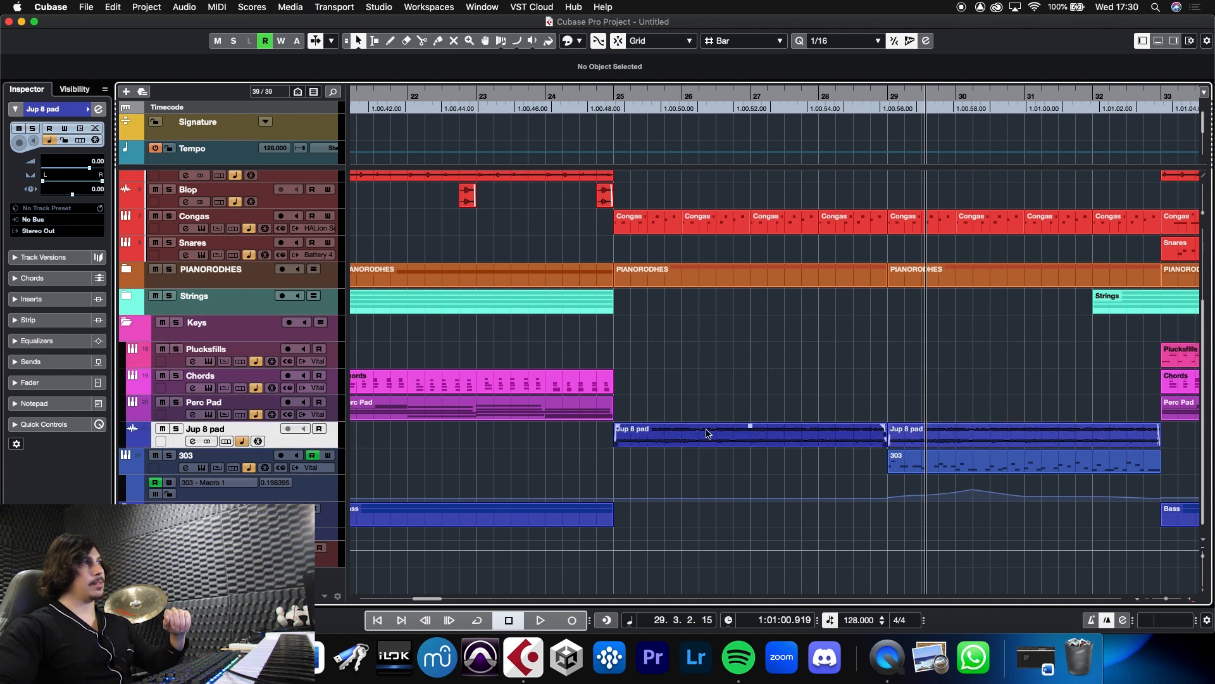
pyautogui.click(584, 40)
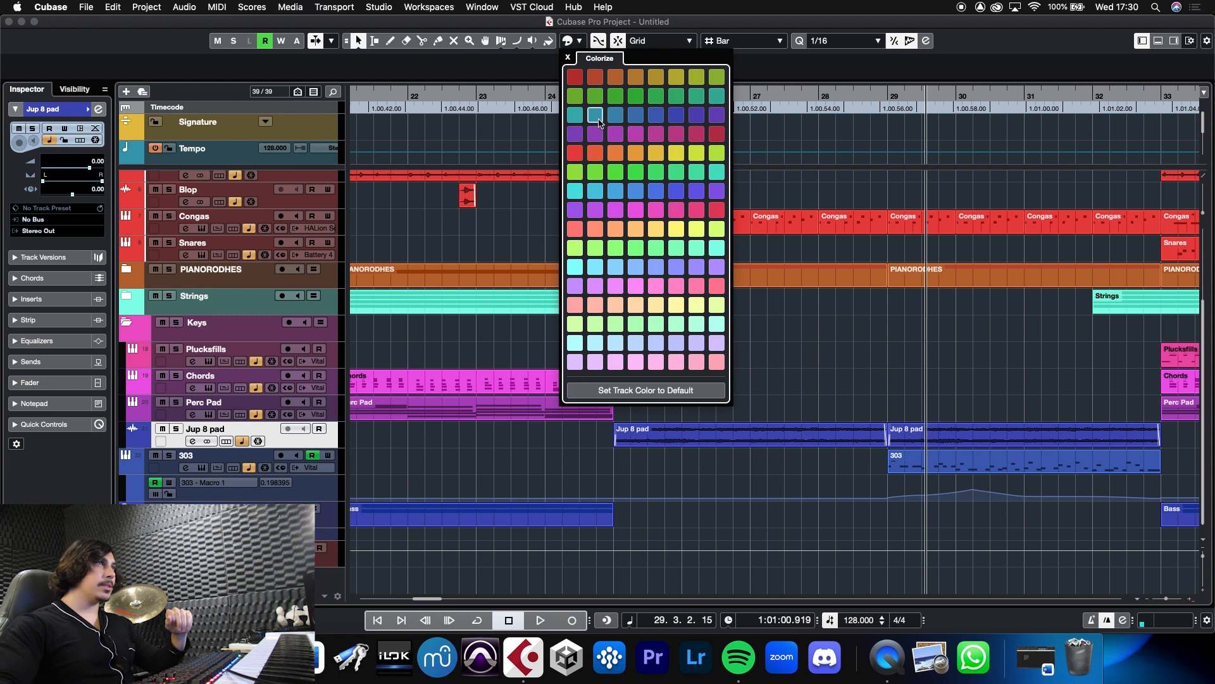
pyautogui.click(576, 135)
pyautogui.click(820, 354)
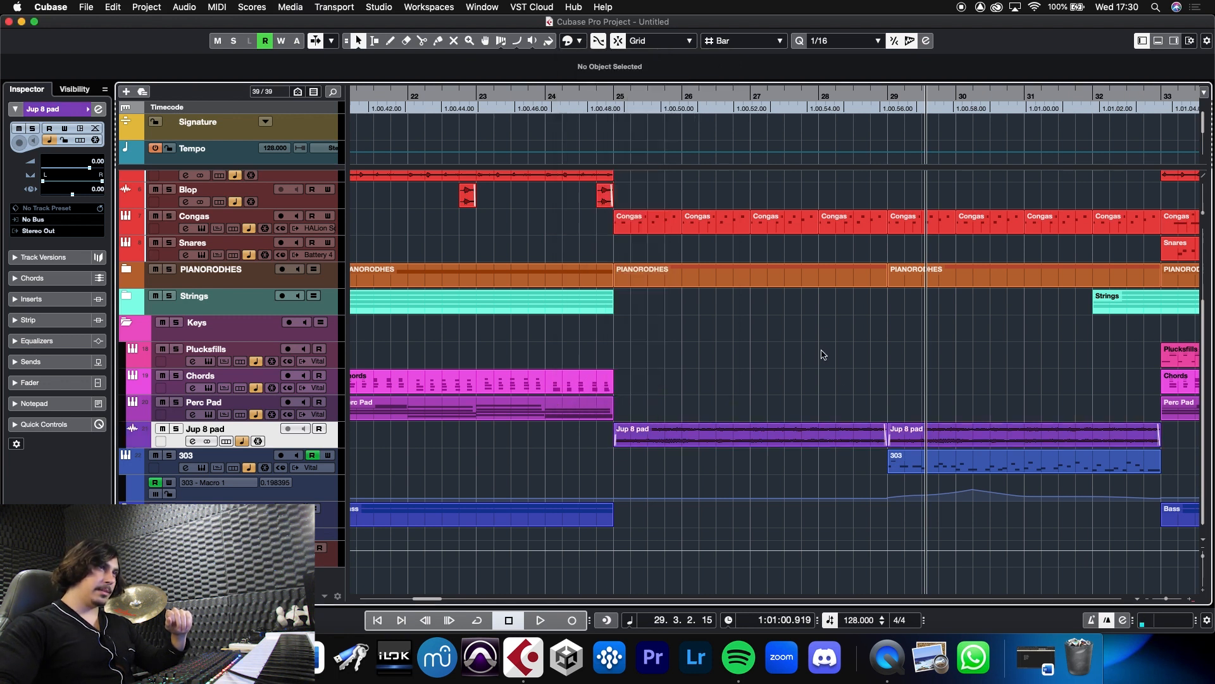
# Play back the section with the Jup 8 pad and lower that track's volume
pyautogui.click(760, 95)
pyautogui.moveTo(761, 93); pyautogui.dragTo(757, 56)
pyautogui.press('space')
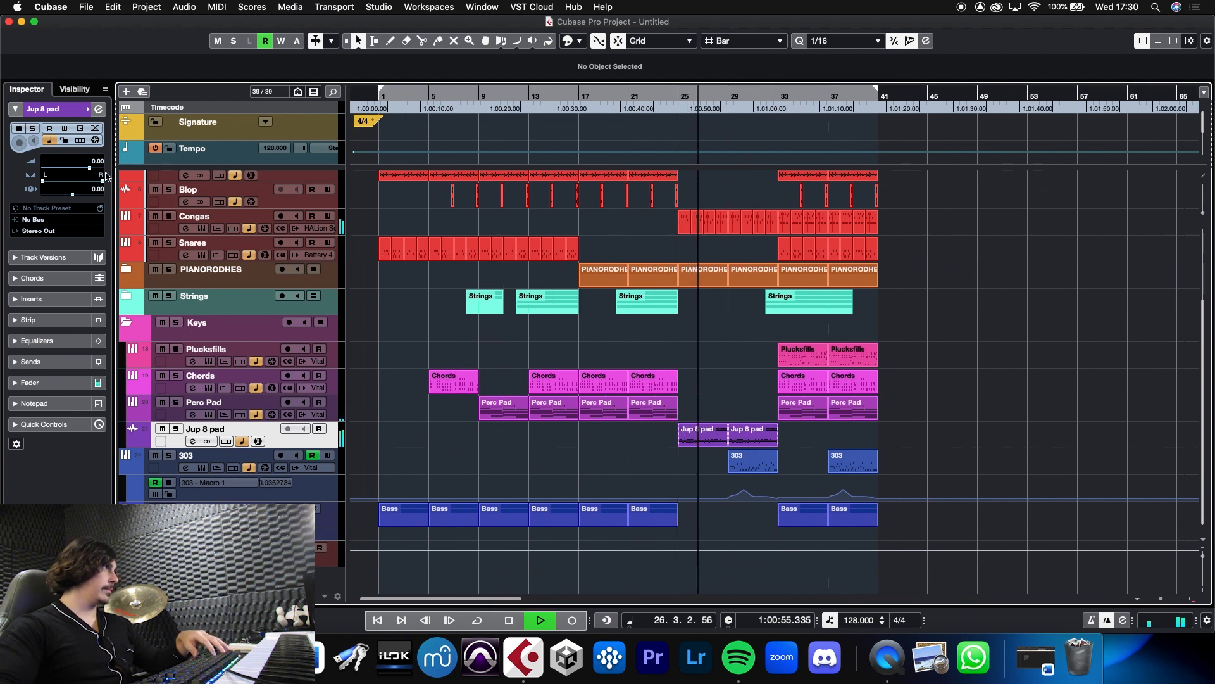
pyautogui.moveTo(89, 168); pyautogui.dragTo(76, 169)
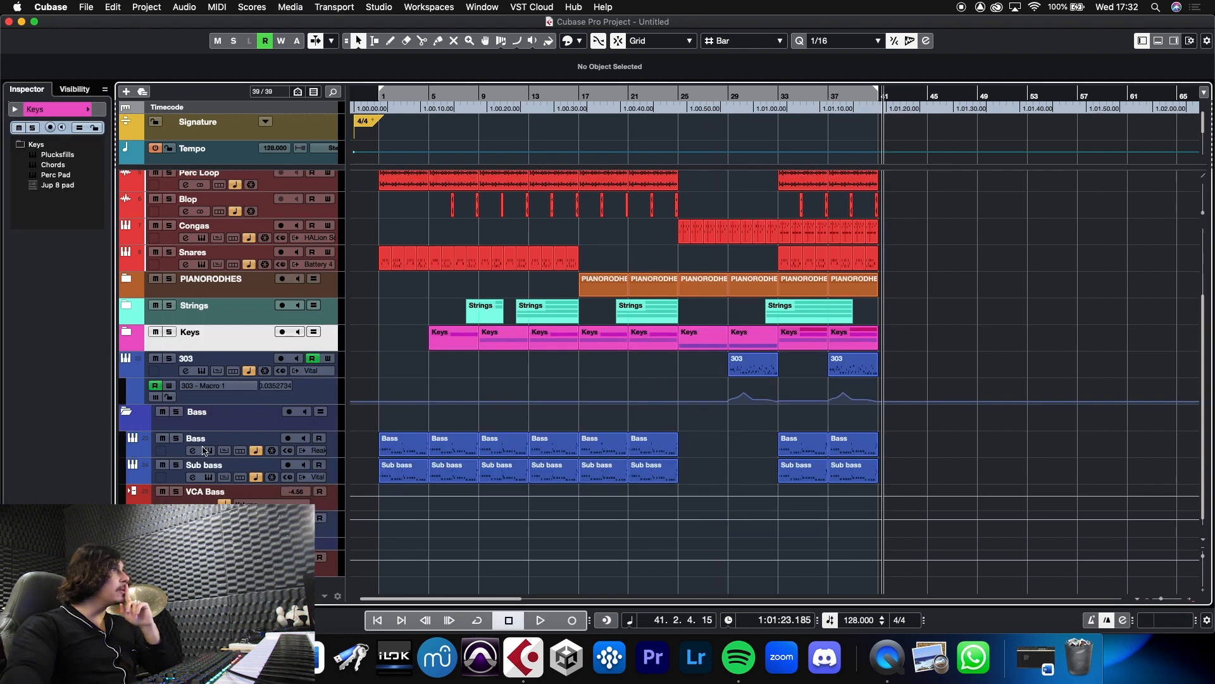
# Solo the Bass folder and set up a new instrument track with Kontakt as its instrument
pyautogui.click(176, 412)
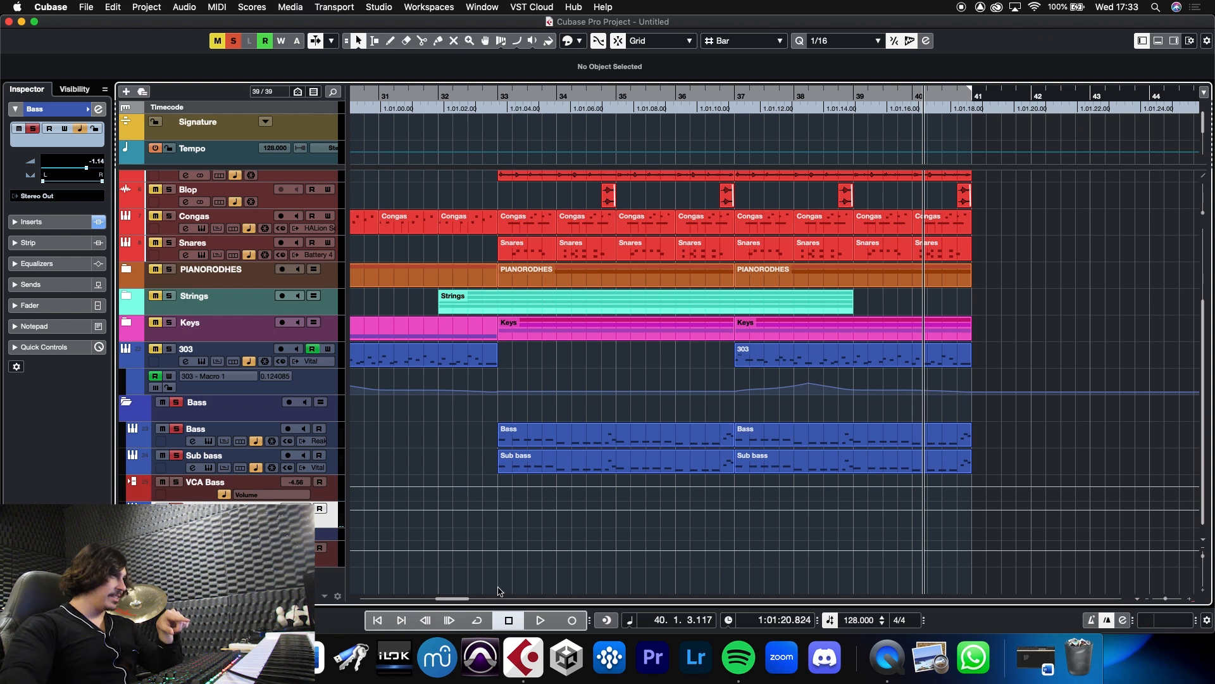
pyautogui.rightClick(163, 209)
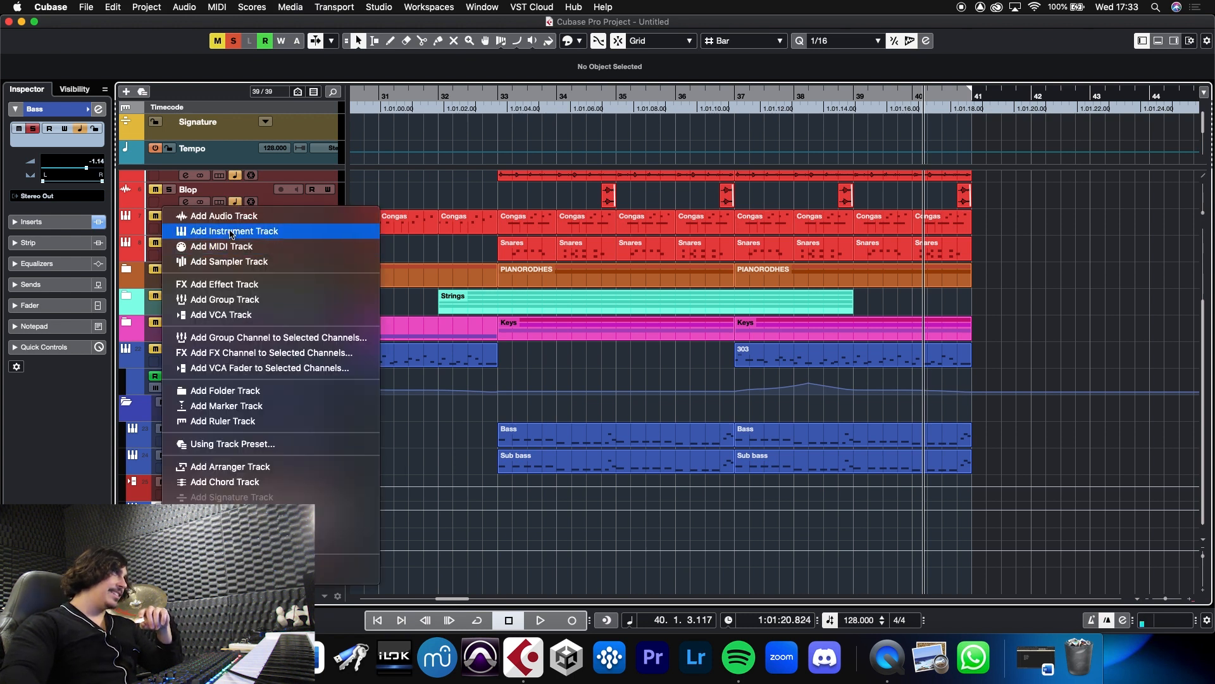
pyautogui.click(228, 231)
pyautogui.click(456, 195)
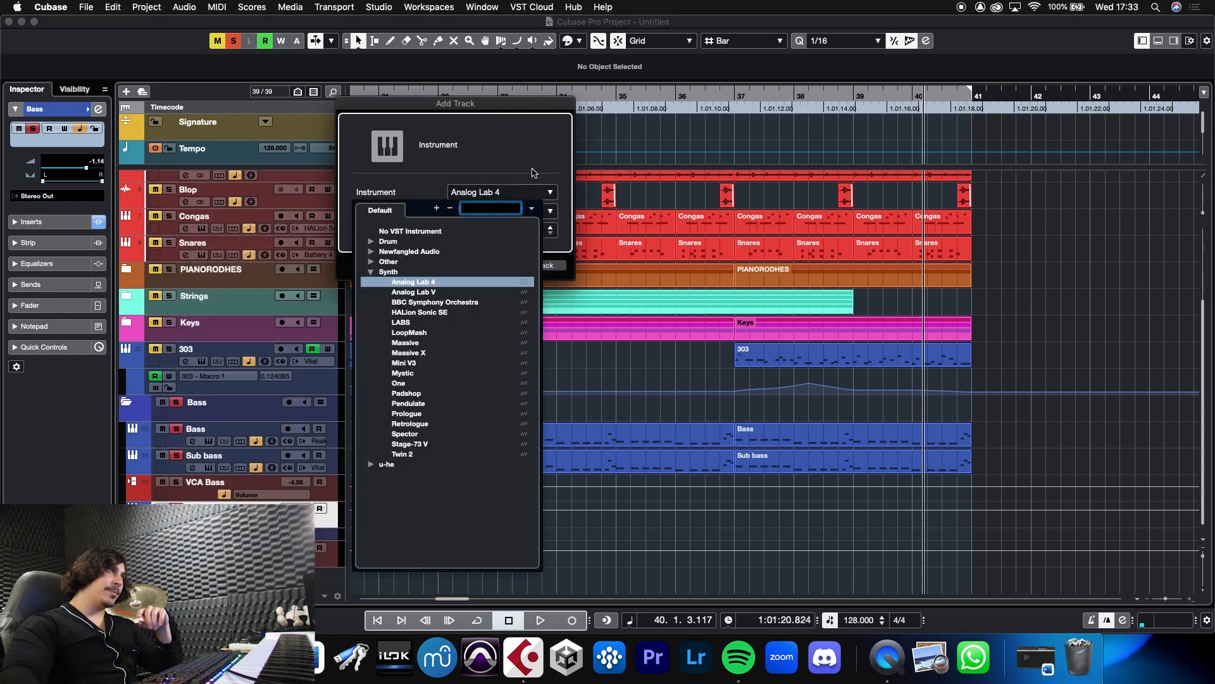
pyautogui.click(371, 272)
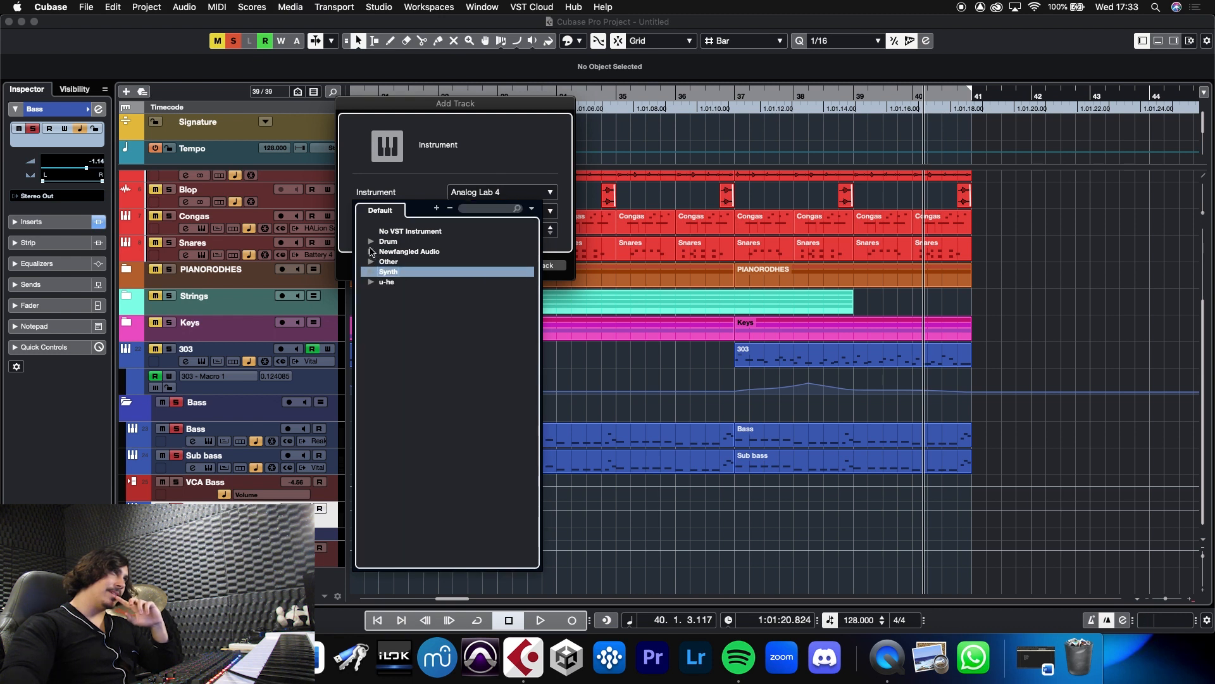
pyautogui.click(371, 262)
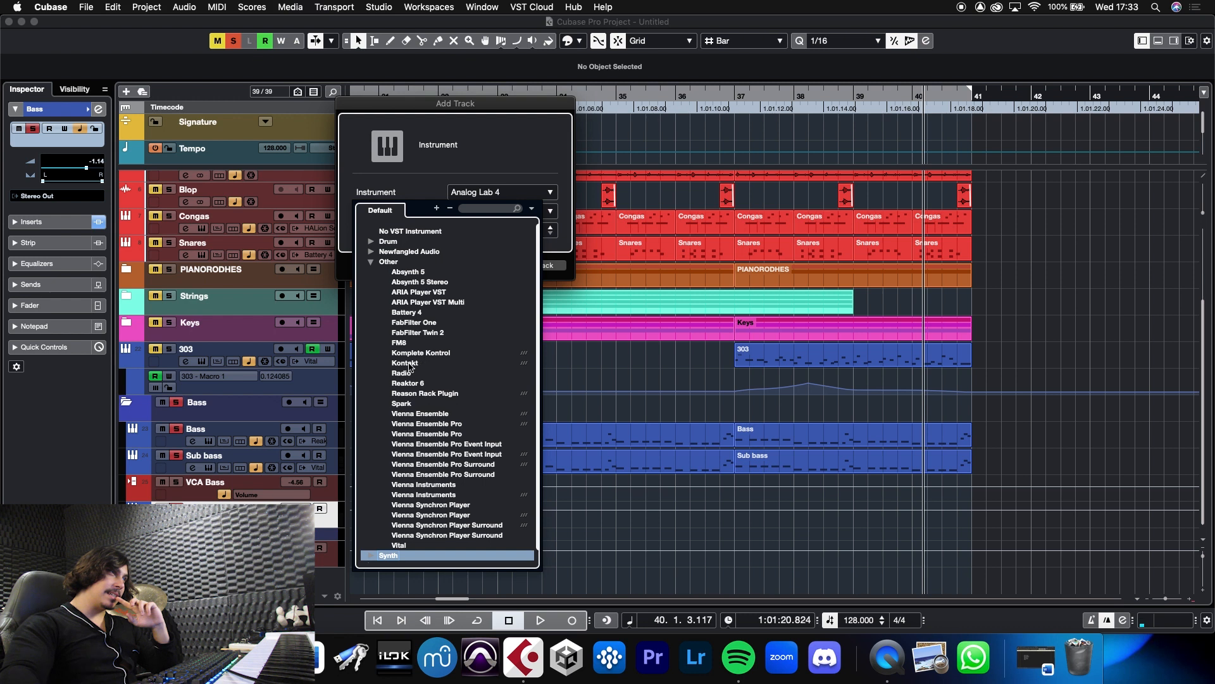
pyautogui.click(413, 363)
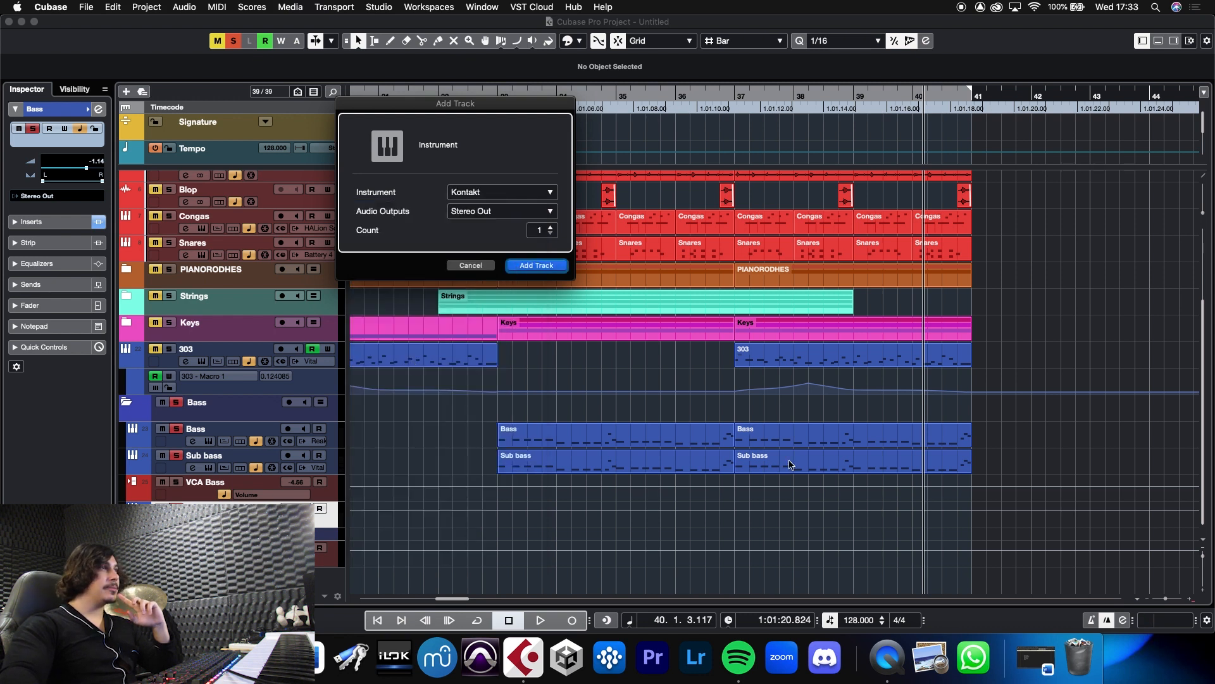
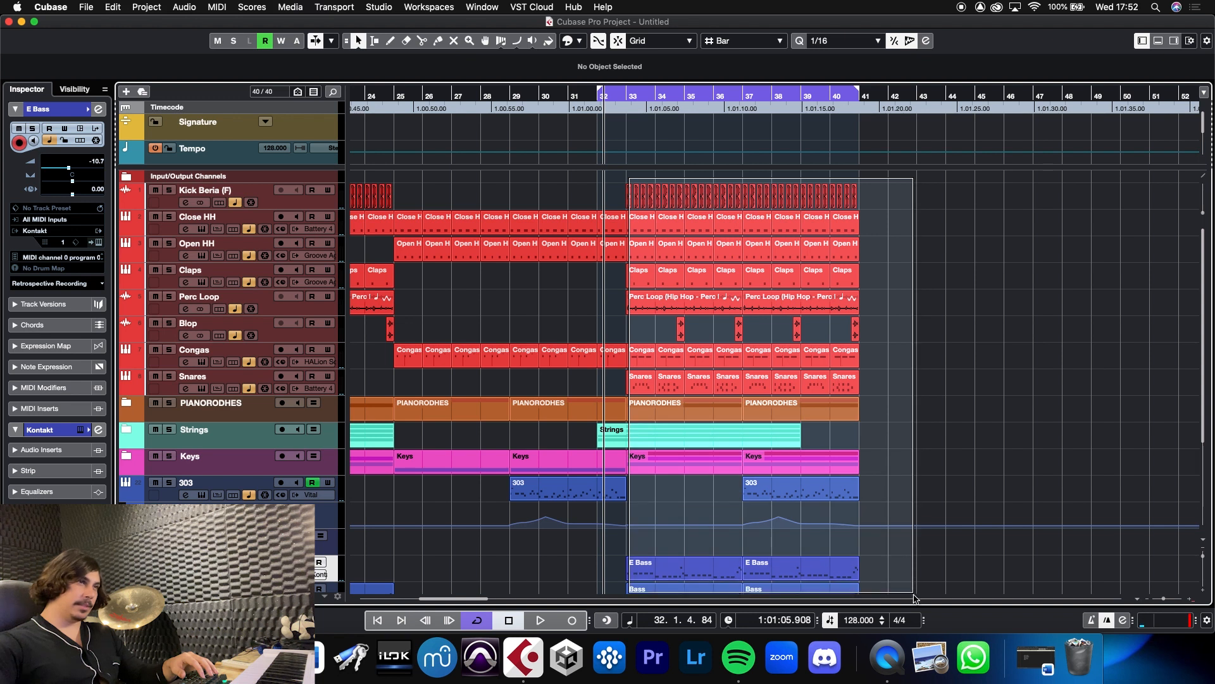
pyautogui.click(941, 526)
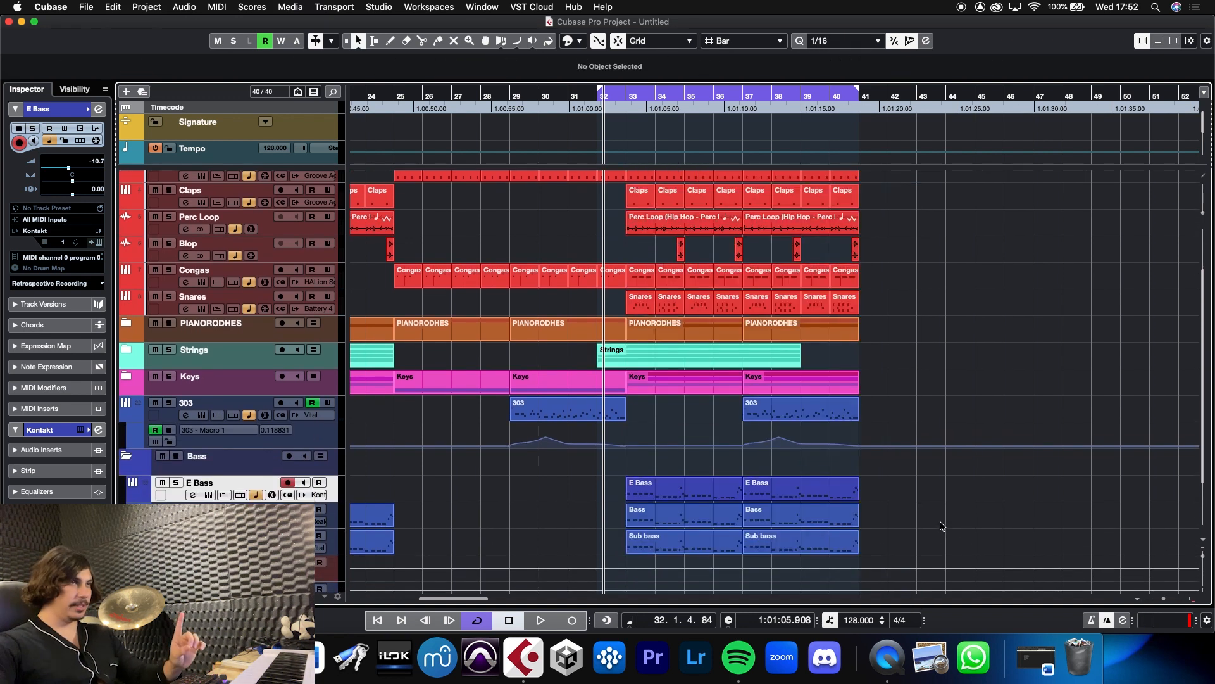
# Duplicate all parts in bars 37 to 40 except the Strings so they repeat from bar 41
pyautogui.moveTo(912, 567); pyautogui.dragTo(746, 178)
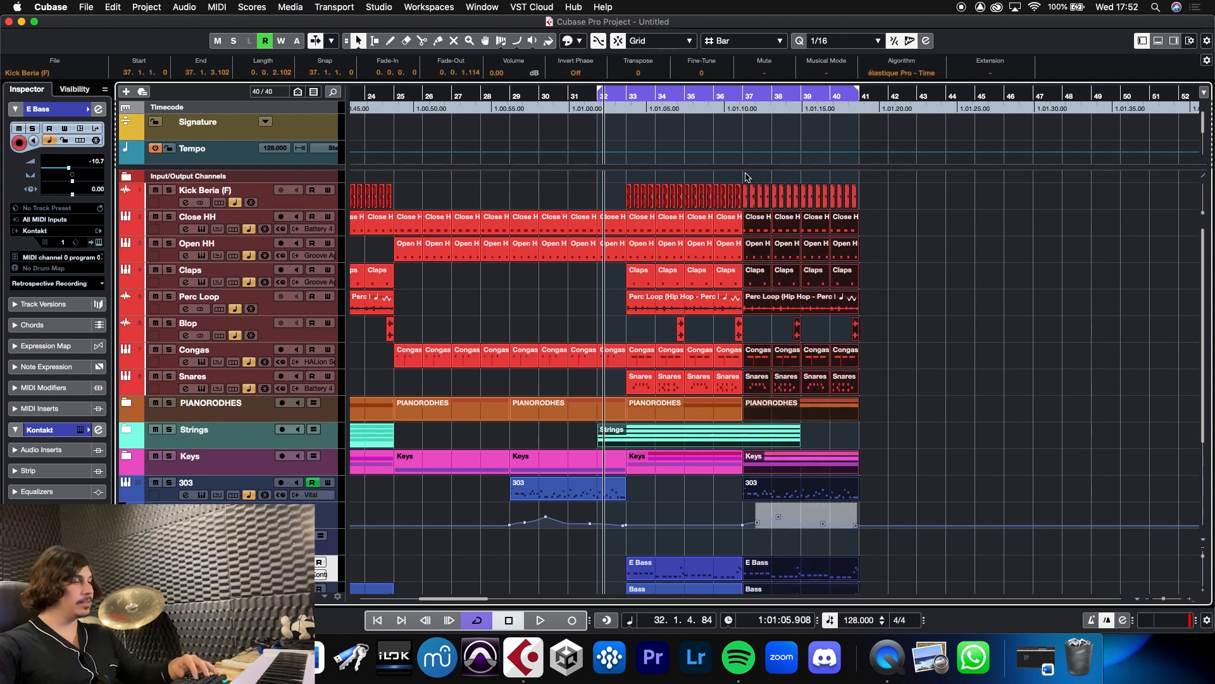
pyautogui.keyDown('shift'); pyautogui.click(686, 432); pyautogui.keyUp('shift')
pyautogui.press('super+d')
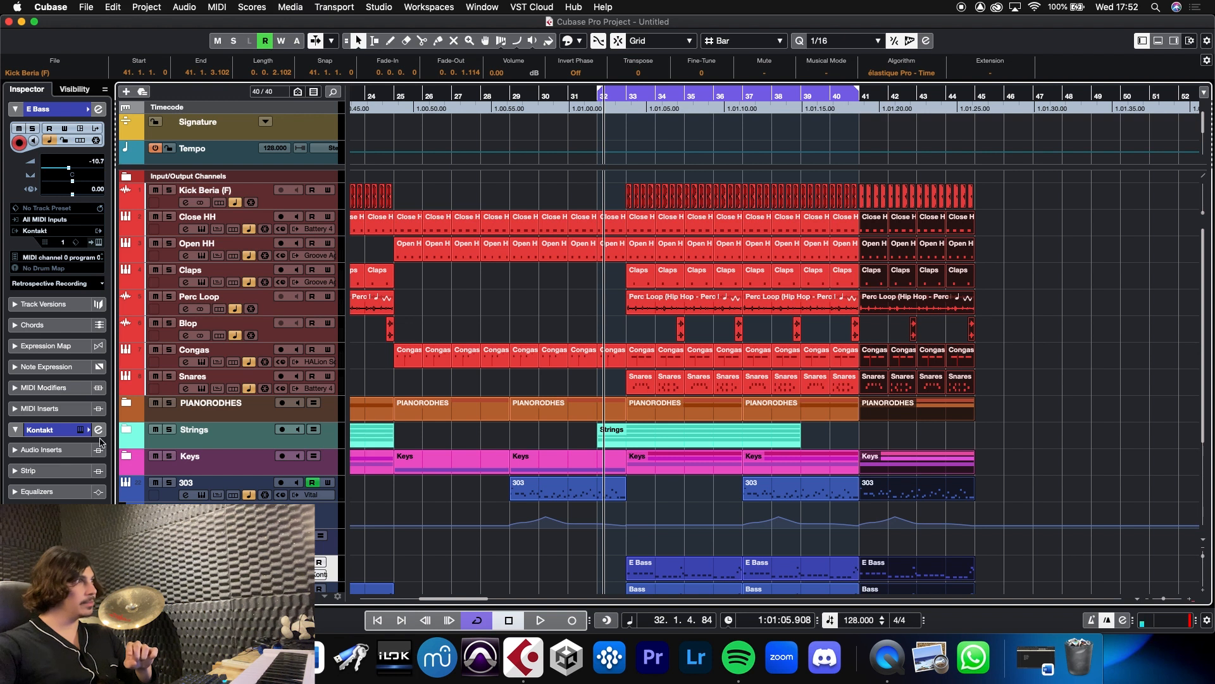
# Expand the Strings folder and move its four parts to start at bar 40
pyautogui.click(128, 431)
pyautogui.moveTo(754, 446); pyautogui.dragTo(890, 538)
# Play back the new section from about bar 41 and save the project
pyautogui.click(781, 98)
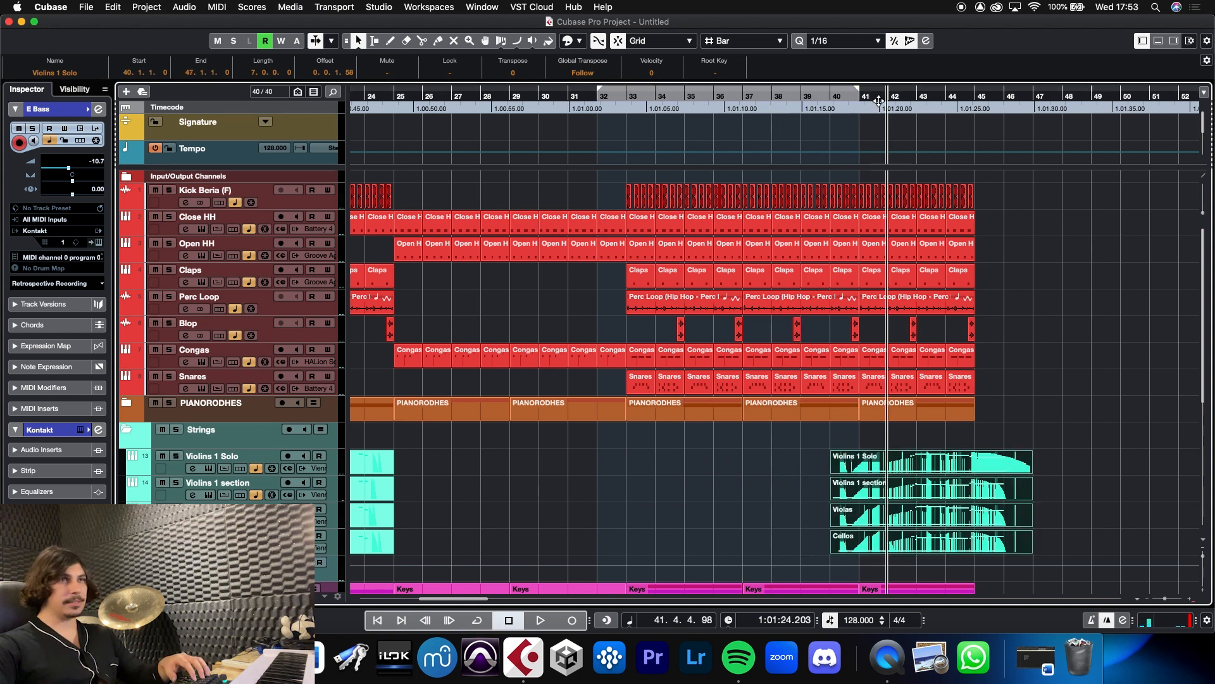
pyautogui.press('space')
pyautogui.press('super+s')
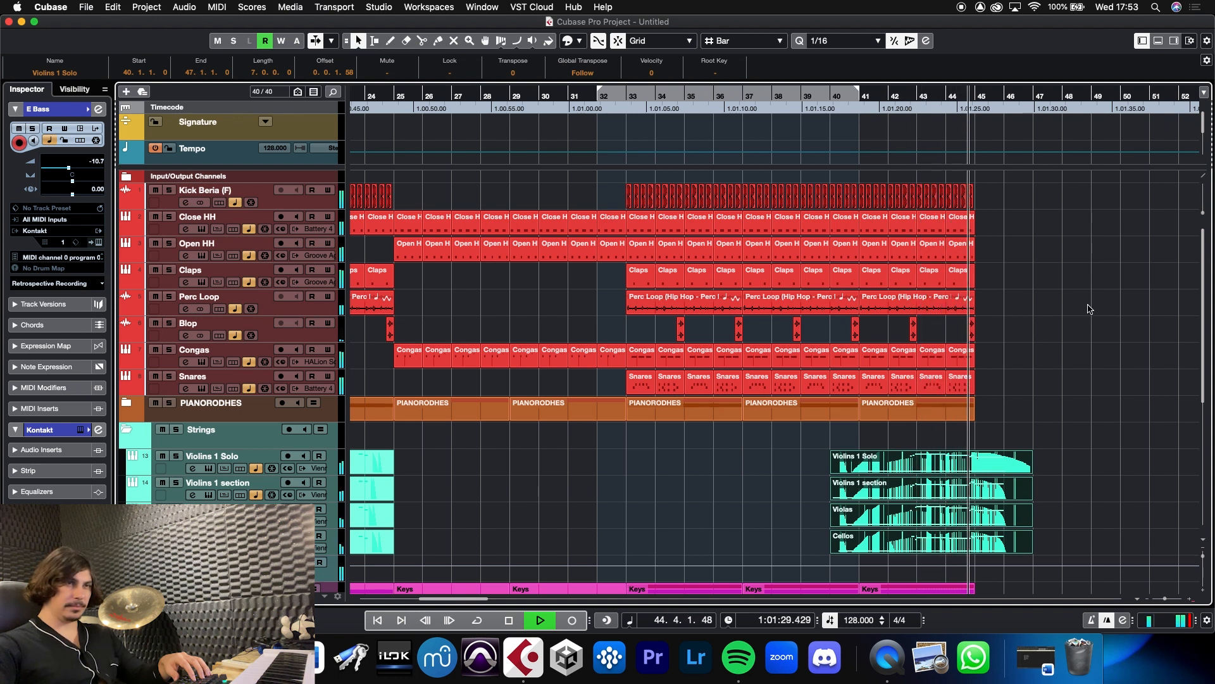
pyautogui.click(1087, 353)
pyautogui.press('space')
# Try extending the start of the four string parts back to bar 33 and inspect the Violins 1 Solo notes in the Key Editor
pyautogui.moveTo(839, 554); pyautogui.dragTo(633, 551)
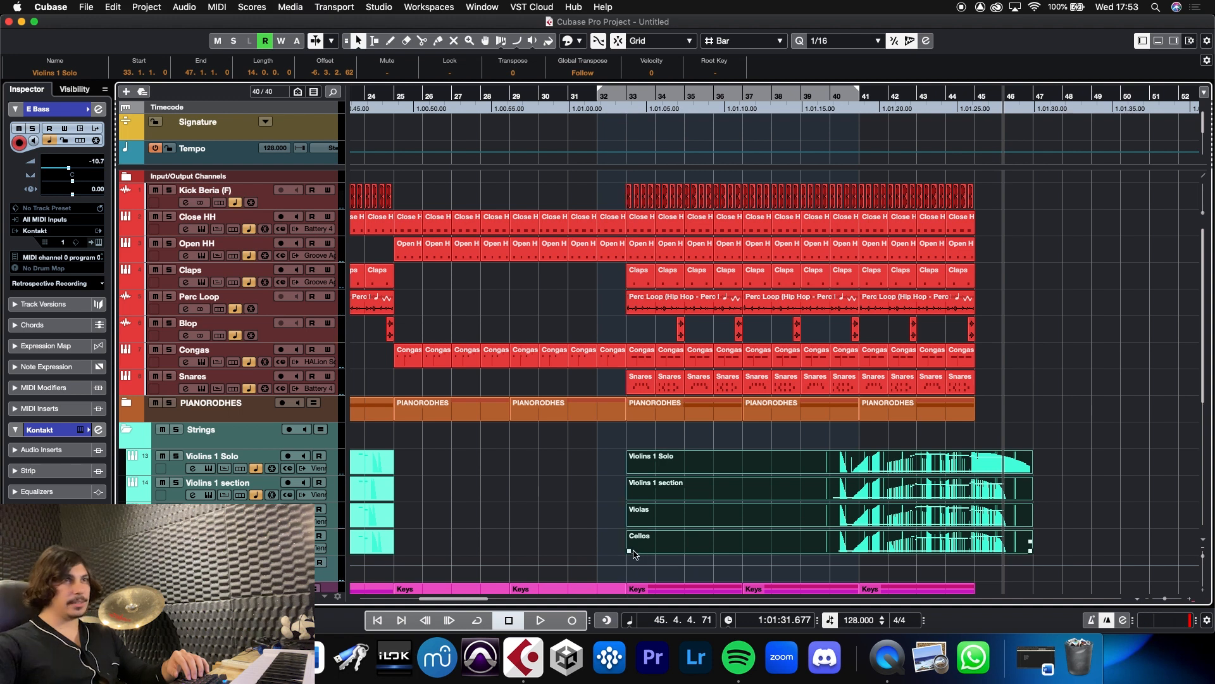
pyautogui.click(725, 432)
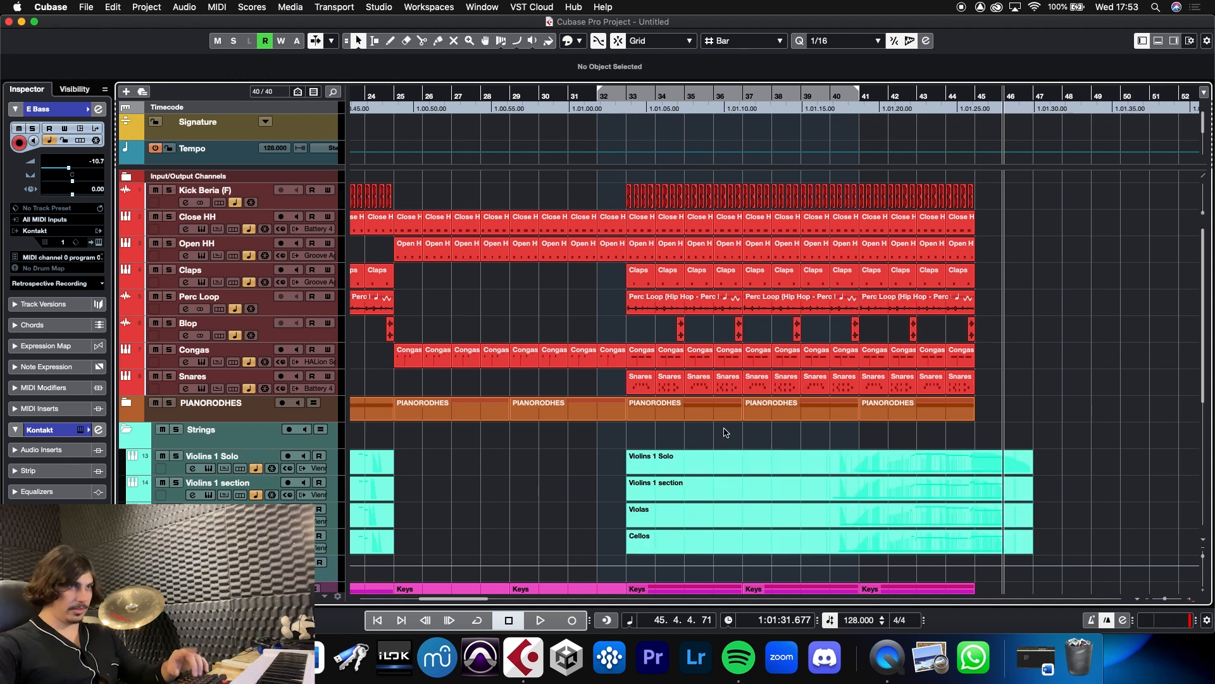
pyautogui.click(765, 457)
pyautogui.doubleClick(764, 460)
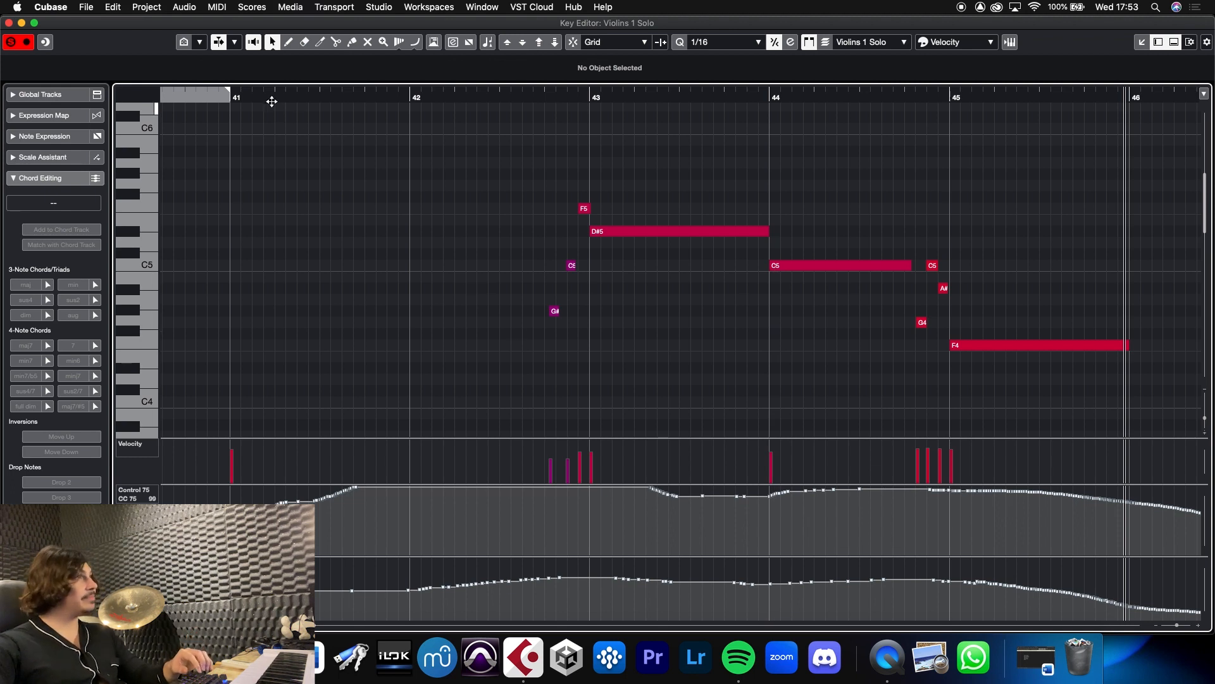
pyautogui.moveTo(269, 100); pyautogui.dragTo(291, 59)
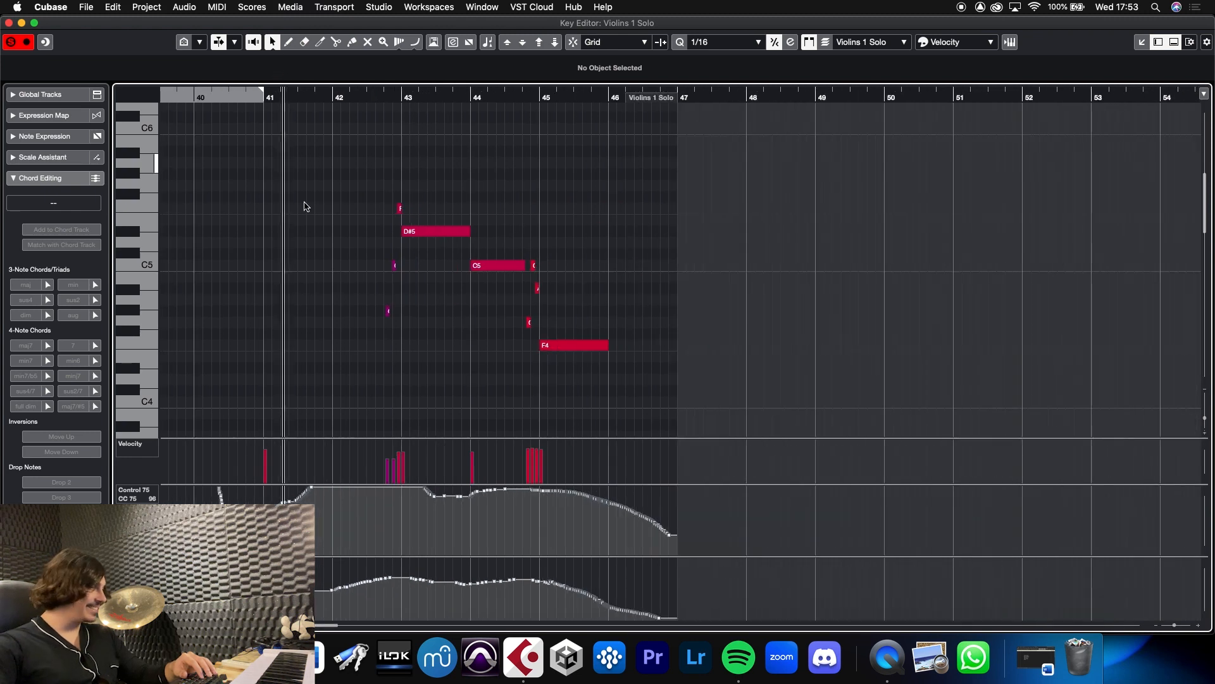
pyautogui.click(9, 23)
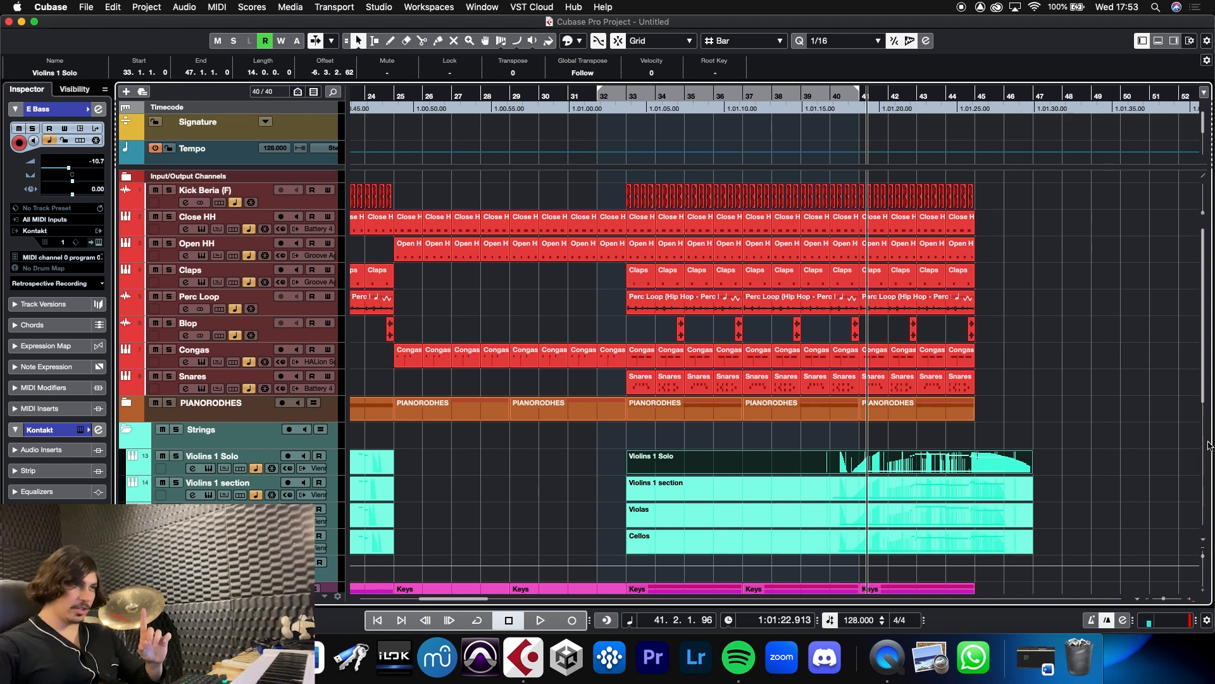
# Expand the Keys folder and undo the extension of the string parts
pyautogui.scroll(-5, 823, 379)
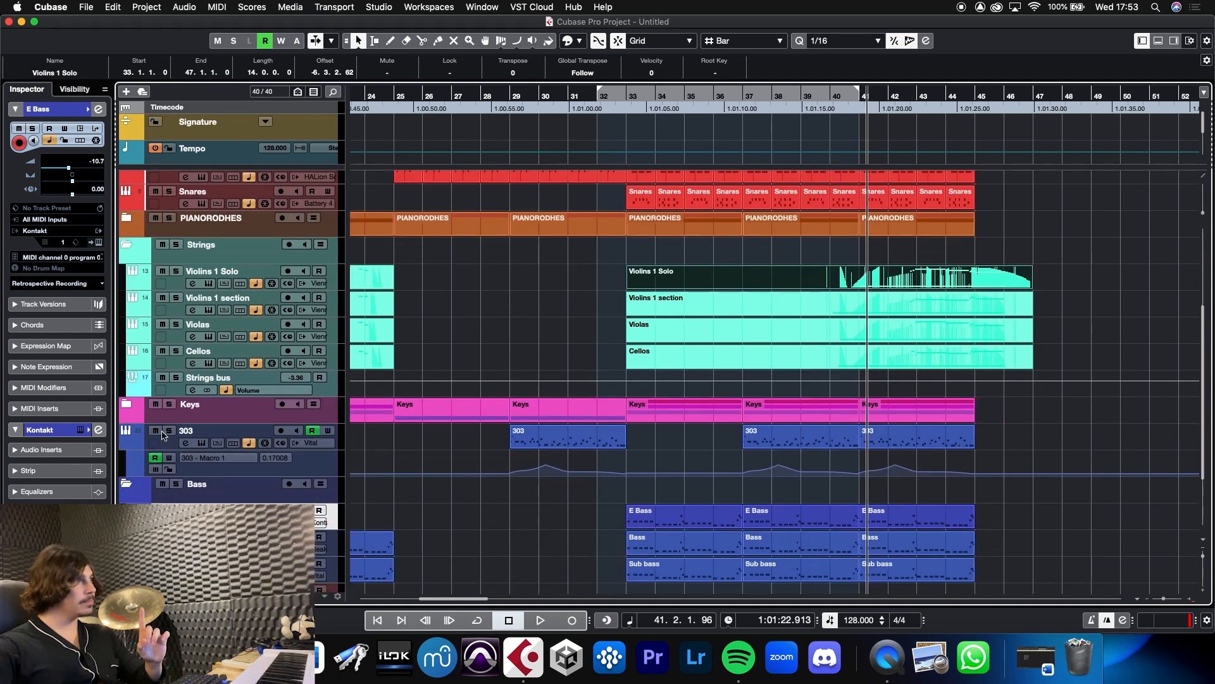
pyautogui.click(127, 408)
pyautogui.click(670, 496)
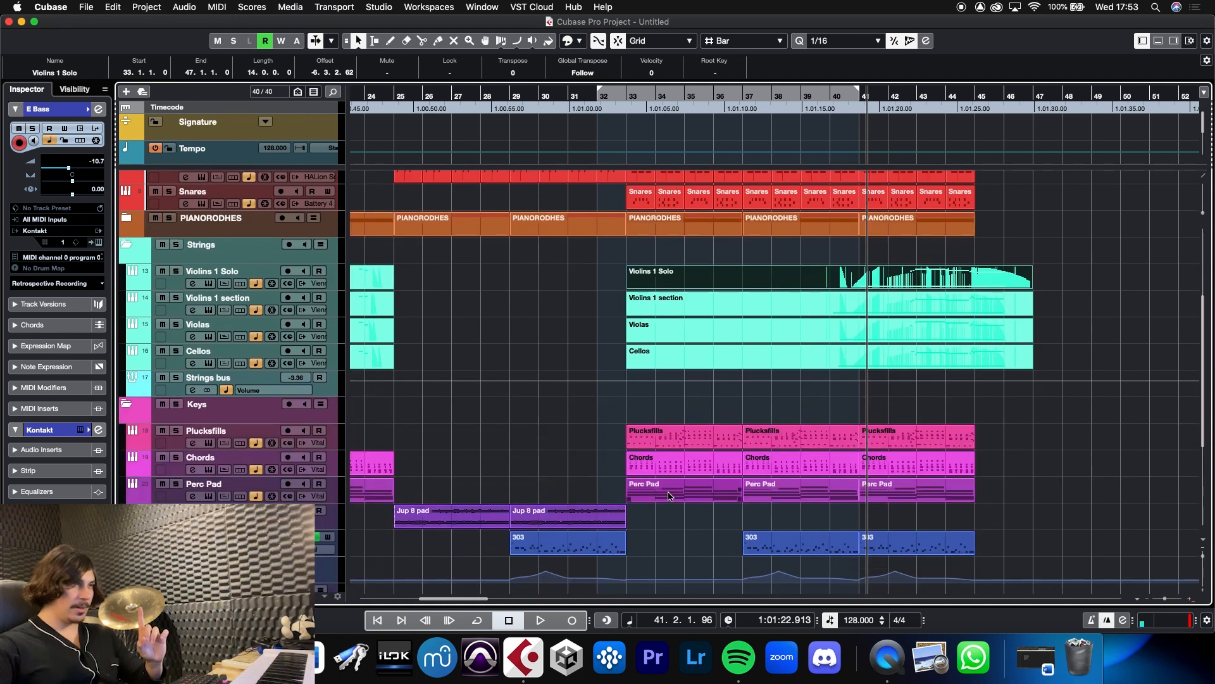
pyautogui.click(683, 277)
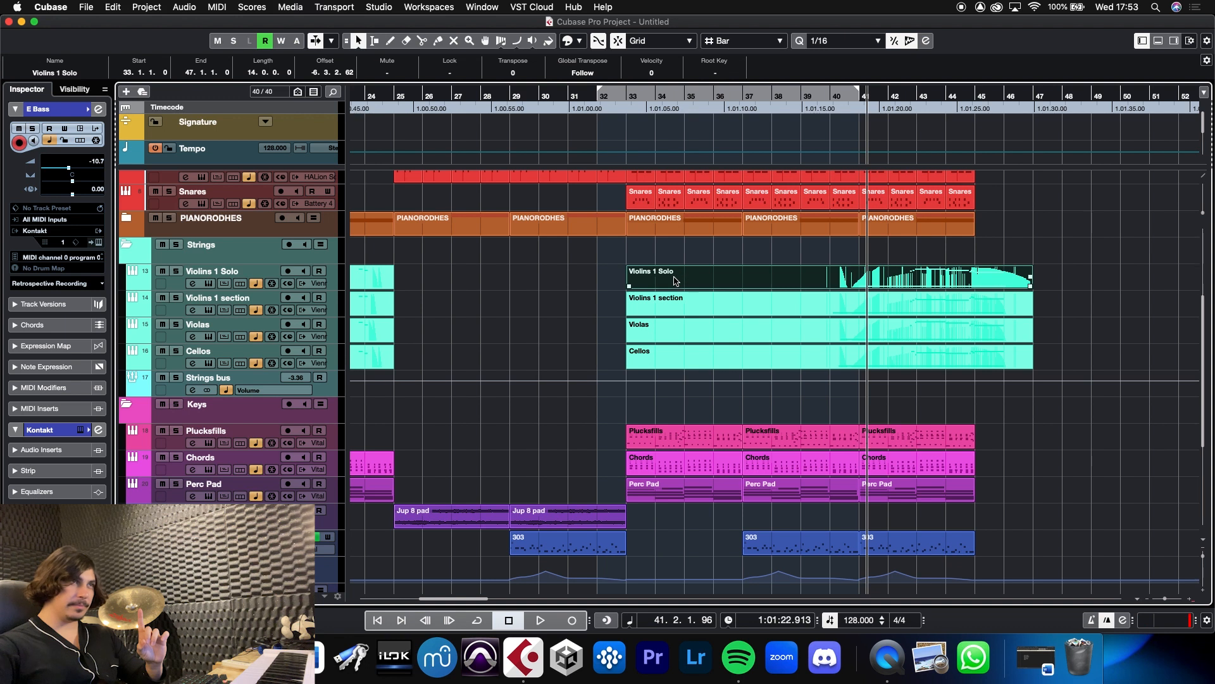
pyautogui.press('super+z')
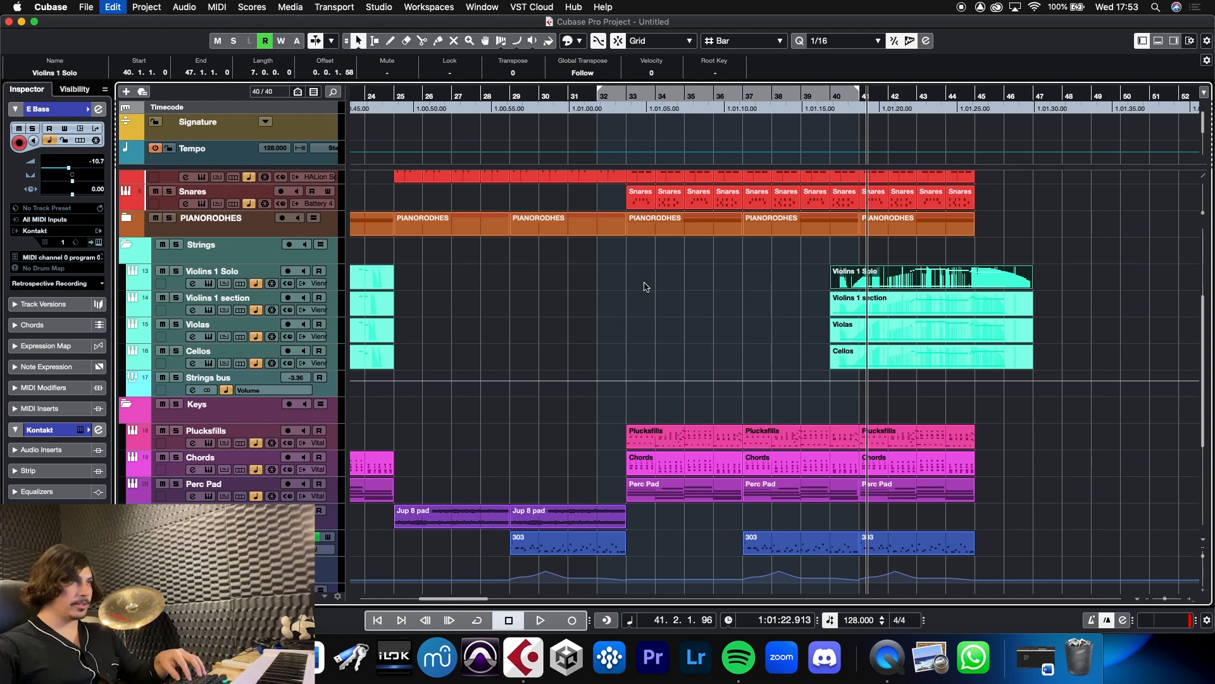
# Move the Perc Pad part at bar 33 onto the Violins 1 Solo track and open it in the Key Editor
pyautogui.click(655, 486)
pyautogui.moveTo(655, 486); pyautogui.dragTo(659, 284)
pyautogui.doubleClick(670, 284)
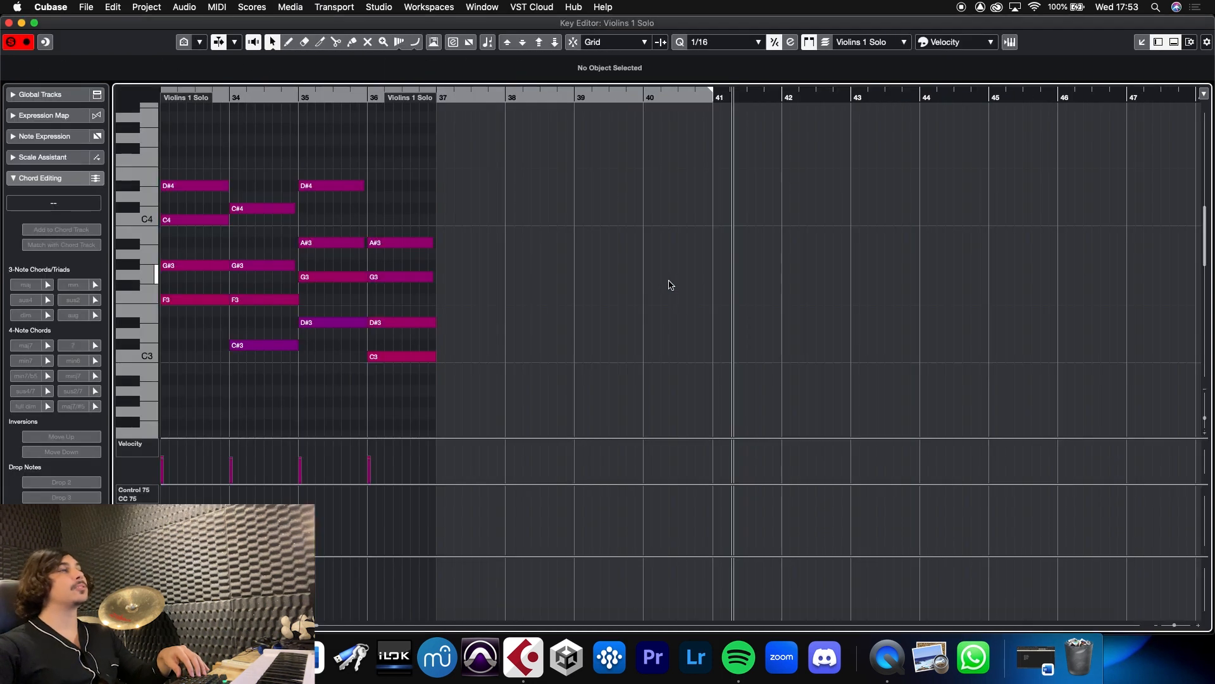
pyautogui.moveTo(240, 96); pyautogui.dragTo(322, 113)
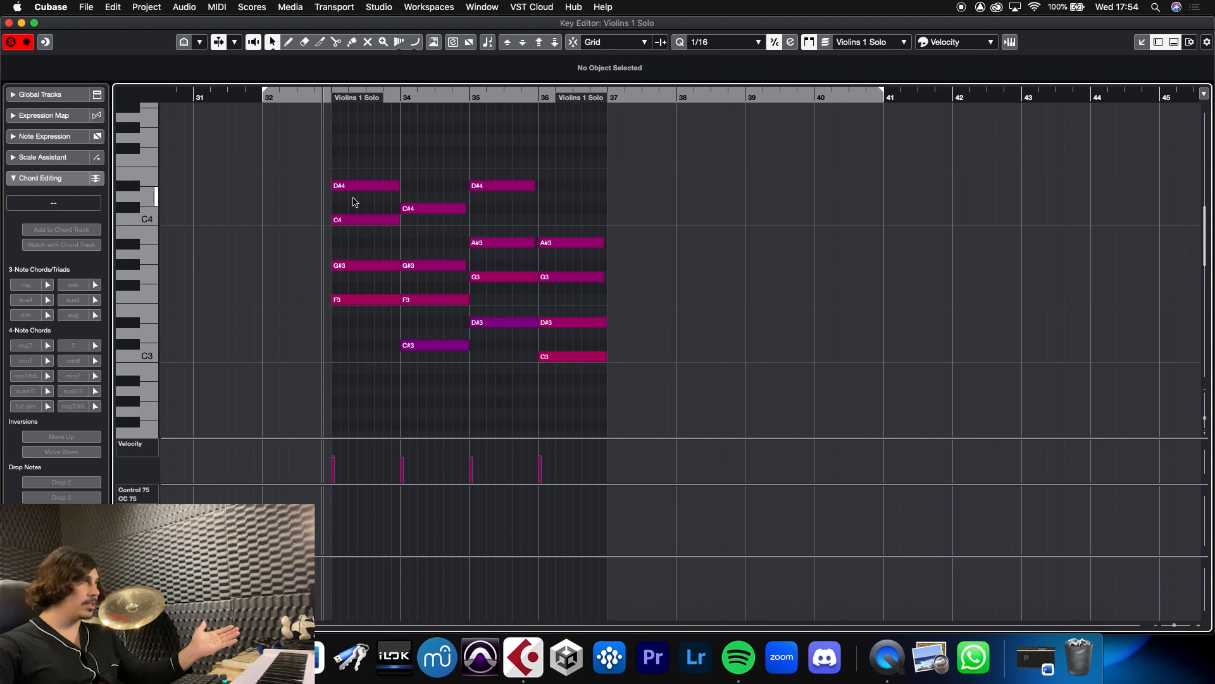
# Raise the top note of each chord in Violins 1 Solo by an octave, giving D#5, C#5, D#5 and A#4
pyautogui.click(355, 188)
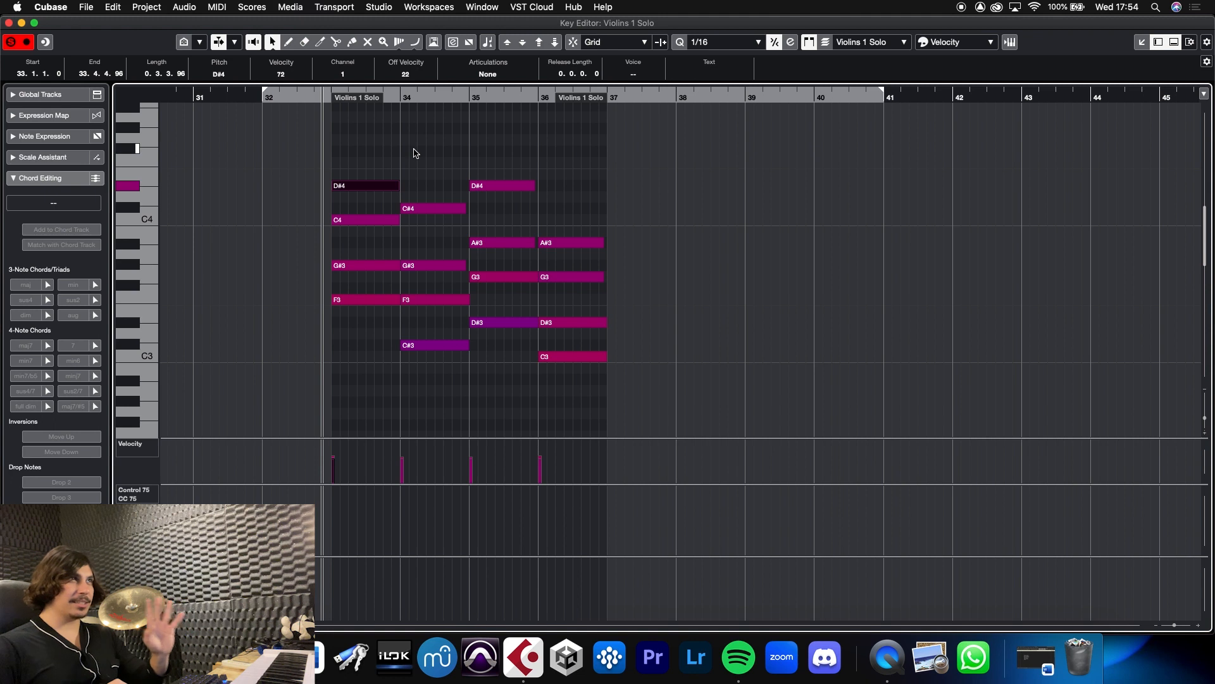
pyautogui.hotkey('shift', 'Up')
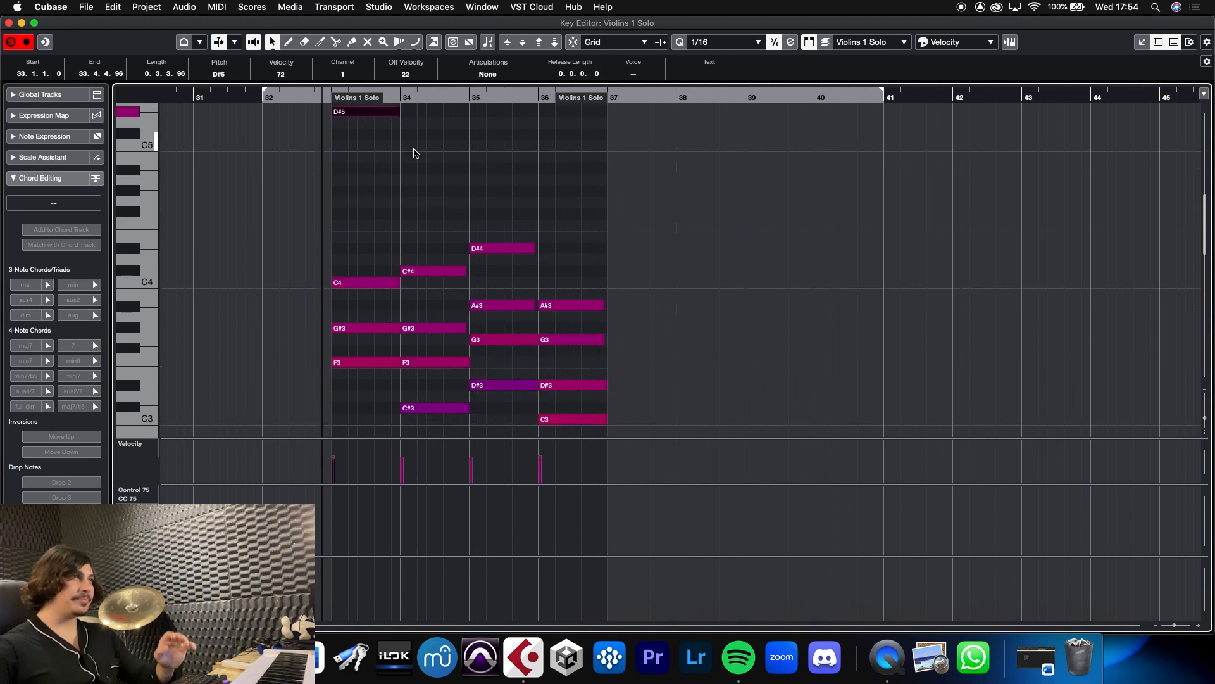
pyautogui.moveTo(425, 217); pyautogui.dragTo(587, 309)
pyautogui.hotkey('shift', 'Up')
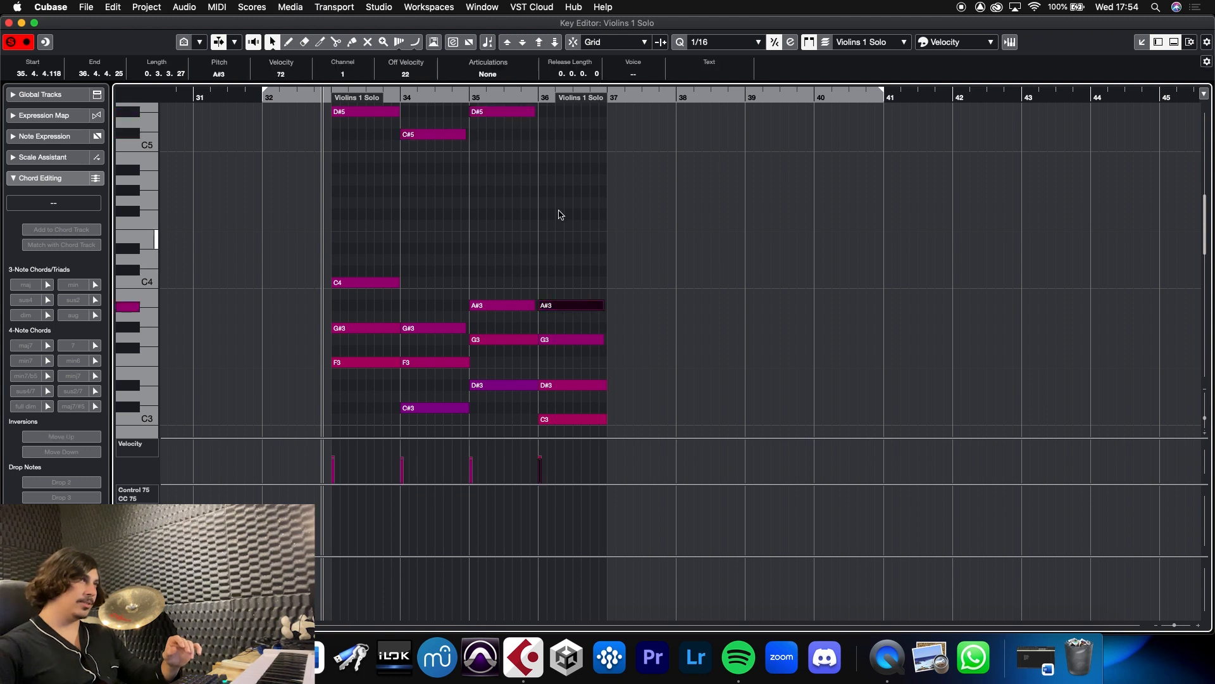
pyautogui.hotkey('shift', 'Up')
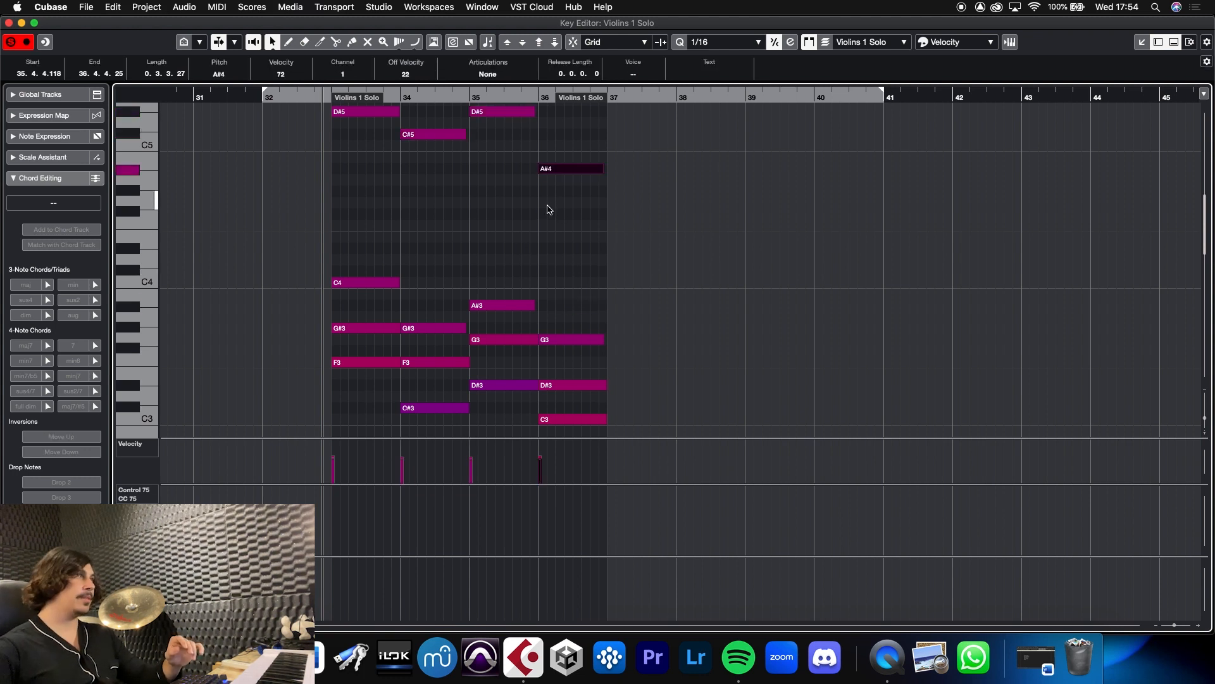
# Delete all lower chord notes from the Violins 1 Solo part, keeping only the top melody line, and close the editor
pyautogui.moveTo(365, 250); pyautogui.dragTo(678, 429)
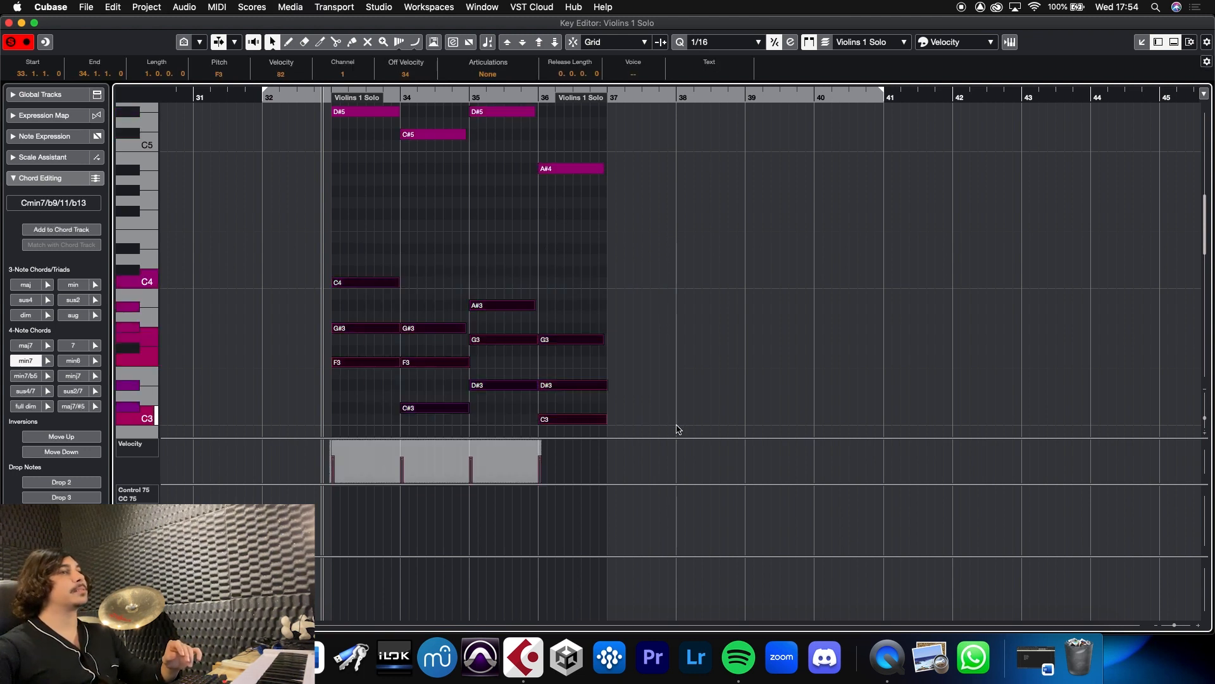
pyautogui.press('Delete')
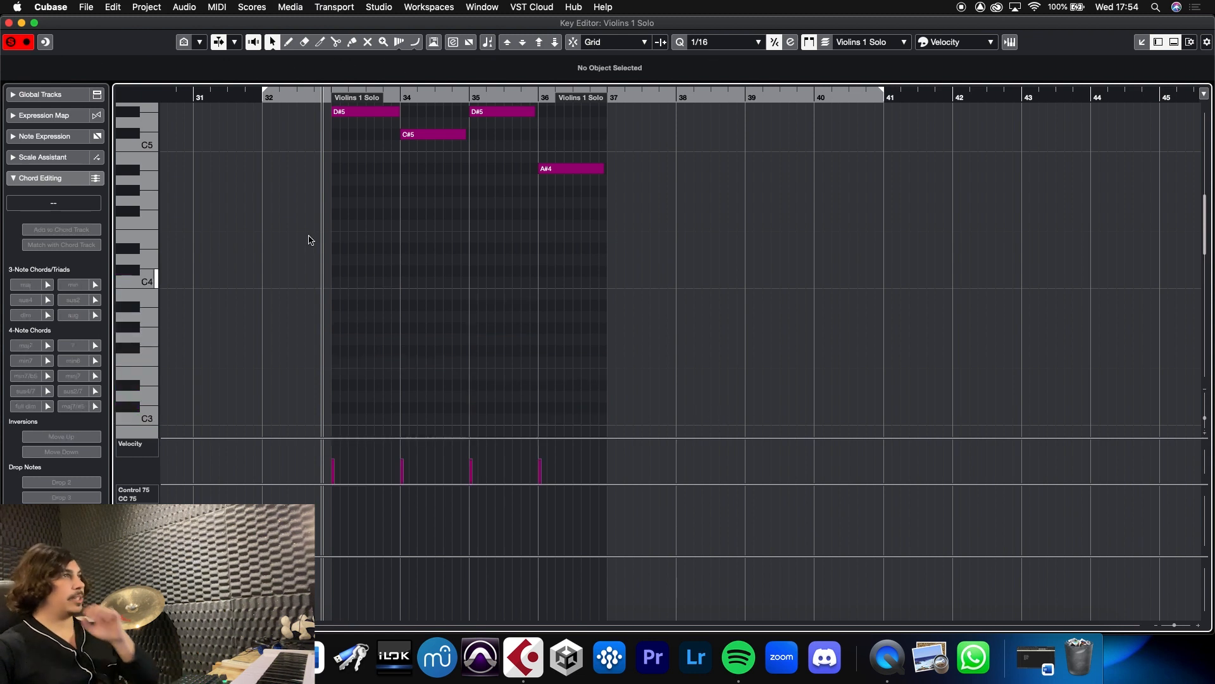
pyautogui.click(9, 22)
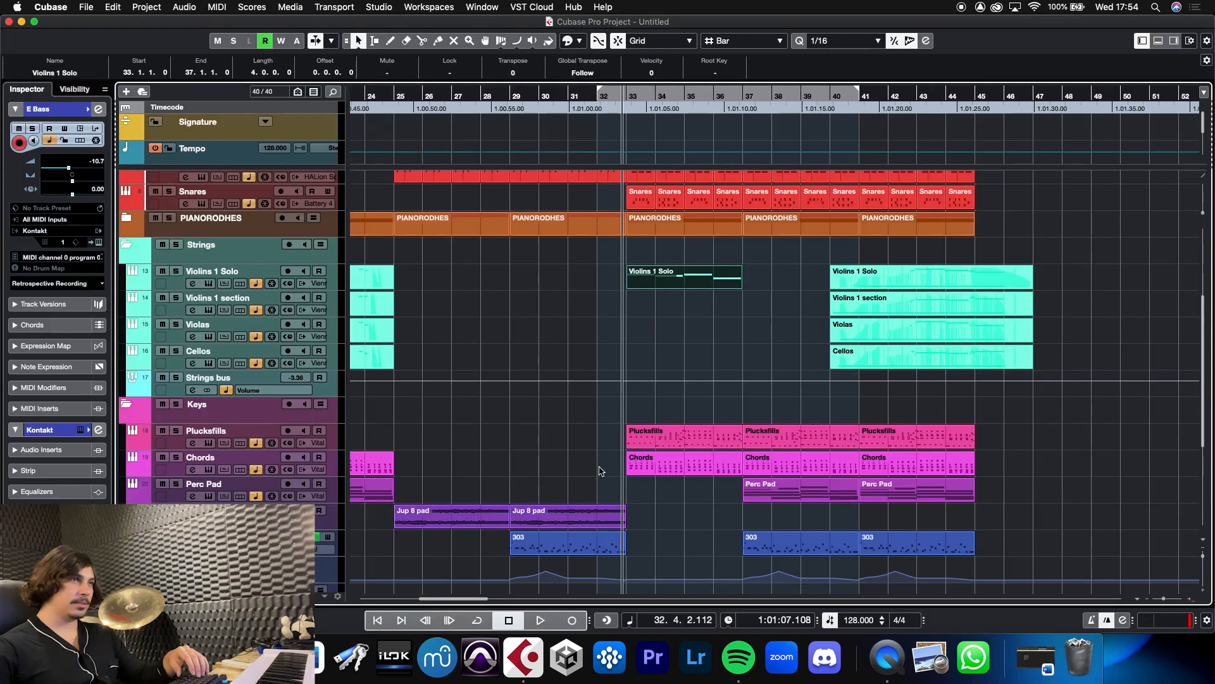
# Copy the bar 37 Perc Pad part back to bar 33 and onto the Violins 1 section track, and open the section part for editing
pyautogui.moveTo(763, 497); pyautogui.dragTo(655, 310)
pyautogui.doubleClick(659, 305)
pyautogui.hscroll(-5, 260, 145)
# Delete the top note of every chord in the Violins 1 section part: D#4, C#4, D#4 and A#3
pyautogui.moveTo(286, 175); pyautogui.dragTo(556, 211)
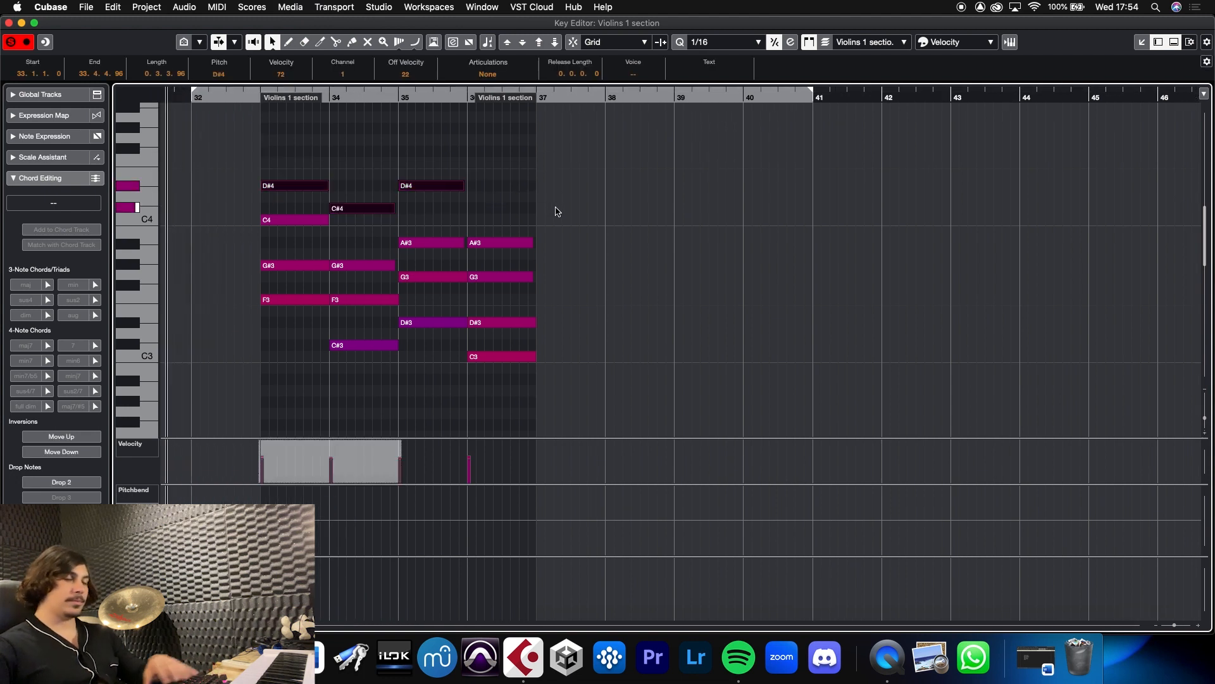
pyautogui.press('BackSpace')
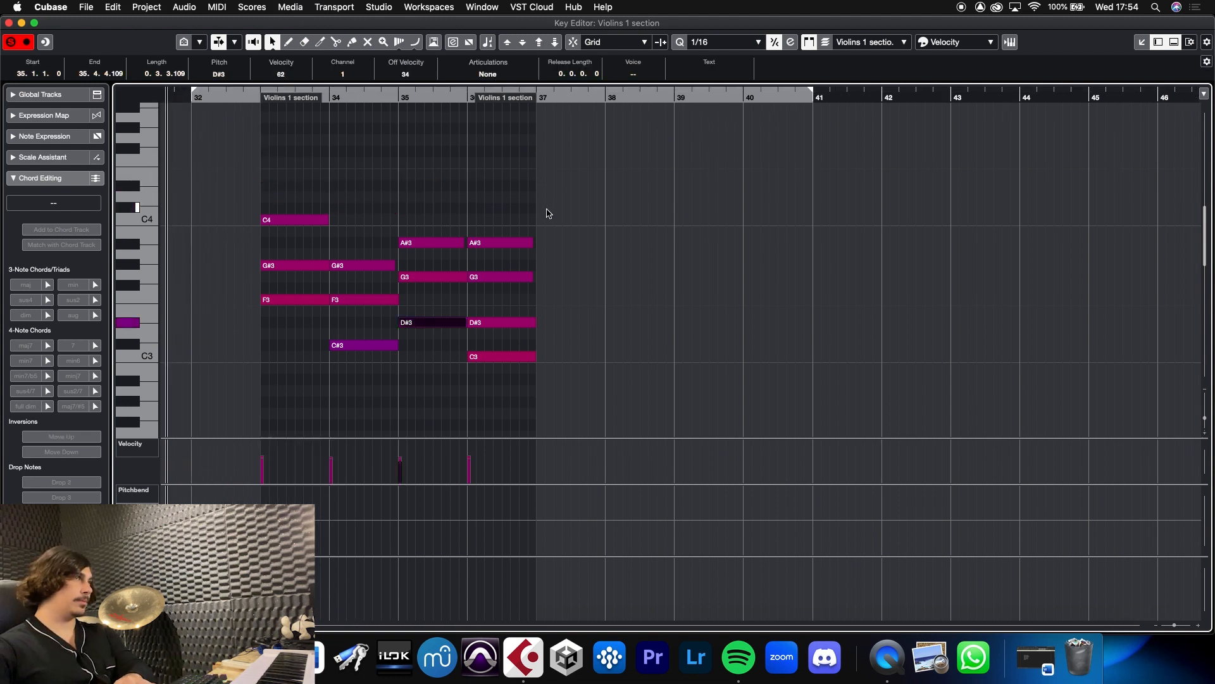
pyautogui.click(505, 242)
pyautogui.press('BackSpace')
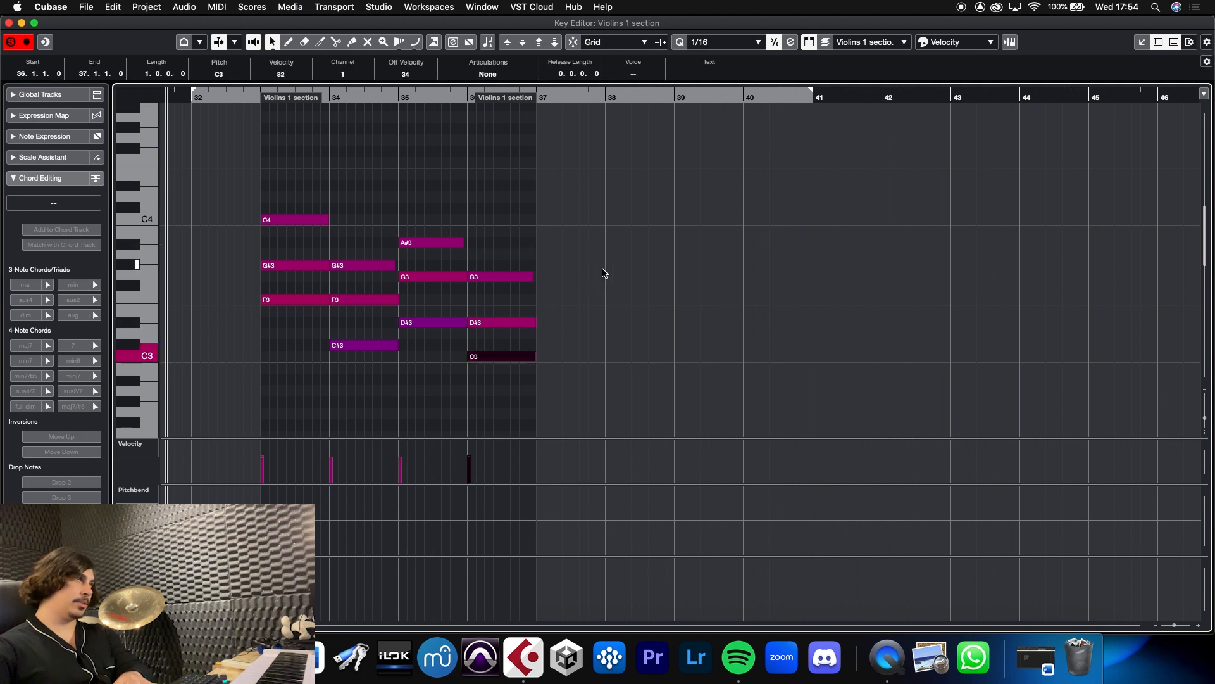
# Remove the lower notes of each Violins 1 section chord, keeping only C4, G#3, A#3 and G3, and close the editor
pyautogui.moveTo(273, 257); pyautogui.dragTo(284, 336)
pyautogui.press('BackSpace')
pyautogui.moveTo(367, 288); pyautogui.dragTo(369, 387)
pyautogui.press('BackSpace')
pyautogui.moveTo(433, 346); pyautogui.dragTo(431, 269)
pyautogui.press('BackSpace')
pyautogui.moveTo(507, 331); pyautogui.dragTo(507, 366)
pyautogui.press('BackSpace')
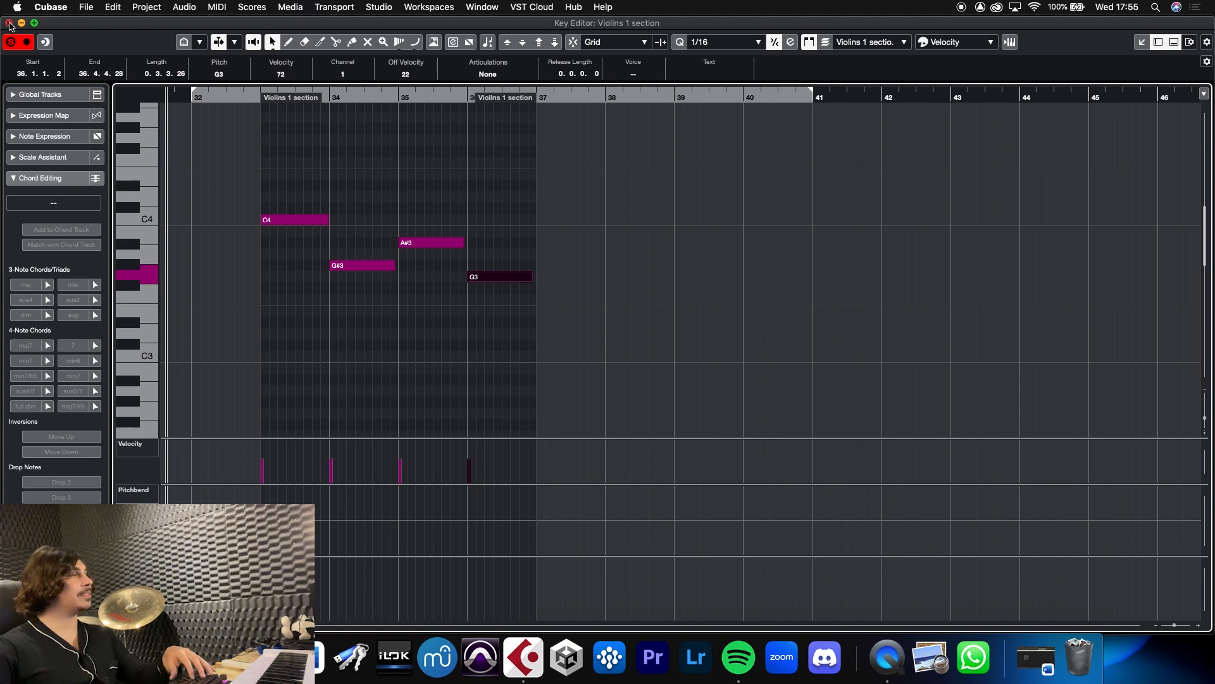
pyautogui.click(9, 23)
# Open the bar 33 Violins 1 Solo and Violins 1 section parts together in the Key Editor to compare their lines
pyautogui.moveTo(669, 330); pyautogui.dragTo(670, 281)
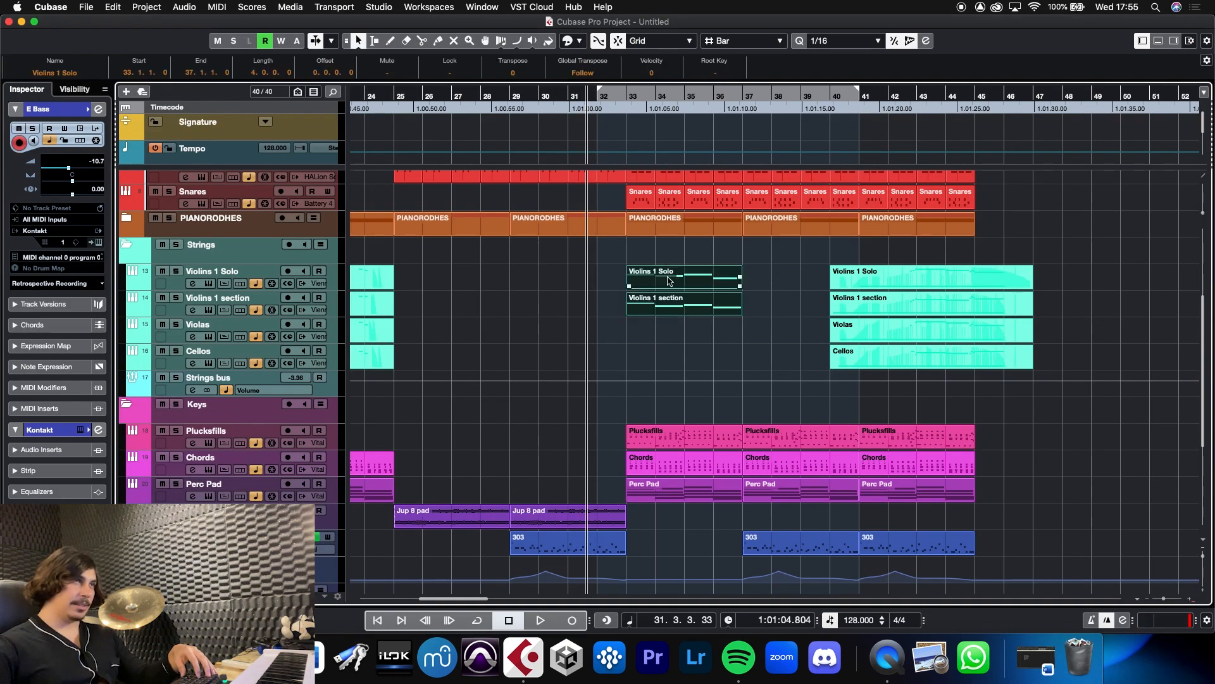
pyautogui.doubleClick(669, 281)
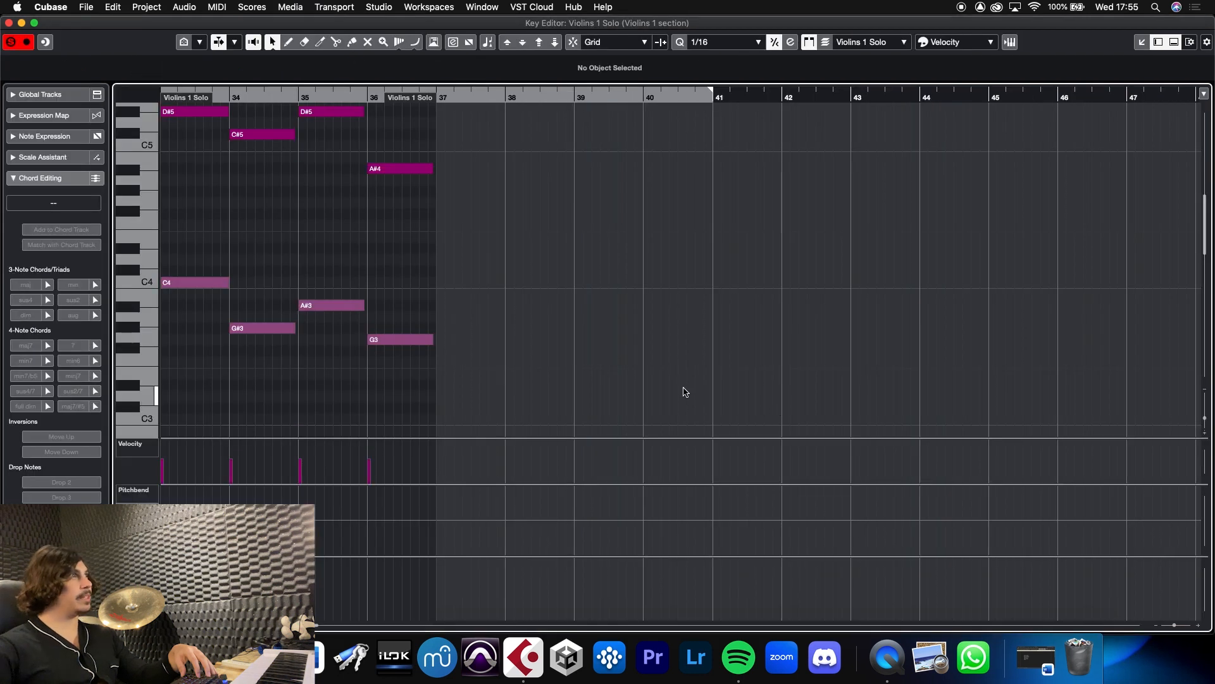
pyautogui.moveTo(227, 95)
pyautogui.mouseDown()
pyautogui.moveTo(143, 91)
pyautogui.moveTo(204, 95)
pyautogui.mouseUp()
pyautogui.moveTo(341, 113); pyautogui.dragTo(405, 331)
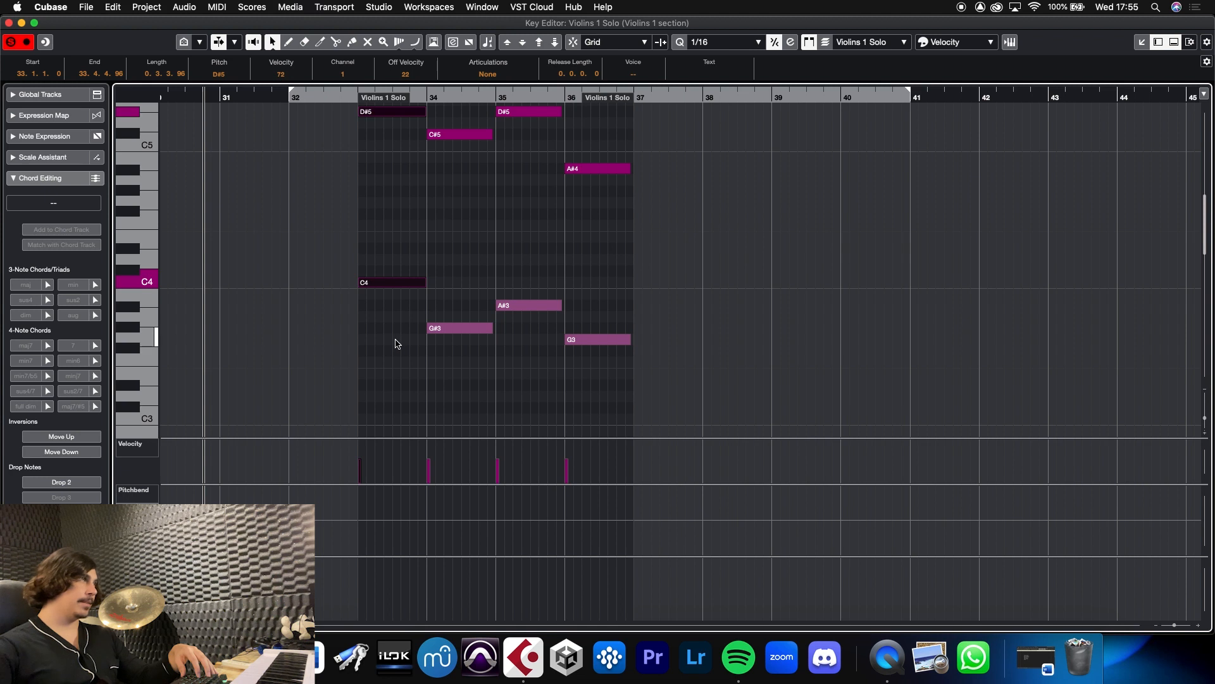
pyautogui.click(383, 333)
# Try a harmony note in bar 33 of Violins 1 section by copying C4 down to F3 and raising it to A#3
pyautogui.moveTo(375, 283); pyautogui.dragTo(377, 362)
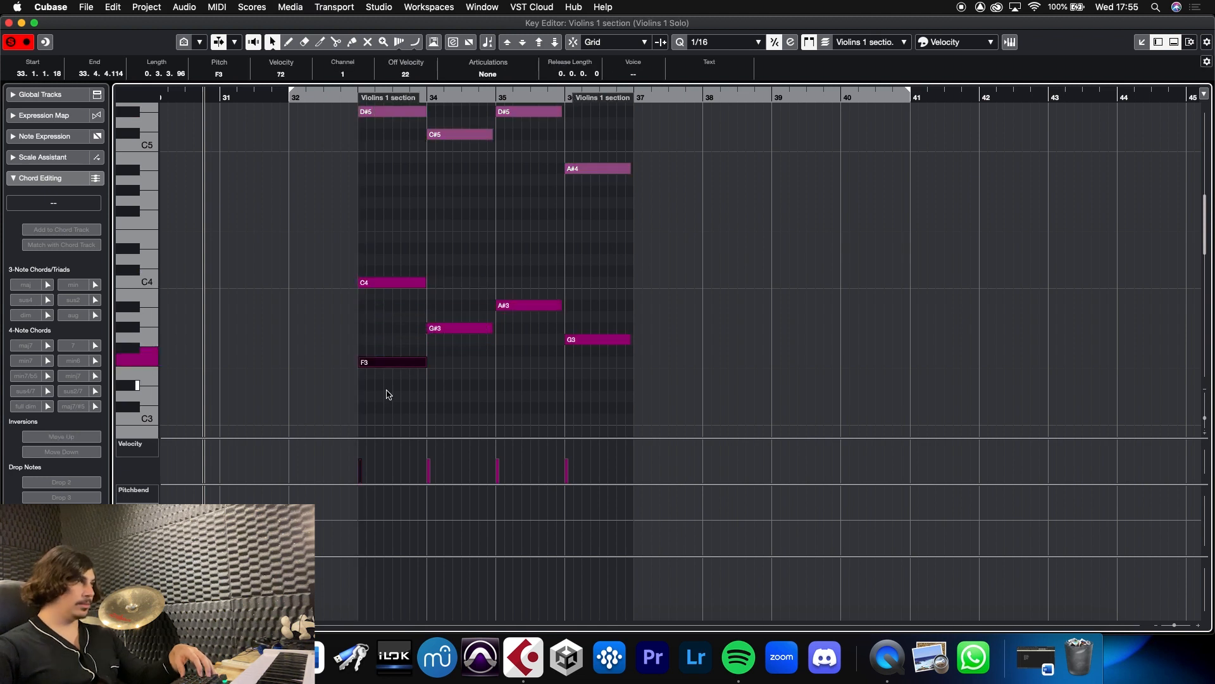
pyautogui.press('Up')
pyautogui.press('Up')
pyautogui.press('Up')
pyautogui.press('Up')
pyautogui.press('Up')
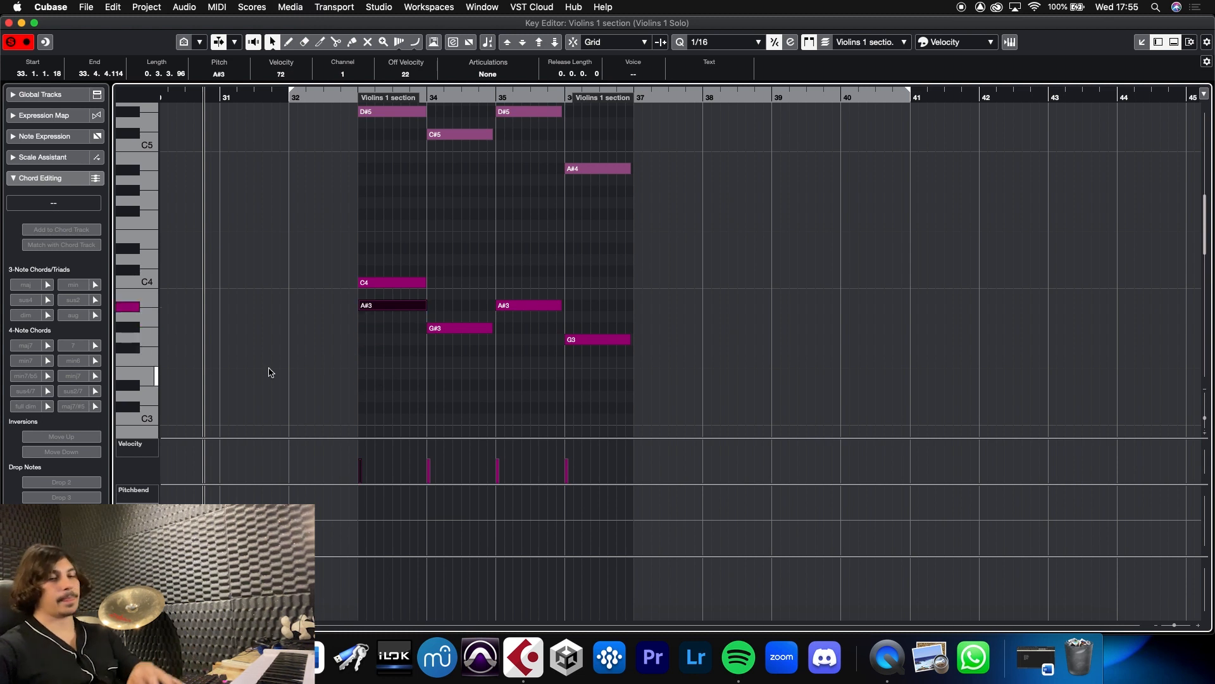
pyautogui.press('BackSpace')
pyautogui.click(9, 23)
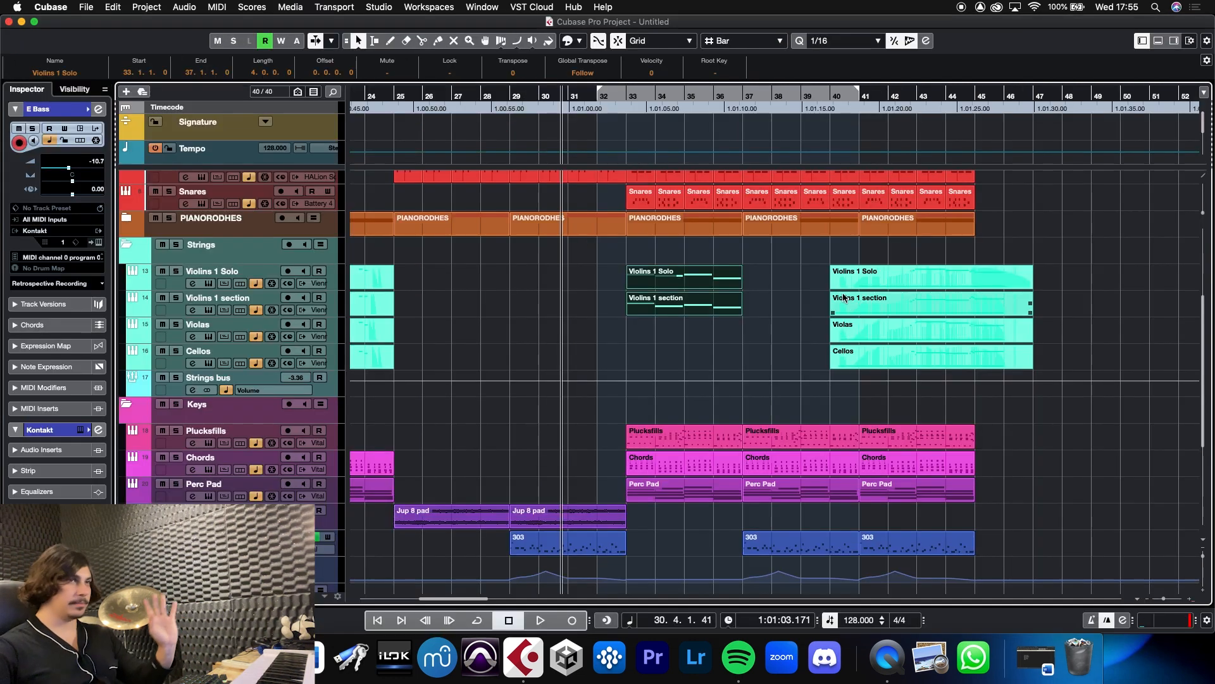
# Copy the bar 33 Violins 1 section part onto the Violas and Cellos tracks at the same position
pyautogui.click(732, 341)
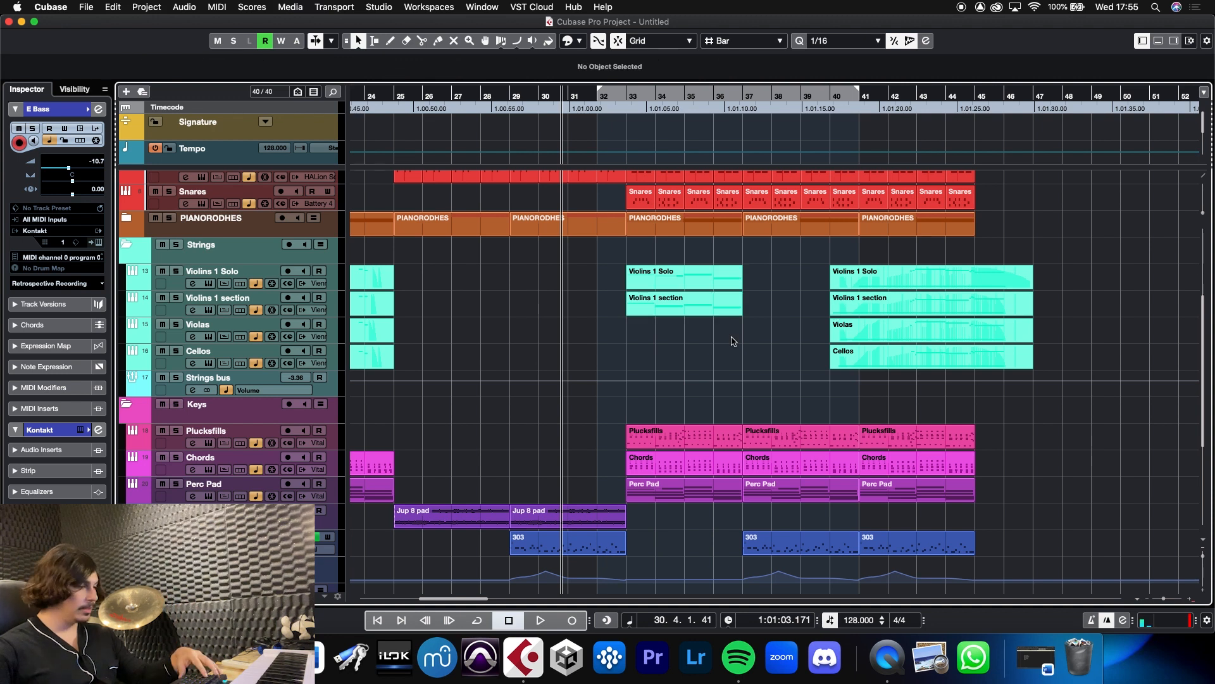
pyautogui.moveTo(682, 306); pyautogui.dragTo(685, 331)
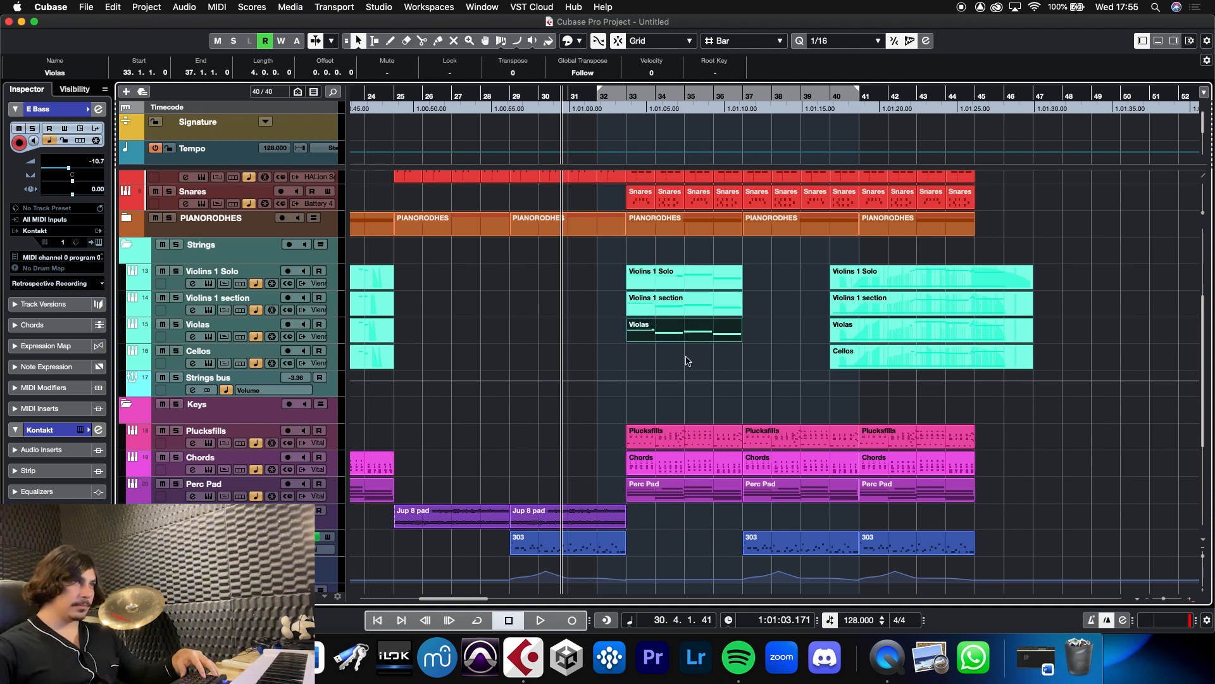
pyautogui.moveTo(665, 332); pyautogui.dragTo(666, 358)
pyautogui.click(761, 330)
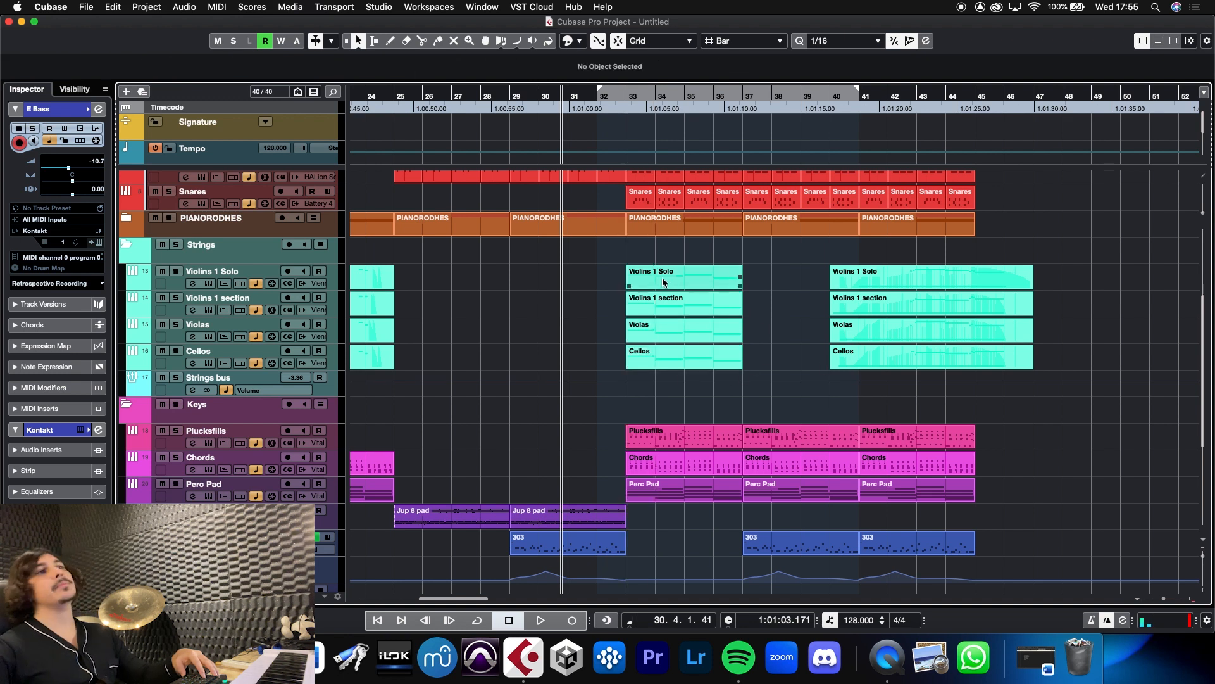
# Lower the bar 33 note of the Violas part to G#3 and close the editor
pyautogui.doubleClick(651, 323)
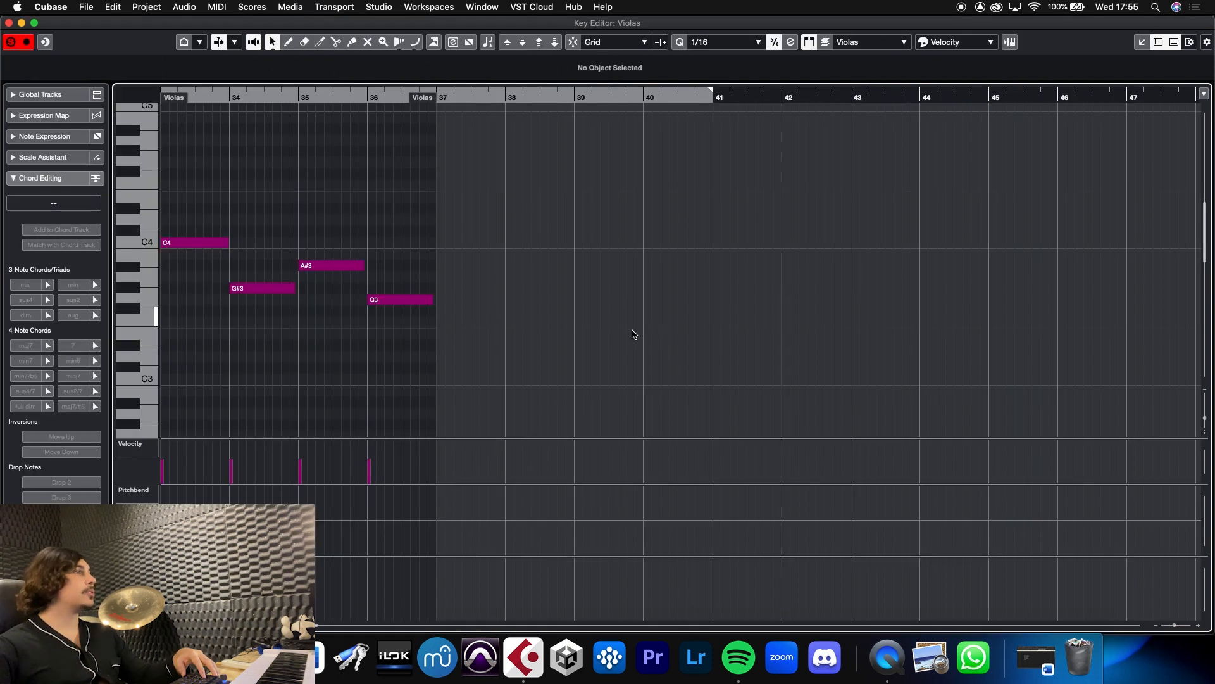
pyautogui.press('Down')
pyautogui.press('Down')
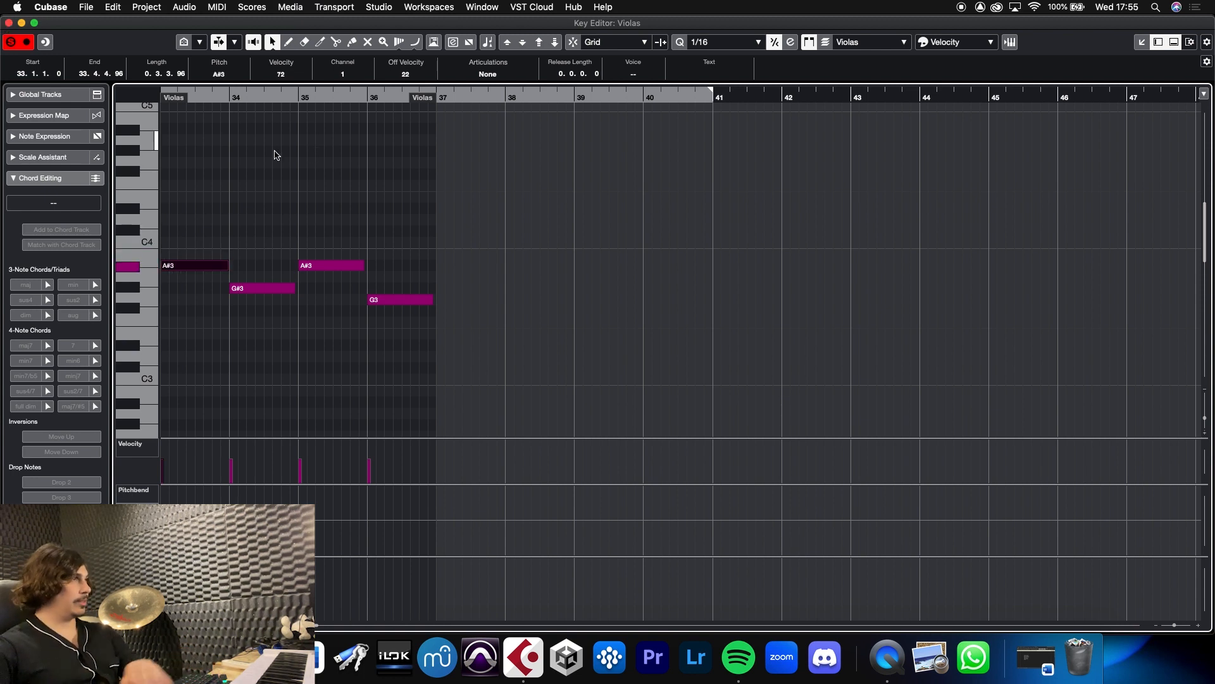
pyautogui.press('Down')
pyautogui.press('Down')
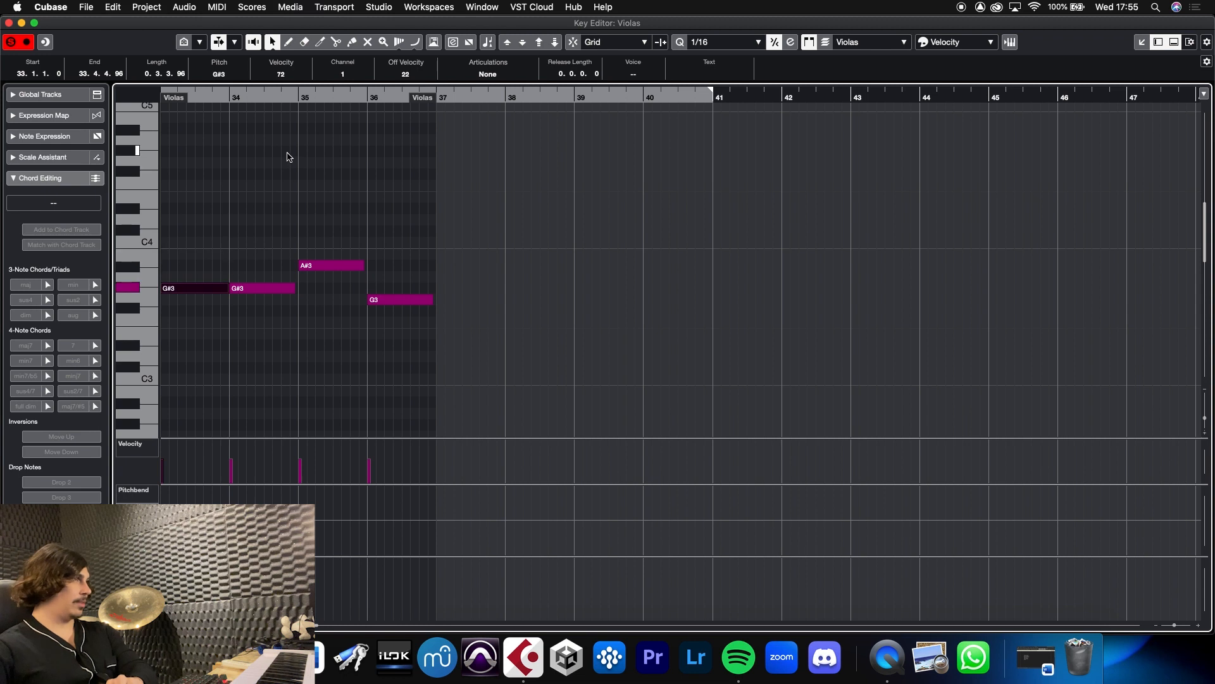
pyautogui.click(9, 23)
# Check the Violins 1 section line for reference, then lower the bar 34 Violas note to F3
pyautogui.doubleClick(676, 308)
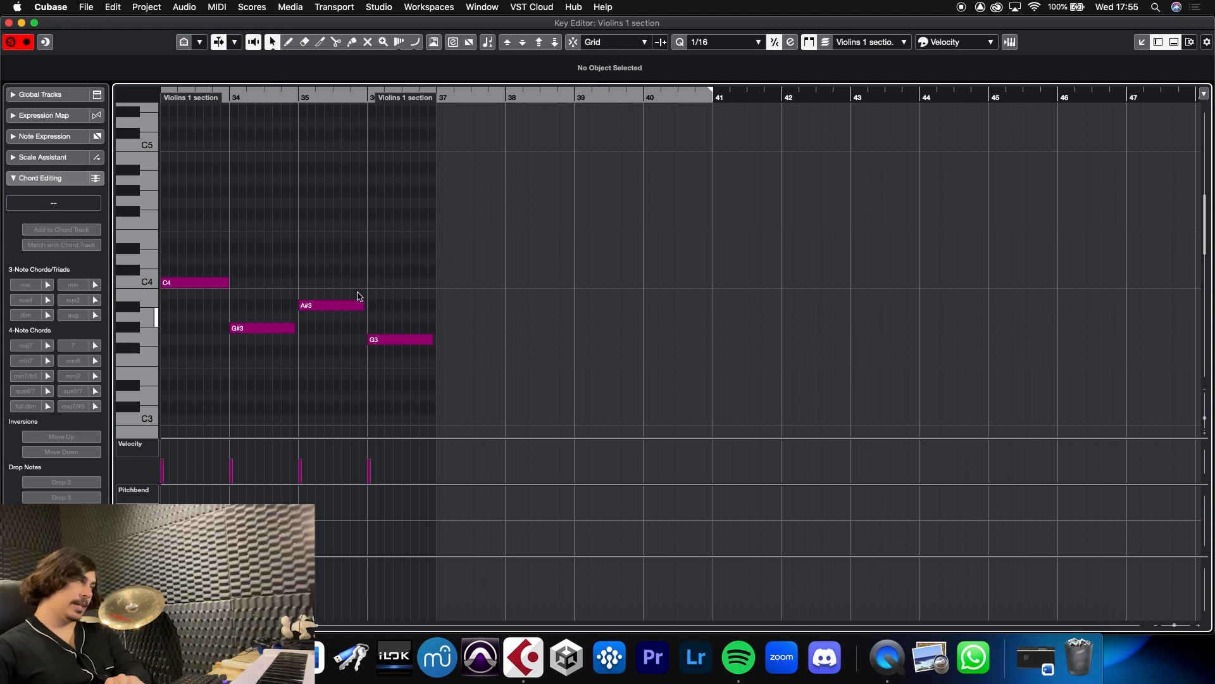
pyautogui.click(9, 22)
pyautogui.doubleClick(699, 336)
pyautogui.click(260, 288)
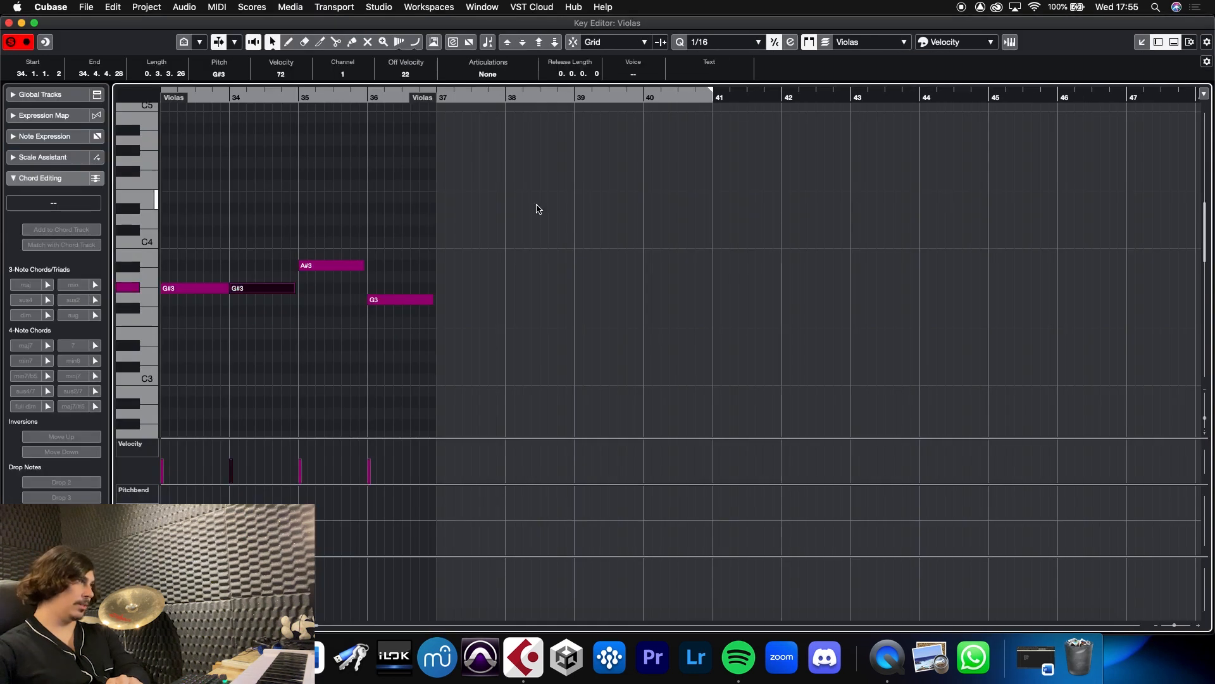
pyautogui.press('Down')
pyautogui.press('Down')
pyautogui.press('Down')
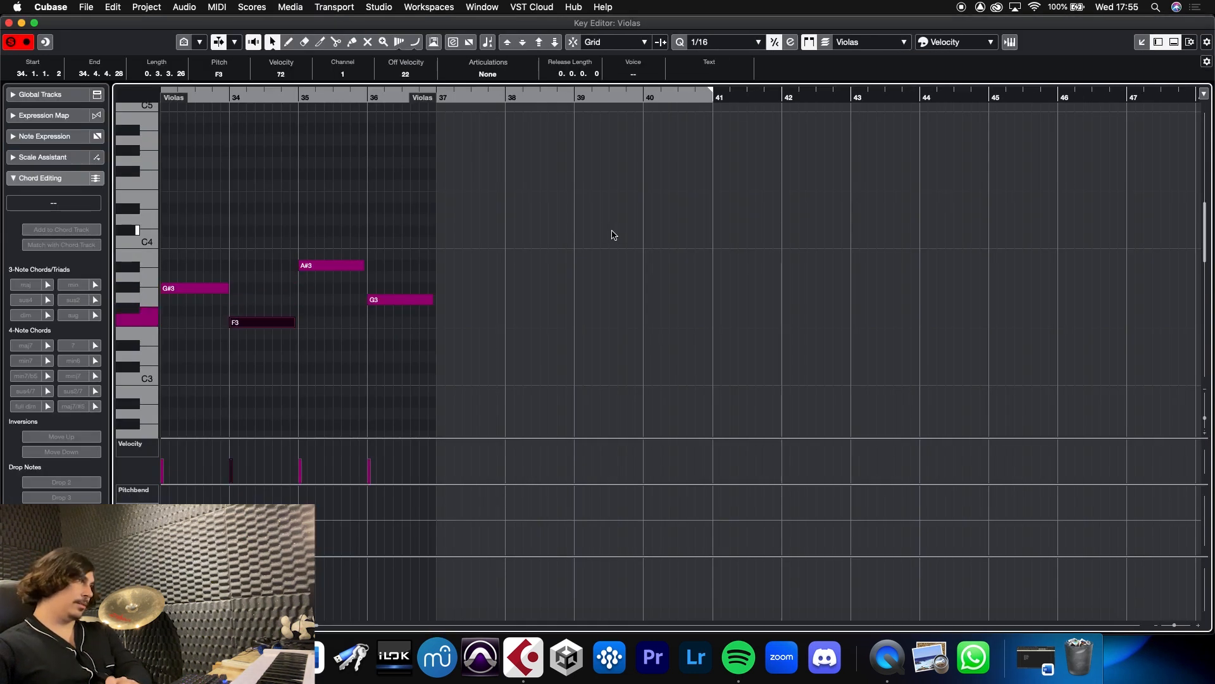
# Lower the Violas notes in bar 35 to G3 and bar 36 to D#3, and close the editor
pyautogui.press('Right')
pyautogui.press('Down')
pyautogui.press('Down')
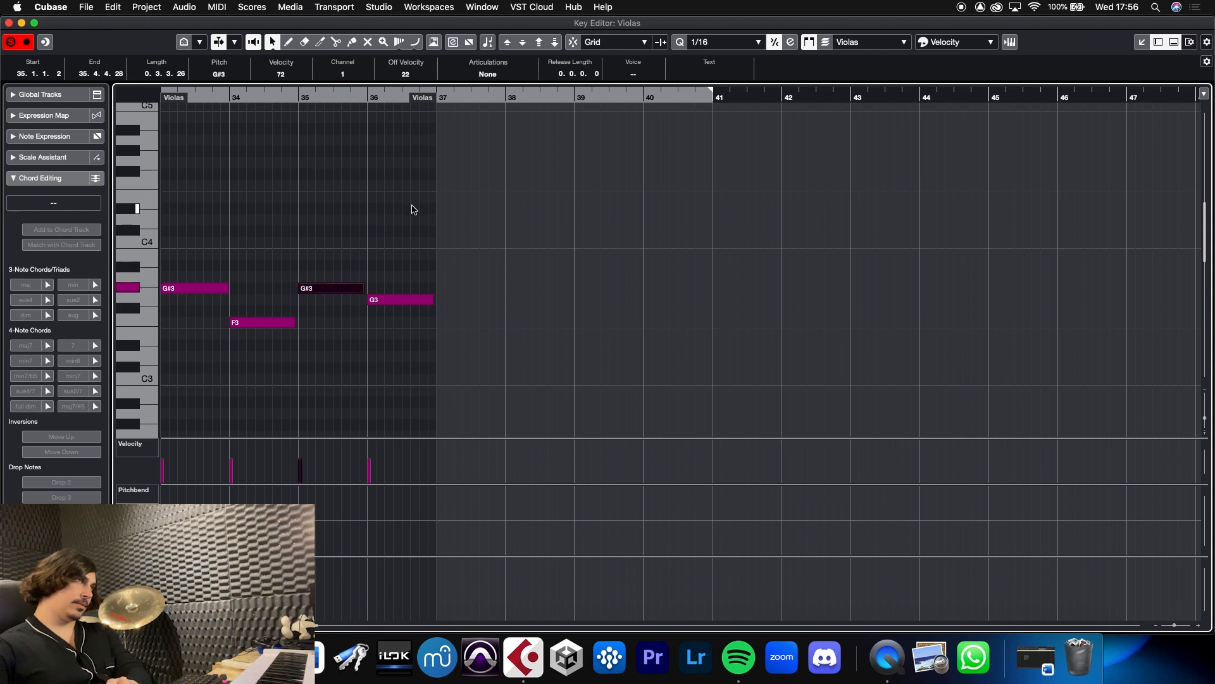
pyautogui.press('Down')
pyautogui.press('Down')
pyautogui.press('Up')
pyautogui.press('Right')
pyautogui.press('Down')
pyautogui.press('Down')
pyautogui.press('Down')
pyautogui.press('Down')
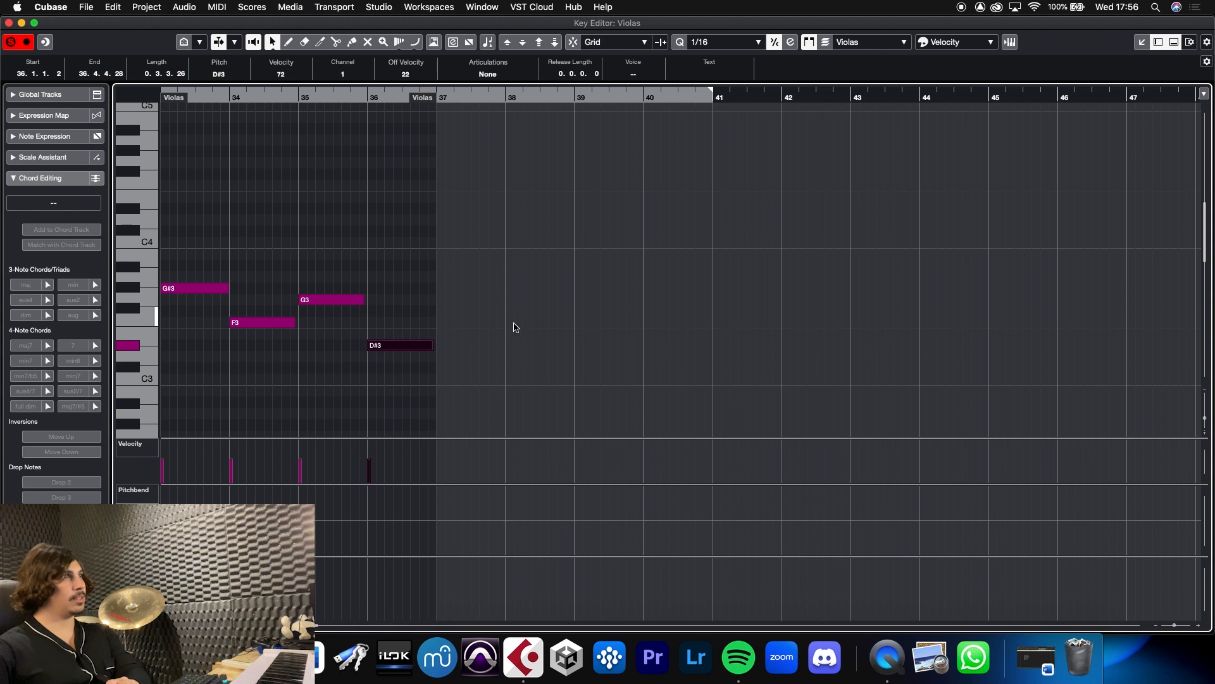
pyautogui.press('Return')
# Transpose all four notes of the bar 33 Cellos part down seven semitones to F3, C#3, D#3 and C3
pyautogui.doubleClick(637, 363)
pyautogui.moveTo(488, 335); pyautogui.dragTo(181, 172)
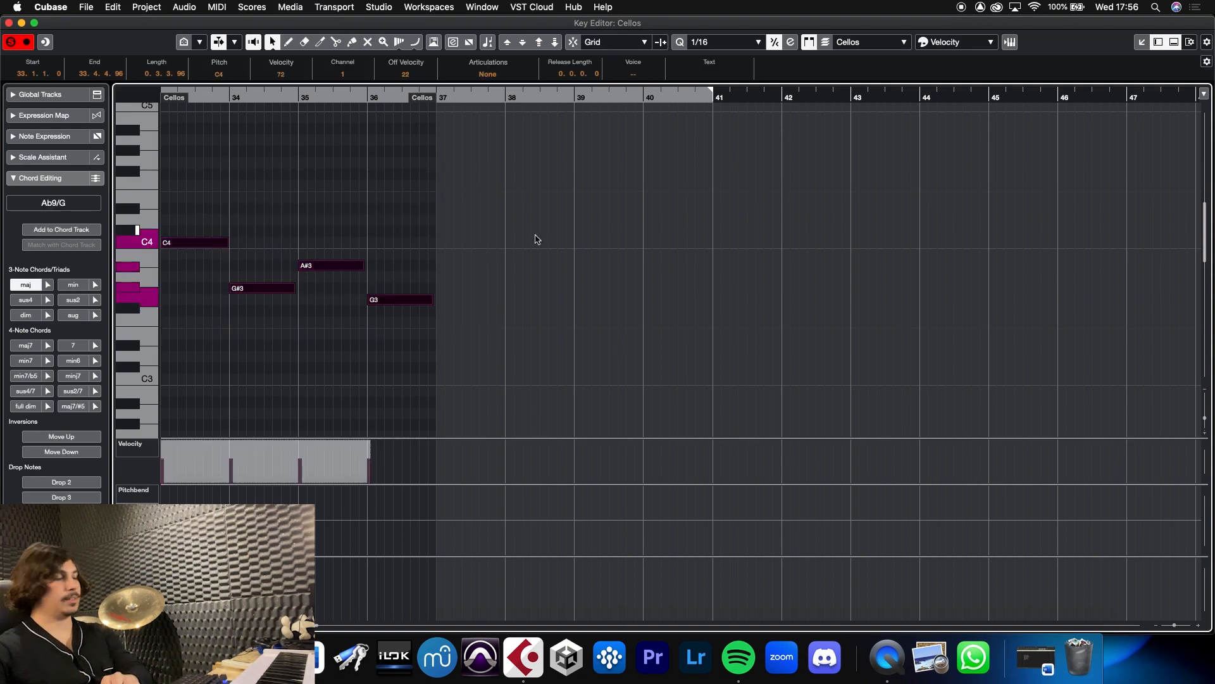
pyautogui.press('Down')
pyautogui.press('Down')
pyautogui.press('Down')
pyautogui.press('Down')
pyautogui.press('Down')
pyautogui.press('Down')
pyautogui.press('Down')
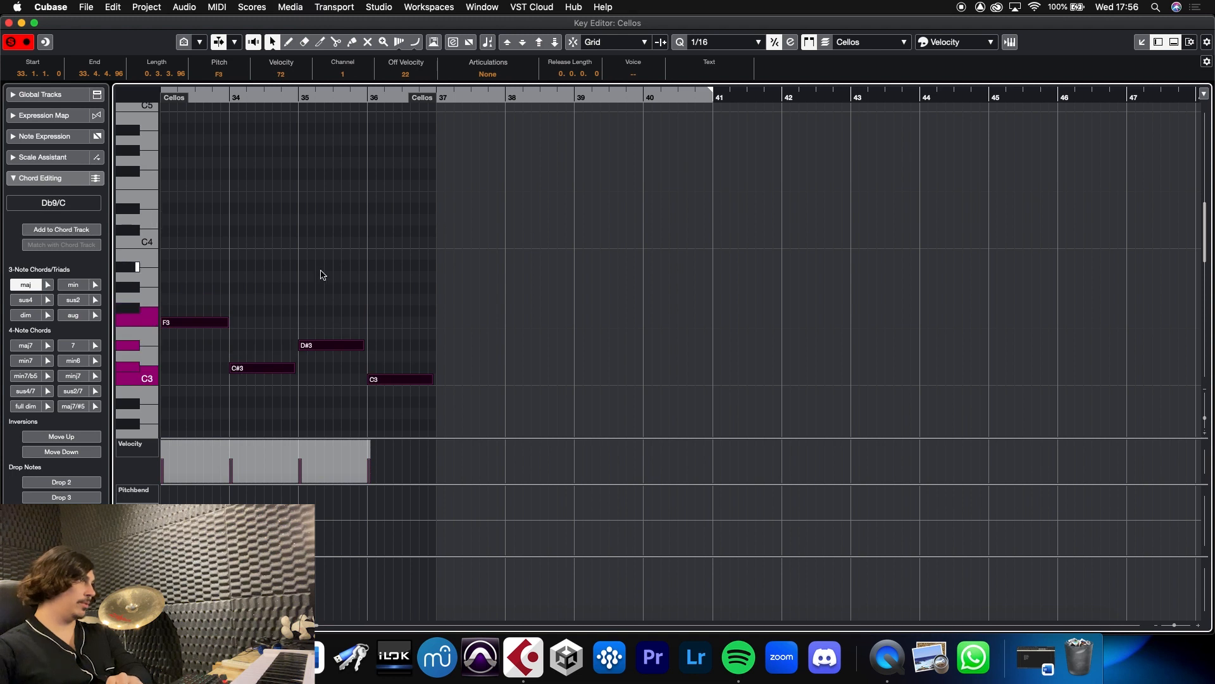
# Try raising the bar 34 Cellos note to D#3, and return it to C#3
pyautogui.click(322, 275)
pyautogui.click(259, 368)
pyautogui.press('Up')
pyautogui.press('Up')
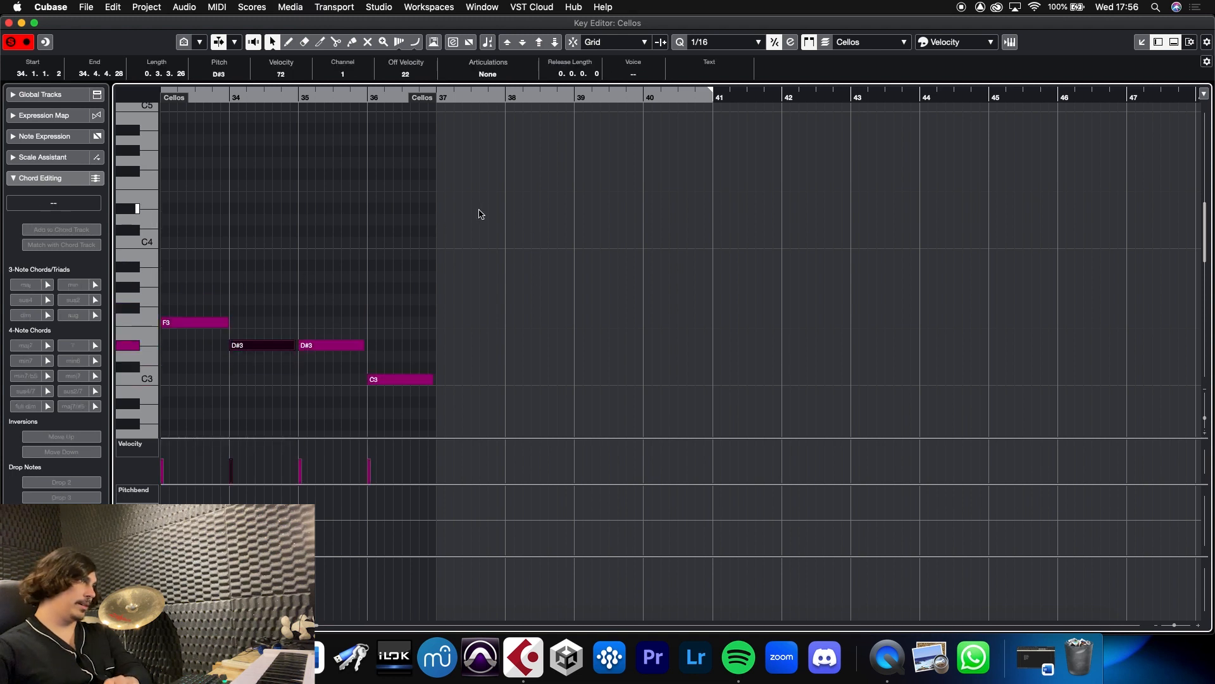
pyautogui.press('Down')
pyautogui.press('Down')
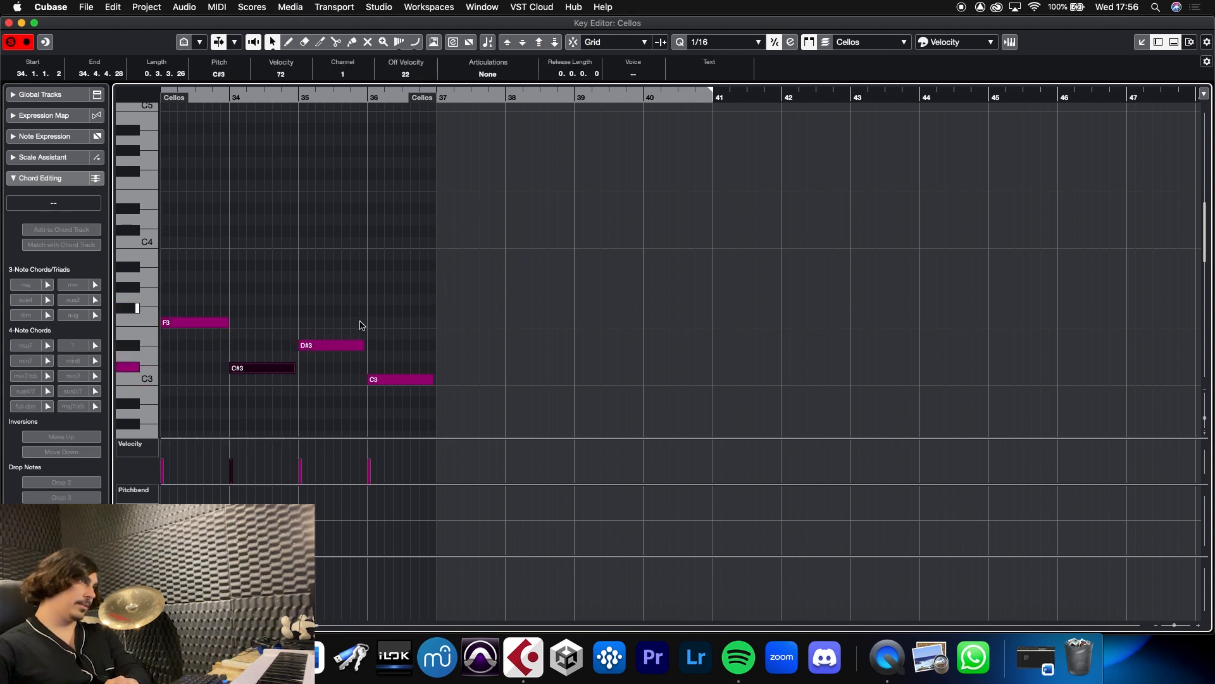
# Try B2 for the bar 35 Cellos note and D#3 and E3 for bar 34, and restore D#3 and C#3
pyautogui.press('Right')
pyautogui.press('Down')
pyautogui.press('Down')
pyautogui.press('Down')
pyautogui.press('Down')
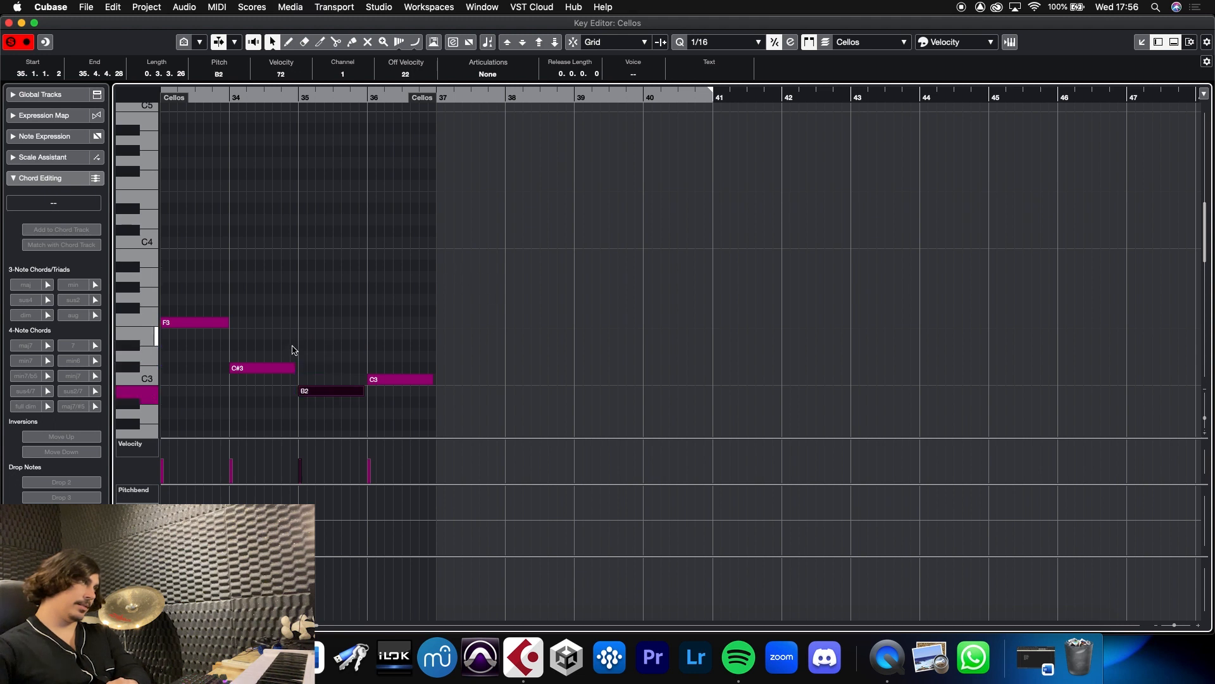
pyautogui.press('Left')
pyautogui.press('Up')
pyautogui.press('Up')
pyautogui.press('Up')
pyautogui.press('Up')
pyautogui.press('Up')
pyautogui.press('Up')
pyautogui.press('Up')
pyautogui.press('Up')
pyautogui.press('Up')
pyautogui.press('Up')
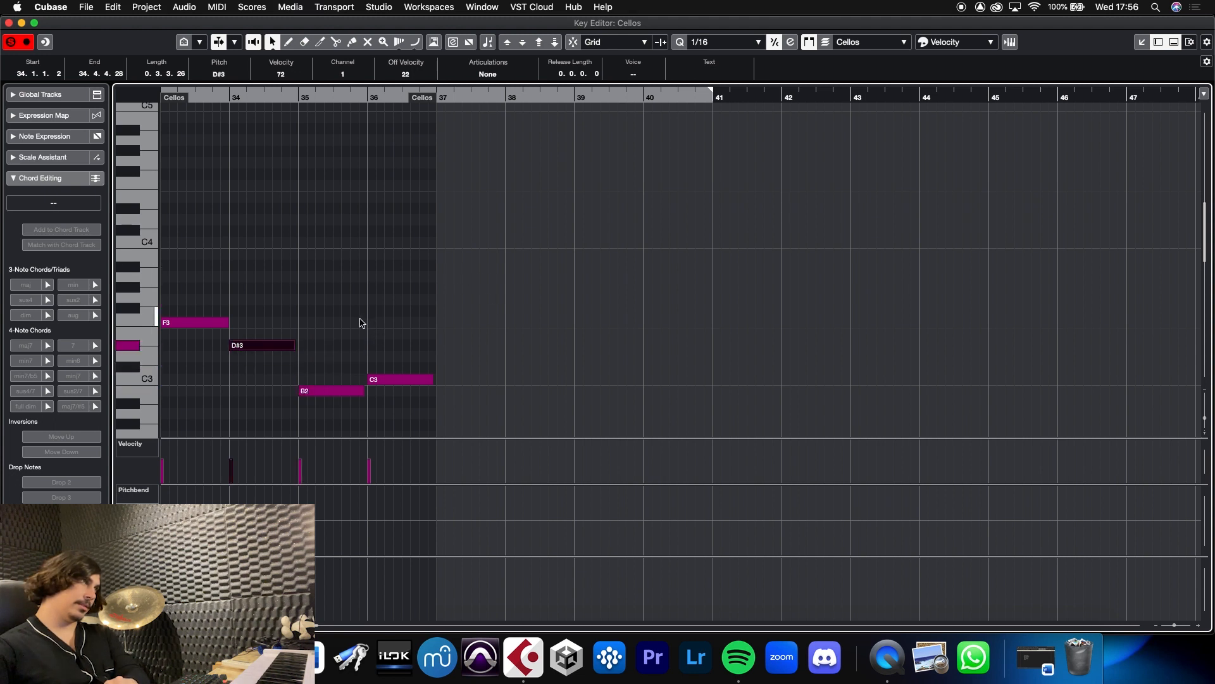
pyautogui.press('Down')
pyautogui.press('Down')
pyautogui.press('Down')
pyautogui.press('Down')
pyautogui.press('Down')
pyautogui.press('Down')
pyautogui.press('Down')
pyautogui.press('Down')
pyautogui.press('Down')
pyautogui.press('Down')
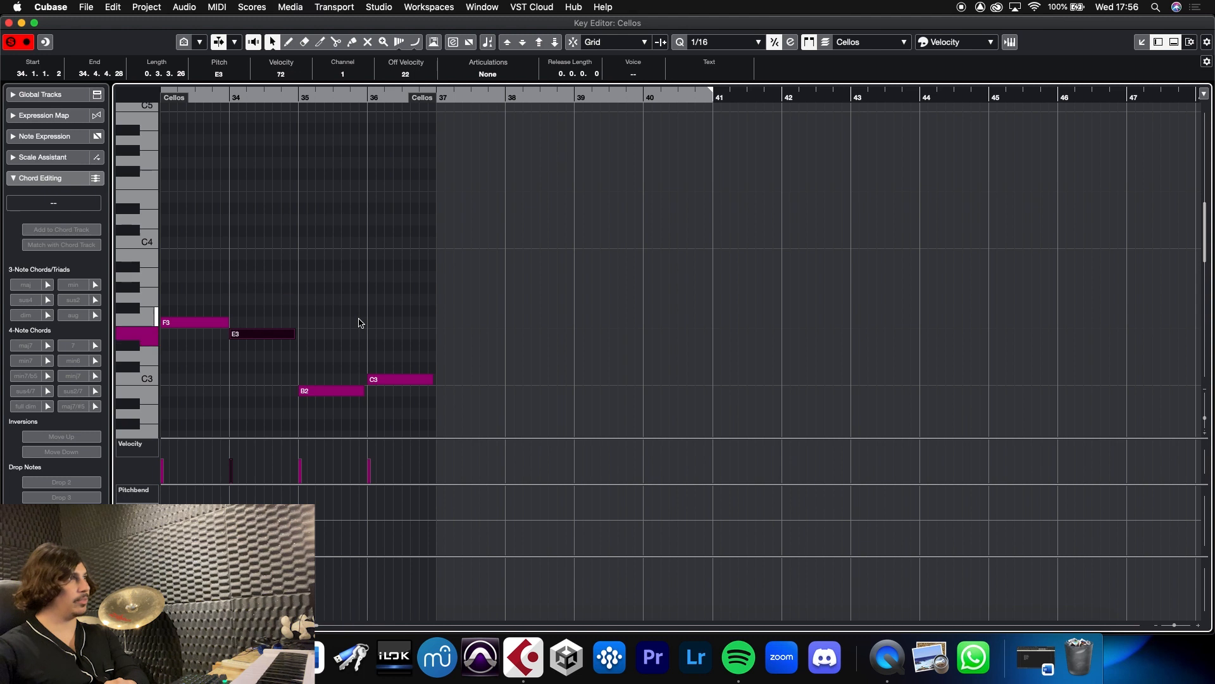
pyautogui.press('Right')
pyautogui.press('Up')
pyautogui.press('Up')
pyautogui.press('Up')
pyautogui.press('Up')
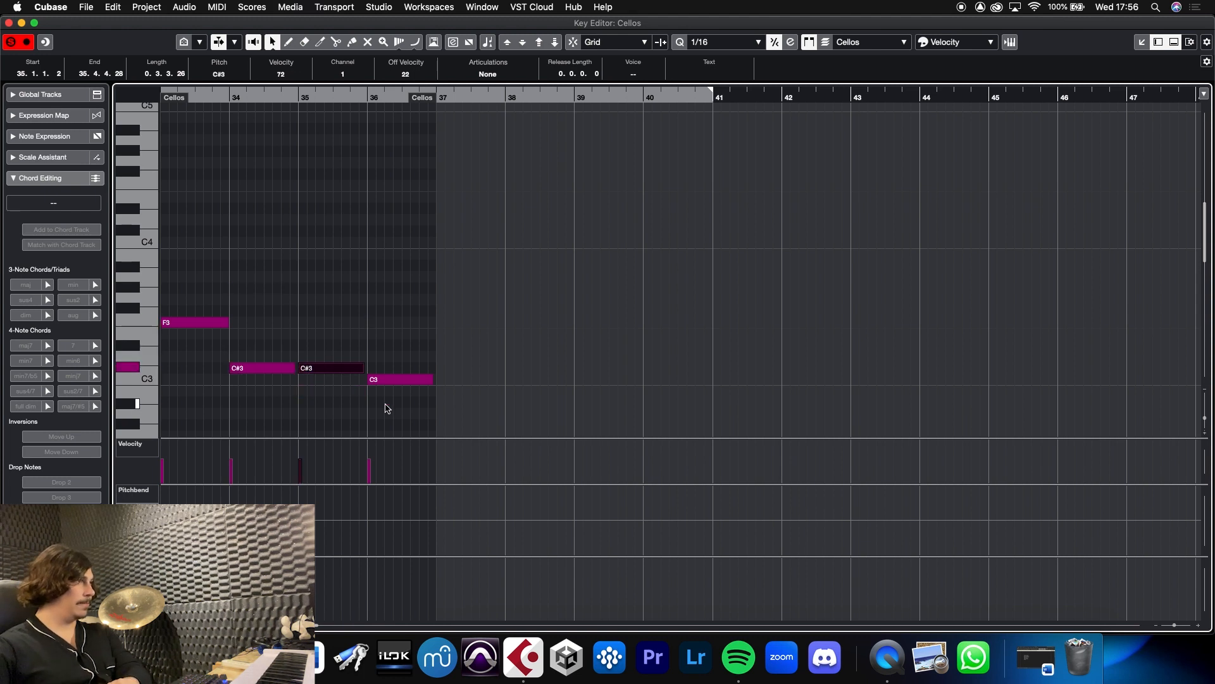
pyautogui.press('Right')
pyautogui.click(429, 302)
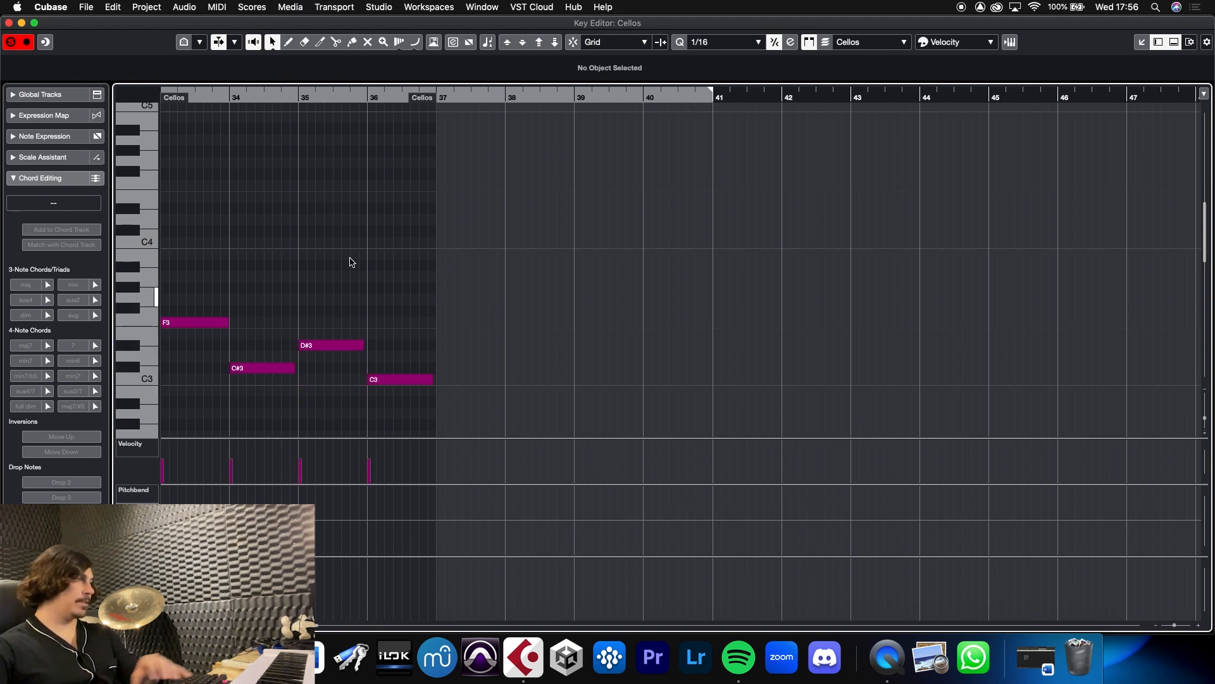
# Close the Cellos editor, place the playhead at bar 33 and select the four string tracks from Violins 1 Solo to Cellos
pyautogui.click(9, 23)
pyautogui.click(628, 97)
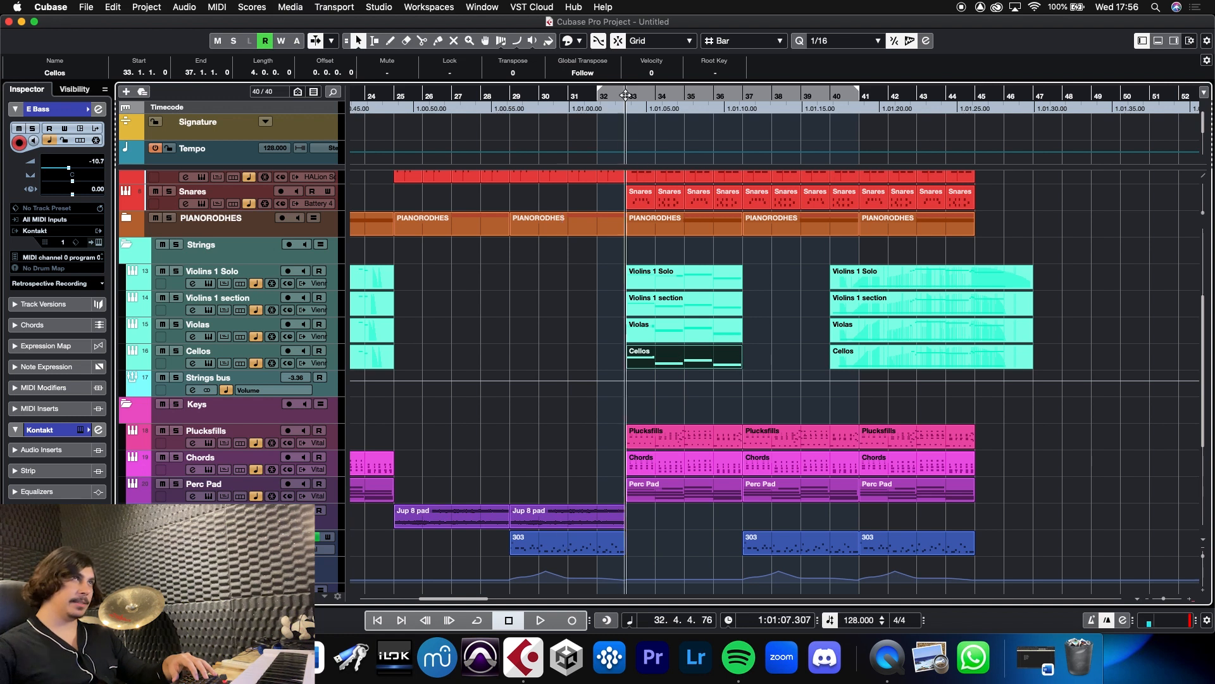
pyautogui.click(169, 287)
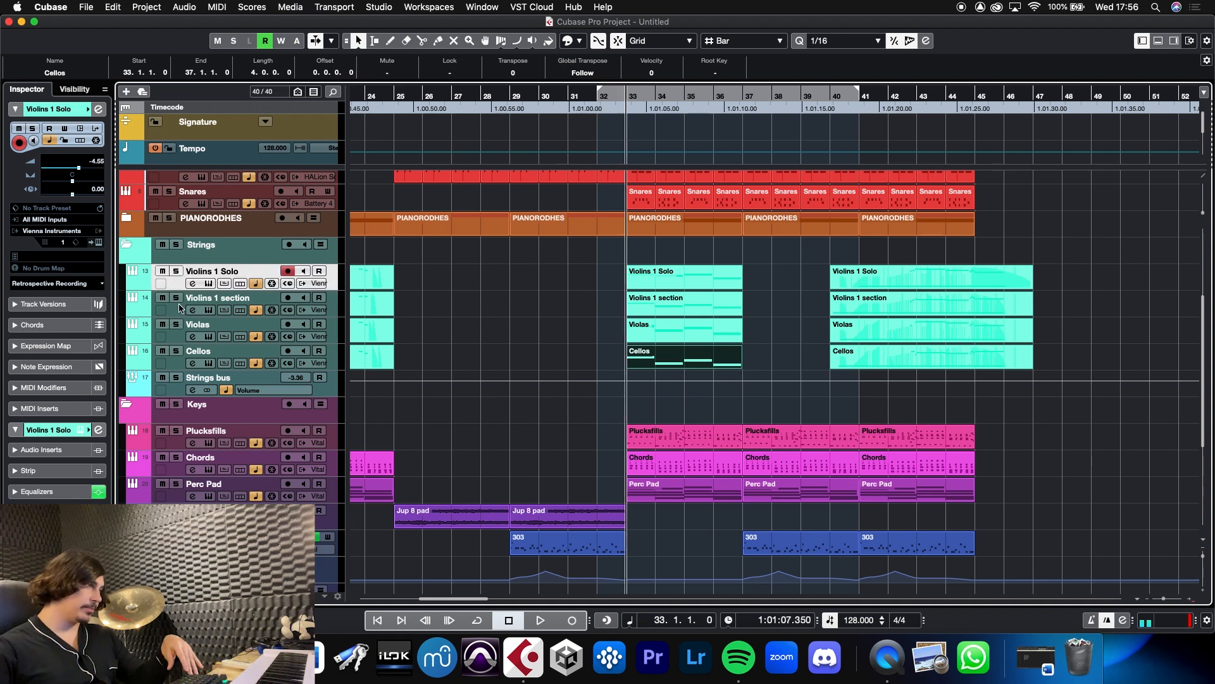
pyautogui.keyDown('shift'); pyautogui.click(176, 365); pyautogui.keyUp('shift')
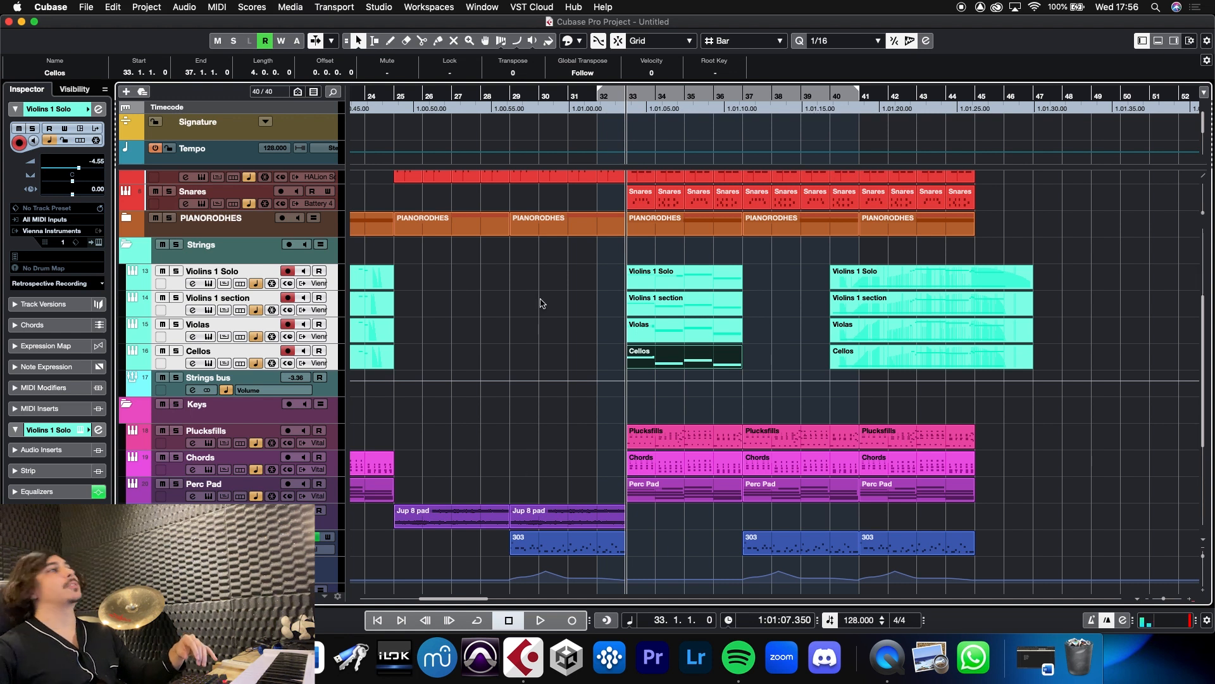
pyautogui.press('s')
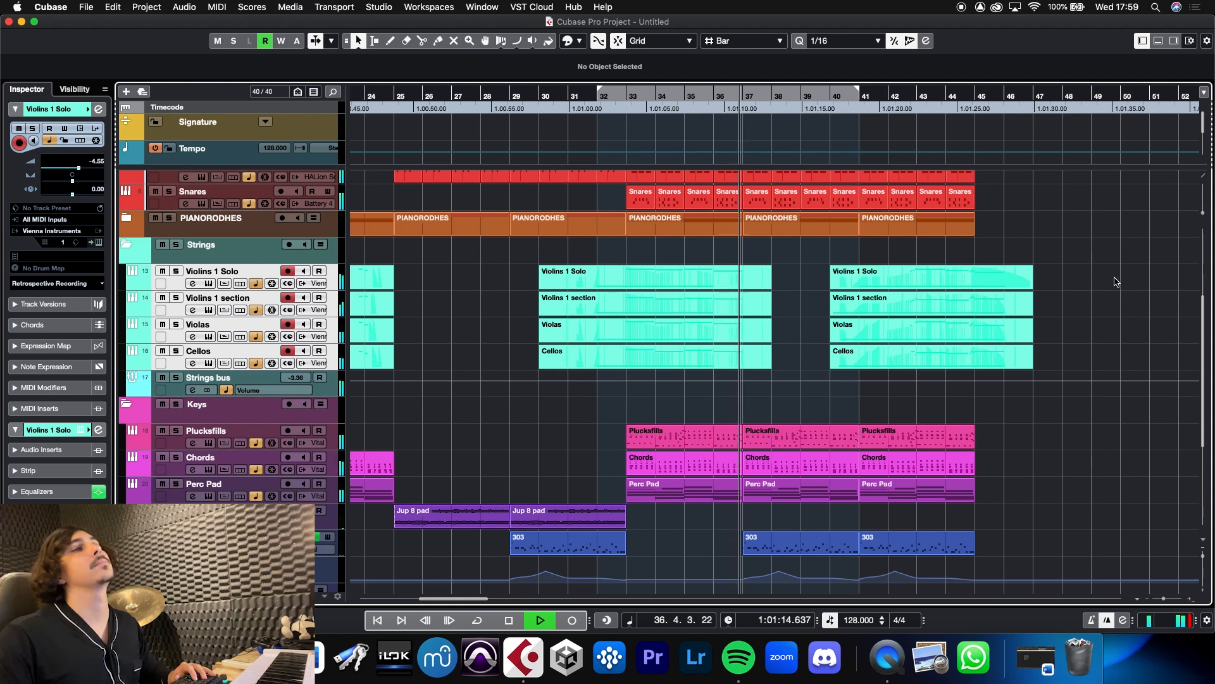
# Stop playback and trim the ends of the four string parts starting at bar 30 back to bar 37
pyautogui.press('space')
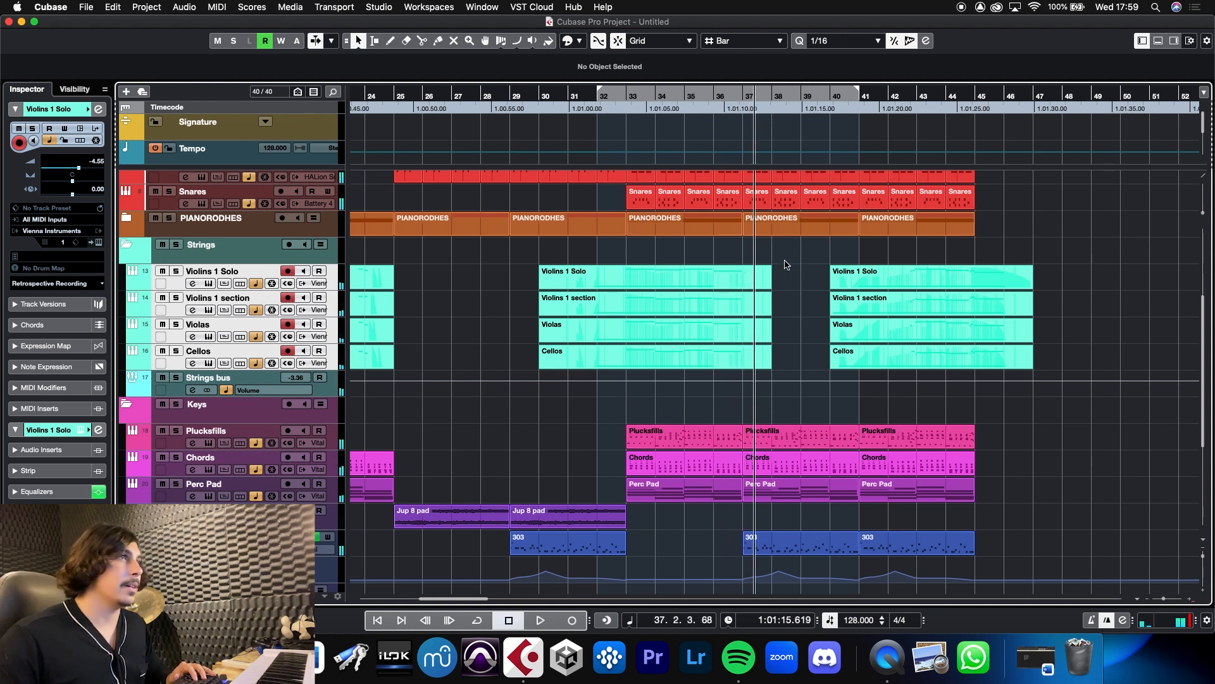
pyautogui.moveTo(783, 278); pyautogui.dragTo(745, 362)
pyautogui.click(776, 337)
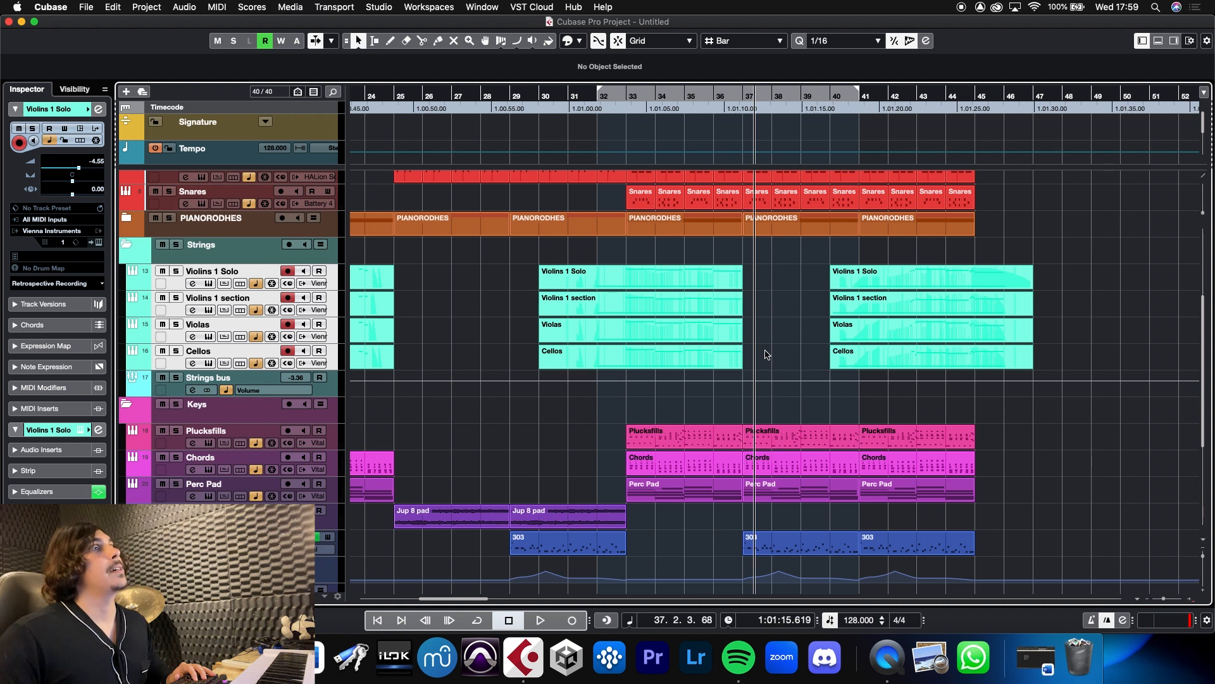
pyautogui.moveTo(755, 369); pyautogui.dragTo(744, 297)
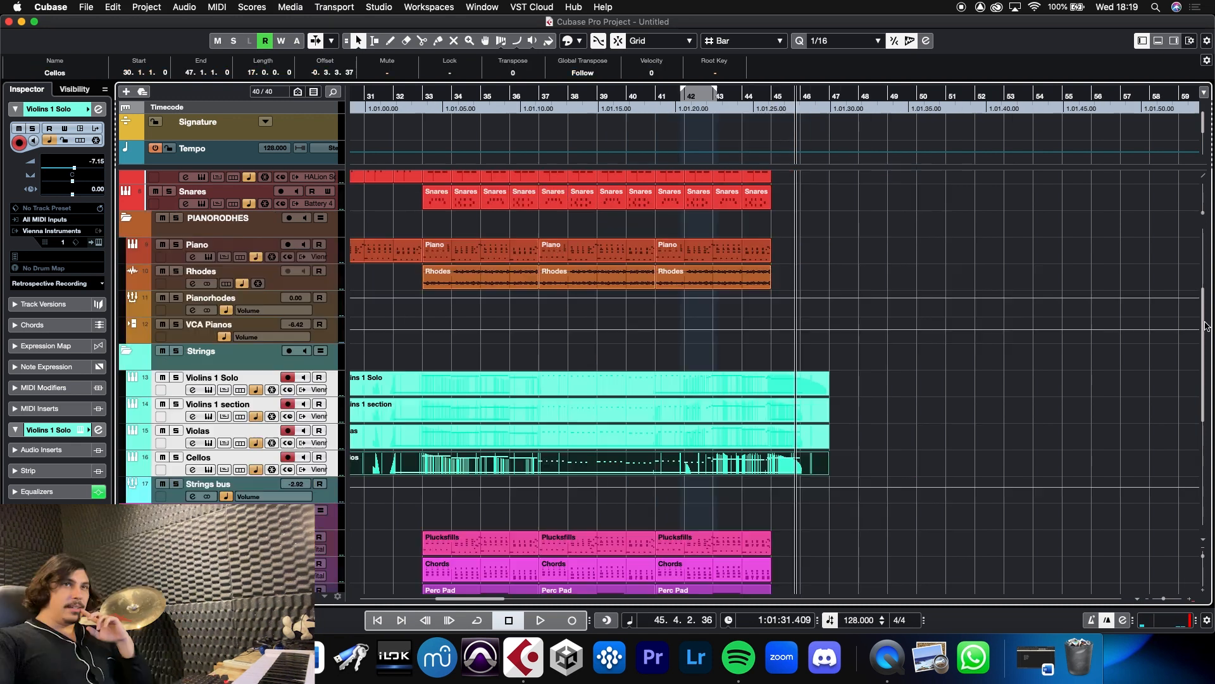
# Solo the Strings folder and insert Solid Bus Comp on the Strings bus, closing its channel settings
pyautogui.scroll(-5, 992, 327)
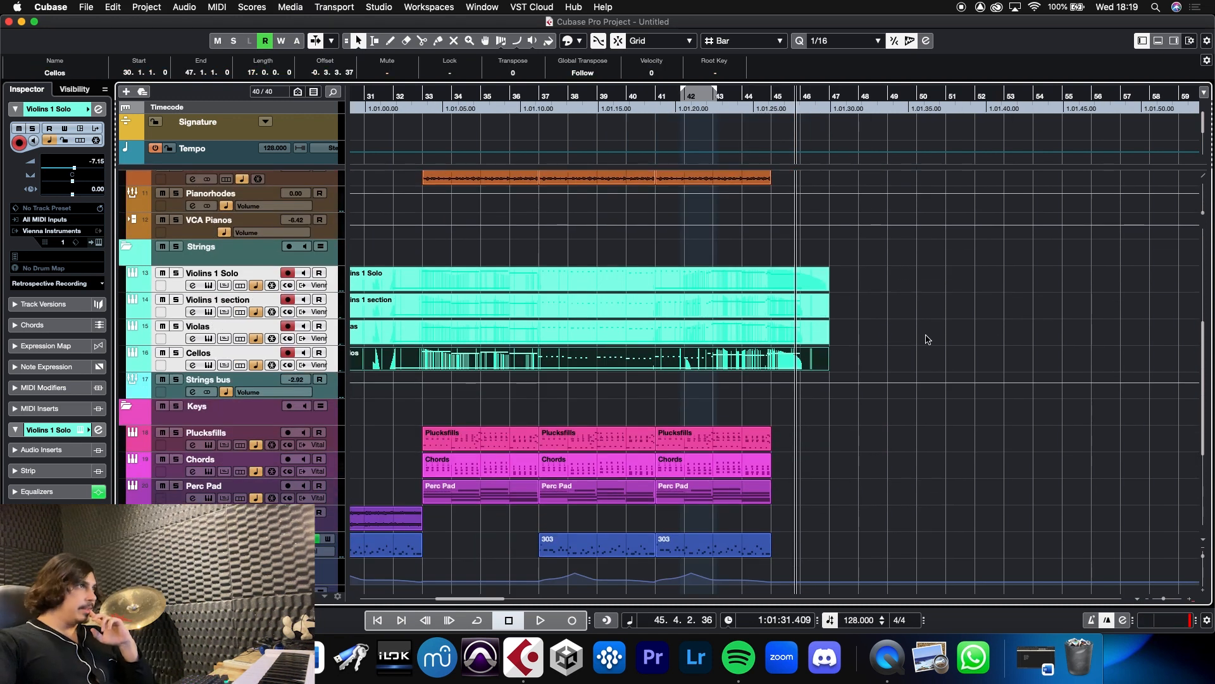
pyautogui.click(175, 246)
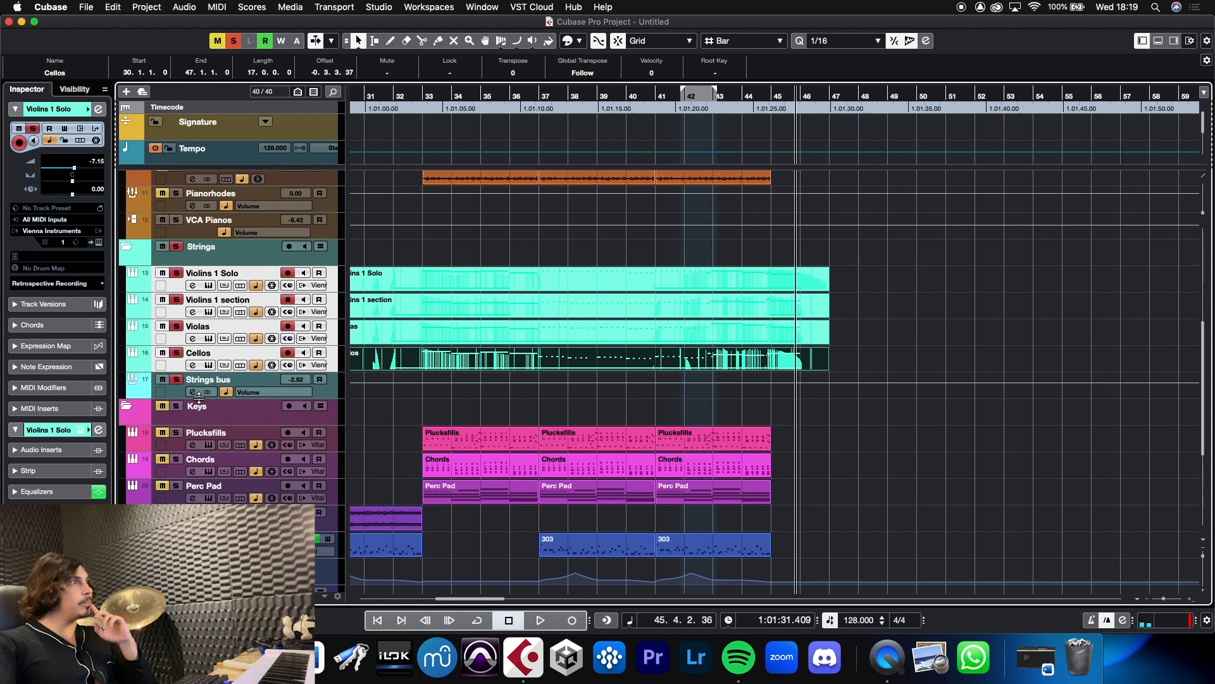
pyautogui.click(192, 392)
pyautogui.click(469, 230)
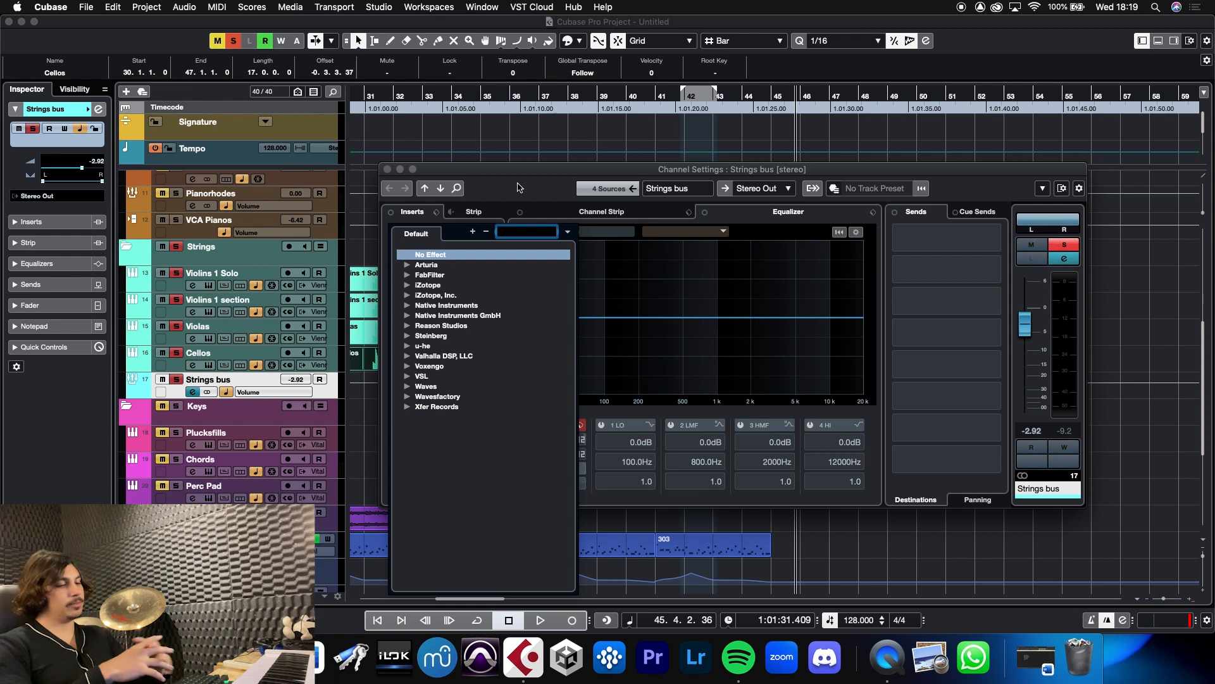
pyautogui.write('soli')
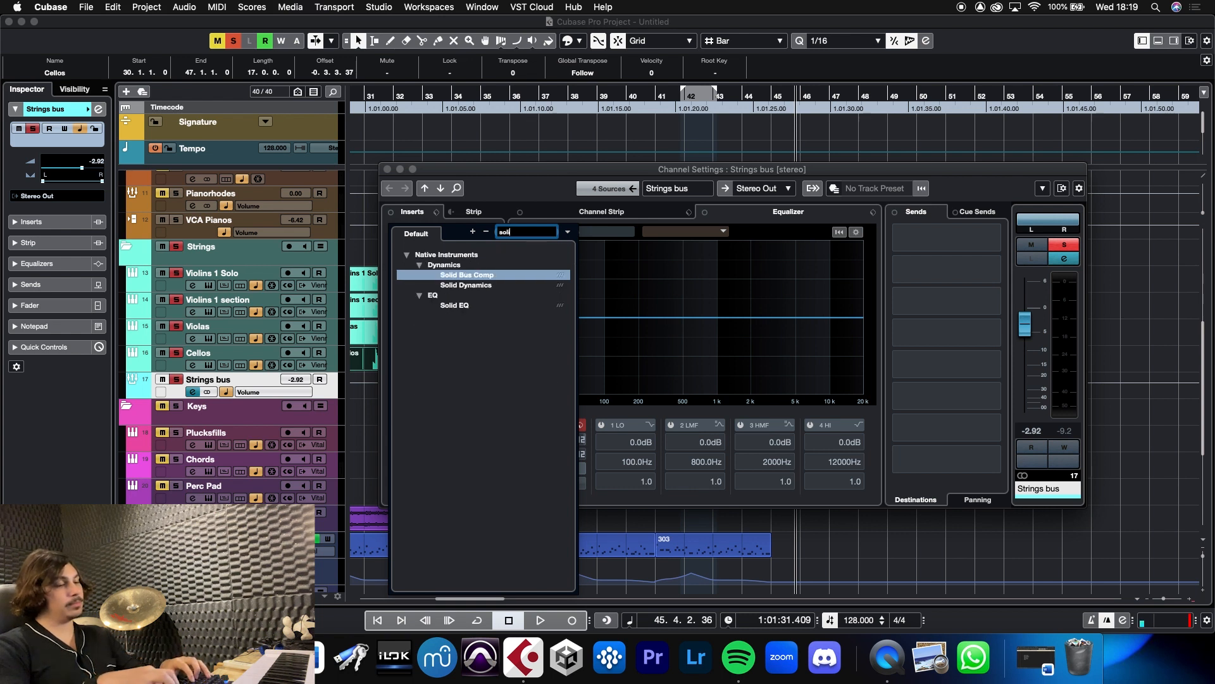
pyautogui.press('Return')
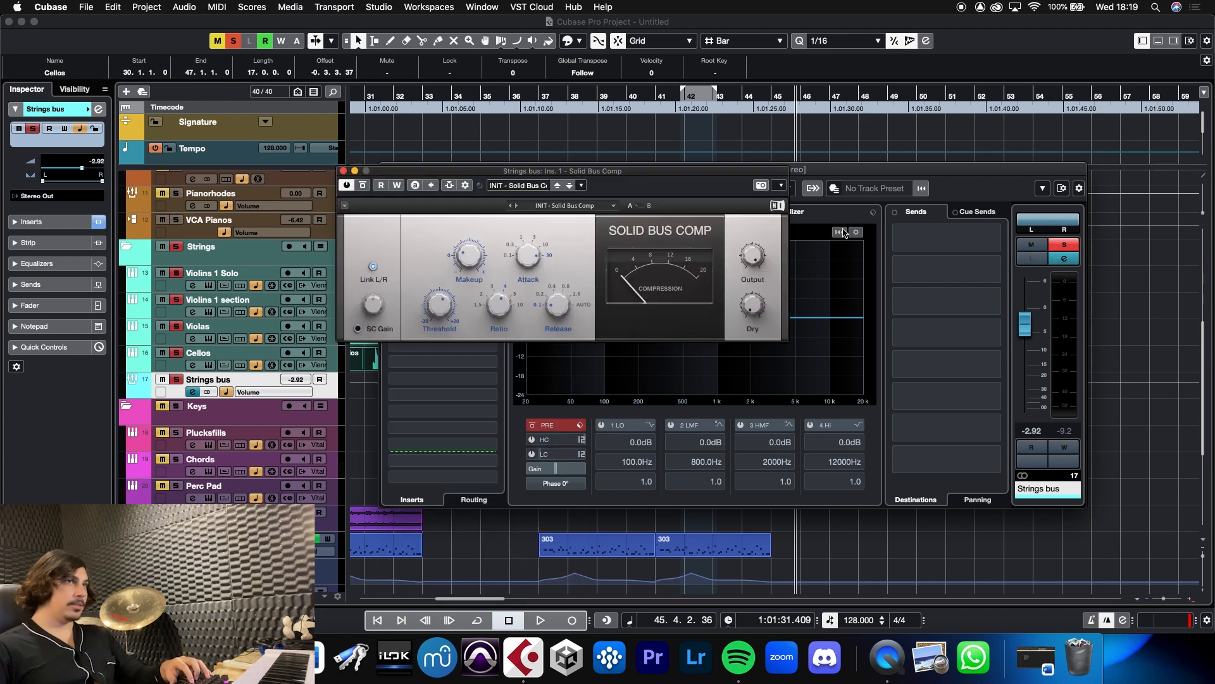
pyautogui.click(825, 176)
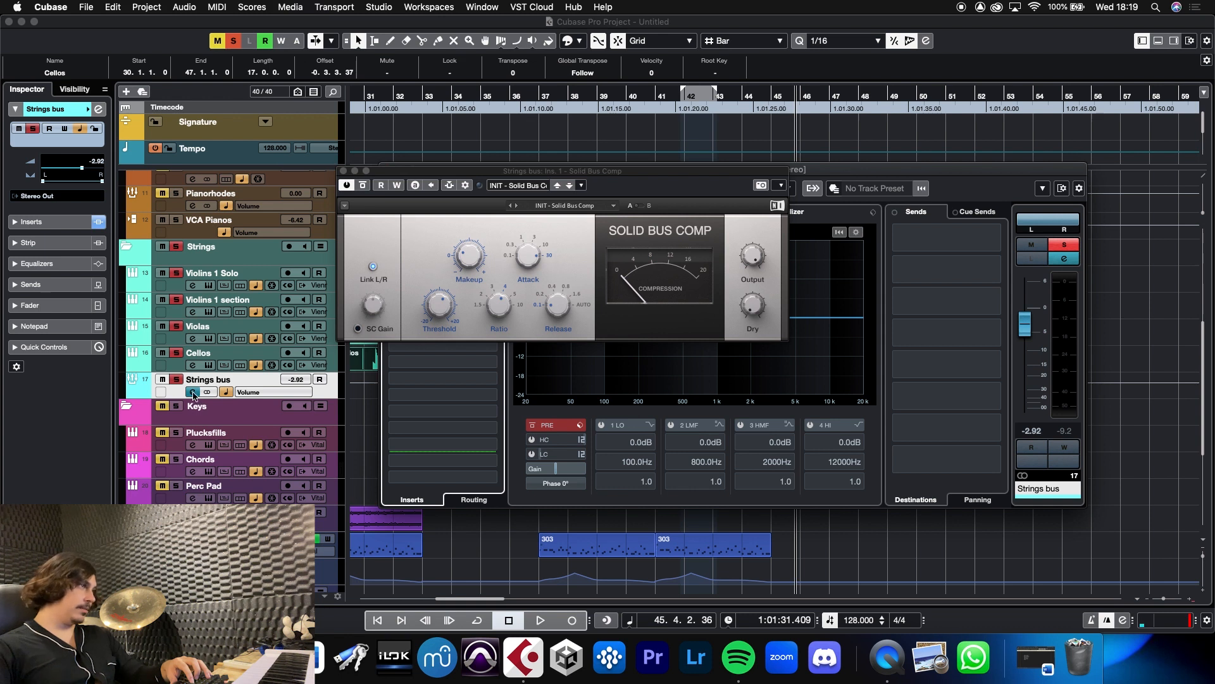
pyautogui.click(190, 392)
# Play the soloed strings from bar 33, adjust the Solid Bus Comp's attack, ratio, threshold and makeup, and close the plug-in
pyautogui.moveTo(614, 101); pyautogui.dragTo(746, 139)
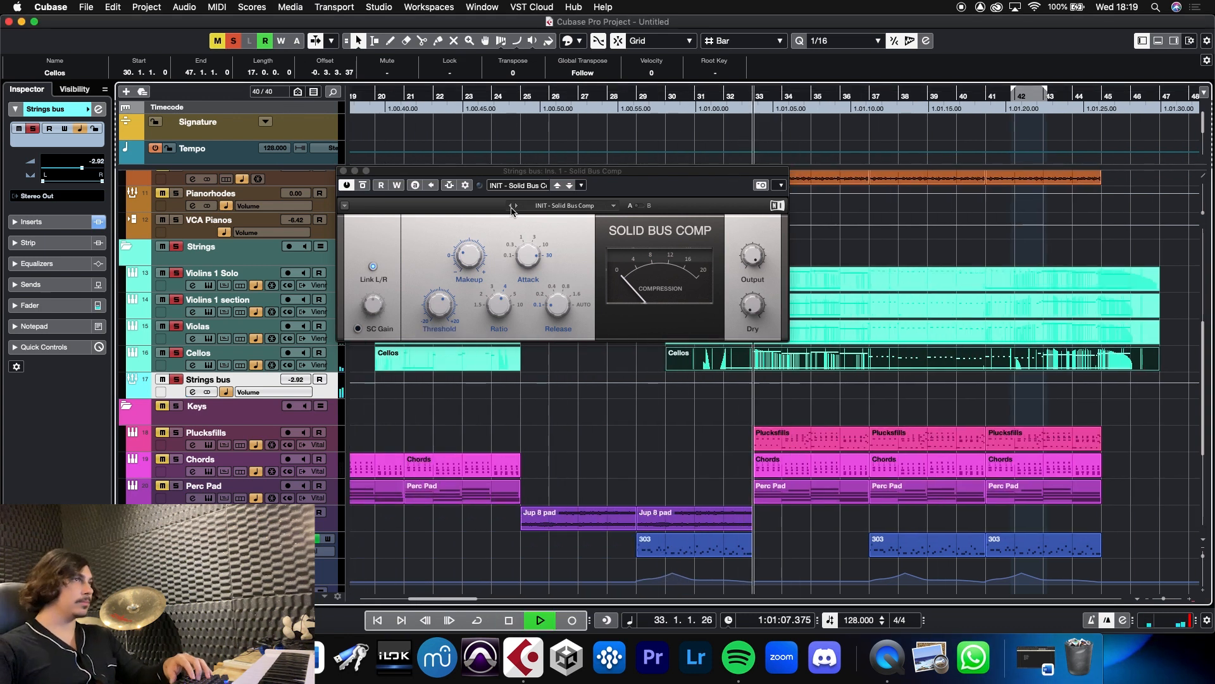
pyautogui.moveTo(533, 257); pyautogui.dragTo(535, 282)
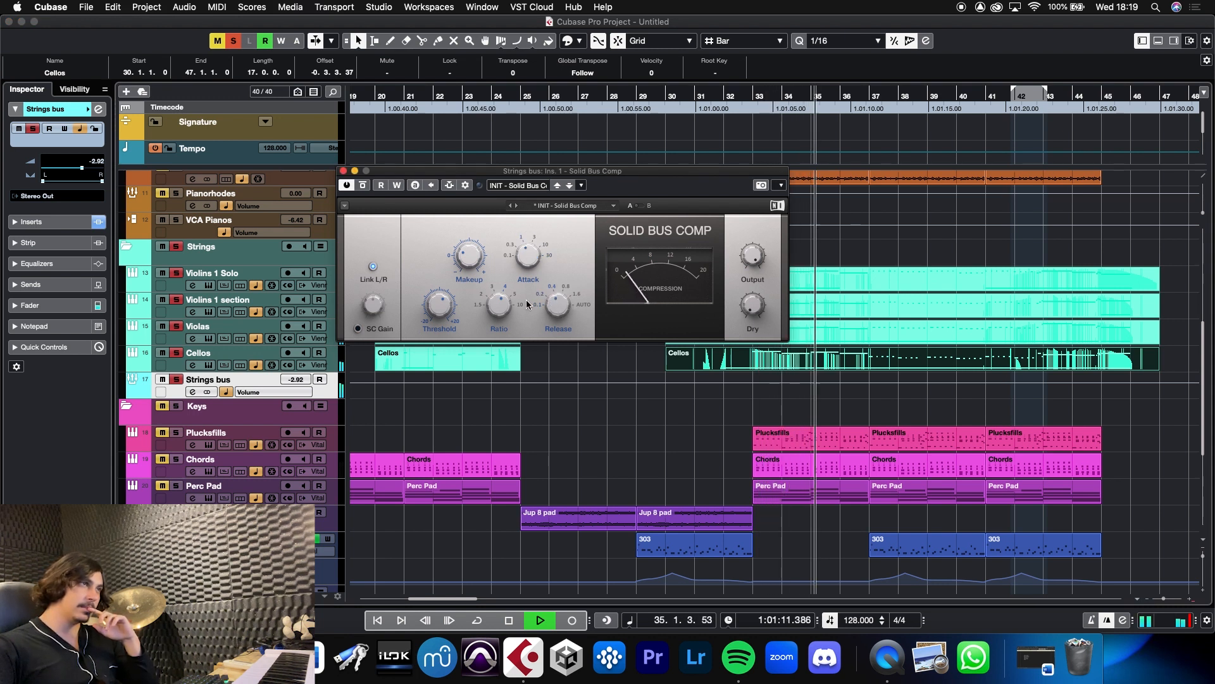
pyautogui.moveTo(501, 305); pyautogui.dragTo(445, 322)
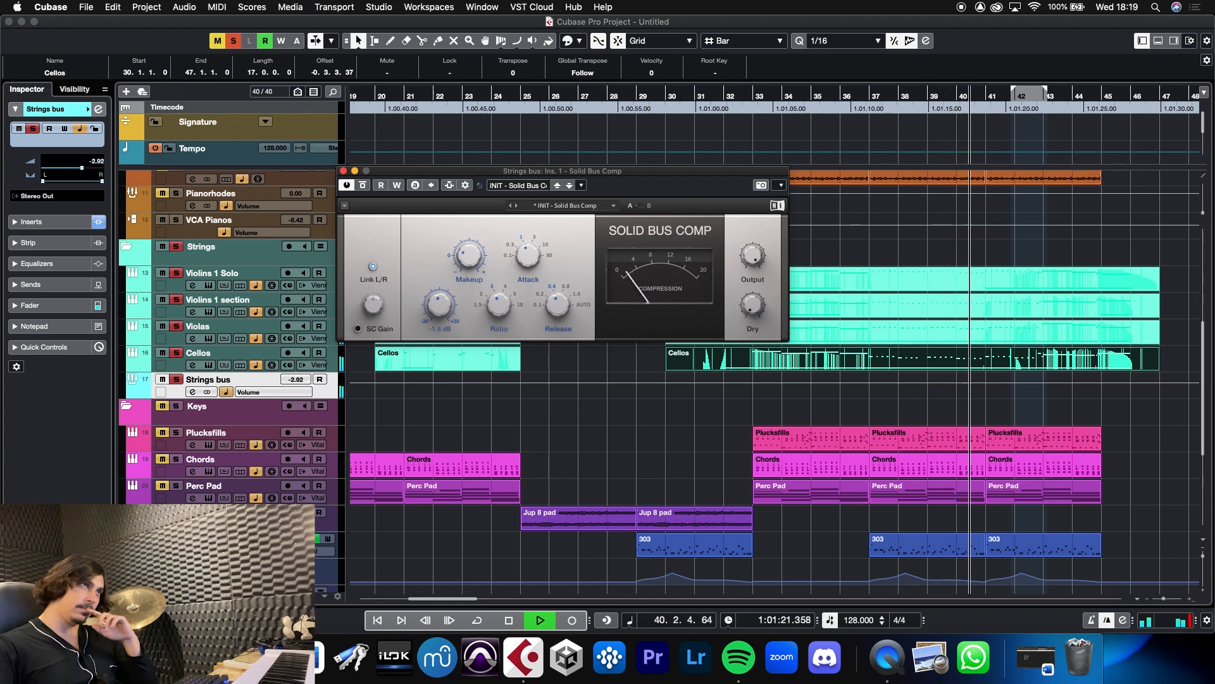
pyautogui.moveTo(469, 255); pyautogui.dragTo(469, 250)
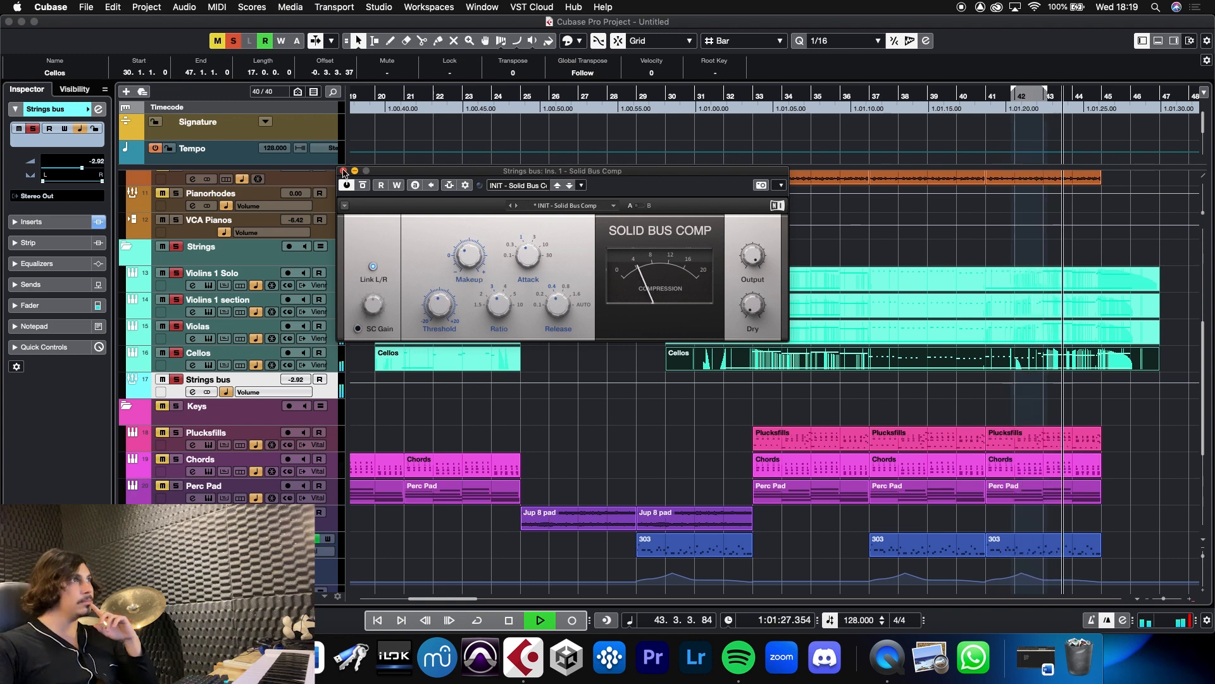
pyautogui.click(343, 171)
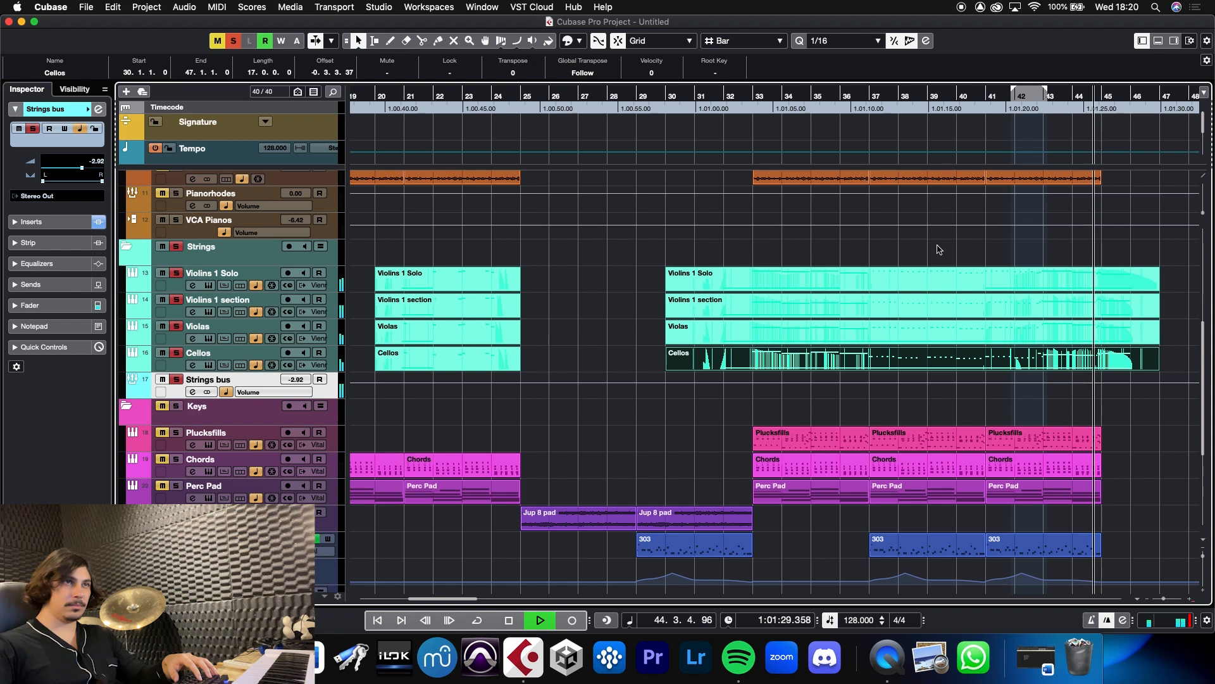
# Play the strings from around bar 32 and insert Magneto II on the Strings bus after the Solid Bus Comp
pyautogui.moveTo(863, 97); pyautogui.dragTo(619, 125)
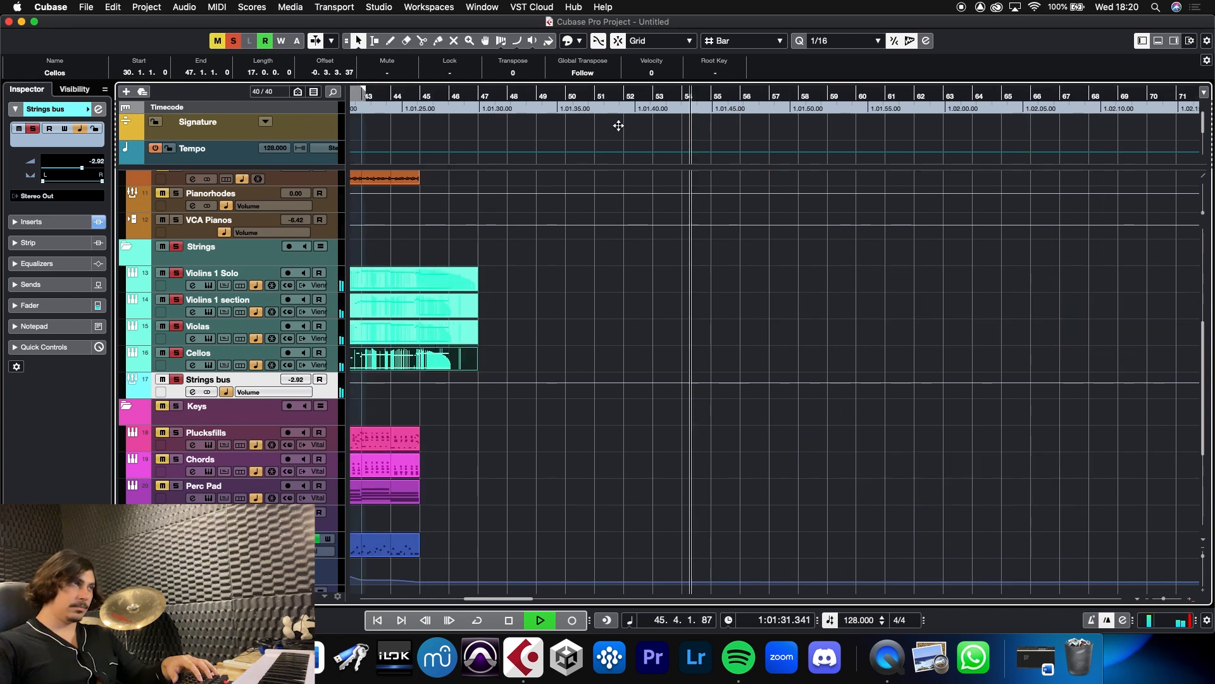
pyautogui.hscroll(-10, 619, 125)
pyautogui.moveTo(607, 178); pyautogui.dragTo(564, 180)
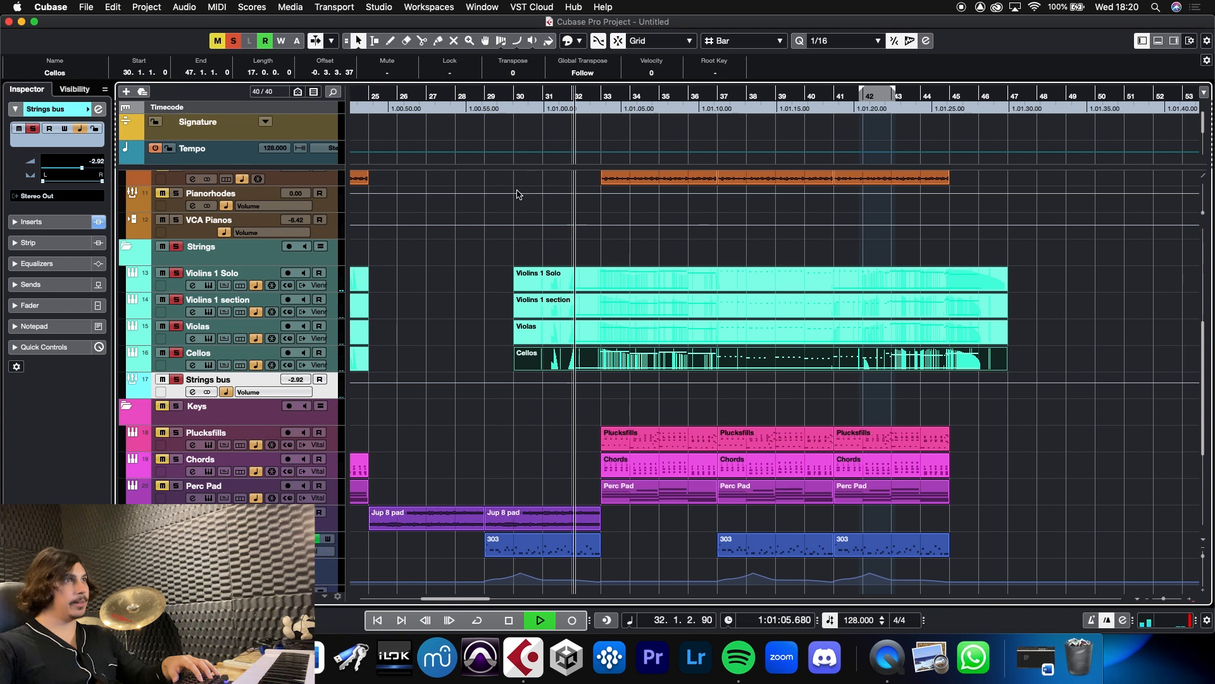
pyautogui.click(205, 389)
pyautogui.click(492, 229)
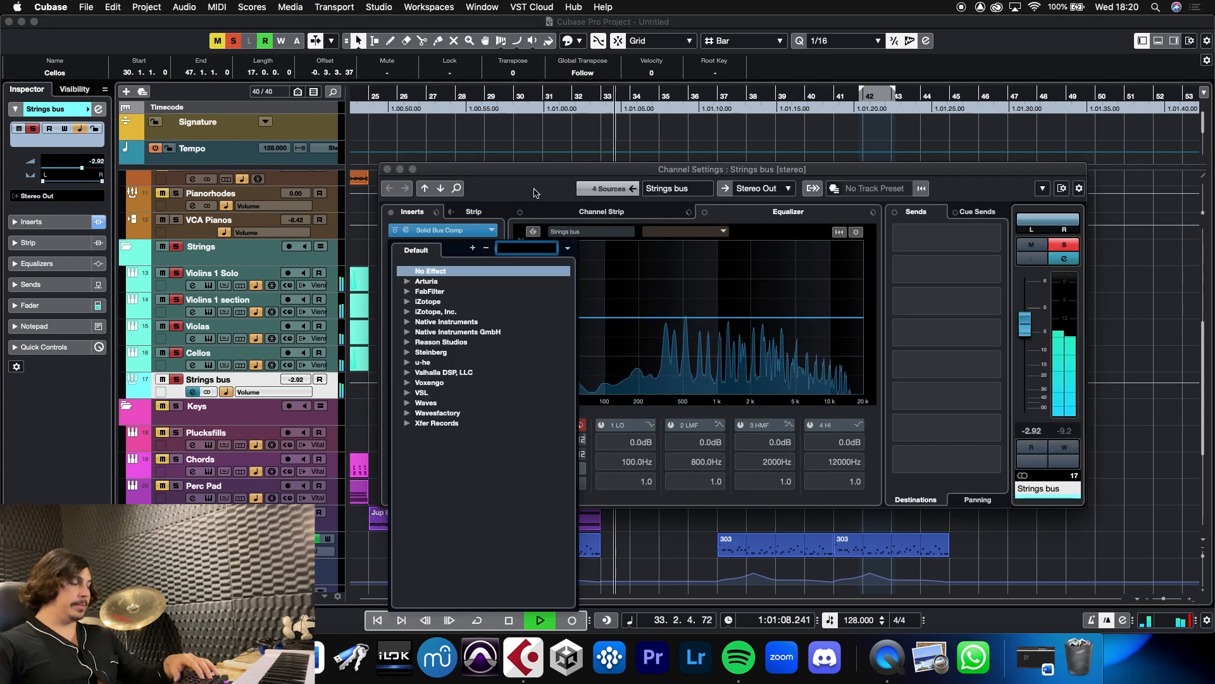
pyautogui.write('magneto')
pyautogui.press('Return')
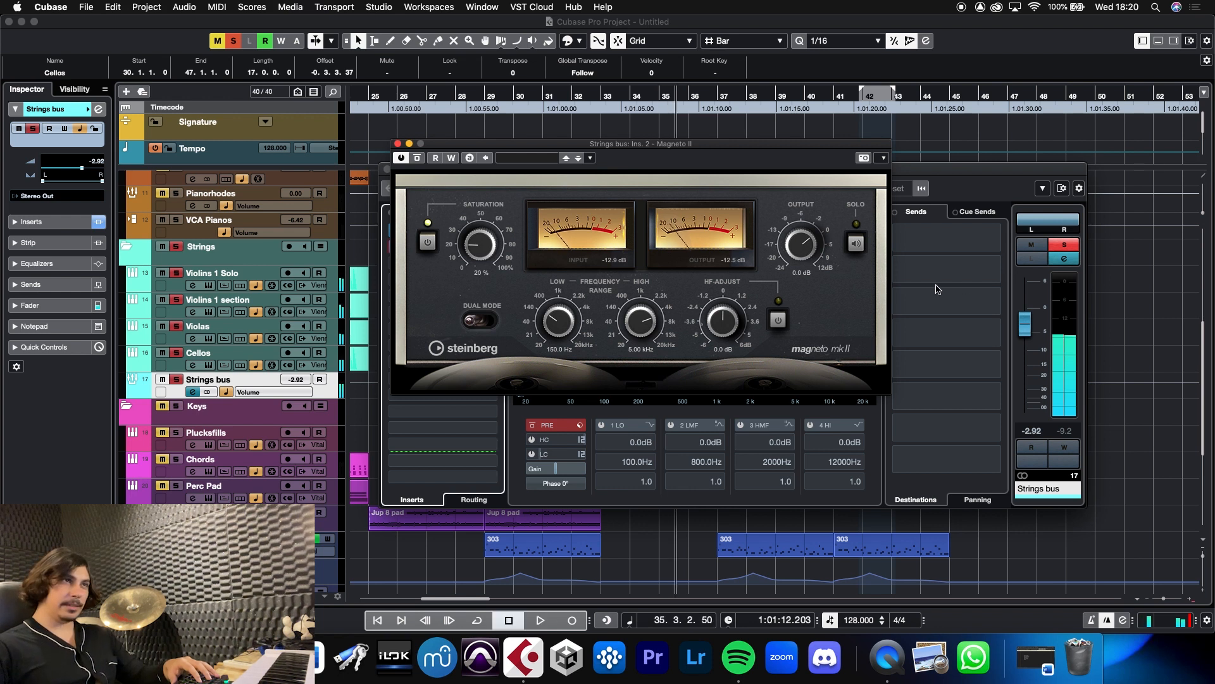
# Audition Magneto II during playback, raise its saturation to 100% and enable HF-Adjust at -1.6 dB
pyautogui.press('super+s')
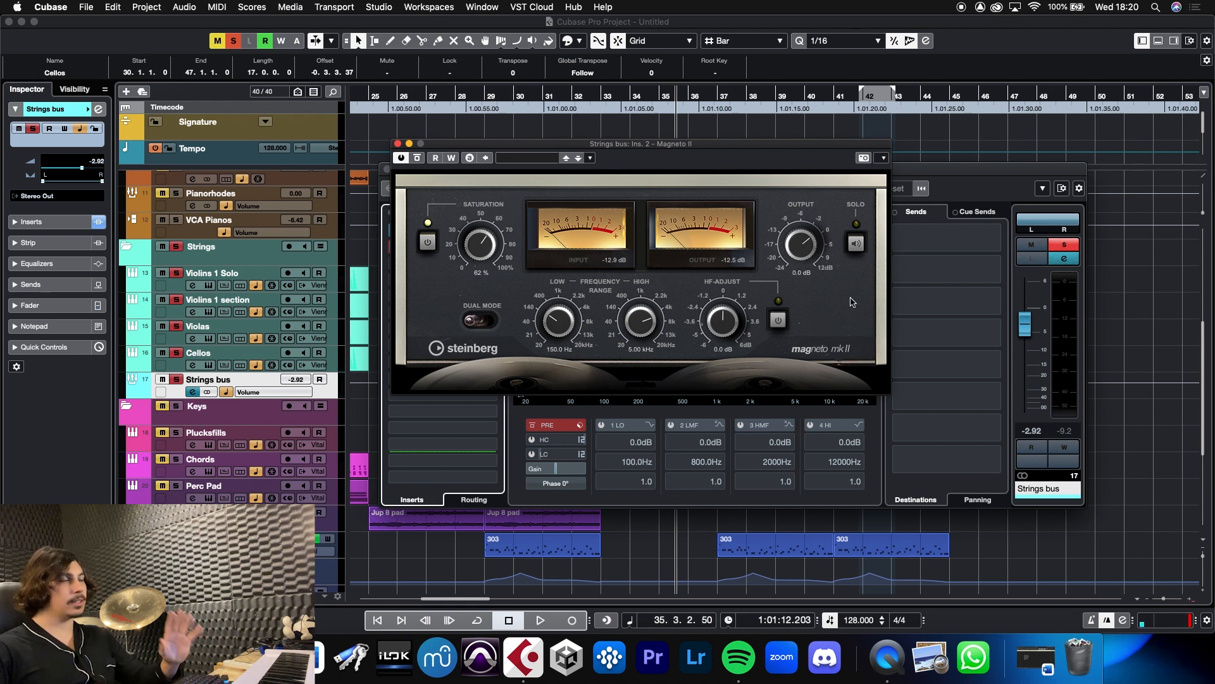
pyautogui.press('space')
pyautogui.click(856, 244)
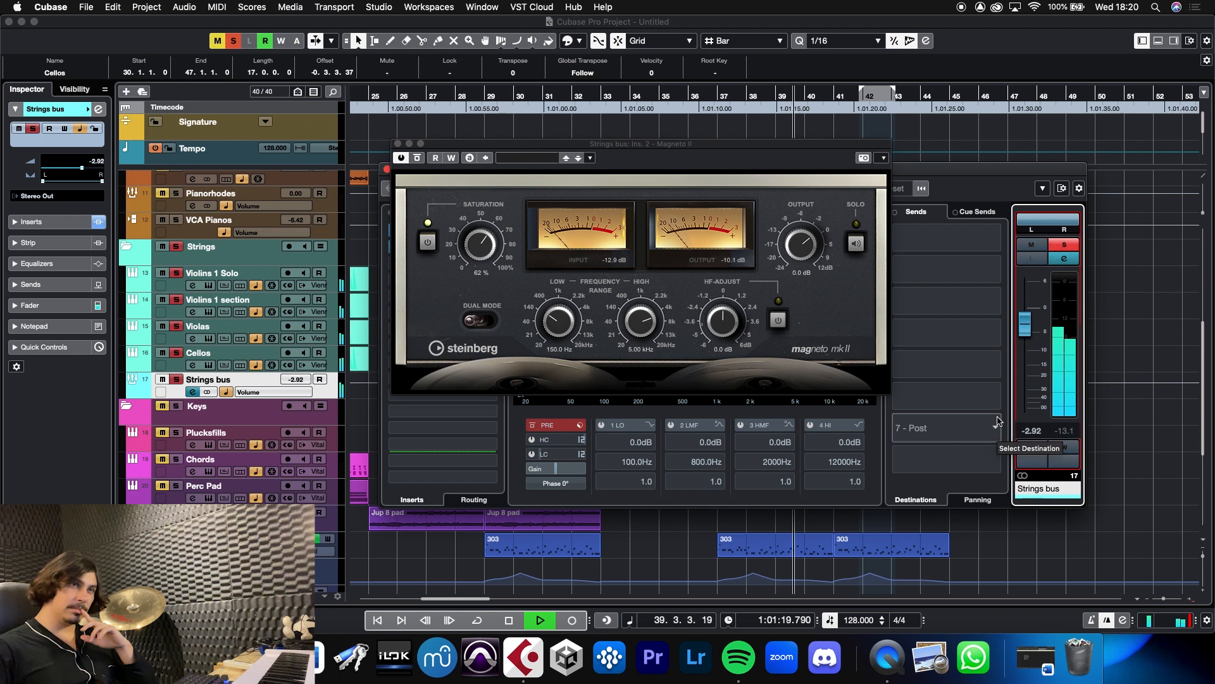
pyautogui.moveTo(479, 244); pyautogui.dragTo(478, 203)
pyautogui.moveTo(478, 245); pyautogui.dragTo(720, 240)
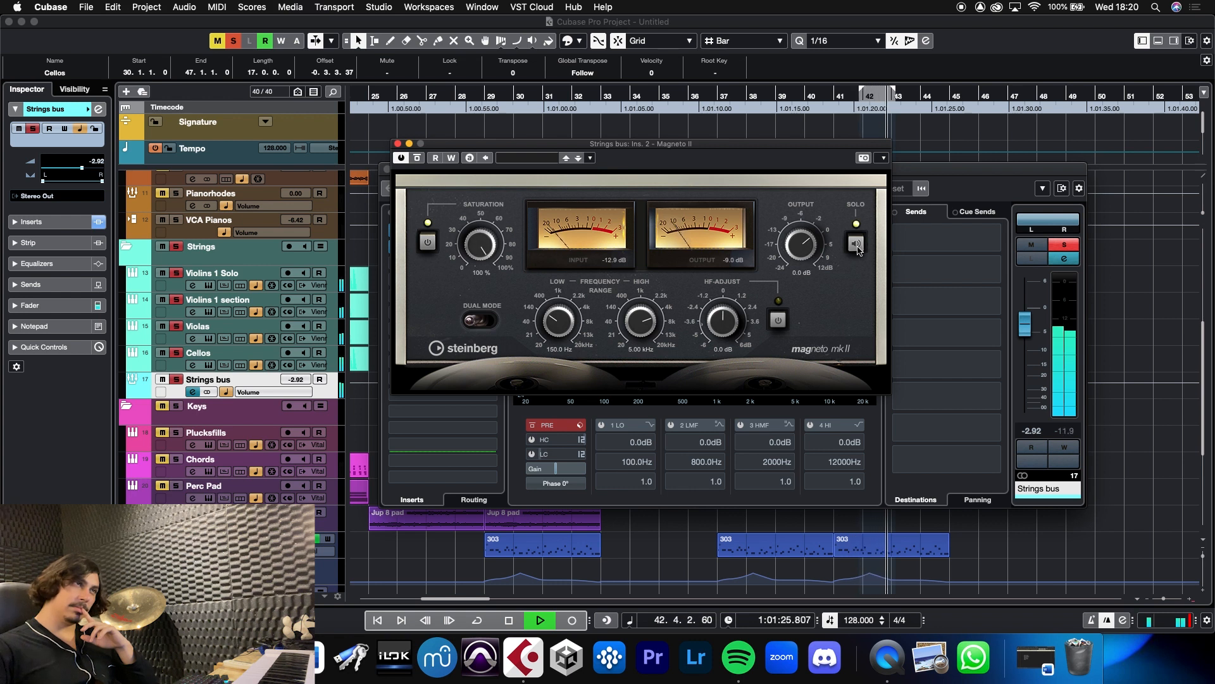
pyautogui.click(778, 320)
pyautogui.moveTo(735, 330); pyautogui.dragTo(736, 340)
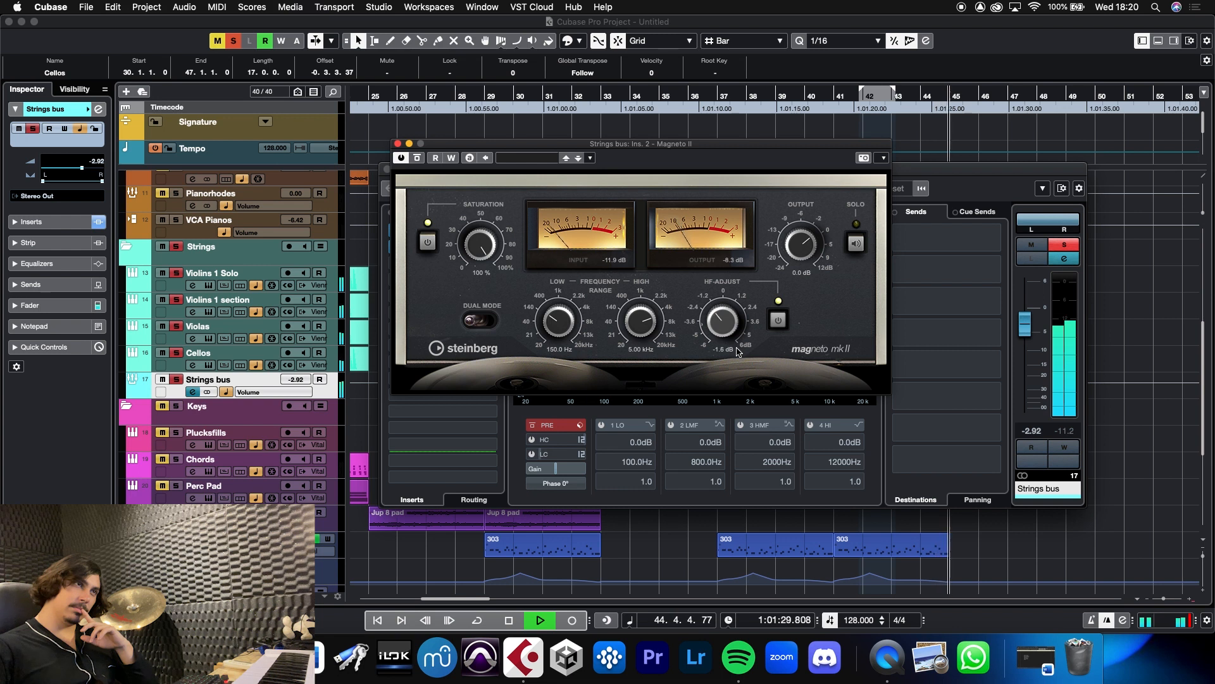
# Replay the strings, set Magneto II's saturation to 62% and output to -1.0 dB, and close the plug-in
pyautogui.click(715, 89)
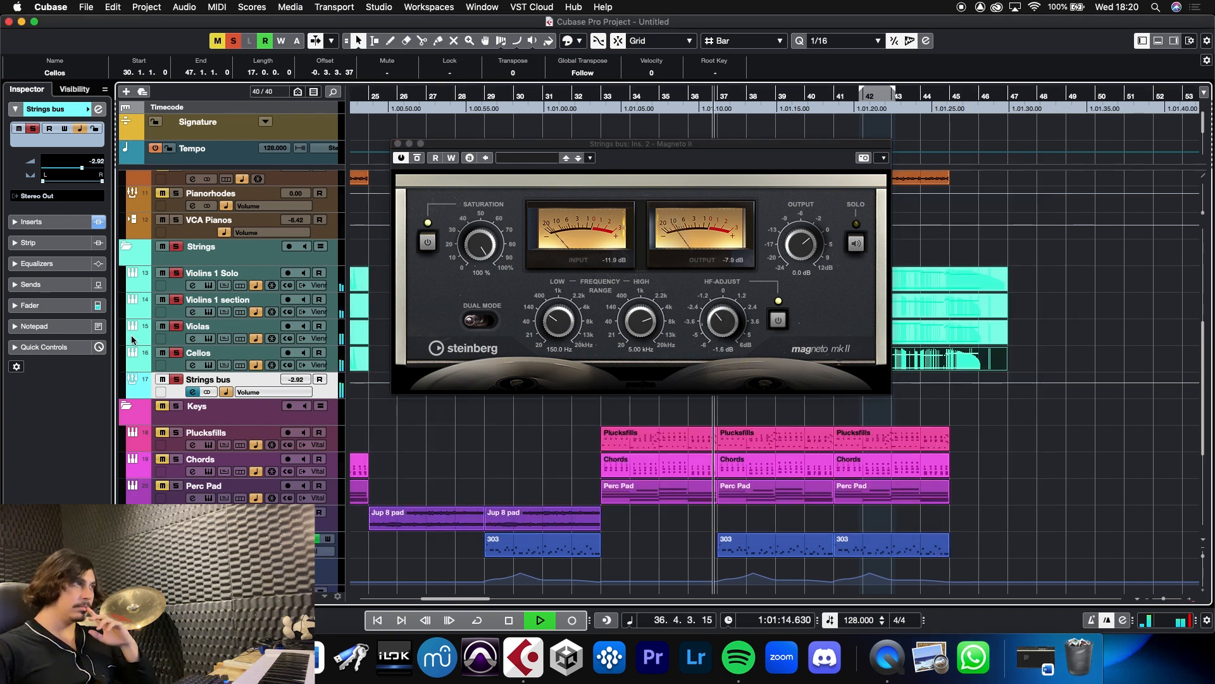
pyautogui.click(193, 392)
pyautogui.click(1080, 436)
pyautogui.moveTo(493, 266); pyautogui.dragTo(477, 265)
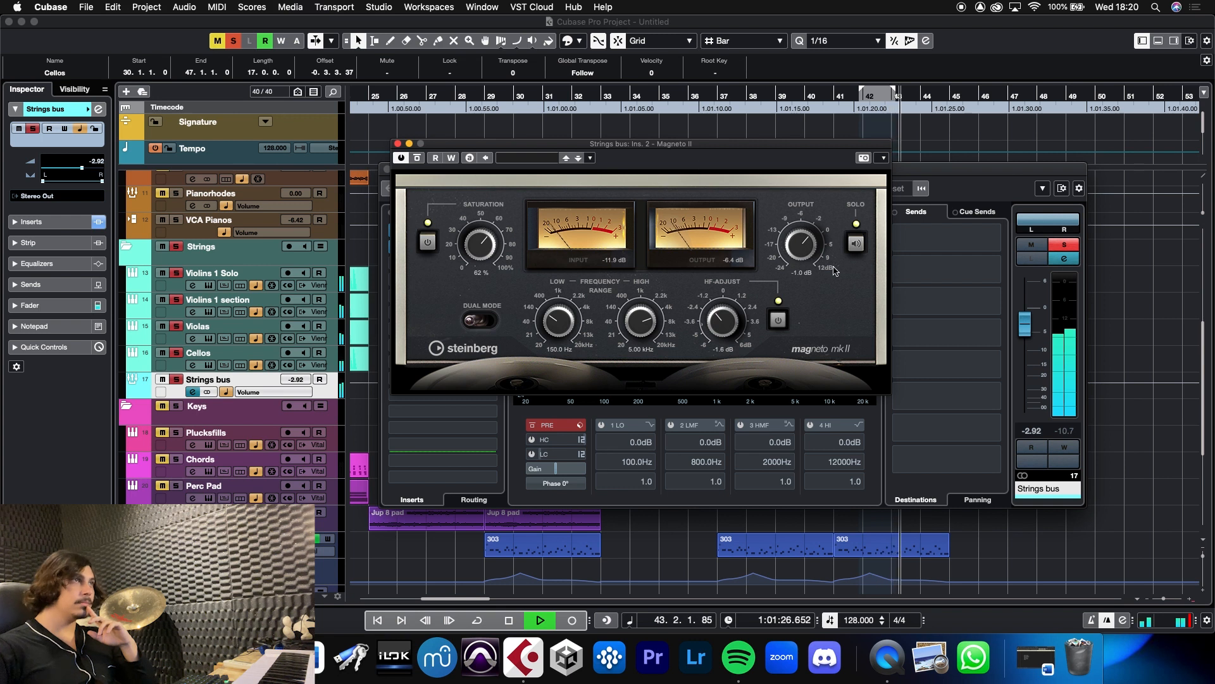
pyautogui.click(397, 144)
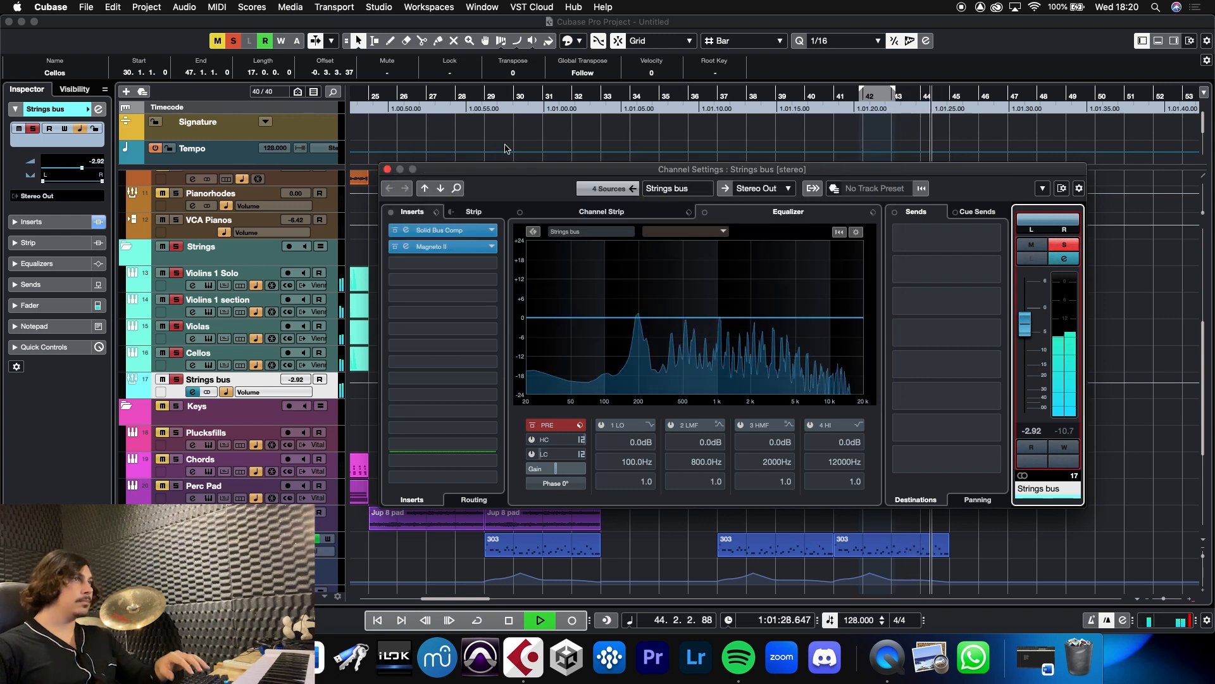
# Insert Pro-Q 3 on the Strings bus and add a 24 dB/oct low cut at about 145 Hz with a Q of about 1.59
pyautogui.click(443, 263)
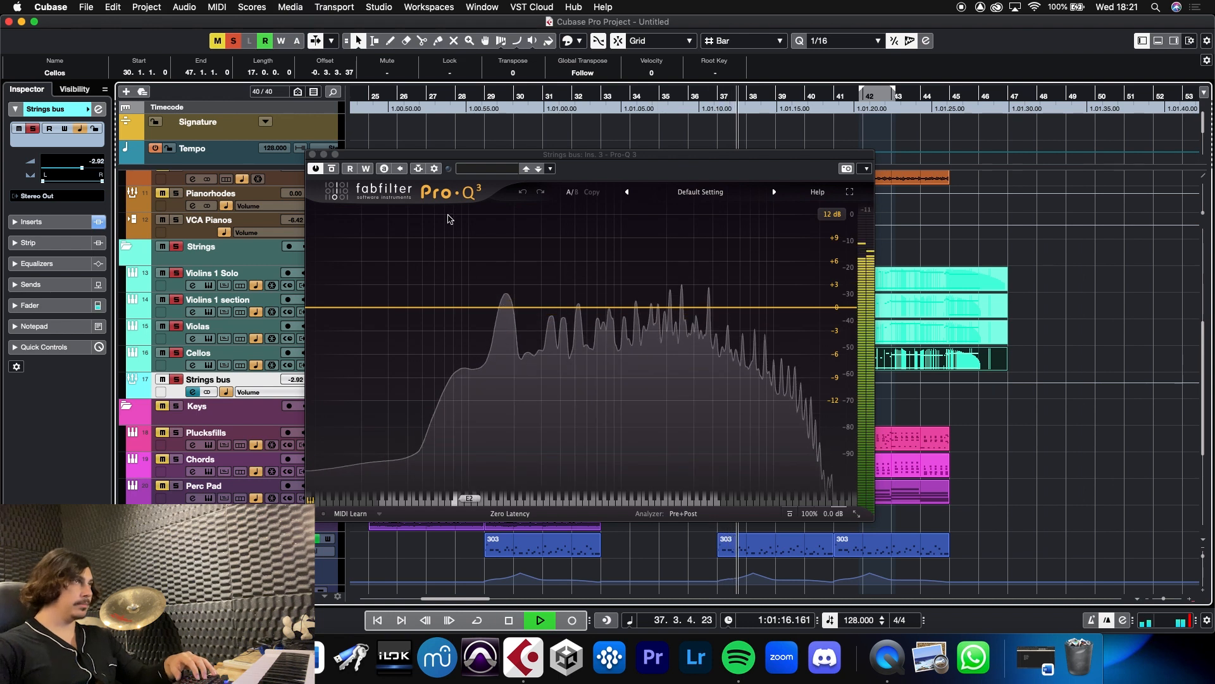
pyautogui.click(605, 94)
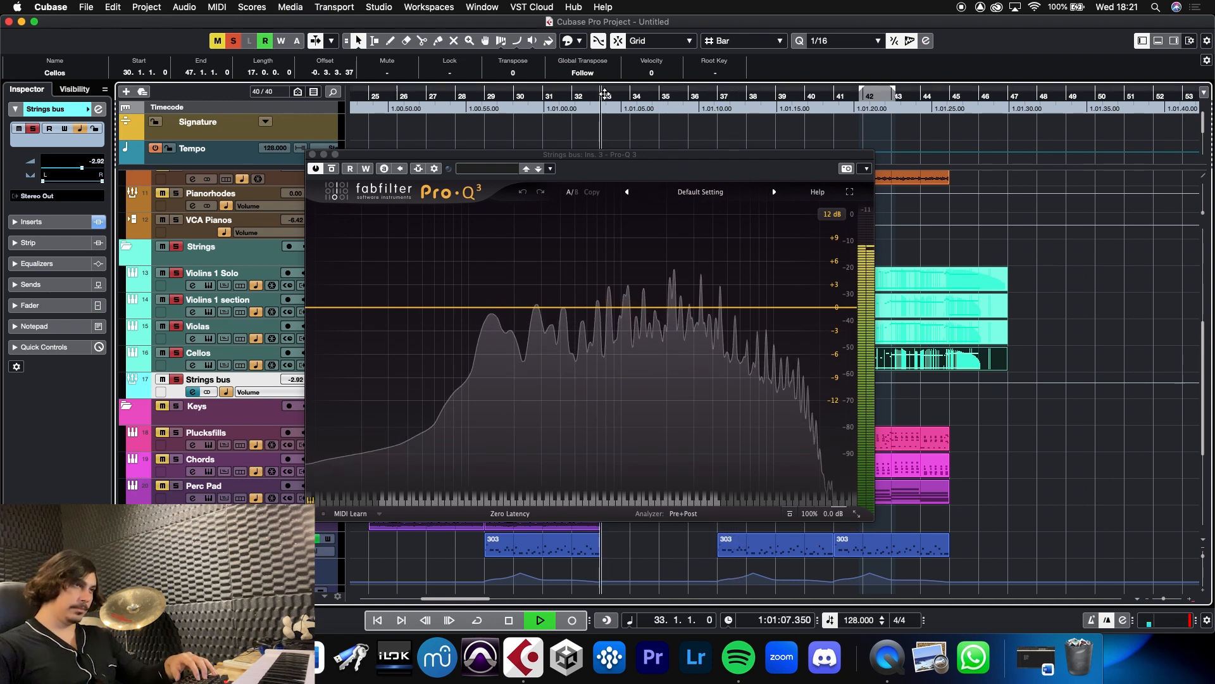
pyautogui.click(477, 308)
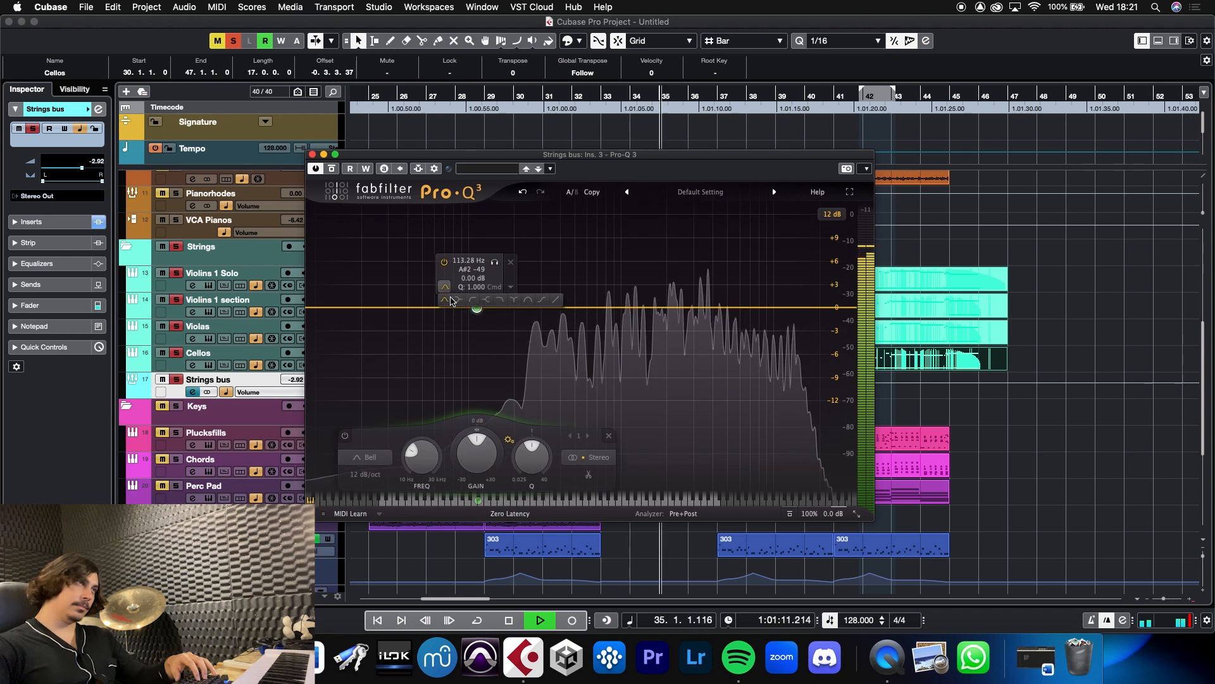
pyautogui.click(472, 301)
pyautogui.moveTo(476, 307); pyautogui.dragTo(510, 308)
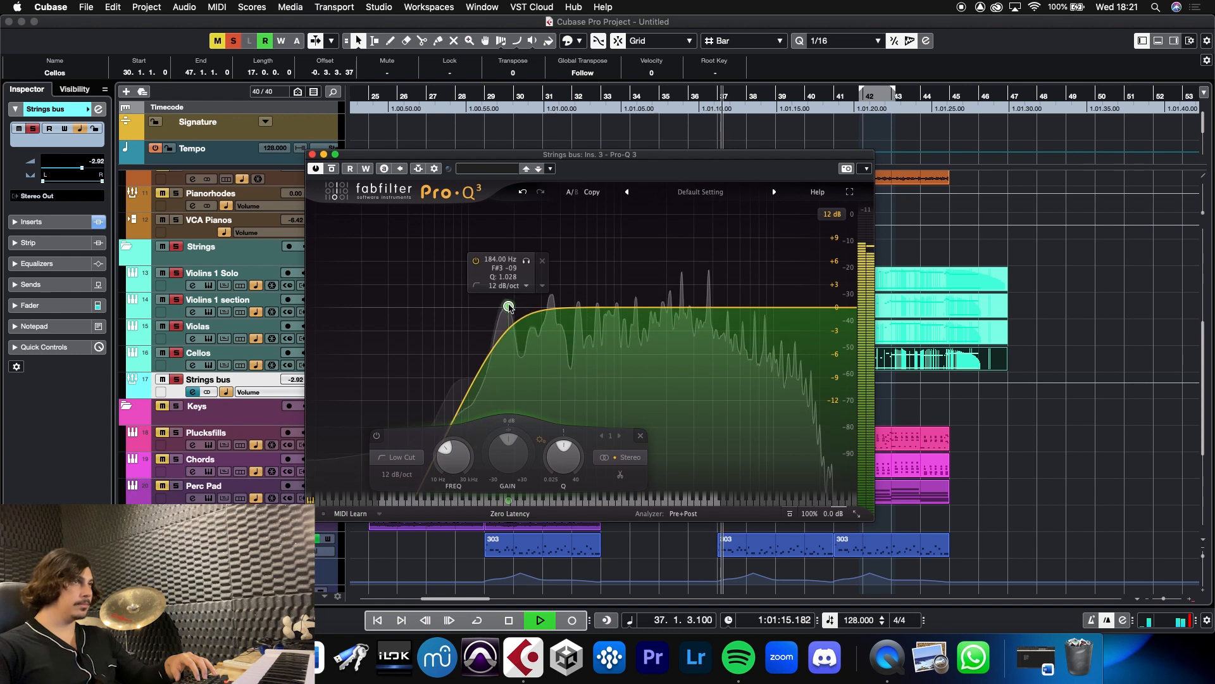
pyautogui.moveTo(510, 308); pyautogui.dragTo(499, 279)
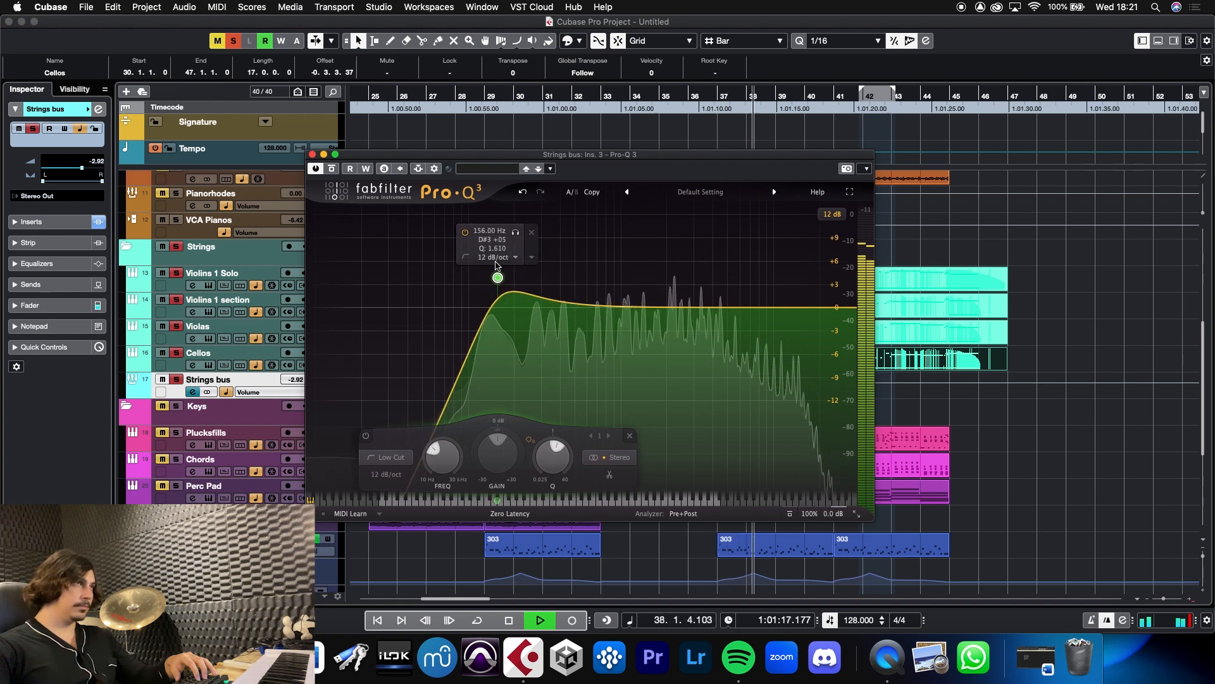
pyautogui.click(496, 258)
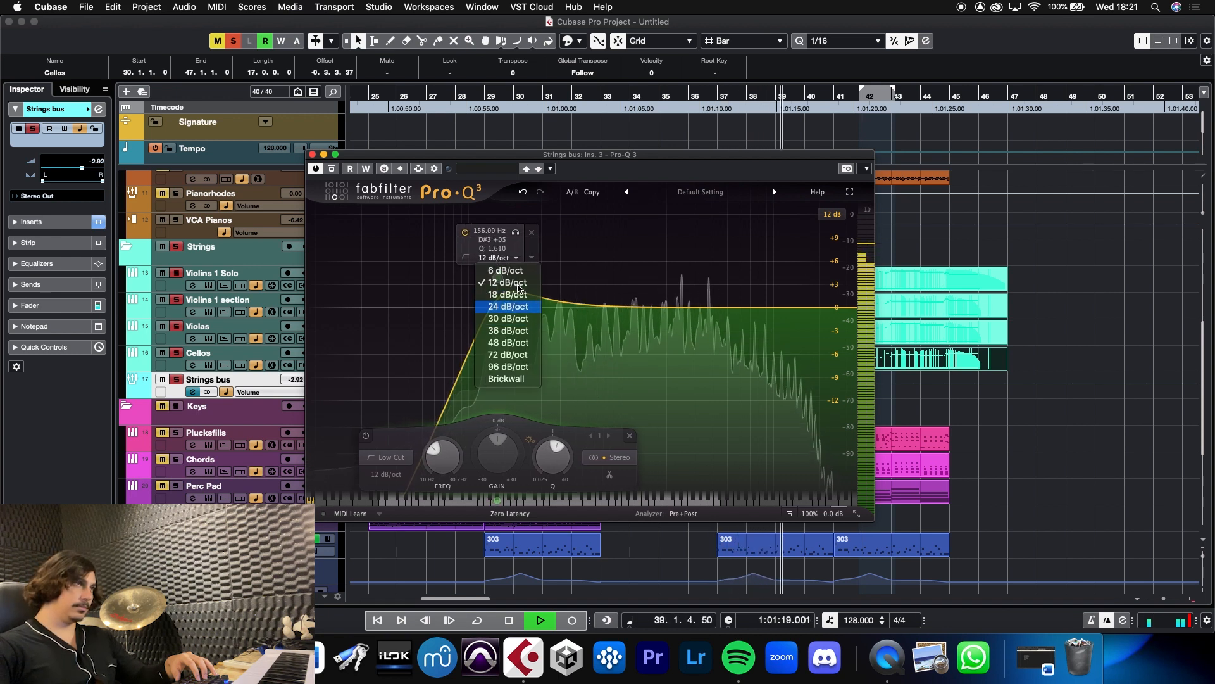
pyautogui.moveTo(499, 284); pyautogui.dragTo(495, 284)
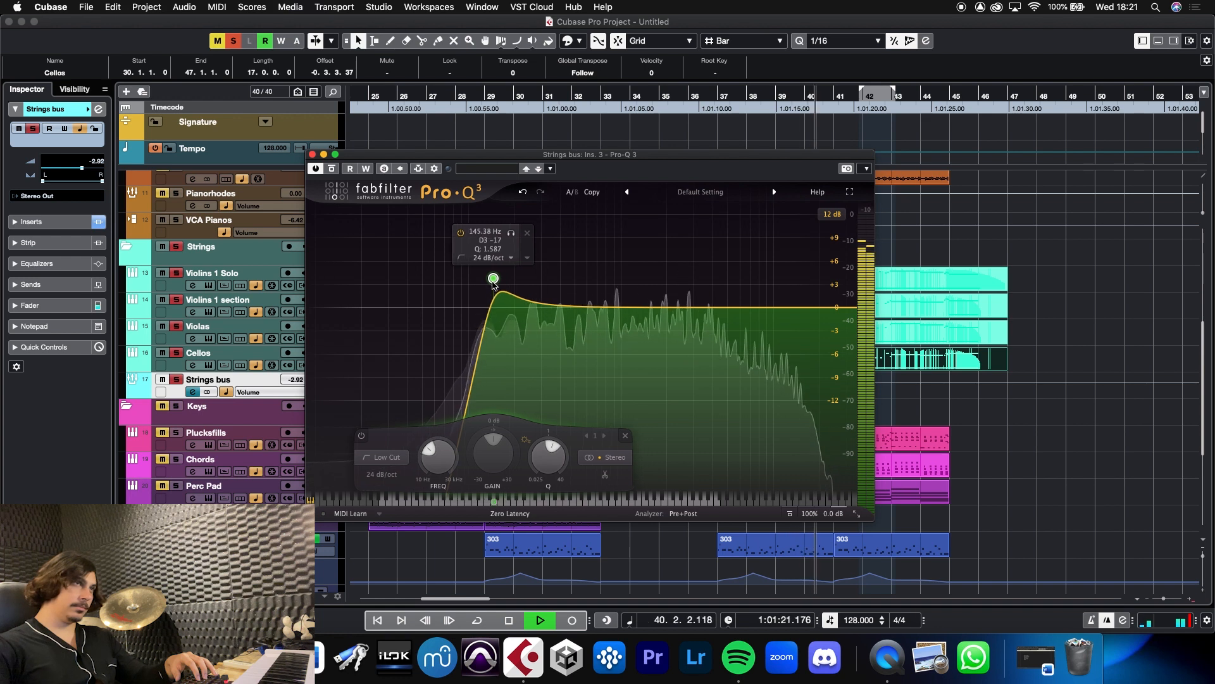
# Add a bell cut of about -2.3 dB at 2700 Hz and a high shelf of about -1.3 dB near 4980 Hz
pyautogui.click(752, 307)
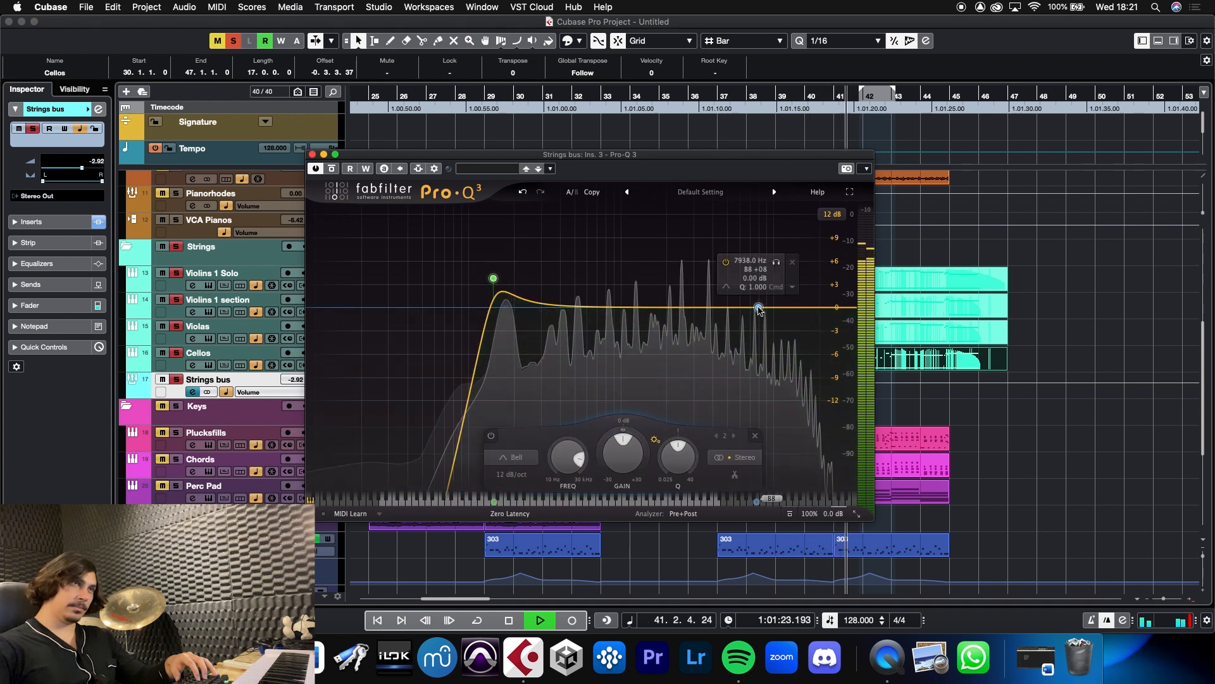
pyautogui.moveTo(741, 314); pyautogui.dragTo(688, 327)
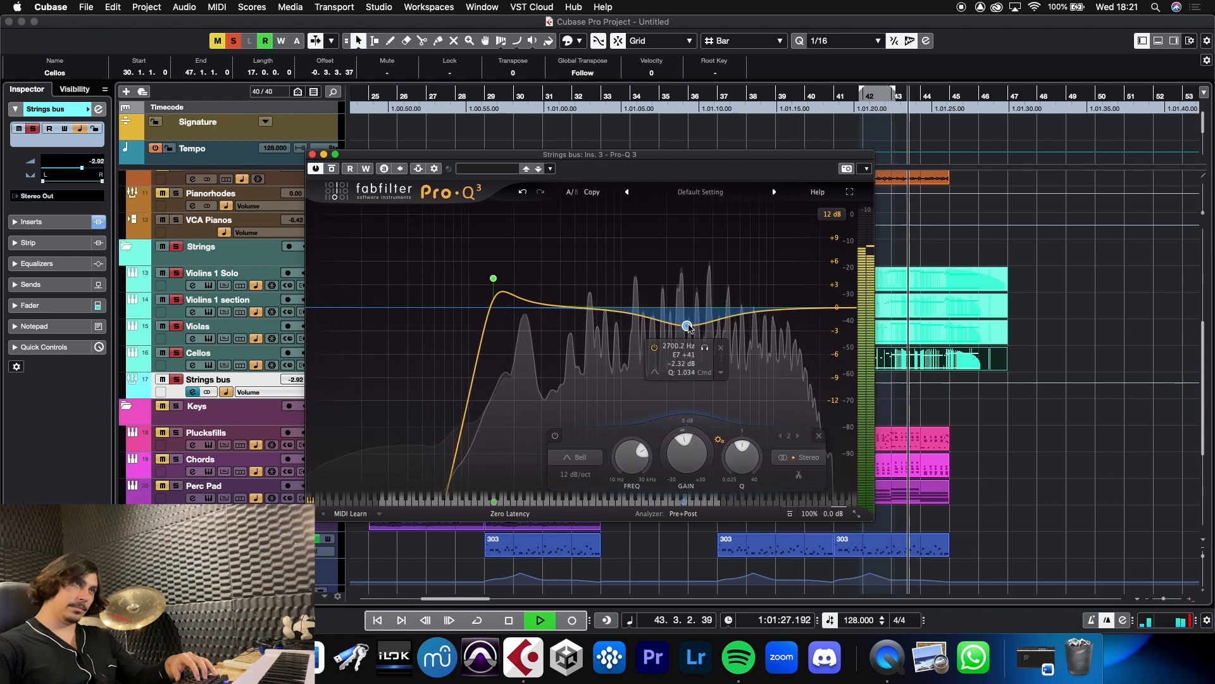
pyautogui.click(750, 313)
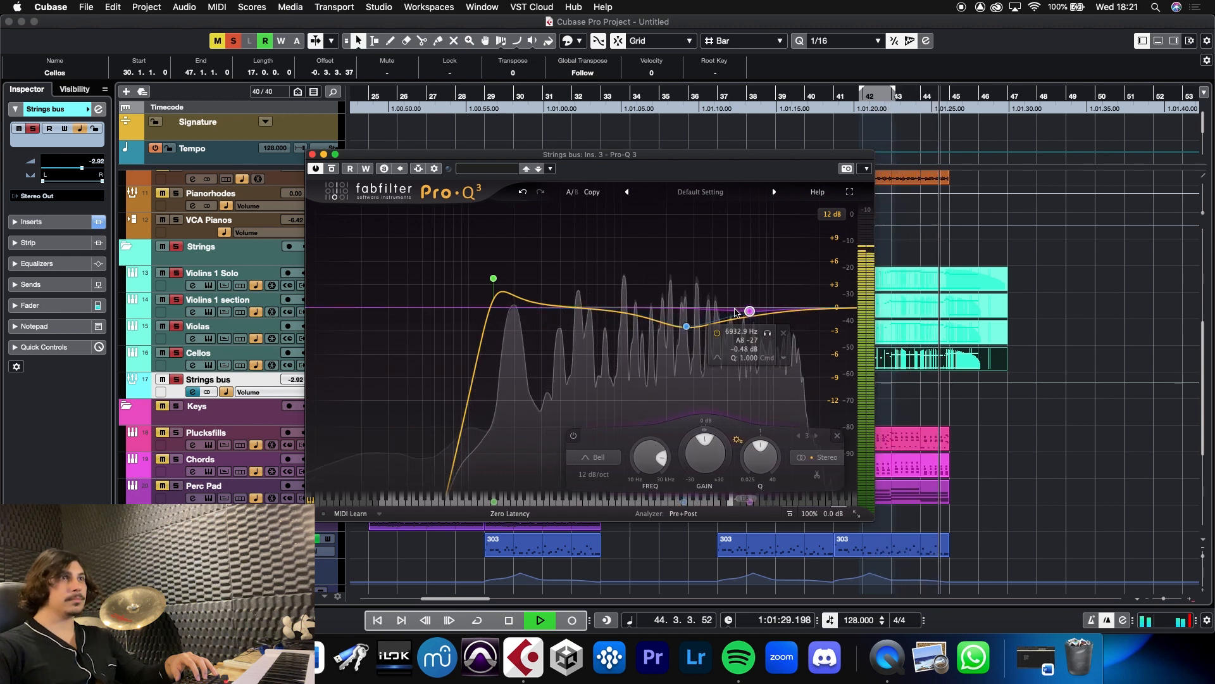
pyautogui.moveTo(718, 361)
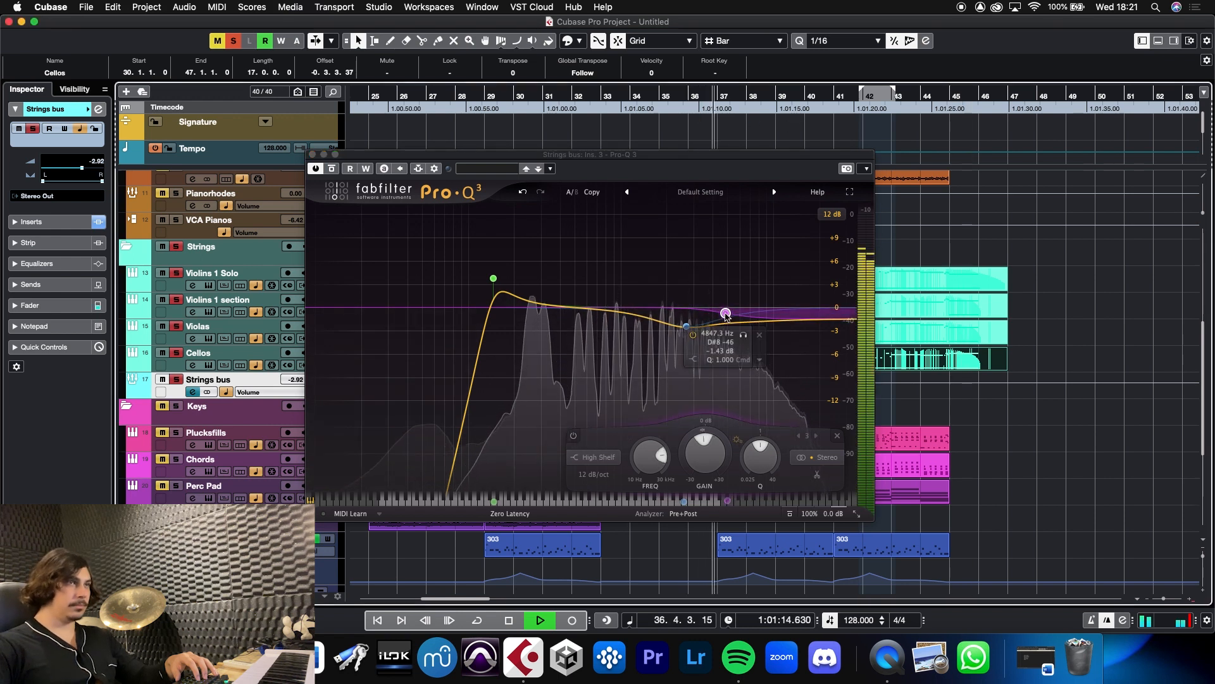
pyautogui.moveTo(726, 314); pyautogui.dragTo(728, 313)
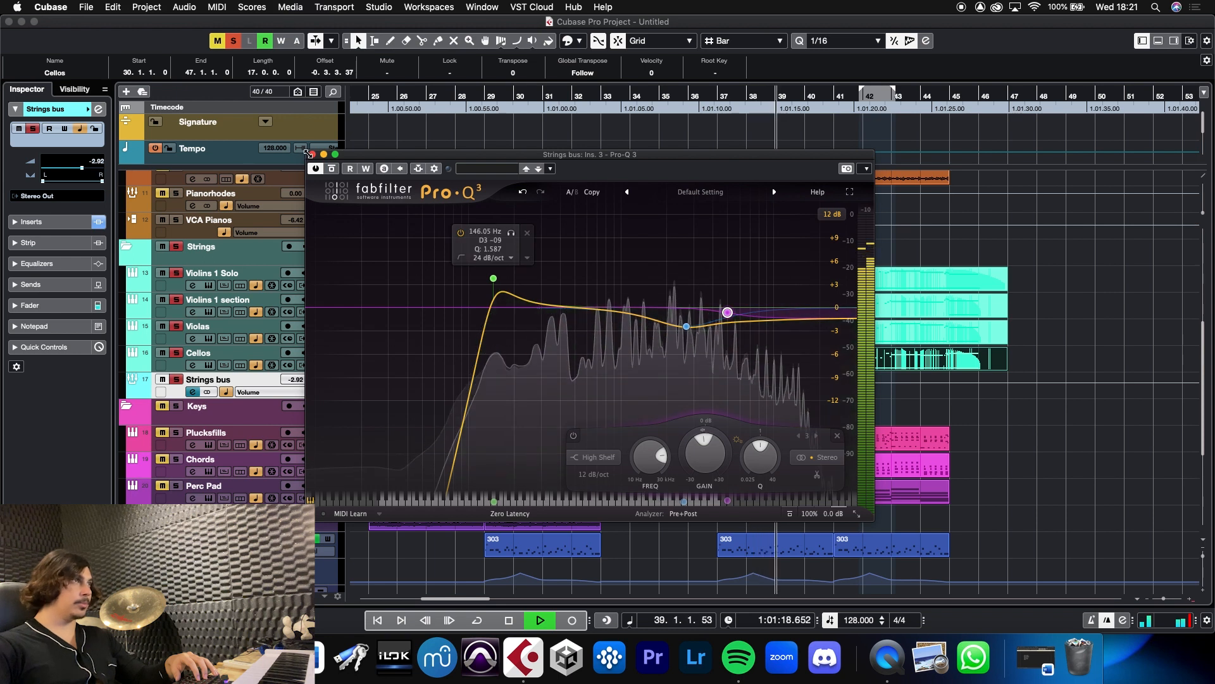
# Add a 12 dB/oct high cut at about 11.3 kHz with a Q of about 1.31
pyautogui.click(809, 320)
pyautogui.moveTo(810, 310); pyautogui.dragTo(783, 290)
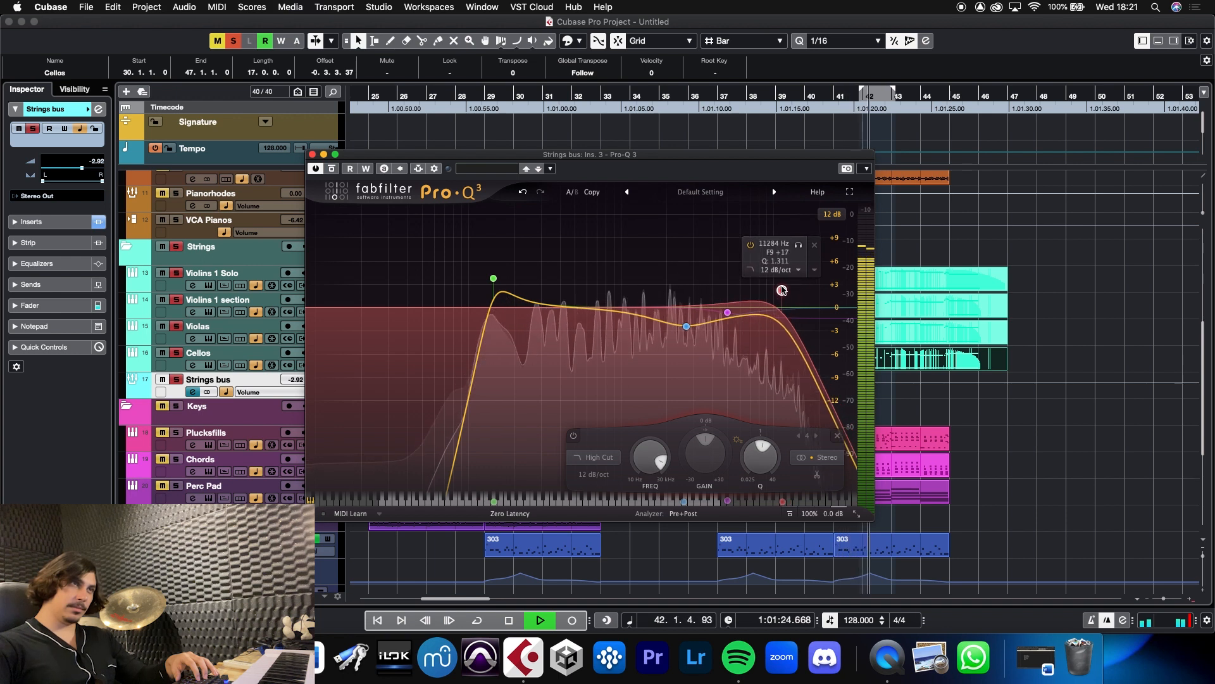
pyautogui.click(683, 266)
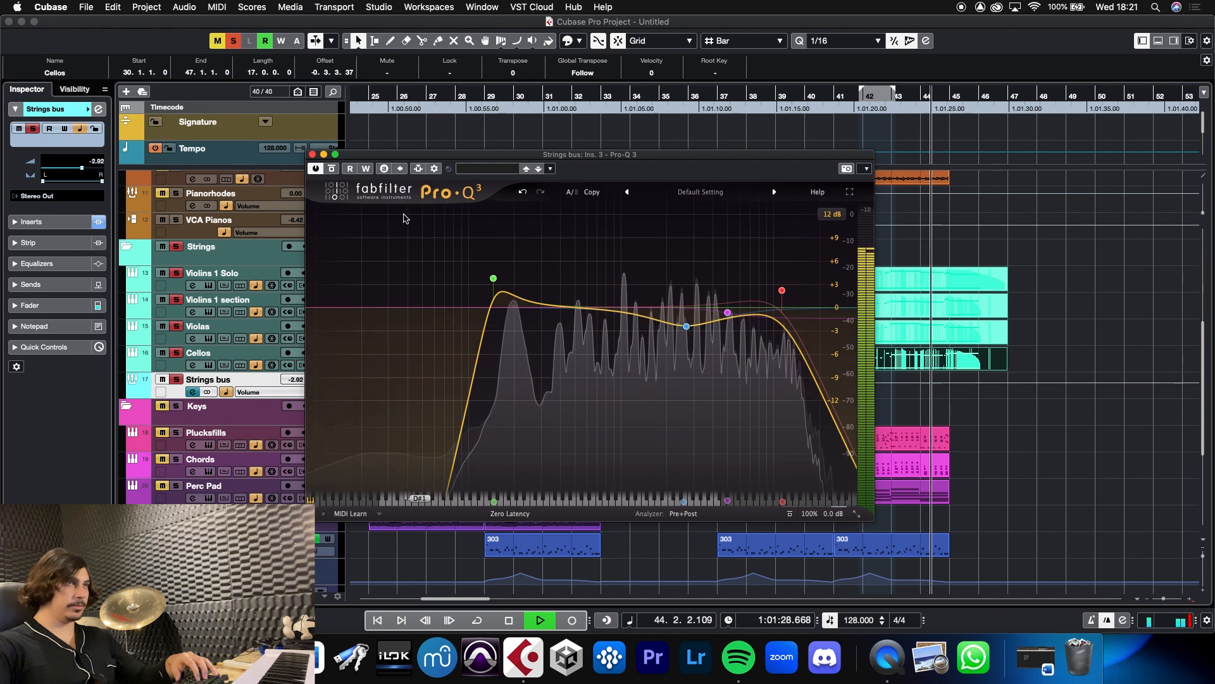
pyautogui.moveTo(685, 328)
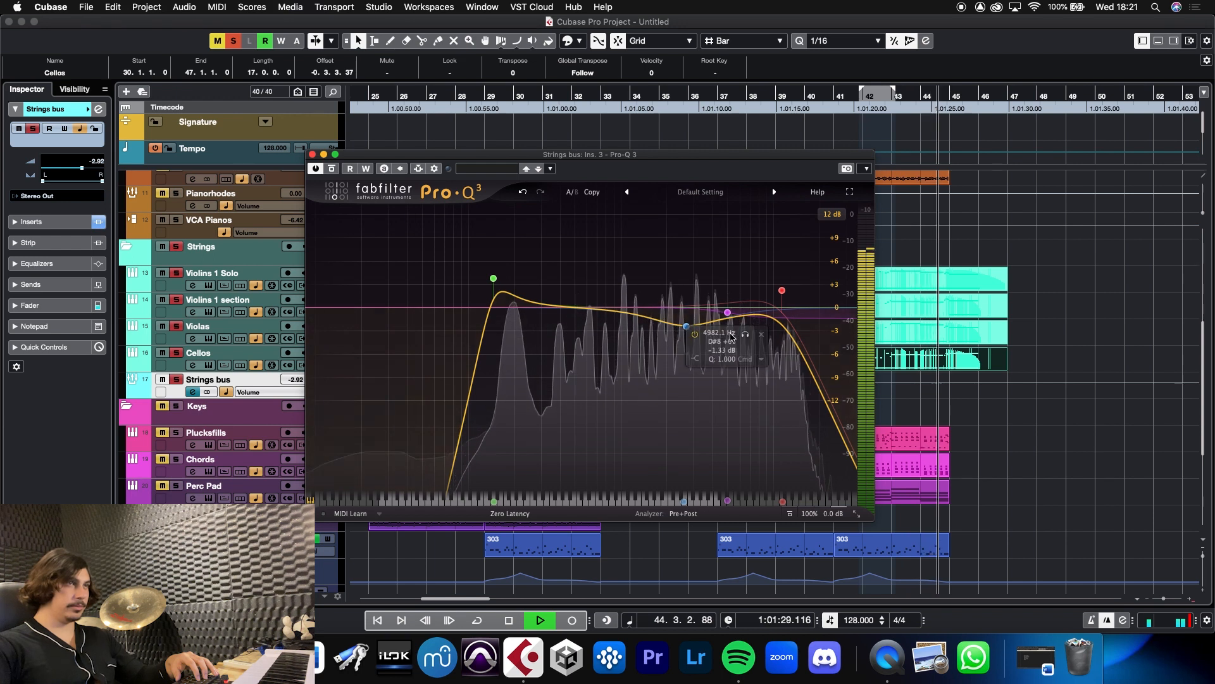
pyautogui.click(685, 327)
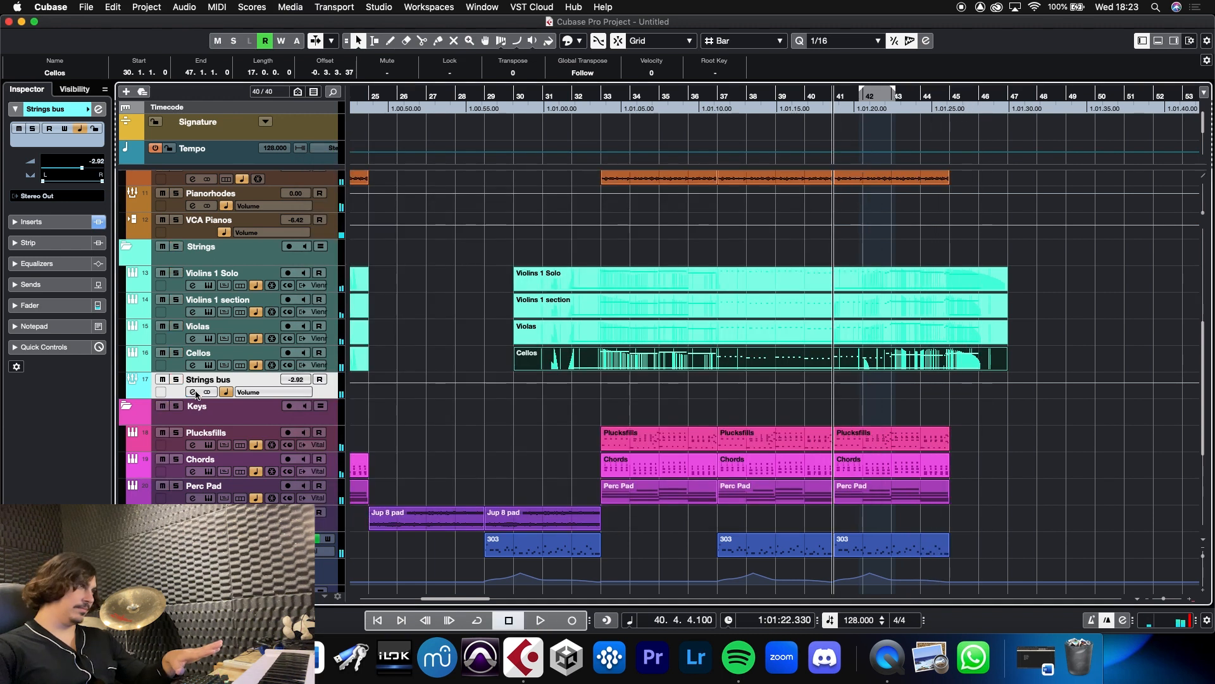
# Open the MixConsole, select the channels from Violins 1 Solo to Cellos and switch off their Strings verb sends together
pyautogui.press('F3')
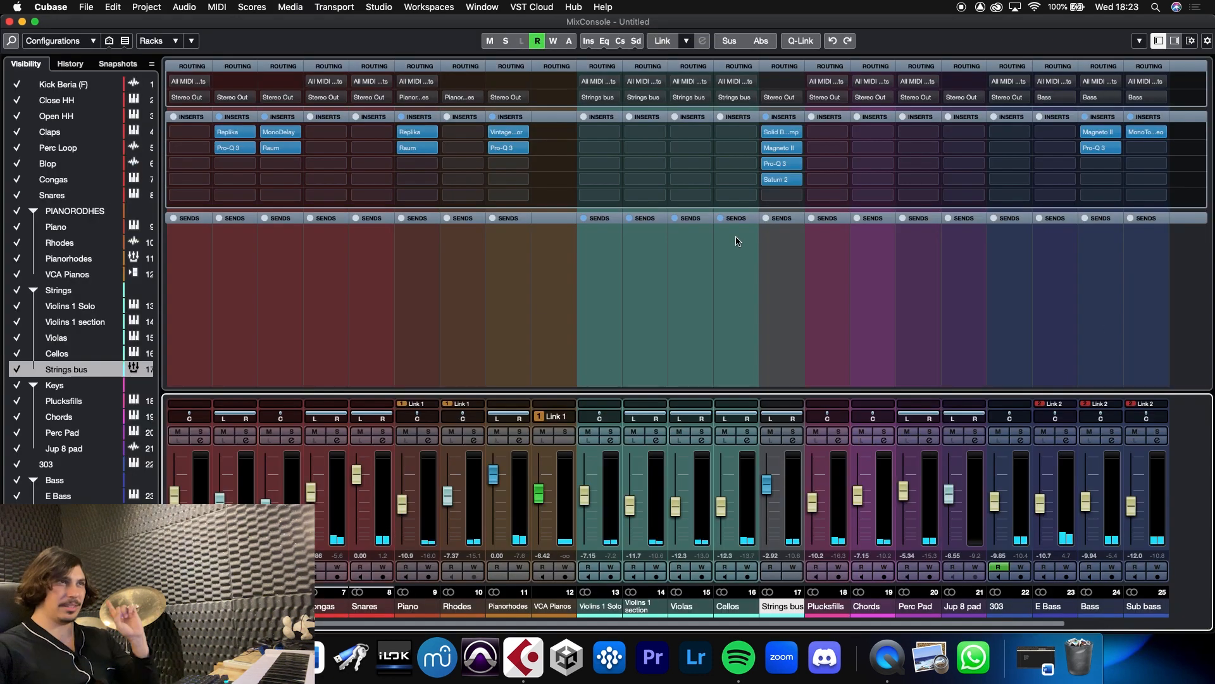
pyautogui.click(743, 320)
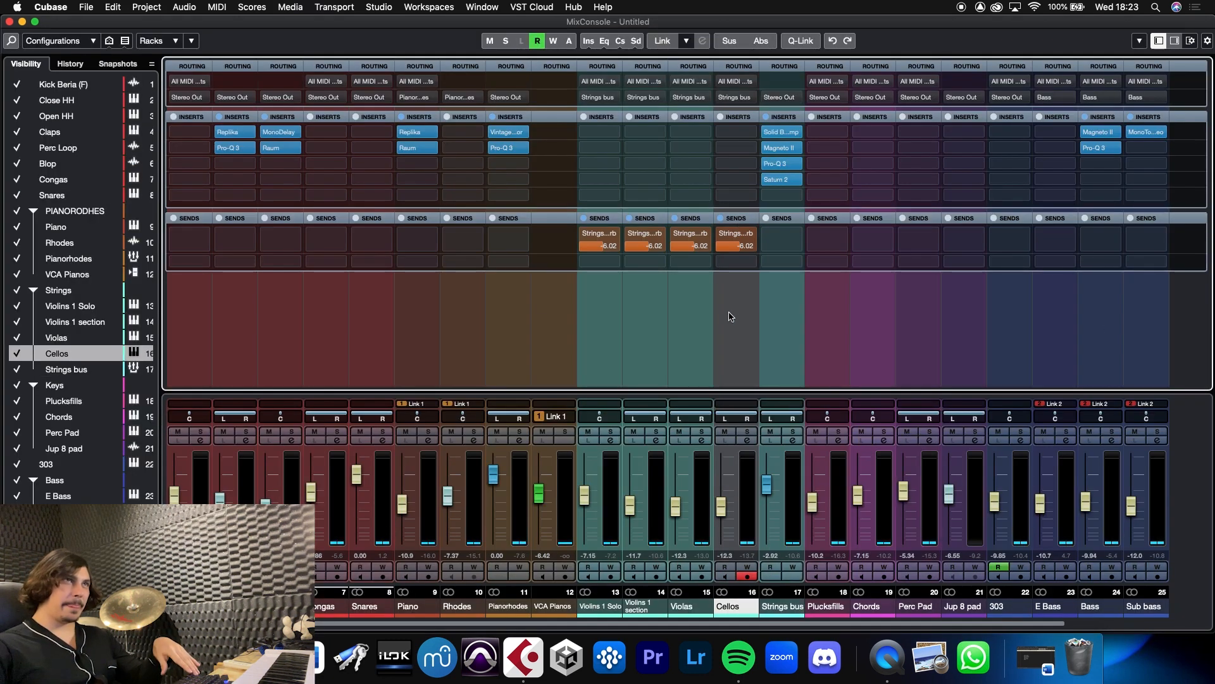
pyautogui.keyDown('shift'); pyautogui.click(611, 305); pyautogui.keyUp('shift')
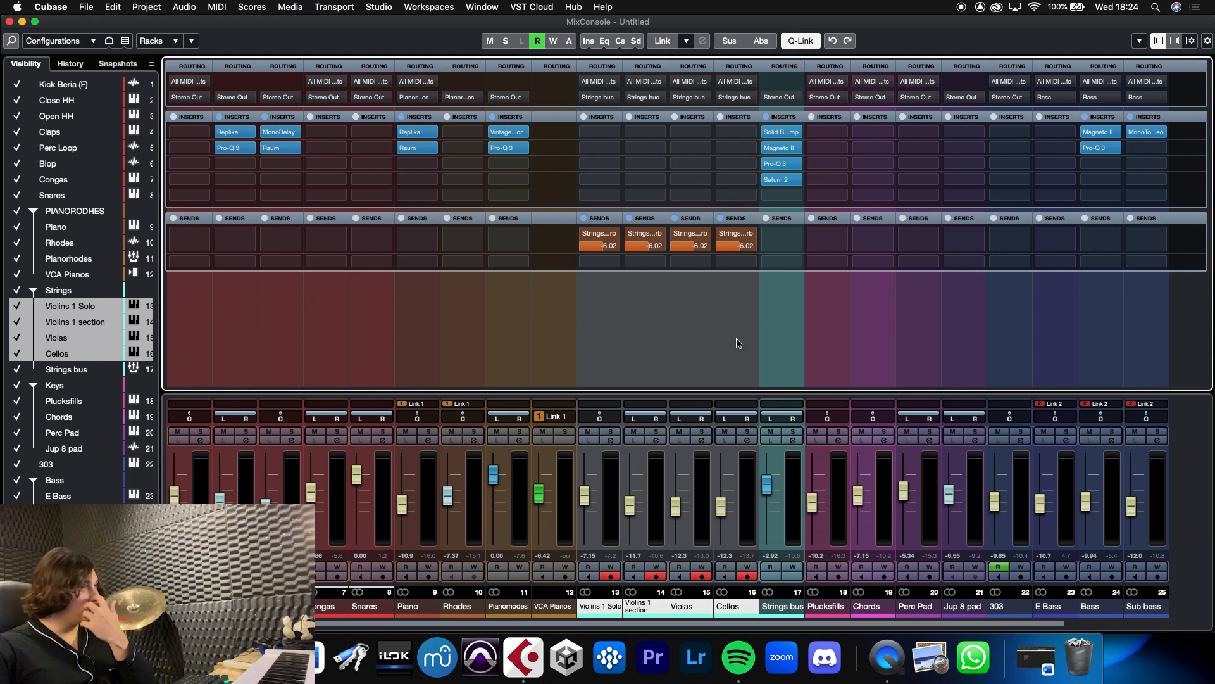
pyautogui.click(585, 233)
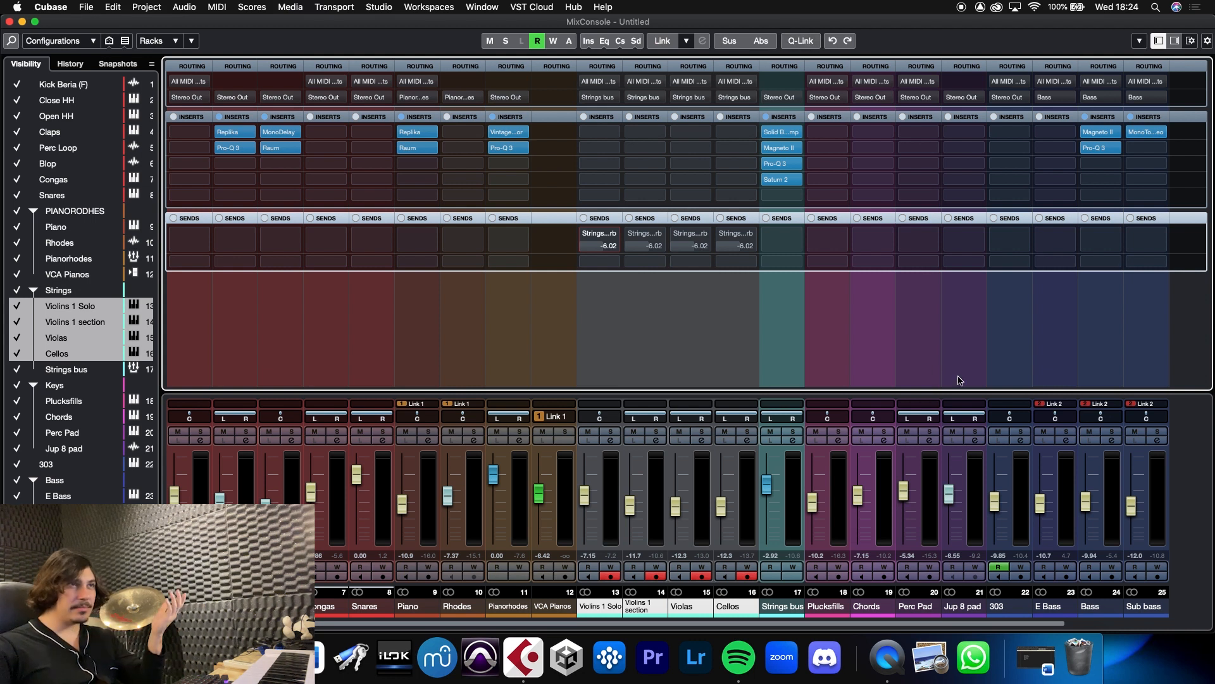
# Add an active send from the Strings bus to Strings verb and close the MixConsole
pyautogui.click(783, 247)
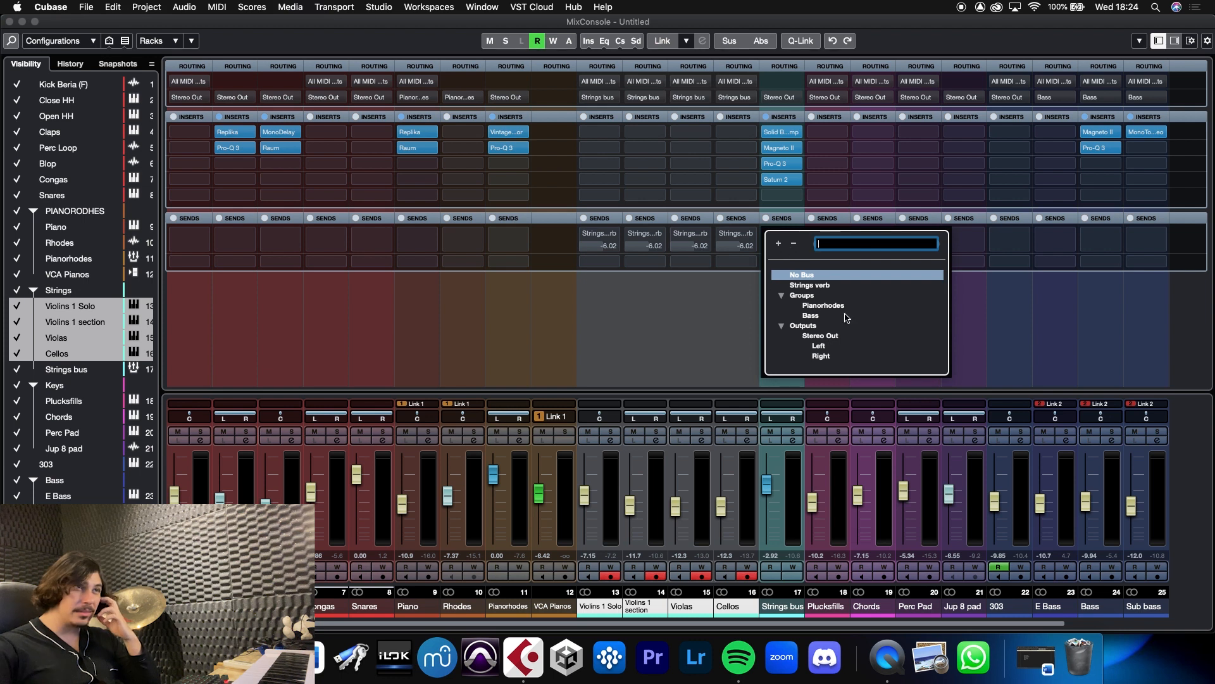
pyautogui.click(809, 285)
pyautogui.click(768, 233)
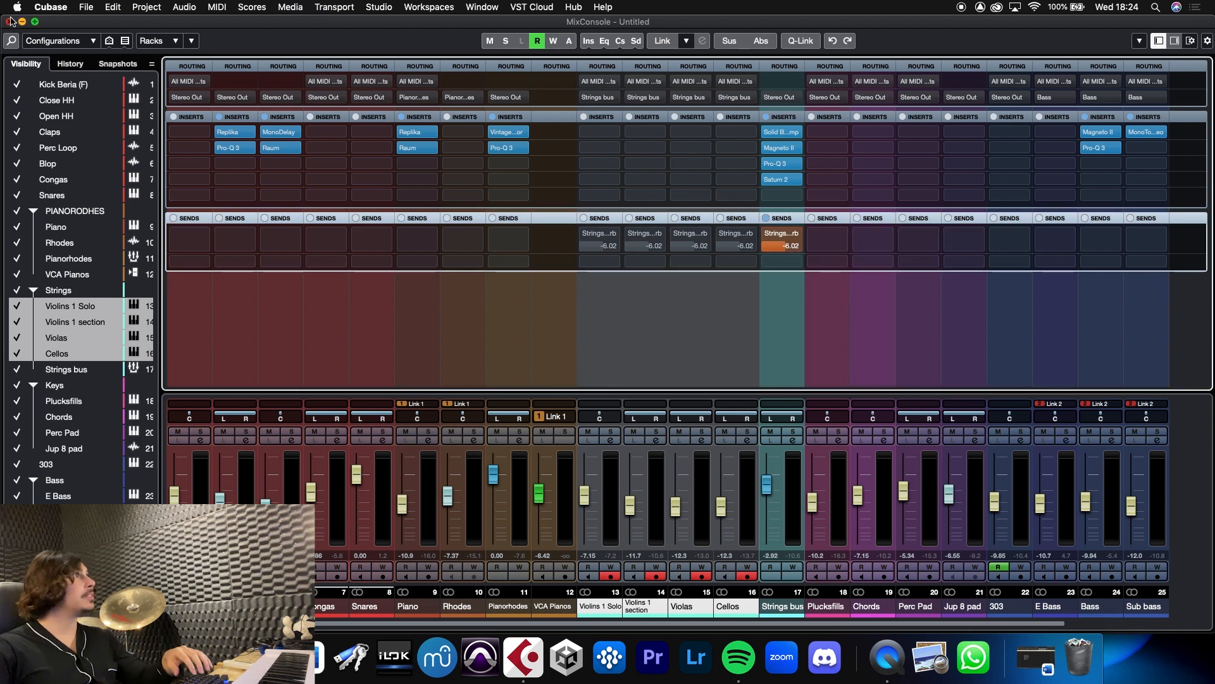
pyautogui.press('F3')
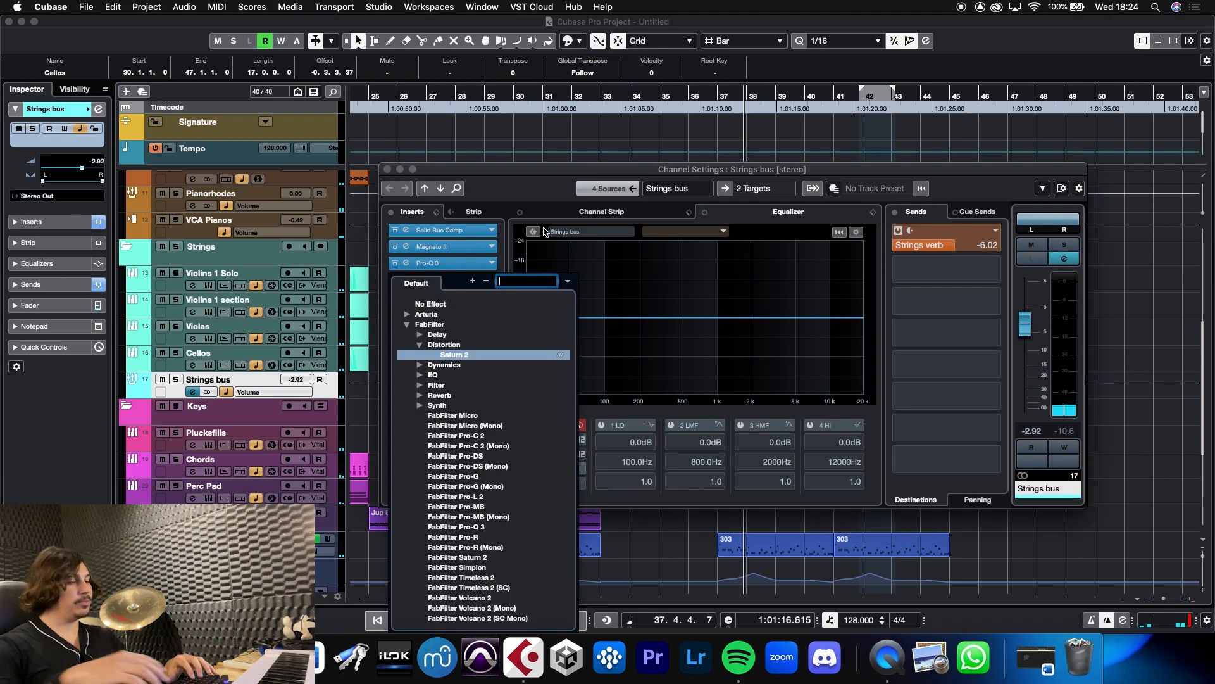
# Try FabFilter Volcano 2 as the fourth insert on the Strings bus, set to band-pass with its frequency lowered to about 1.1 kHz
pyautogui.write('volc')
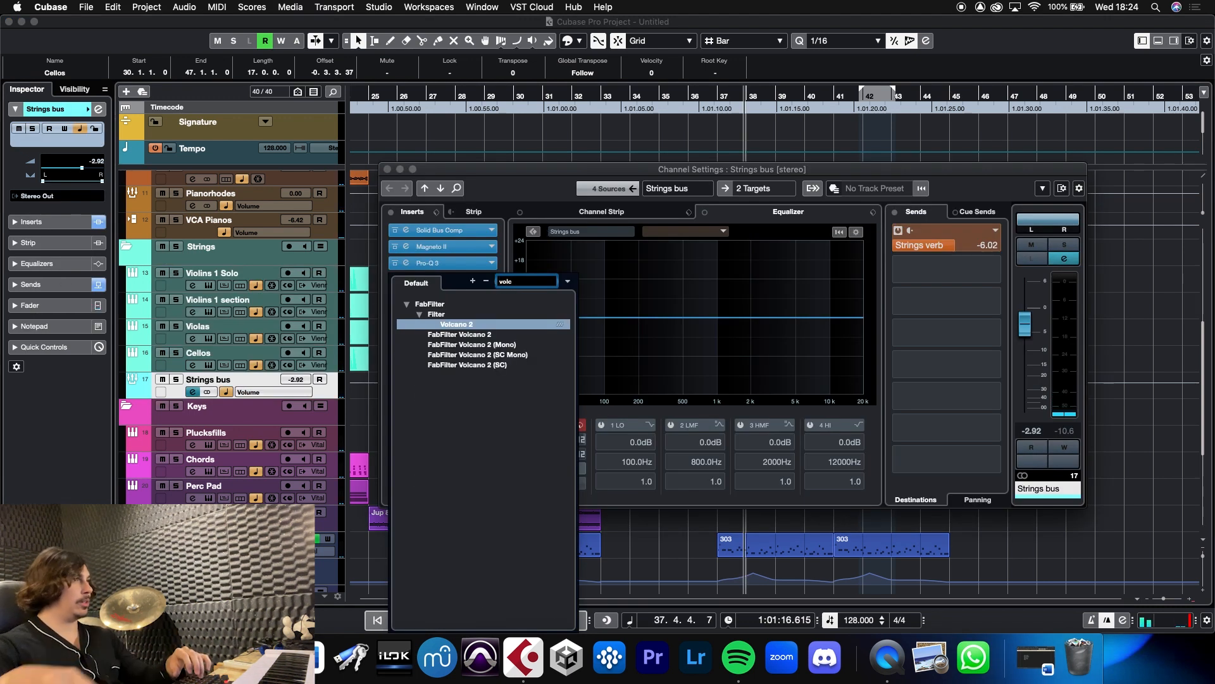
pyautogui.press('Return')
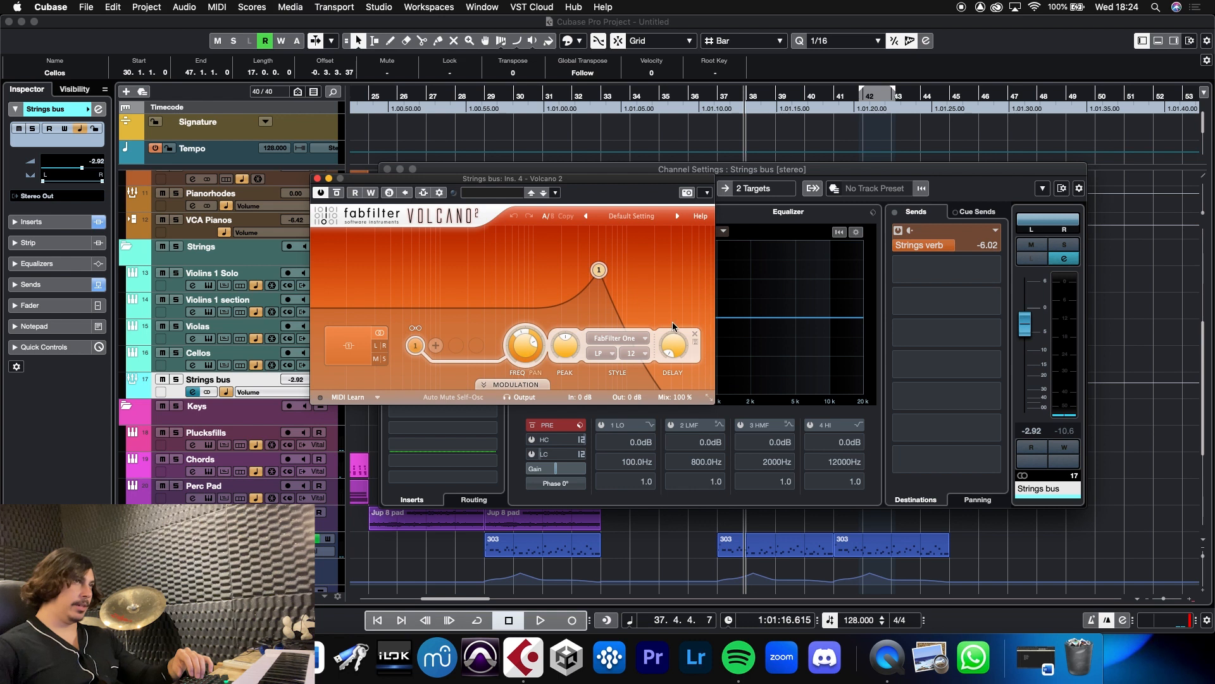
pyautogui.click(615, 344)
pyautogui.click(612, 350)
pyautogui.click(602, 354)
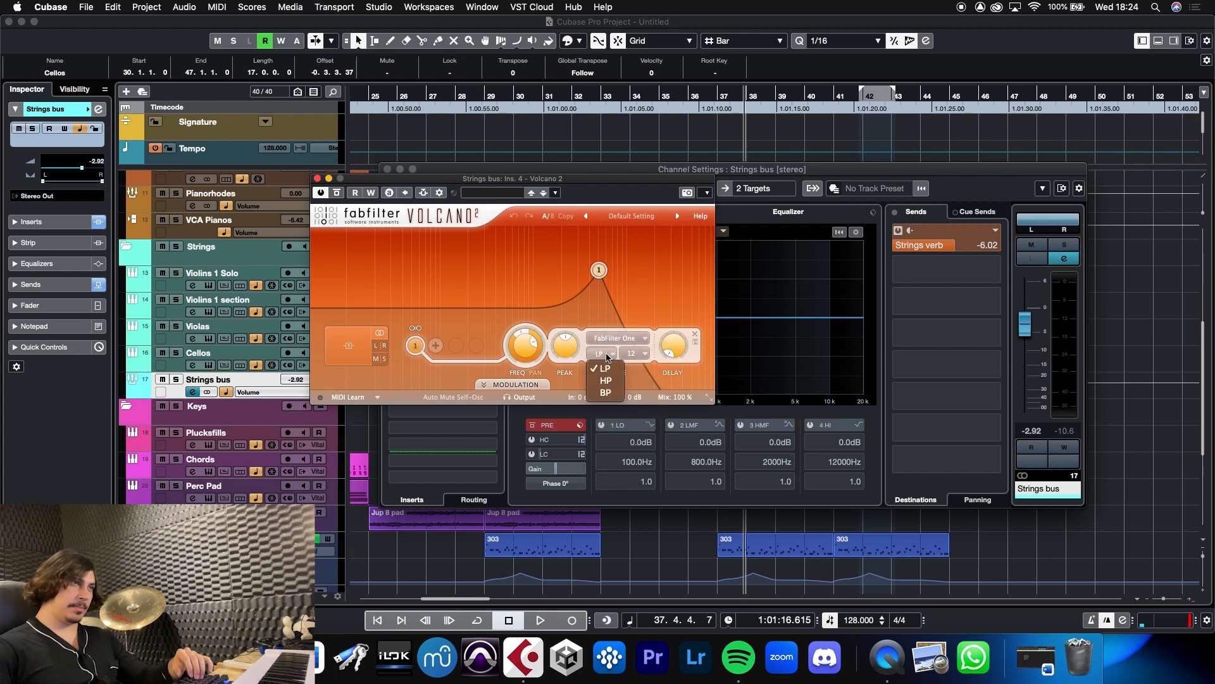
pyautogui.click(606, 393)
pyautogui.moveTo(598, 270); pyautogui.dragTo(538, 283)
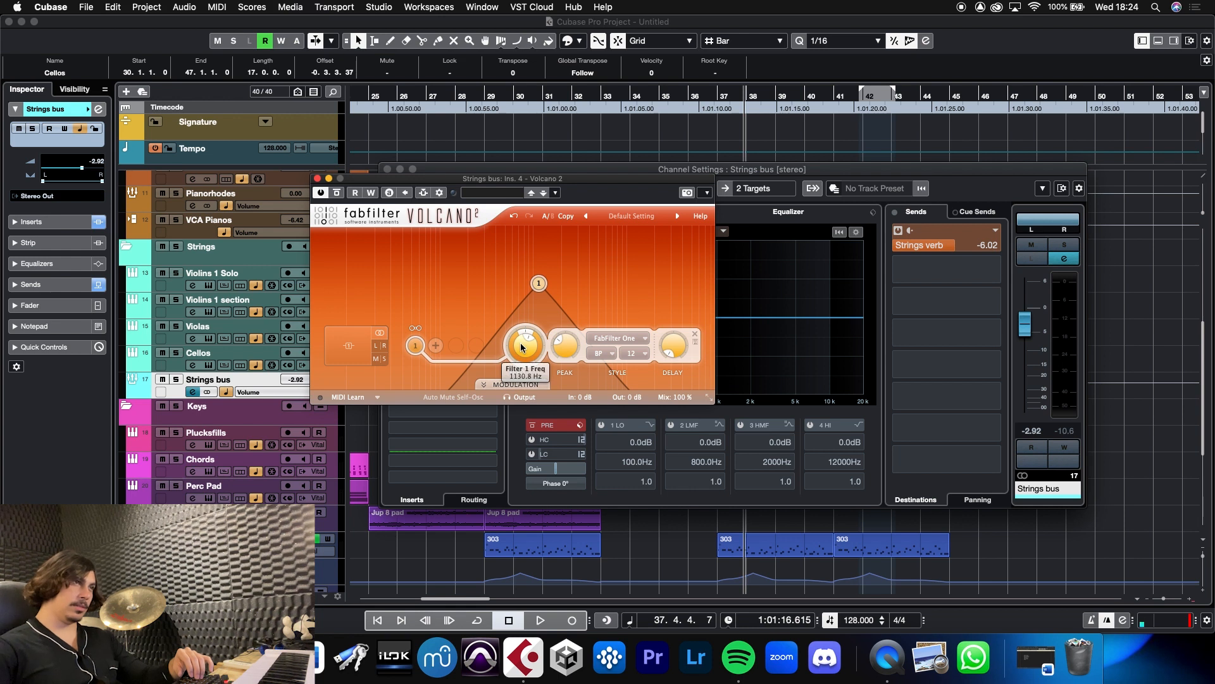
pyautogui.moveTo(523, 348); pyautogui.dragTo(523, 354)
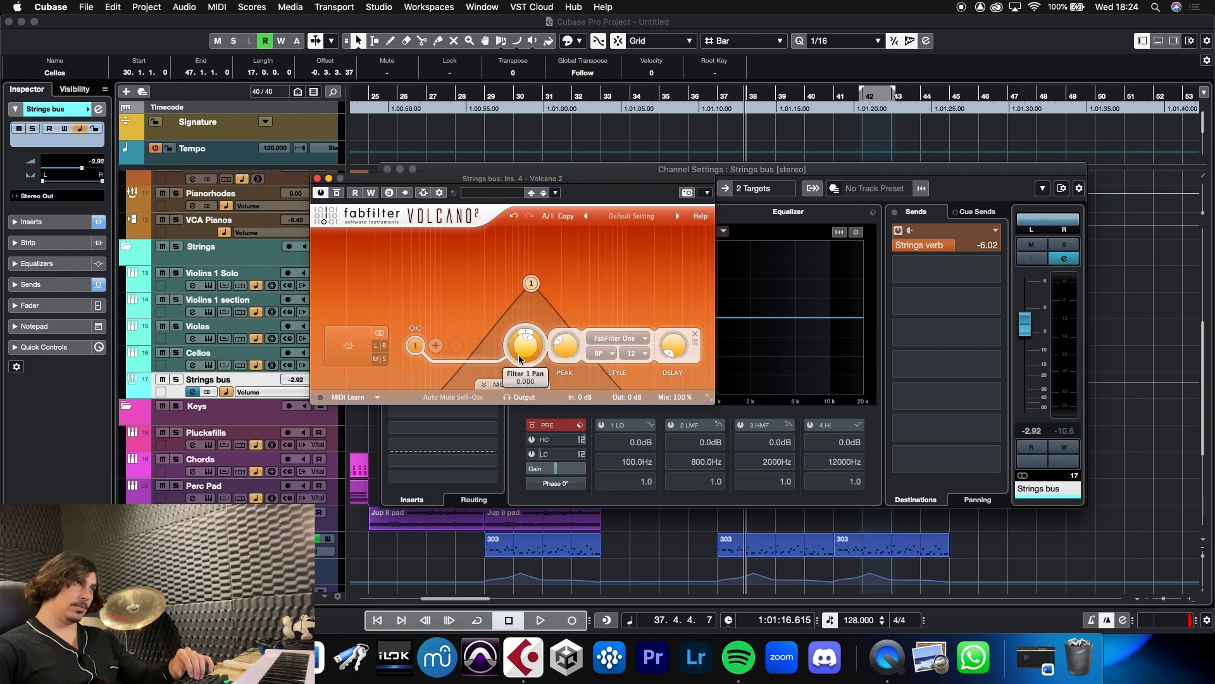
# Solo the Strings bus and adjust Volcano 2's filter frequency during playback, keeping the FabFilter One style, and close the plug-in
pyautogui.click(1066, 246)
pyautogui.press('space')
pyautogui.moveTo(525, 345); pyautogui.dragTo(585, 319)
pyautogui.click(617, 339)
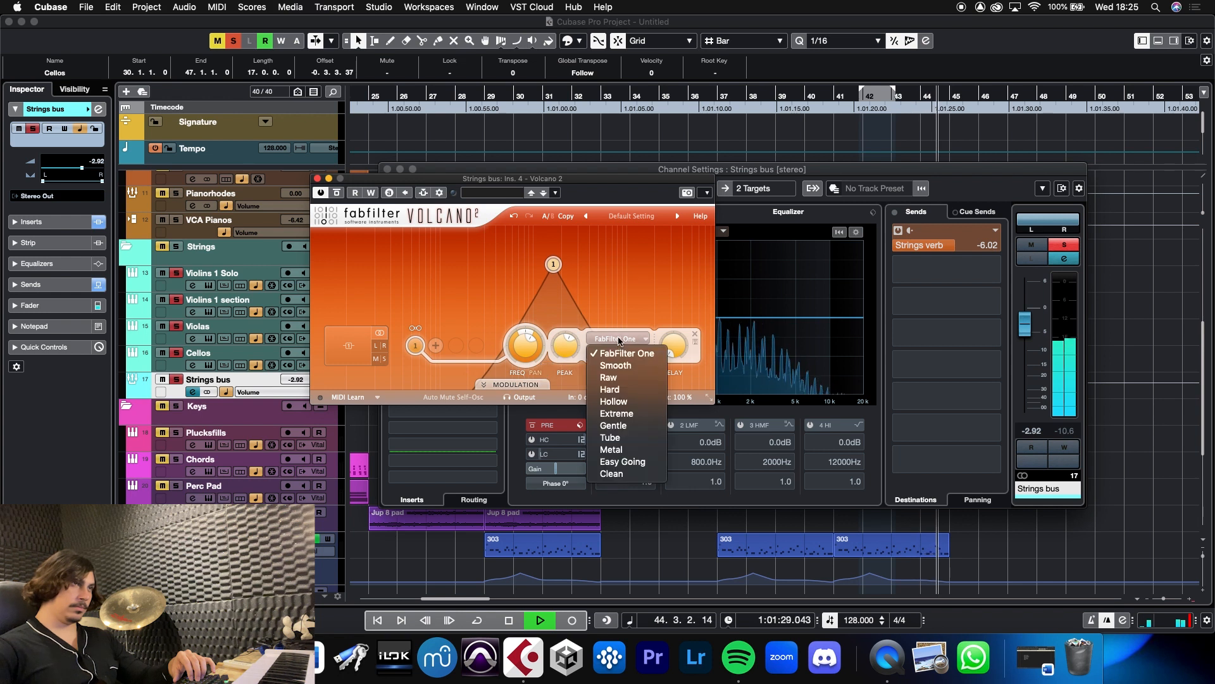
pyautogui.click(619, 341)
pyautogui.press('space')
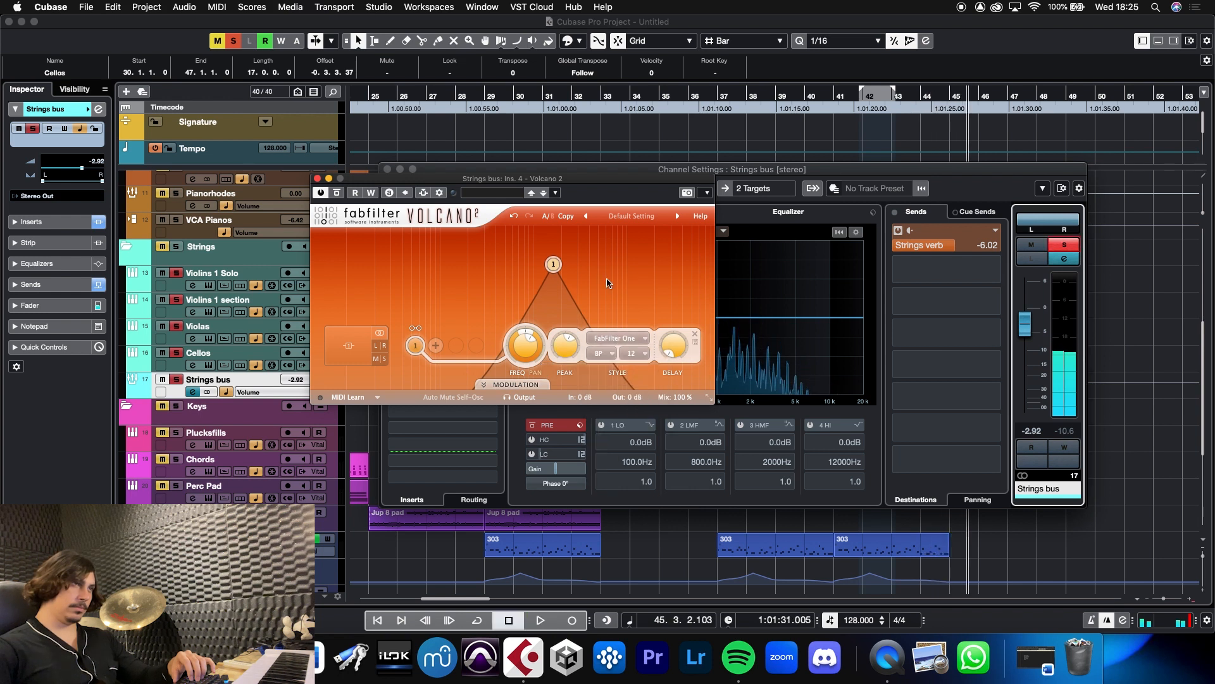
pyautogui.click(318, 179)
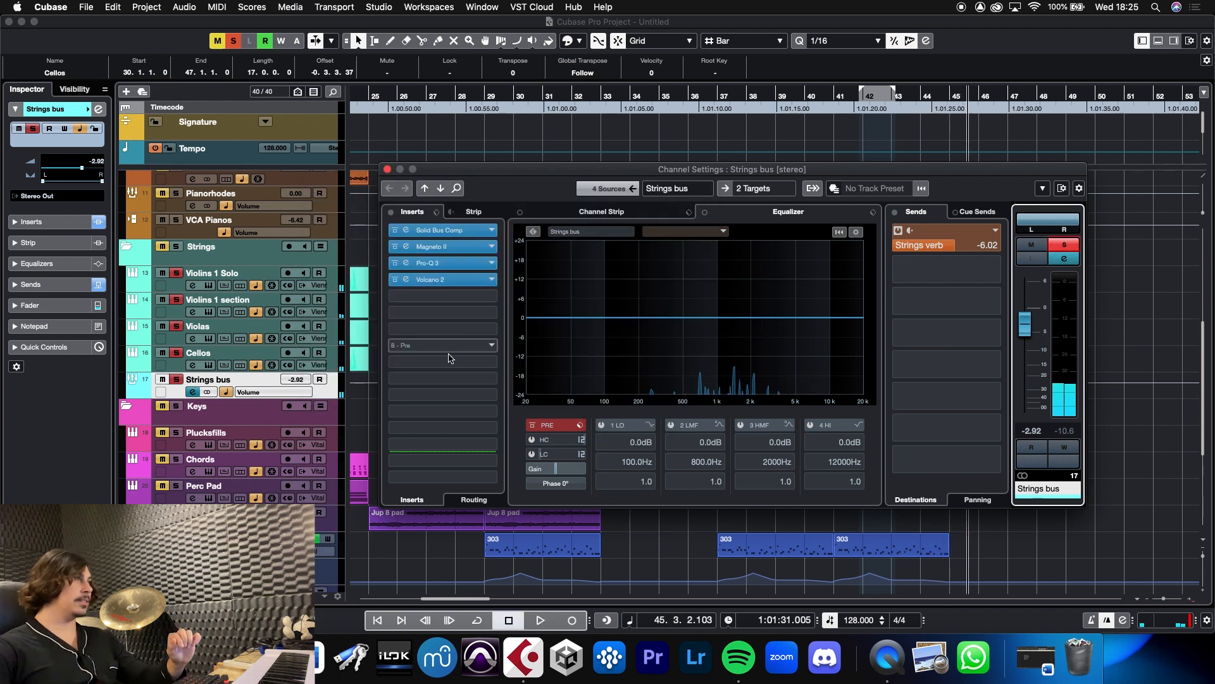
# Remove Volcano 2 from the Strings bus, discarding its changes, and insert FabFilter Pro-Q 3 in the same slot
pyautogui.click(492, 280)
pyautogui.click(442, 304)
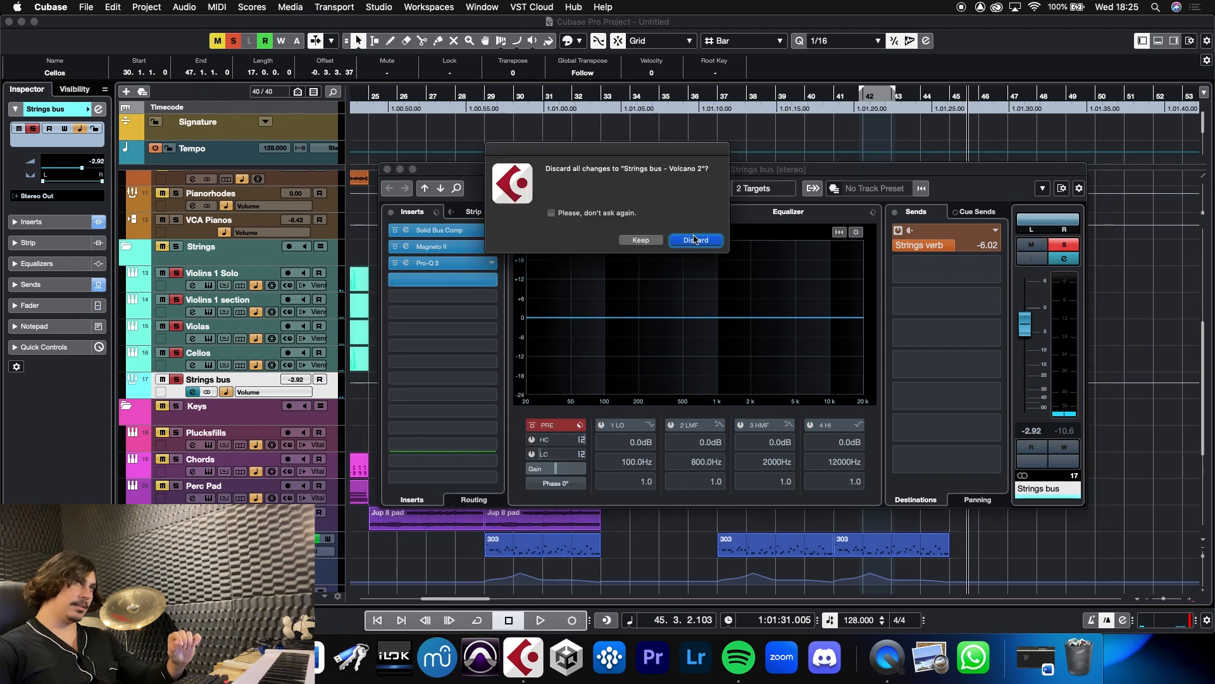
pyautogui.click(694, 240)
pyautogui.click(481, 280)
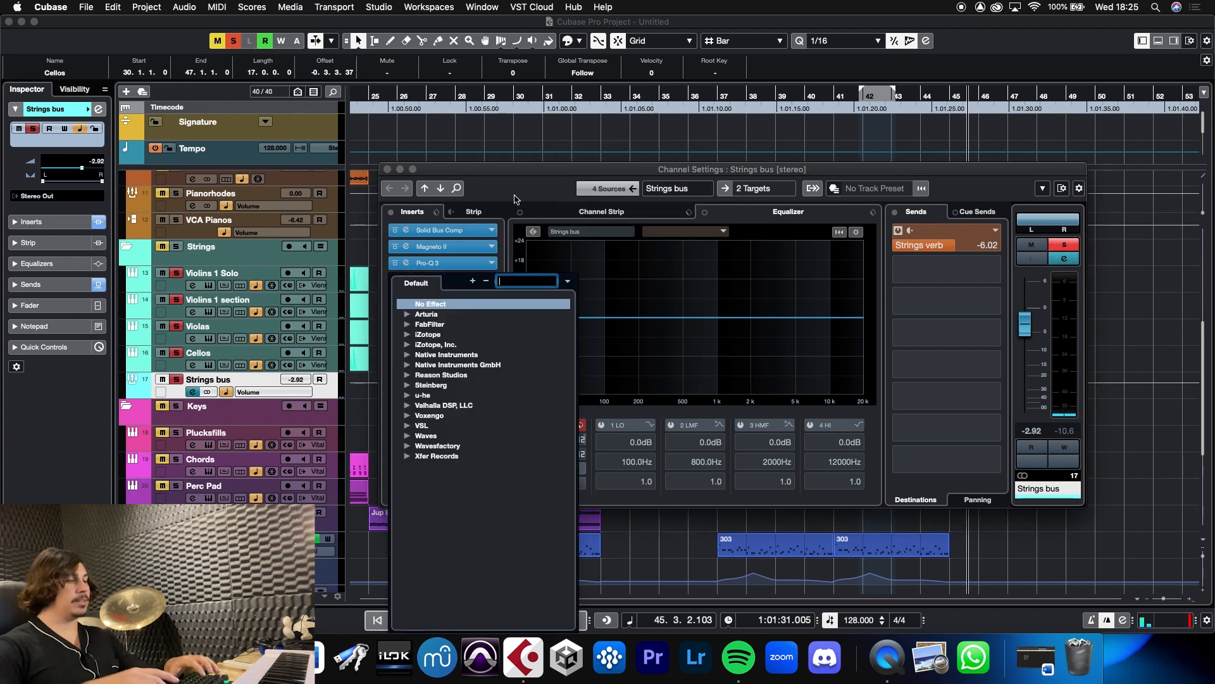
pyautogui.write('proq')
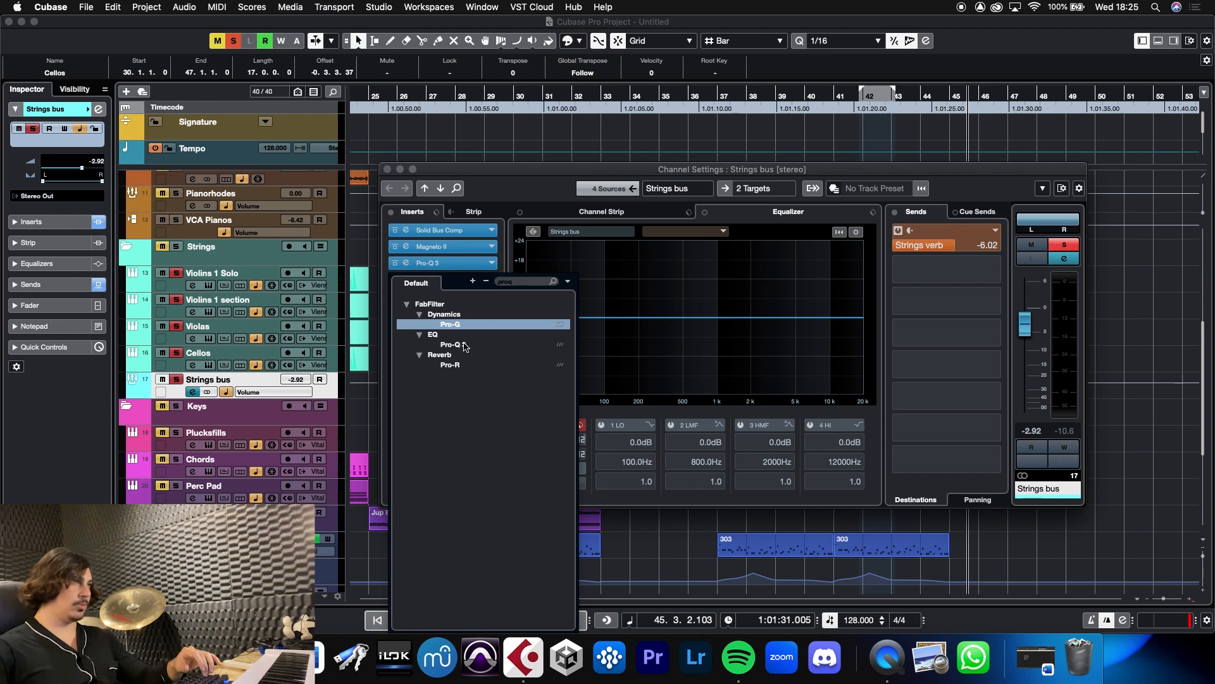
pyautogui.click(451, 344)
# Play the strings briefly and add a 12 dB/oct low cut and a 12 dB/oct high cut at about 7 kHz in the new Pro-Q 3
pyautogui.click(665, 101)
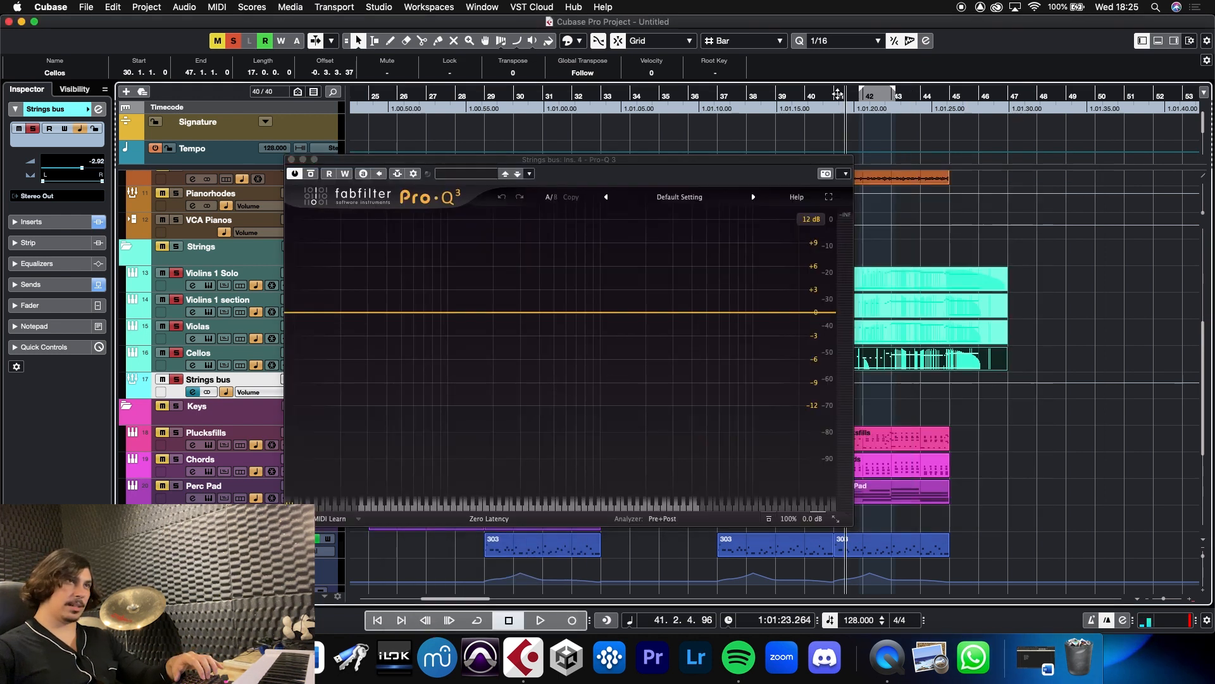
pyautogui.press('space')
pyautogui.press('space')
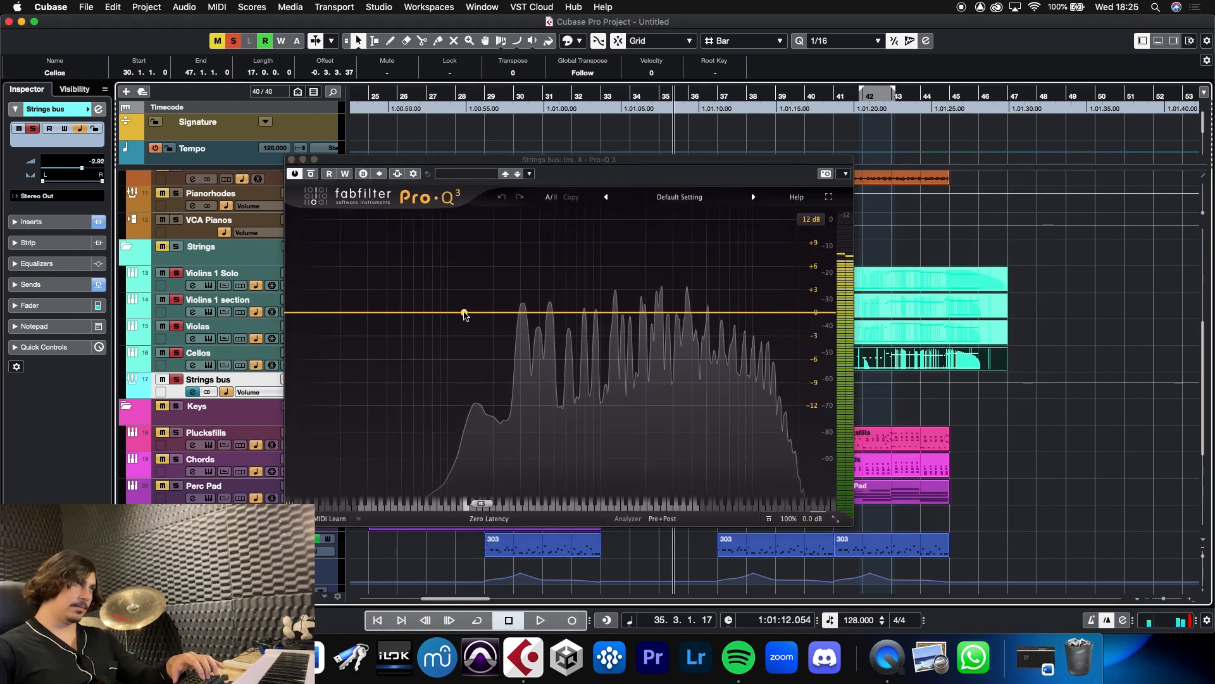
pyautogui.click(485, 312)
pyautogui.click(454, 292)
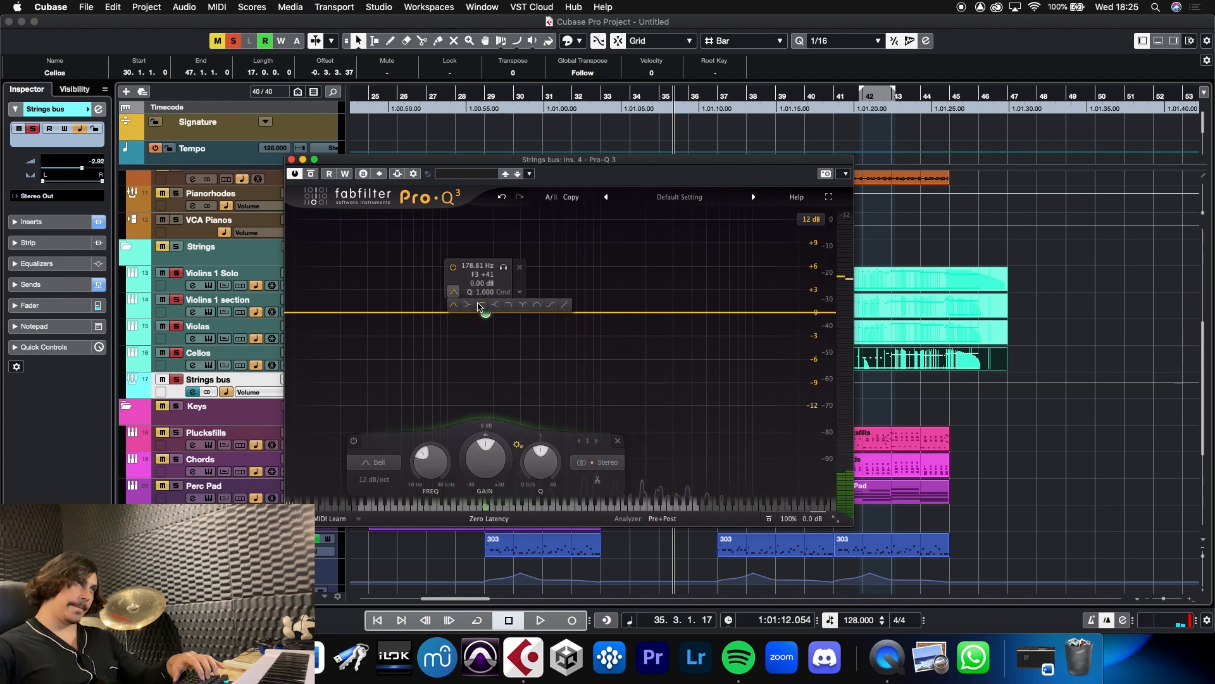
pyautogui.click(482, 303)
pyautogui.moveTo(486, 312); pyautogui.dragTo(501, 312)
pyautogui.click(739, 315)
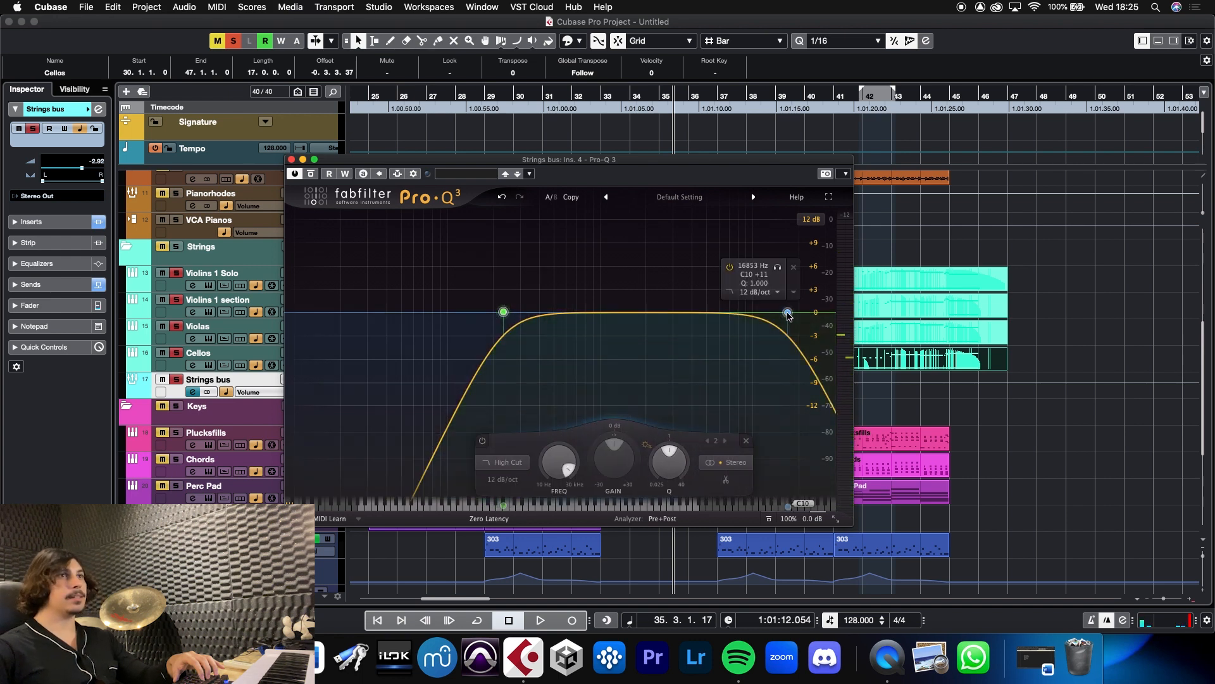
pyautogui.moveTo(739, 315); pyautogui.dragTo(728, 307)
# During playback, add a bell boost of about 2.4 dB near 1550 Hz and tune the low cut to about 247 Hz
pyautogui.press('space')
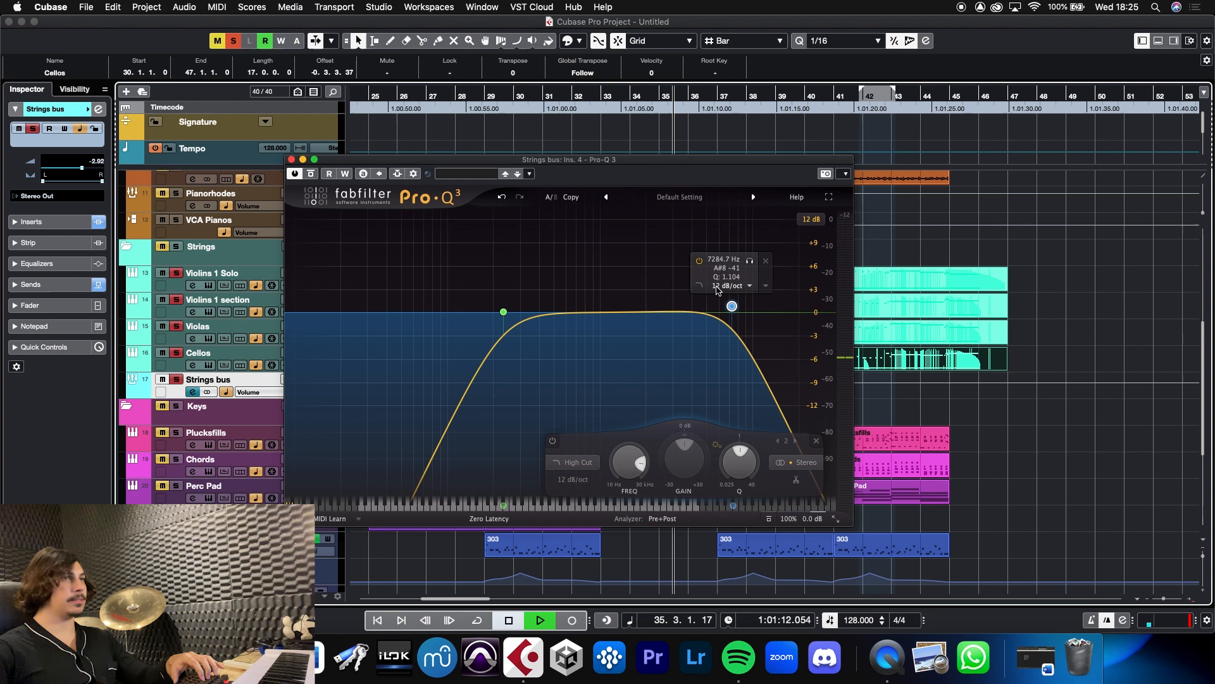
pyautogui.moveTo(503, 312); pyautogui.dragTo(531, 315)
pyautogui.moveTo(627, 312); pyautogui.dragTo(630, 295)
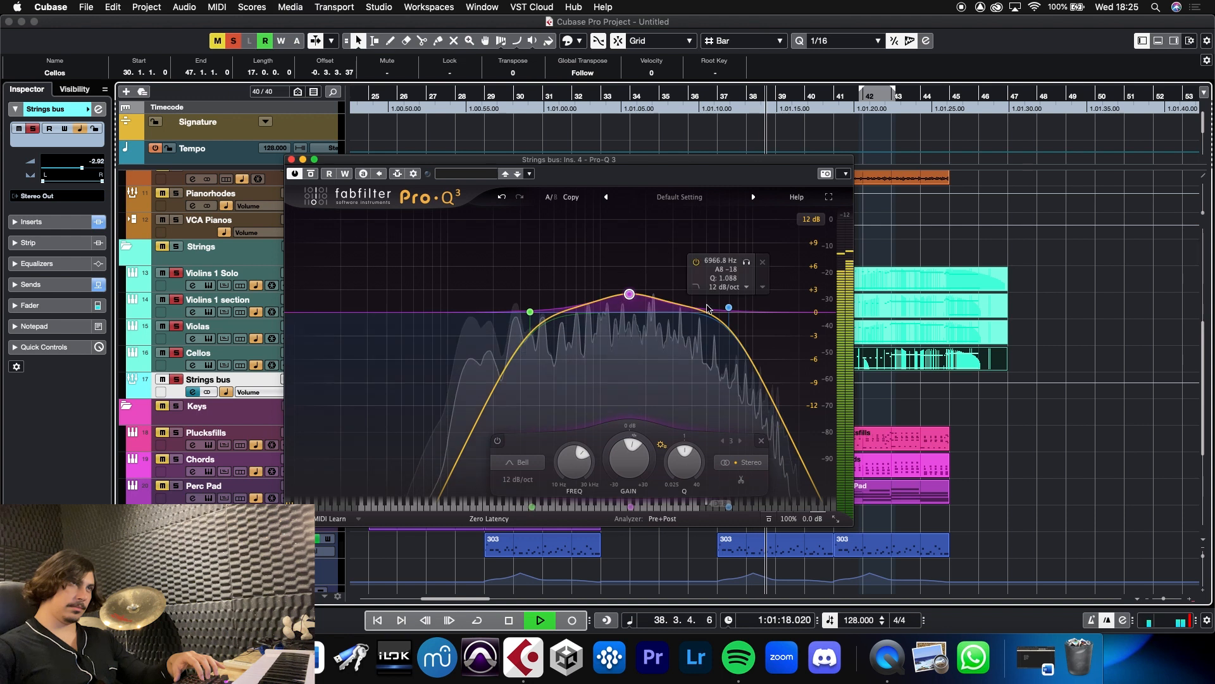
pyautogui.moveTo(729, 307); pyautogui.dragTo(738, 305)
pyautogui.moveTo(530, 312); pyautogui.dragTo(506, 315)
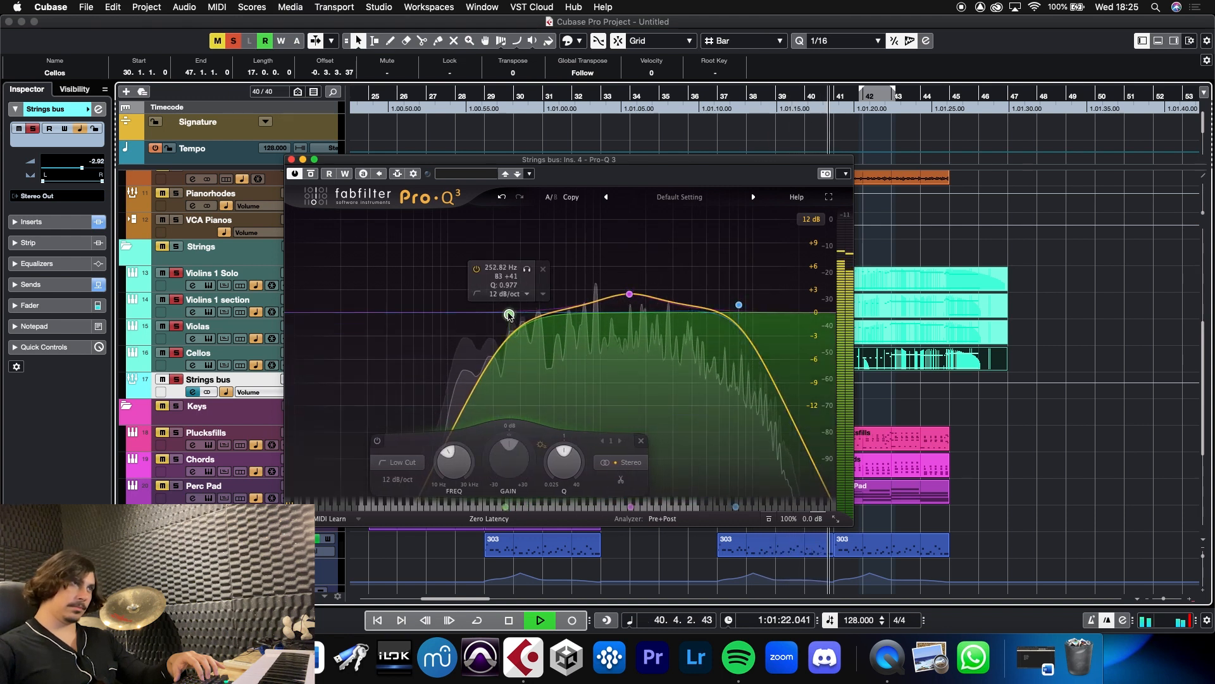
# Lower the high cut frequency slightly, raise the bell boost to about 3 dB, and close the equalizer with playback stopped
pyautogui.moveTo(738, 305); pyautogui.dragTo(723, 309)
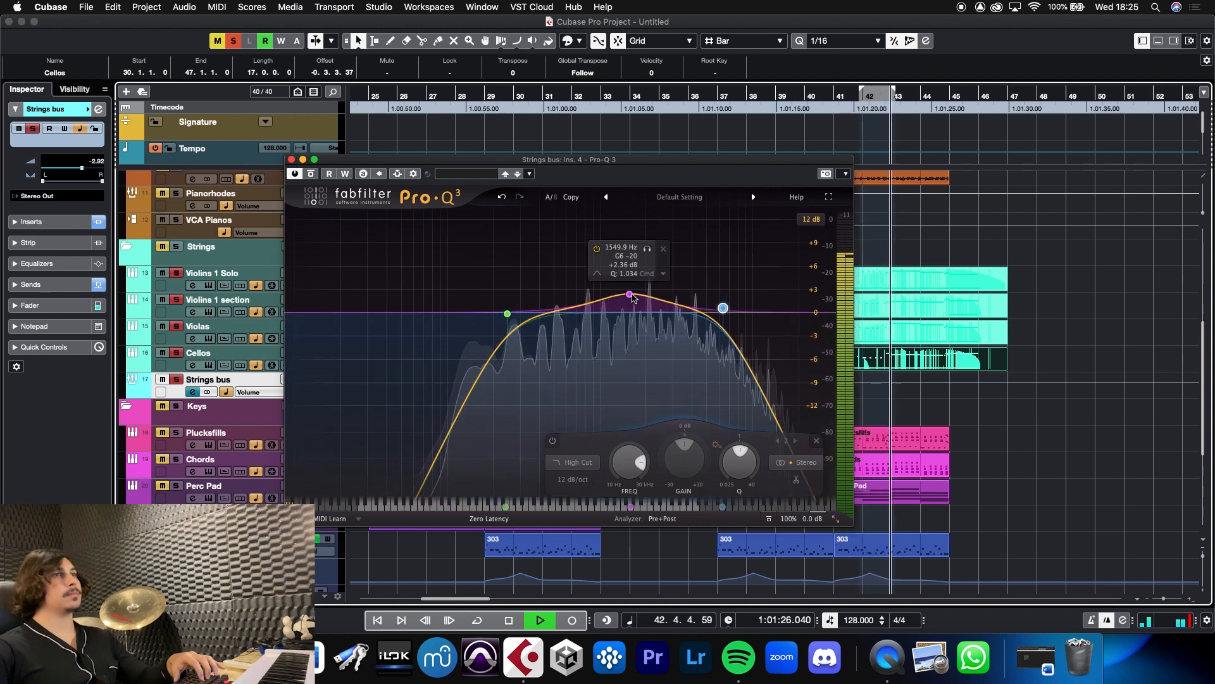
pyautogui.moveTo(630, 294); pyautogui.dragTo(625, 290)
pyautogui.press('space')
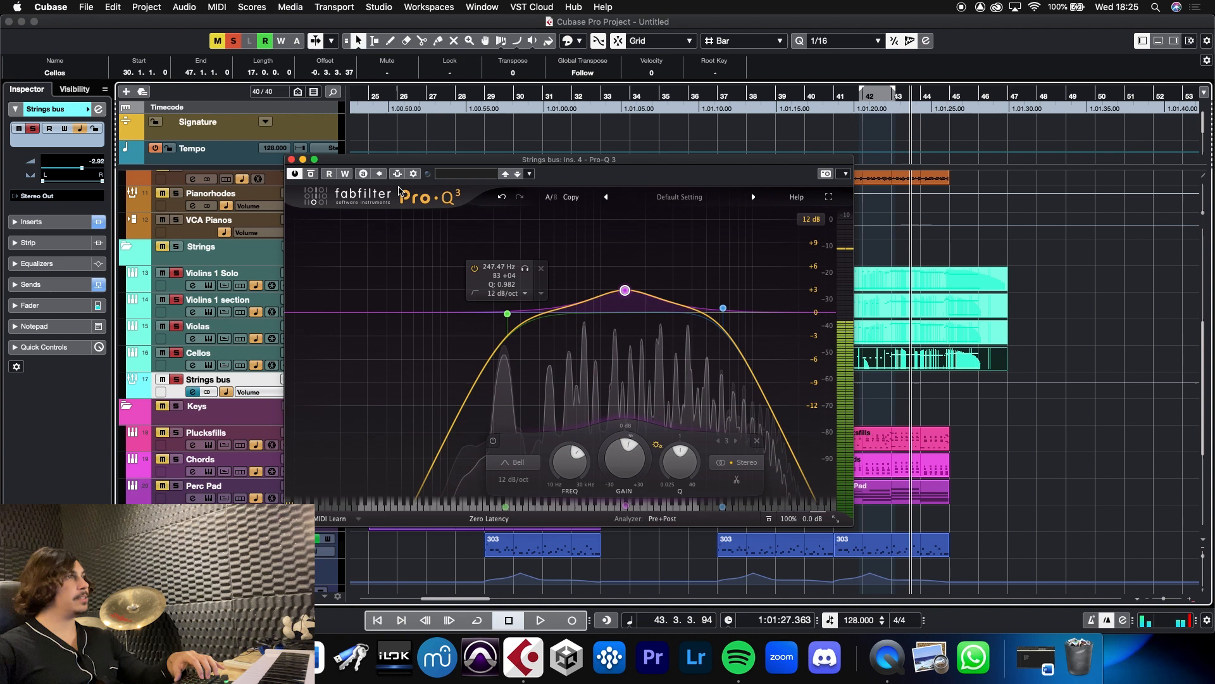
pyautogui.click(291, 159)
# Insert AmpSimulator in the fifth slot of the Strings bus and set its amp model to Clean, keeping Cabinet 2
pyautogui.click(192, 392)
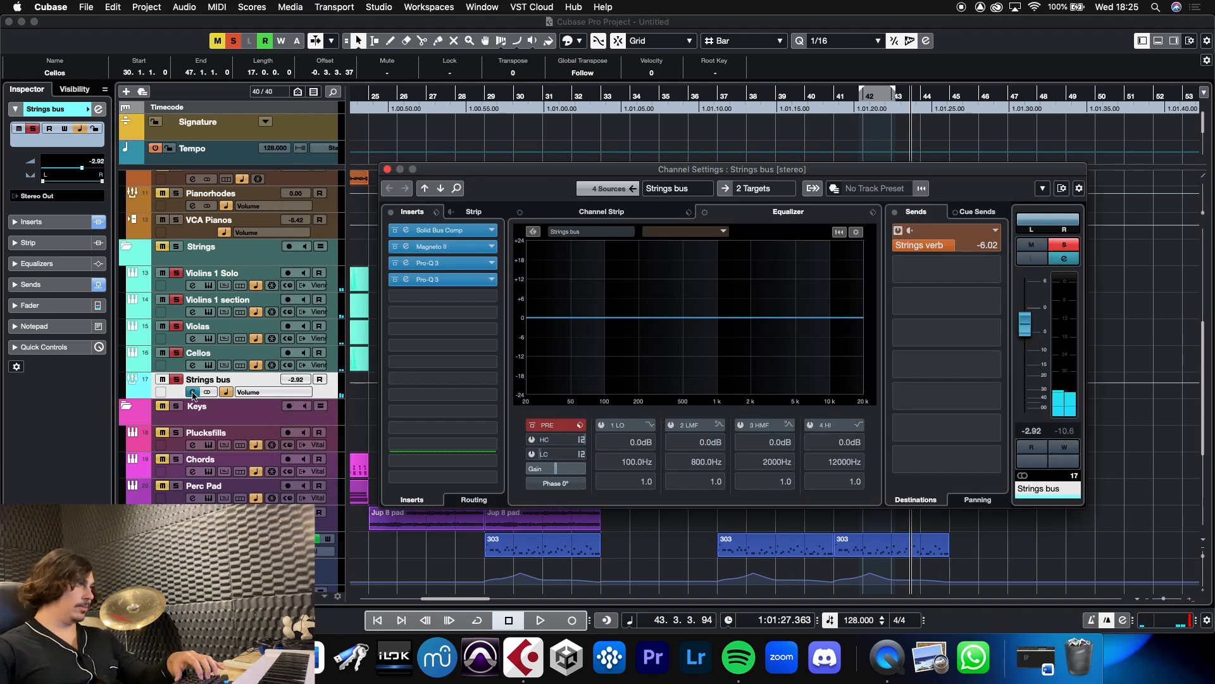
pyautogui.click(443, 296)
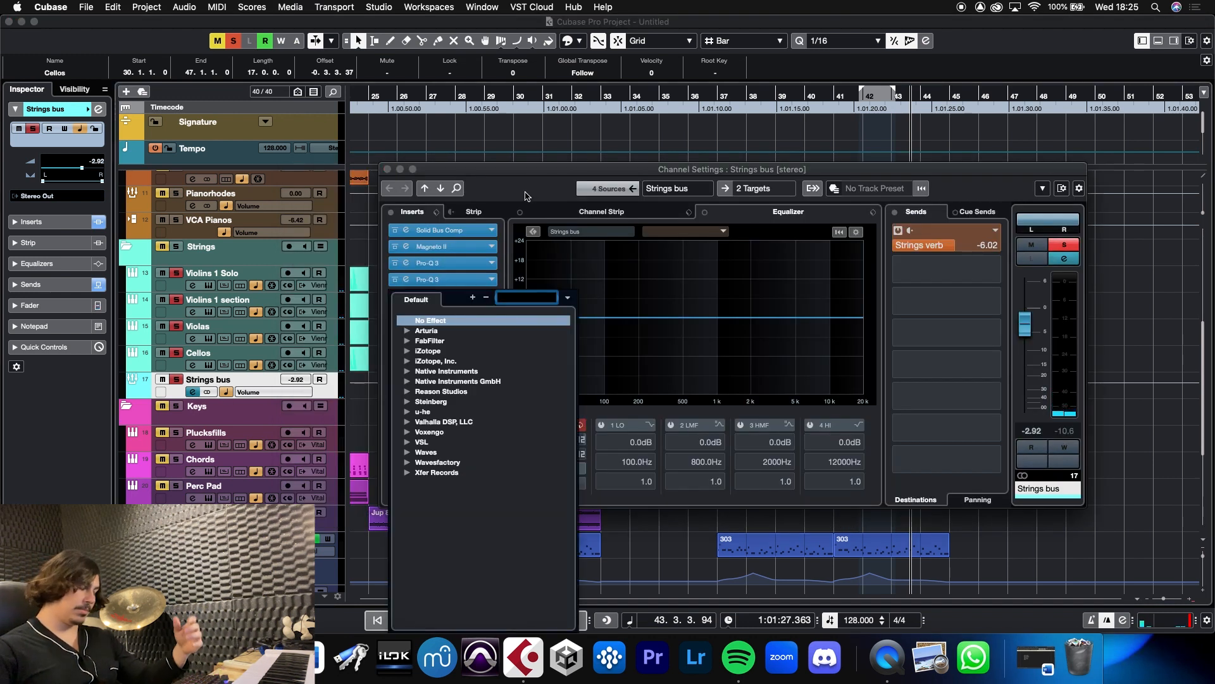
pyautogui.write('amp')
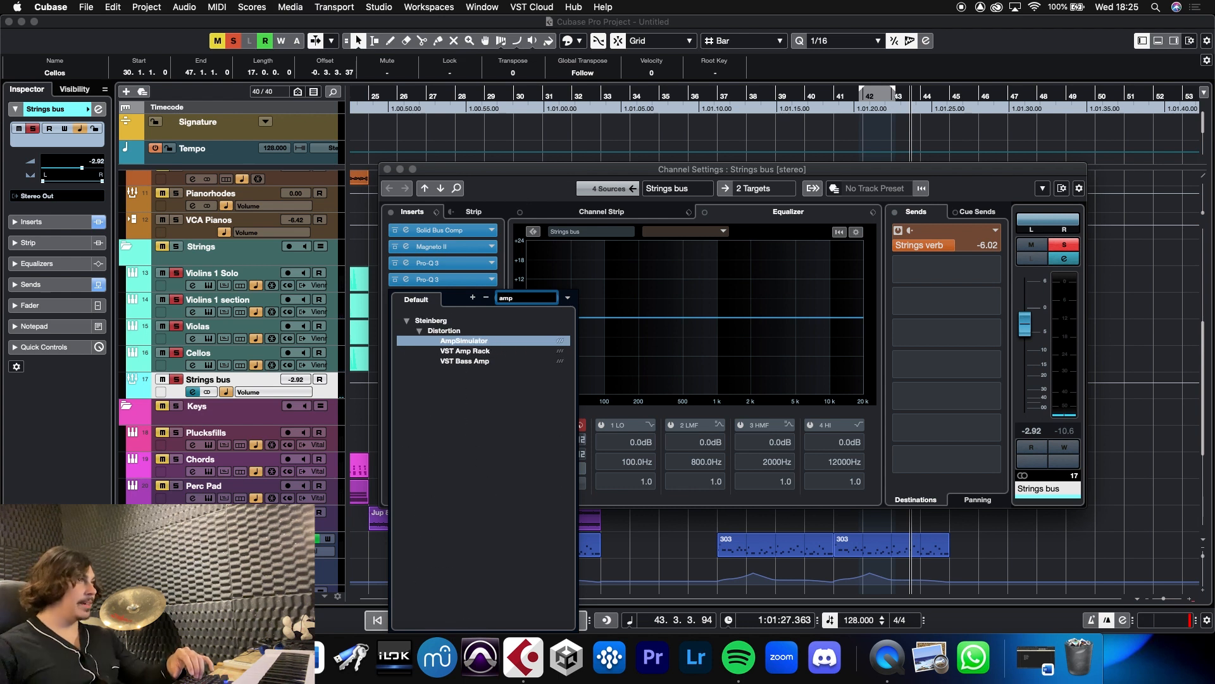
pyautogui.press('Return')
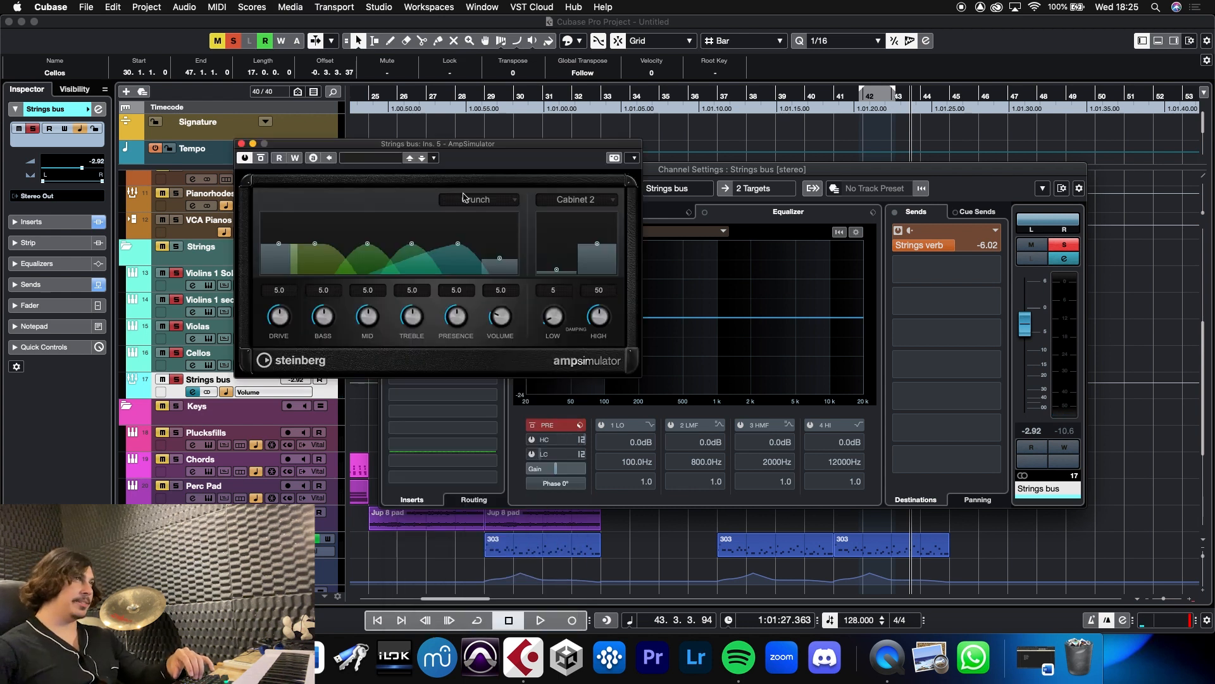
pyautogui.click(513, 202)
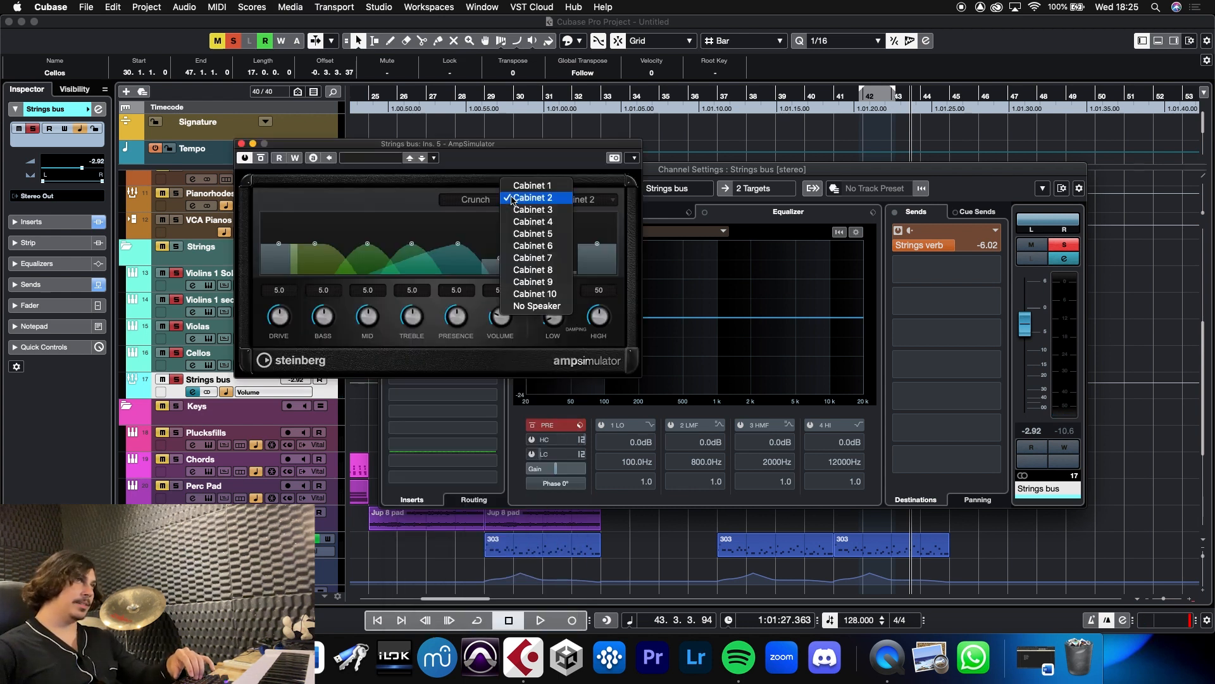
pyautogui.click(476, 195)
pyautogui.click(468, 203)
pyautogui.click(510, 189)
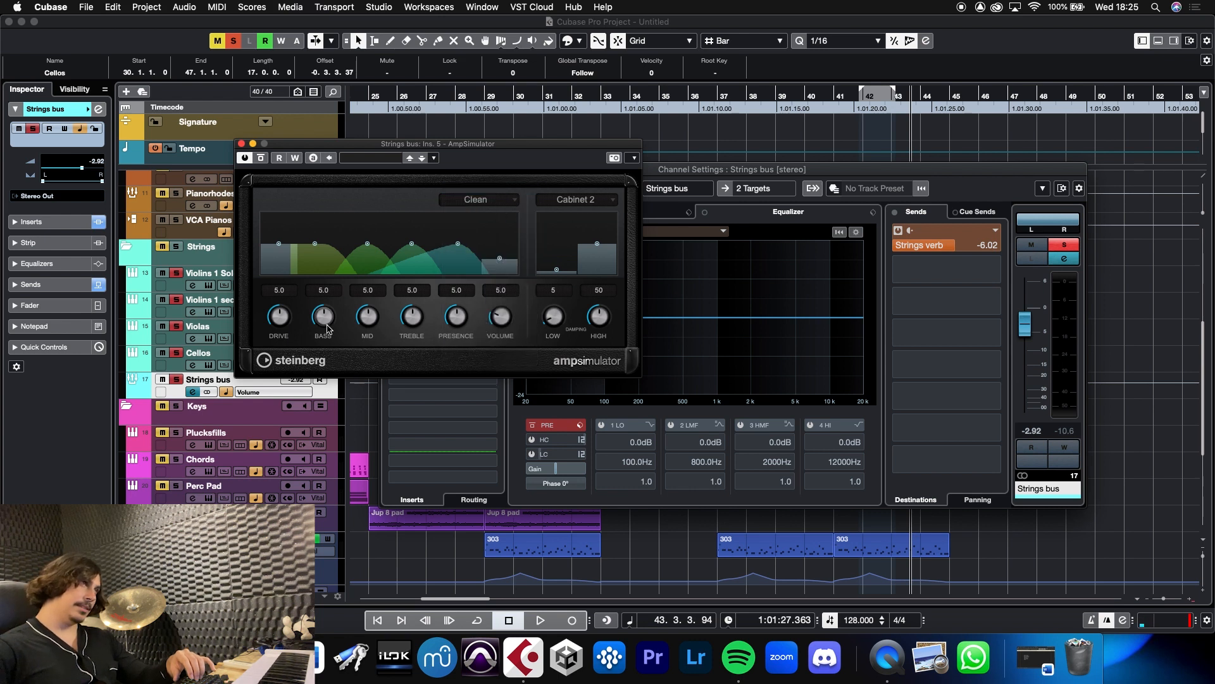
# Set AmpSimulator's drive and bass to 0, mid to 3.4, treble to 2.4, presence to 2.5 and volume to 7.7, auditioning the strings
pyautogui.moveTo(323, 332); pyautogui.dragTo(400, 358)
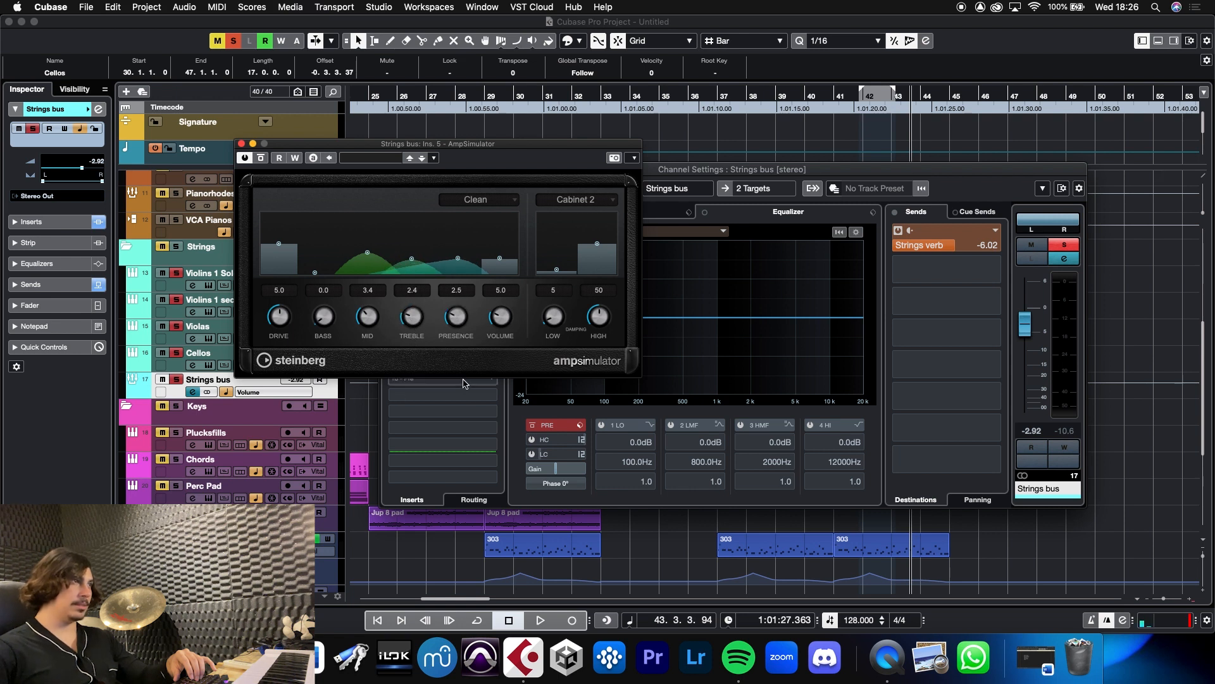
pyautogui.moveTo(279, 367); pyautogui.dragTo(285, 431)
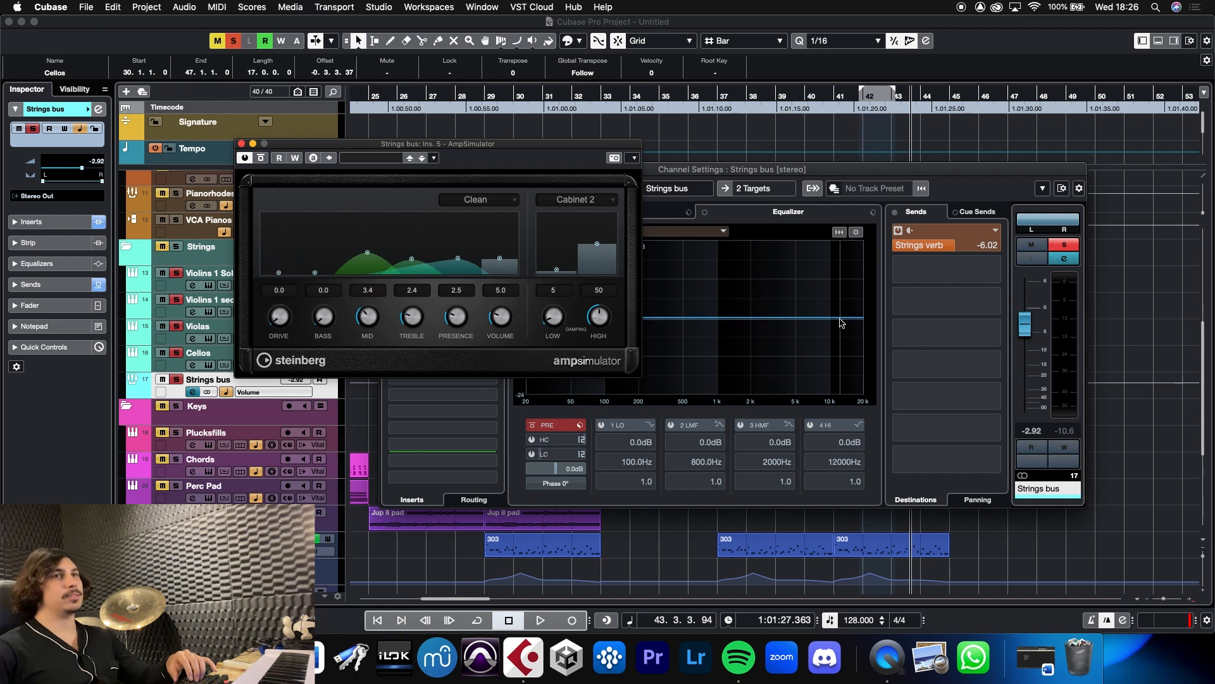
pyautogui.press('space')
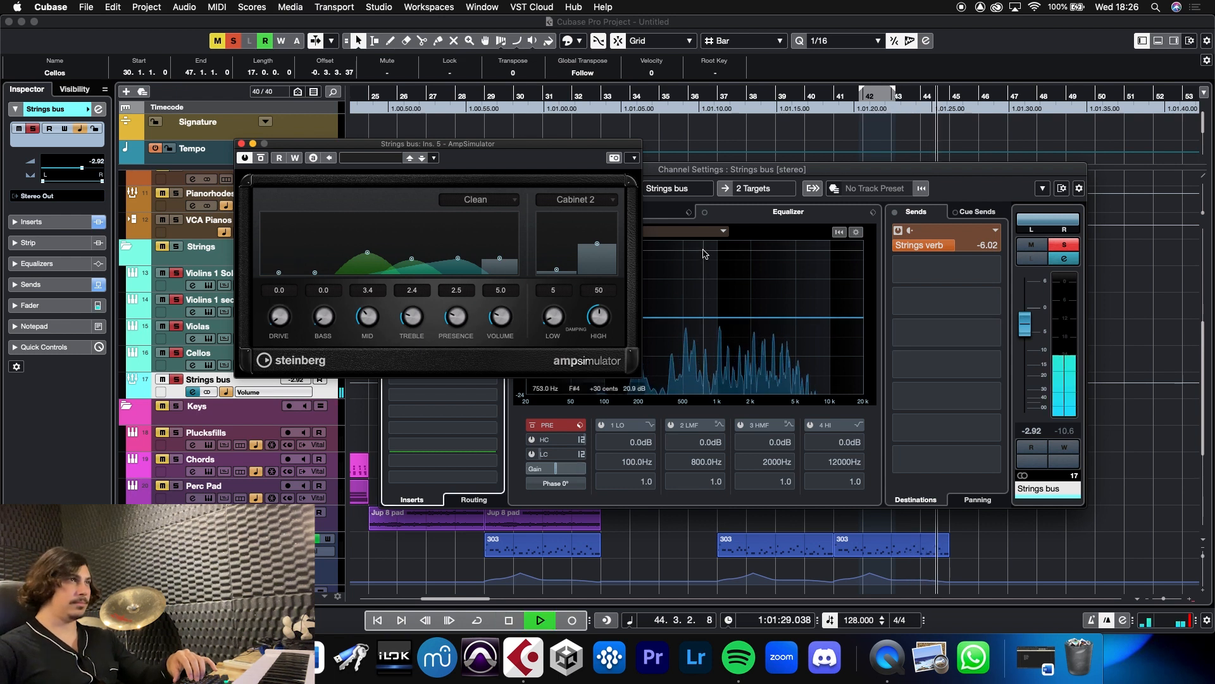
pyautogui.moveTo(505, 322); pyautogui.dragTo(520, 312)
pyautogui.moveTo(715, 104); pyautogui.dragTo(656, 105)
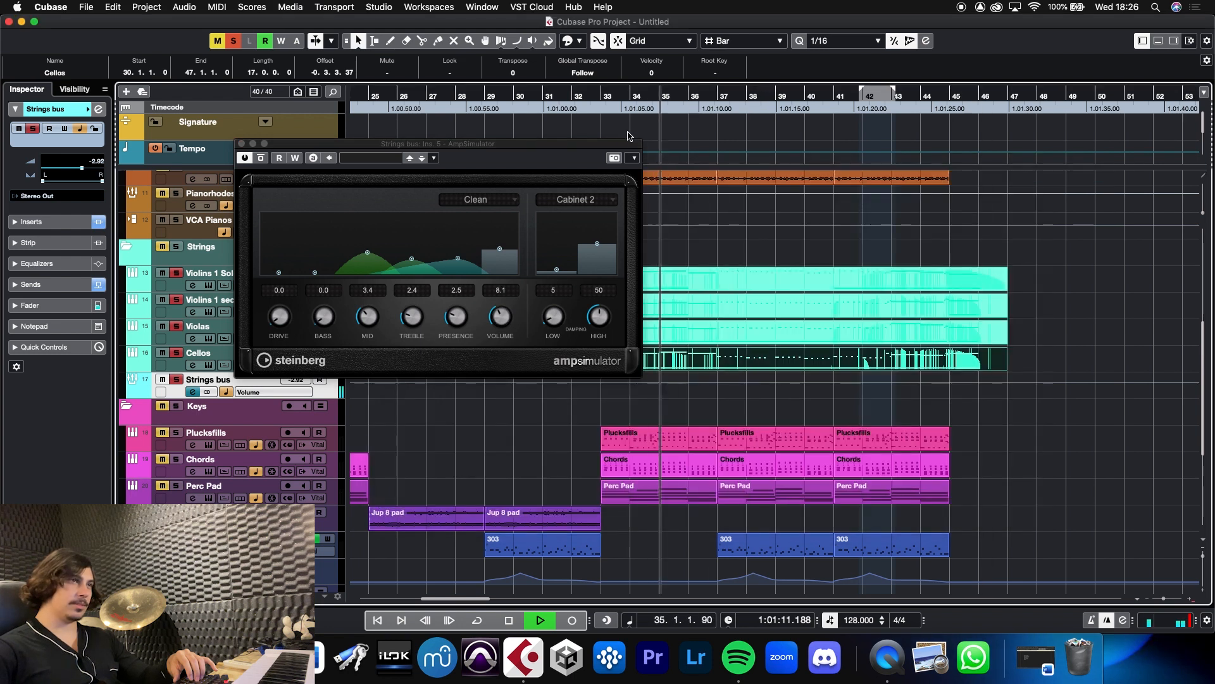
pyautogui.moveTo(503, 324); pyautogui.dragTo(502, 327)
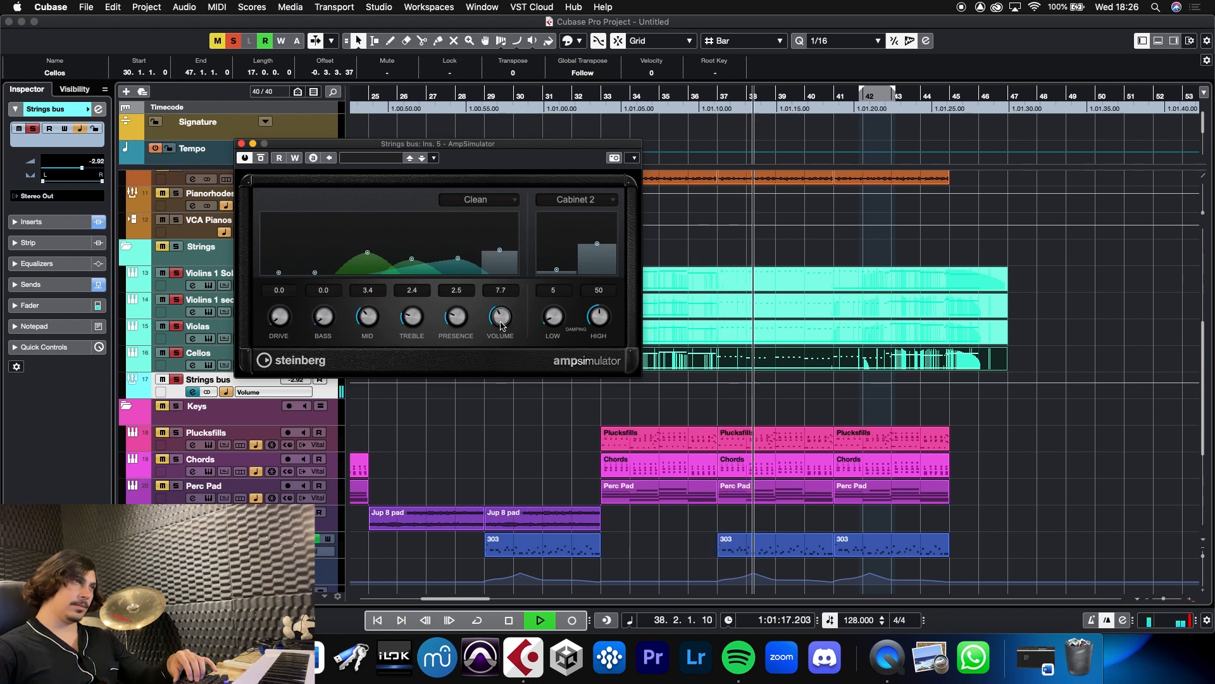
# Close AmpSimulator, stop playback, deactivate all solos and move the playhead to about bar 32
pyautogui.click(241, 143)
pyautogui.press('space')
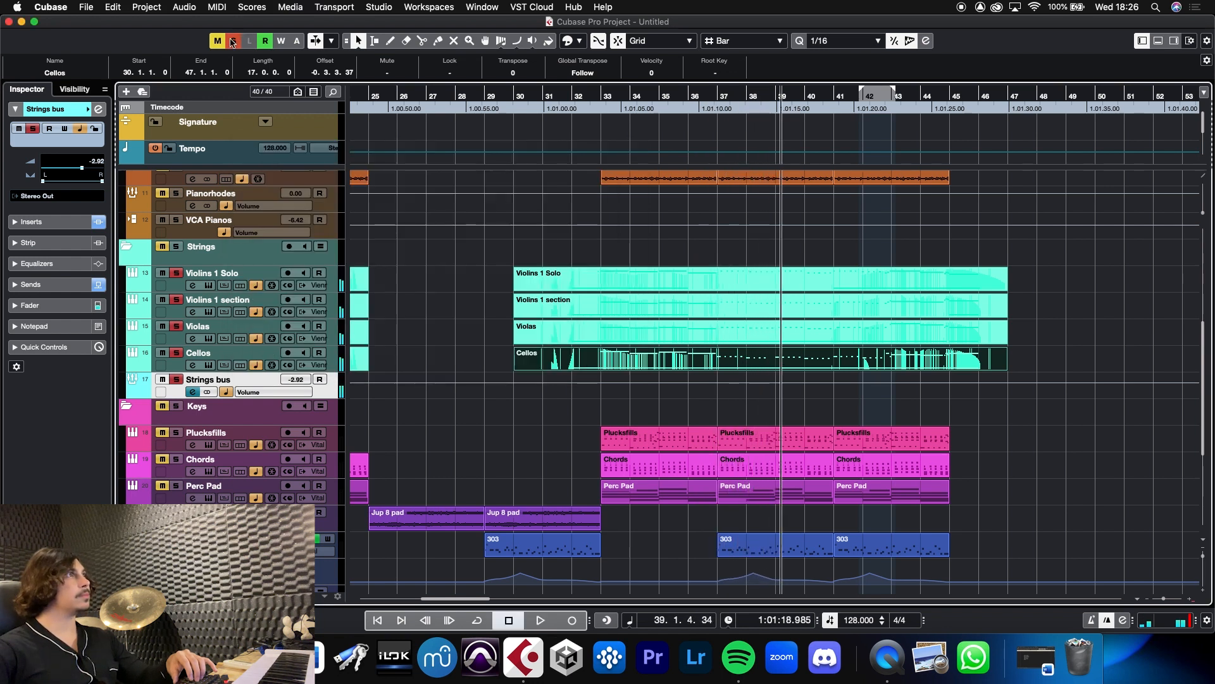
pyautogui.click(233, 41)
pyautogui.click(574, 100)
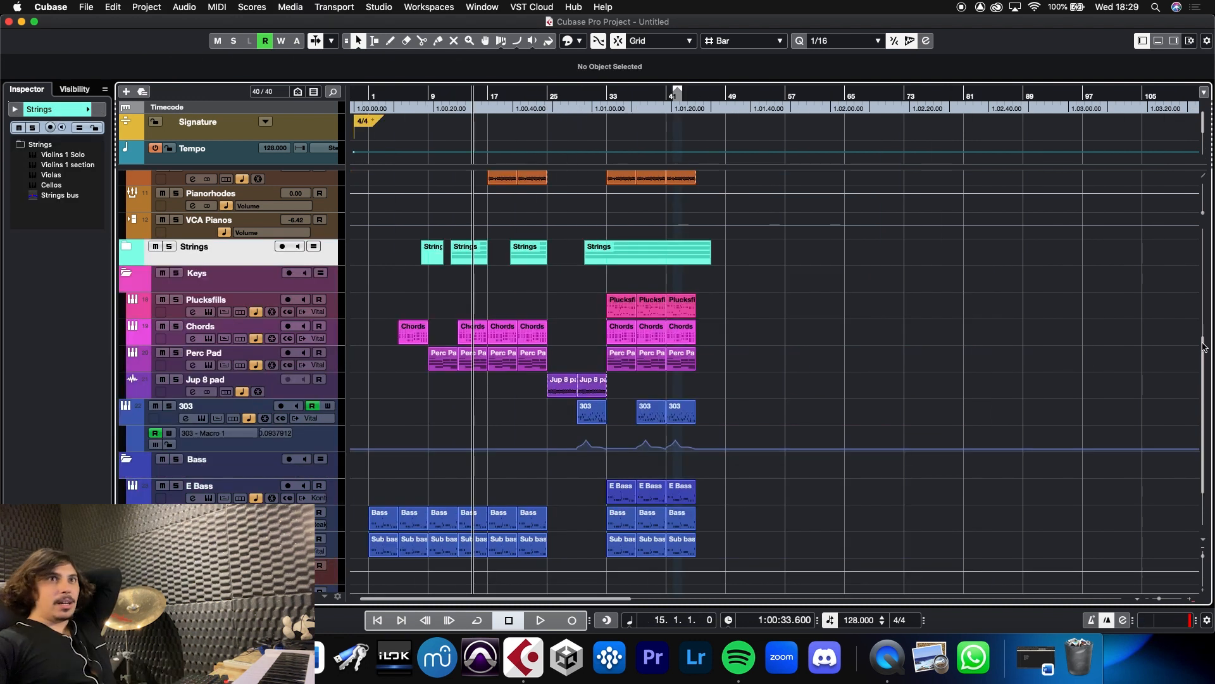
# Collapse the PIANORODHES, Keys and Bass folder tracks to tidy up the arrangement
pyautogui.moveTo(1207, 342); pyautogui.dragTo(1211, 307)
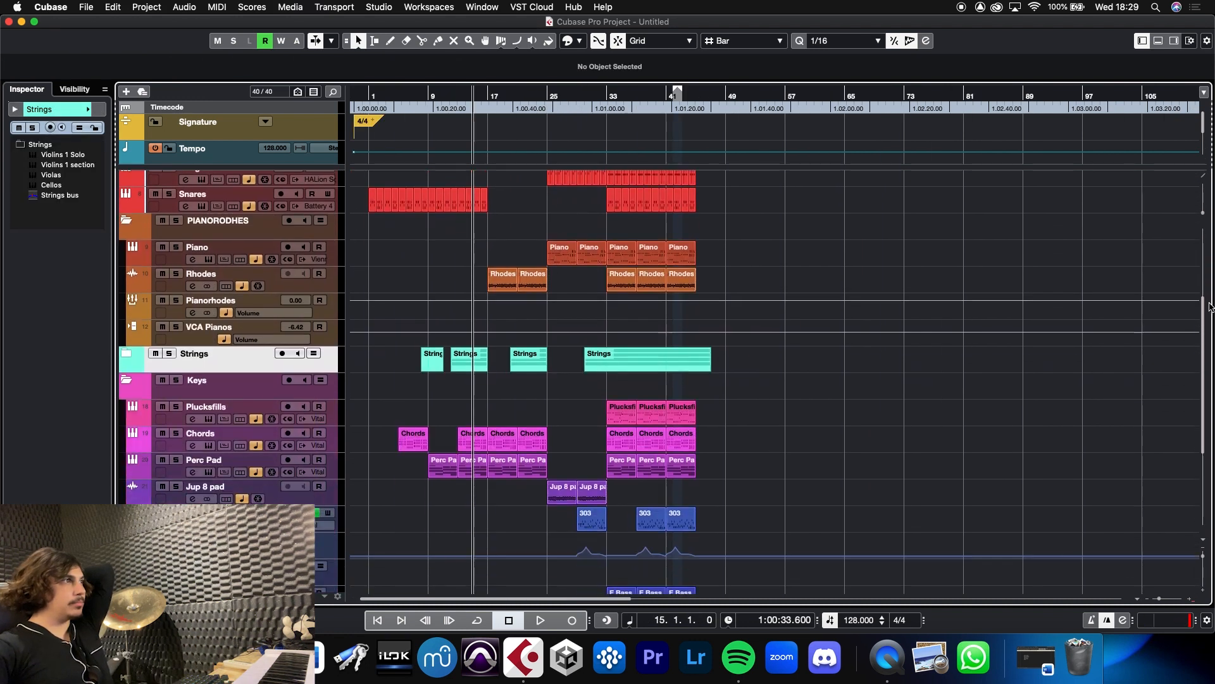
pyautogui.click(131, 226)
pyautogui.click(131, 275)
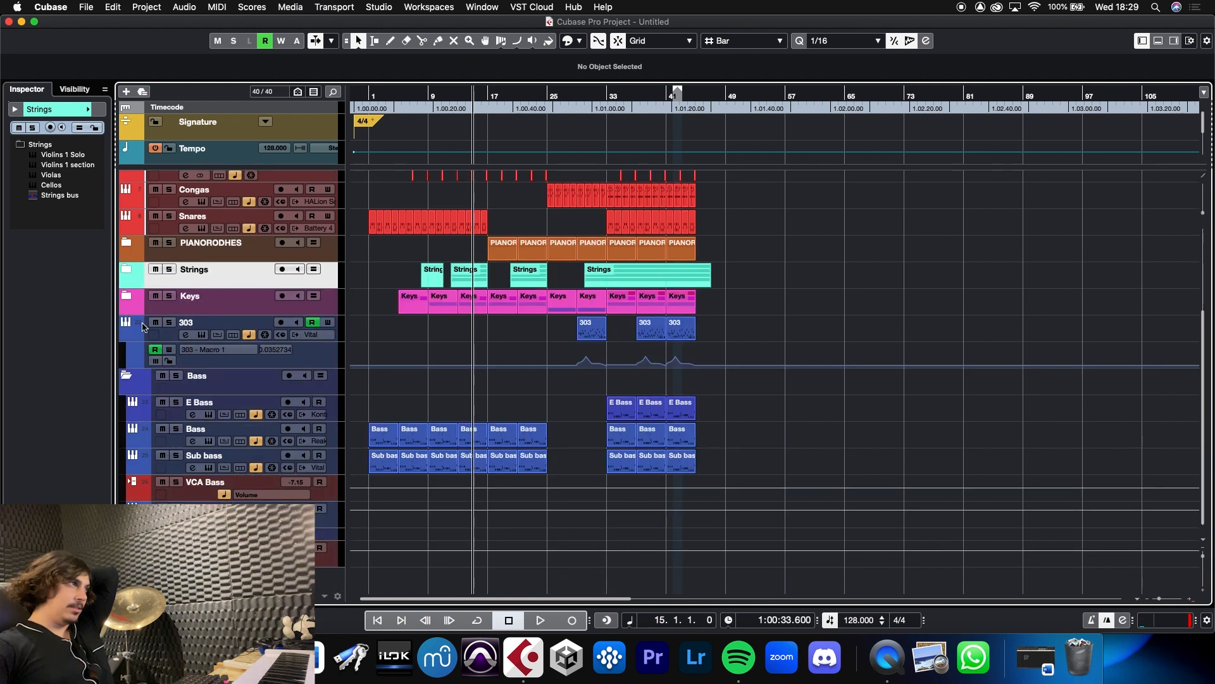
pyautogui.click(129, 378)
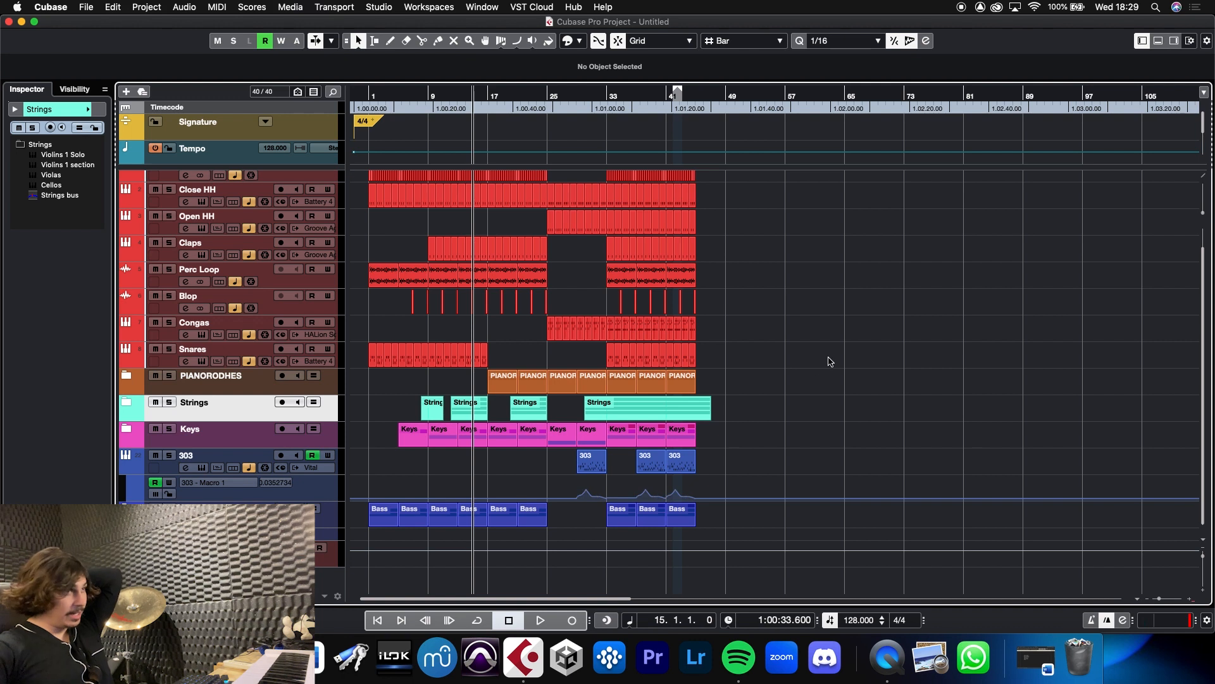
pyautogui.scroll(2, 1198, 281)
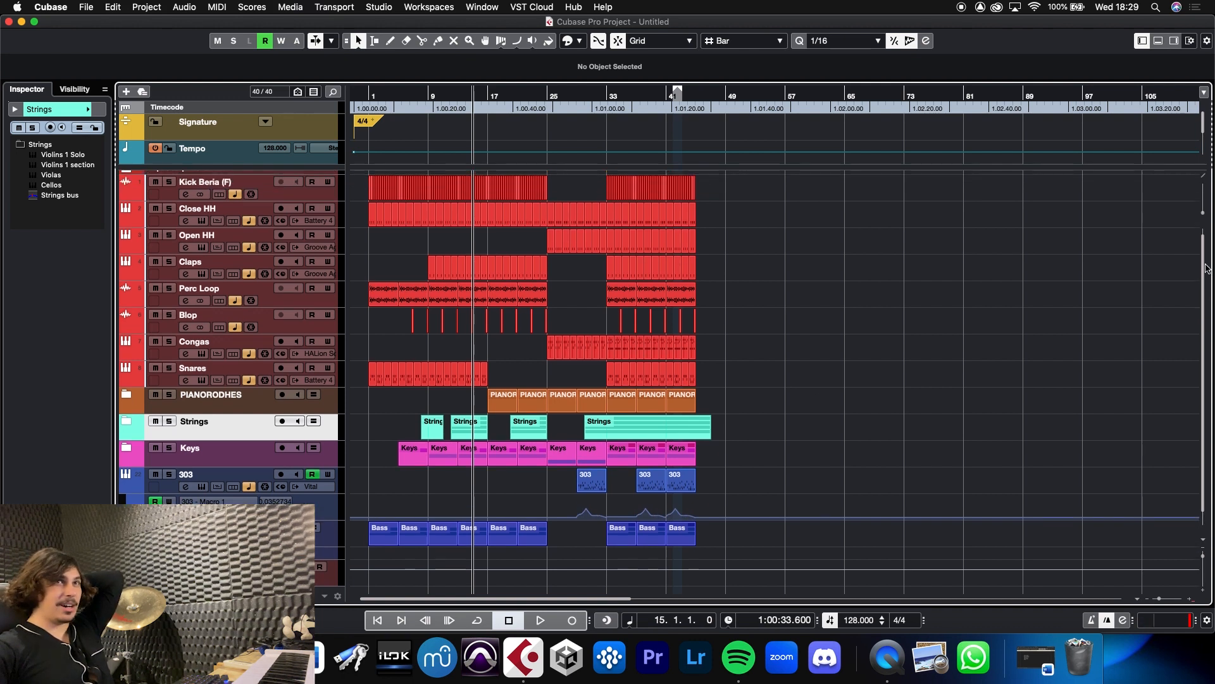